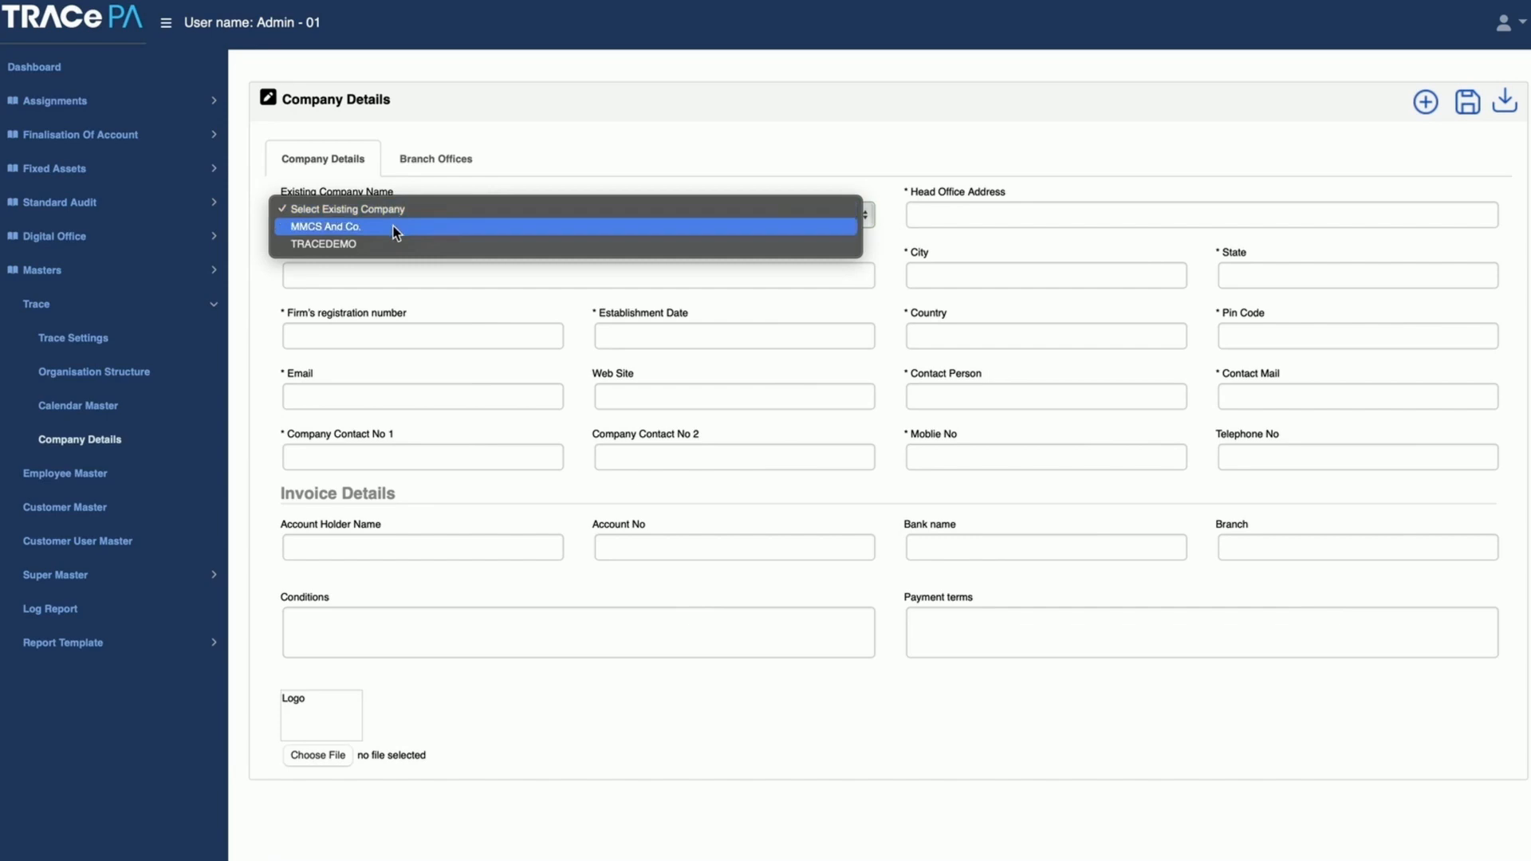
Step: View the existing company records for MMCS And Co. and TRACEDEMO, and open the branch office details
{"action": "left_click", "coordinate": [393, 227]}
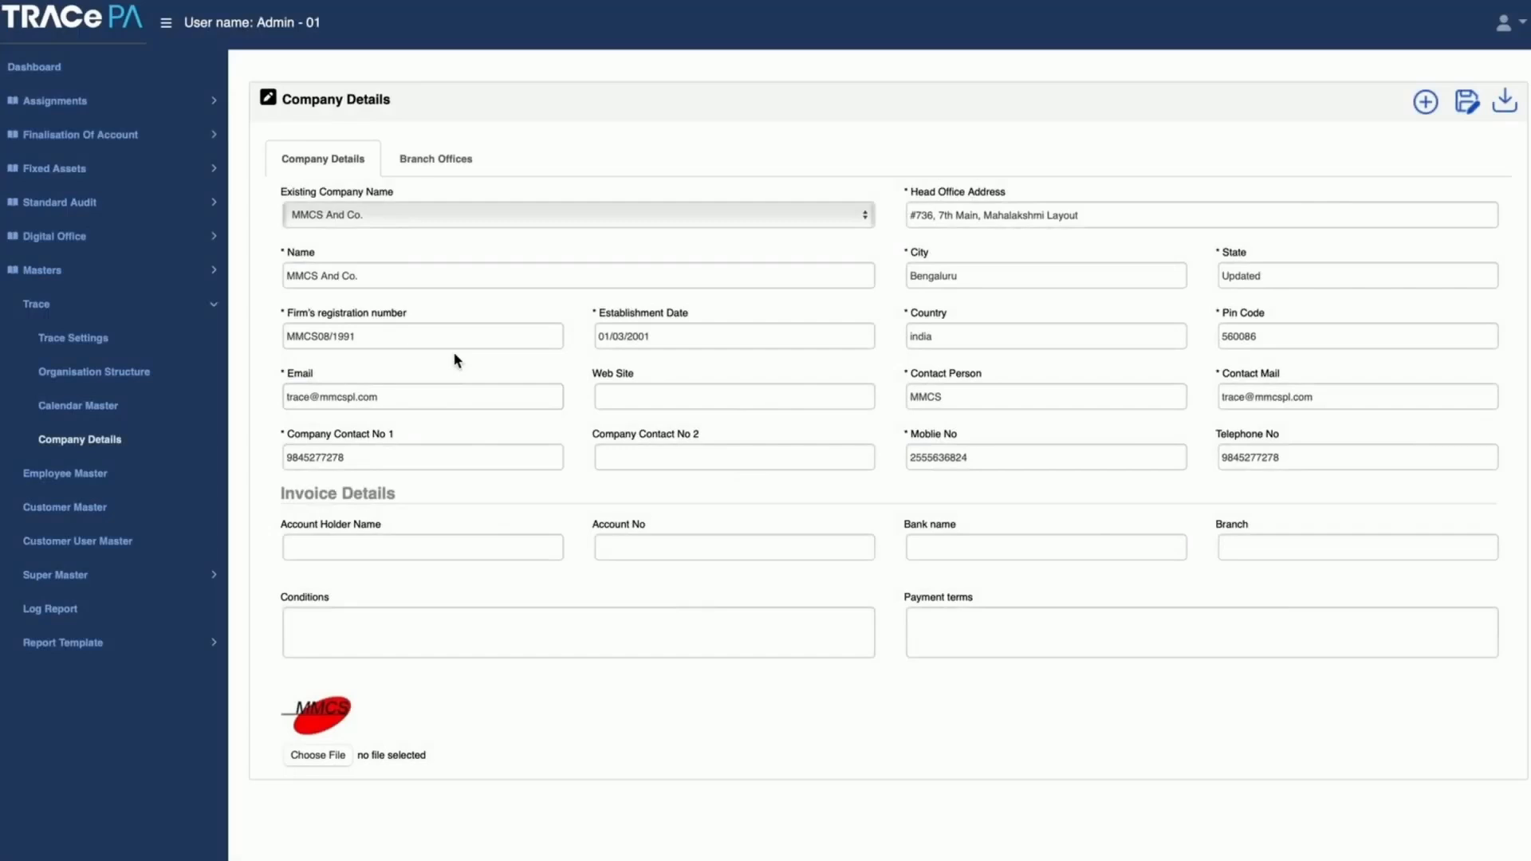
{"action": "left_click", "coordinate": [452, 269]}
{"action": "left_click", "coordinate": [389, 213]}
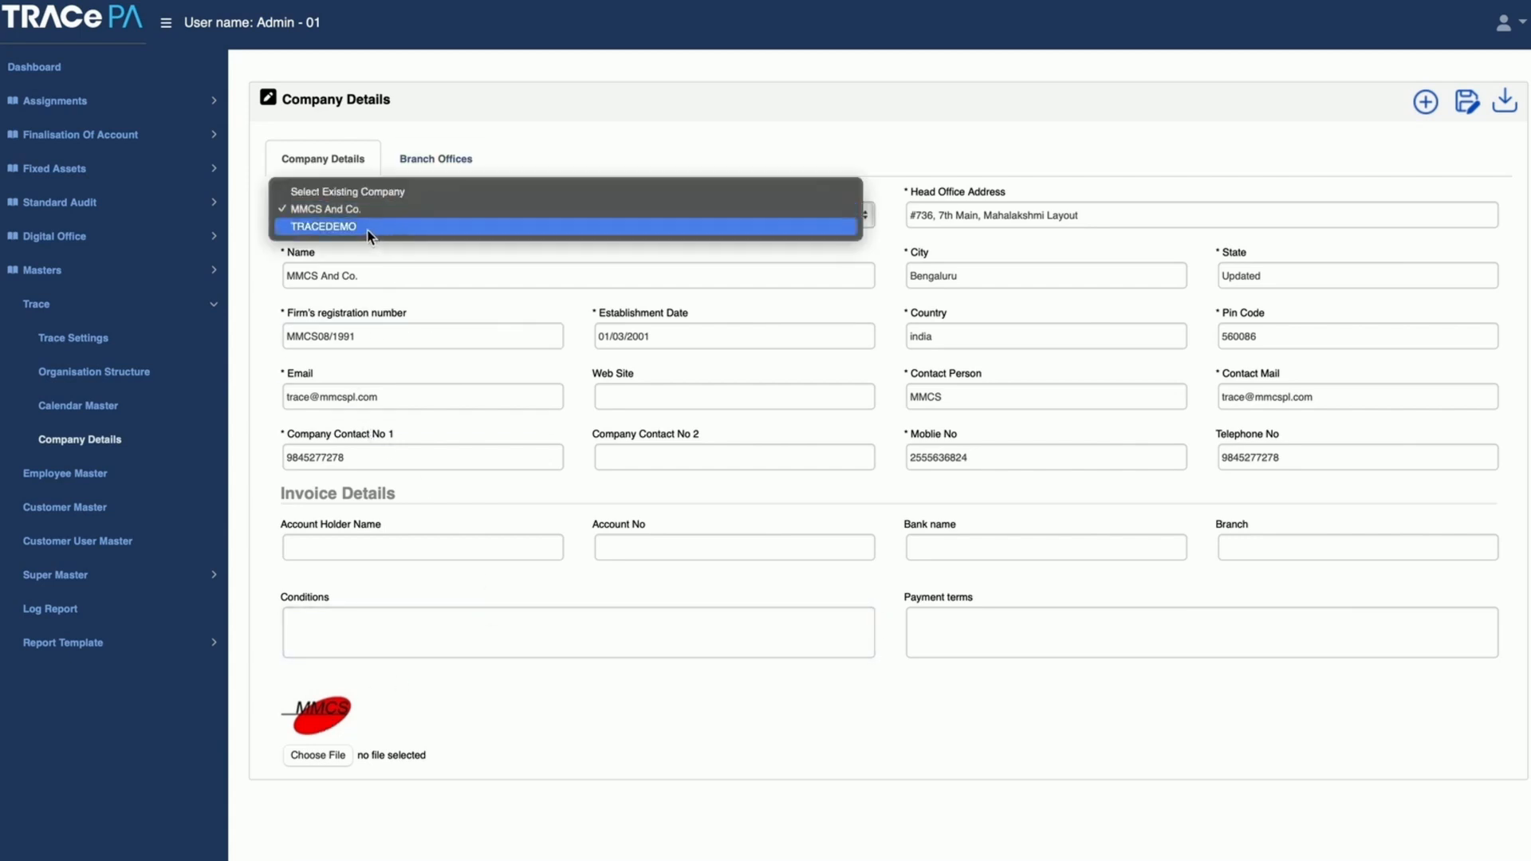
{"action": "left_click", "coordinate": [367, 230]}
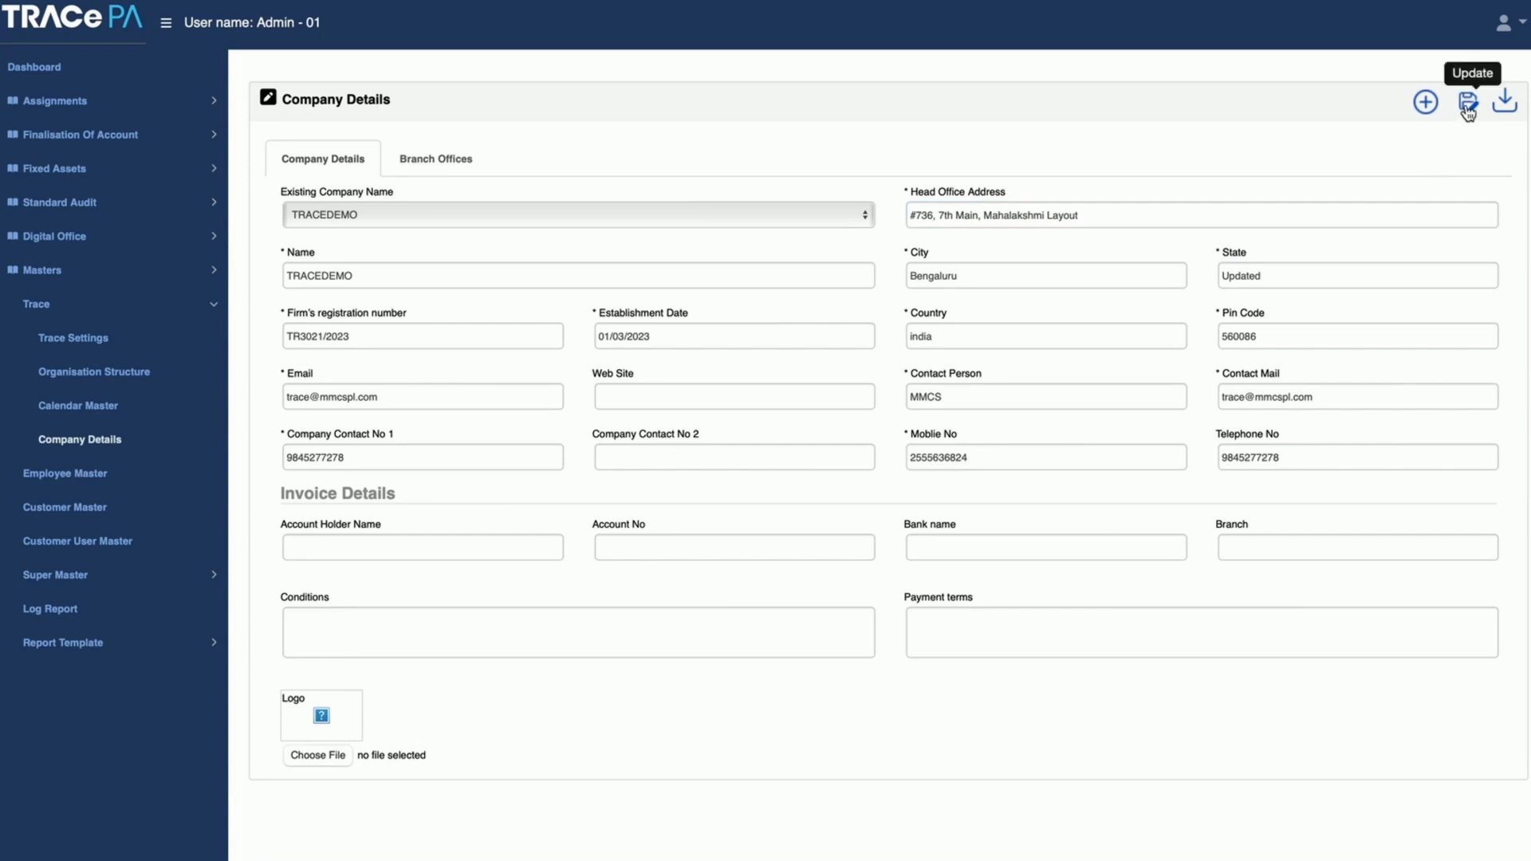
{"action": "left_click", "coordinate": [446, 169]}
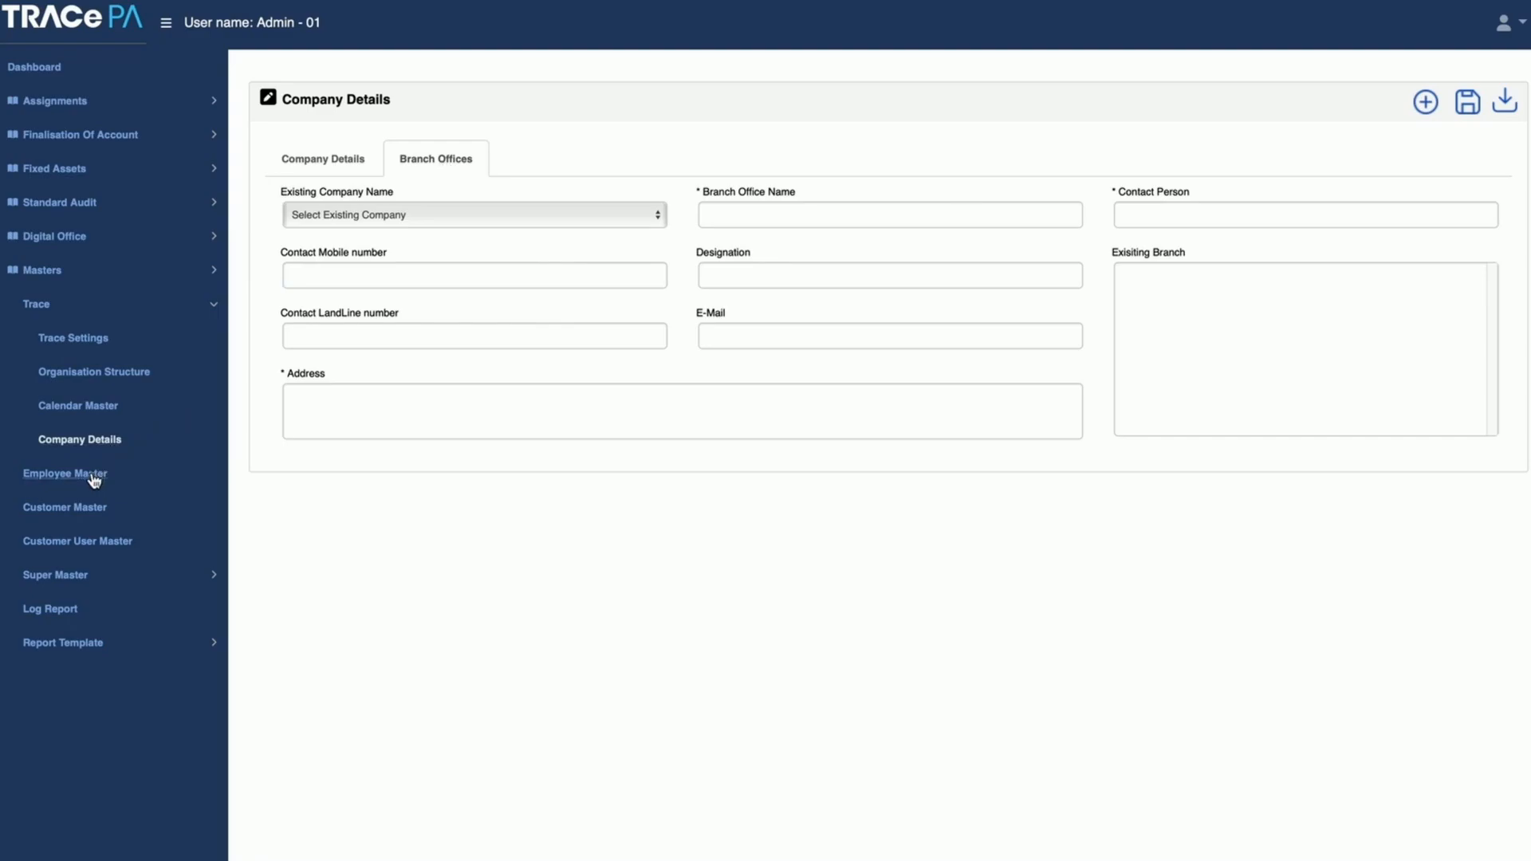
Step: Open the Employee Master and display the profile of the fifth listed employee, a Partner in the Audit module
{"action": "left_click", "coordinate": [94, 475]}
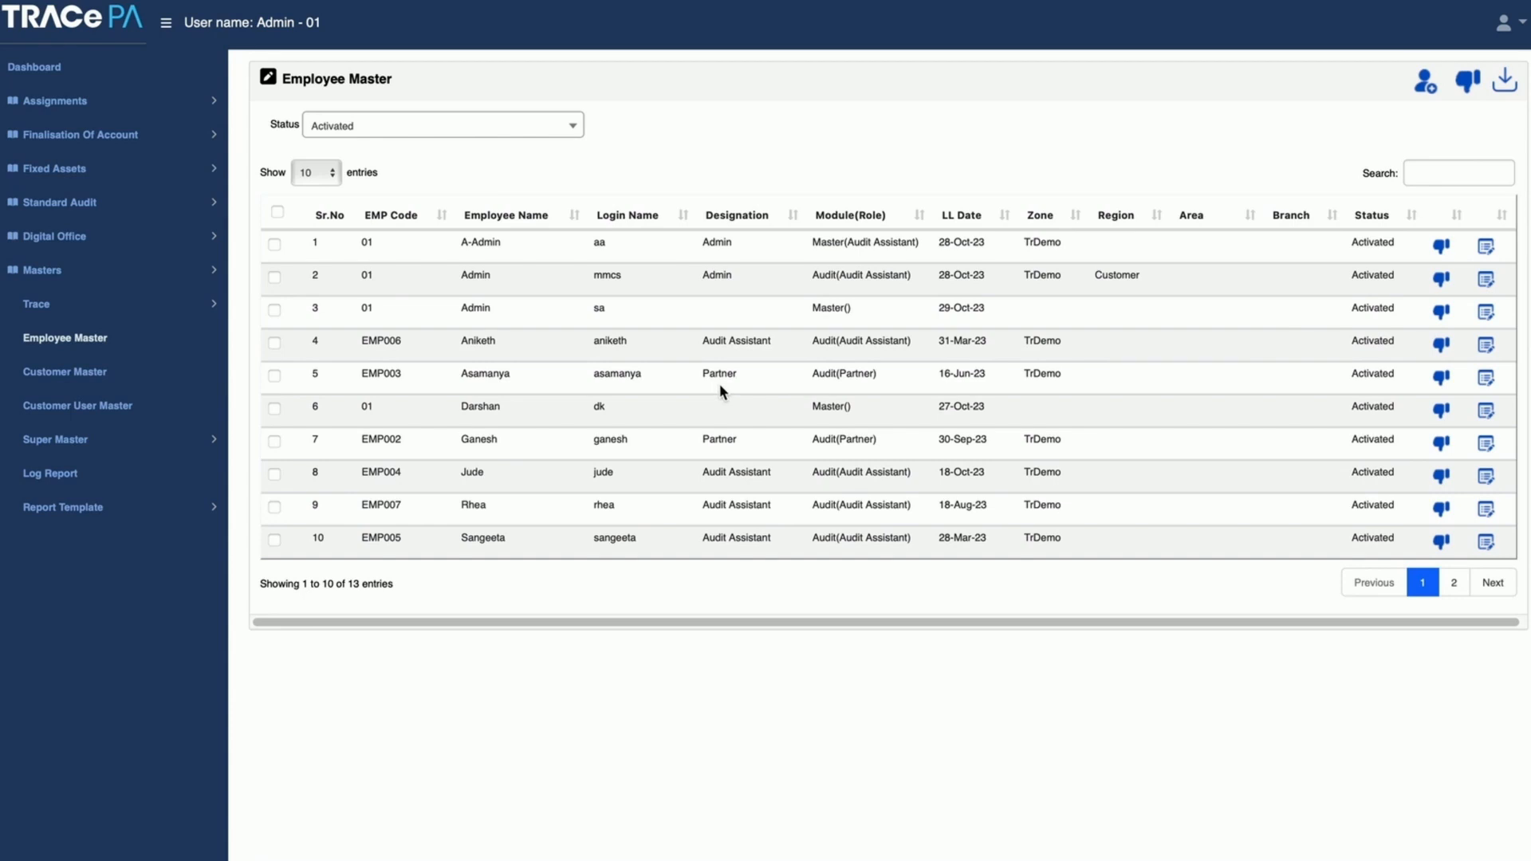
{"action": "left_click", "coordinate": [1486, 379]}
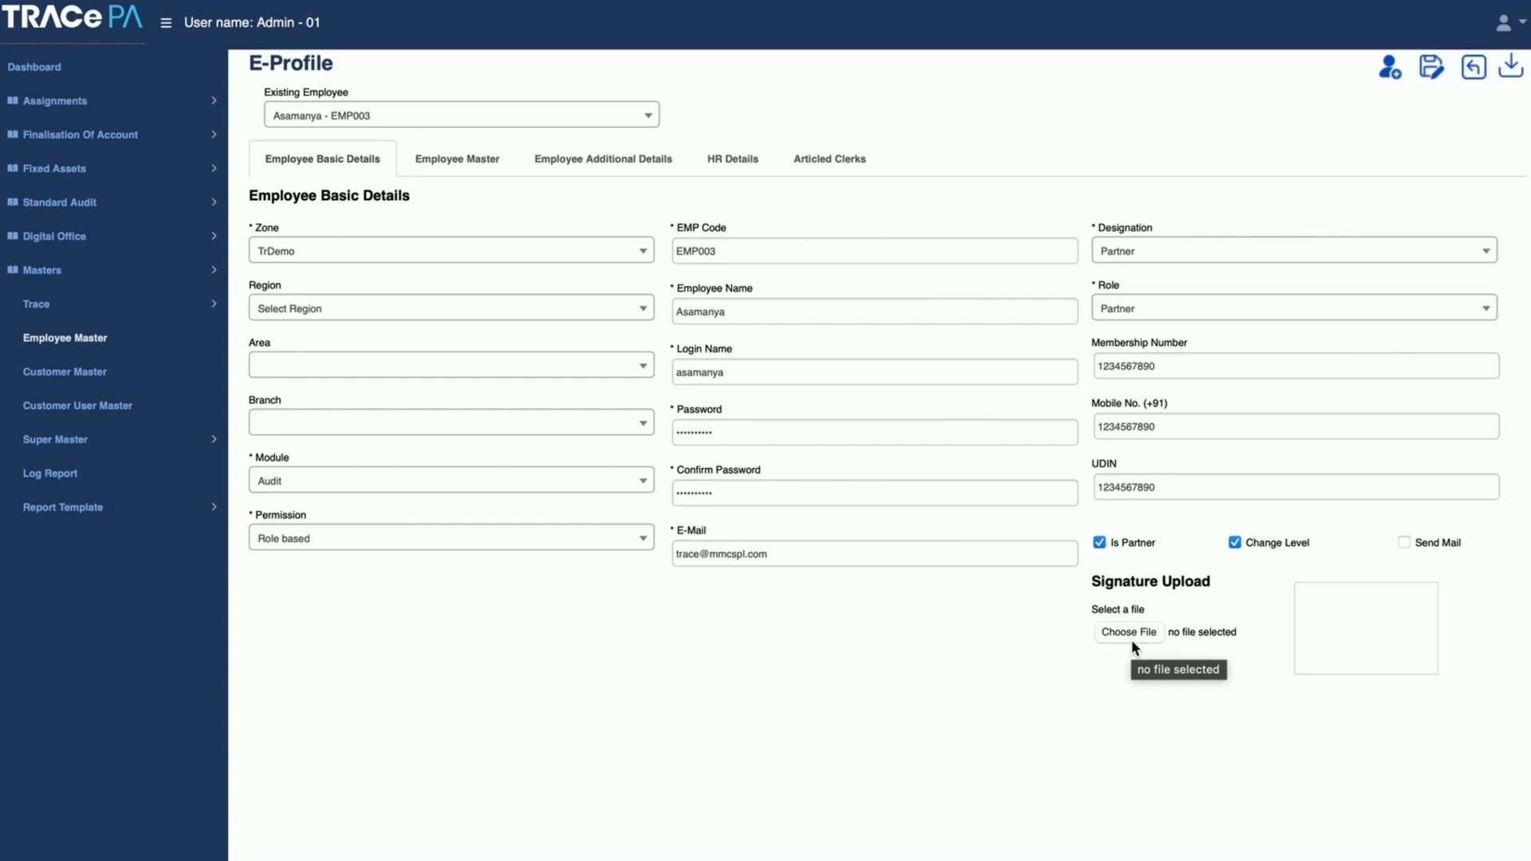
Step: Open ABC Private Limited in the Customer Master and review its customer details, other details and locations
{"action": "left_click", "coordinate": [67, 373]}
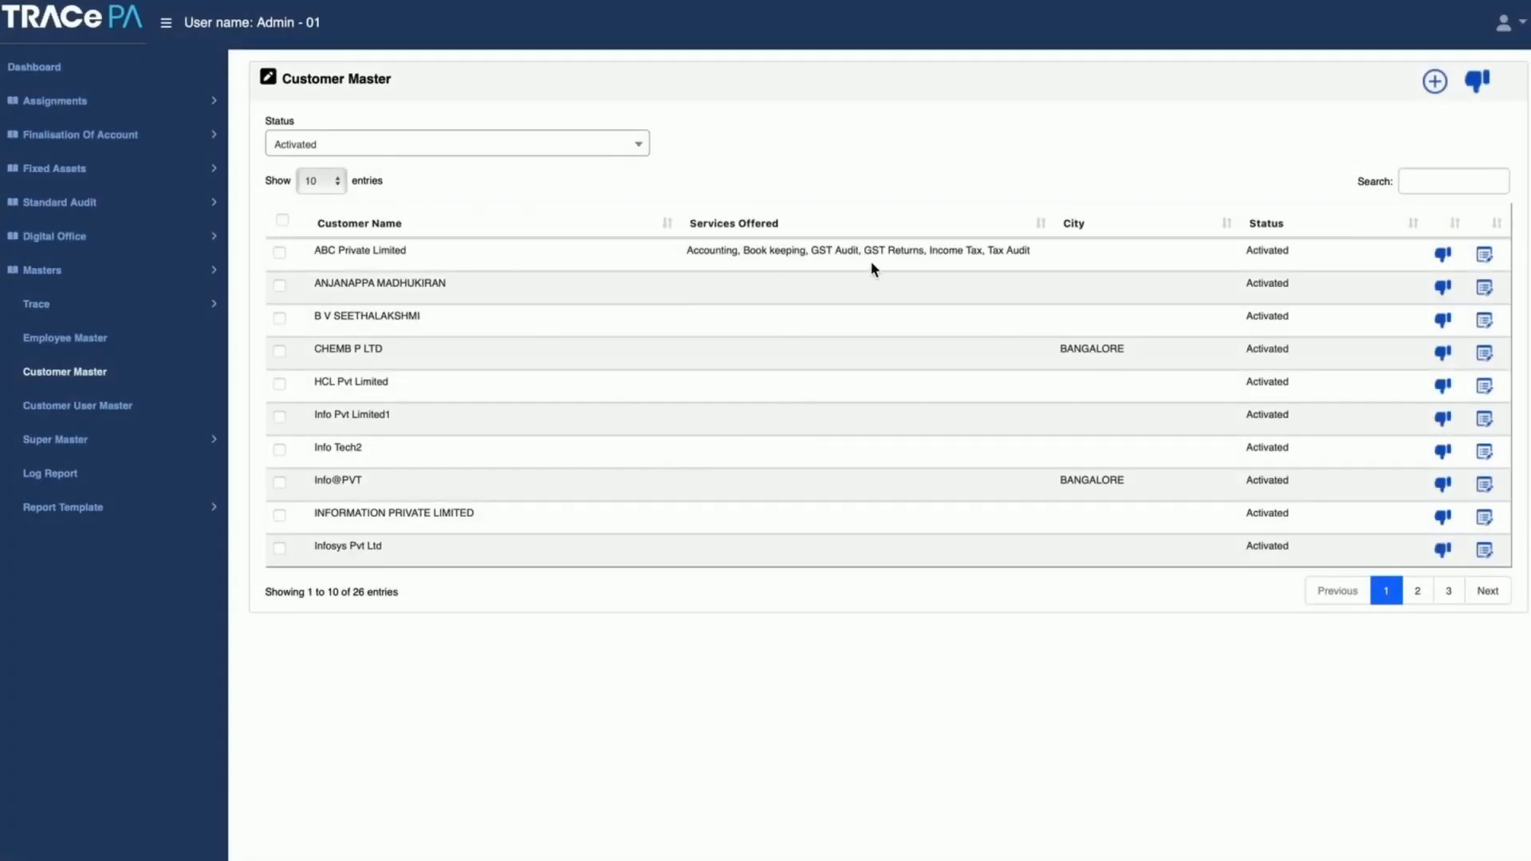
{"action": "left_click", "coordinate": [1484, 256]}
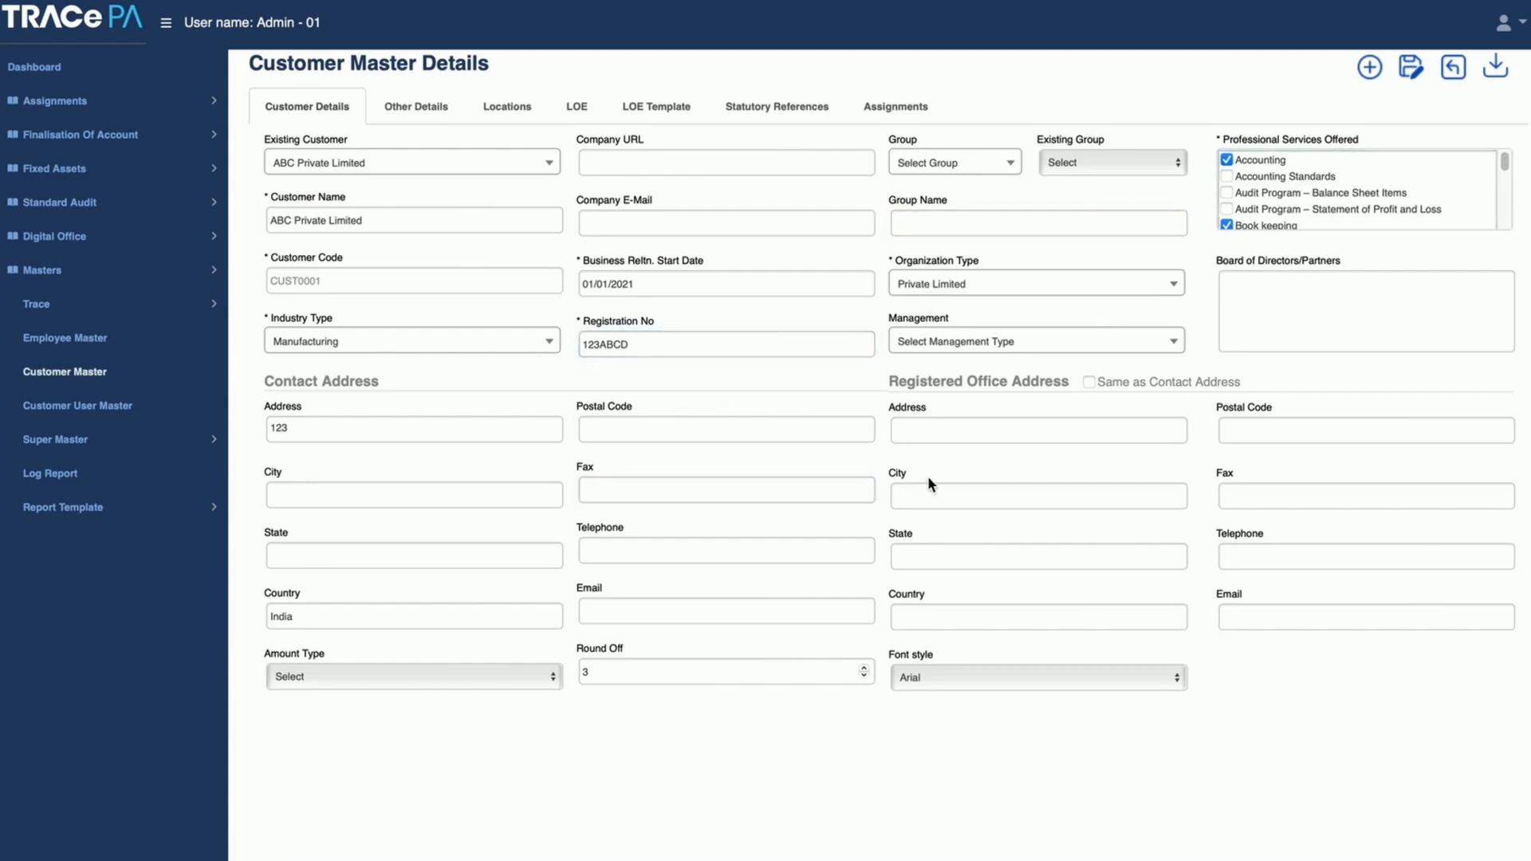
{"action": "left_click", "coordinate": [427, 111]}
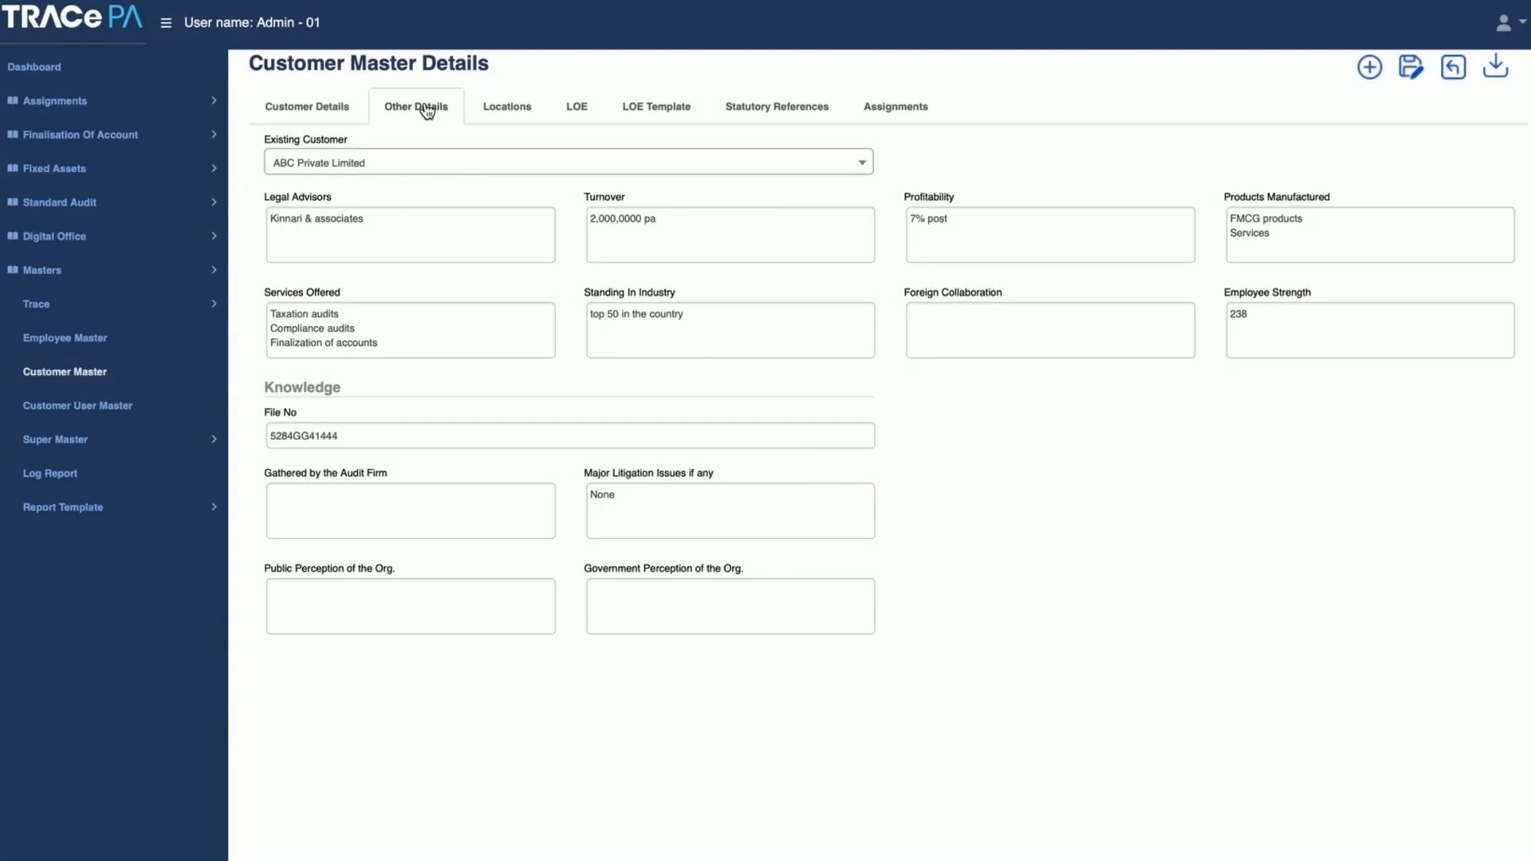
{"action": "left_click", "coordinate": [405, 239]}
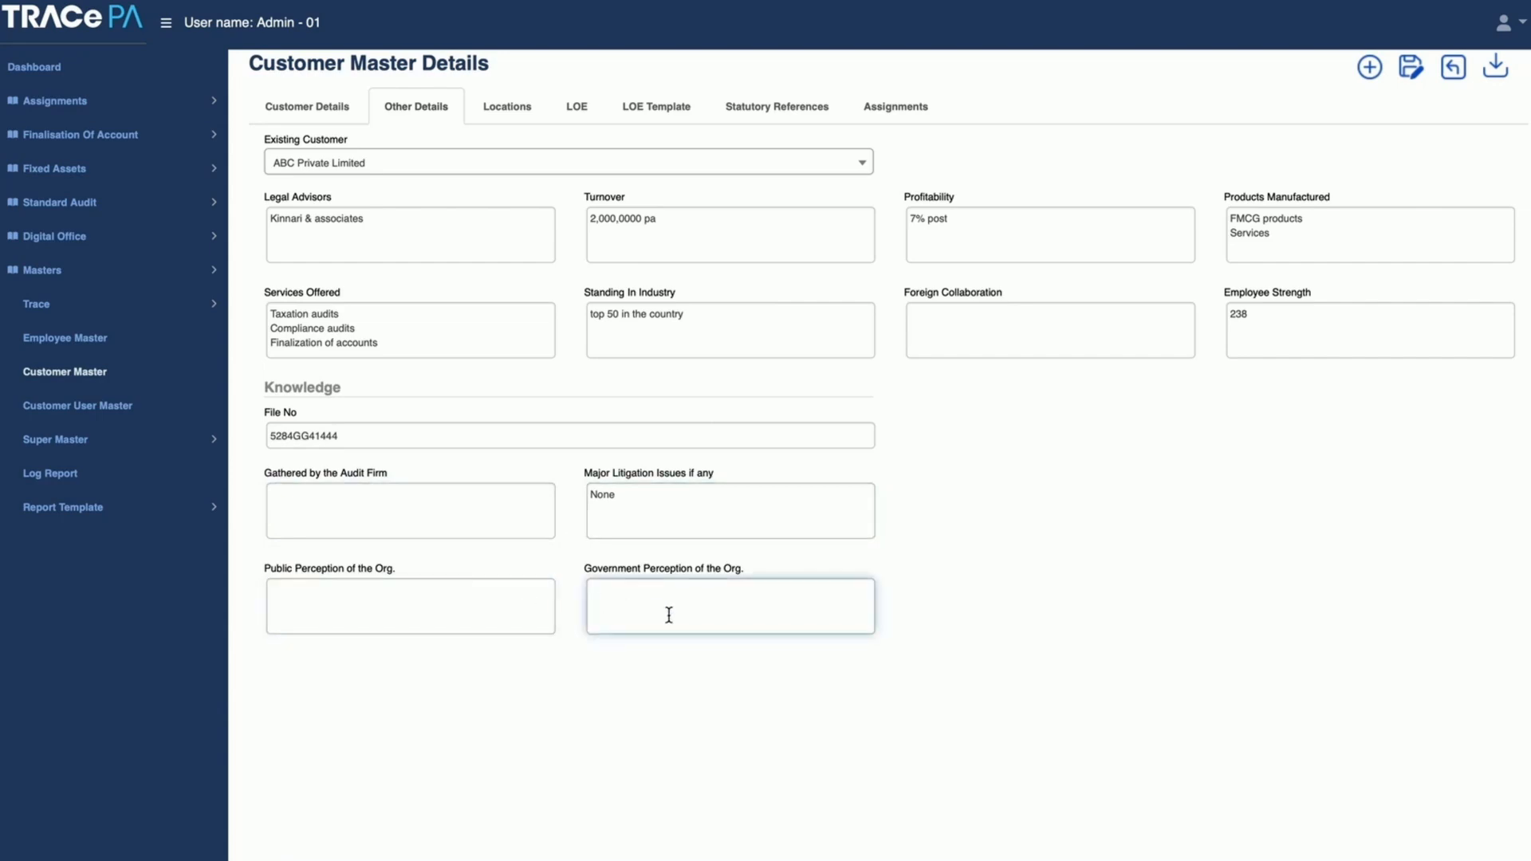
{"action": "left_click", "coordinate": [520, 112]}
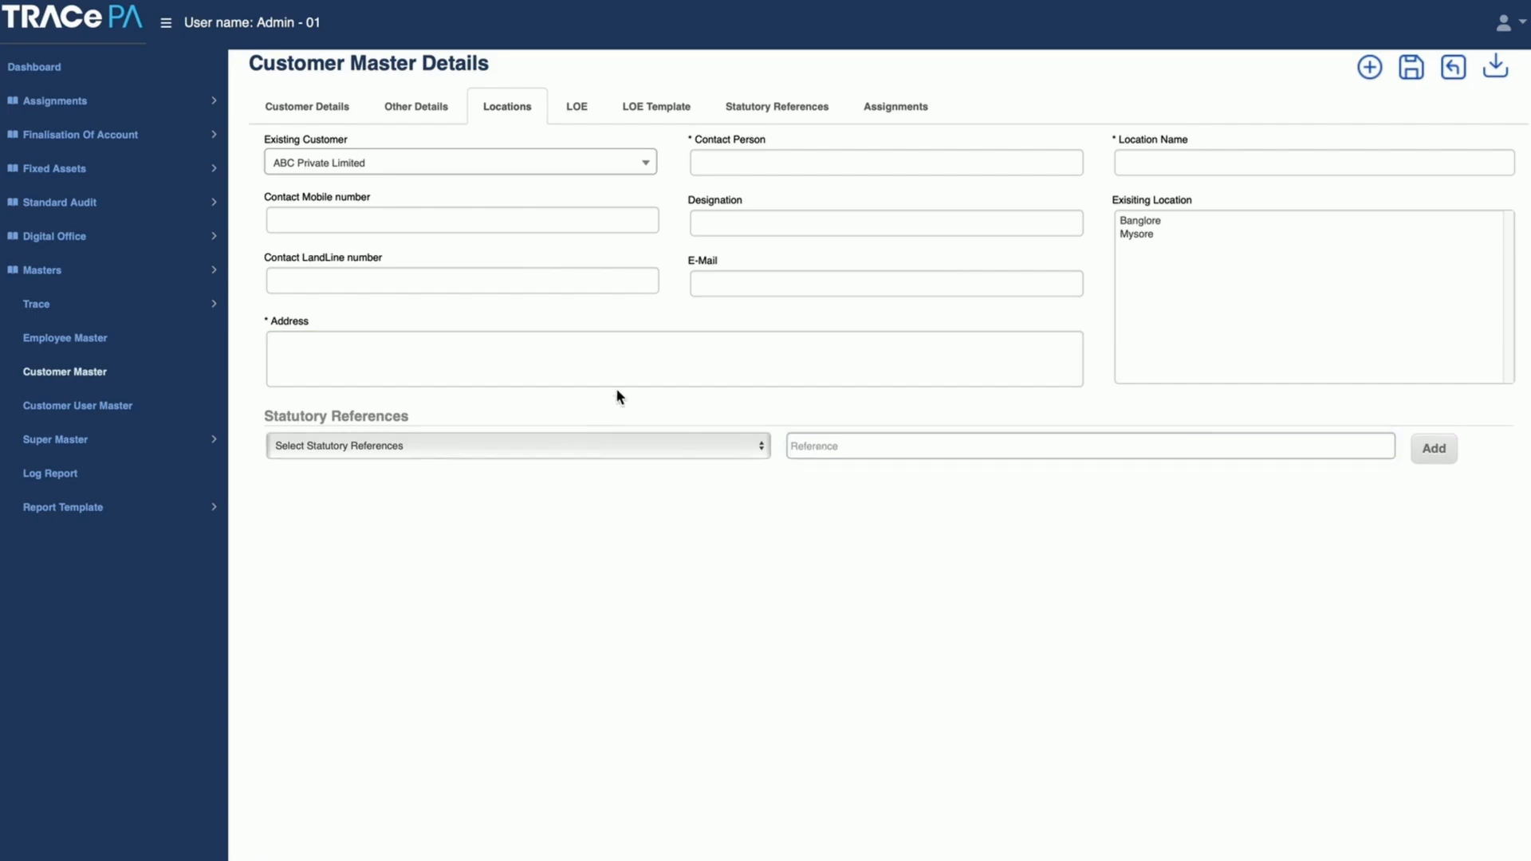
Step: Load ABC Private Limited's existing LOE TRACe/LOE/2021-2022/00001 and view its LOE template
{"action": "left_click", "coordinate": [578, 108]}
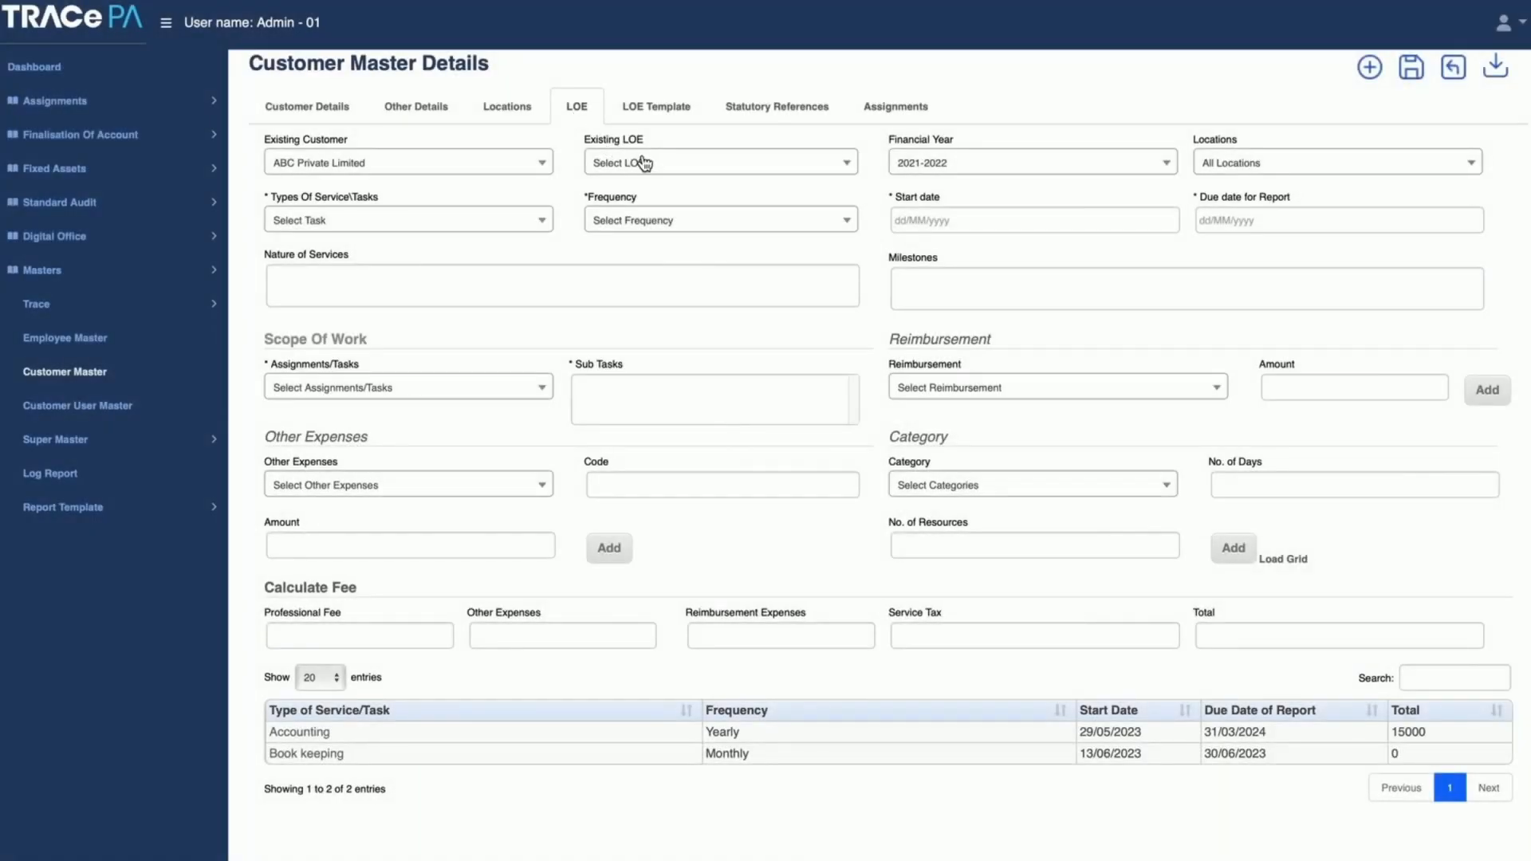
{"action": "left_click", "coordinate": [664, 168]}
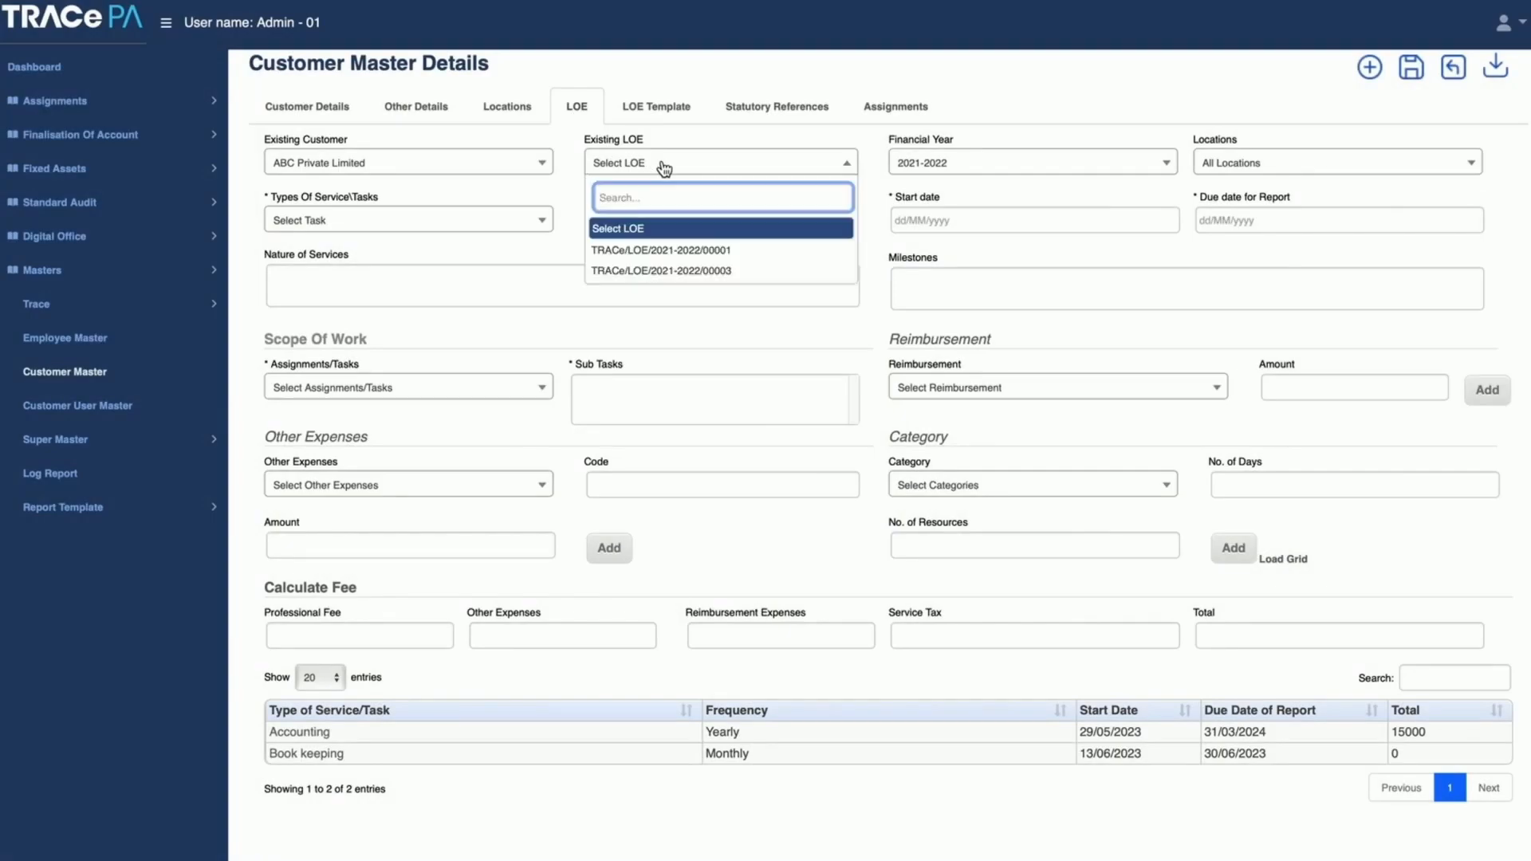
{"action": "left_click", "coordinate": [698, 252]}
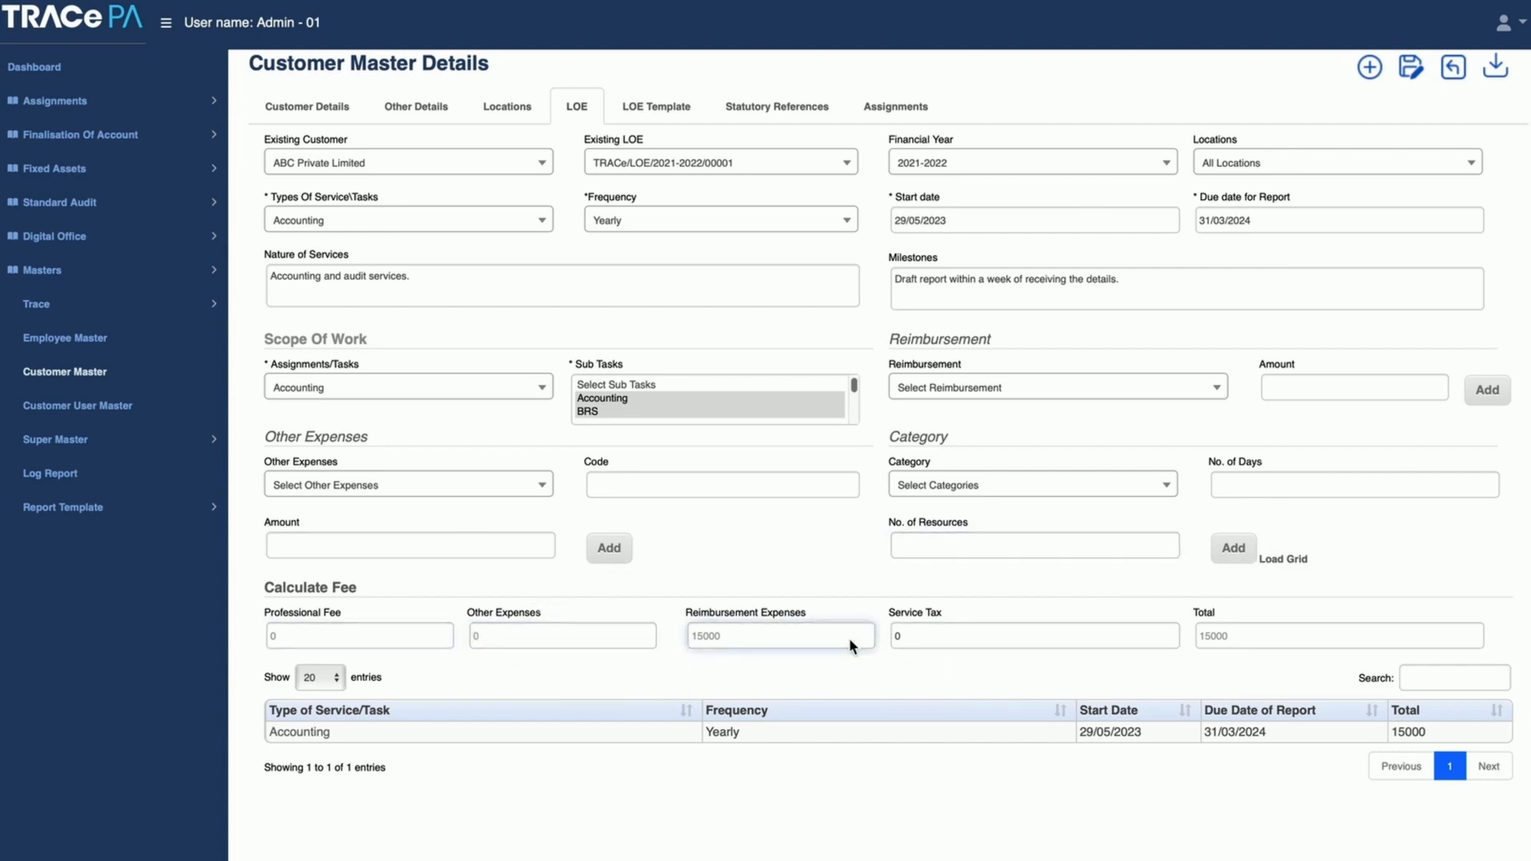
{"action": "left_click", "coordinate": [676, 117]}
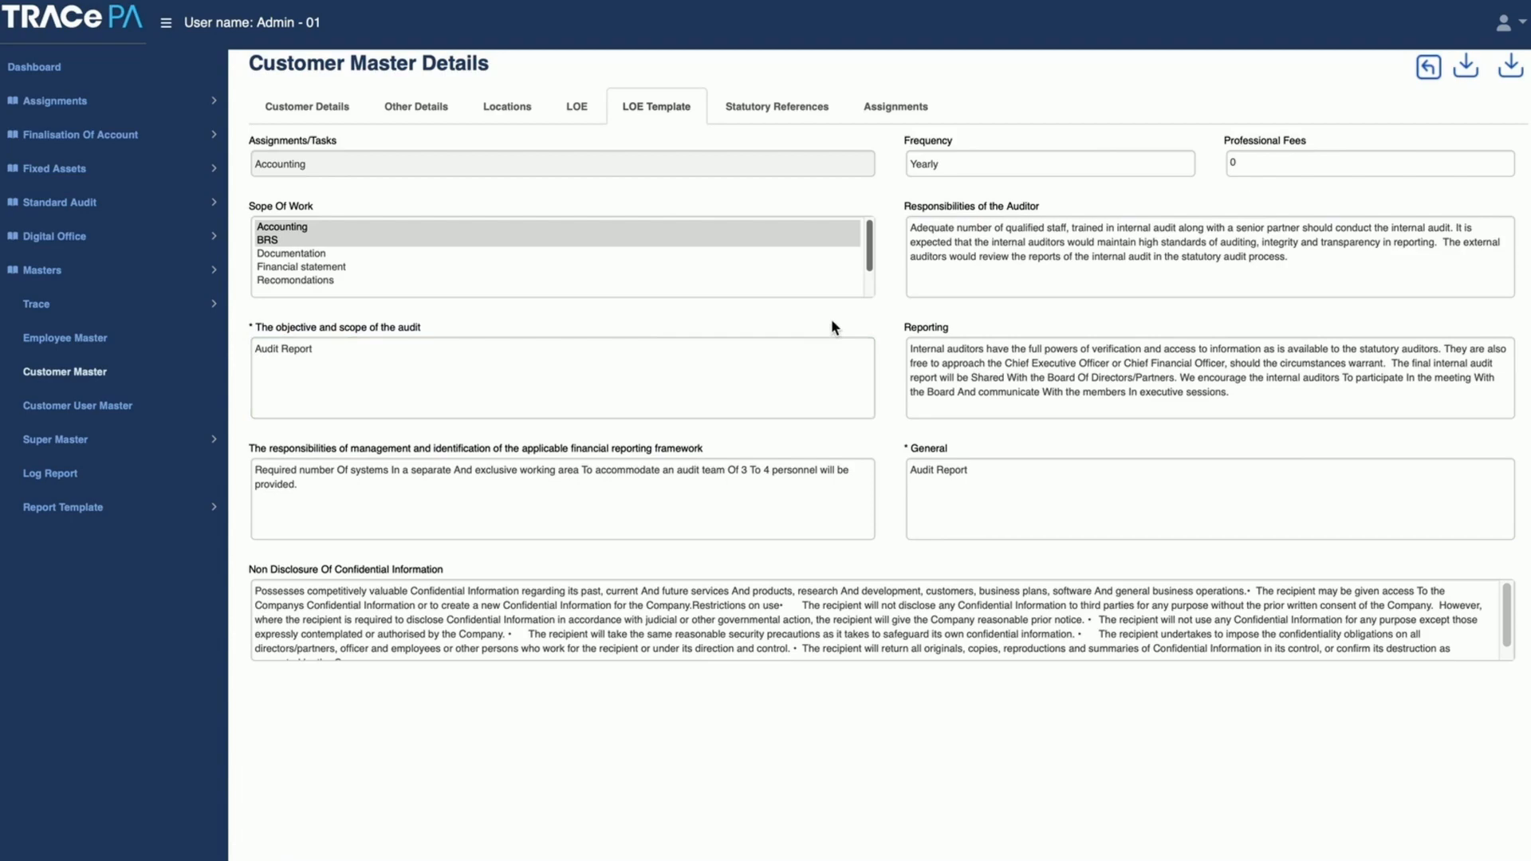
Step: Review ABC Private Limited's statutory references, including the available service types, and its list of assignments
{"action": "left_click", "coordinate": [794, 118]}
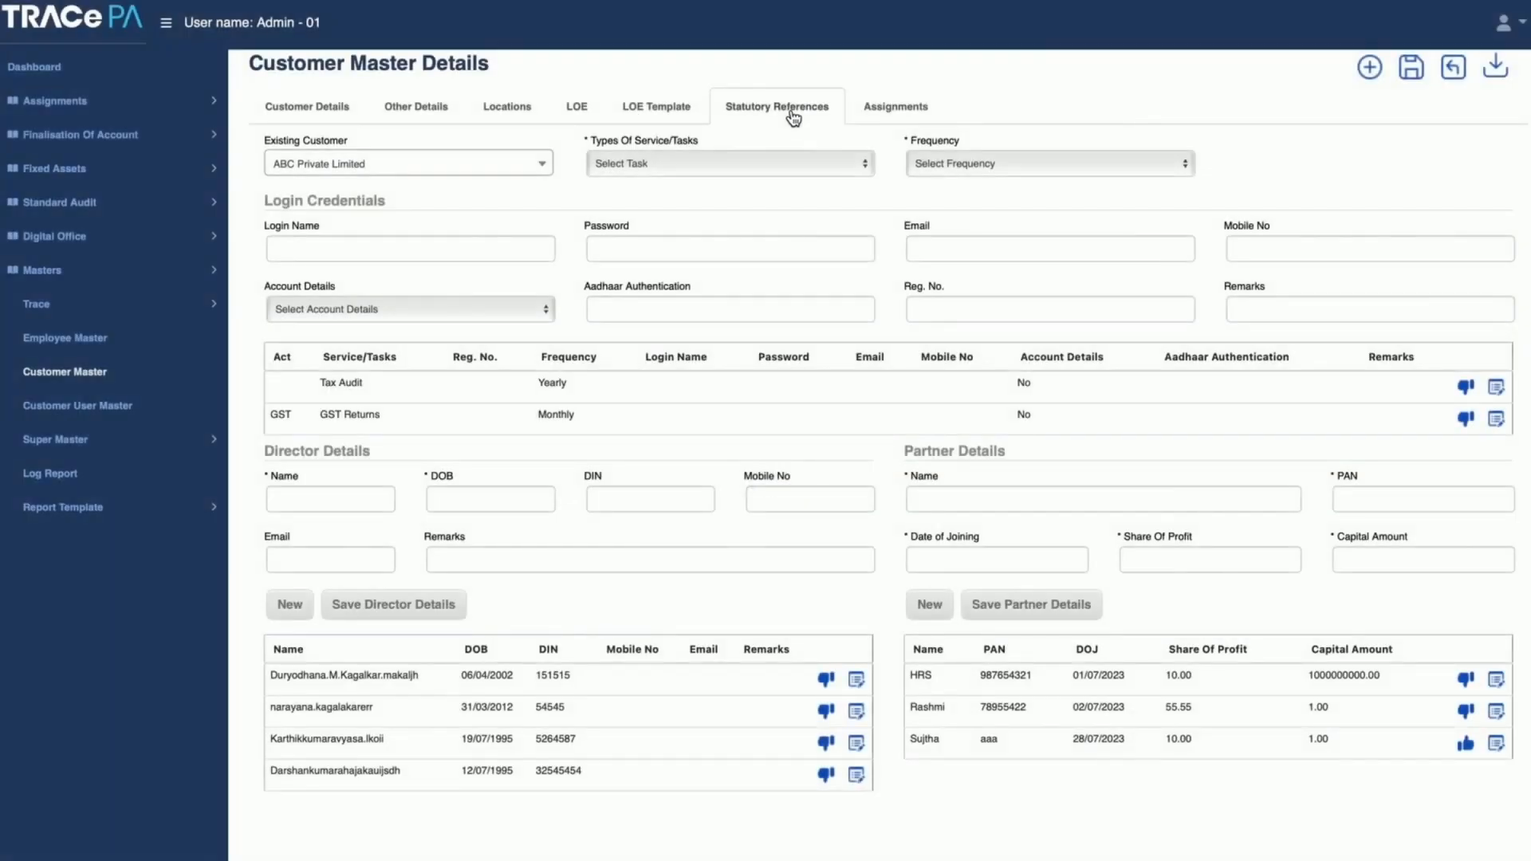
{"action": "left_click", "coordinate": [747, 164]}
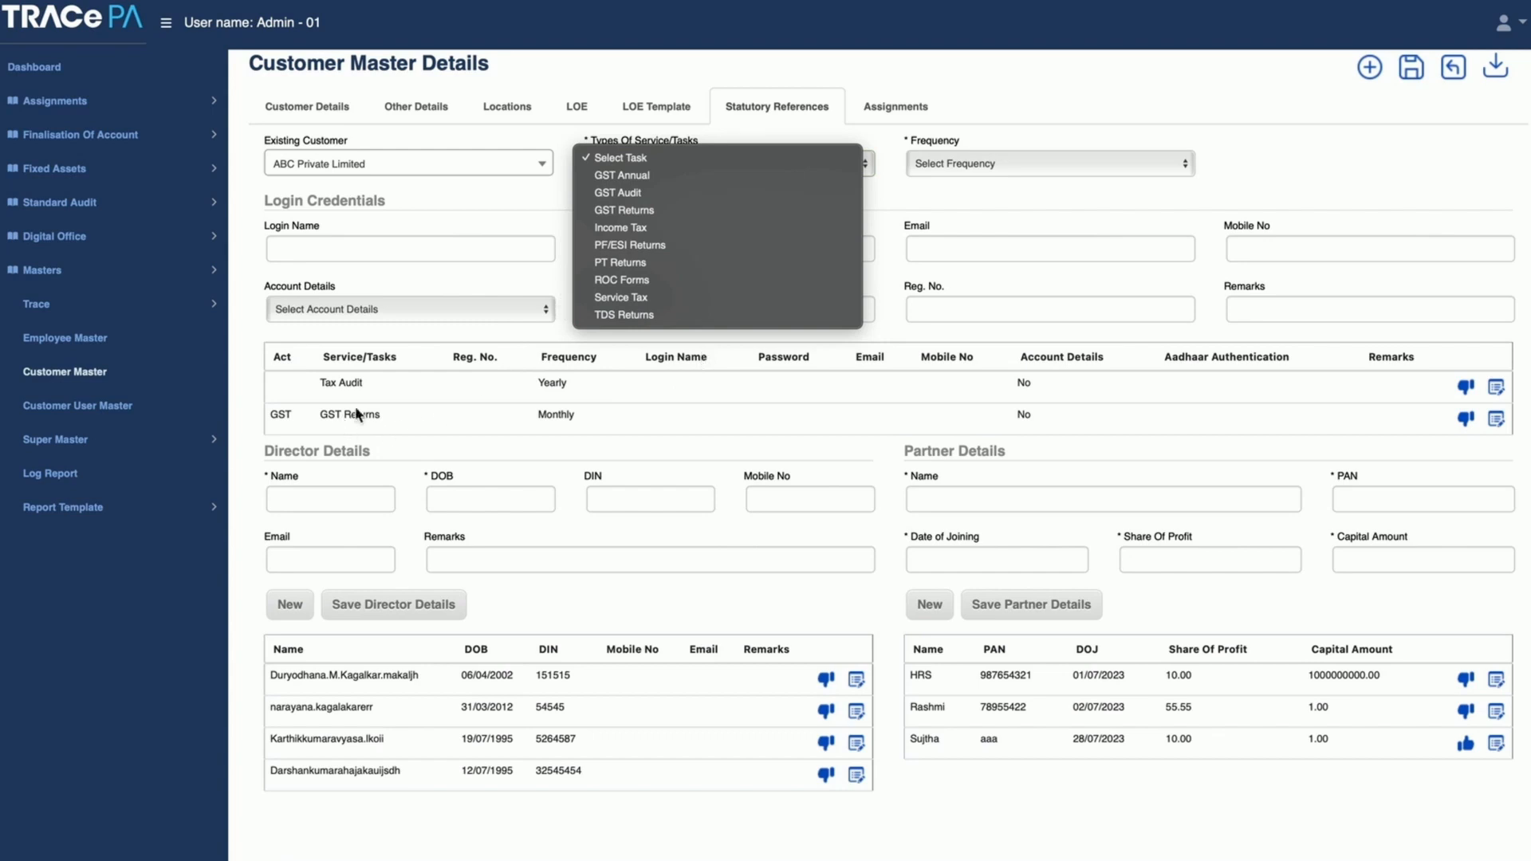
{"action": "left_click", "coordinate": [536, 227]}
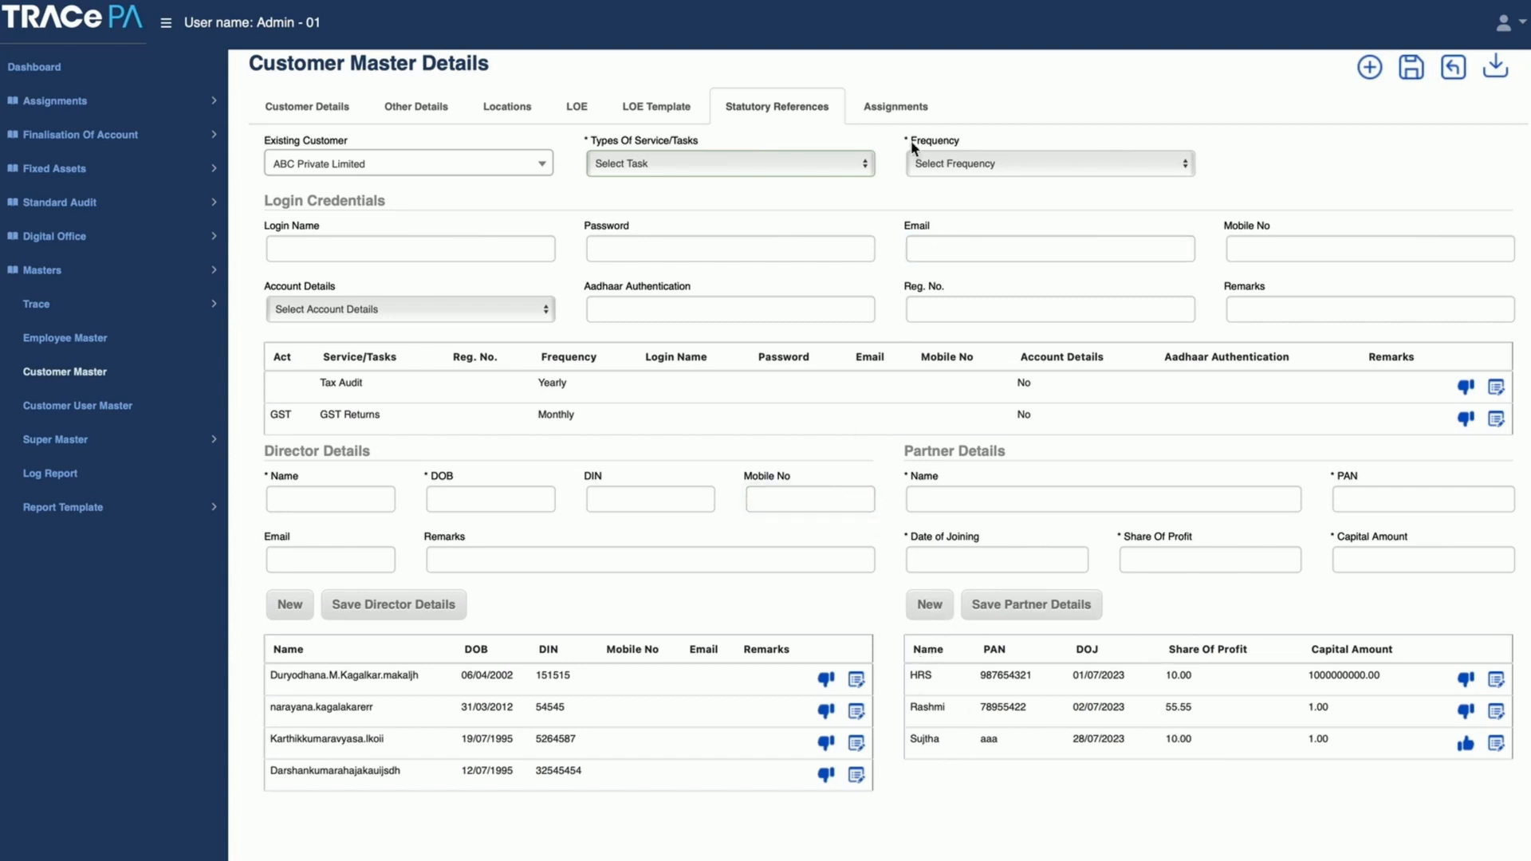
{"action": "left_click", "coordinate": [903, 116]}
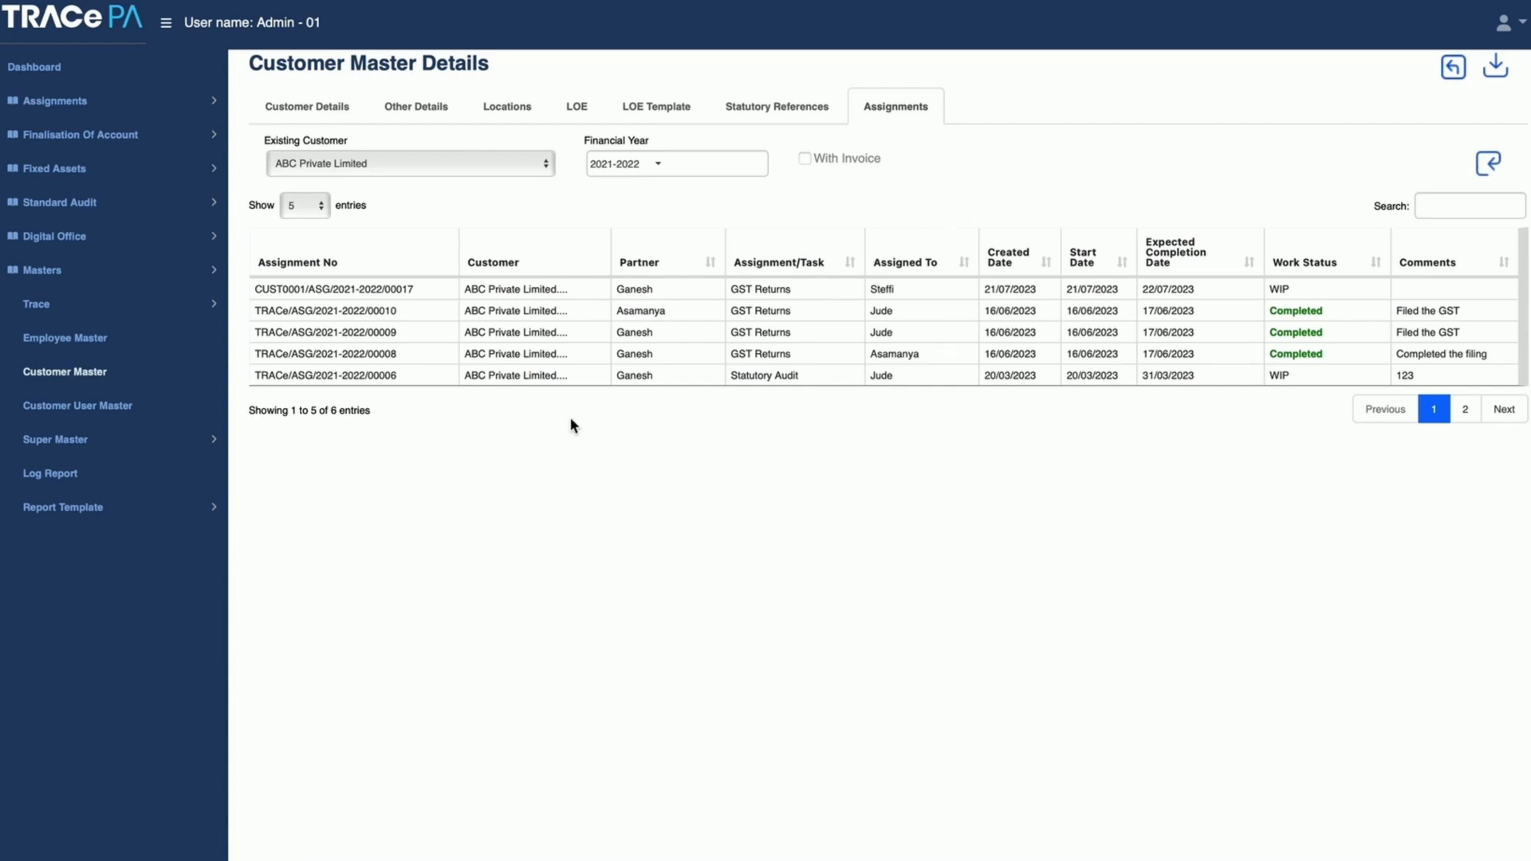
Step: View the details of the first listed user in the Customer User Master and return to the user list
{"action": "left_click", "coordinate": [110, 415]}
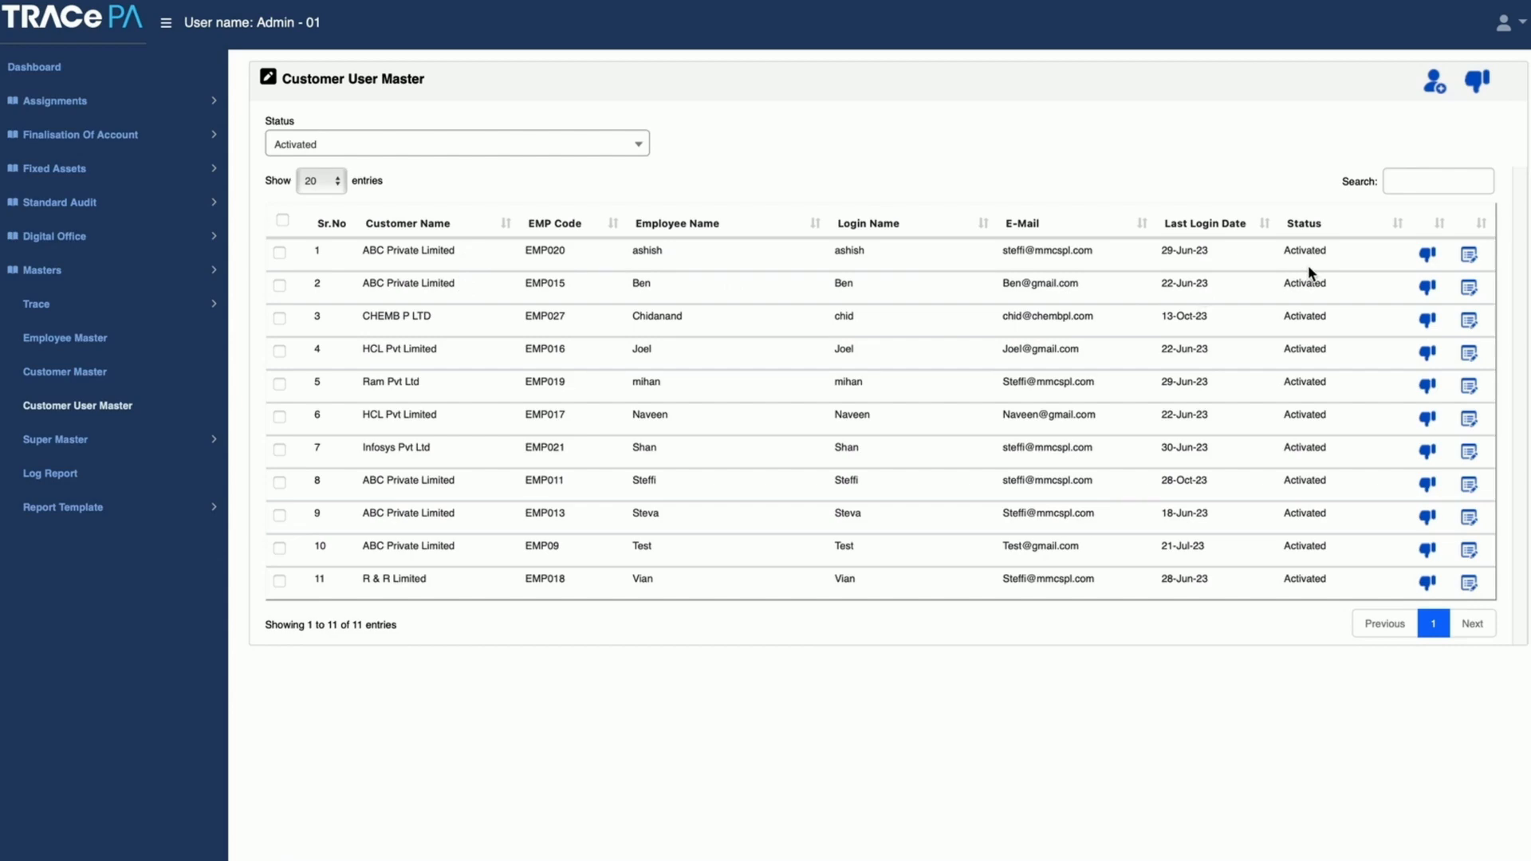
{"action": "left_click", "coordinate": [1469, 257]}
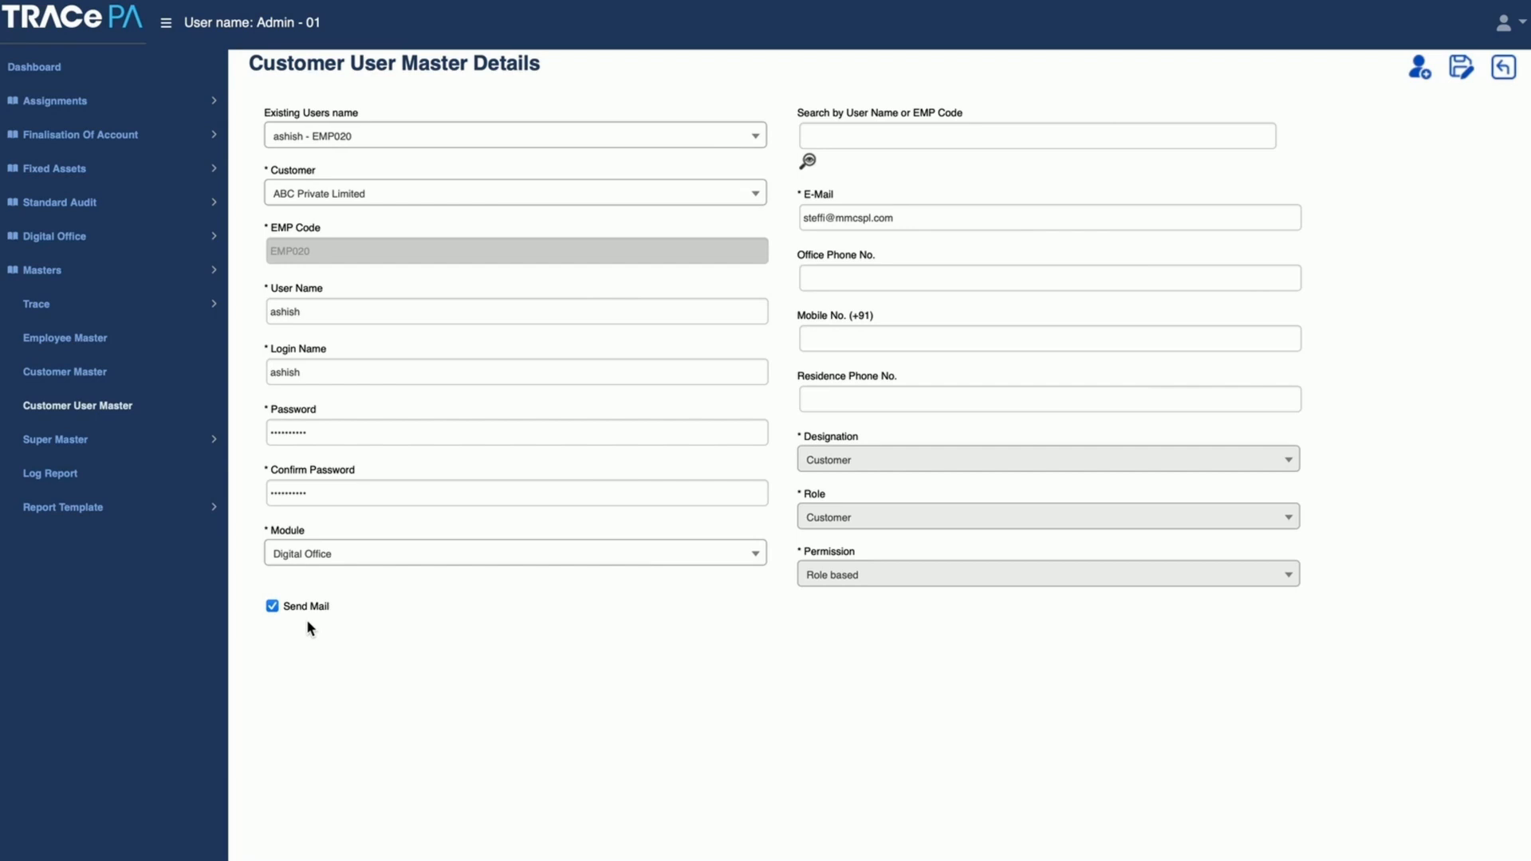
{"action": "left_click", "coordinate": [1504, 67]}
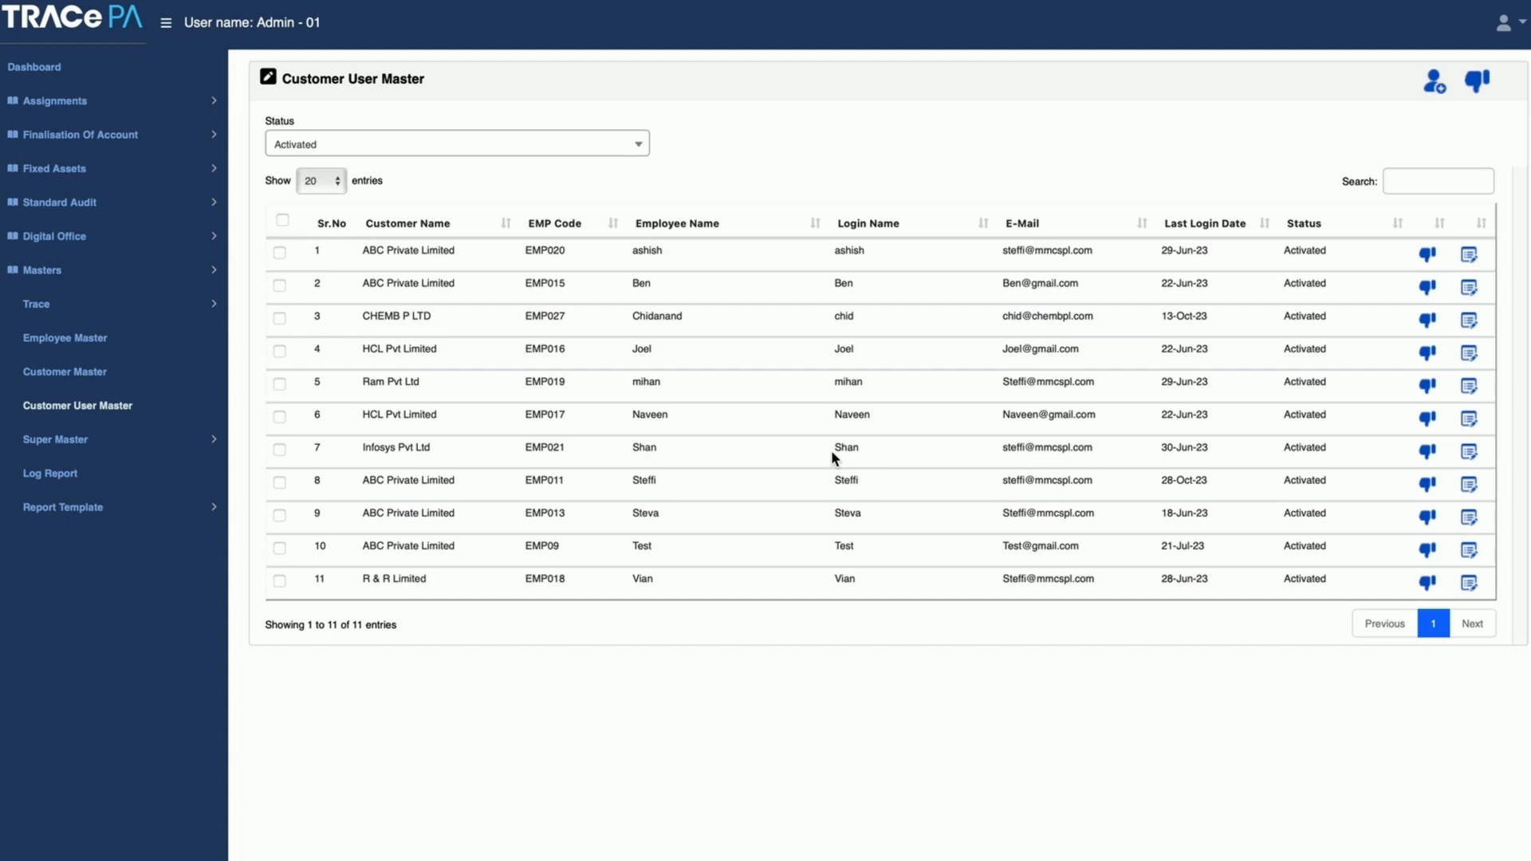
Step: Display the Company Annual Compliance sub-tasks in the Assignment Master under Super Master
{"action": "left_click", "coordinate": [80, 444]}
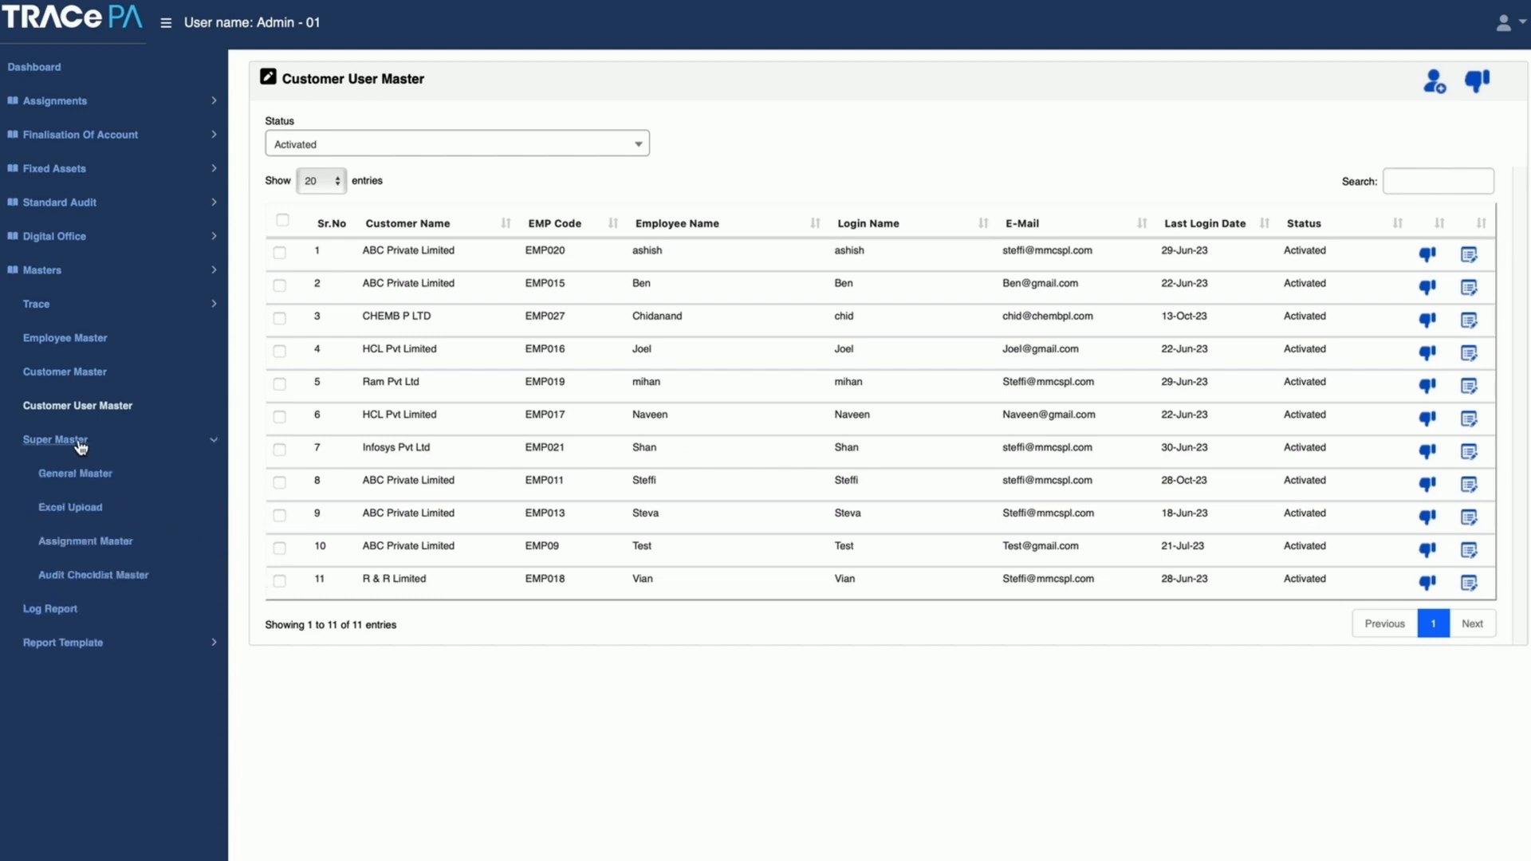
{"action": "left_click", "coordinate": [93, 549]}
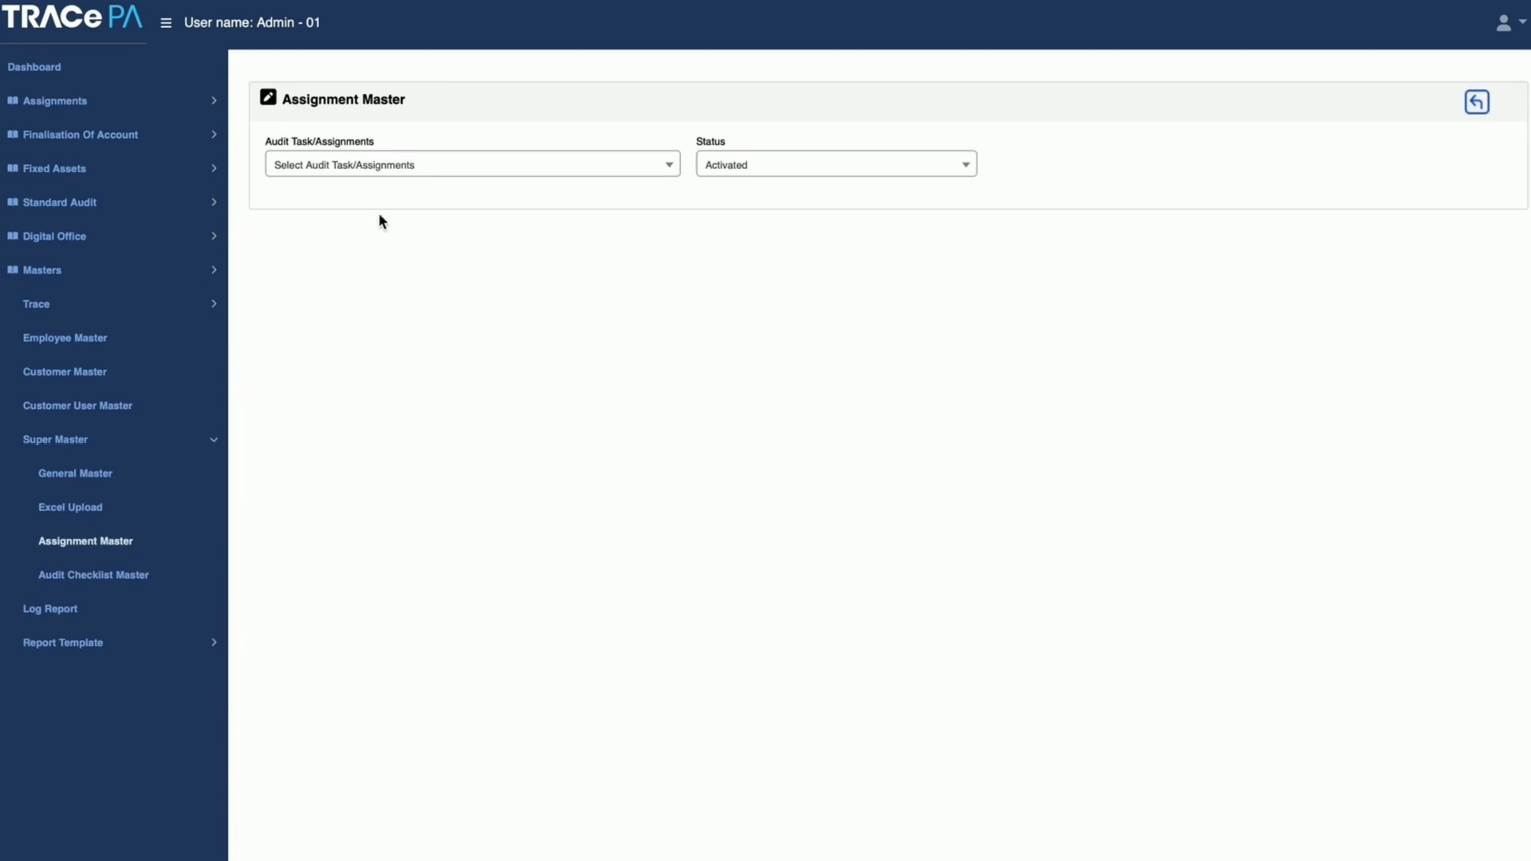
{"action": "left_click", "coordinate": [434, 177]}
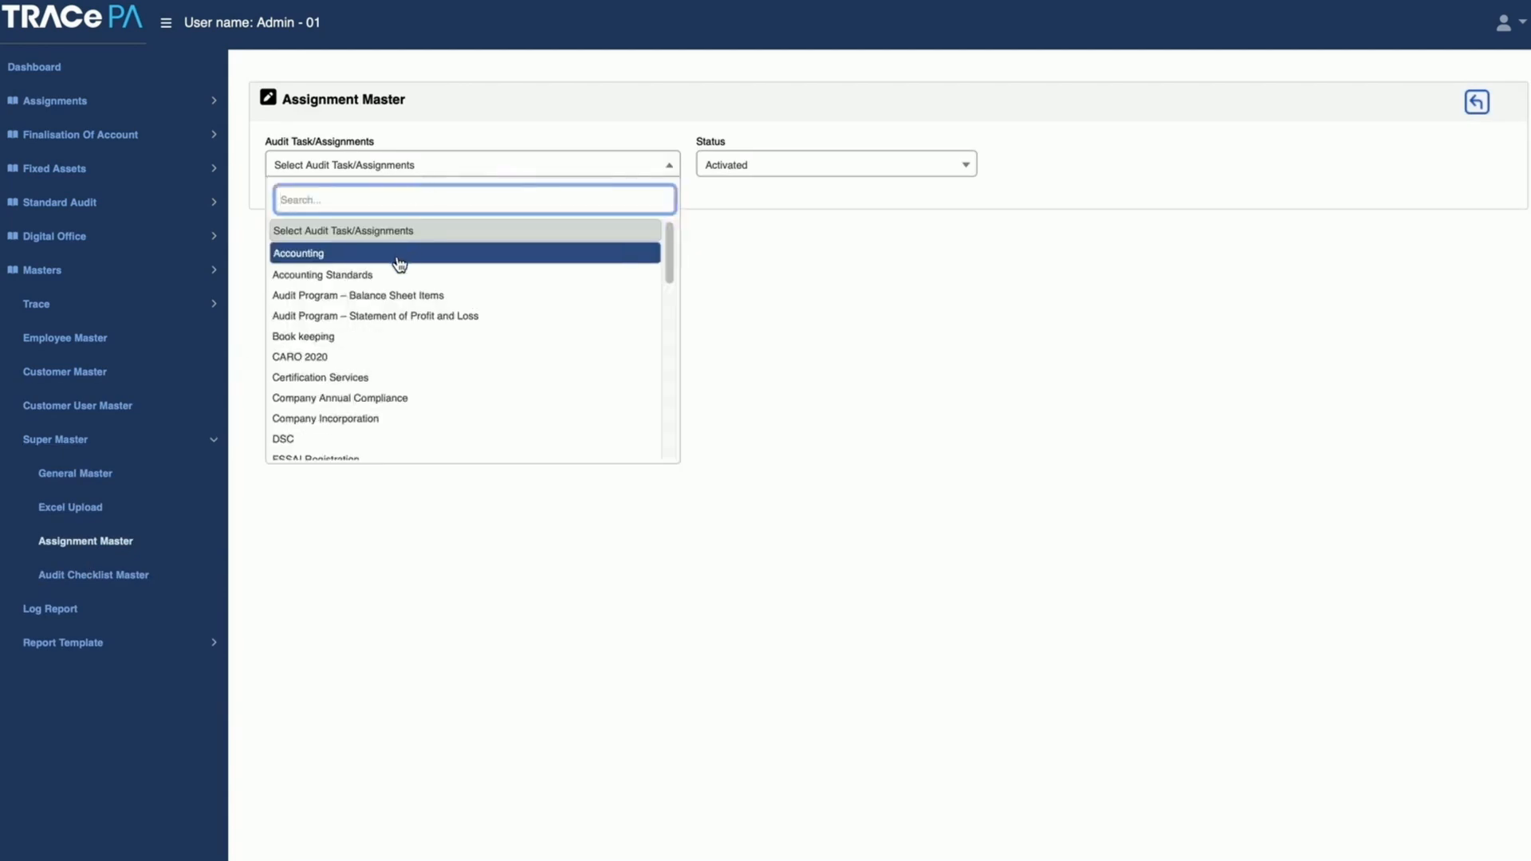
{"action": "left_click", "coordinate": [387, 397]}
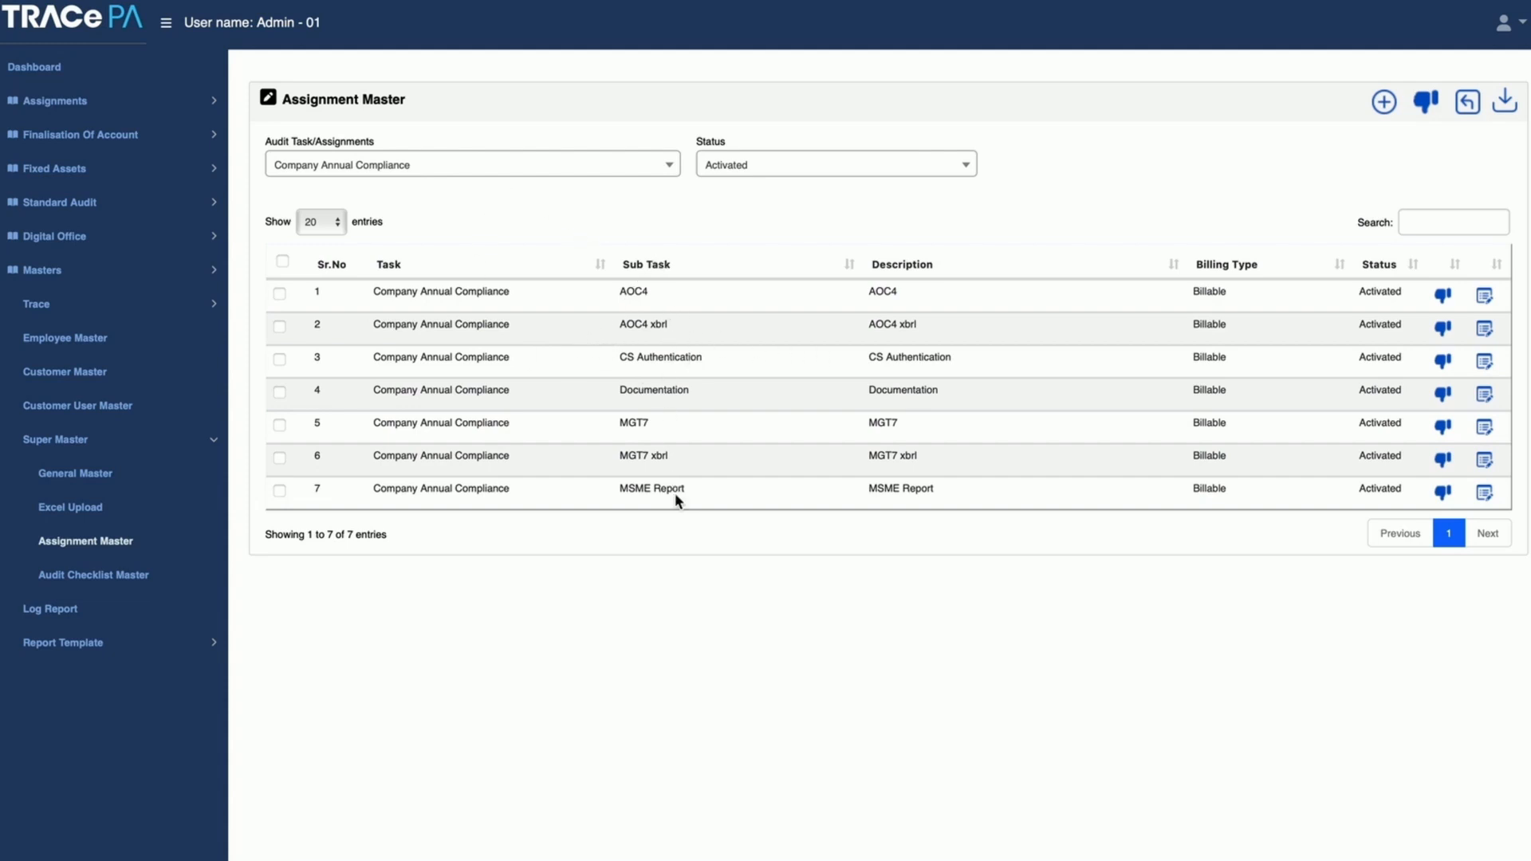
Step: Look through the full list of audit tasks and assignments, and close it with Company Annual Compliance still selected
{"action": "left_click", "coordinate": [613, 168]}
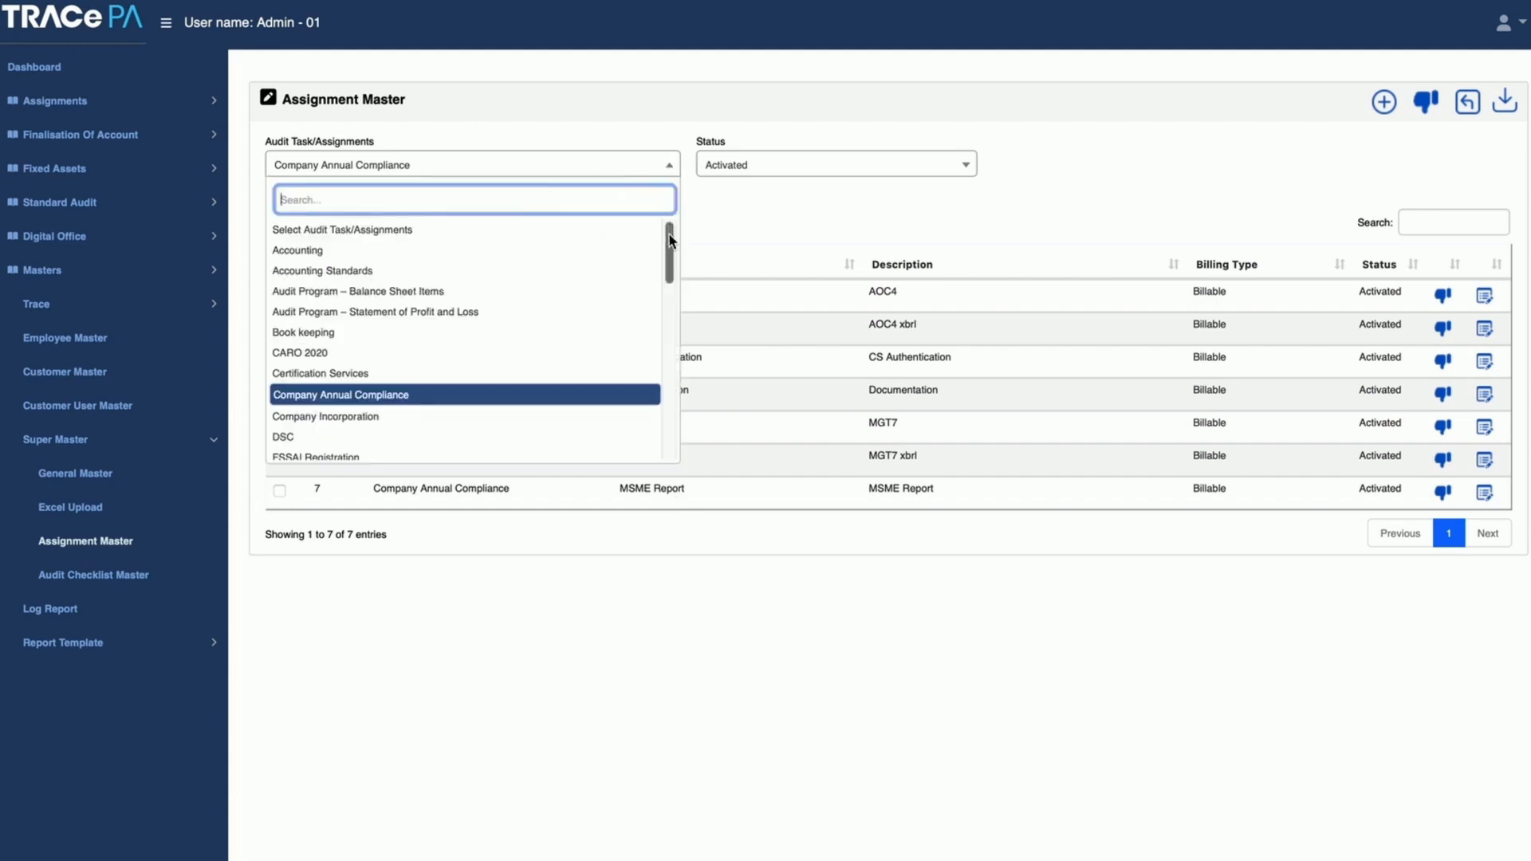
{"action": "left_click_drag", "start_coordinate": [668, 245], "coordinate": [660, 422]}
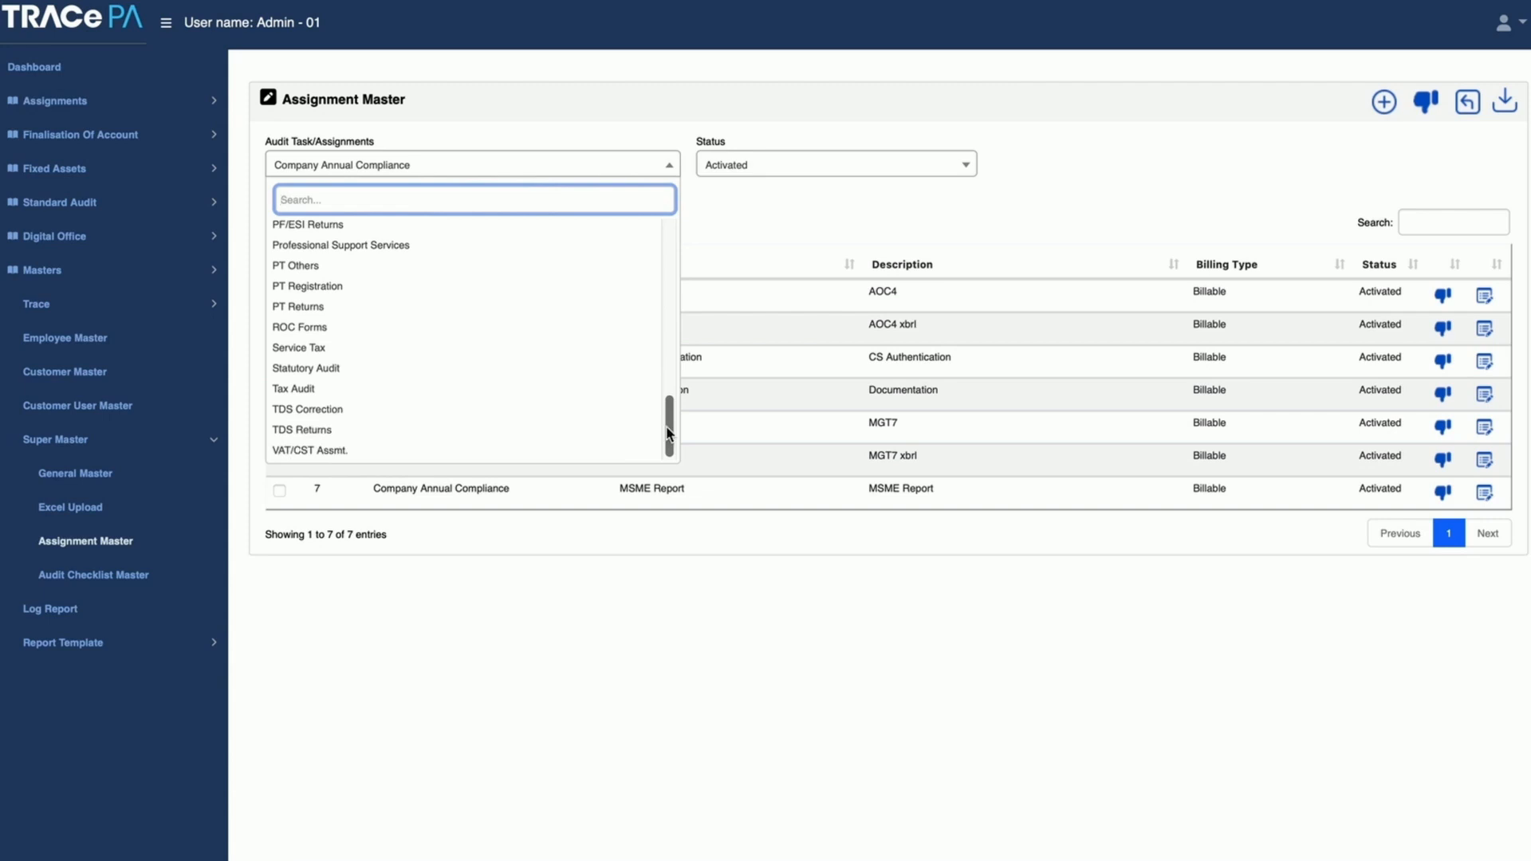
{"action": "left_click_drag", "start_coordinate": [669, 433], "coordinate": [680, 246]}
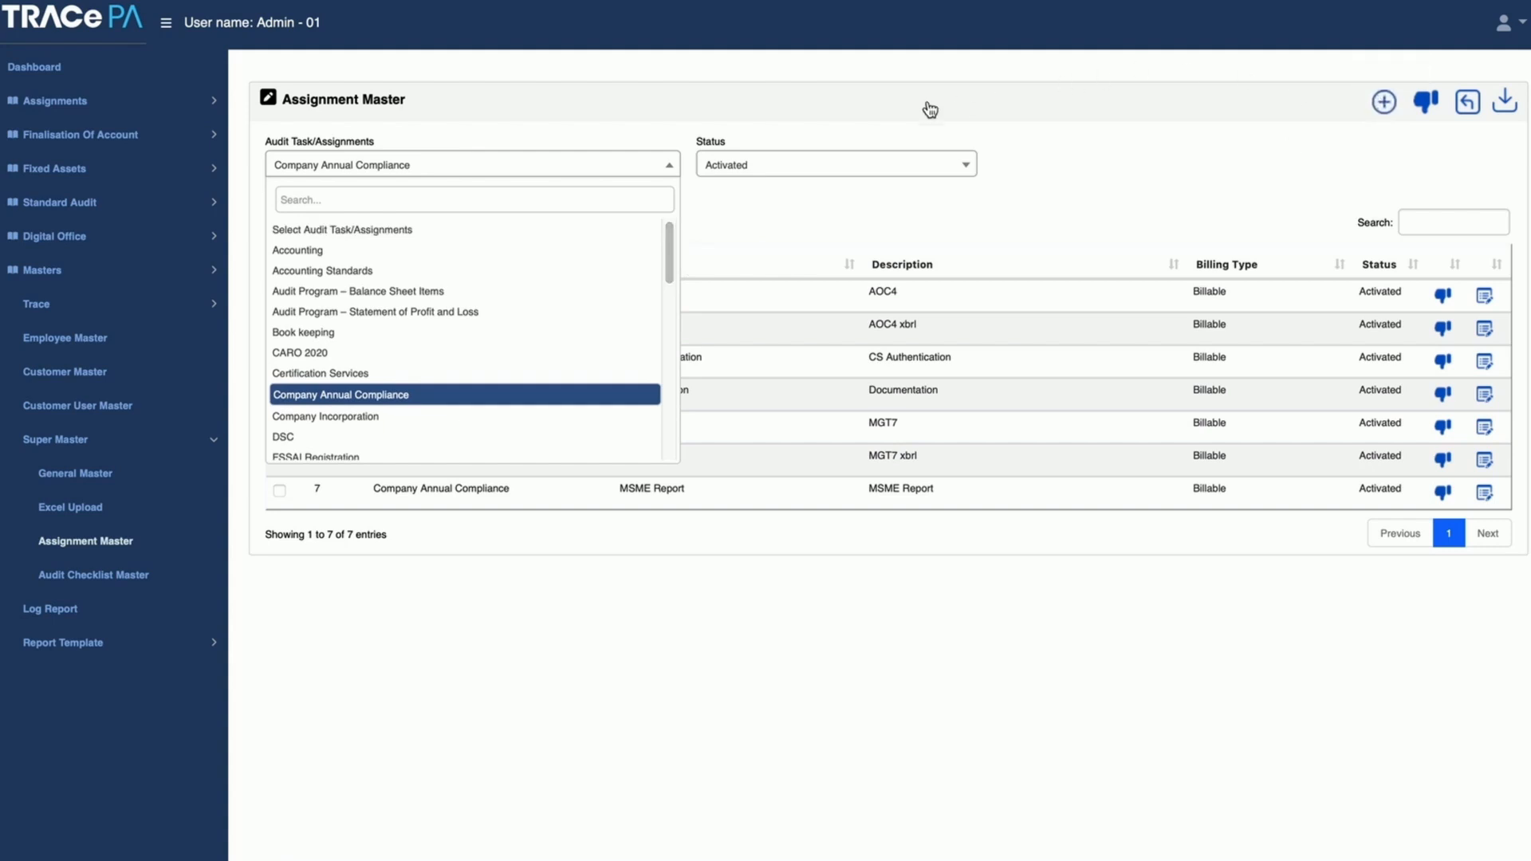
{"action": "left_click", "coordinate": [727, 255]}
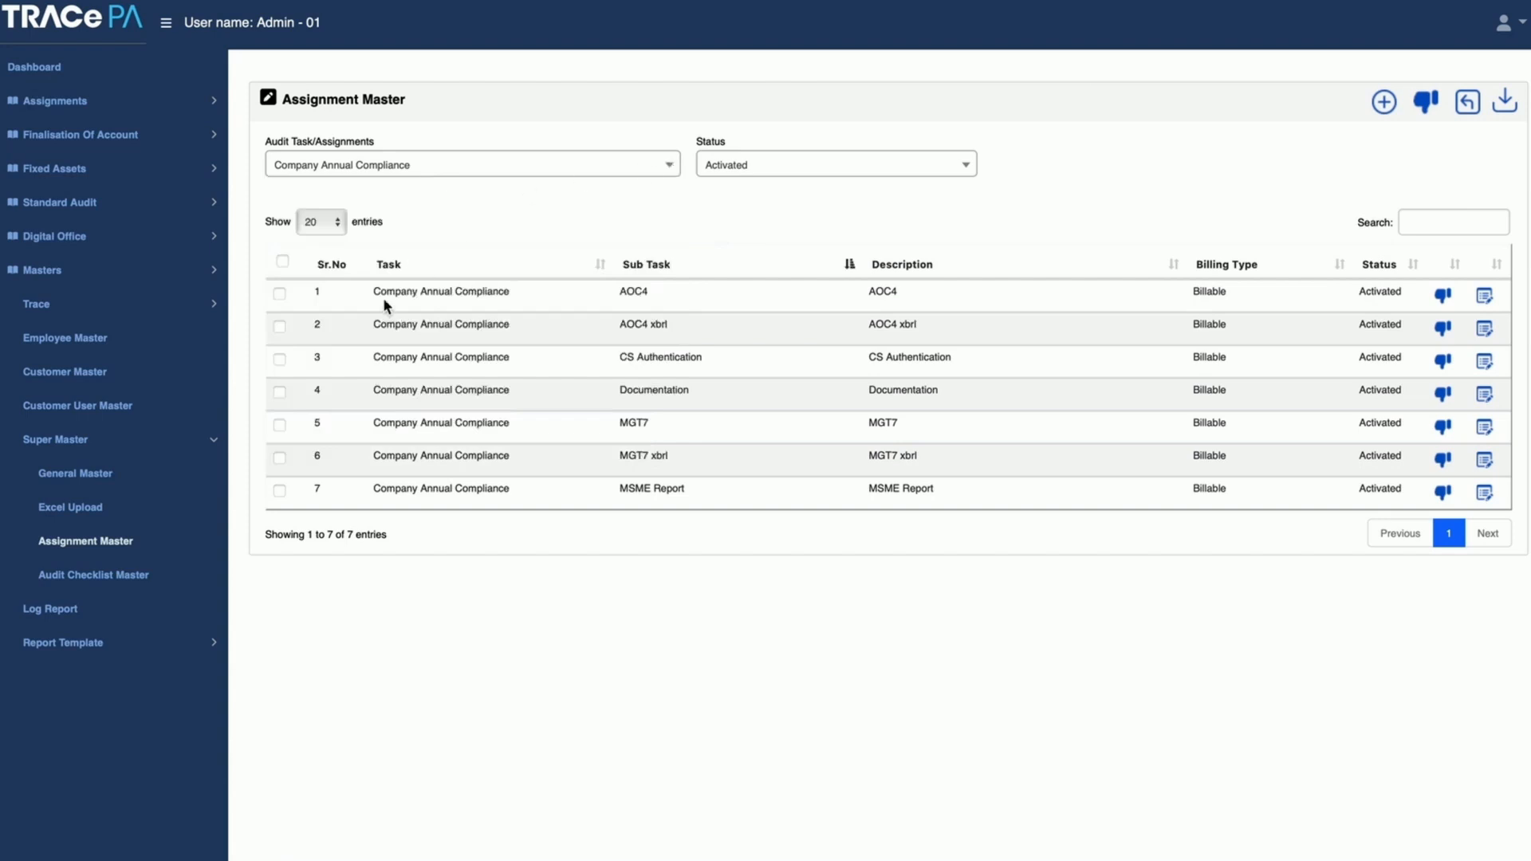
Step: Show the Audit Checklist Master checkpoints for Accounting Standards and for Audit Program – Balance Sheet Items
{"action": "left_click", "coordinate": [136, 577]}
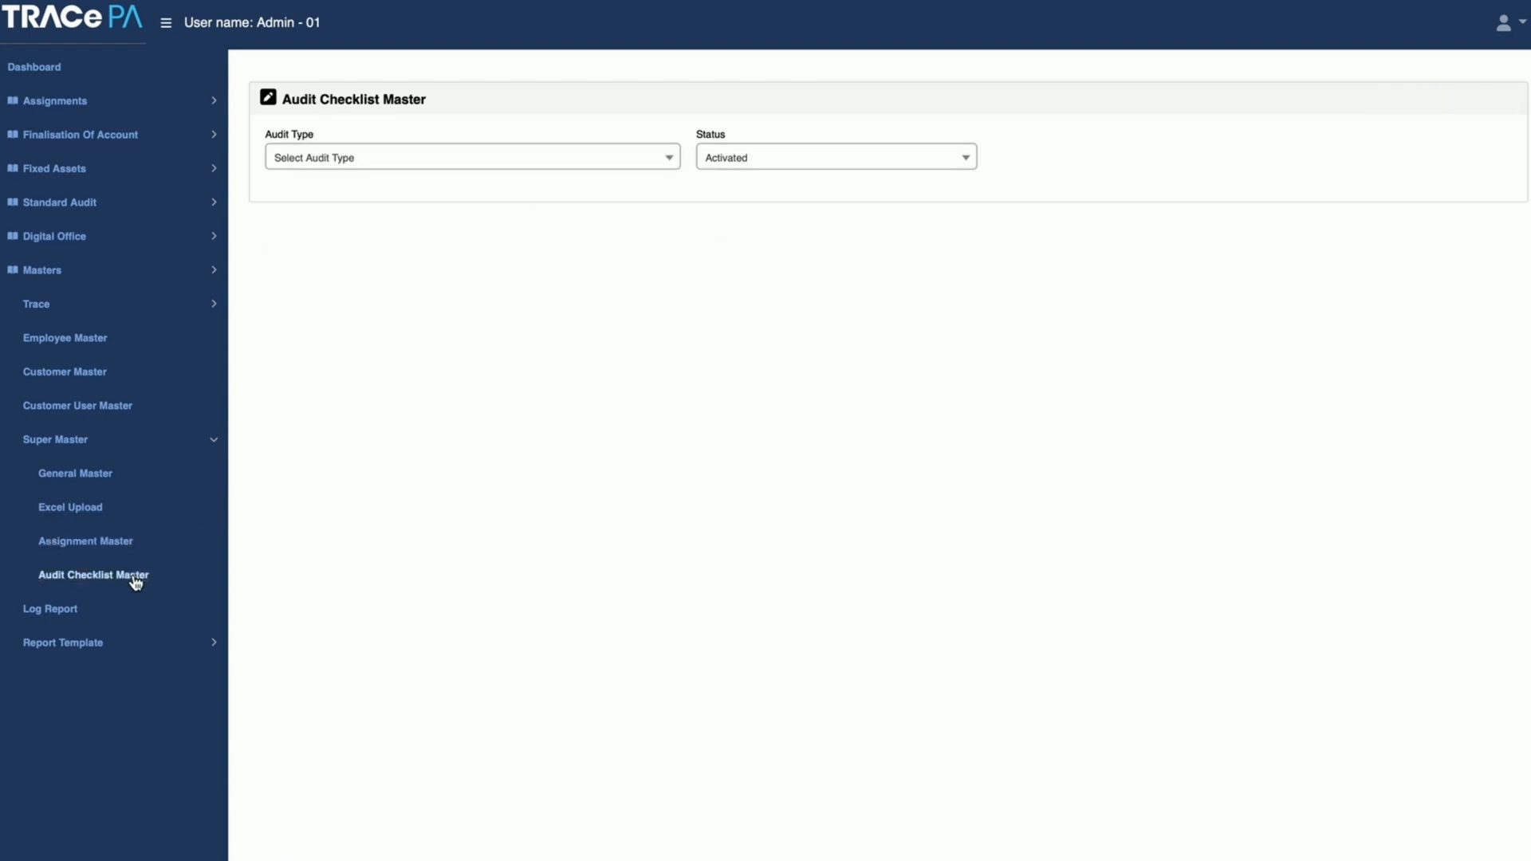
{"action": "left_click", "coordinate": [447, 166]}
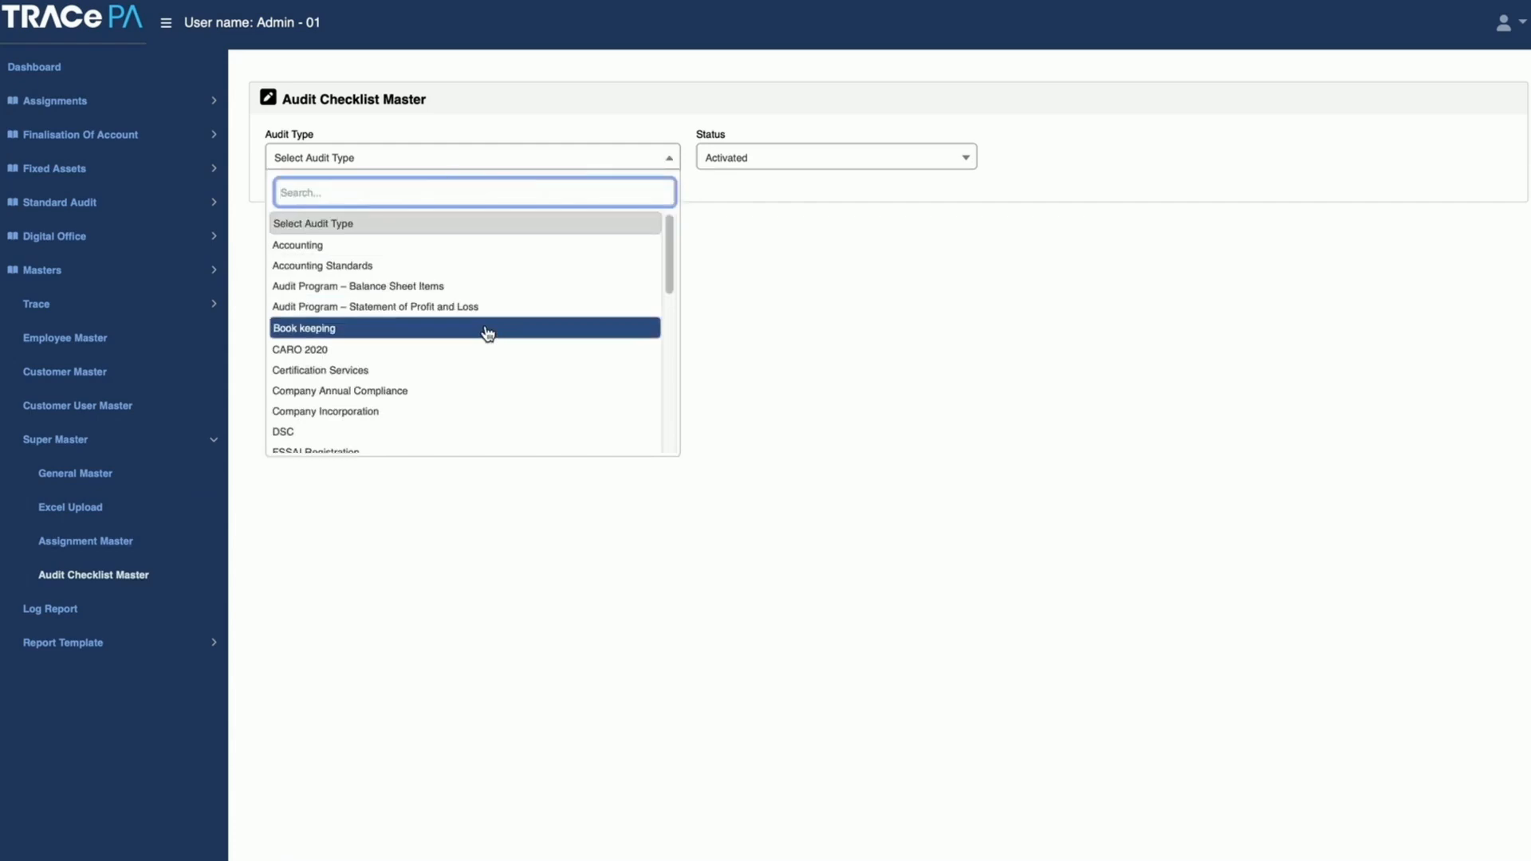
{"action": "left_click", "coordinate": [416, 269]}
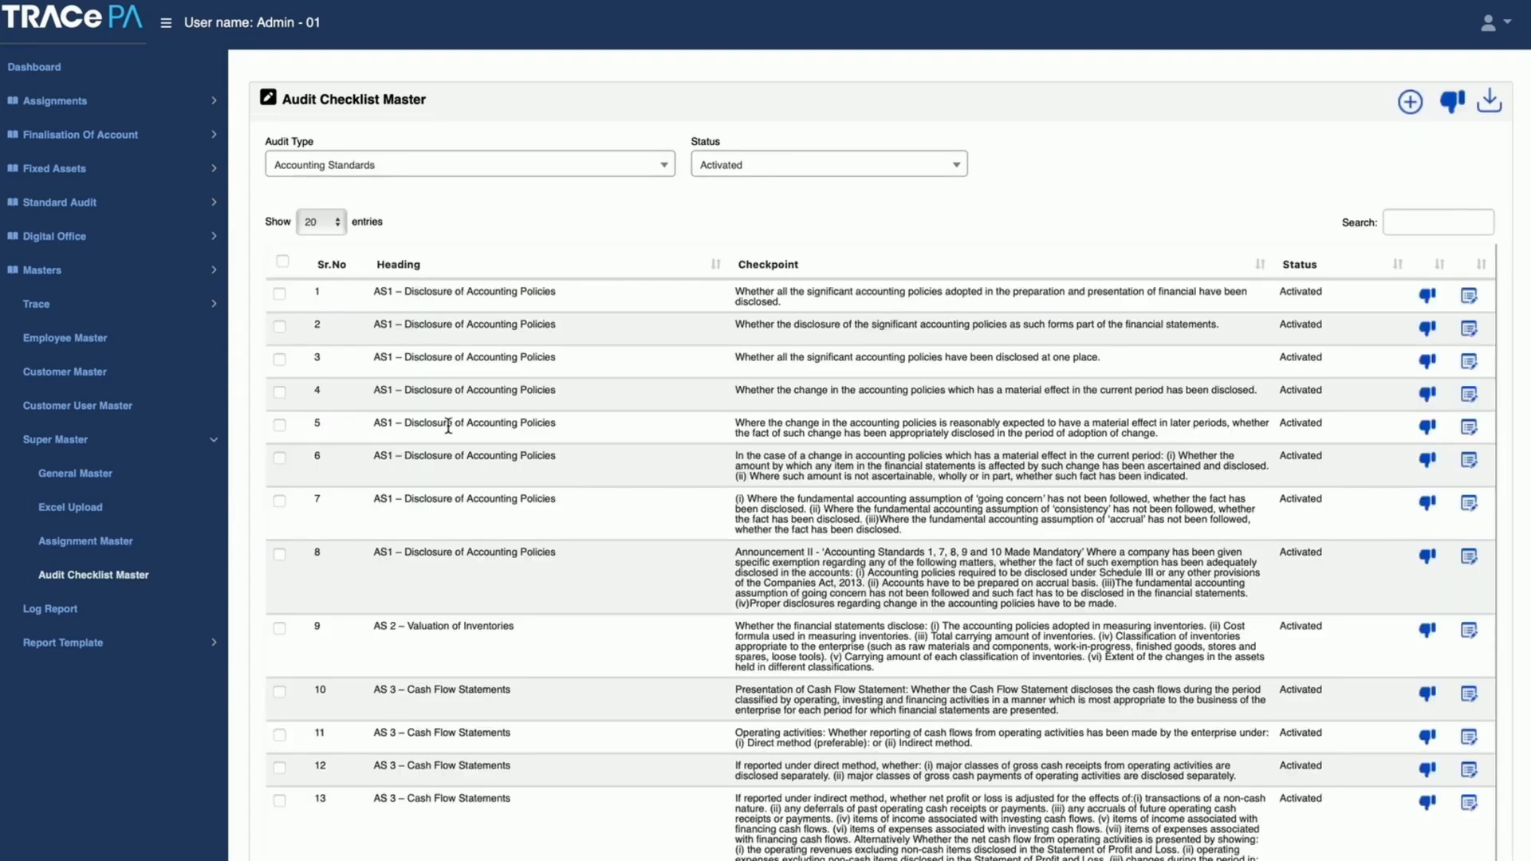
{"action": "left_click", "coordinate": [520, 172]}
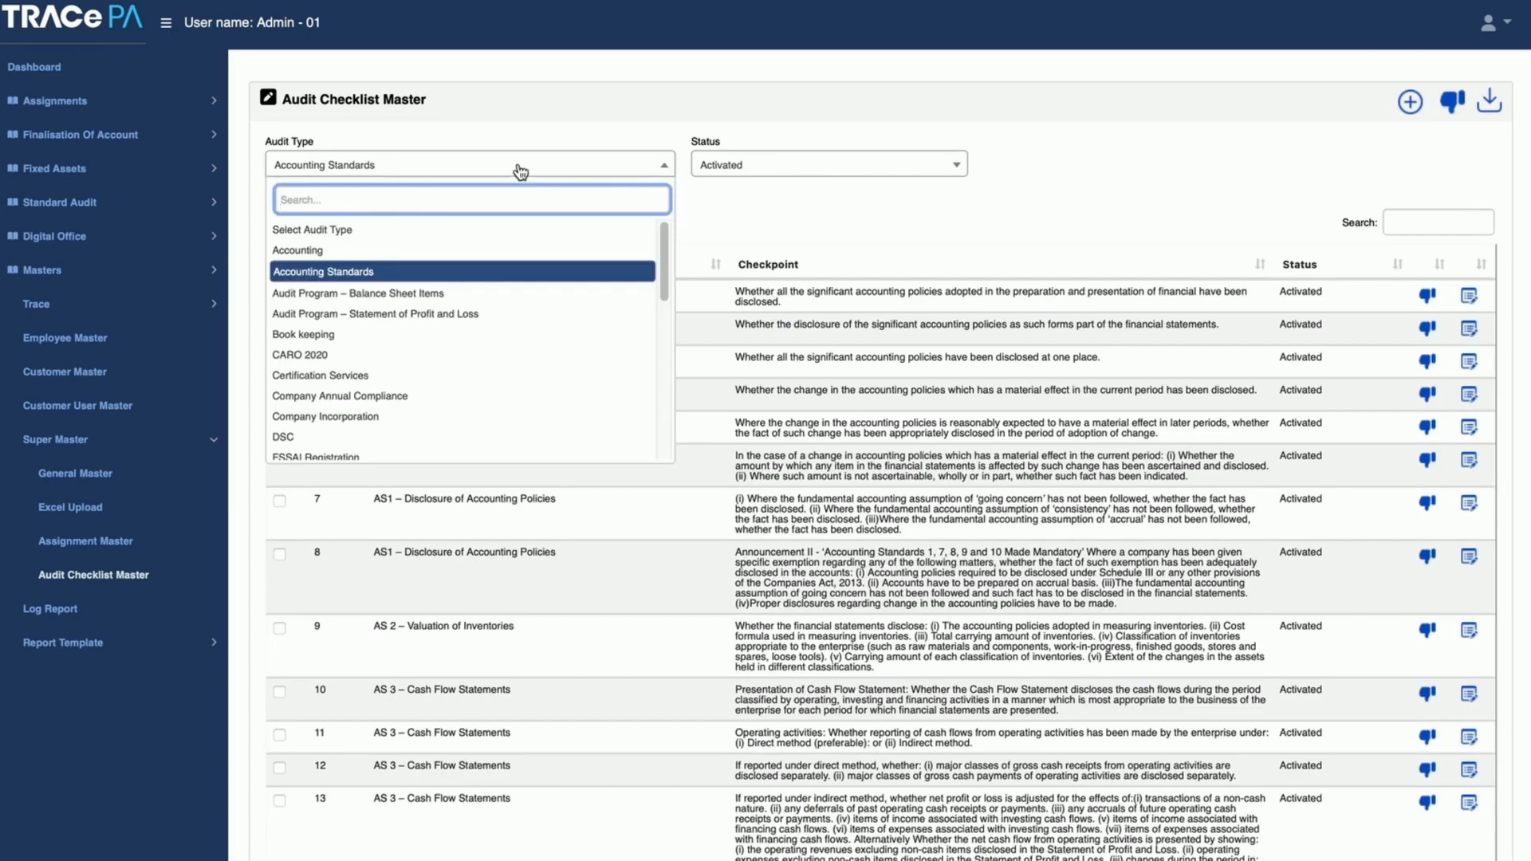
{"action": "left_click", "coordinate": [486, 295]}
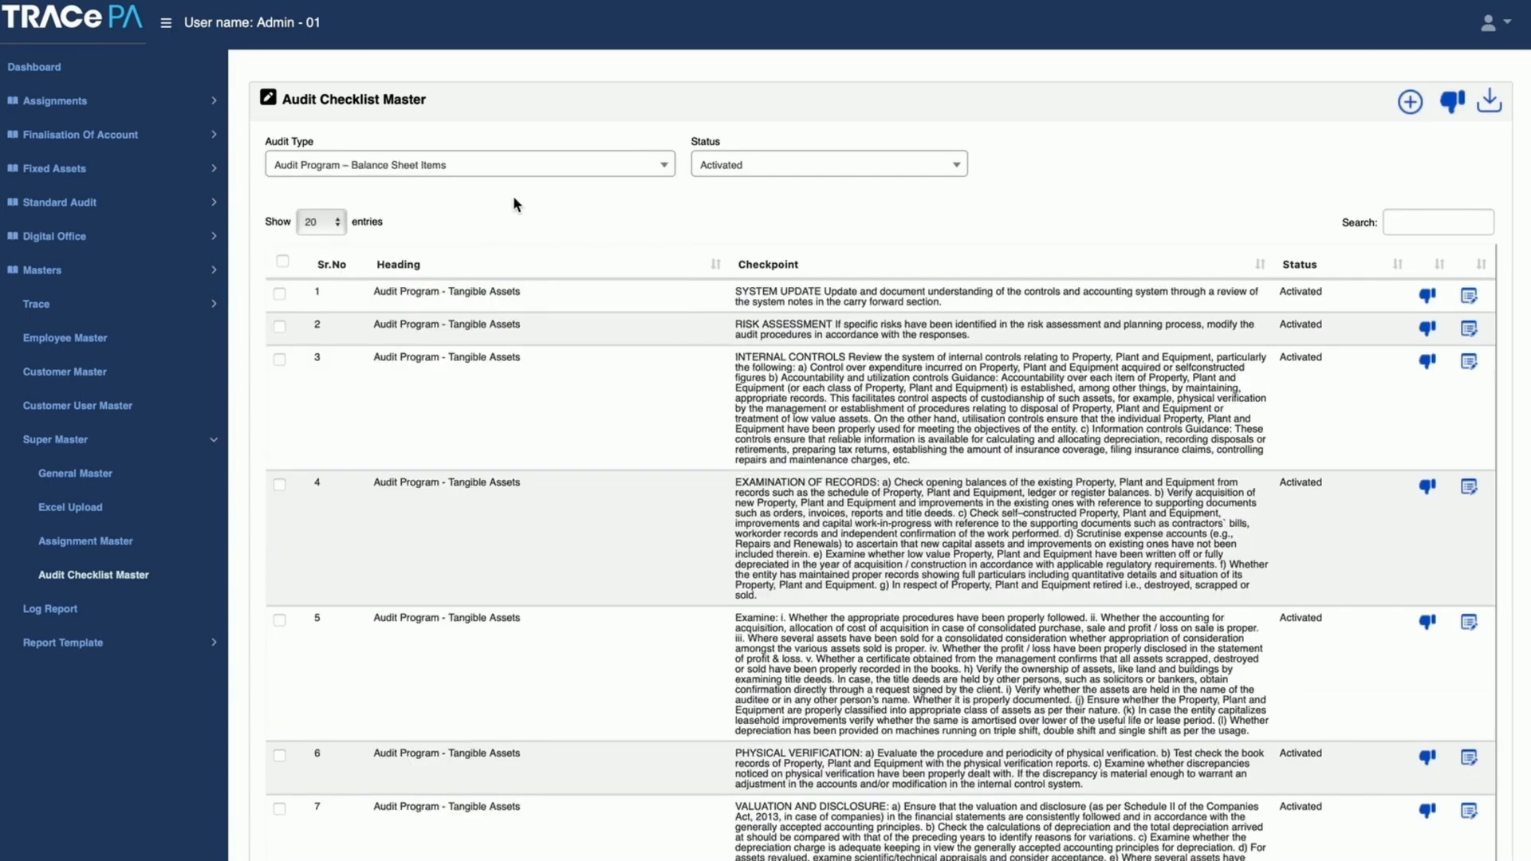
Step: Show the Audit Checklist Master checkpoints for Audit Program – Statement of Profit and Loss and for CARO 2020
{"action": "left_click", "coordinate": [529, 171]}
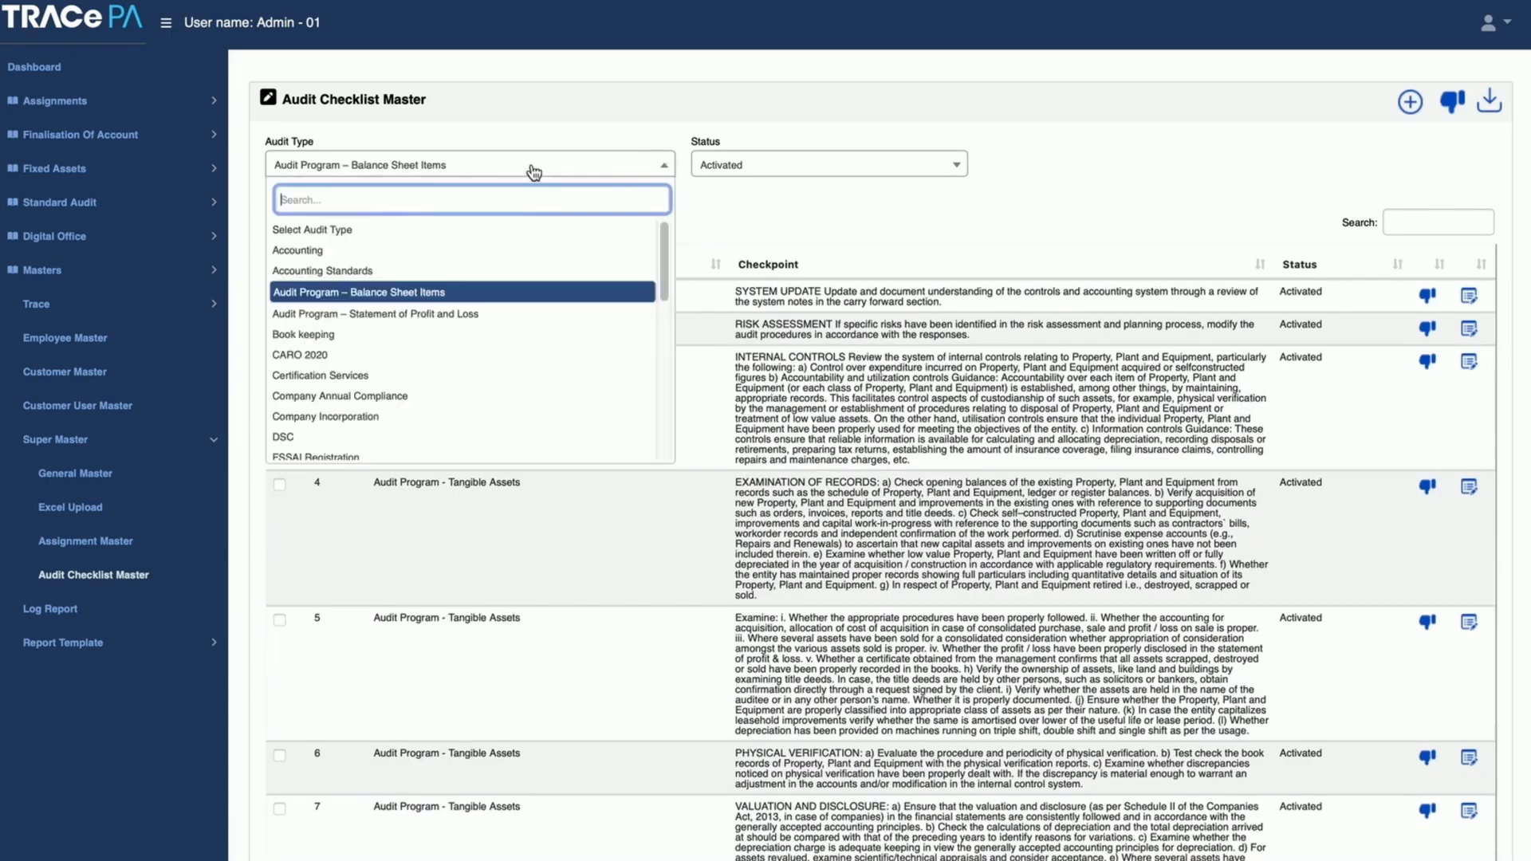
{"action": "left_click", "coordinate": [511, 314]}
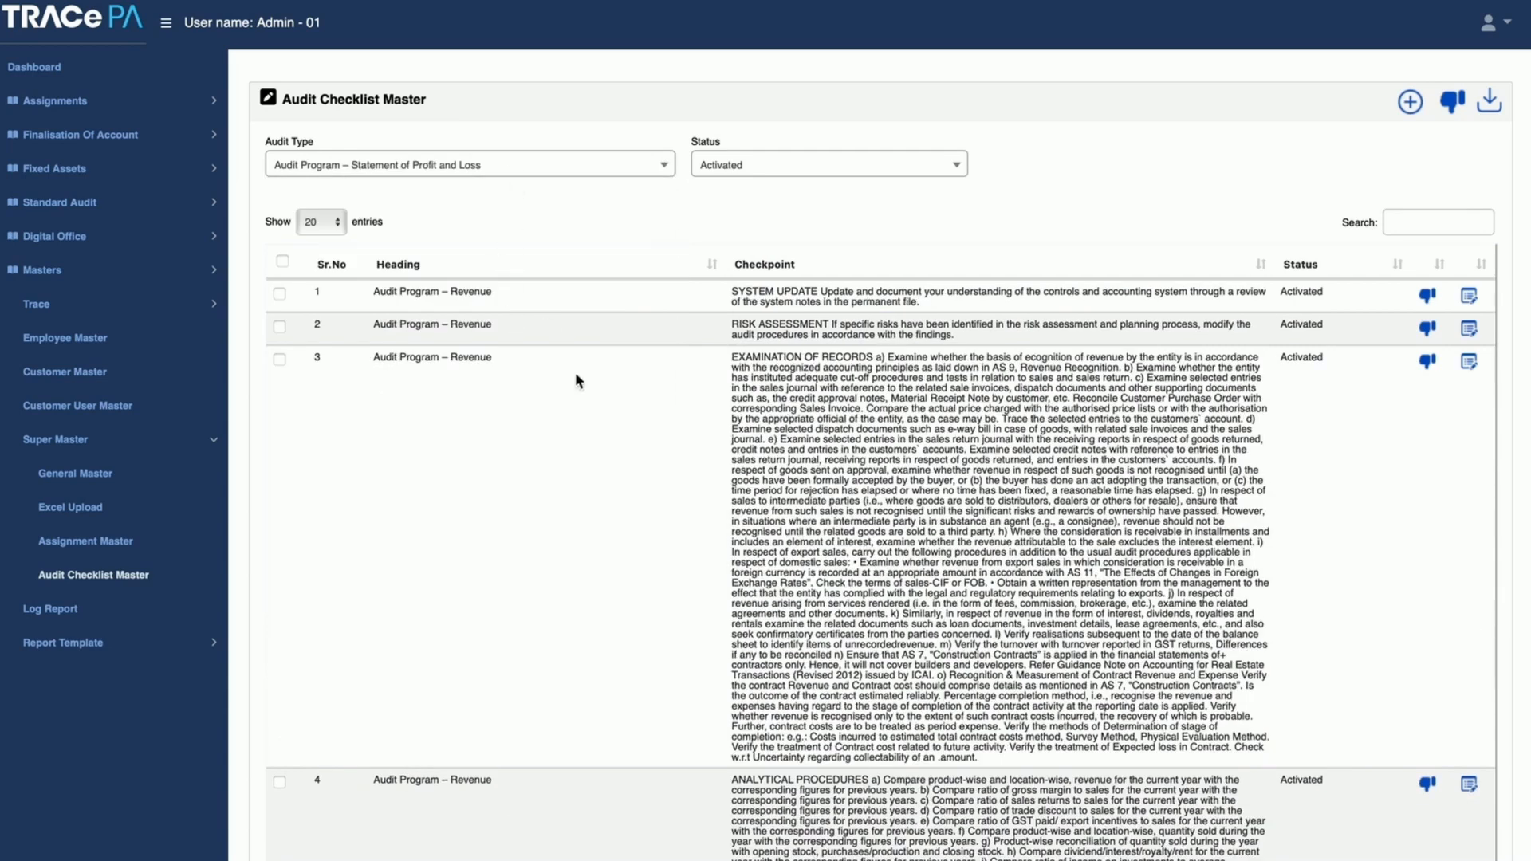
{"action": "left_click", "coordinate": [524, 169]}
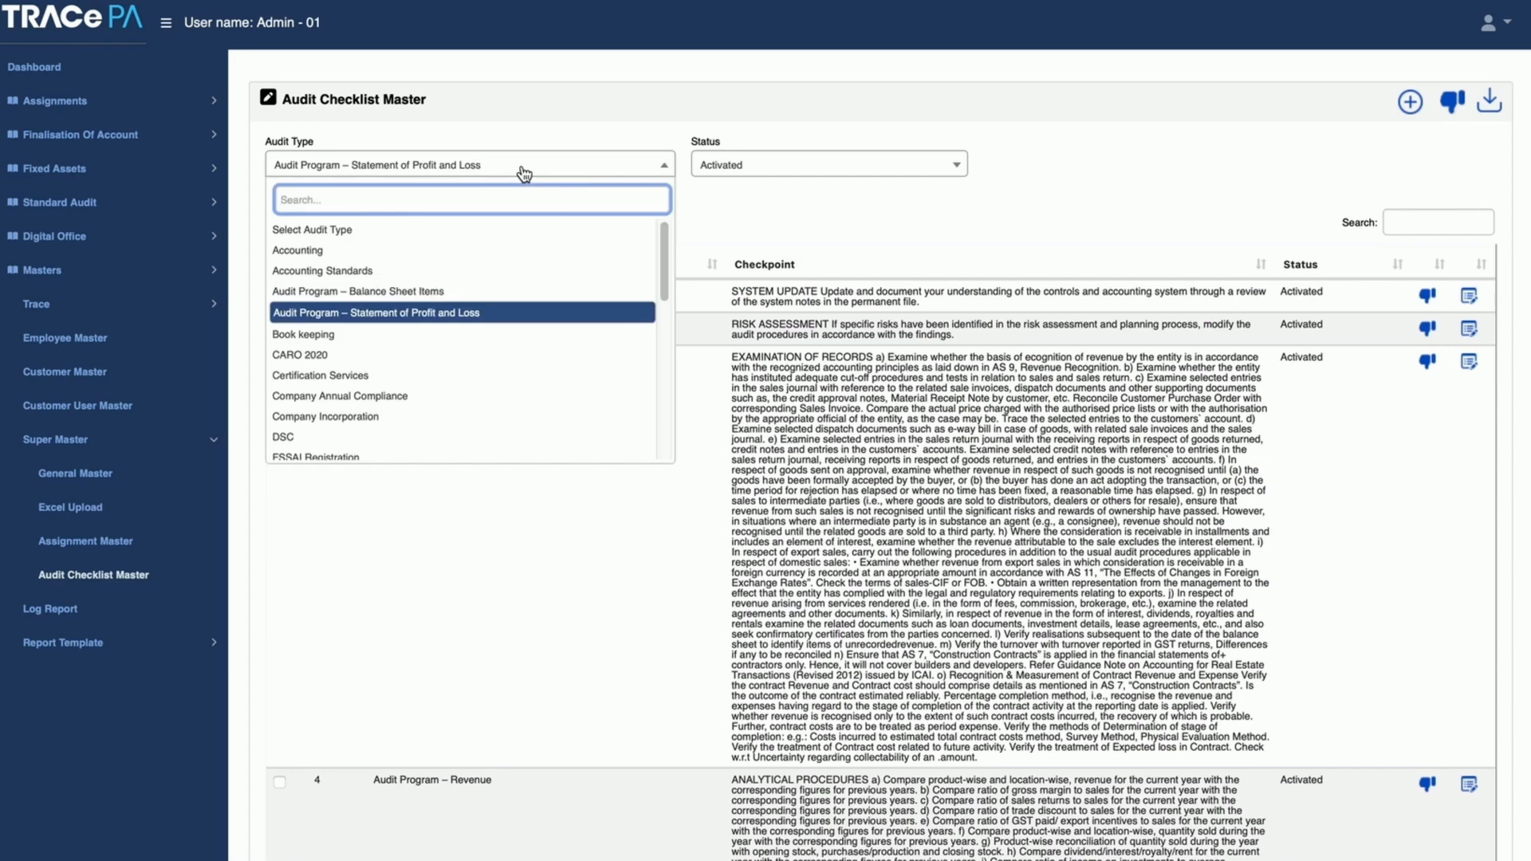
{"action": "left_click", "coordinate": [434, 362]}
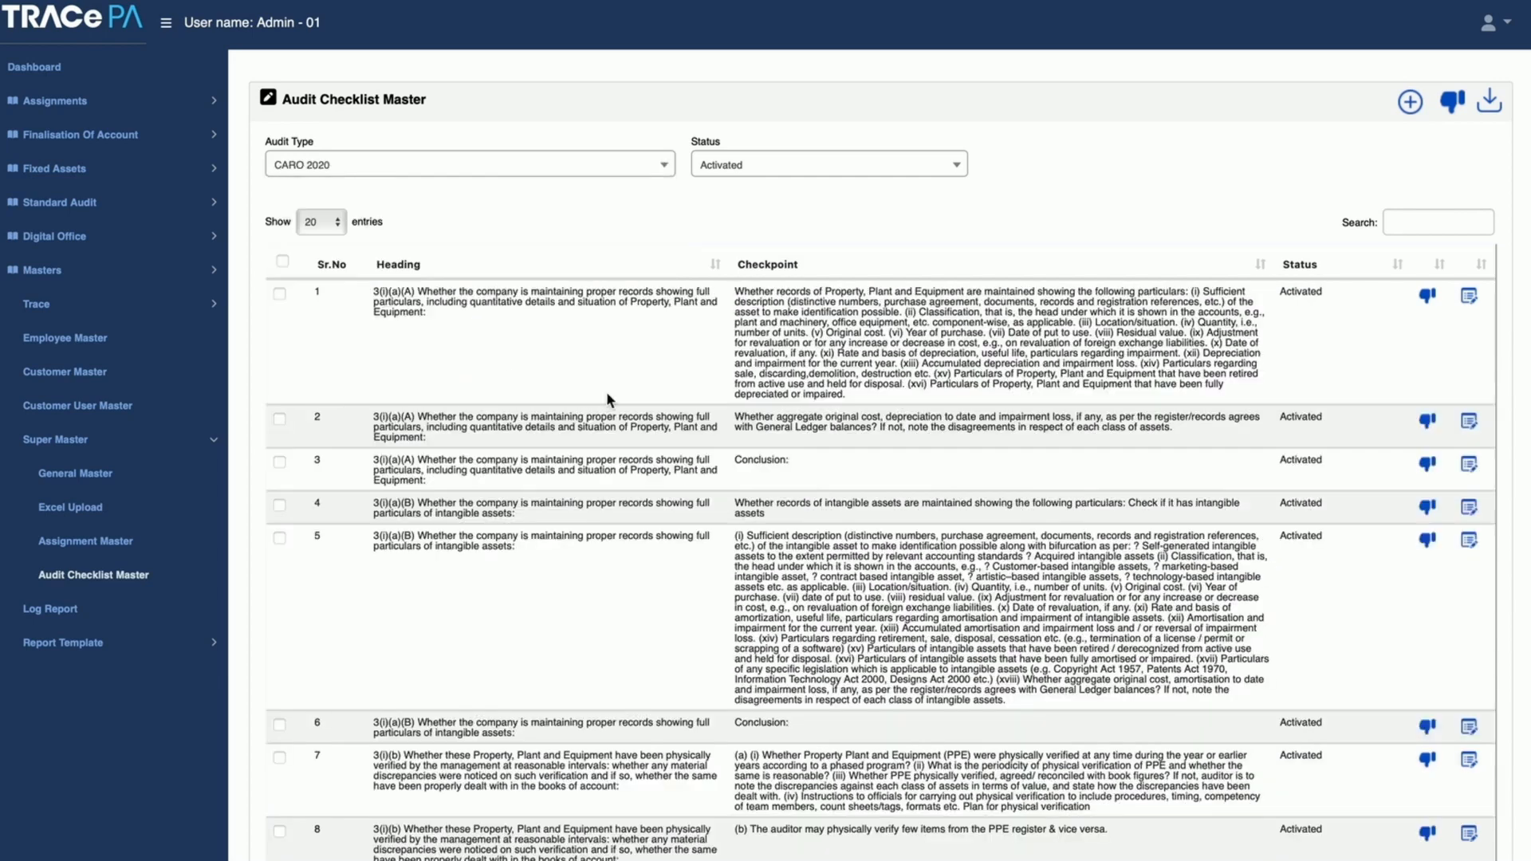
{"action": "left_click", "coordinate": [588, 169]}
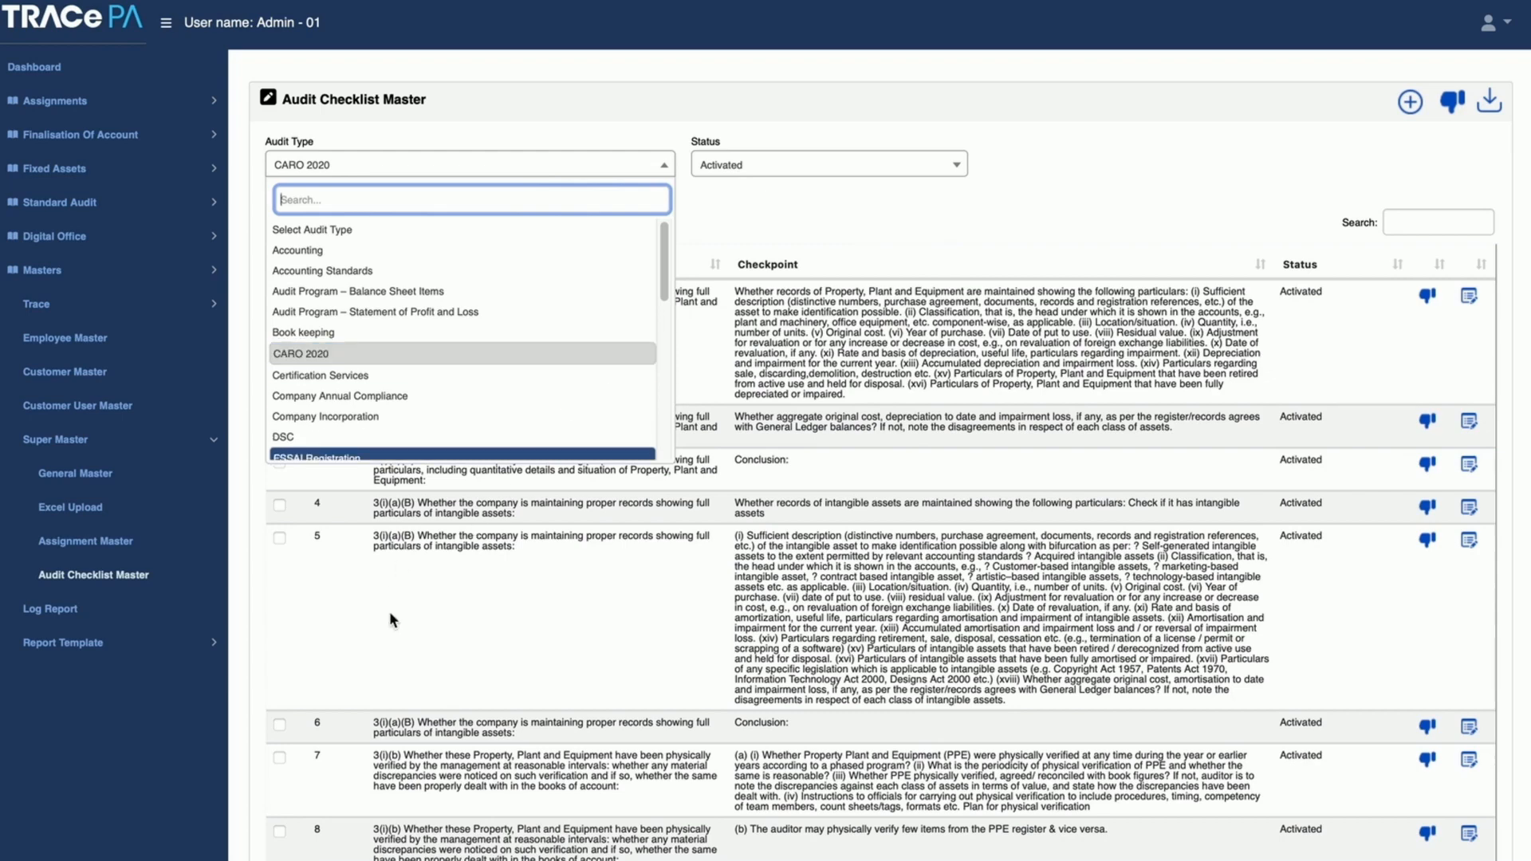
Step: Load the Opinion entry of the Report on the standalone Financial Statements in the Report Content Master under Report Template
{"action": "left_click", "coordinate": [78, 649]}
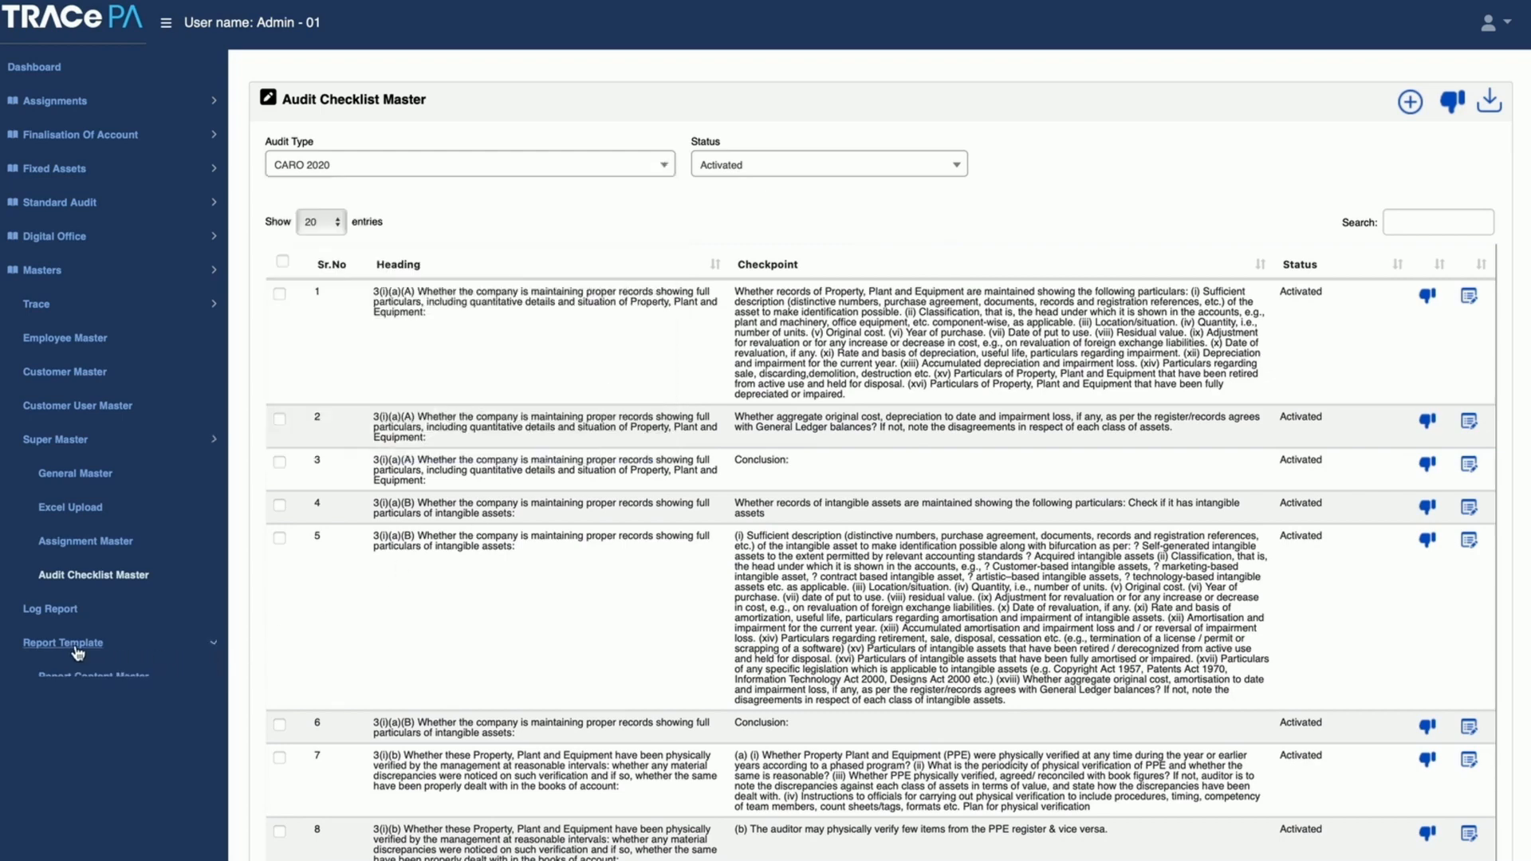
{"action": "left_click", "coordinate": [90, 679]}
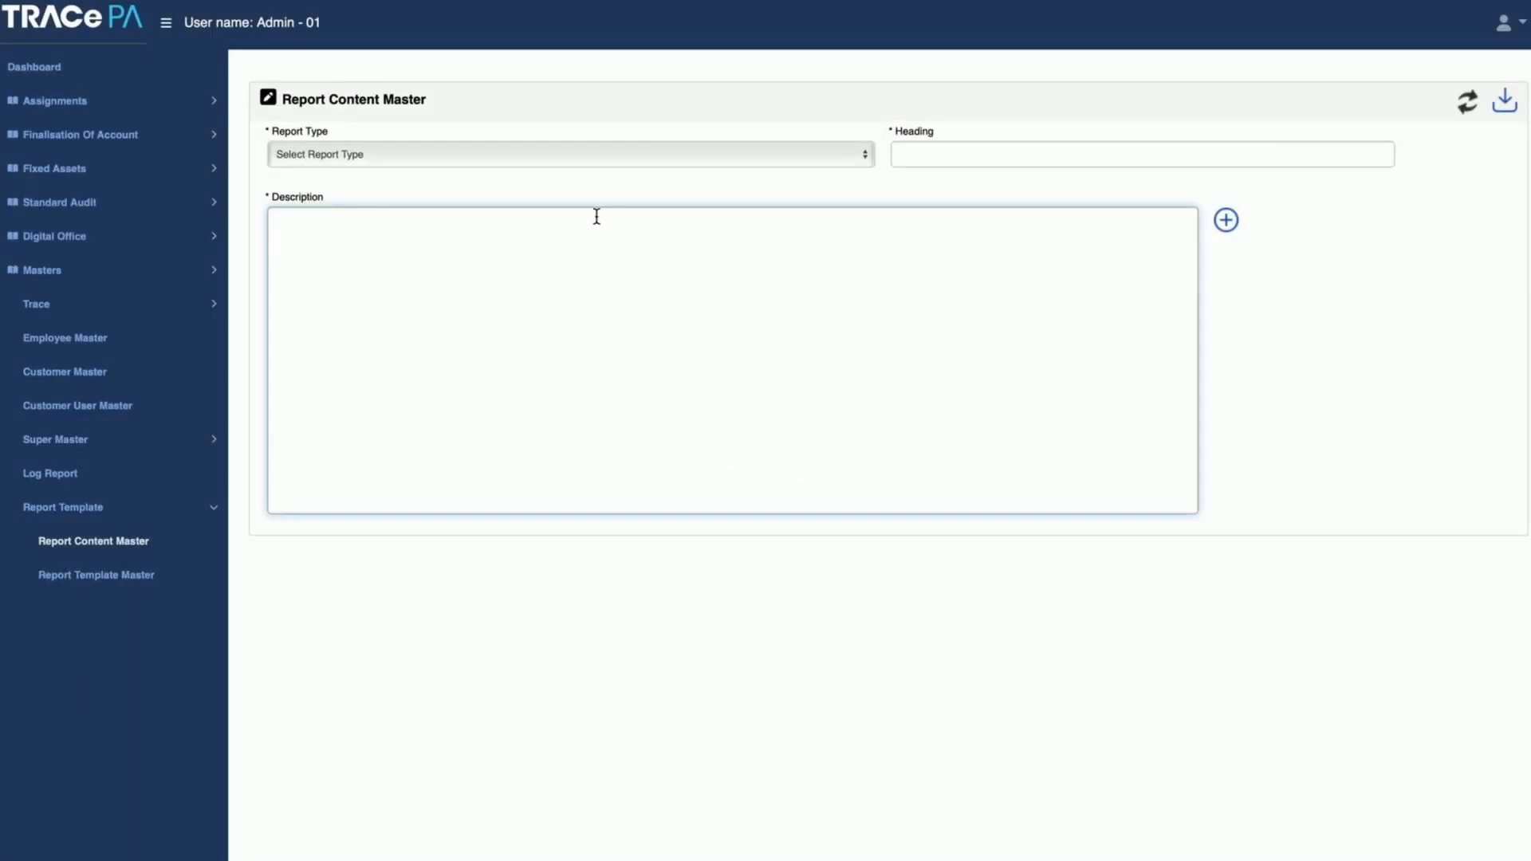
{"action": "left_click", "coordinate": [607, 151]}
{"action": "left_click", "coordinate": [581, 166]}
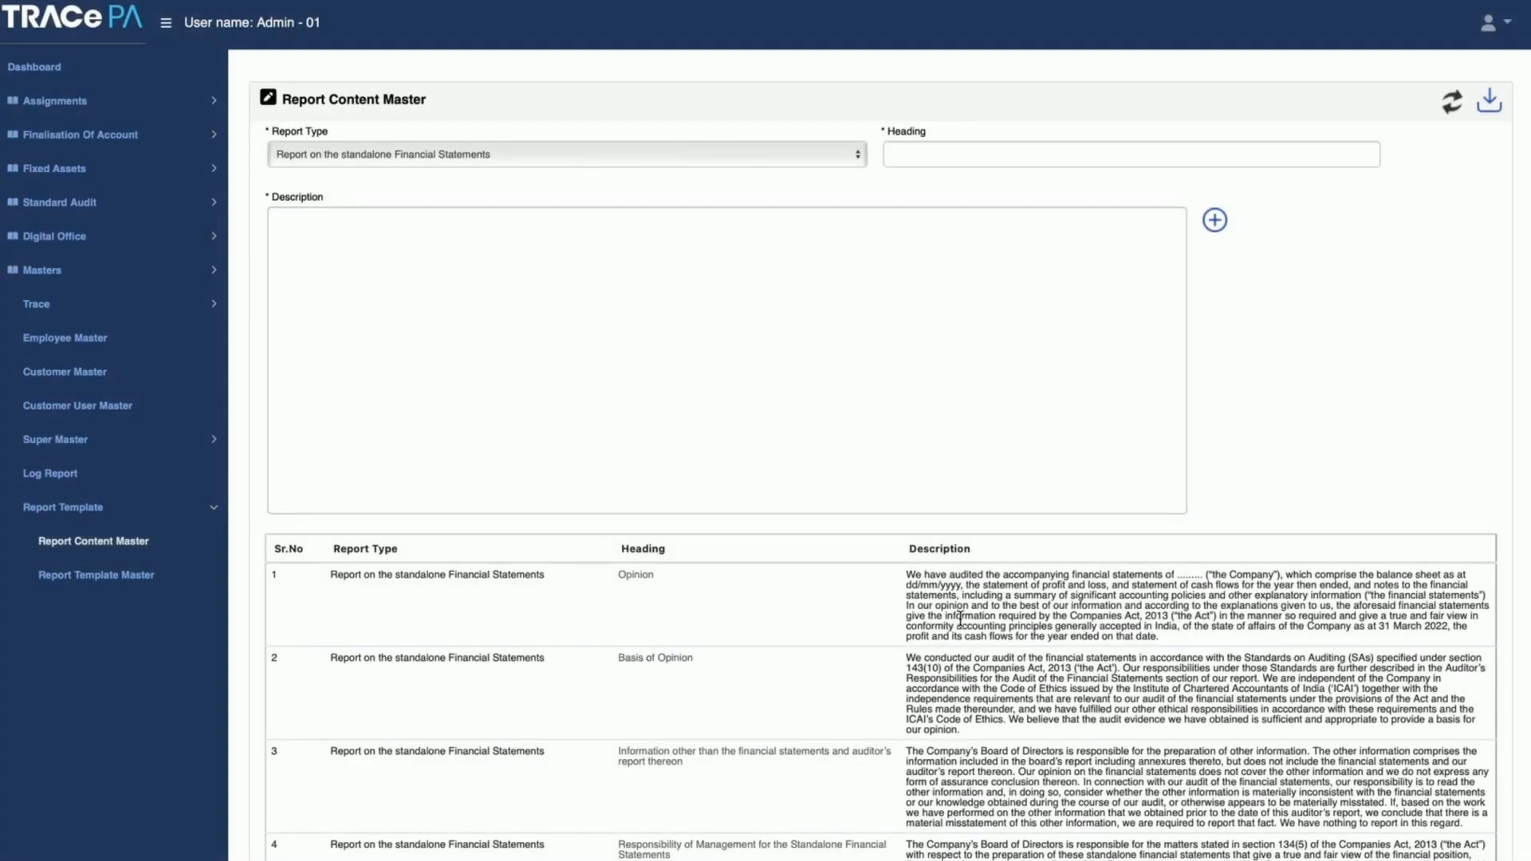
{"action": "left_click", "coordinate": [635, 584]}
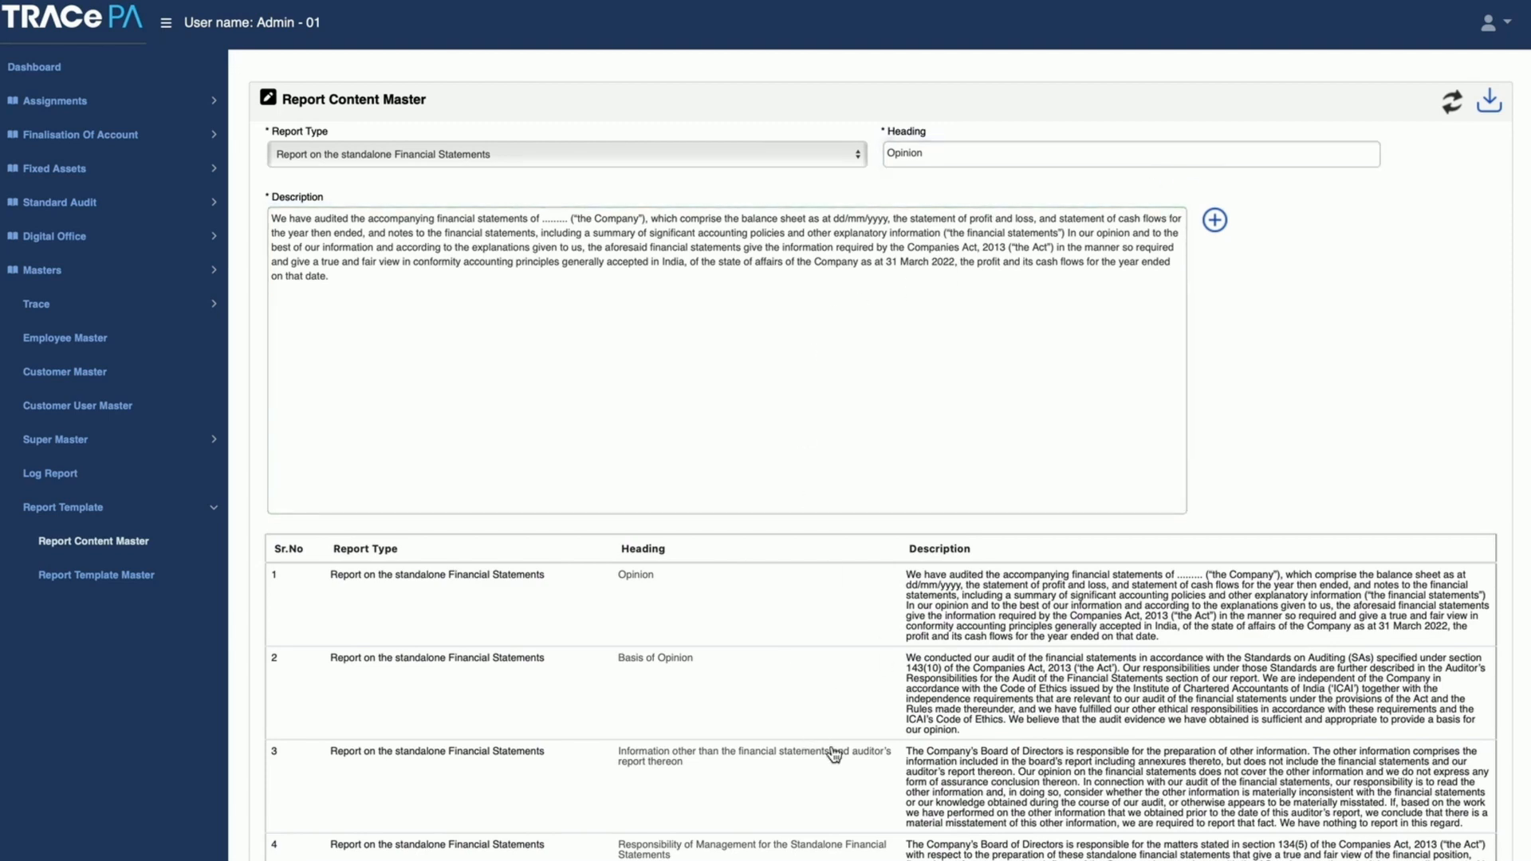
Step: Show the report contents for LOE and Information about the Auditee Report and read through its headings and descriptions
{"action": "left_click", "coordinate": [456, 152]}
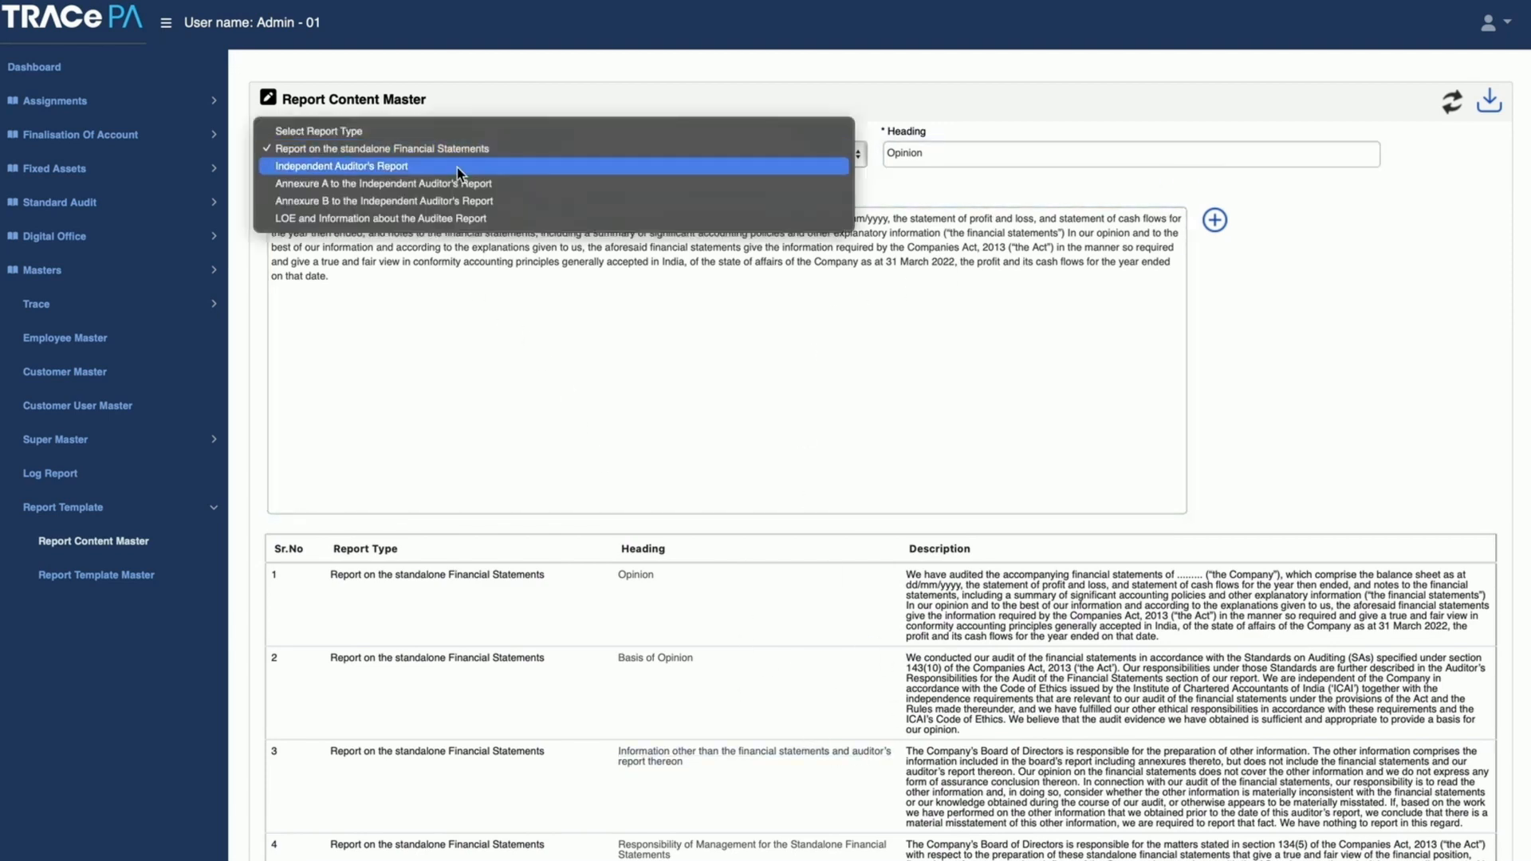
{"action": "left_click", "coordinate": [452, 219]}
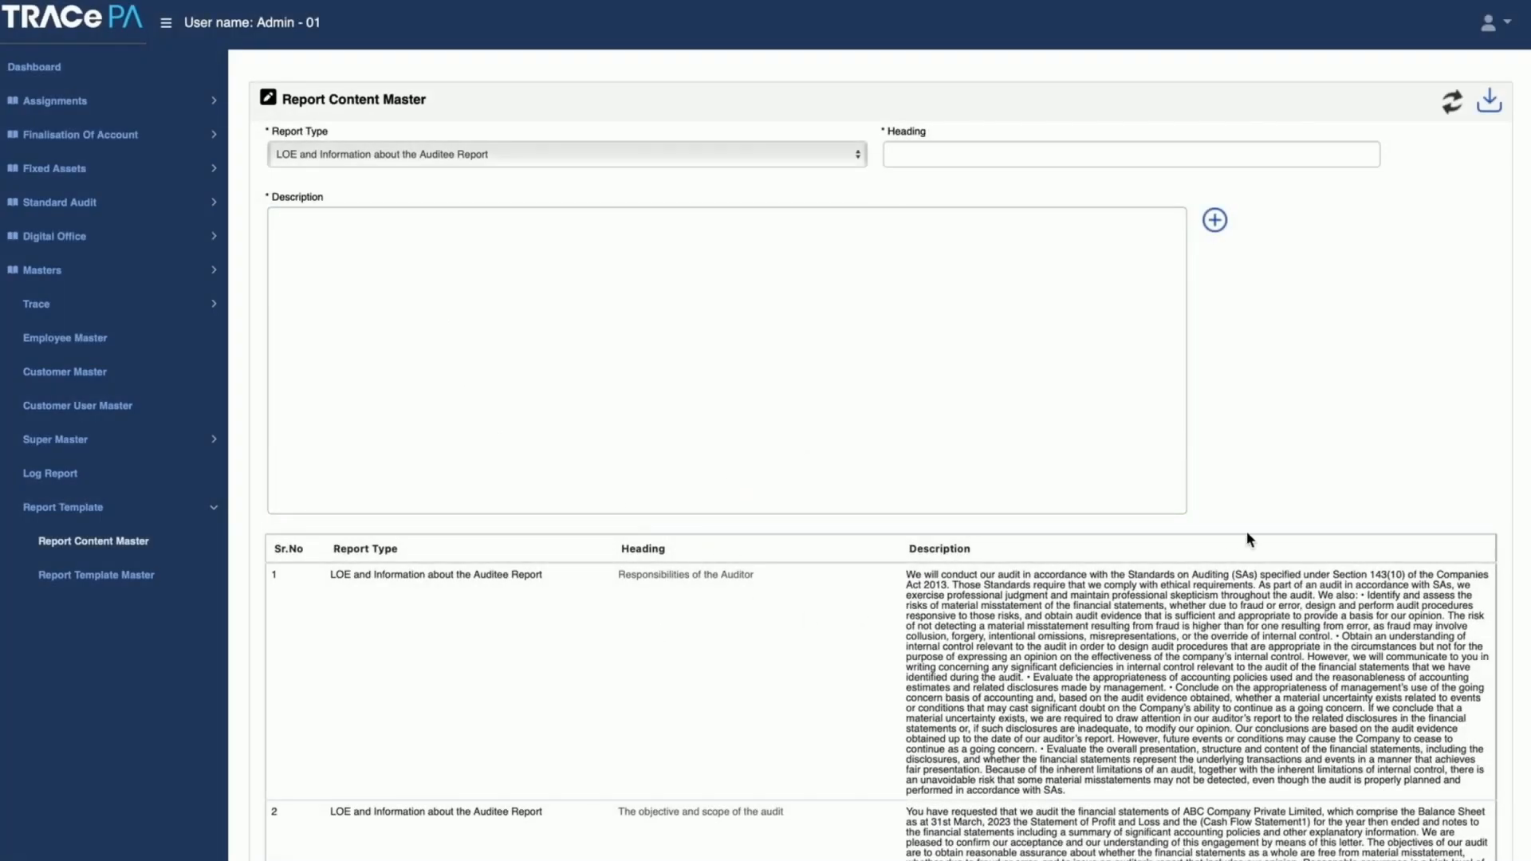
{"action": "scroll", "coordinate": [877, 479], "scroll_direction": "down", "scroll_amount": 5}
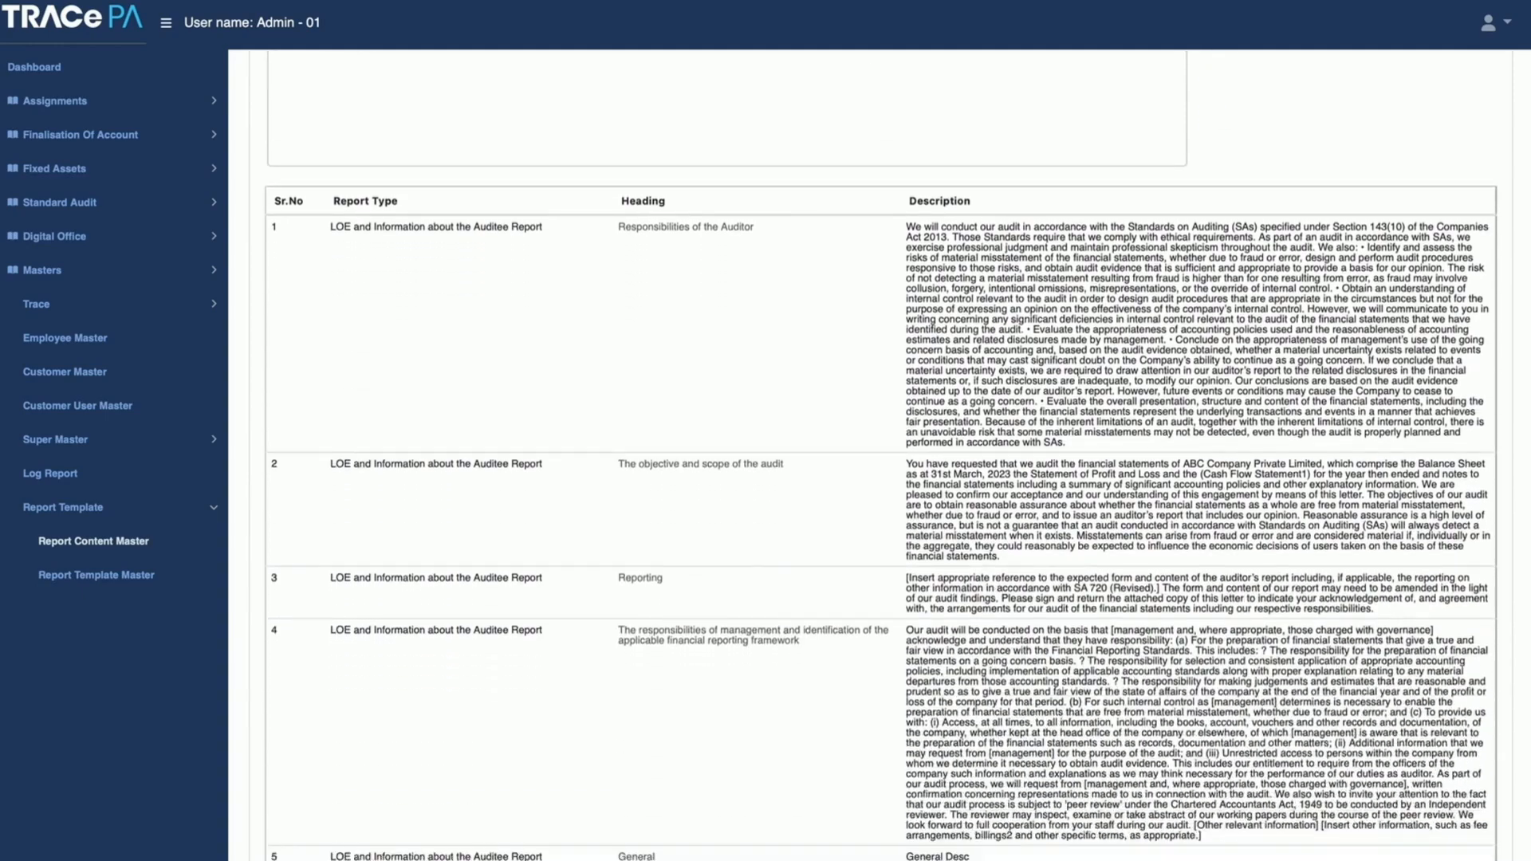
{"action": "scroll", "coordinate": [877, 479], "scroll_direction": "down", "scroll_amount": 4}
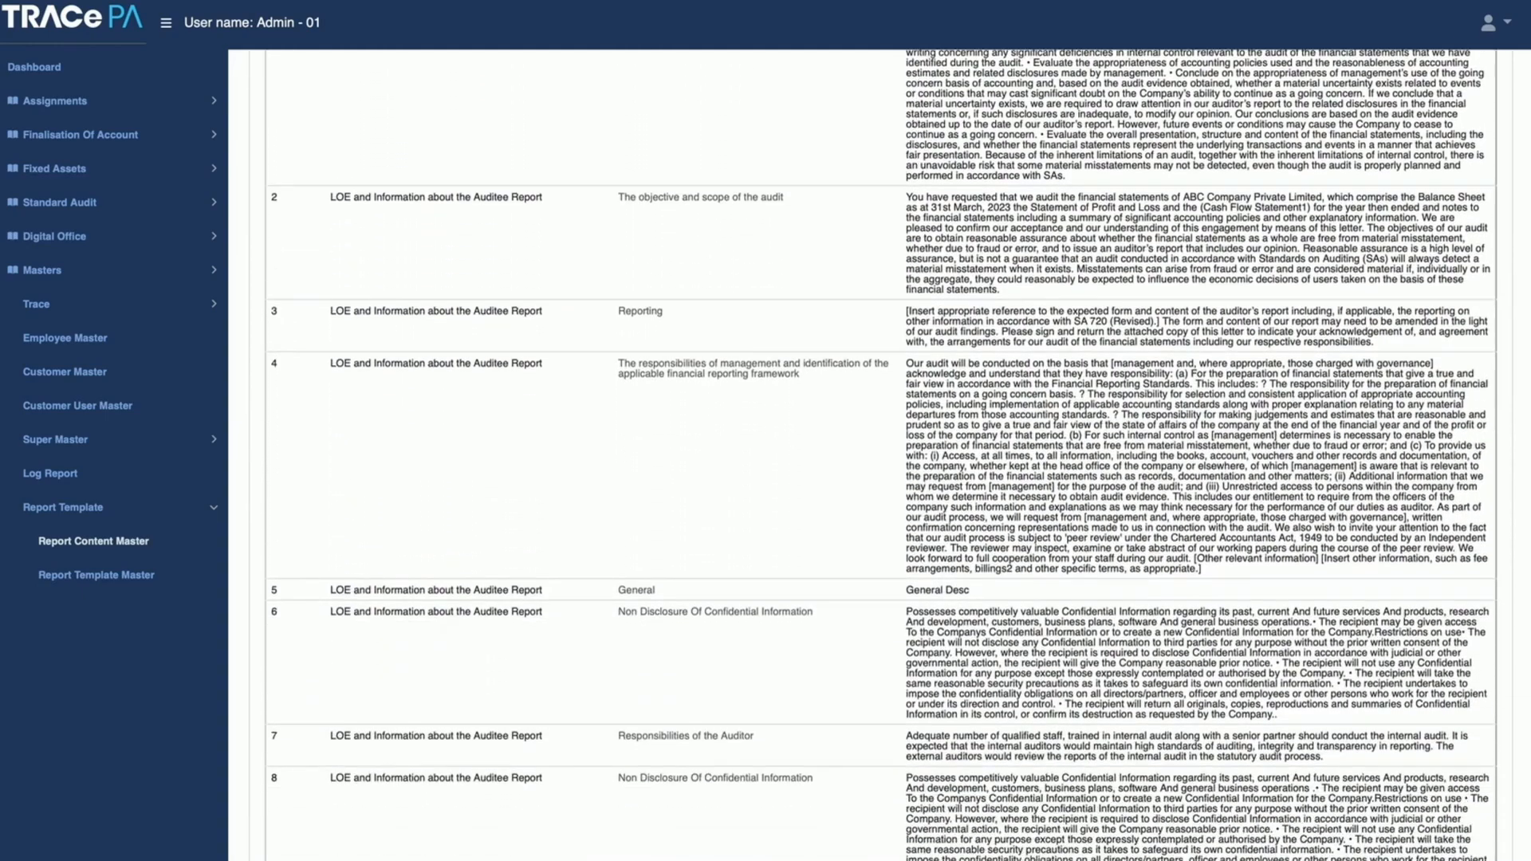
{"action": "scroll", "coordinate": [866, 560], "scroll_direction": "up", "scroll_amount": 9}
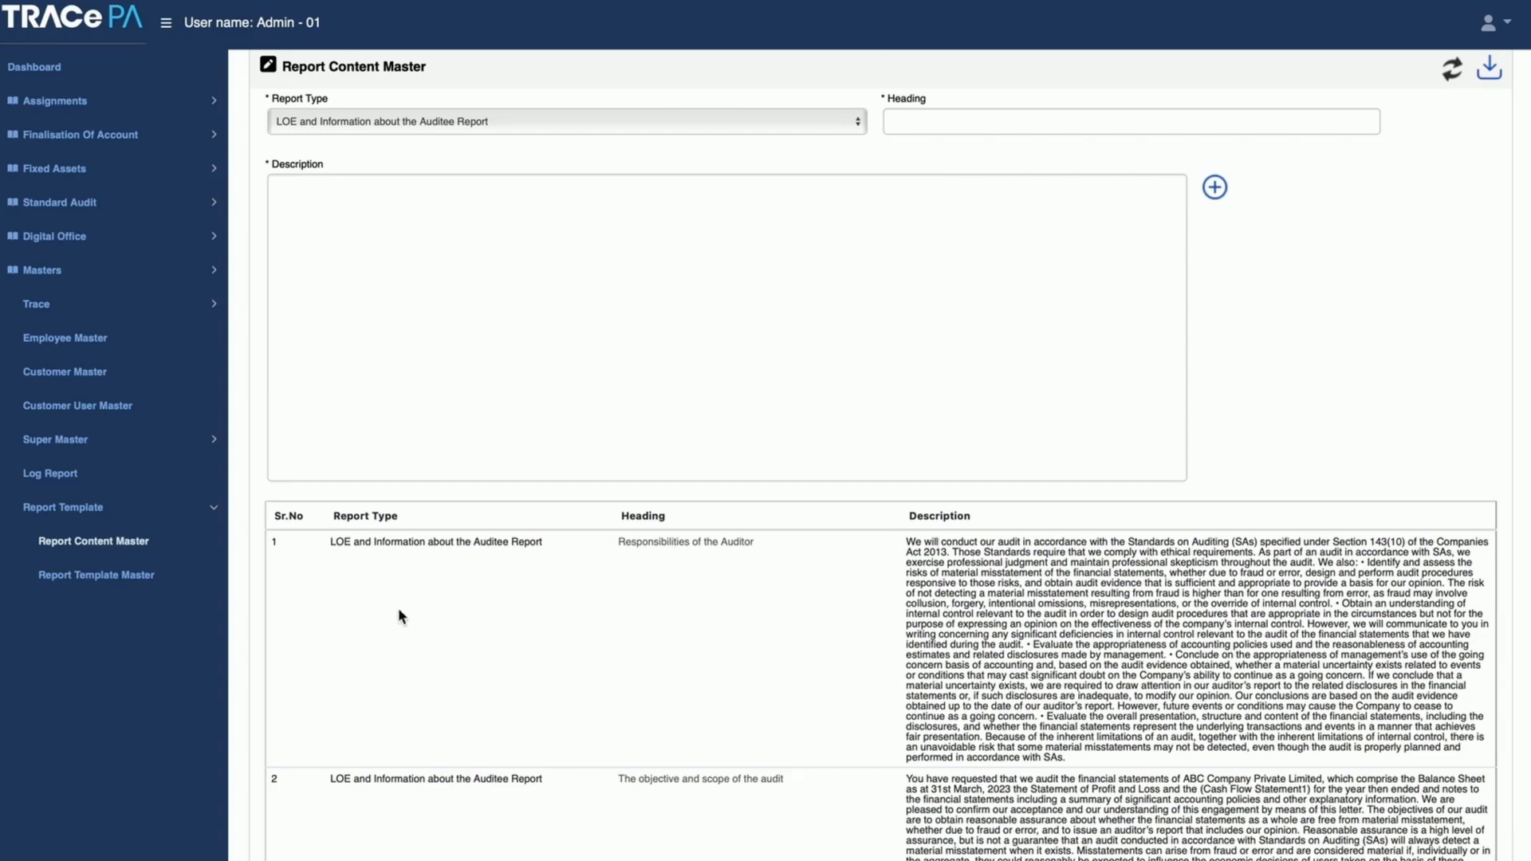
Step: In the Report Template Master, choose module Financial Audit, type Report on the standalone Financial Statements, and report Draft Audit Report
{"action": "left_click", "coordinate": [104, 580]}
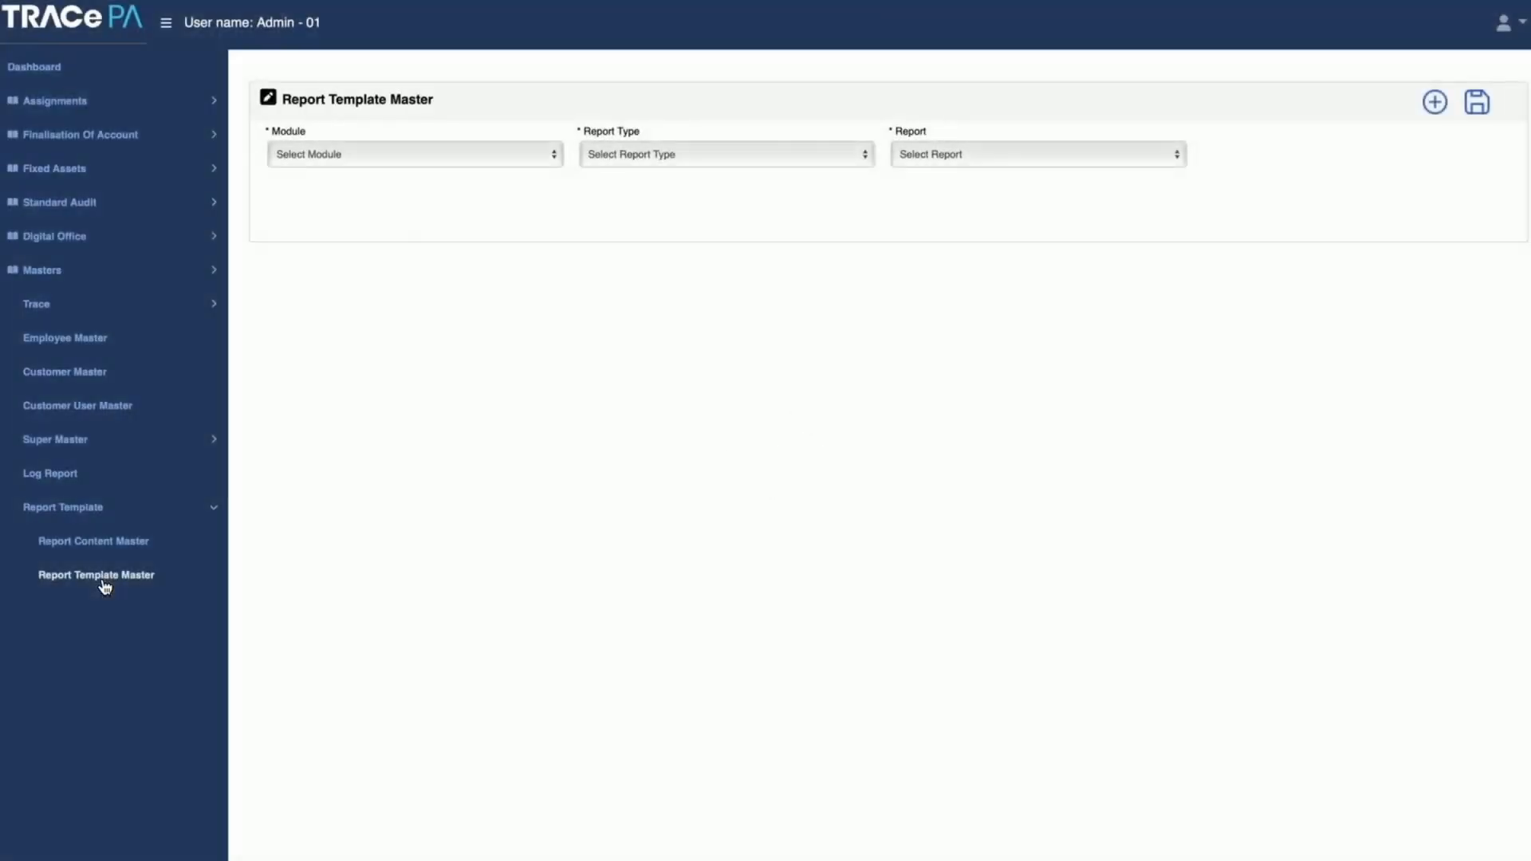
{"action": "left_click", "coordinate": [537, 153]}
{"action": "left_click", "coordinate": [515, 166]}
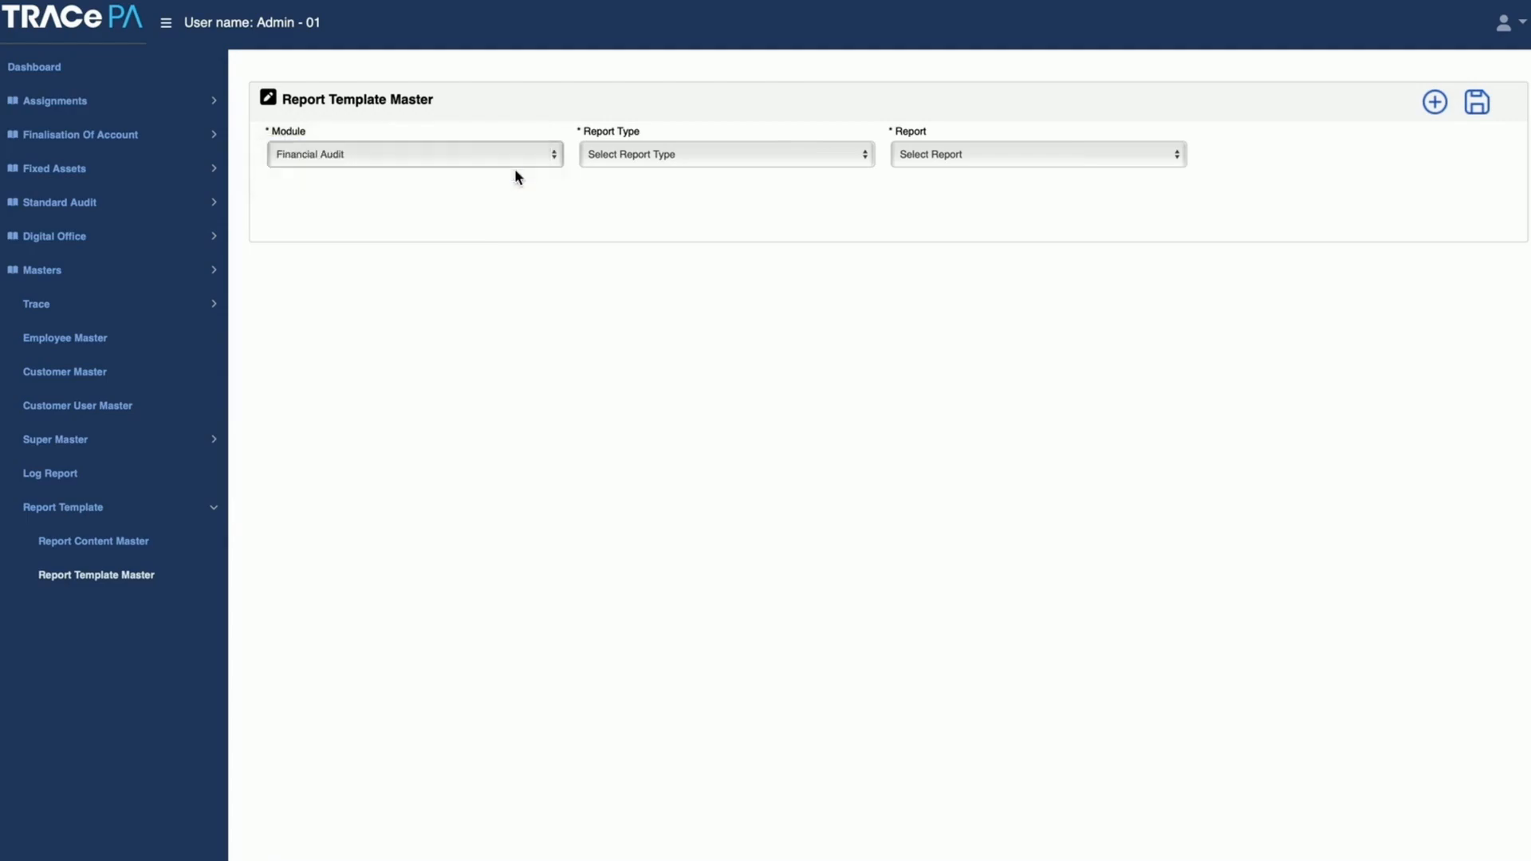
{"action": "left_click", "coordinate": [650, 155]}
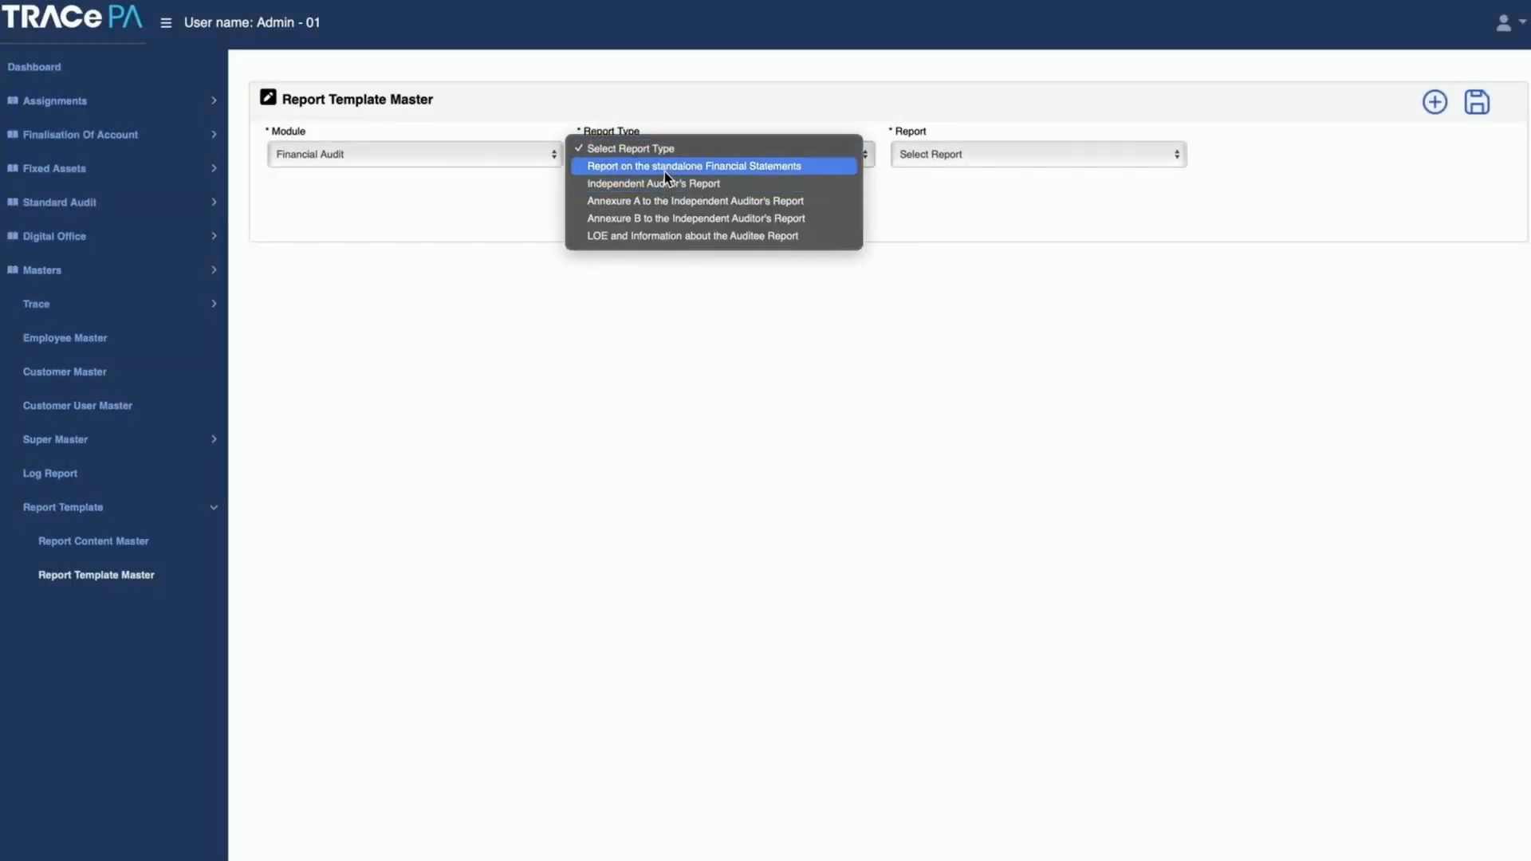
{"action": "left_click", "coordinate": [663, 169]}
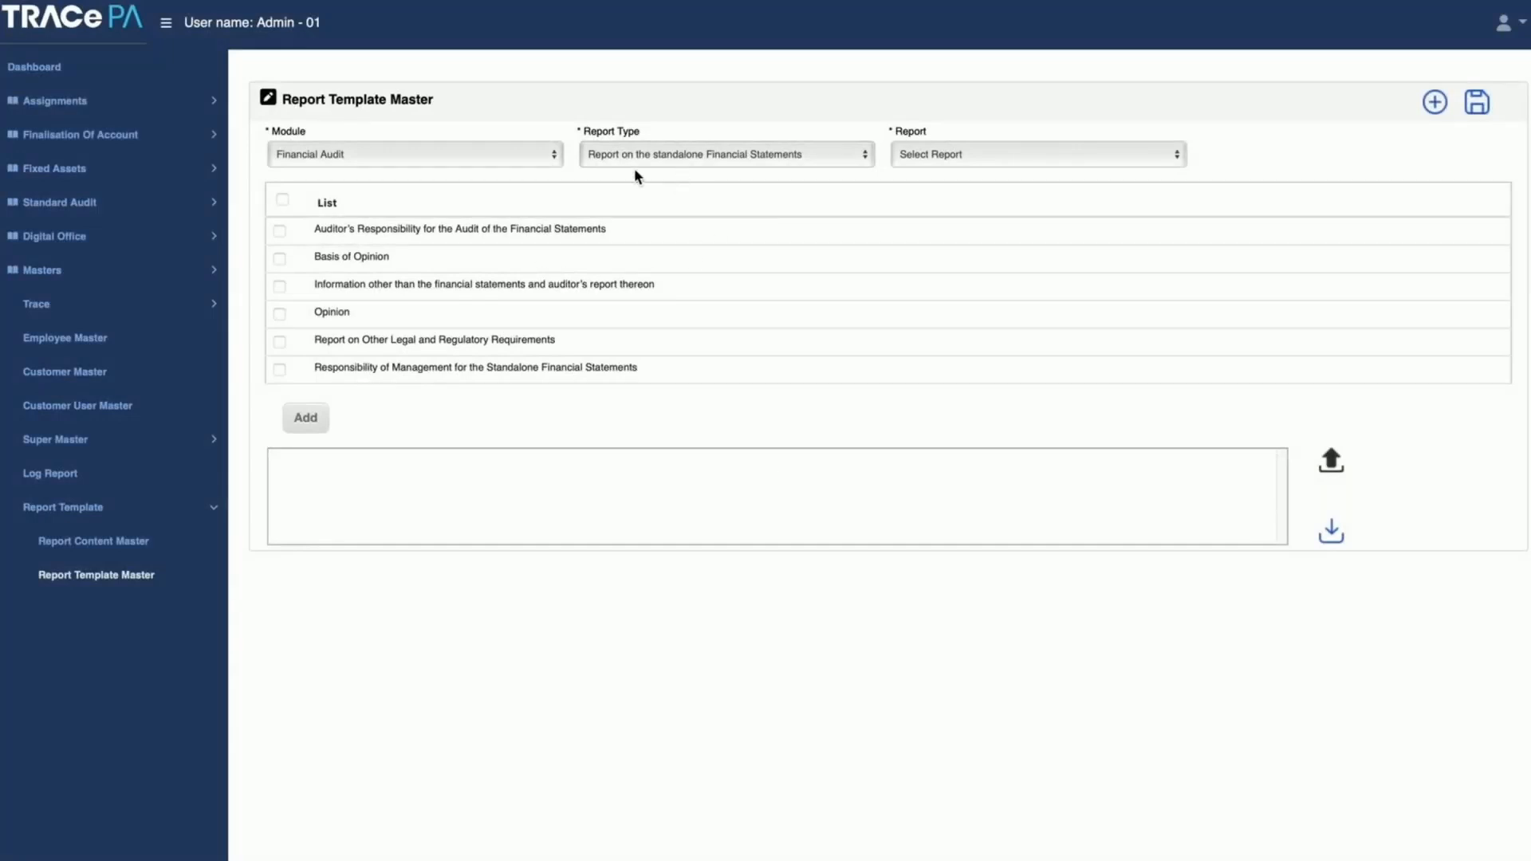
{"action": "left_click", "coordinate": [926, 155]}
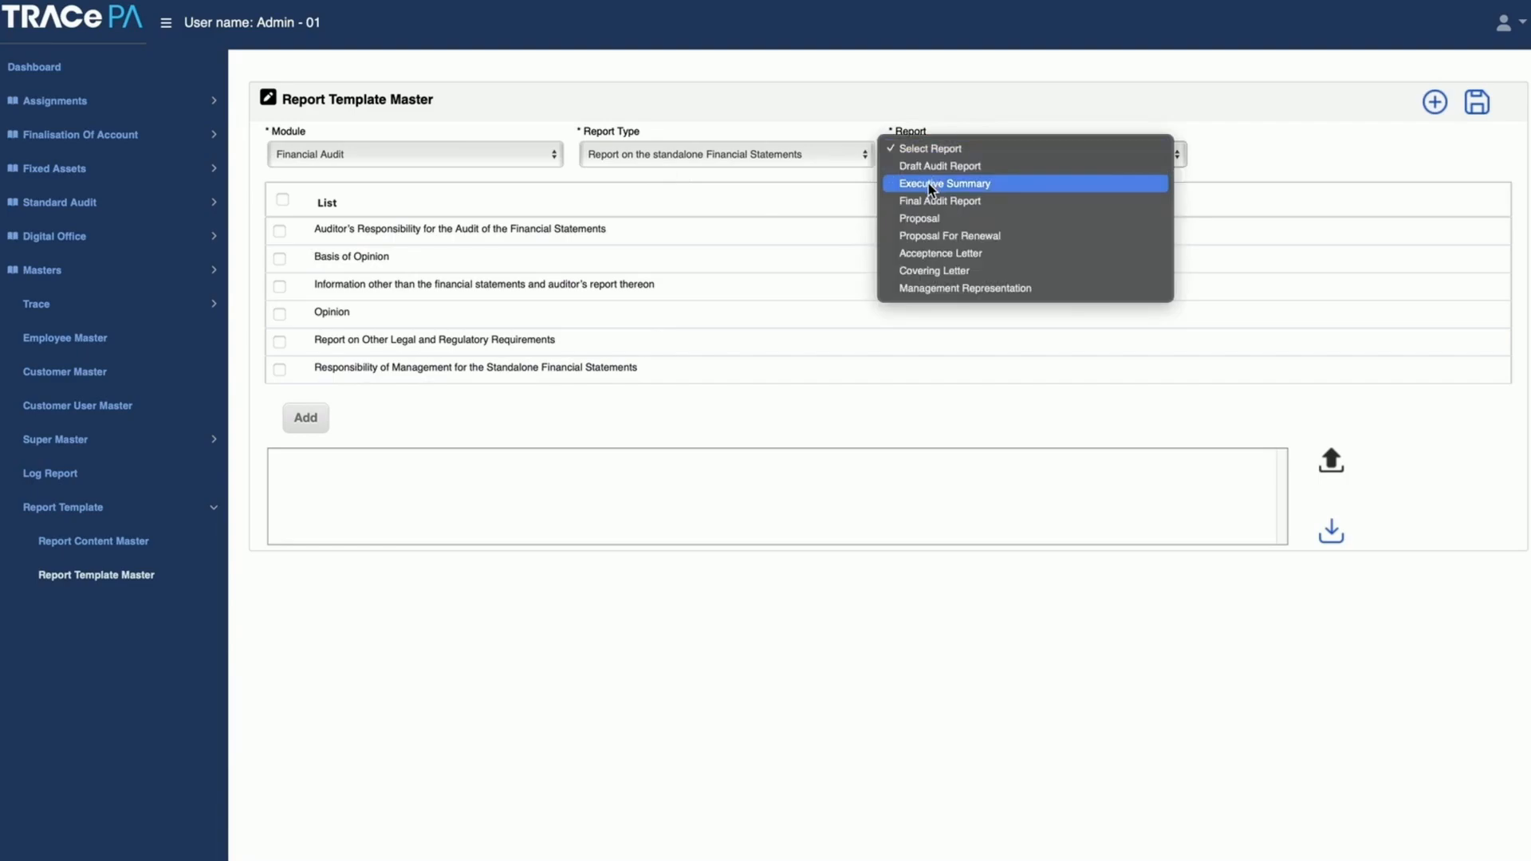
{"action": "left_click", "coordinate": [939, 166]}
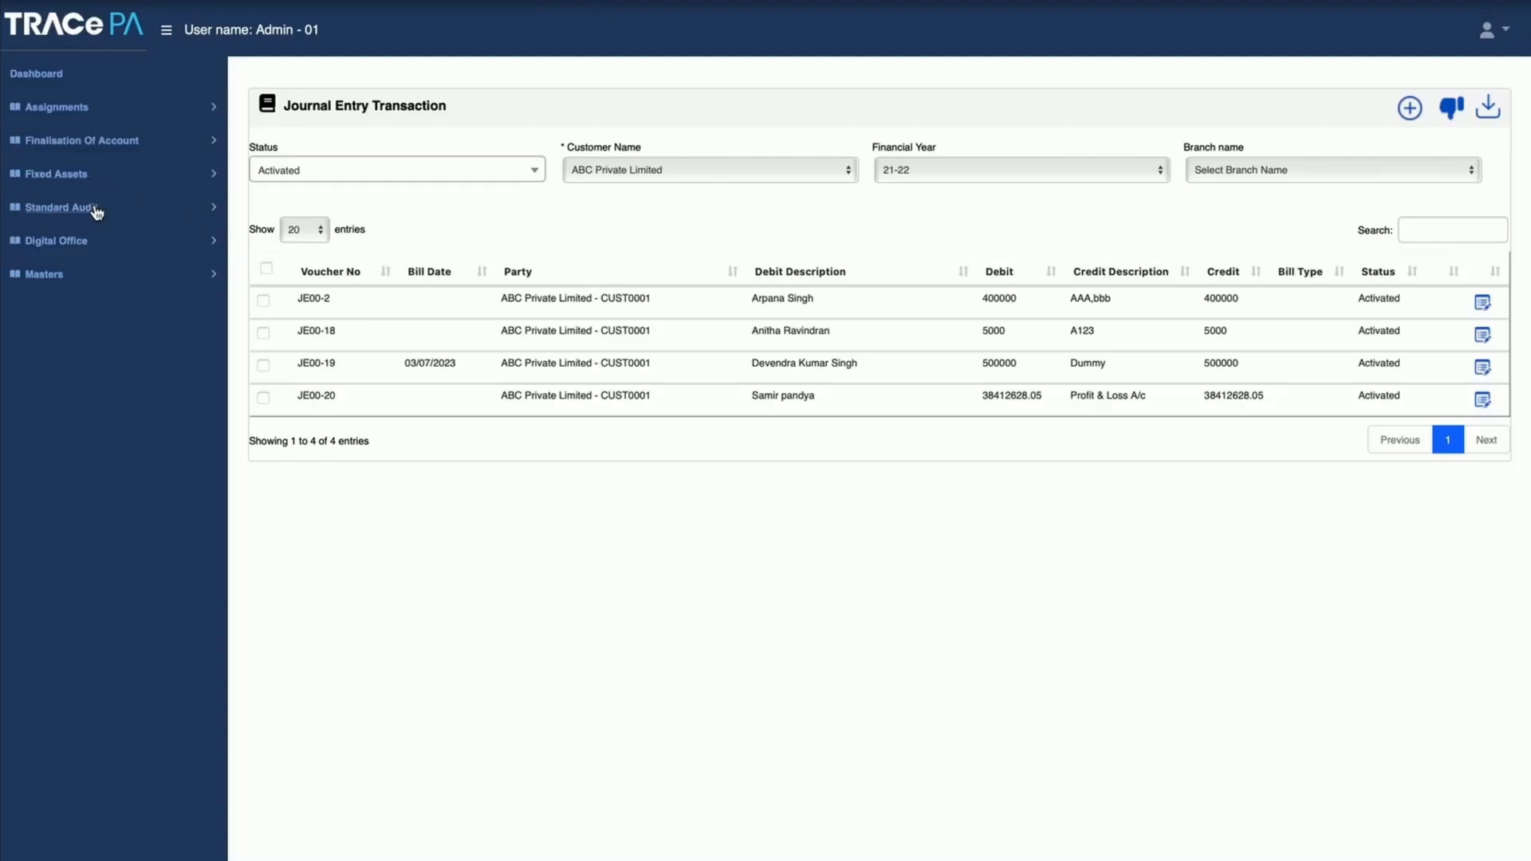
Step: View the Standard Audit Annual Plan for 2021-2022 and open the audit schedule of JKL Private Limited
{"action": "left_click", "coordinate": [96, 209]}
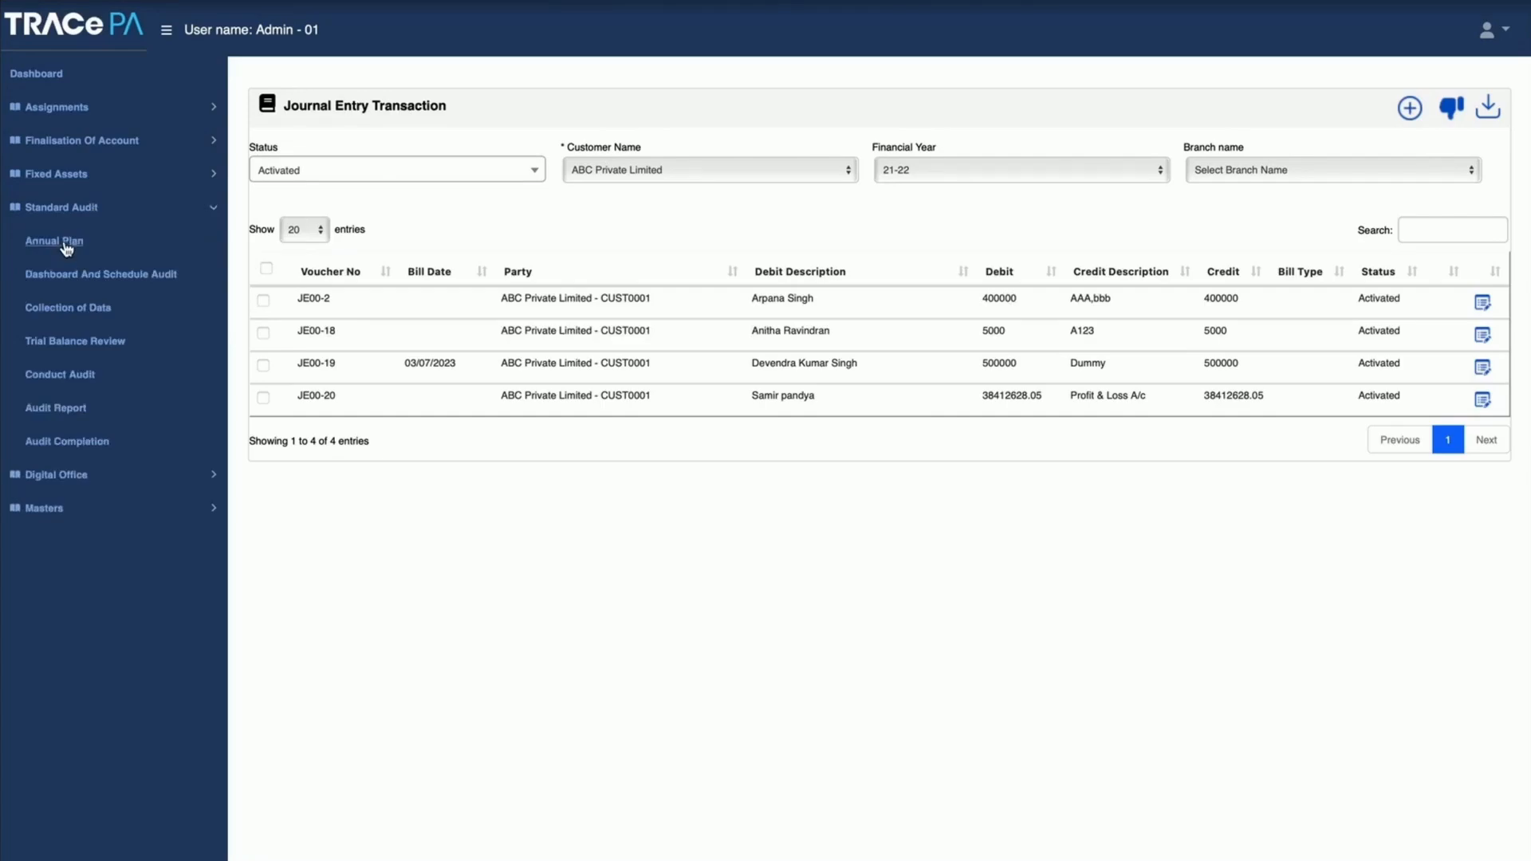
{"action": "left_click", "coordinate": [65, 245]}
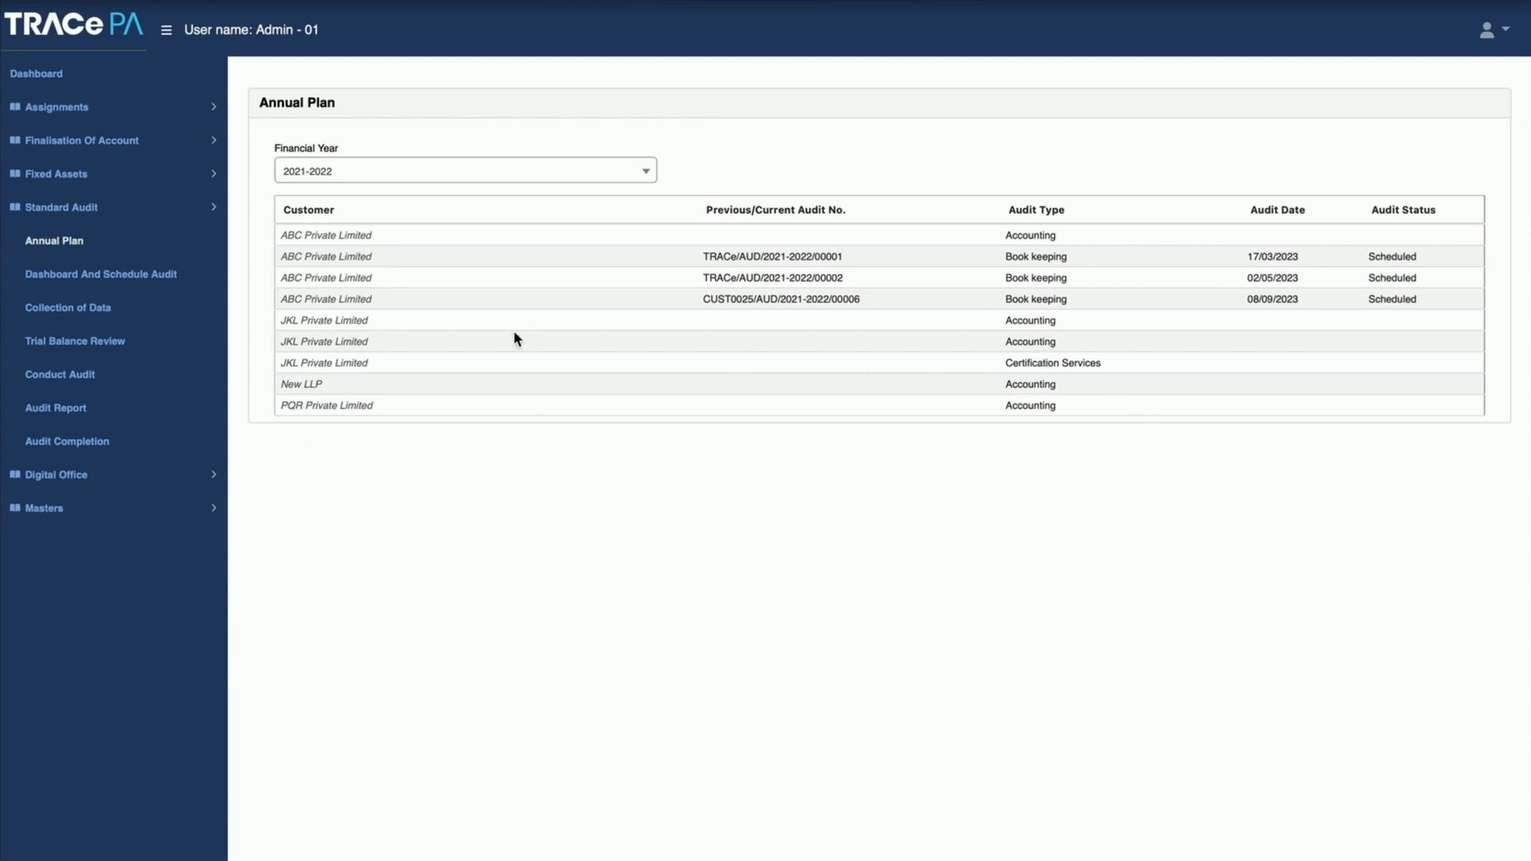
{"action": "left_click", "coordinate": [327, 343]}
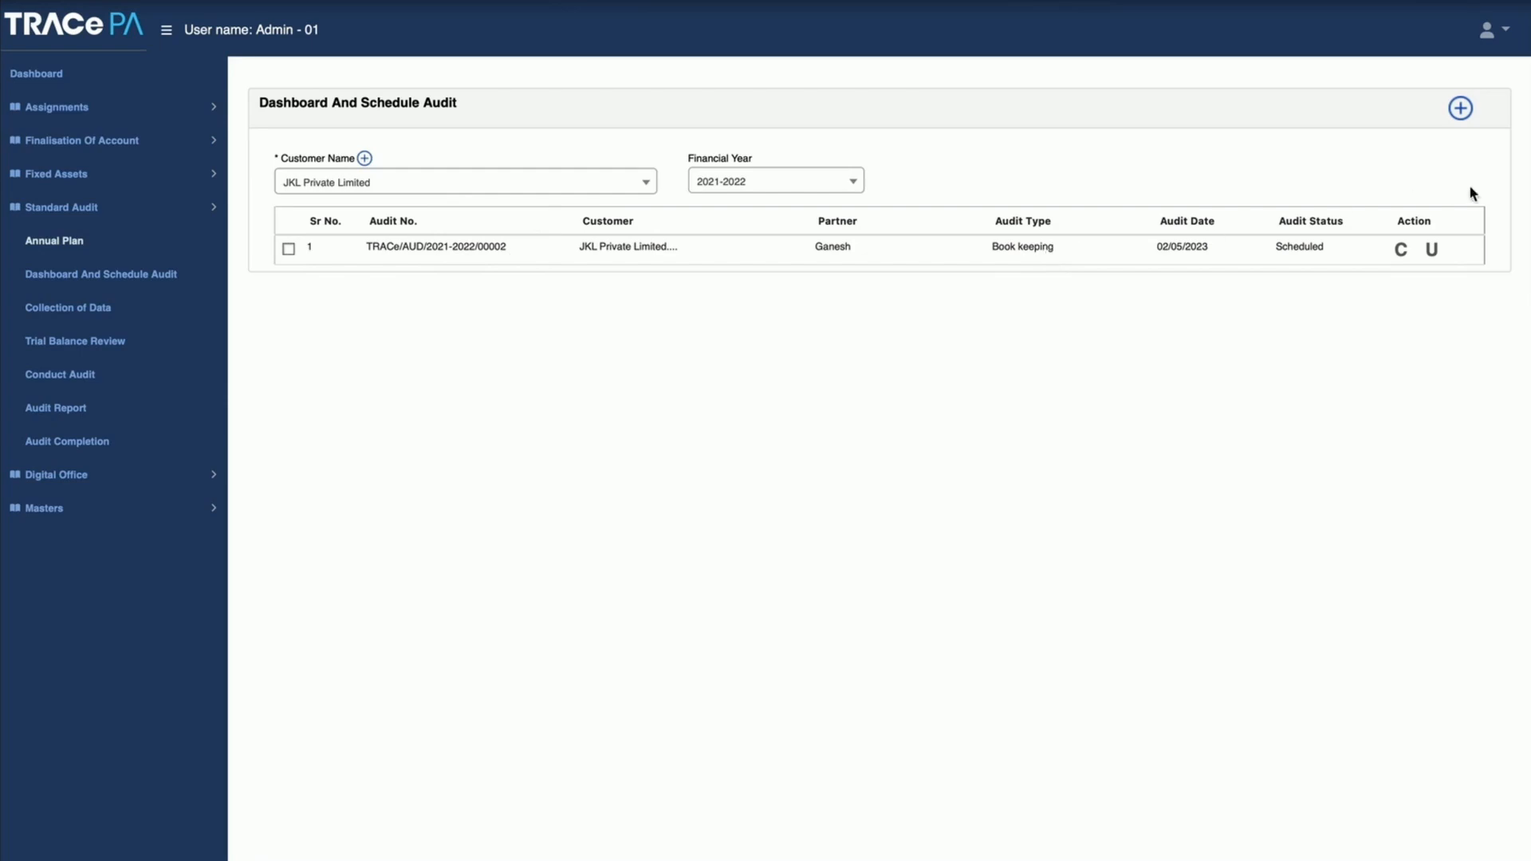
Step: Start a new audit schedule for JKL Private Limited with the audit type Audit Program – Balance Sheet Items
{"action": "left_click", "coordinate": [1461, 110]}
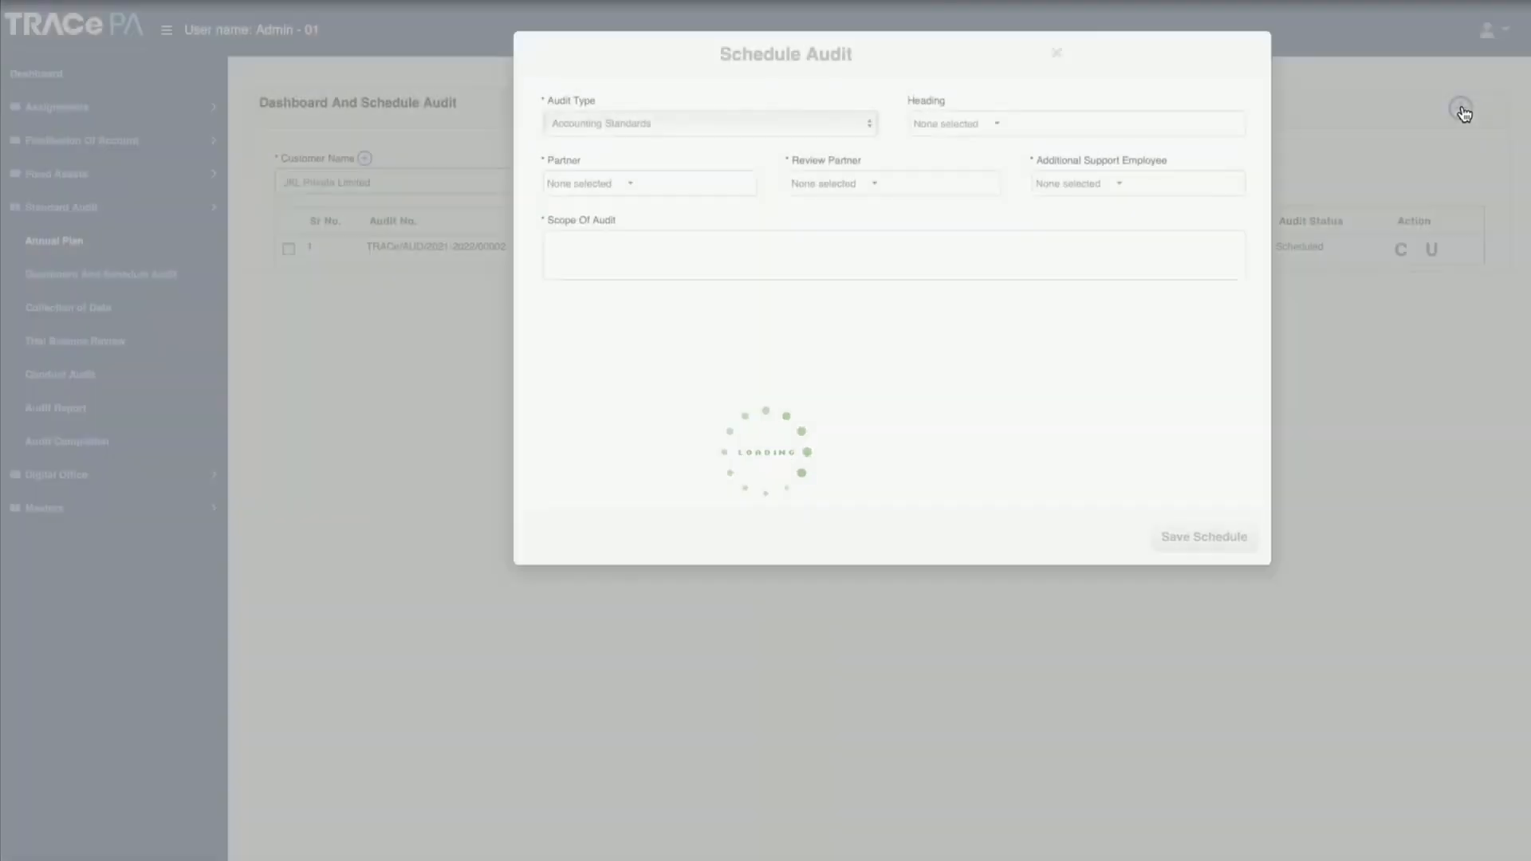
{"action": "left_click", "coordinate": [747, 135]}
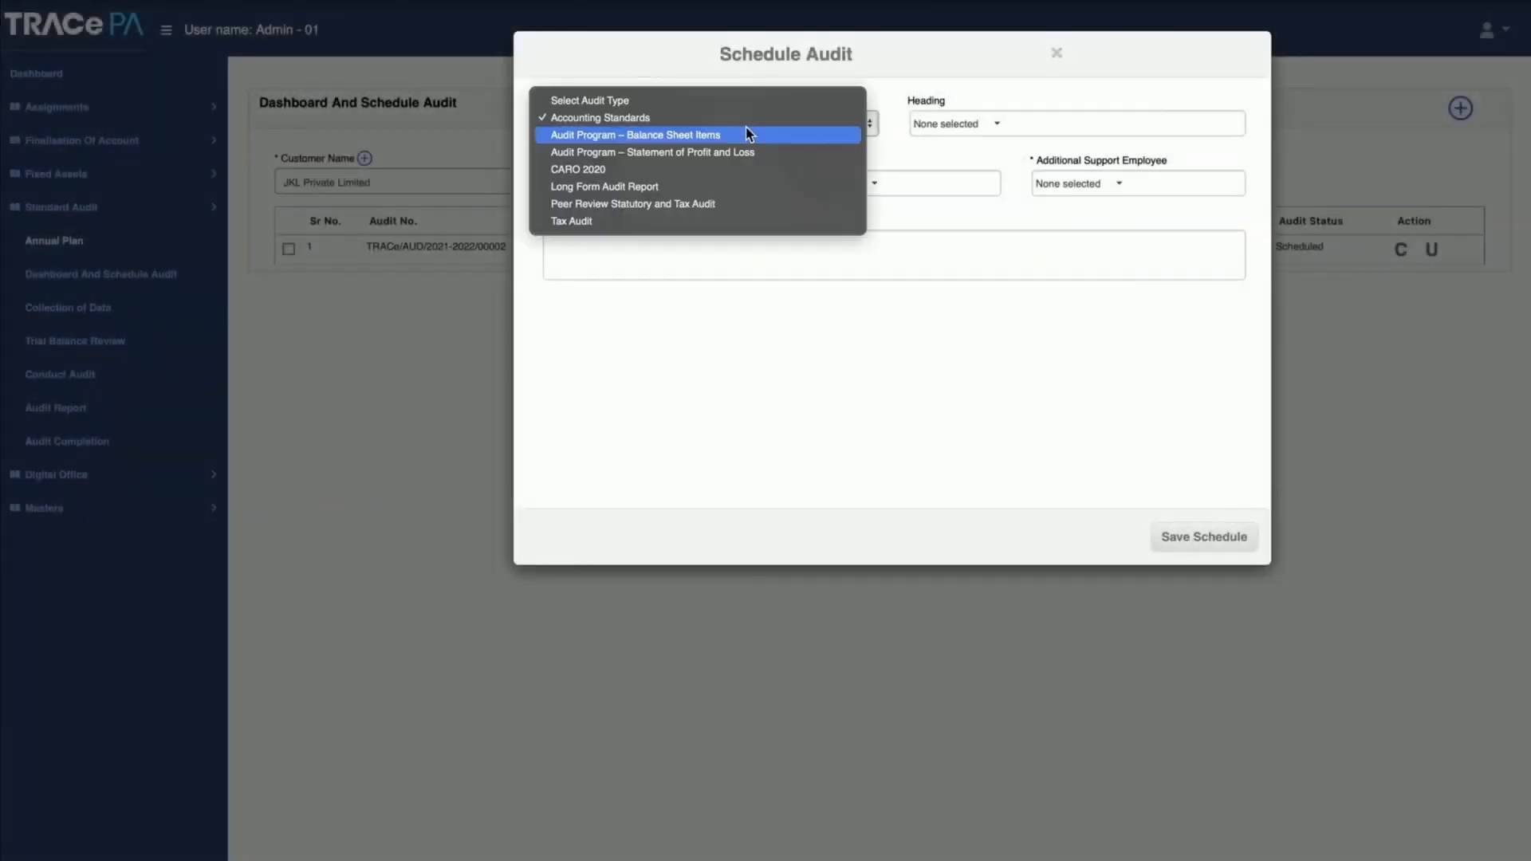
{"action": "left_click", "coordinate": [691, 138]}
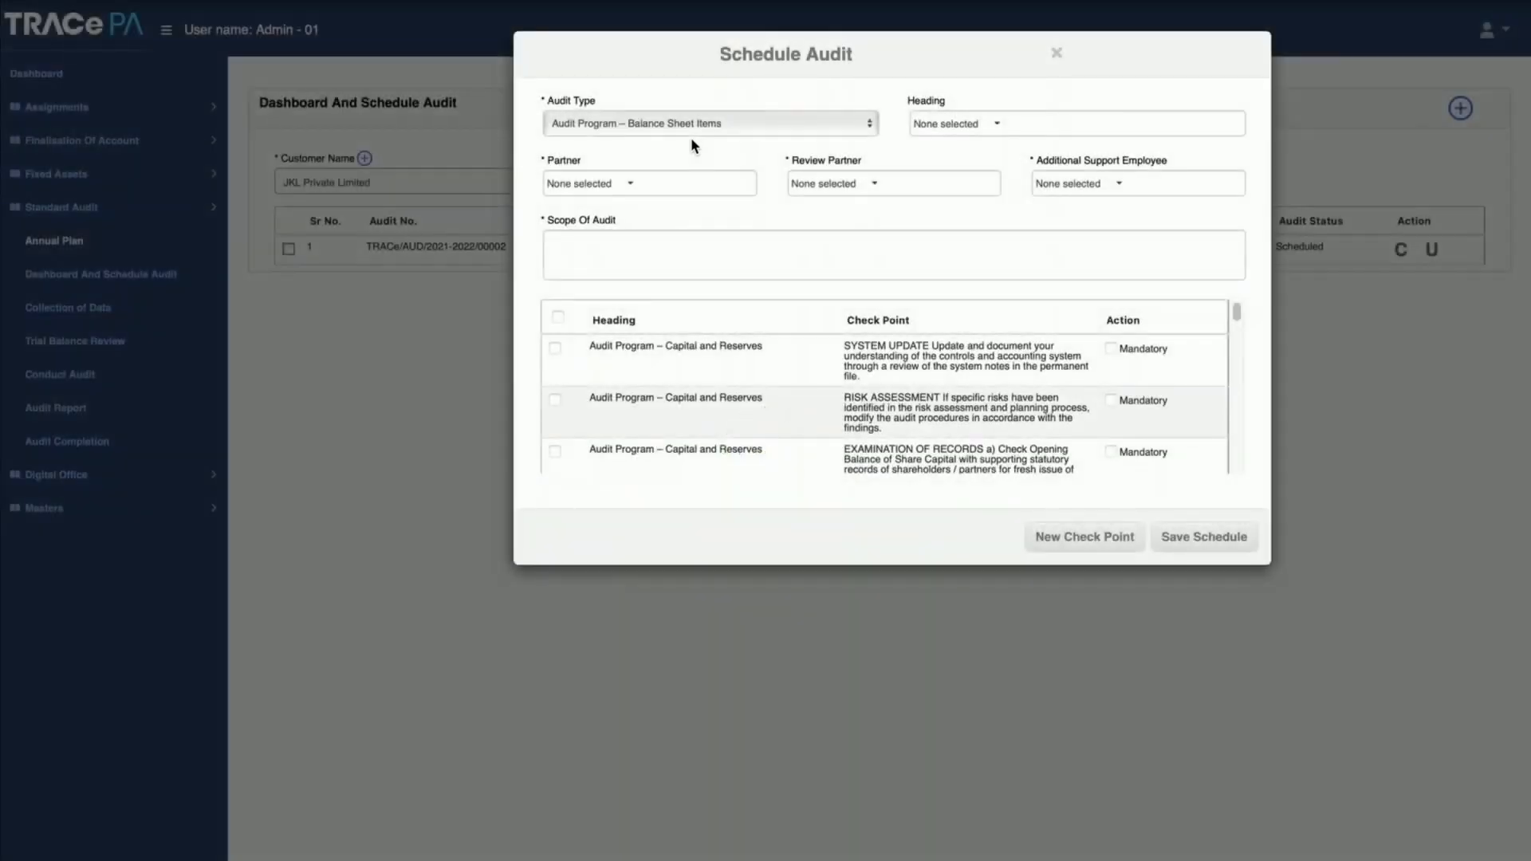
Step: Filter the checkpoints by the Audit Program - Investments heading, and extend the filter to all headings
{"action": "left_click", "coordinate": [997, 128]}
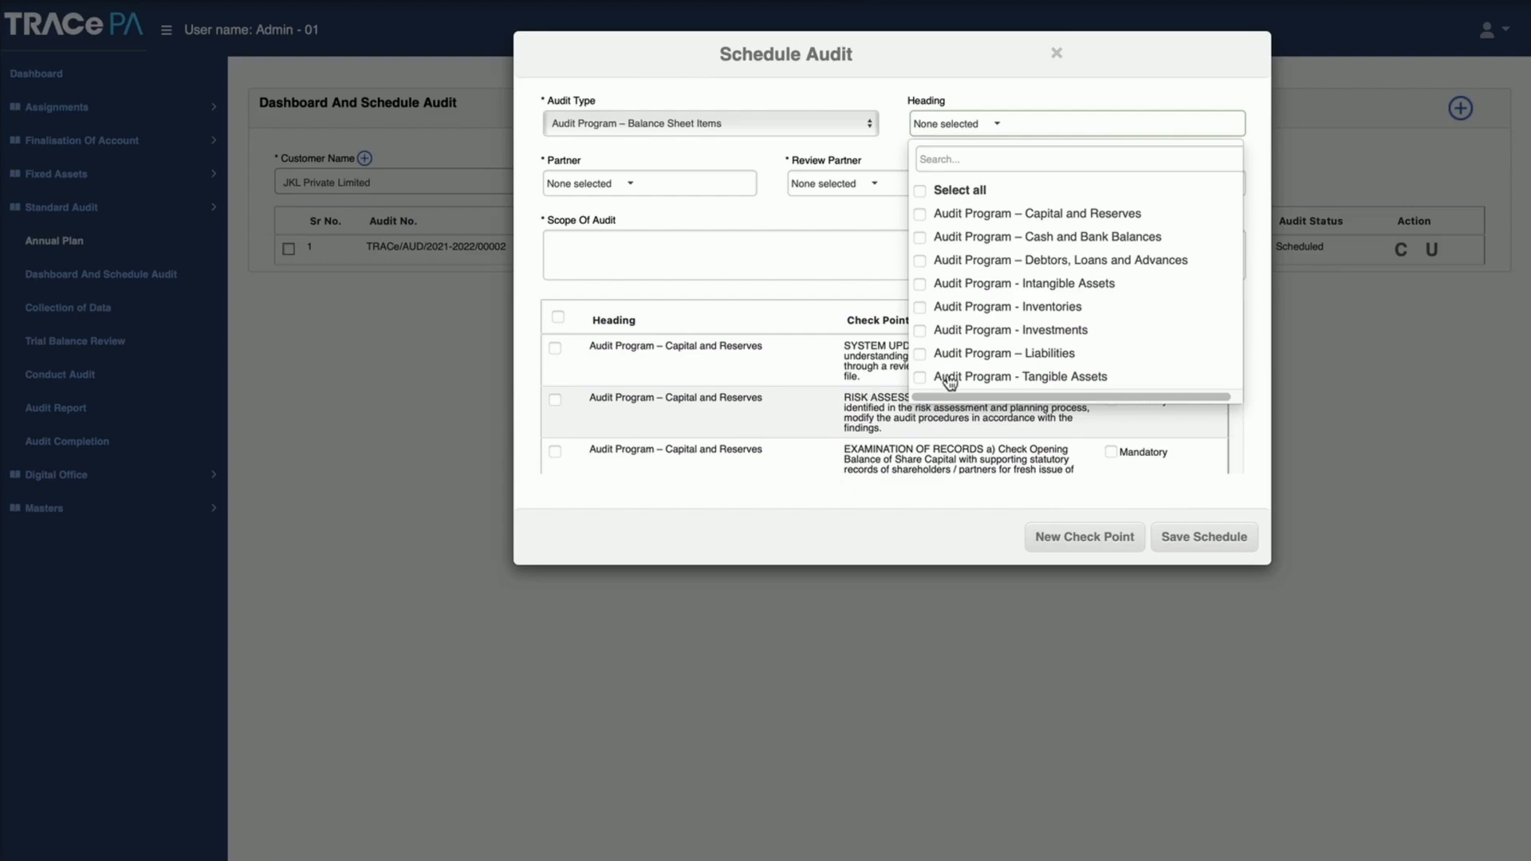
{"action": "left_click", "coordinate": [971, 331]}
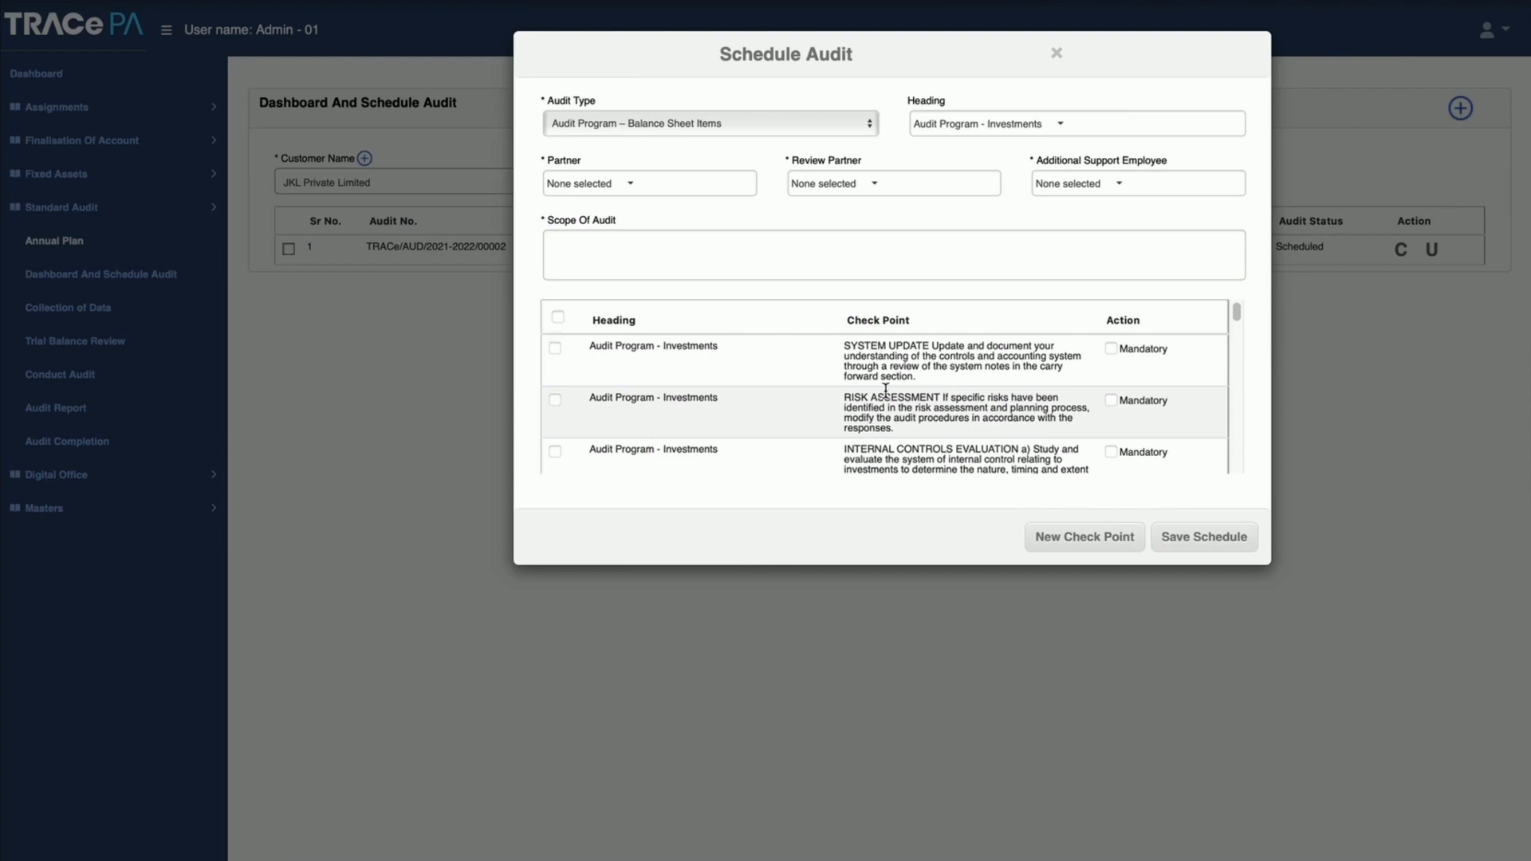
{"action": "left_click", "coordinate": [1060, 128]}
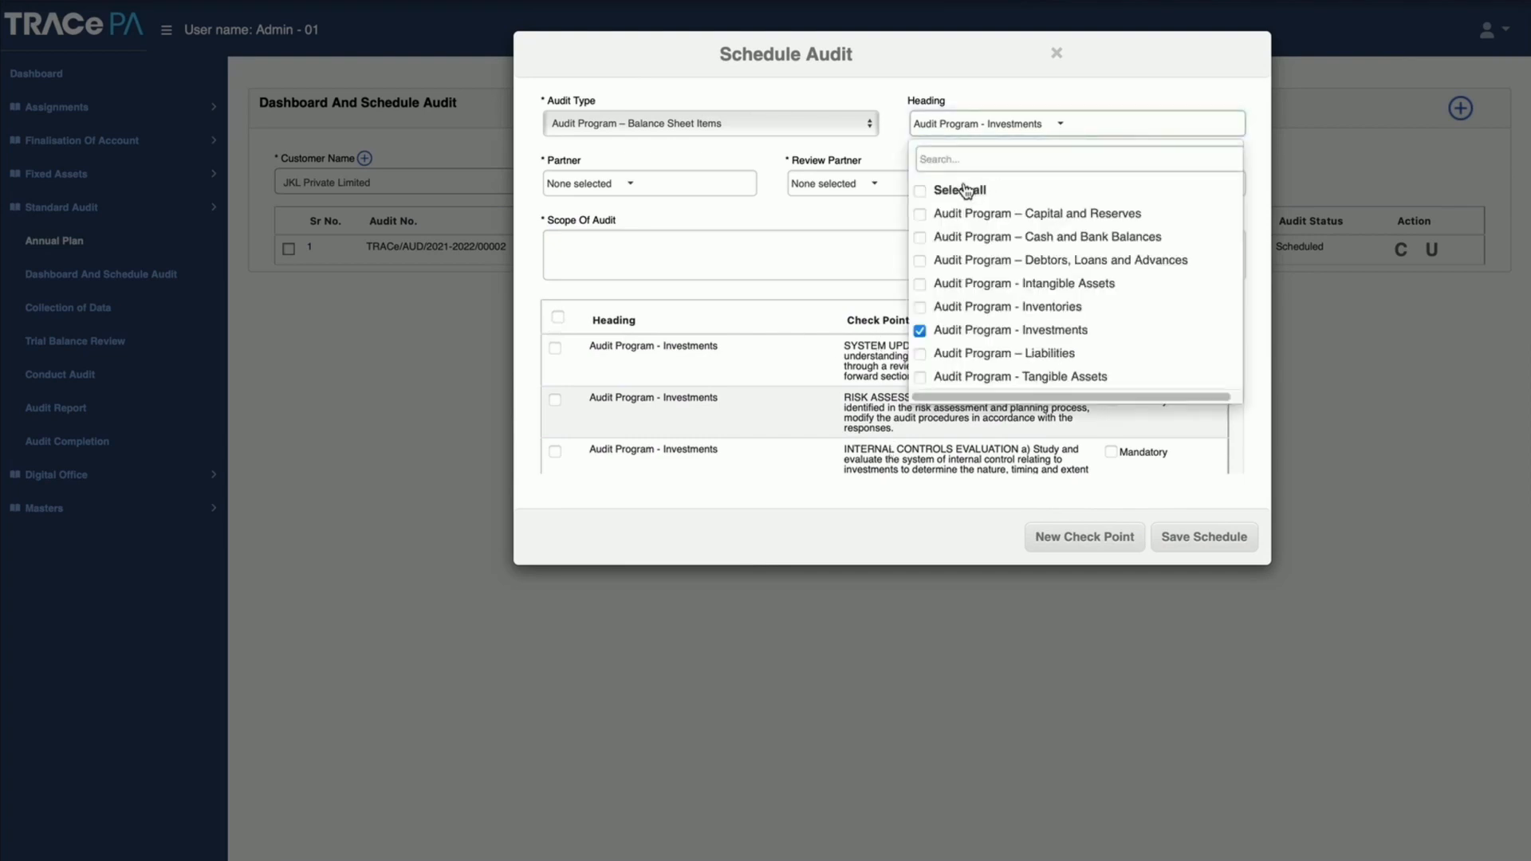
{"action": "left_click", "coordinate": [921, 191]}
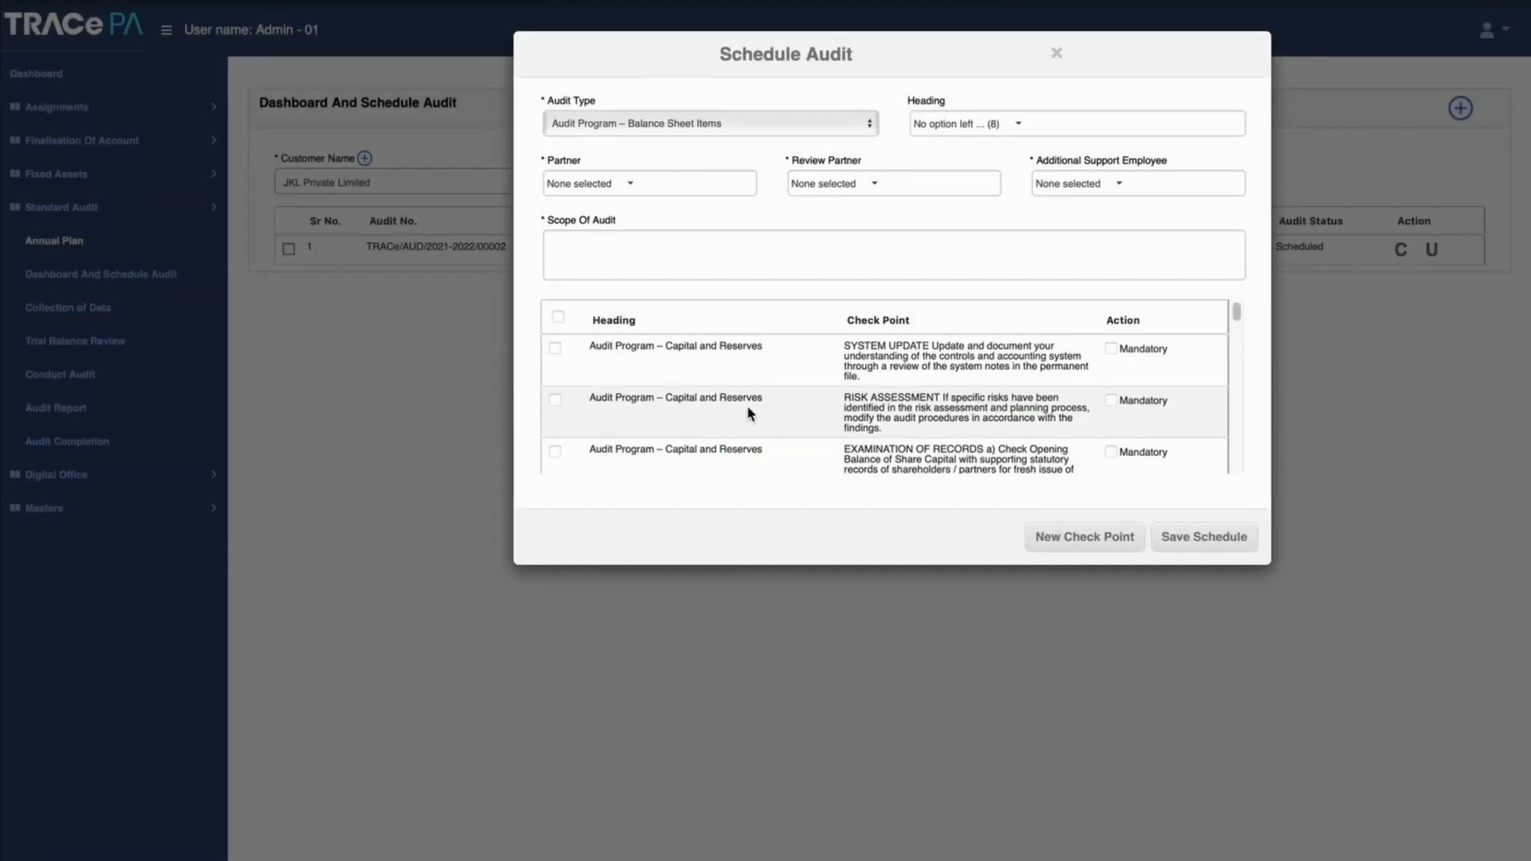
Step: Select the listed checkpoints, leaving the Capital and Reserves RISK ASSESSMENT and EXAMINATION OF RECORDS checkpoints cleared
{"action": "left_click", "coordinate": [558, 318]}
{"action": "left_click", "coordinate": [554, 400]}
{"action": "left_click", "coordinate": [555, 451]}
Step: Look through the Partner, Review Partner and Additional Support Employee choices, and mark the Capital and Reserves SYSTEM UPDATE checkpoint as mandatory
{"action": "left_click", "coordinate": [634, 188]}
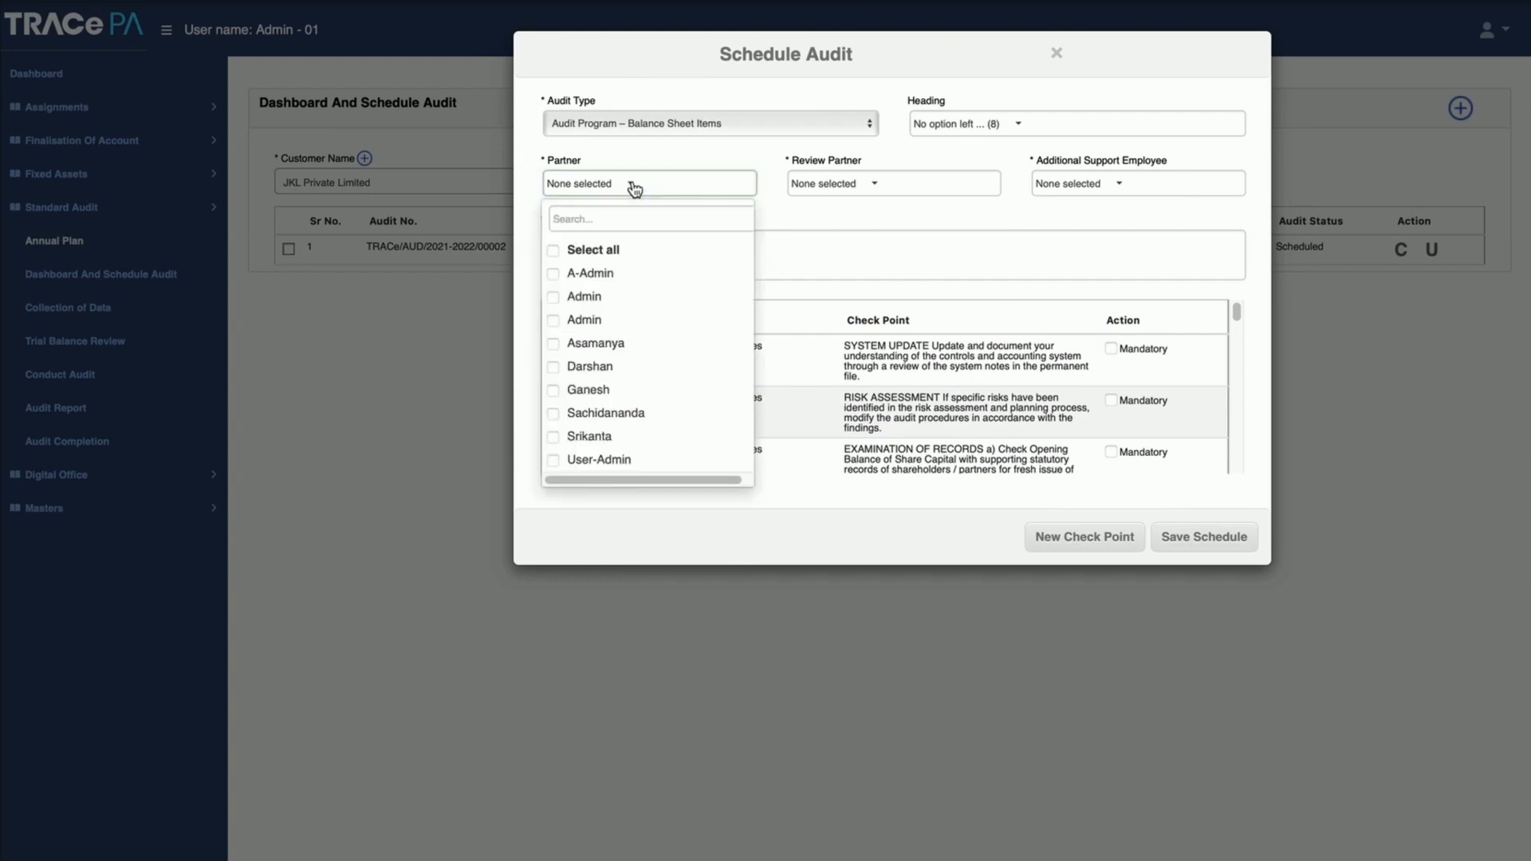
{"action": "left_click", "coordinate": [850, 192]}
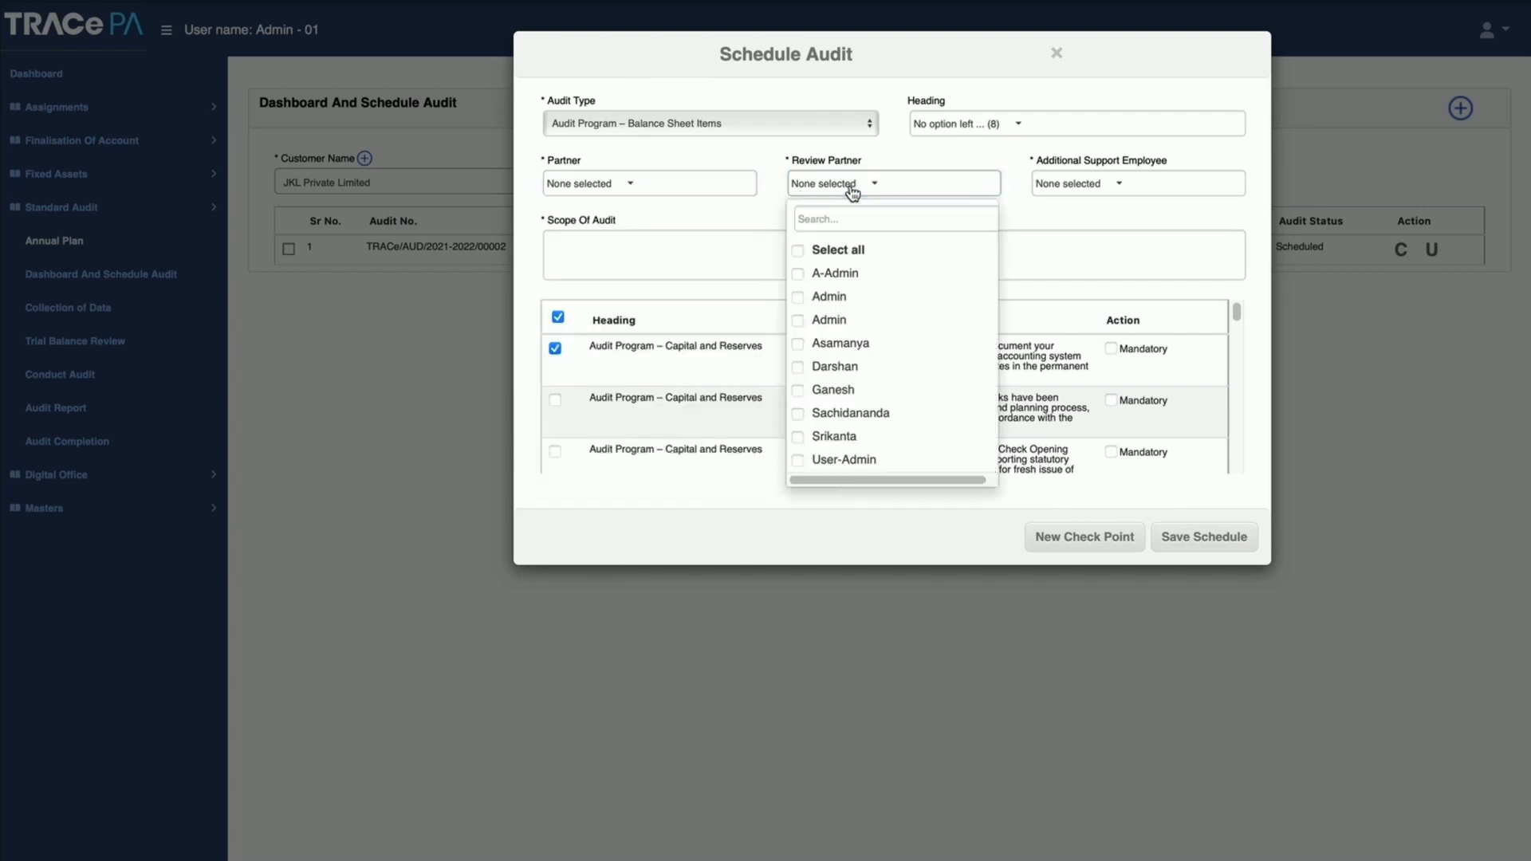
{"action": "left_click", "coordinate": [1119, 190]}
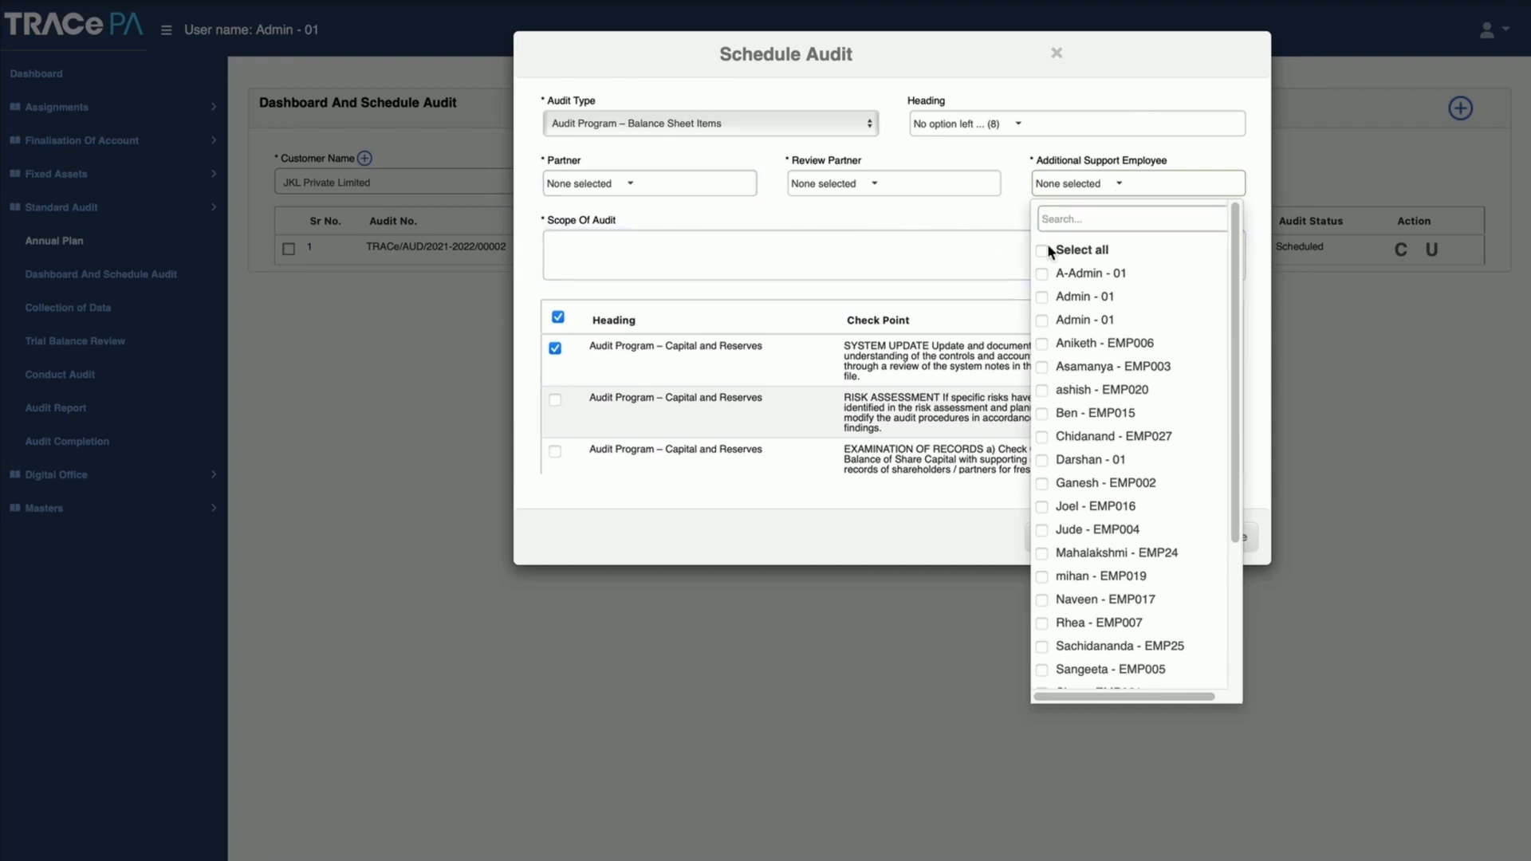
{"action": "left_click", "coordinate": [848, 249]}
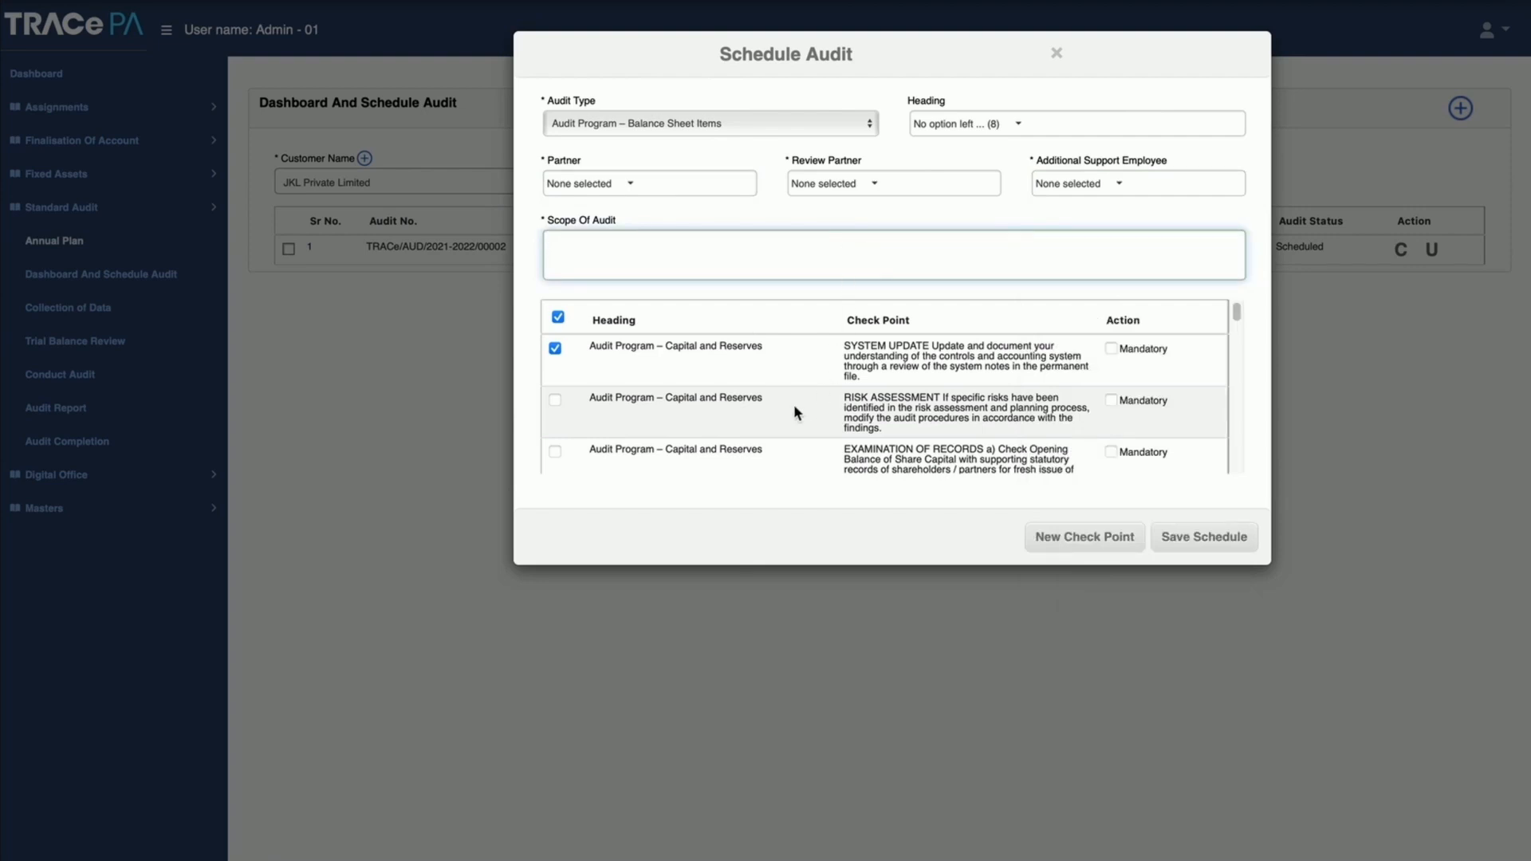
{"action": "left_click", "coordinate": [1107, 349]}
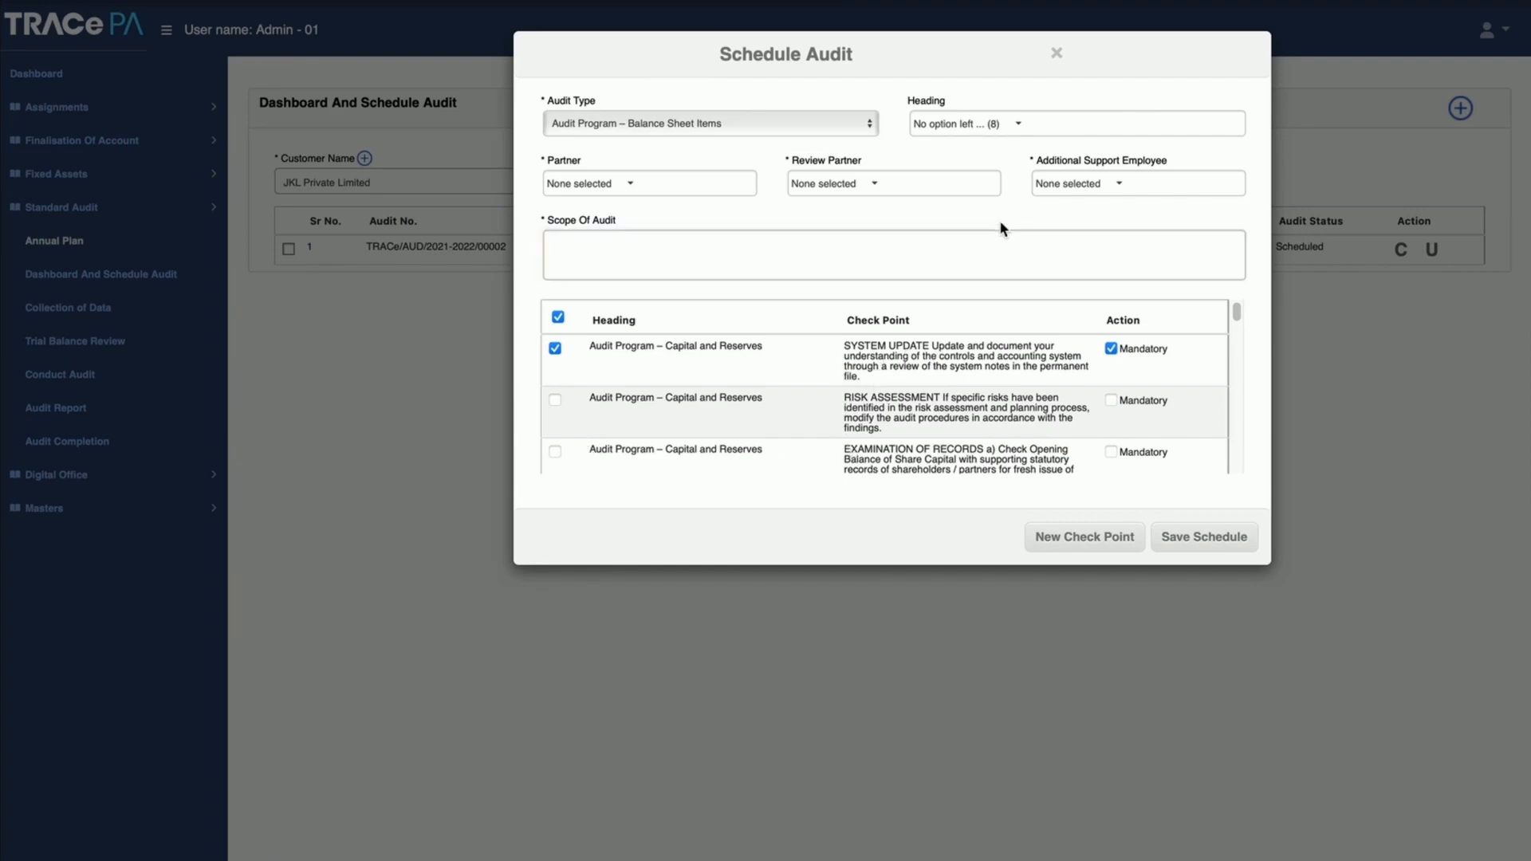
Step: Discard the unsaved audit schedule, and open Collection of Data for ABC Private Limited's 2021-2022 Book keeping audit from the schedule dashboard
{"action": "left_click", "coordinate": [1057, 54]}
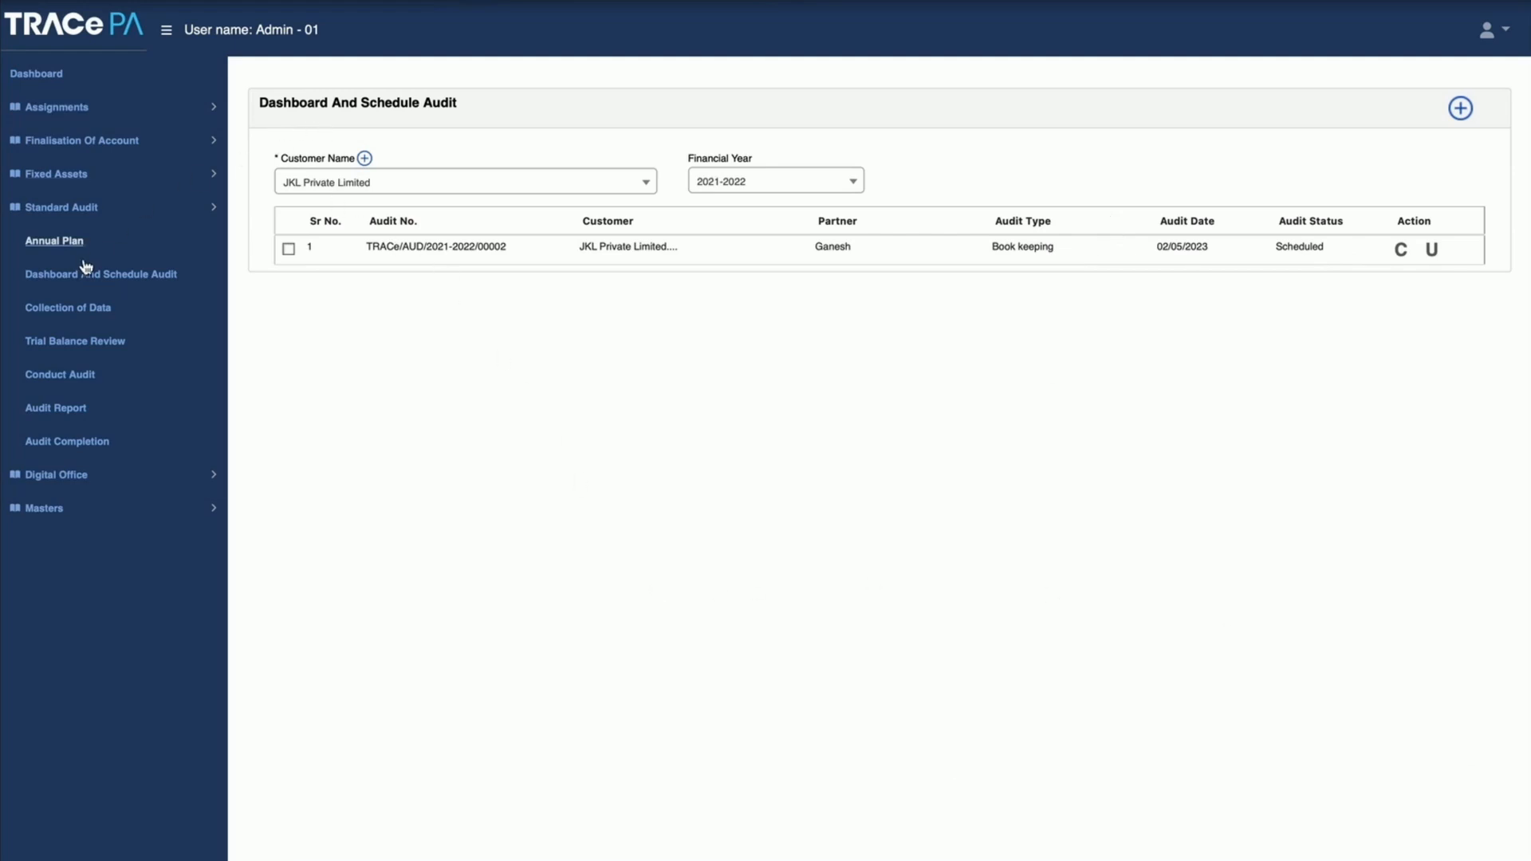
{"action": "left_click", "coordinate": [68, 317]}
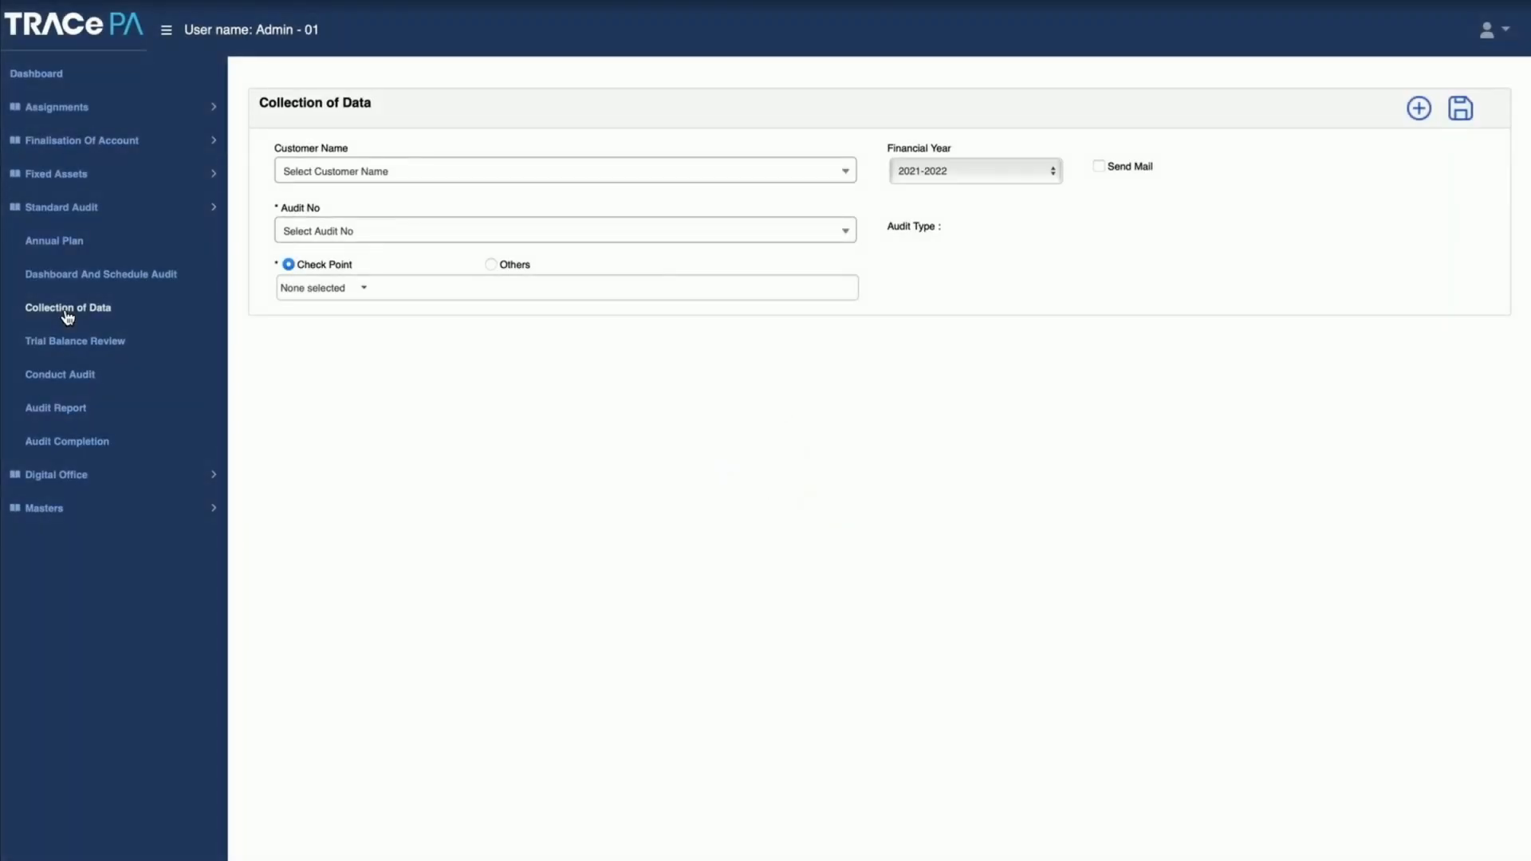
{"action": "left_click", "coordinate": [426, 174]}
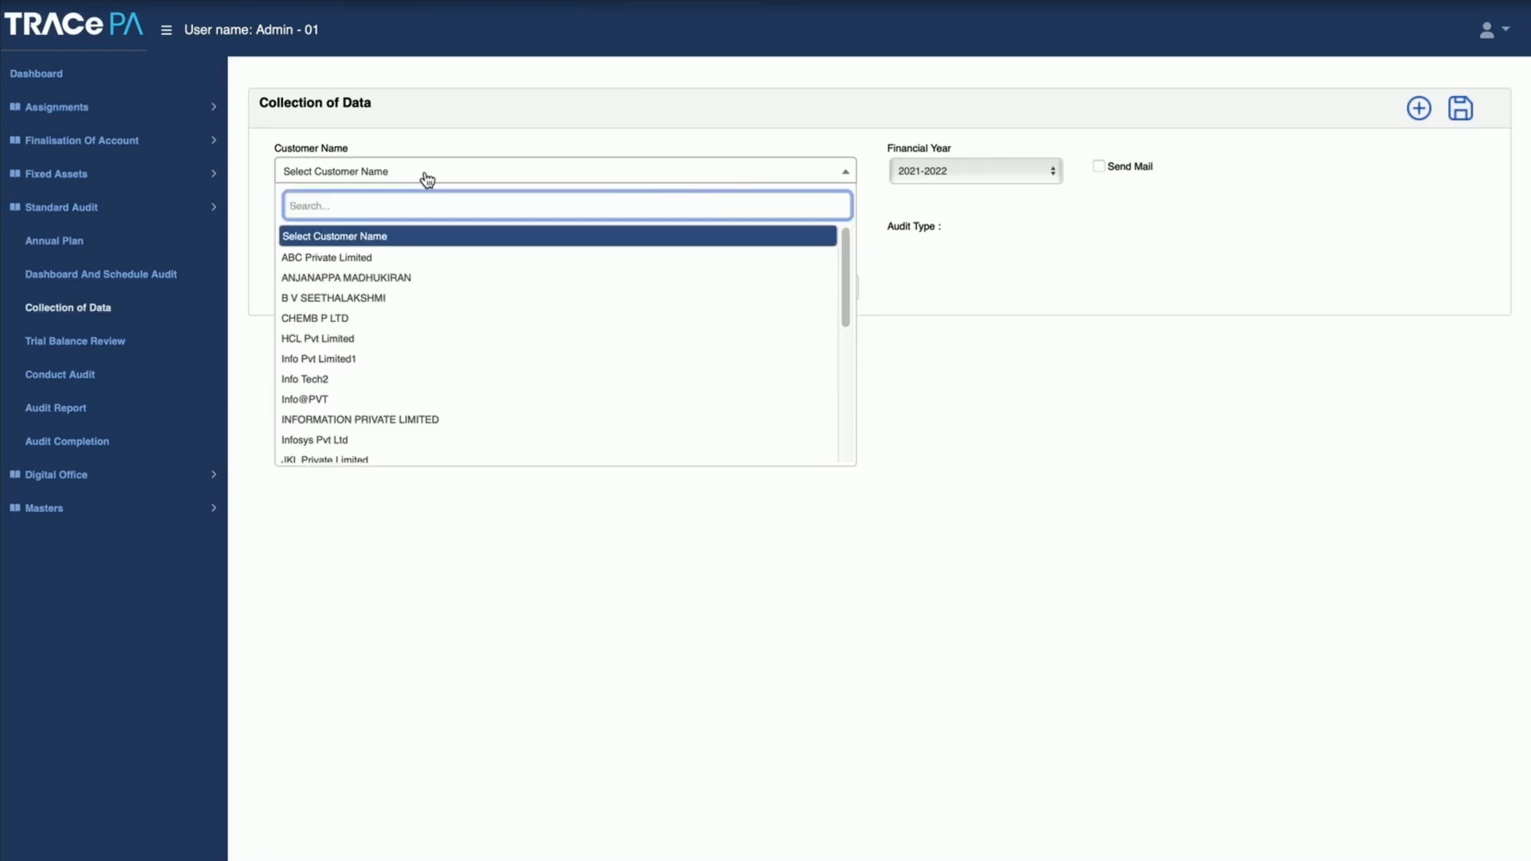
{"action": "left_click", "coordinate": [110, 283]}
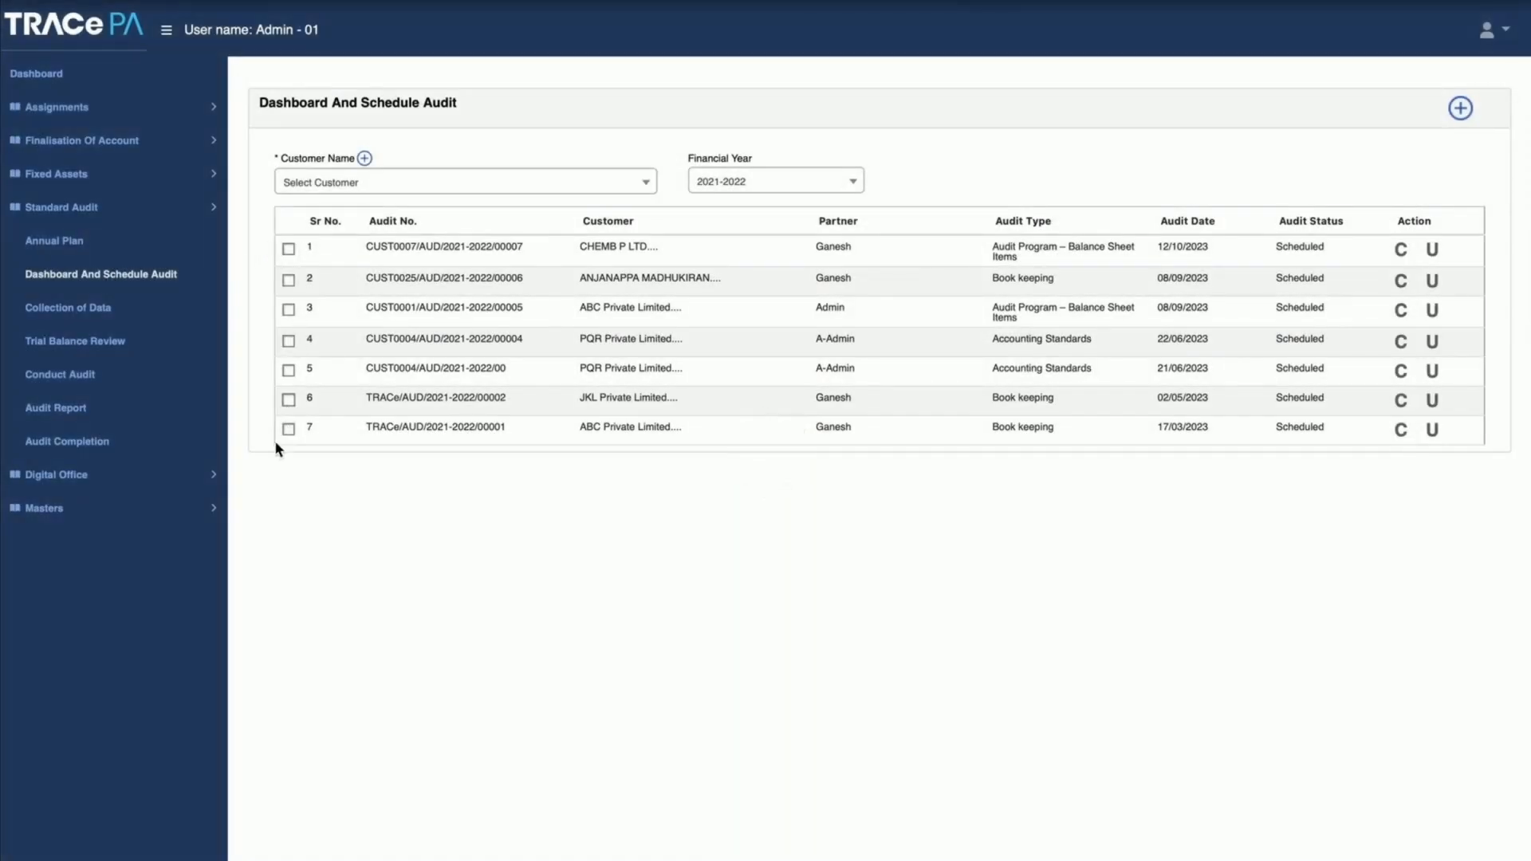
{"action": "left_click", "coordinate": [289, 429]}
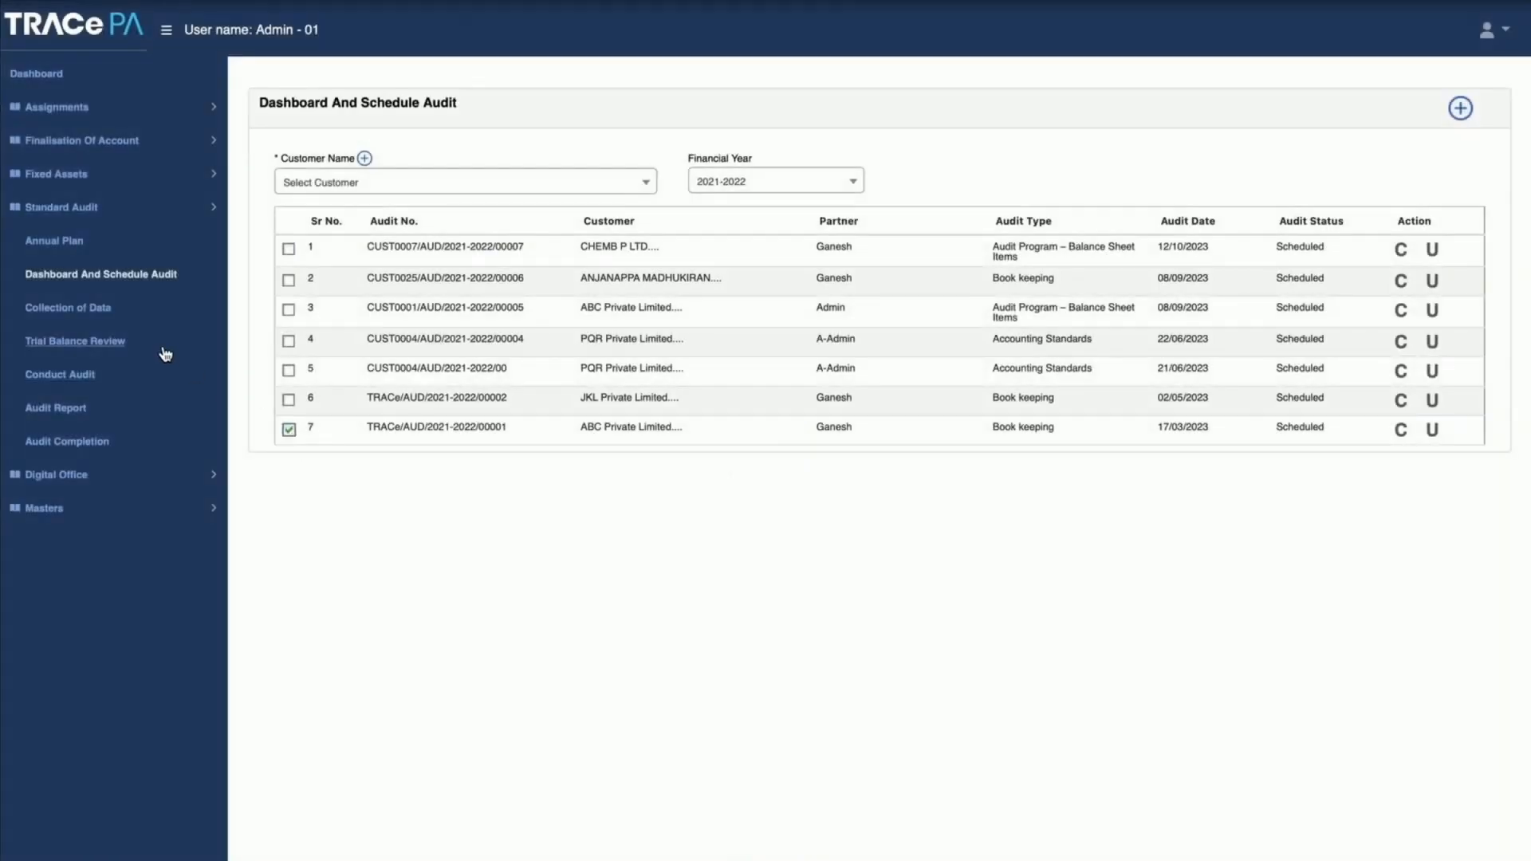
{"action": "left_click", "coordinate": [86, 309]}
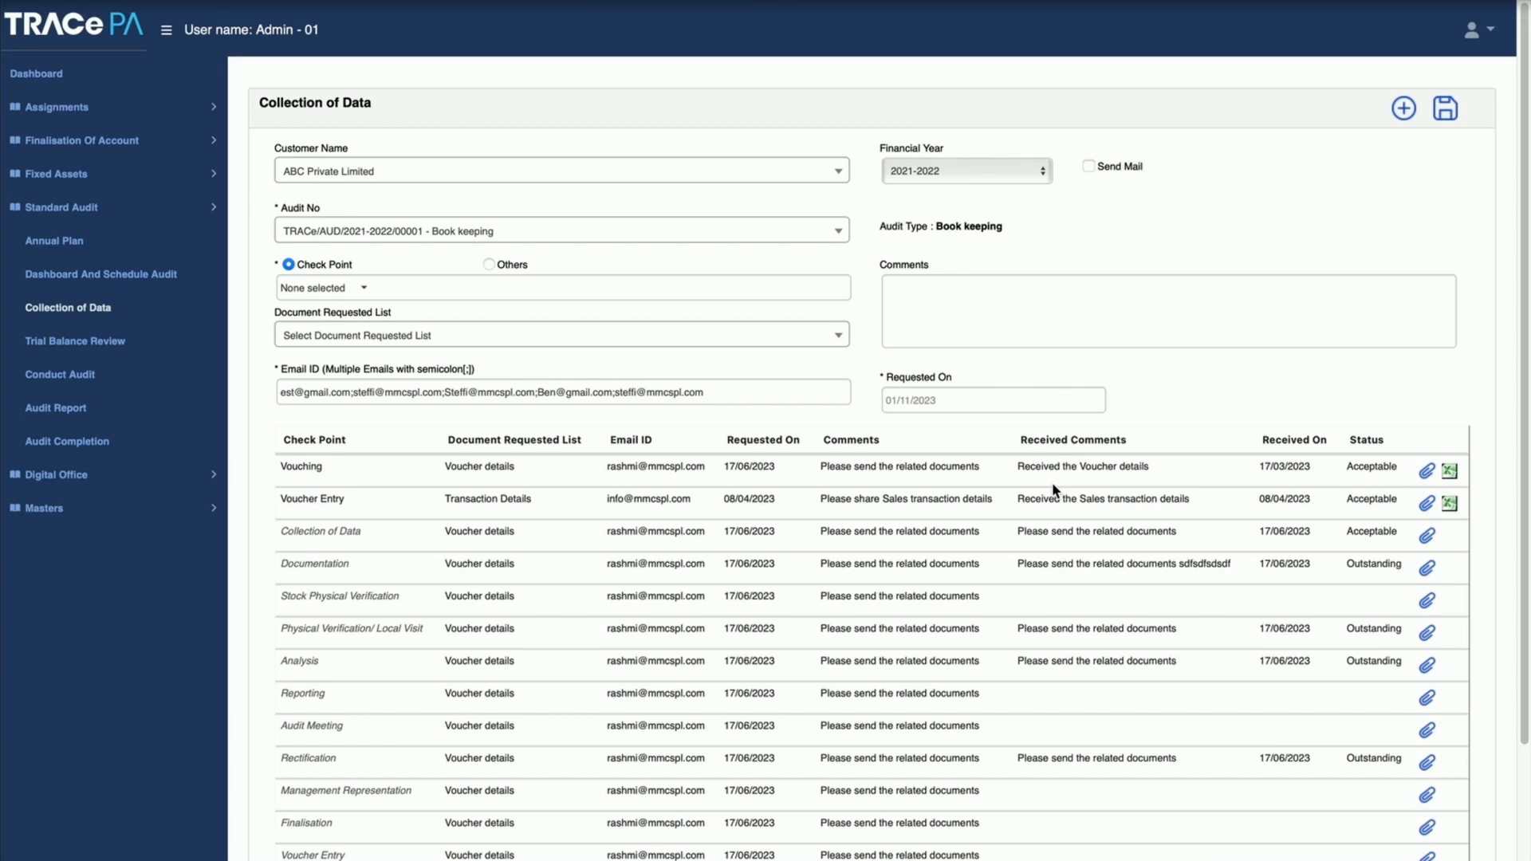
Step: Look through the Check Point and Document Requested List choices and the Comments field, and view the data request form for Others
{"action": "left_click", "coordinate": [366, 291]}
{"action": "left_click", "coordinate": [366, 291]}
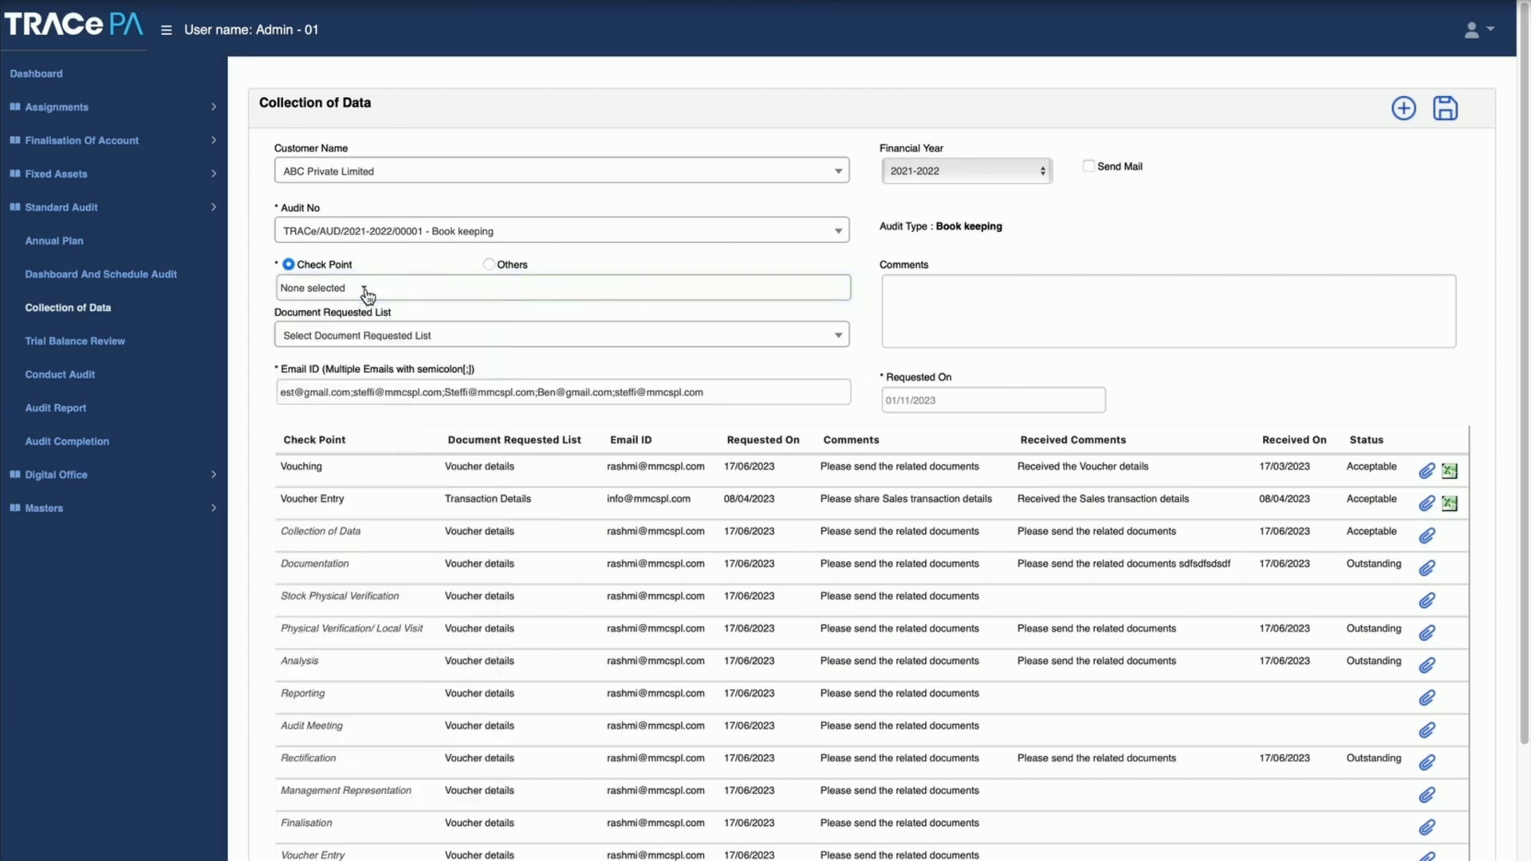
{"action": "left_click", "coordinate": [351, 339]}
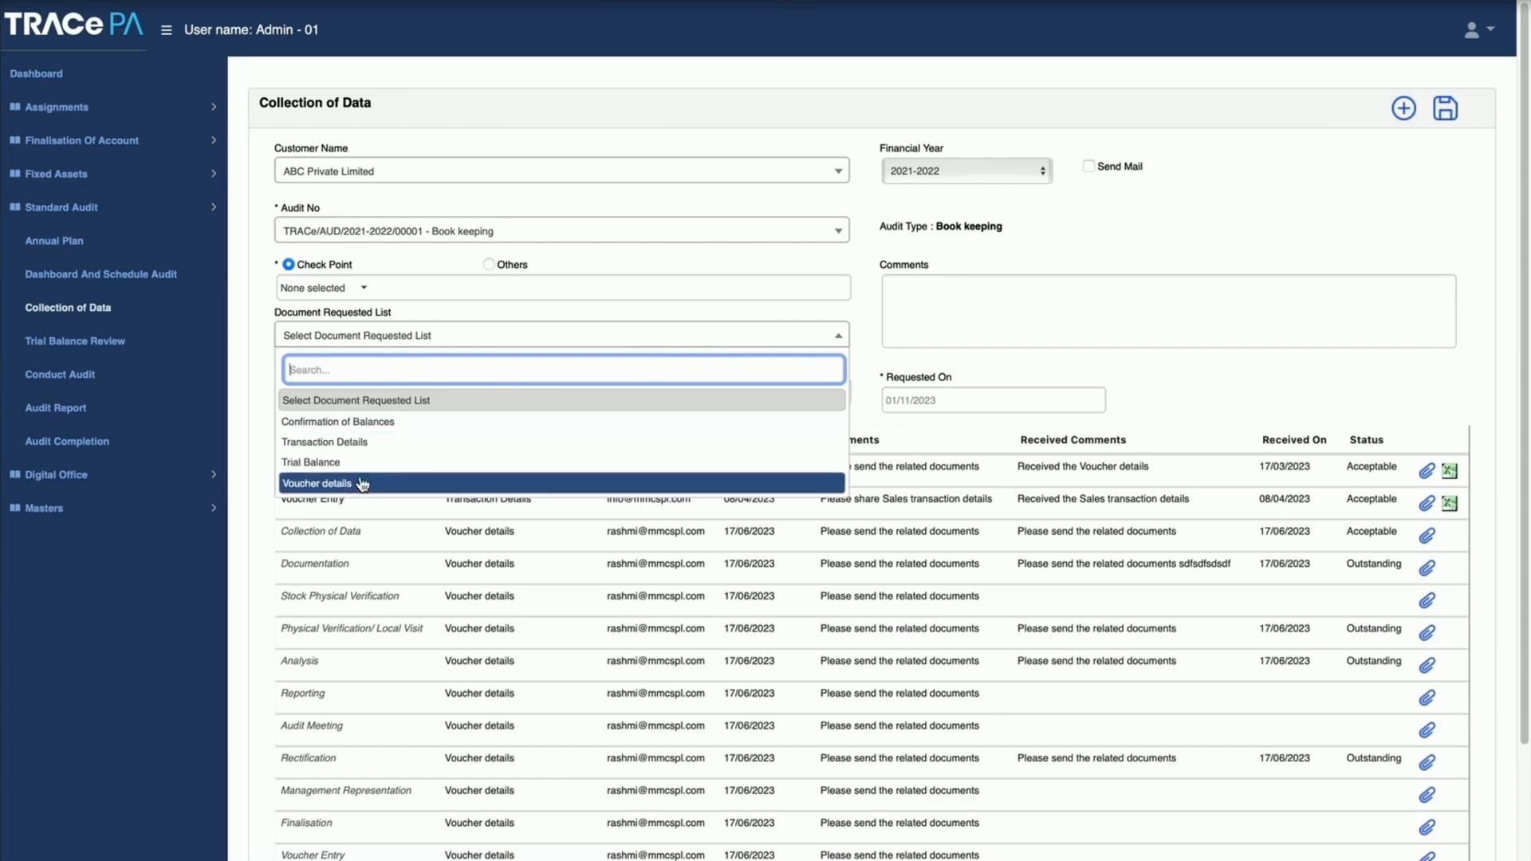
{"action": "left_click", "coordinate": [696, 263]}
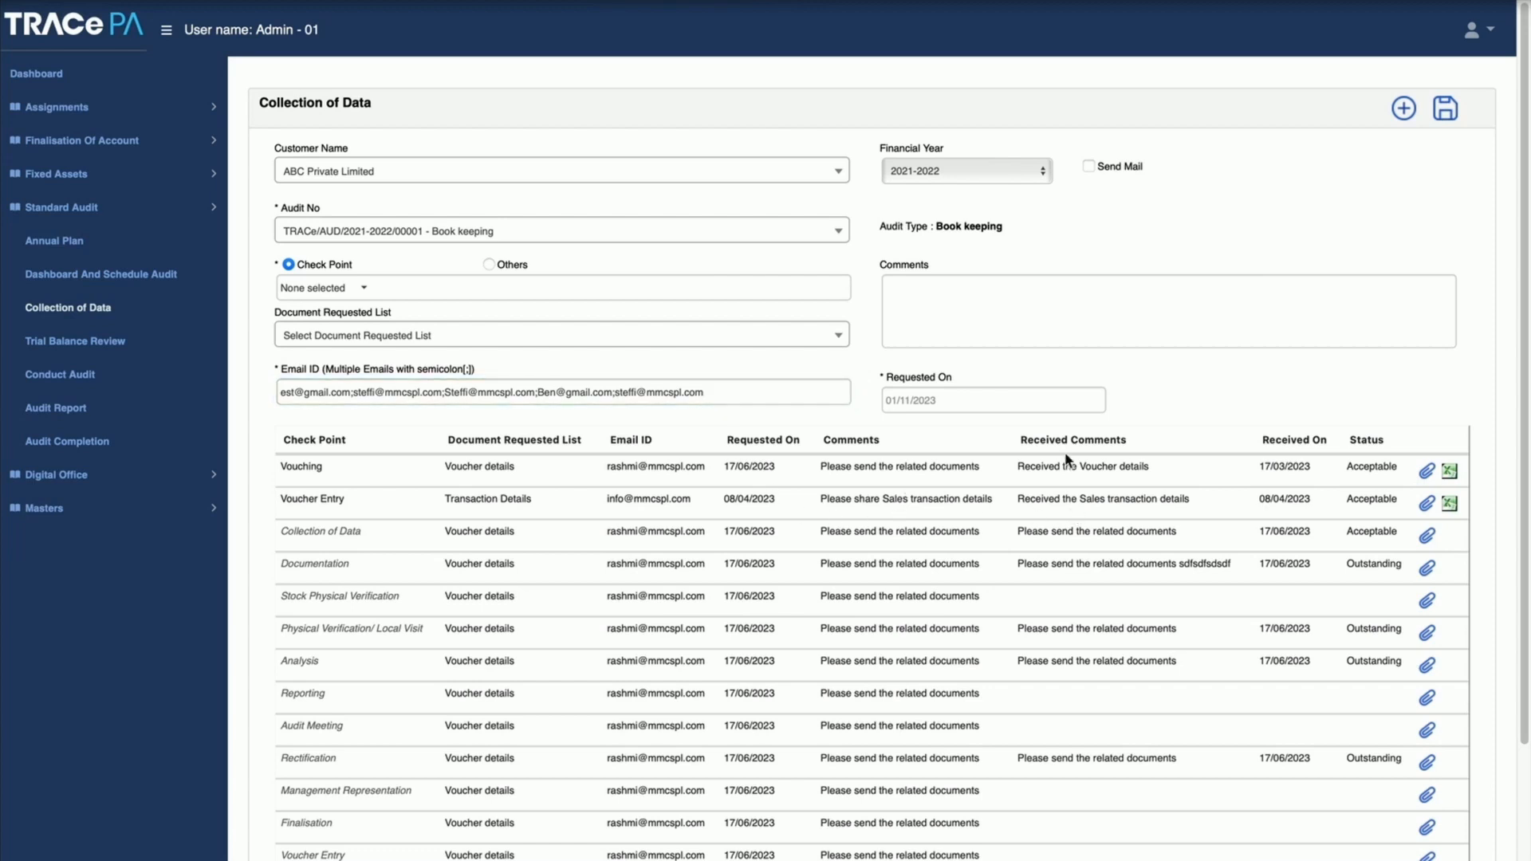
{"action": "left_click", "coordinate": [990, 320]}
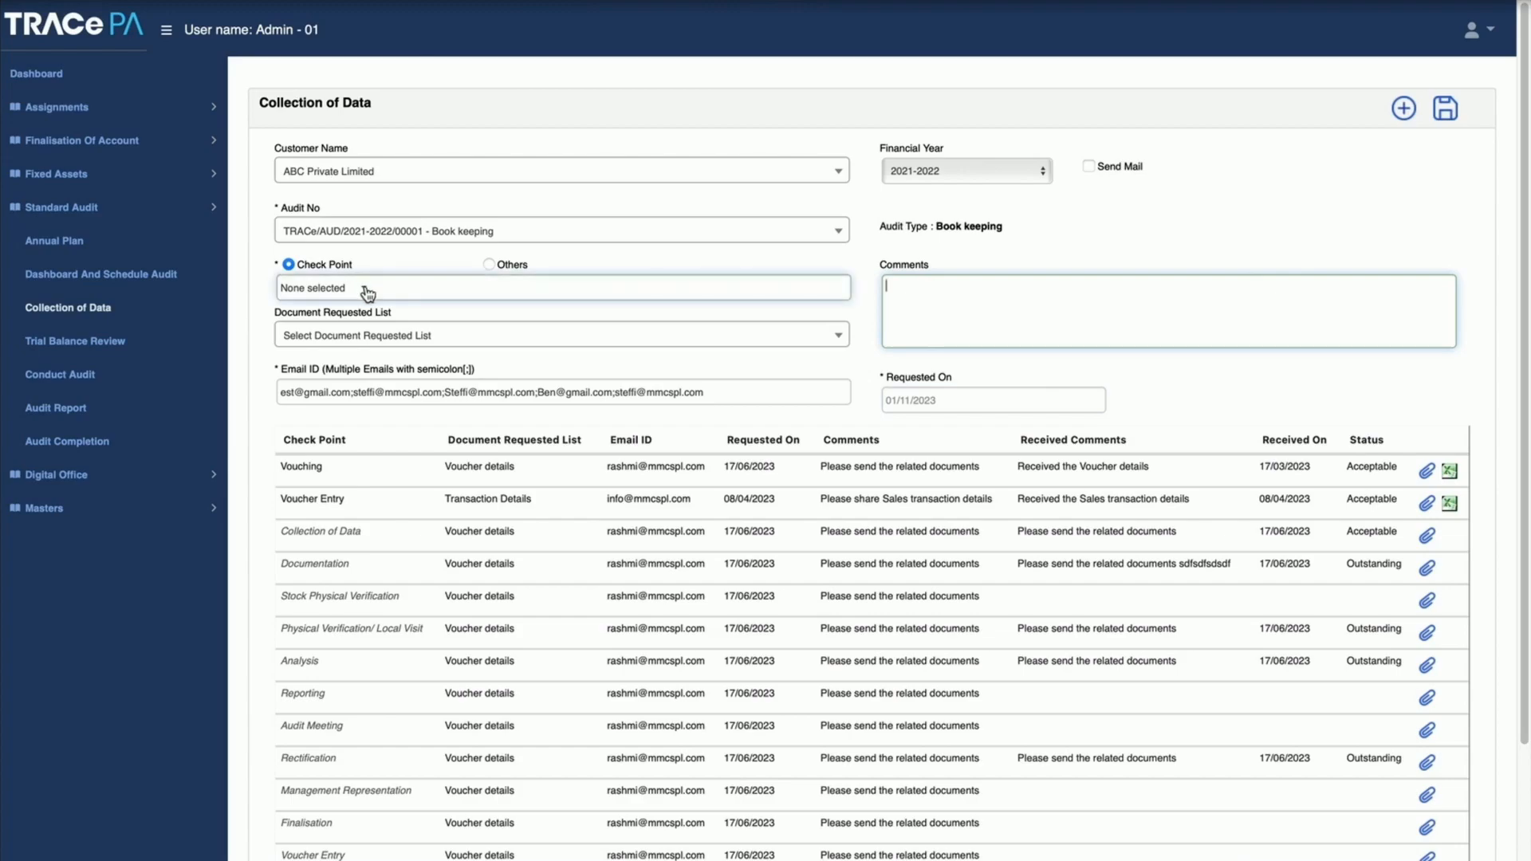
{"action": "left_click", "coordinate": [488, 266]}
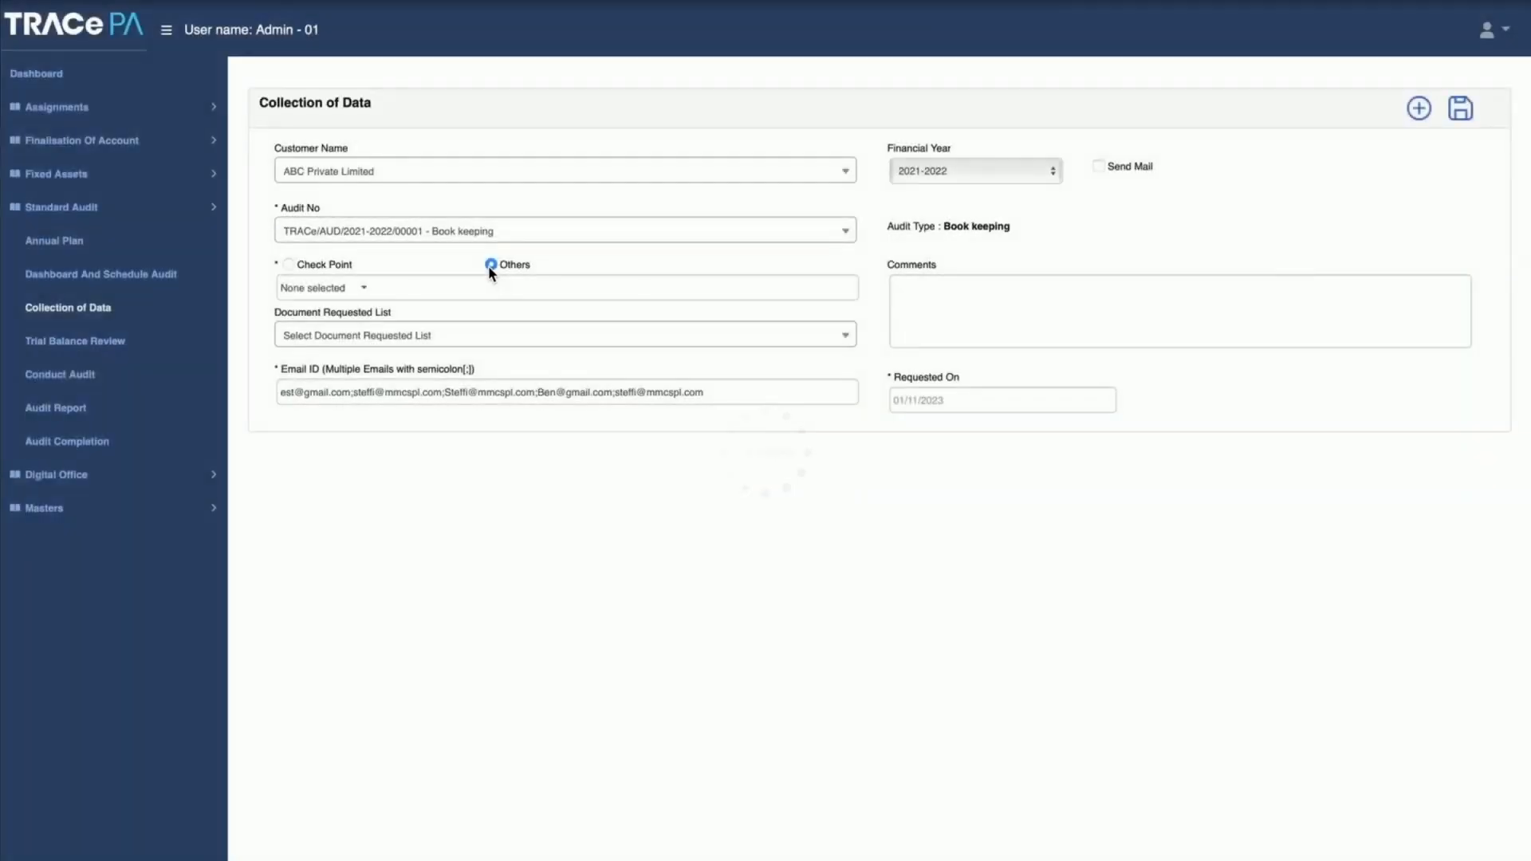
{"action": "left_click", "coordinate": [949, 308]}
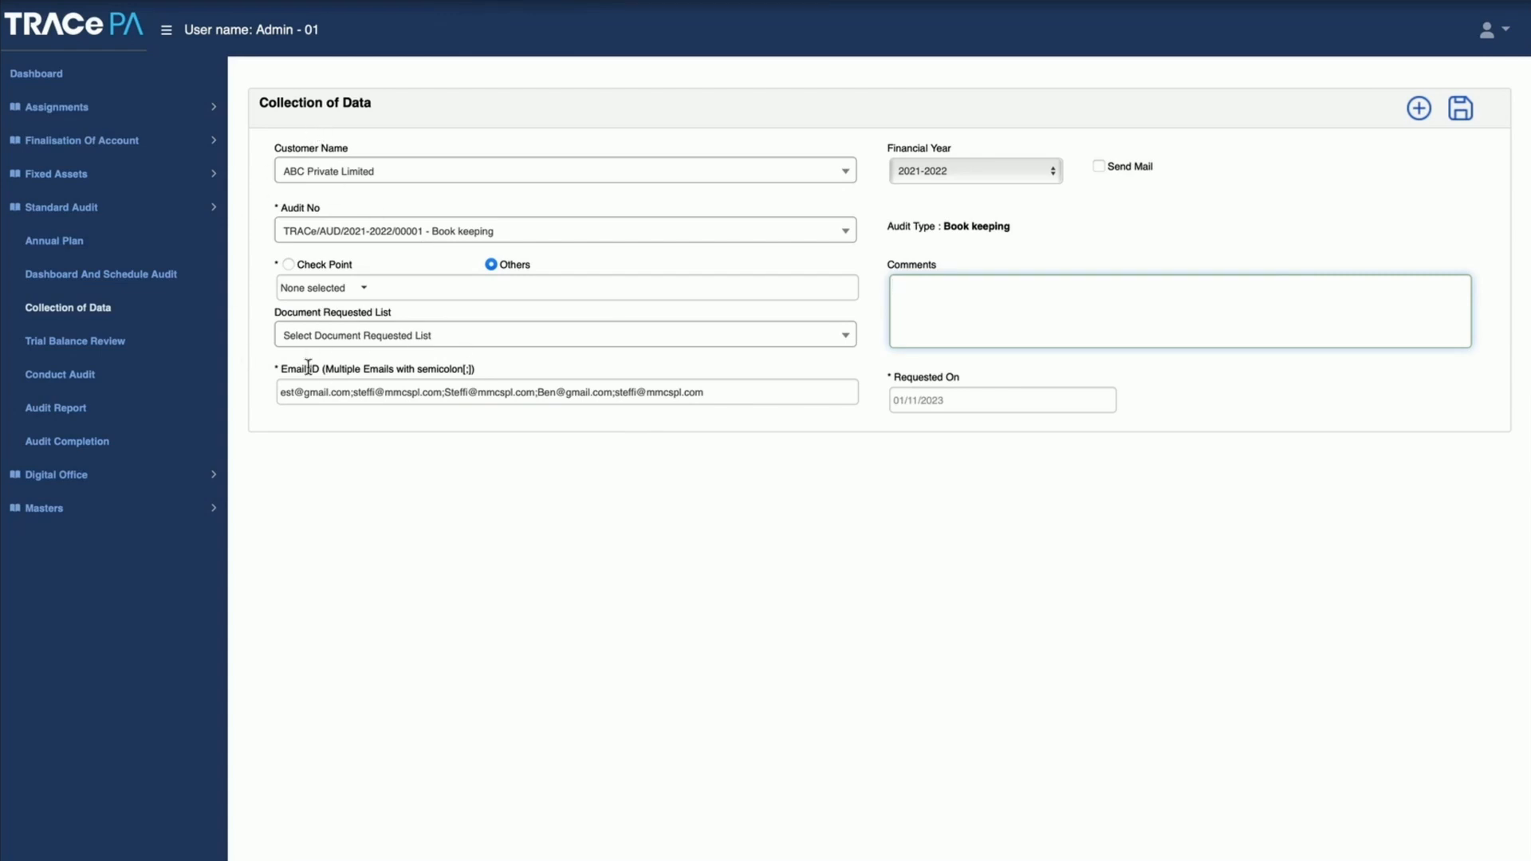
Step: Review the trial balance of the Book keeping audit, and view the observation details of the SUNDRY CREDITORS ledger
{"action": "left_click", "coordinate": [73, 349]}
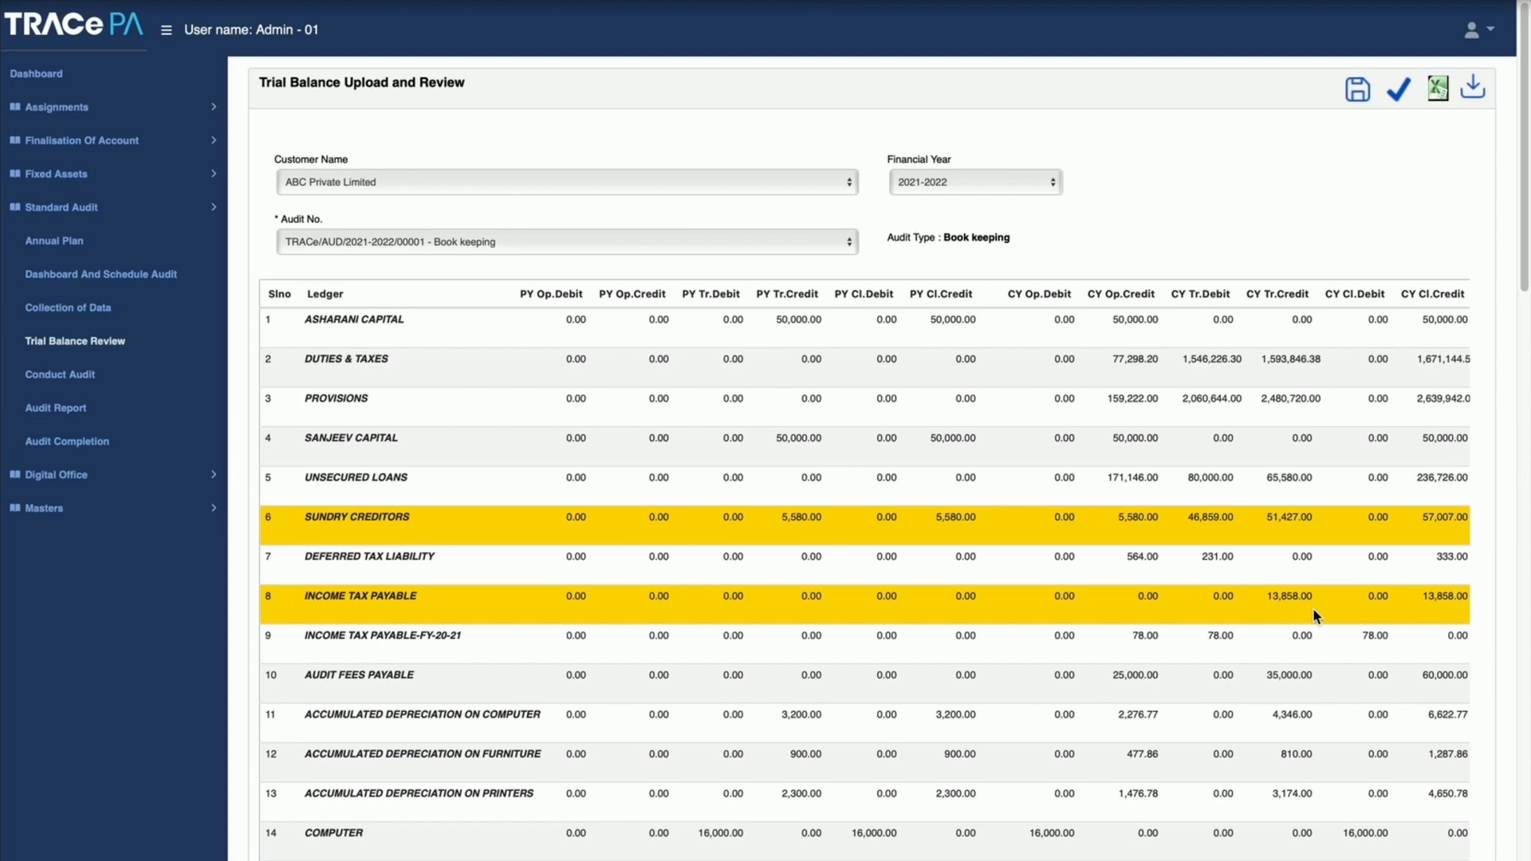
{"action": "scroll", "coordinate": [1312, 607], "scroll_direction": "right", "scroll_amount": 5}
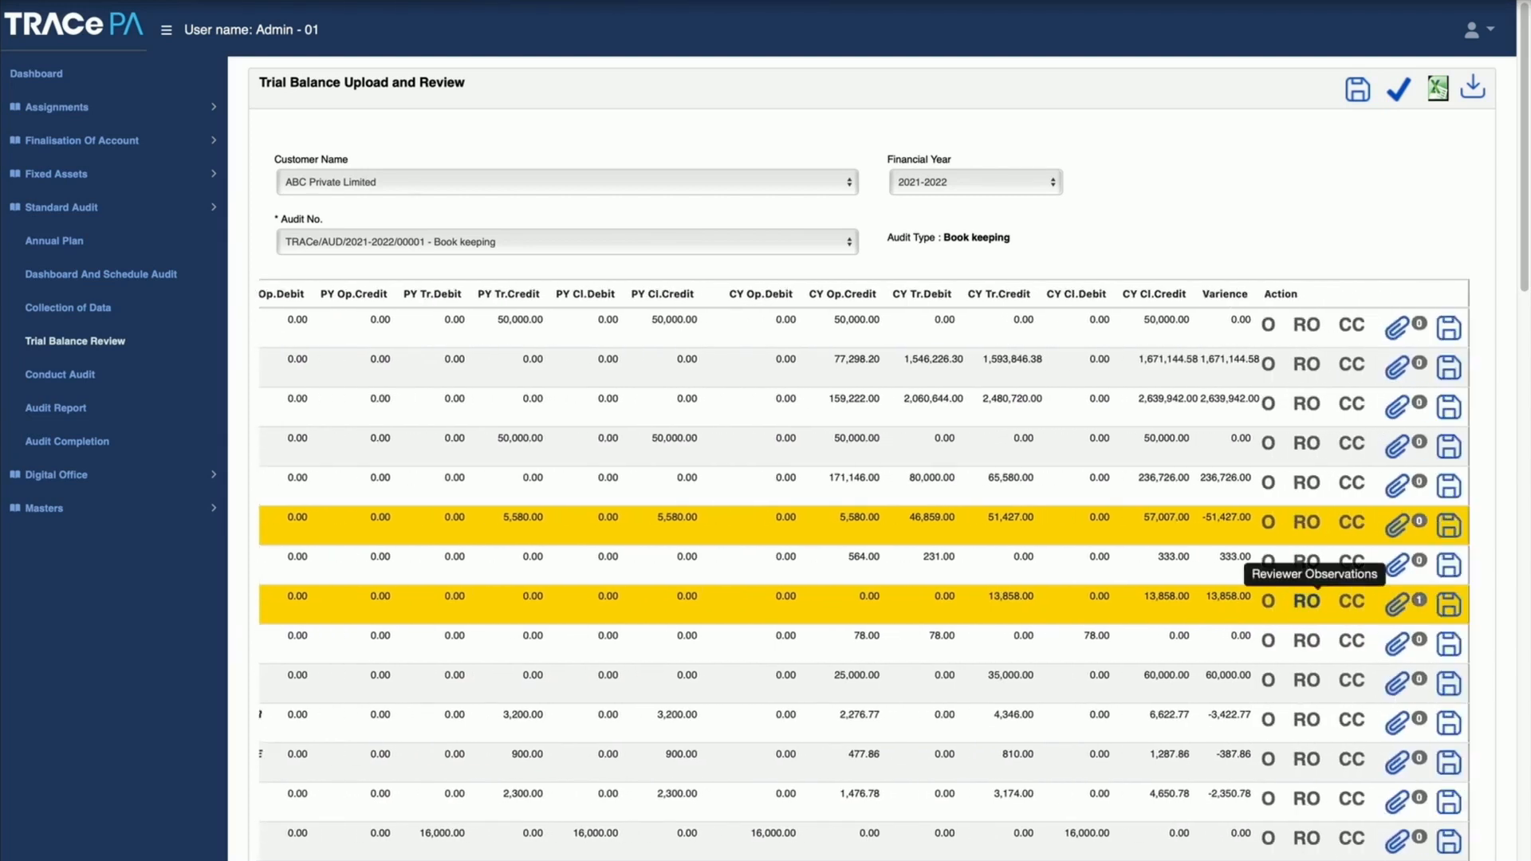
{"action": "left_click", "coordinate": [1268, 525]}
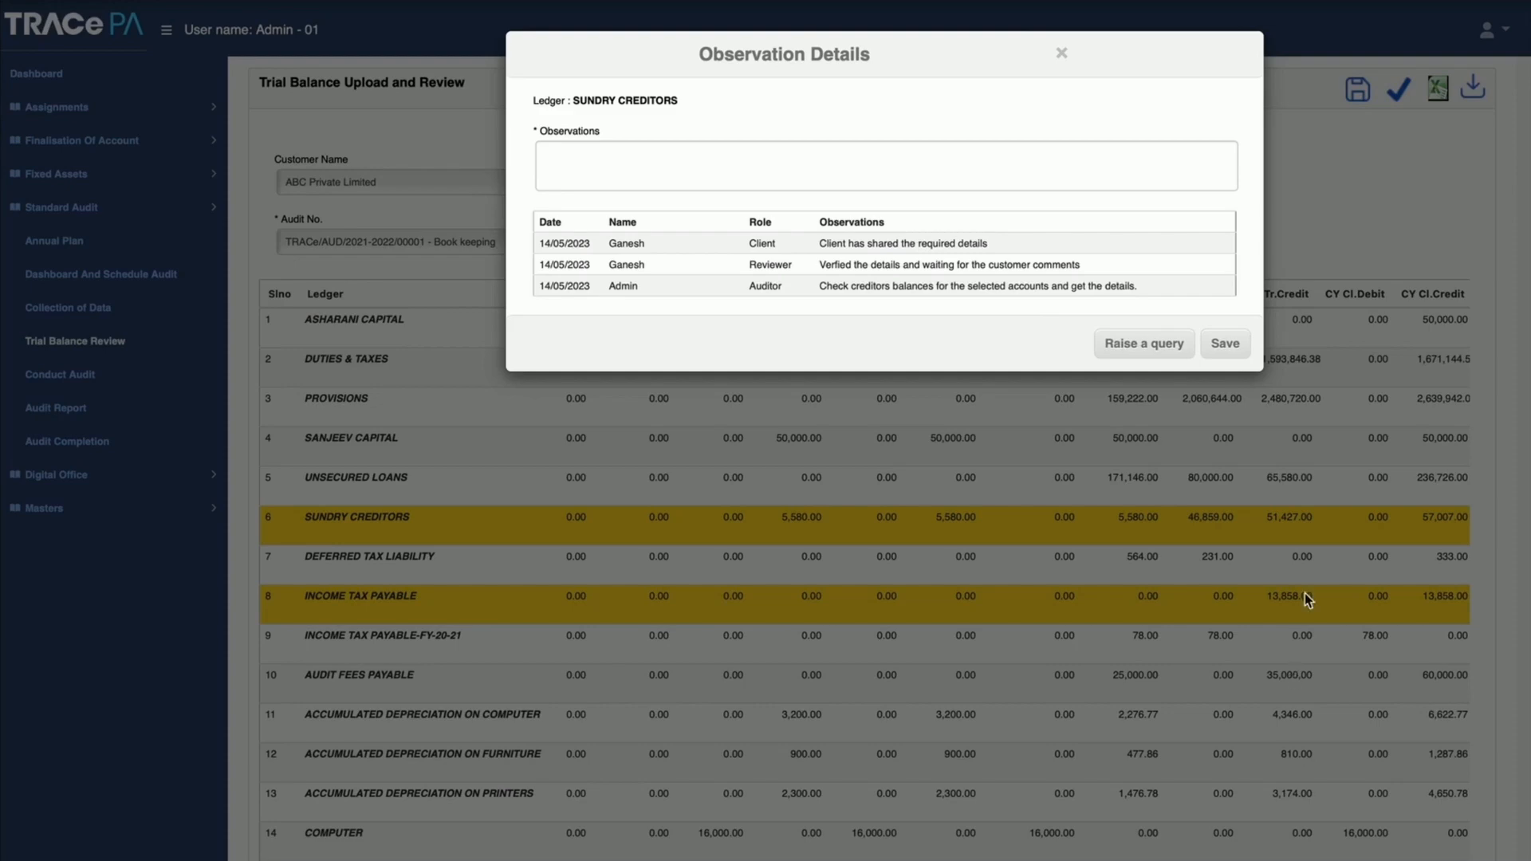
{"action": "left_click", "coordinate": [1063, 56]}
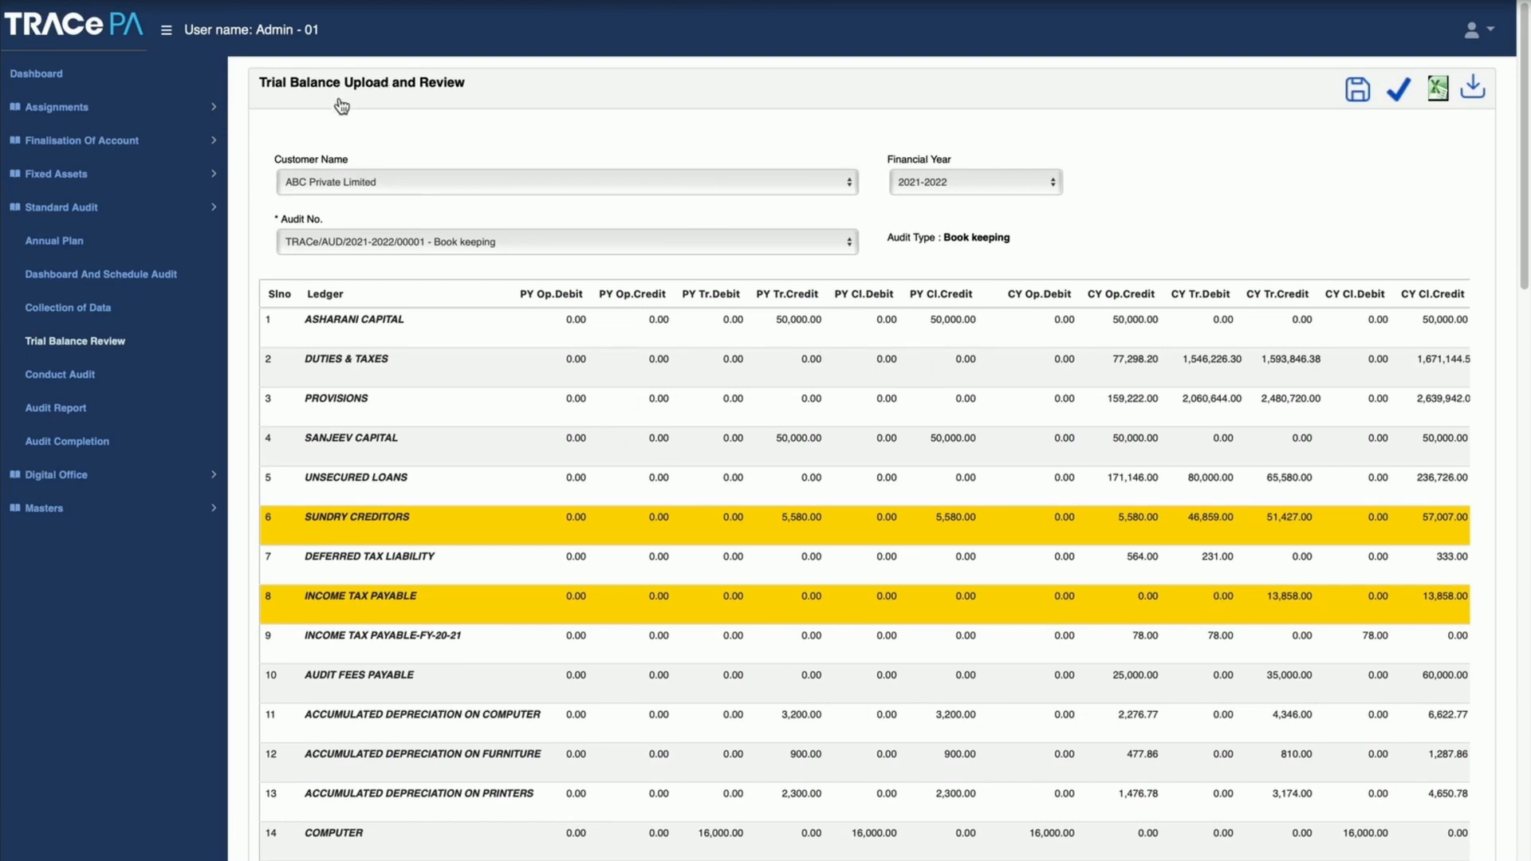
Step: Open Conduct Audit, and examine the Test Result options and Auditor Remarks field of the Collection of Data procedure
{"action": "left_click", "coordinate": [83, 385]}
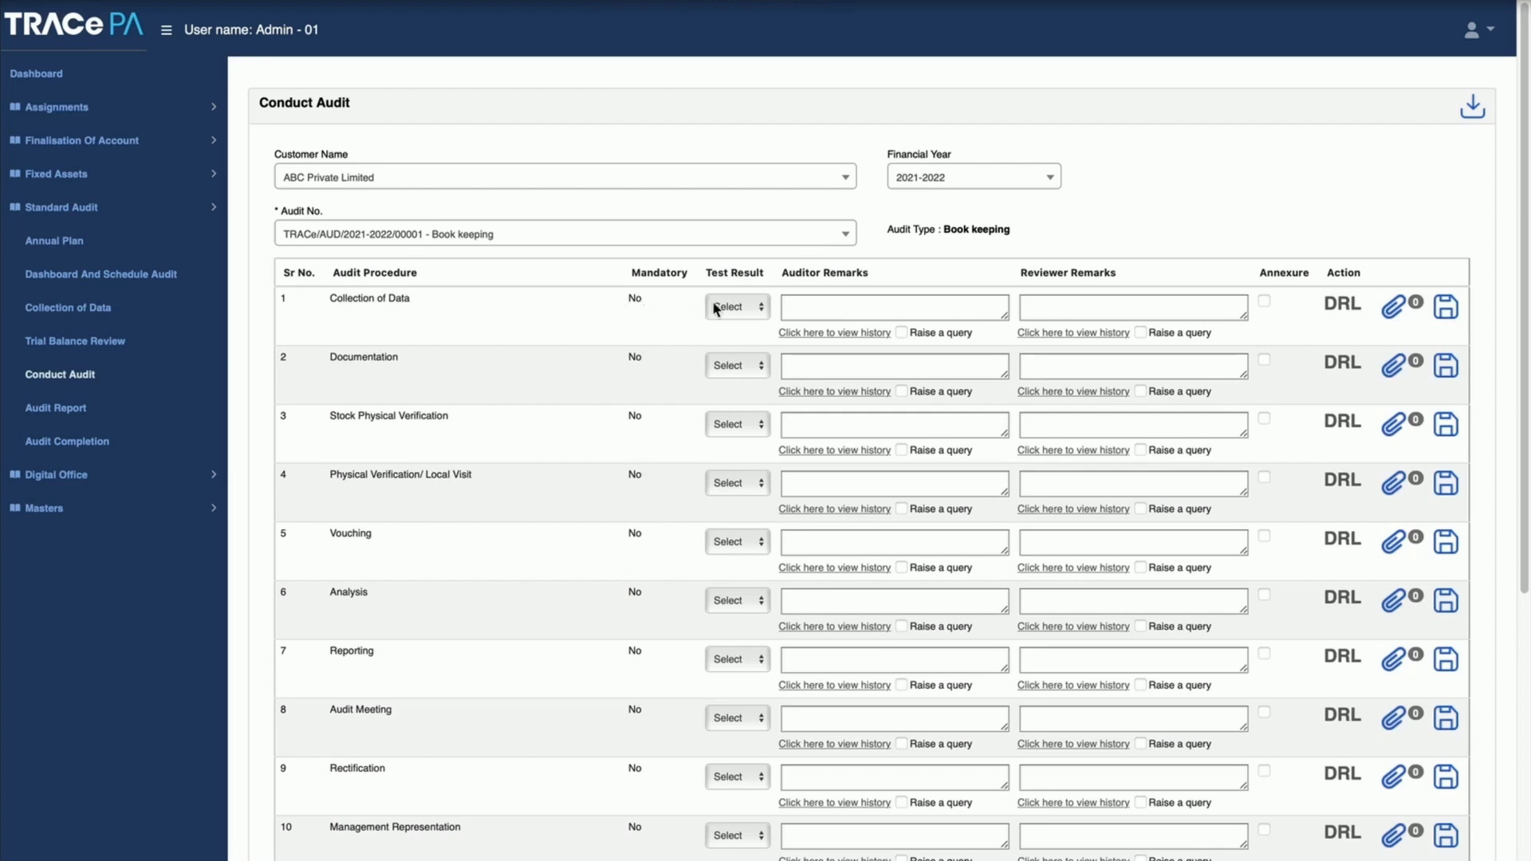
{"action": "left_click", "coordinate": [761, 312]}
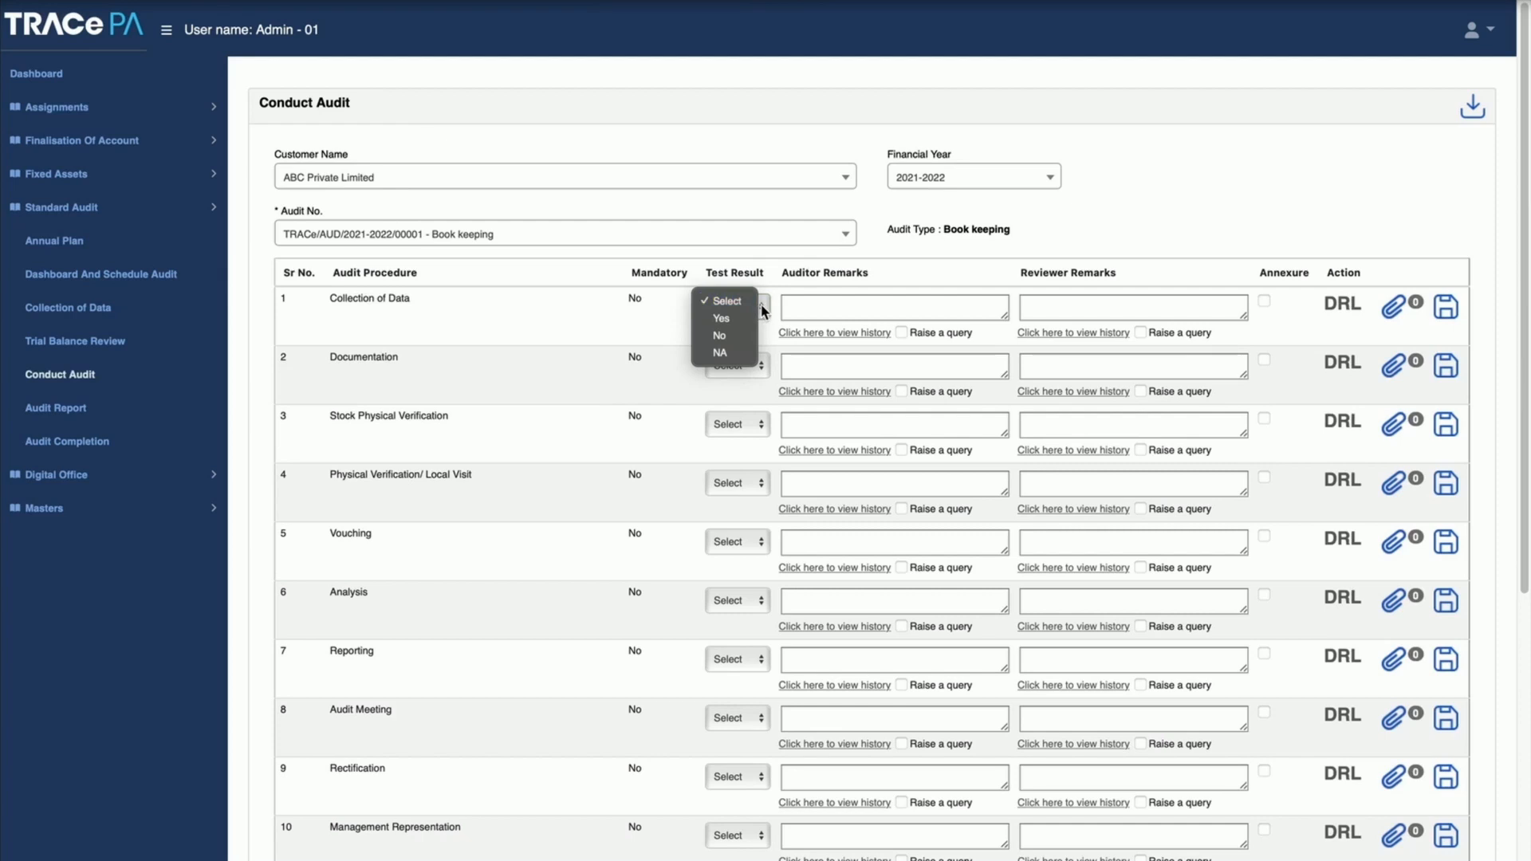
{"action": "left_click", "coordinate": [761, 312]}
{"action": "left_click", "coordinate": [819, 308]}
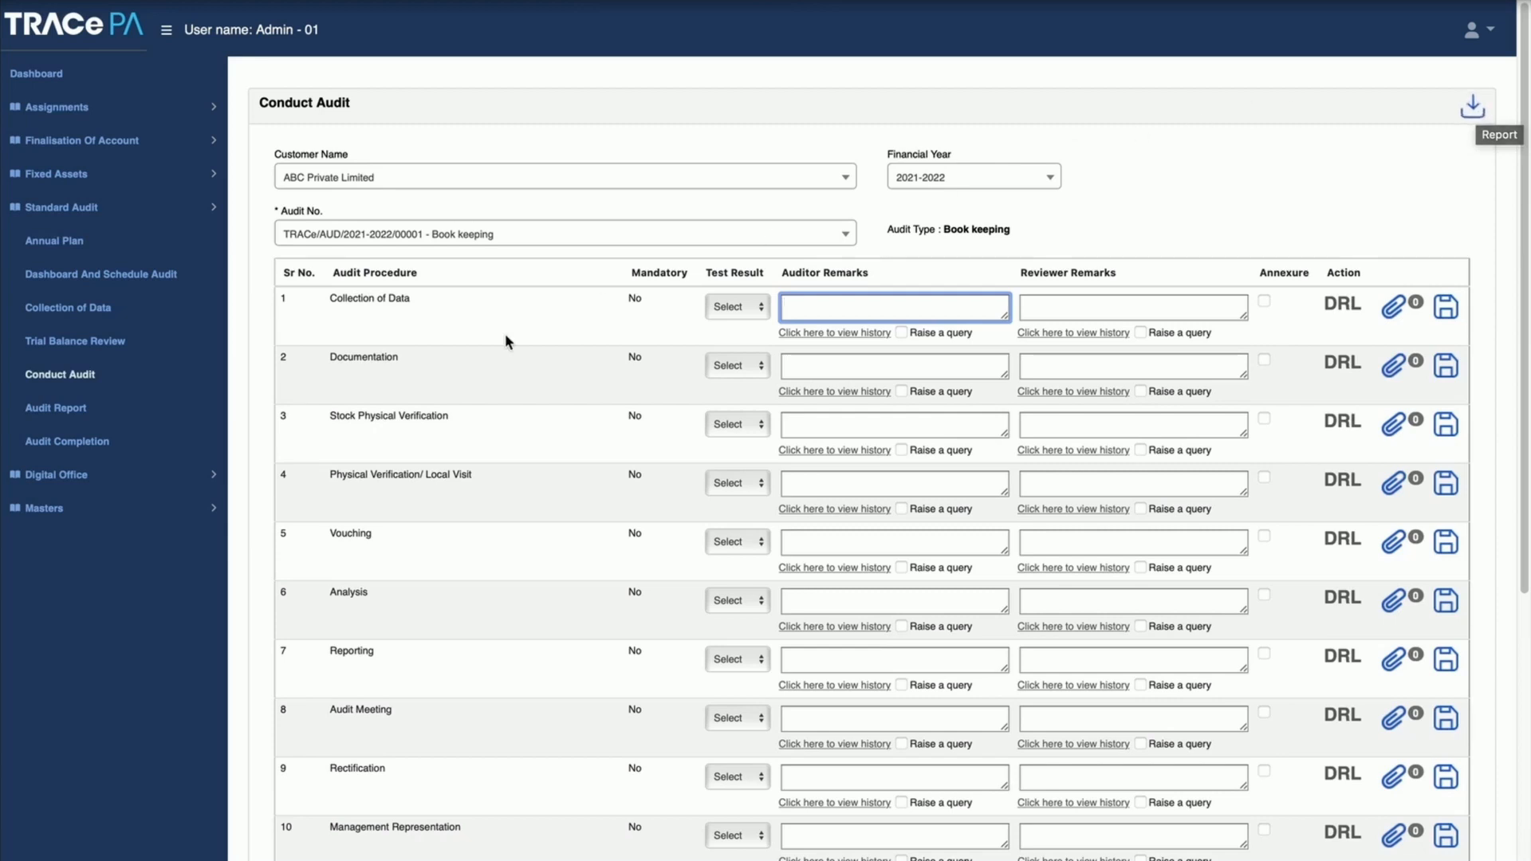
Step: Display ABC Private Limited's audit report content for the Audit Program – Balance Sheet Items audit, and view the Audit Completion page
{"action": "left_click", "coordinate": [66, 409]}
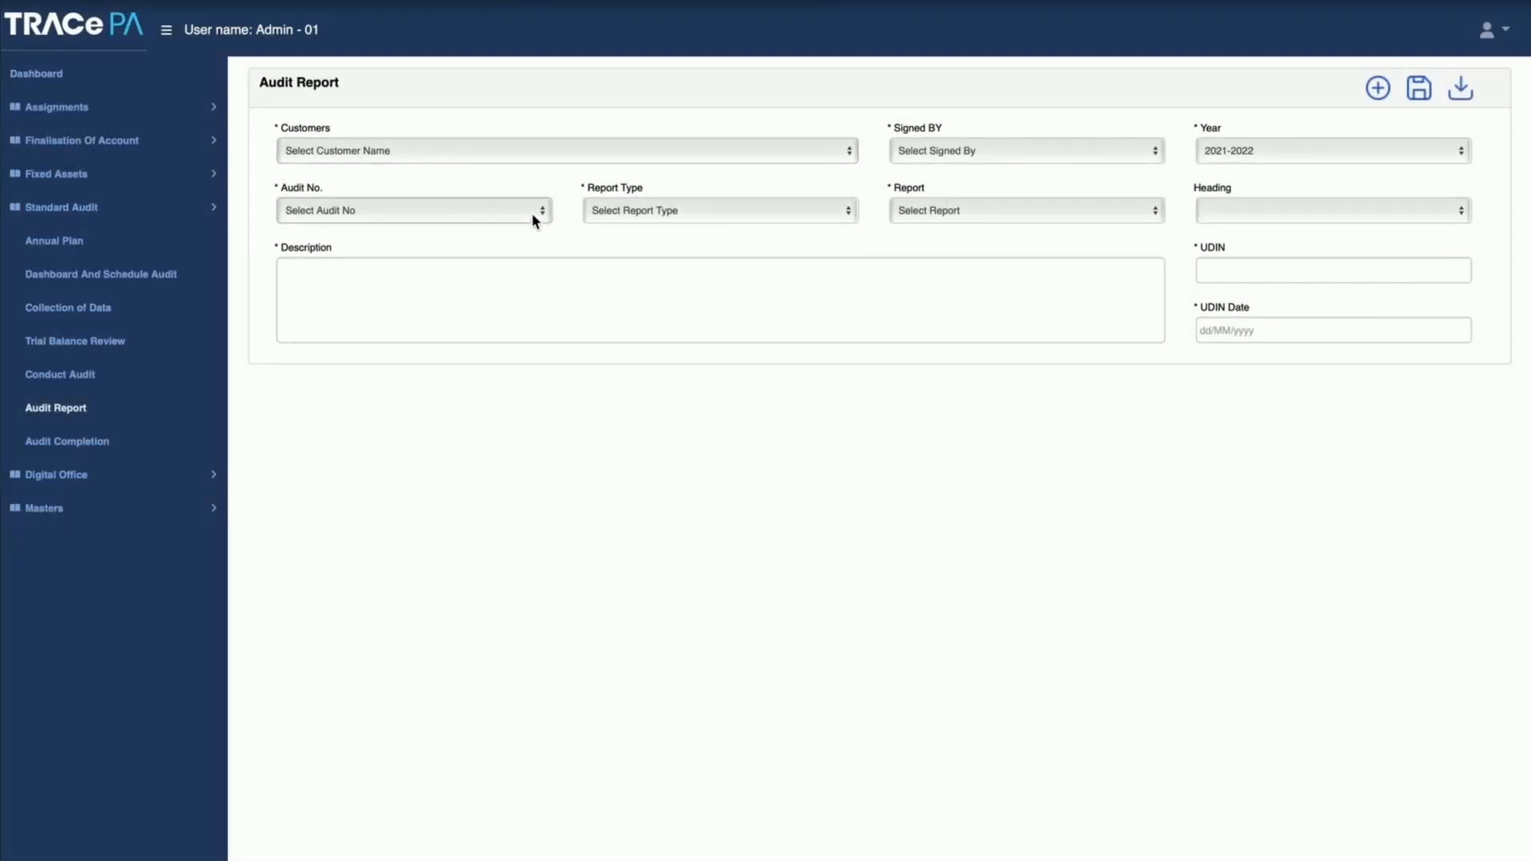
{"action": "left_click", "coordinate": [468, 147]}
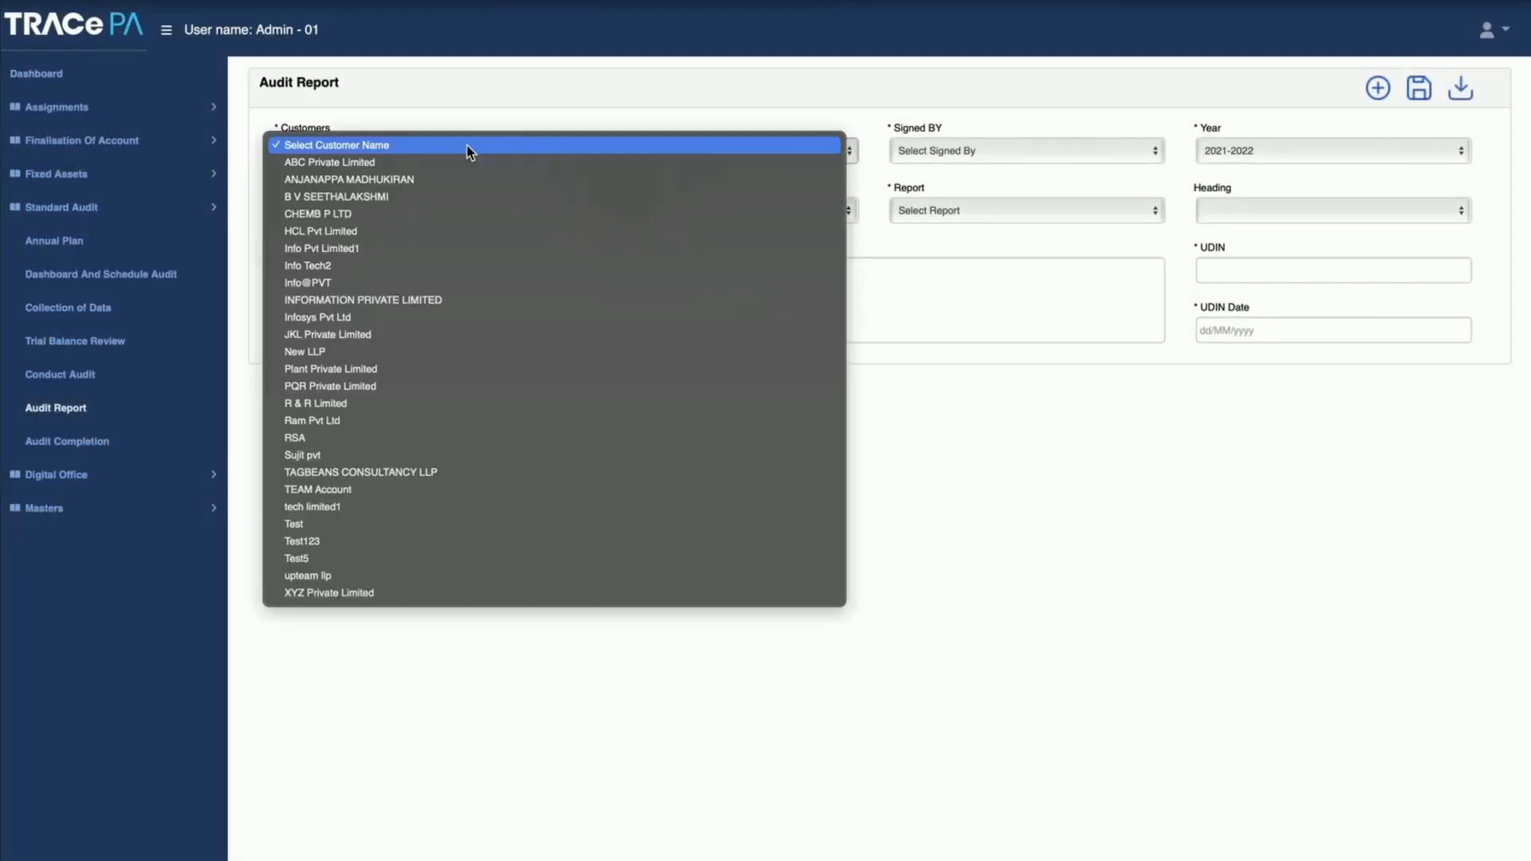
{"action": "left_click", "coordinate": [421, 162]}
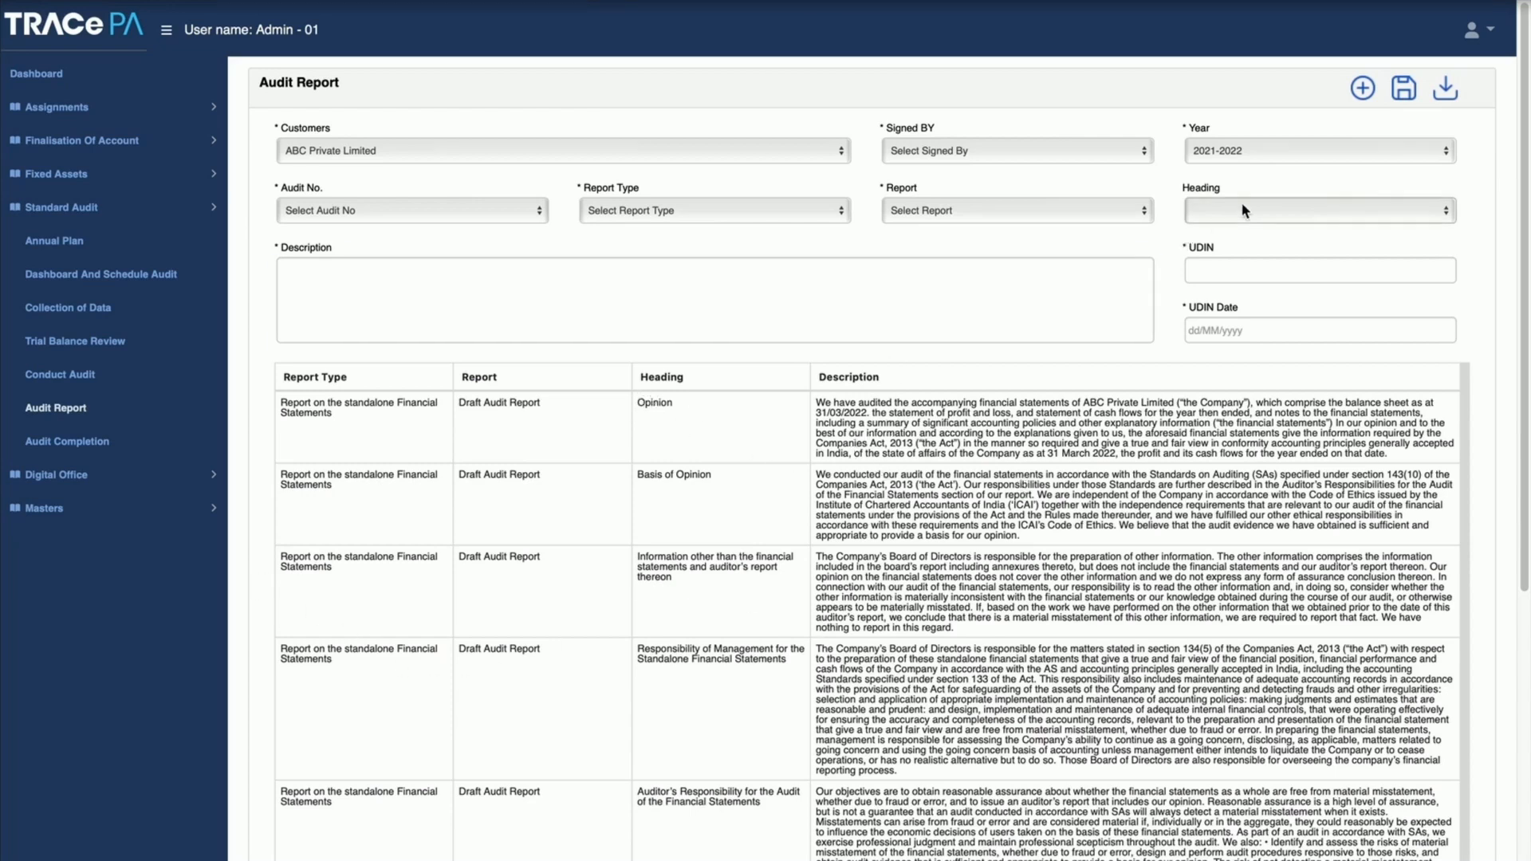
{"action": "left_click", "coordinate": [452, 212]}
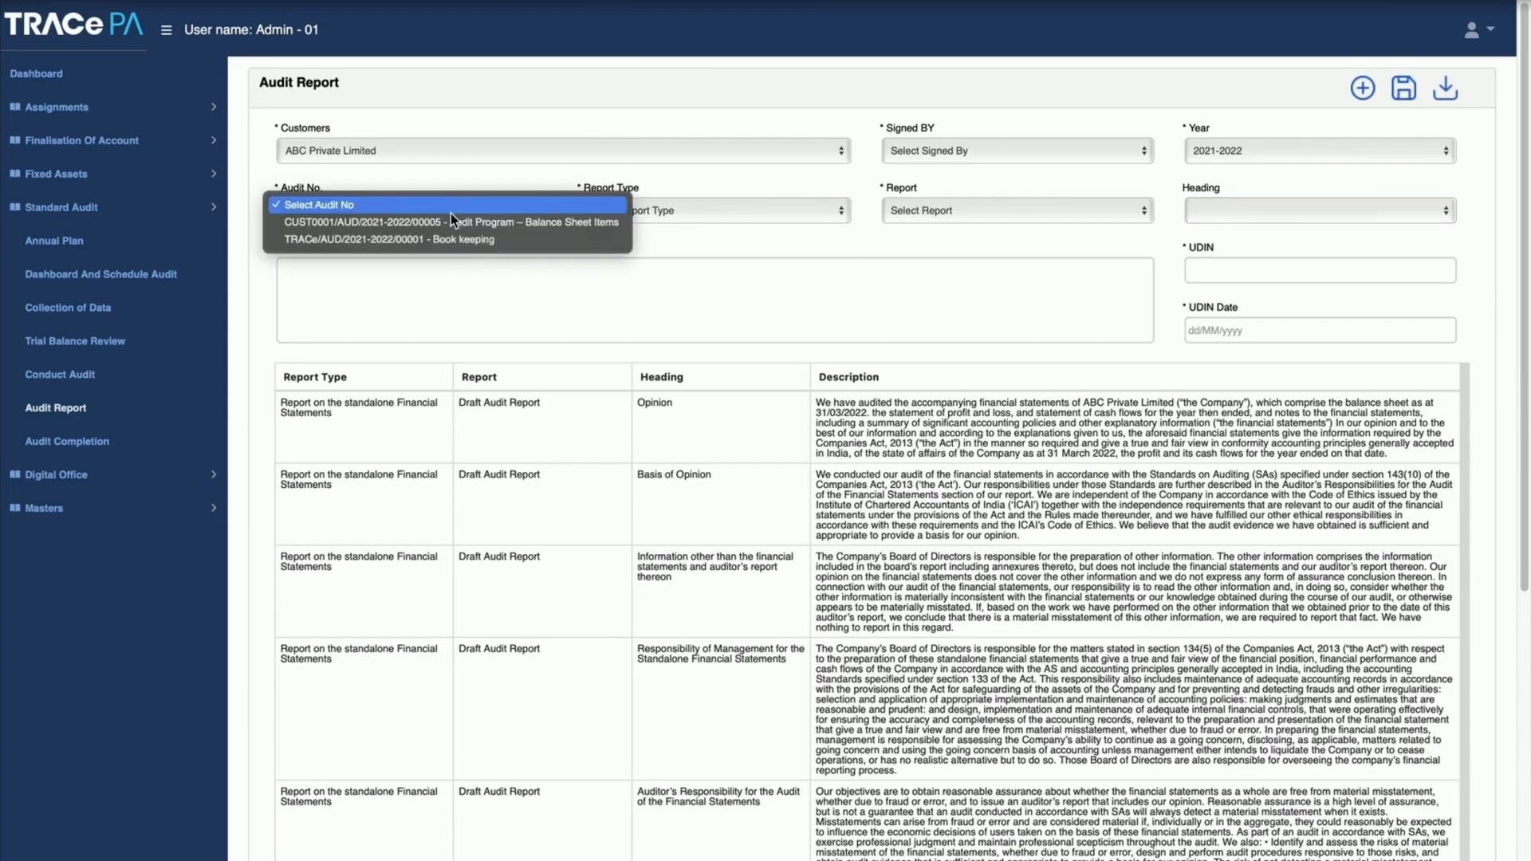
{"action": "left_click", "coordinate": [448, 227]}
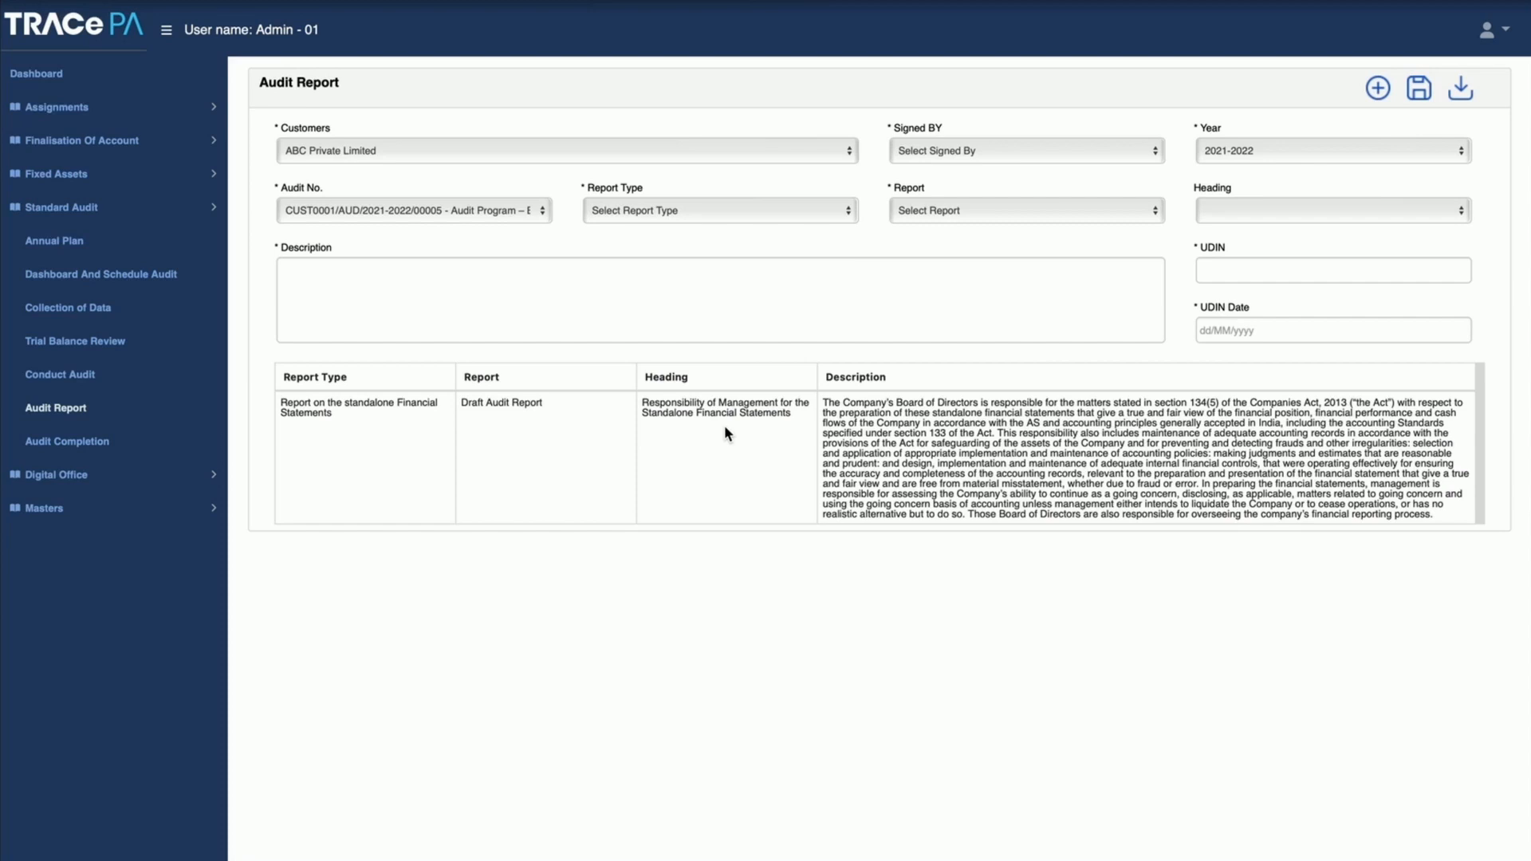
{"action": "left_click", "coordinate": [88, 445]}
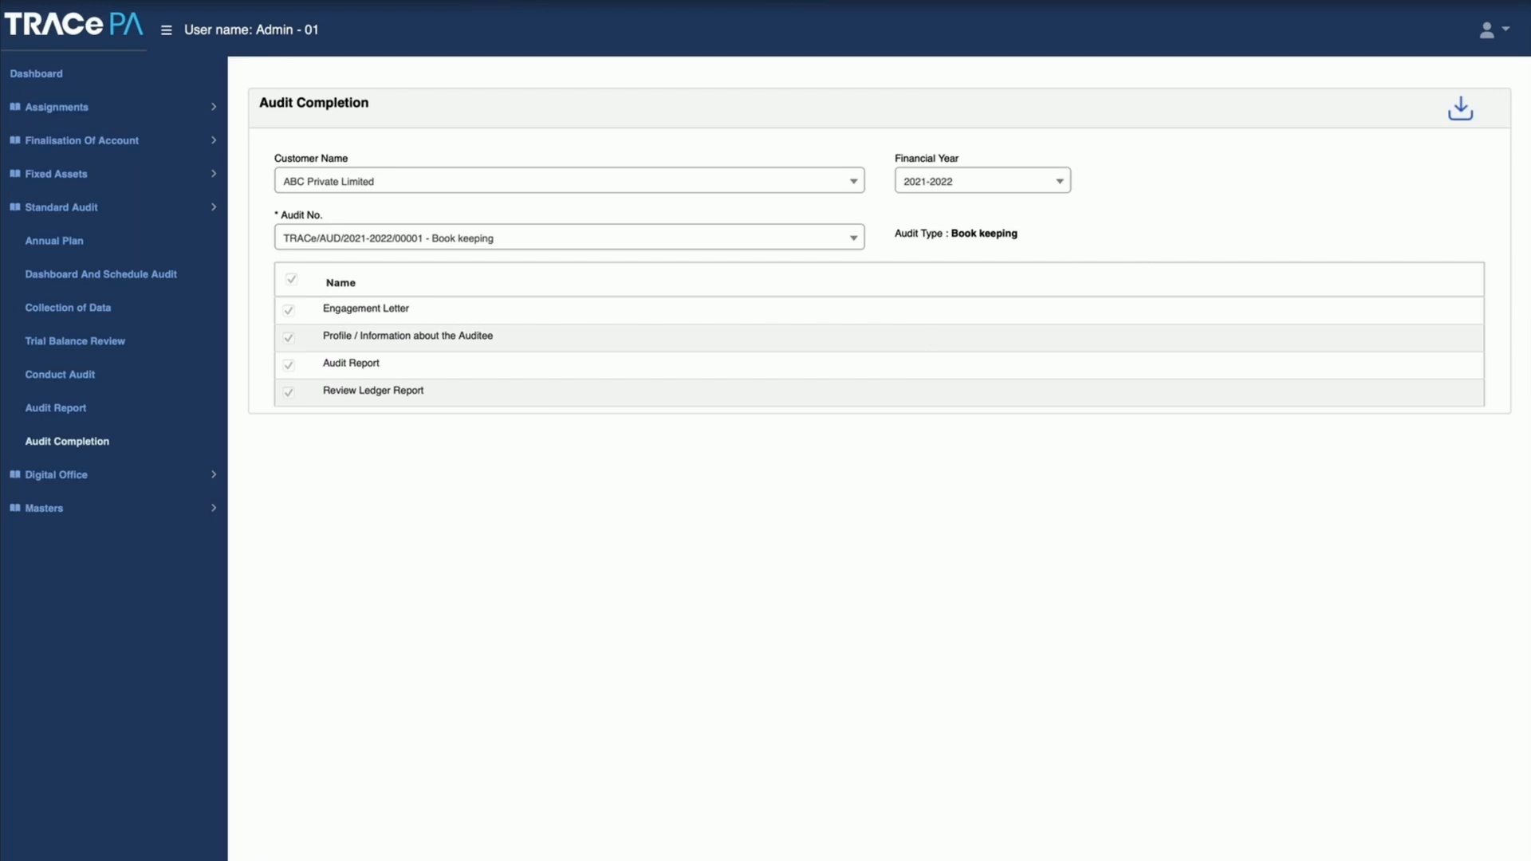
{"action": "mouse_move", "coordinate": [769, 846]}
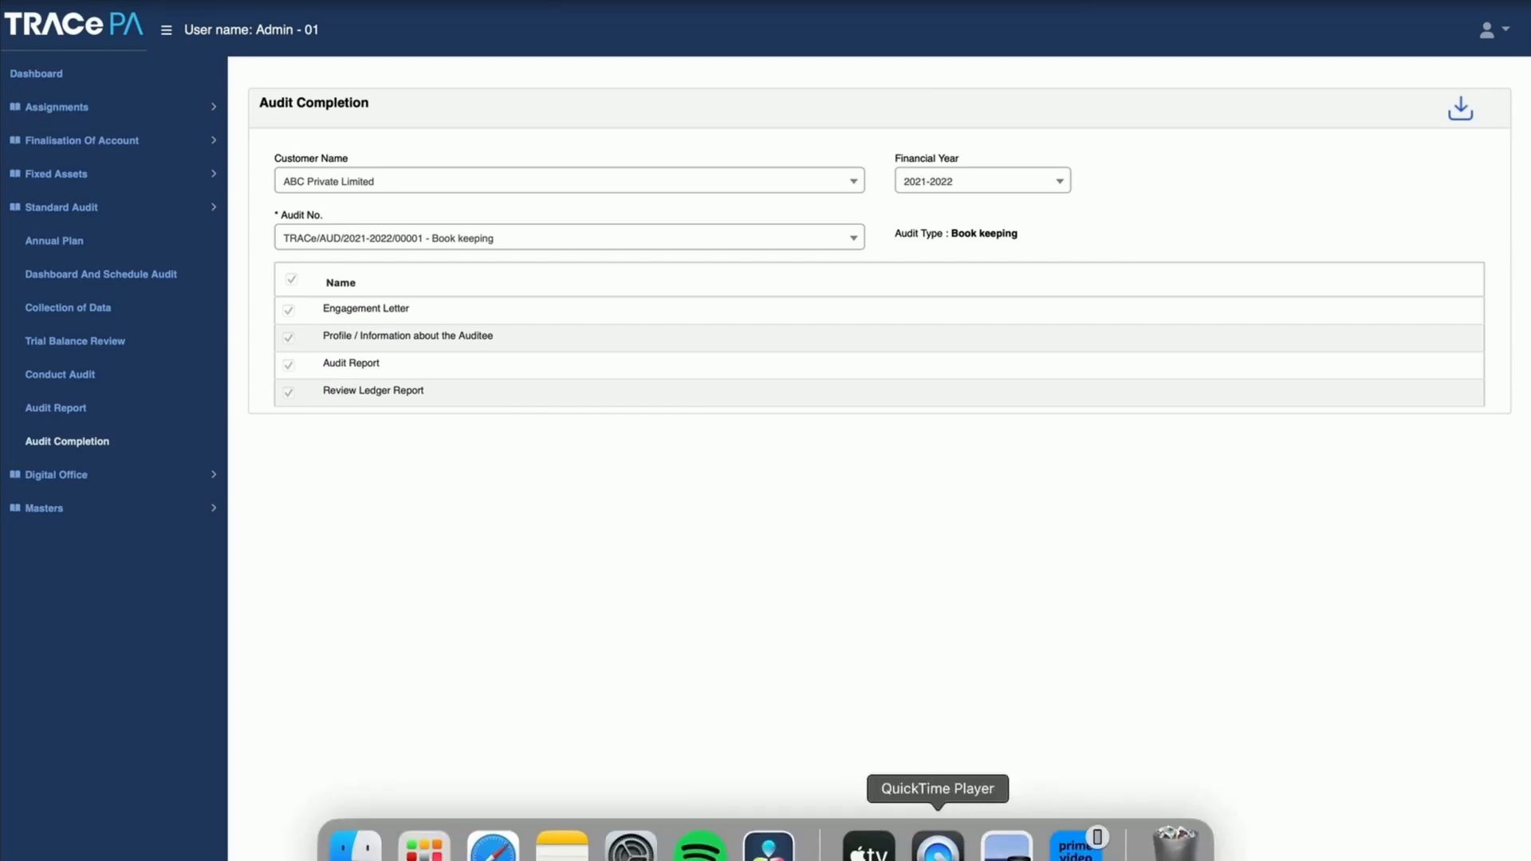
{"action": "left_click", "coordinate": [938, 854]}
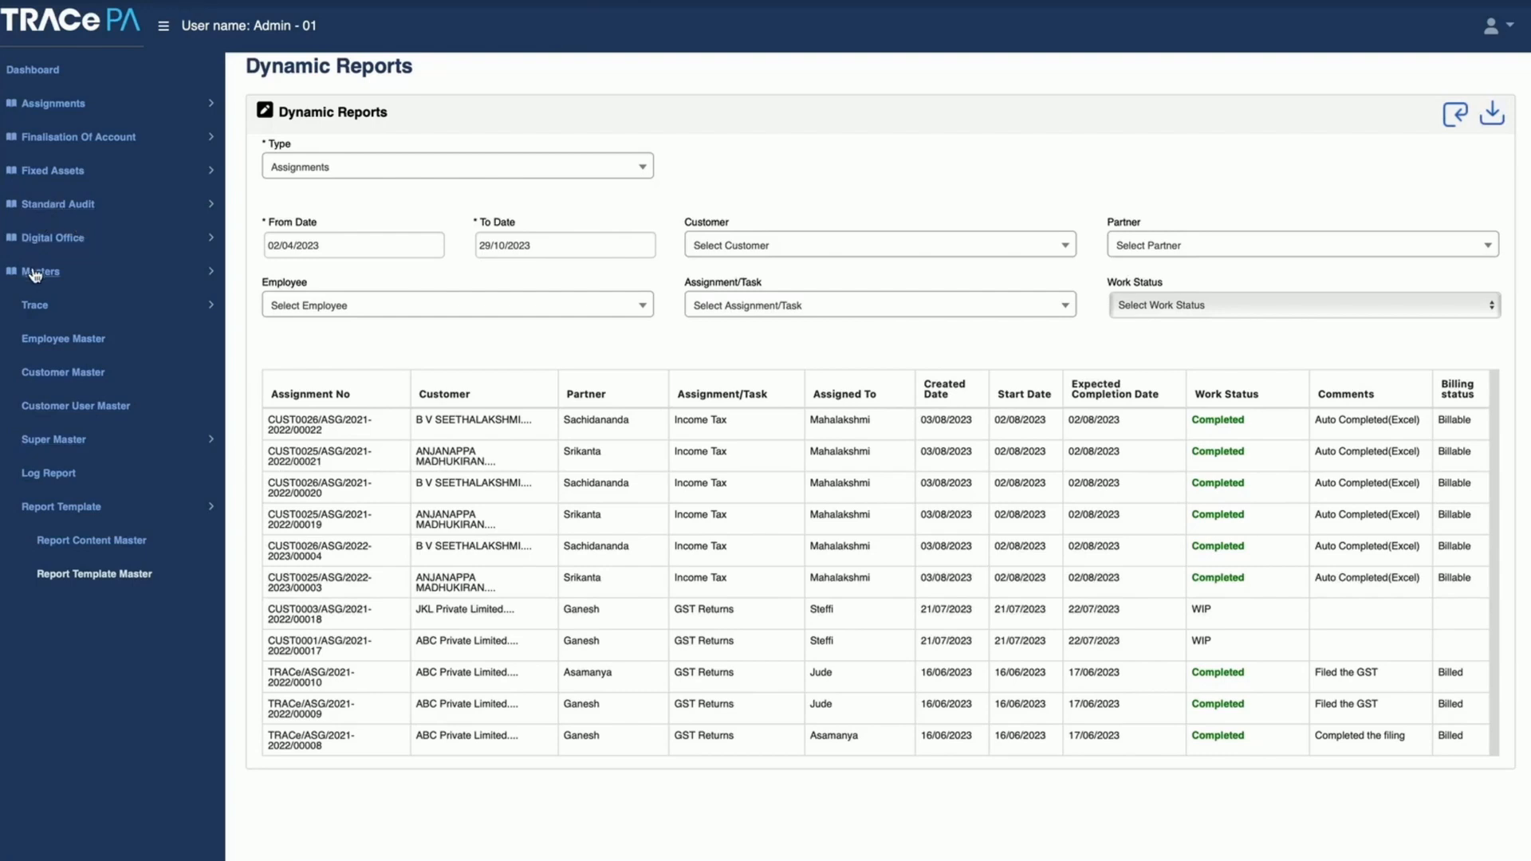
Step: Open the Fixed Assets Asset SetUp page and select ABC Private Limited as the customer
{"action": "left_click", "coordinate": [20, 272]}
{"action": "left_click", "coordinate": [59, 171]}
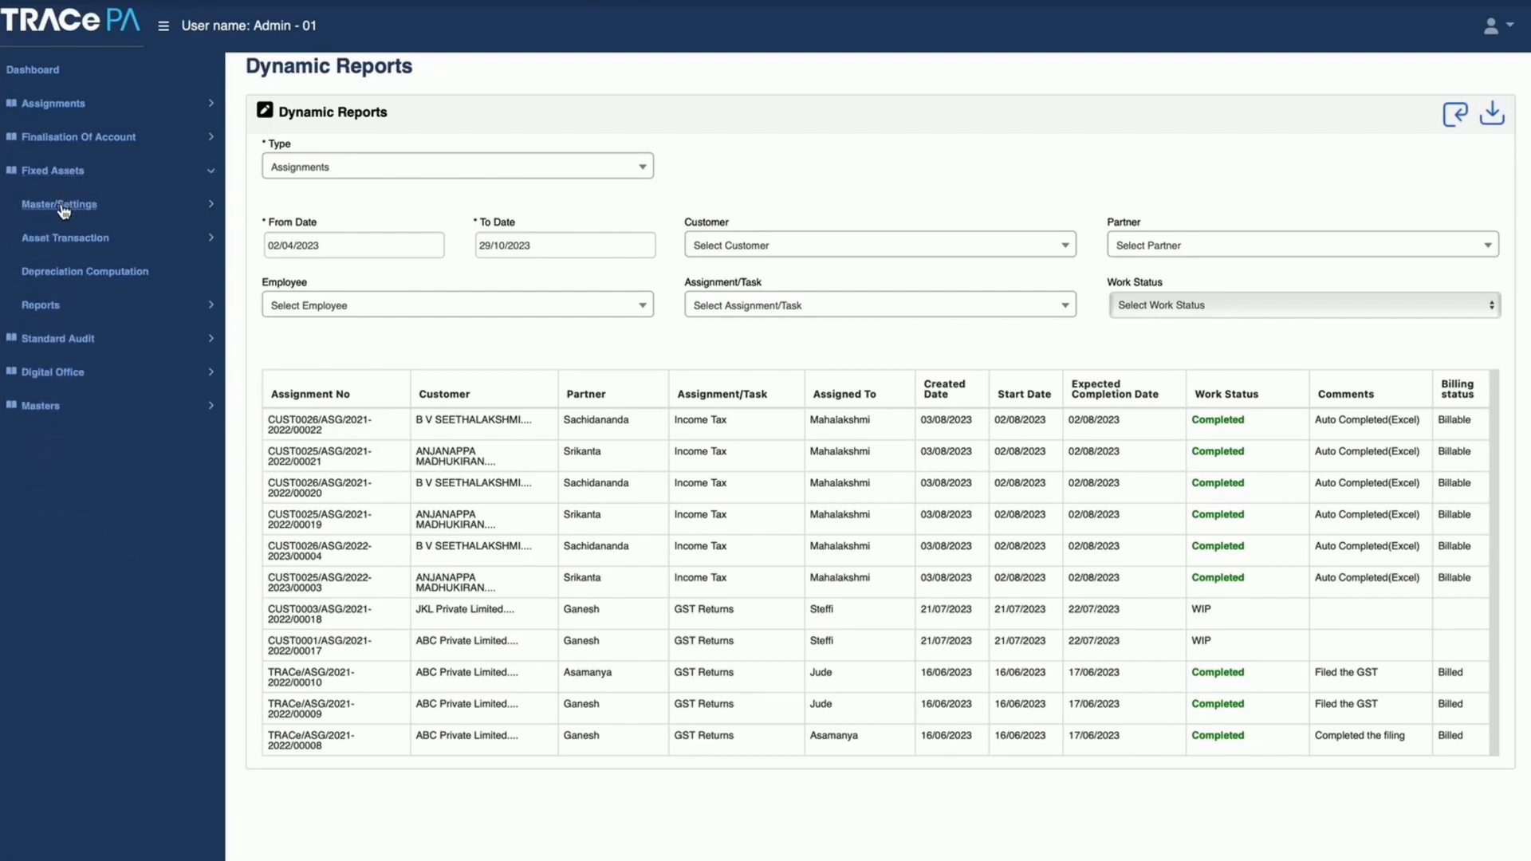
{"action": "left_click", "coordinate": [67, 207]}
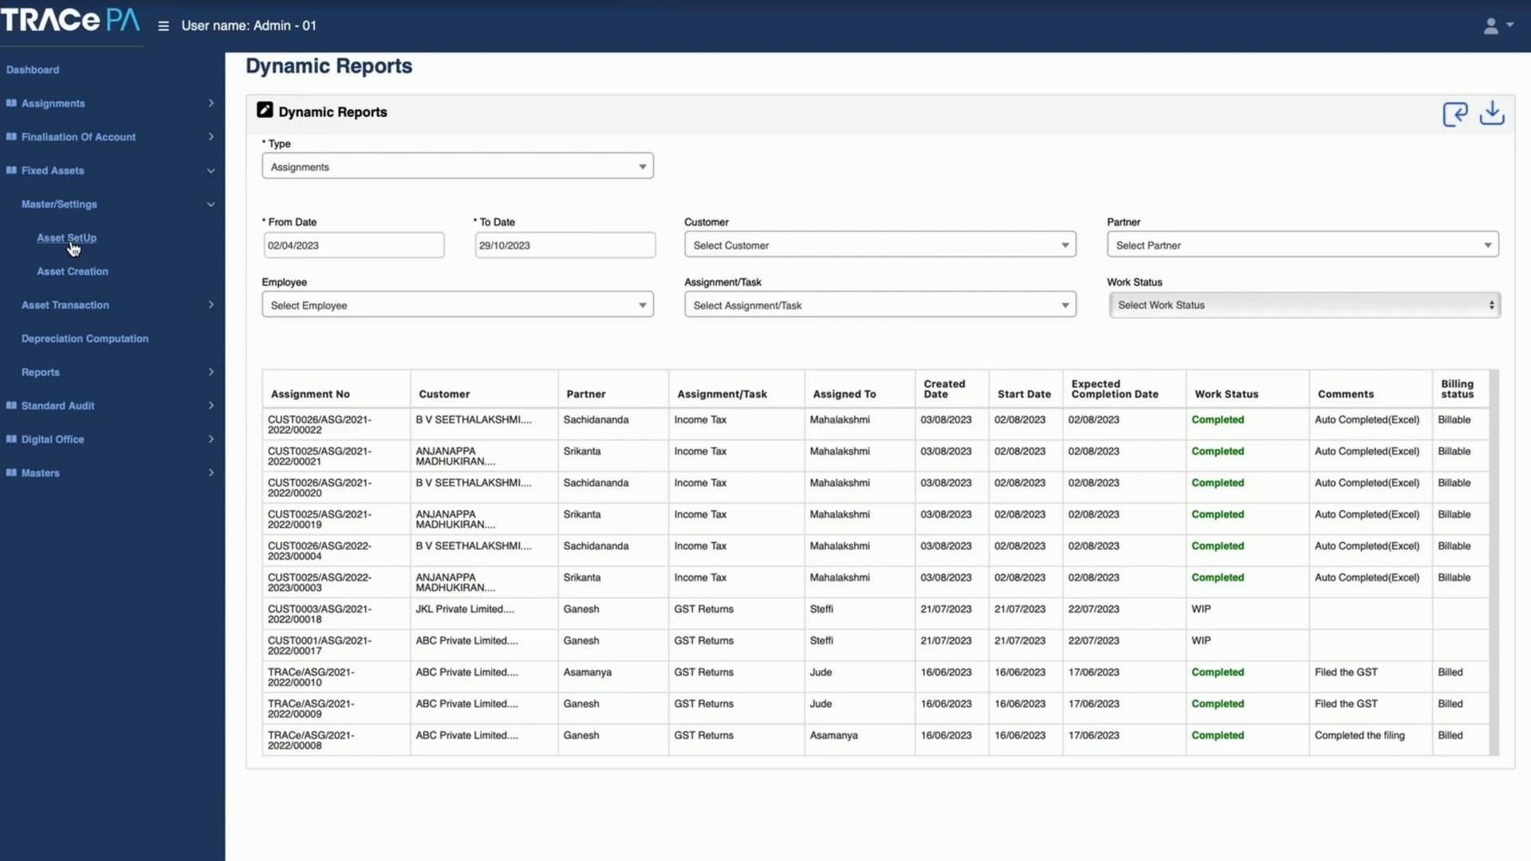
{"action": "left_click", "coordinate": [69, 239]}
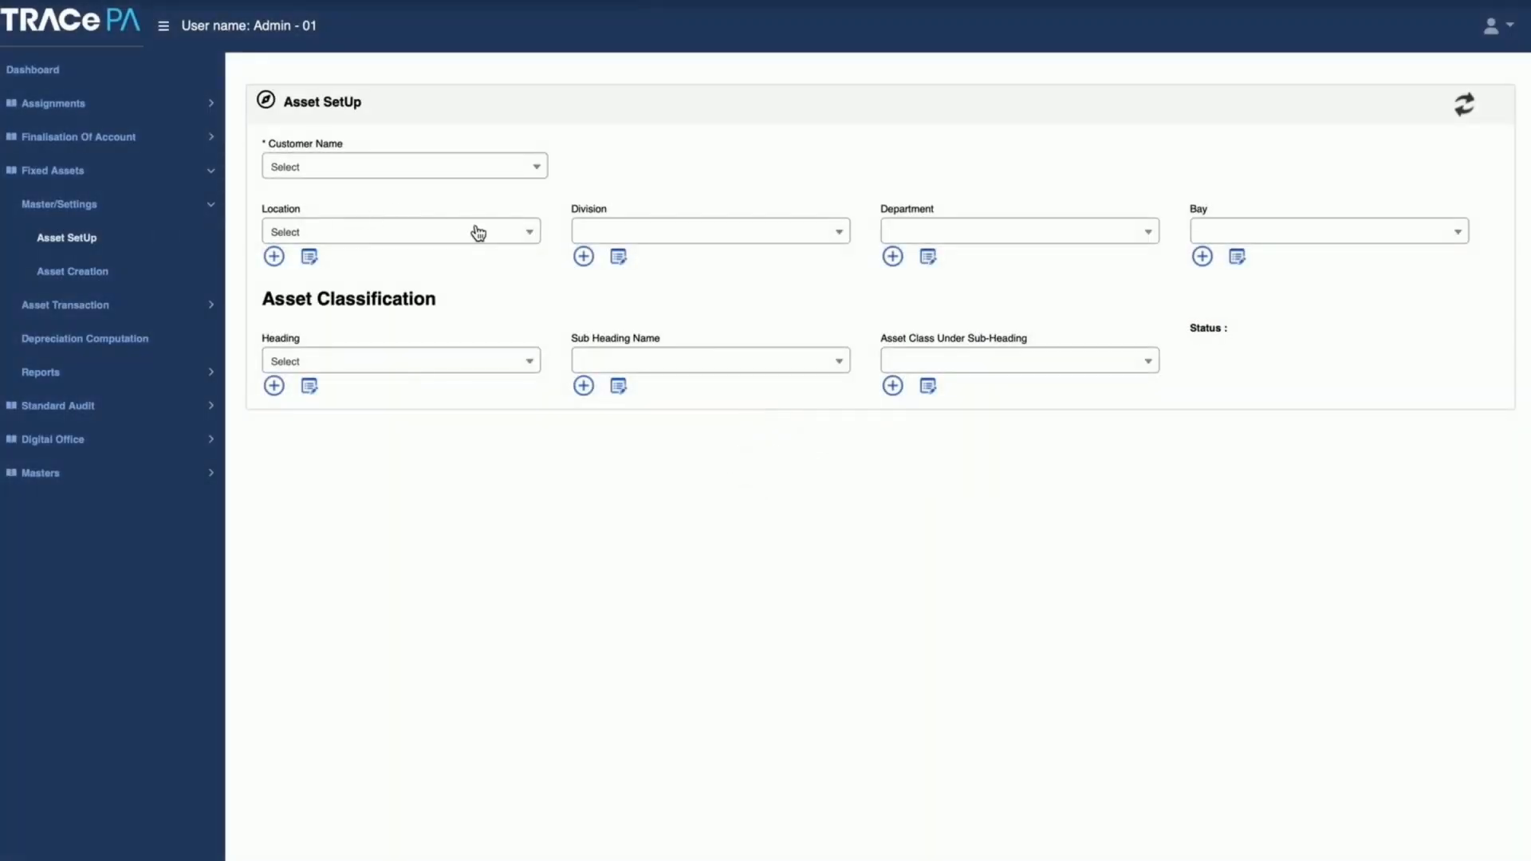
{"action": "left_click", "coordinate": [508, 167]}
{"action": "left_click", "coordinate": [393, 254]}
Step: Set the asset setup's location to Tumkur, the division to Division 1 and the department to Manufacturing
{"action": "left_click", "coordinate": [411, 239]}
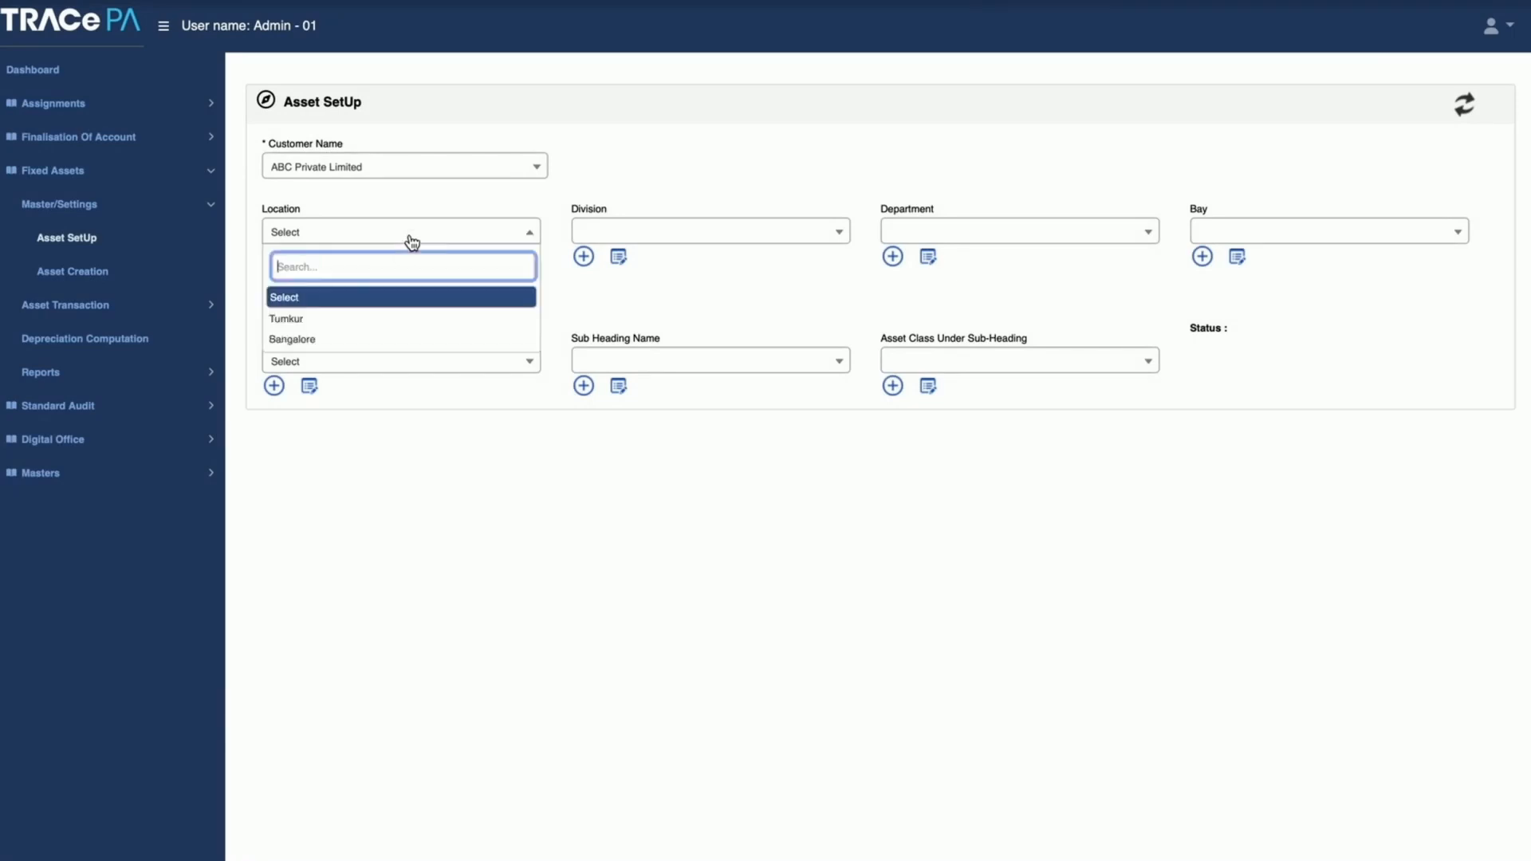
{"action": "left_click", "coordinate": [368, 320]}
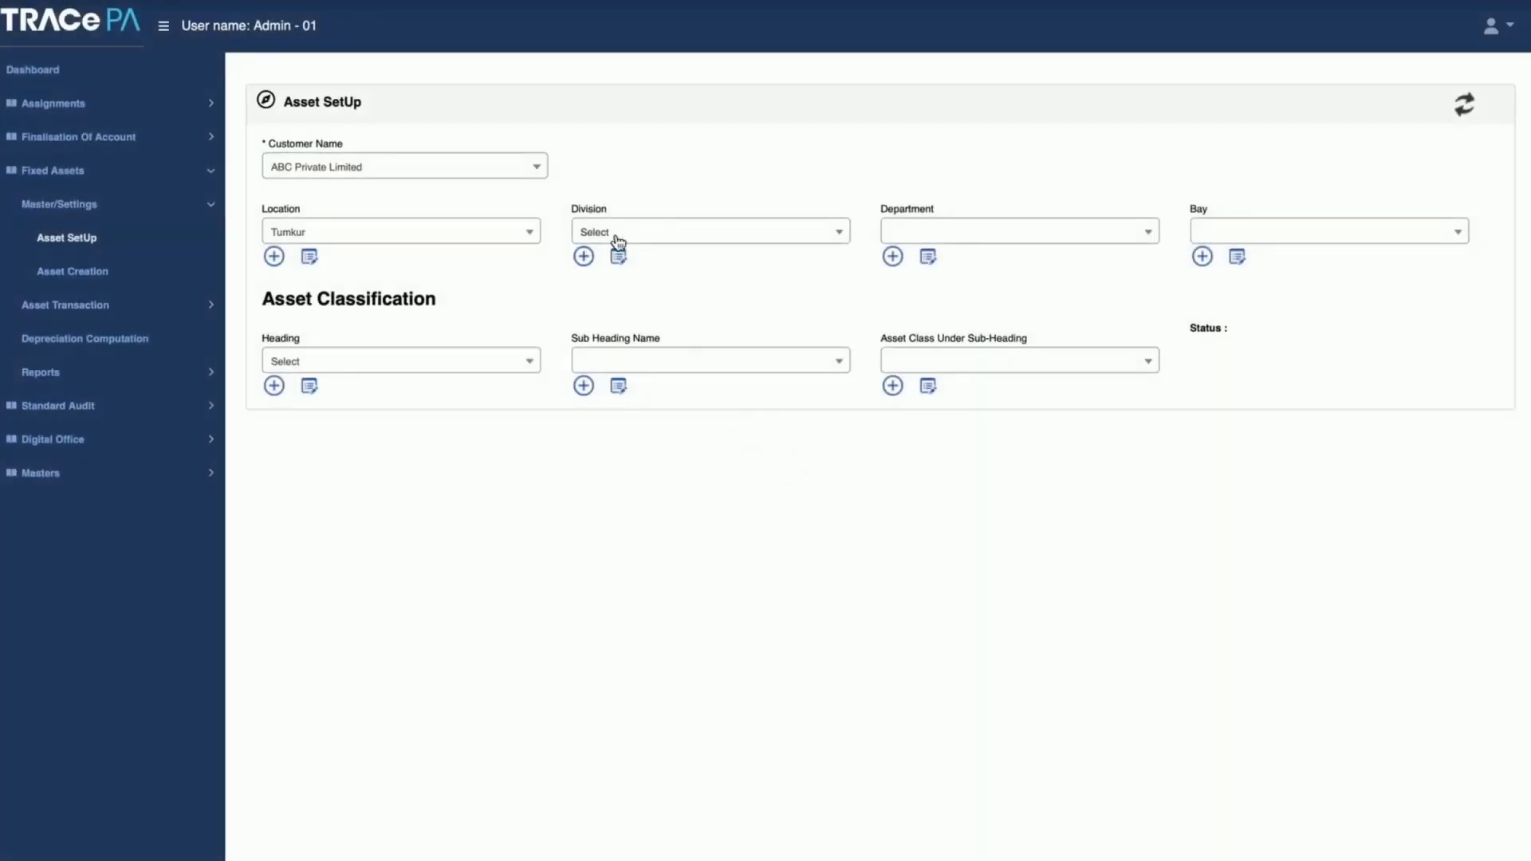
{"action": "left_click", "coordinate": [666, 233]}
{"action": "left_click", "coordinate": [663, 318]}
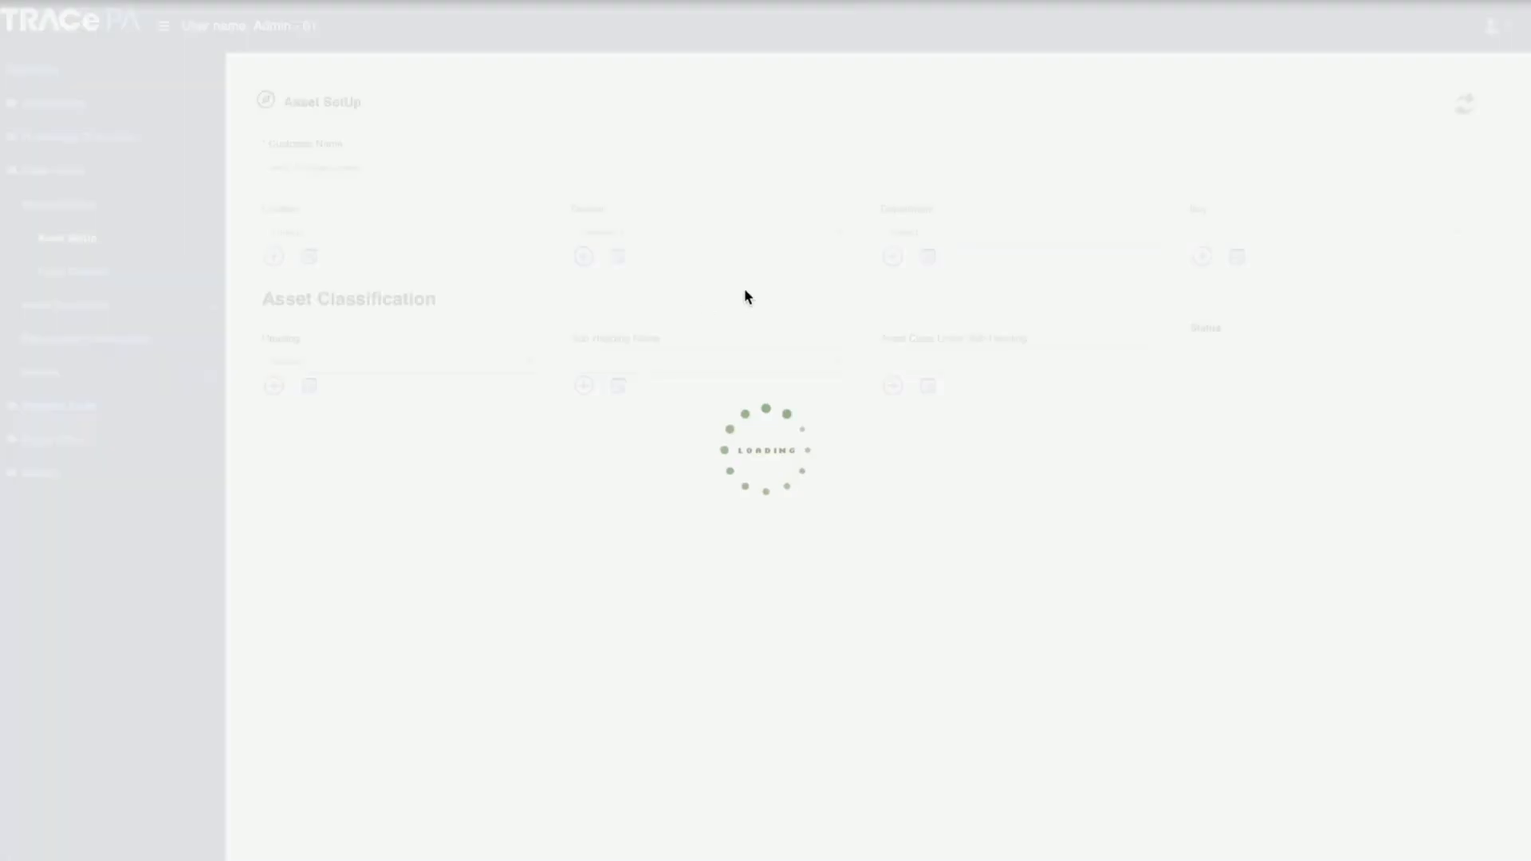
{"action": "left_click", "coordinate": [974, 233]}
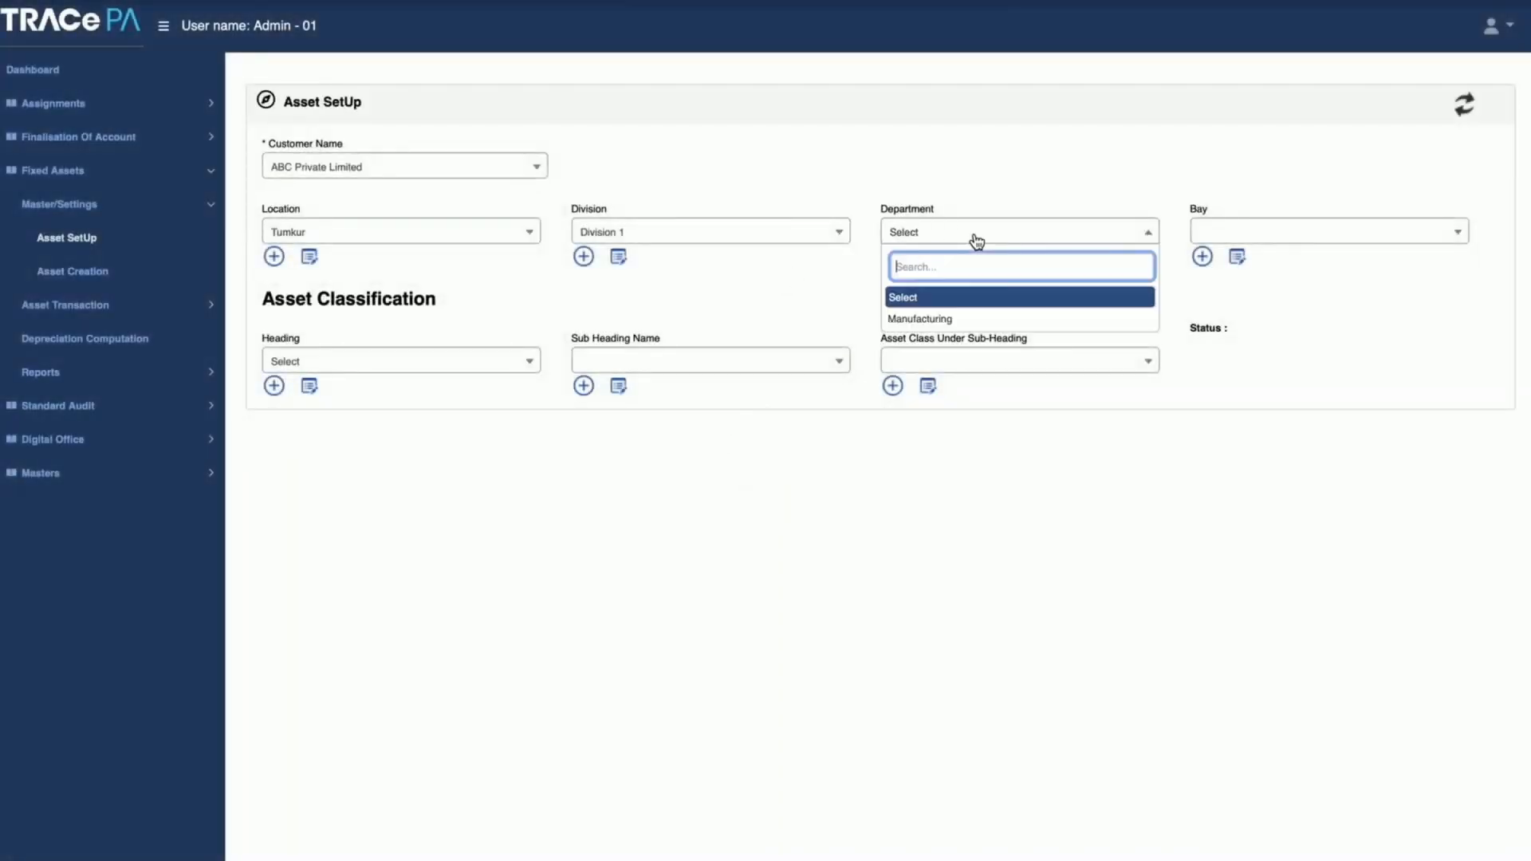
{"action": "left_click", "coordinate": [967, 320]}
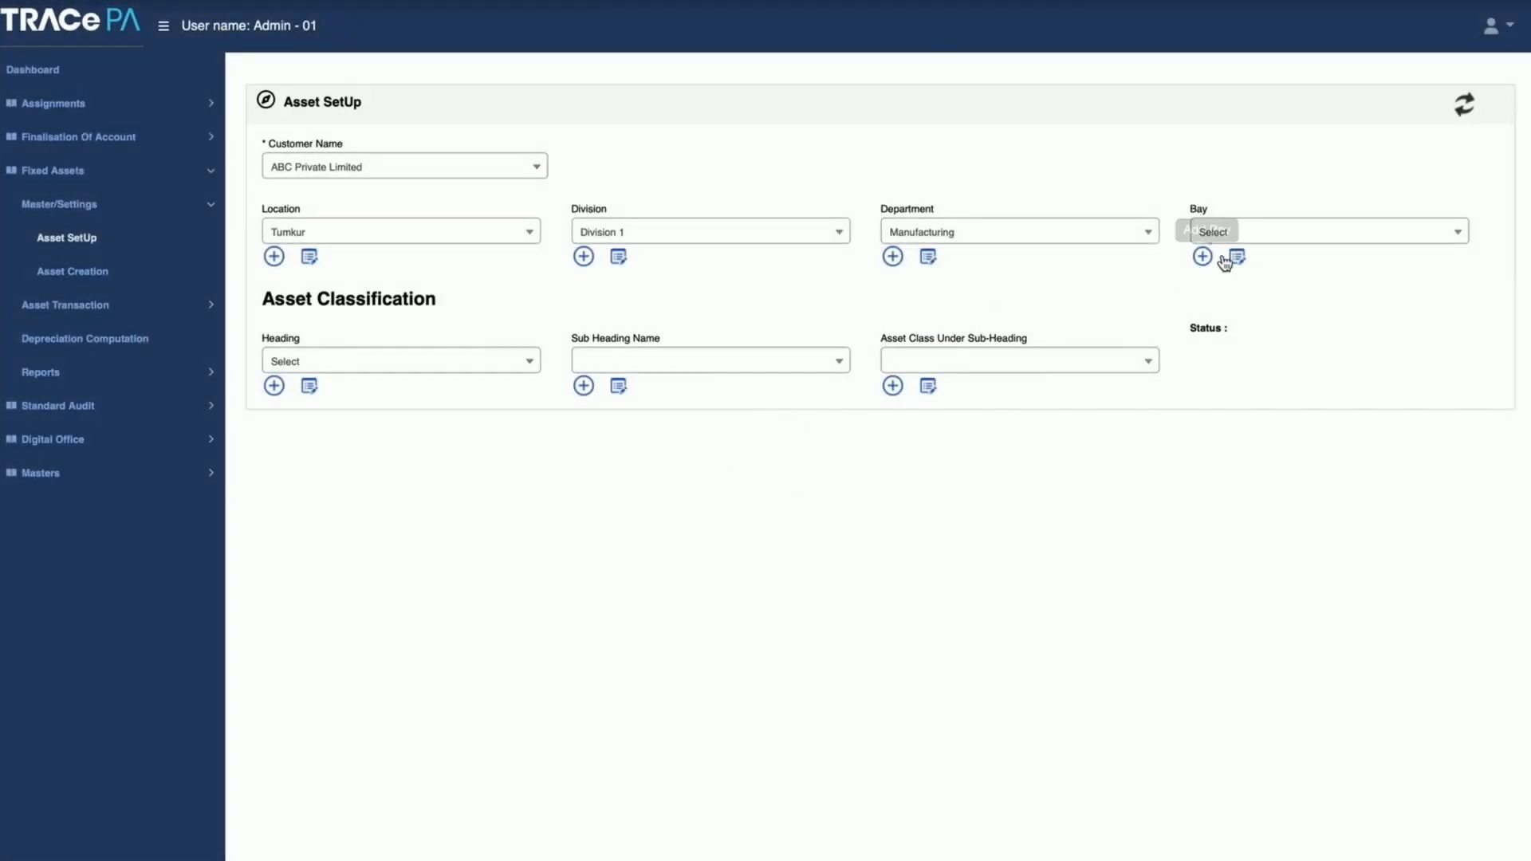
Step: Set the asset setup's bay to Bay 1, and its heading, sub-heading and asset class to FACTORY BUILDING
{"action": "left_click", "coordinate": [1274, 232]}
{"action": "left_click", "coordinate": [1258, 321]}
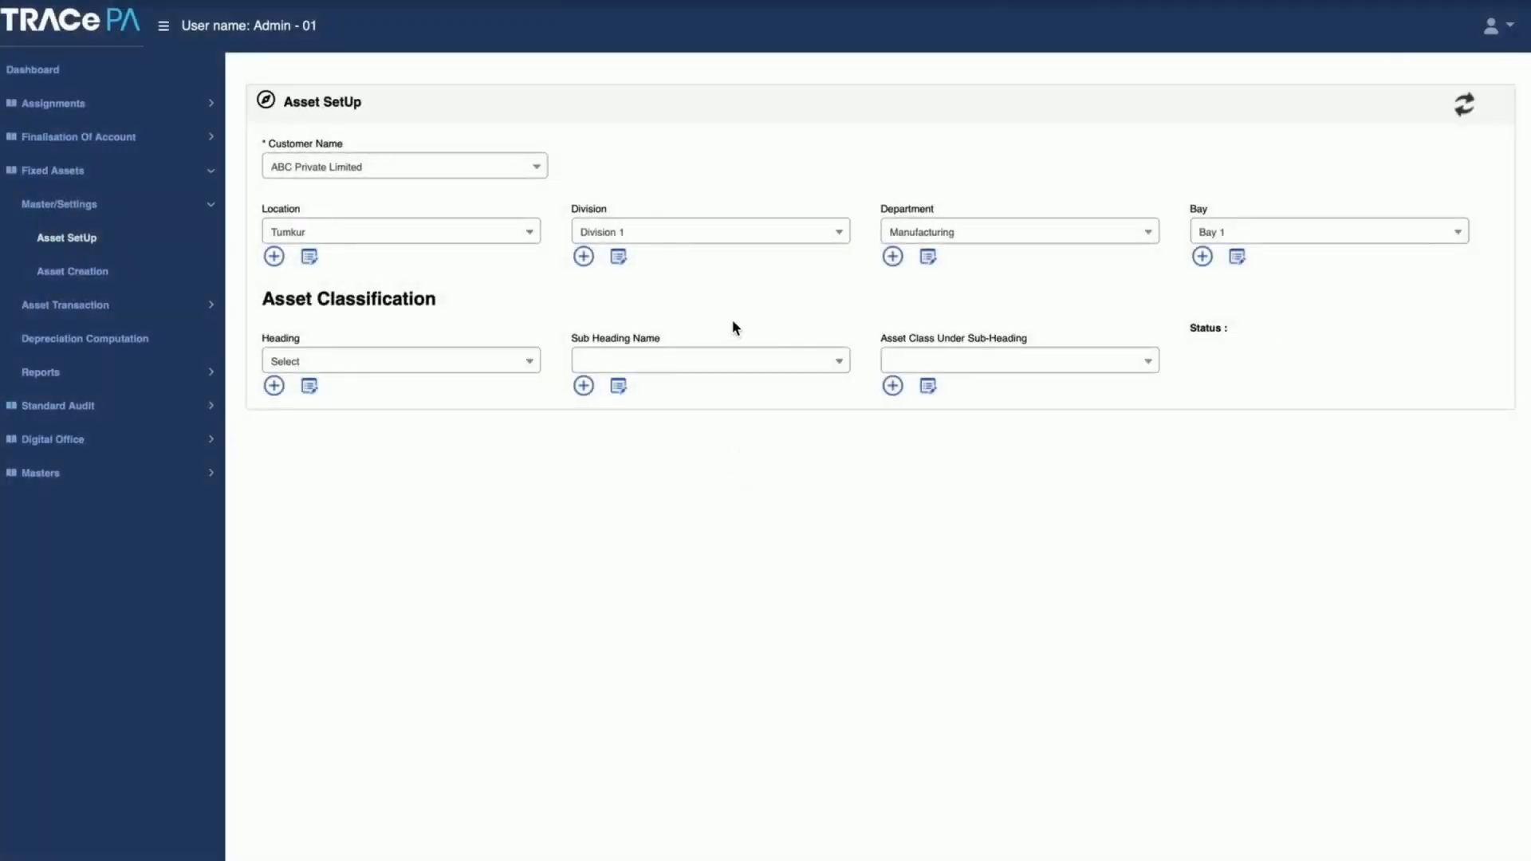
{"action": "left_click", "coordinate": [473, 370]}
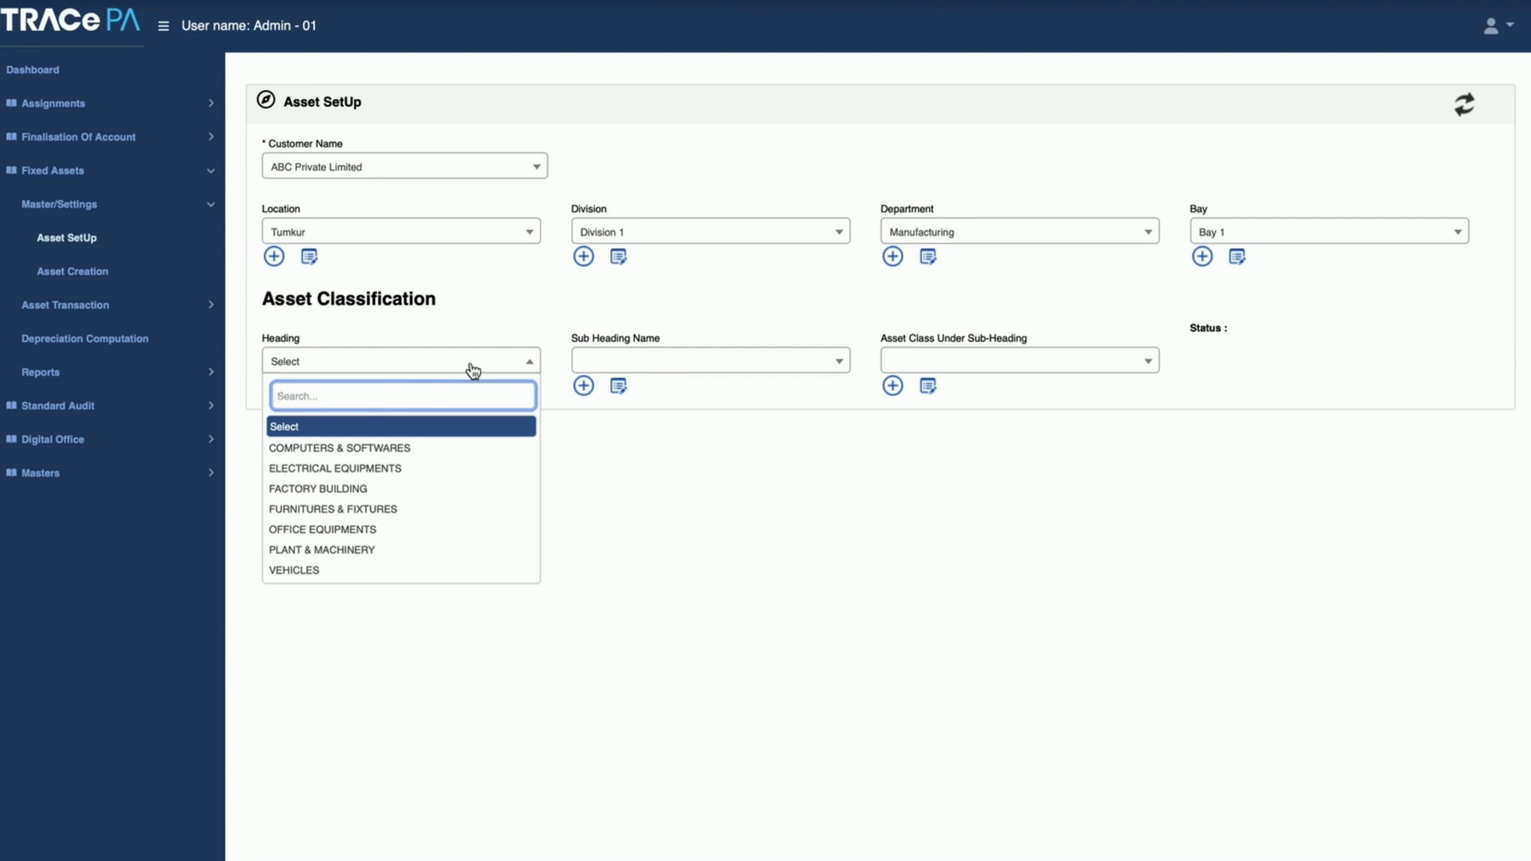
{"action": "left_click", "coordinate": [411, 492]}
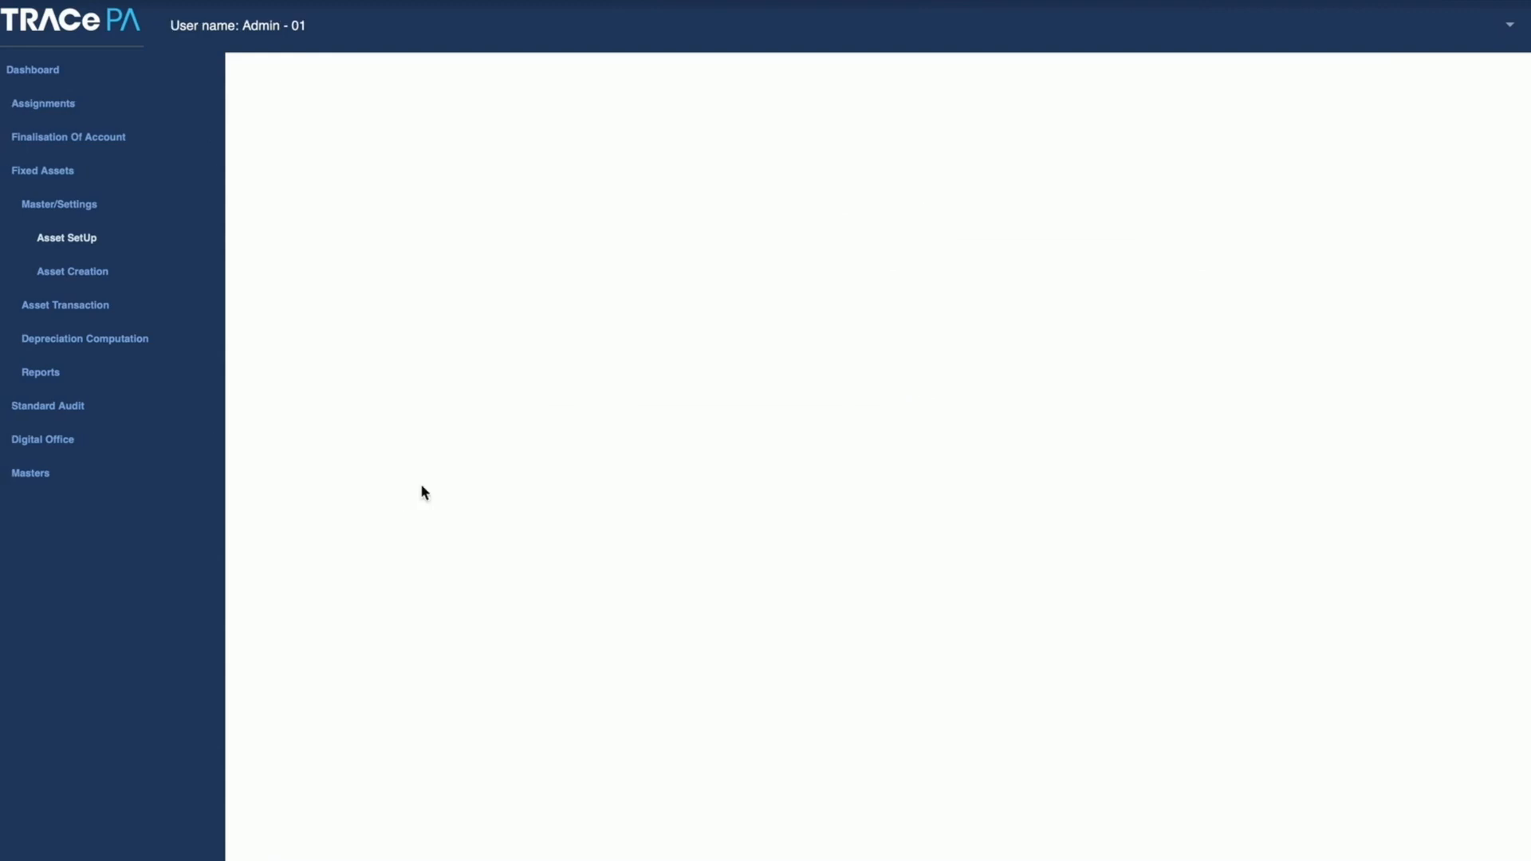
{"action": "left_click", "coordinate": [682, 369]}
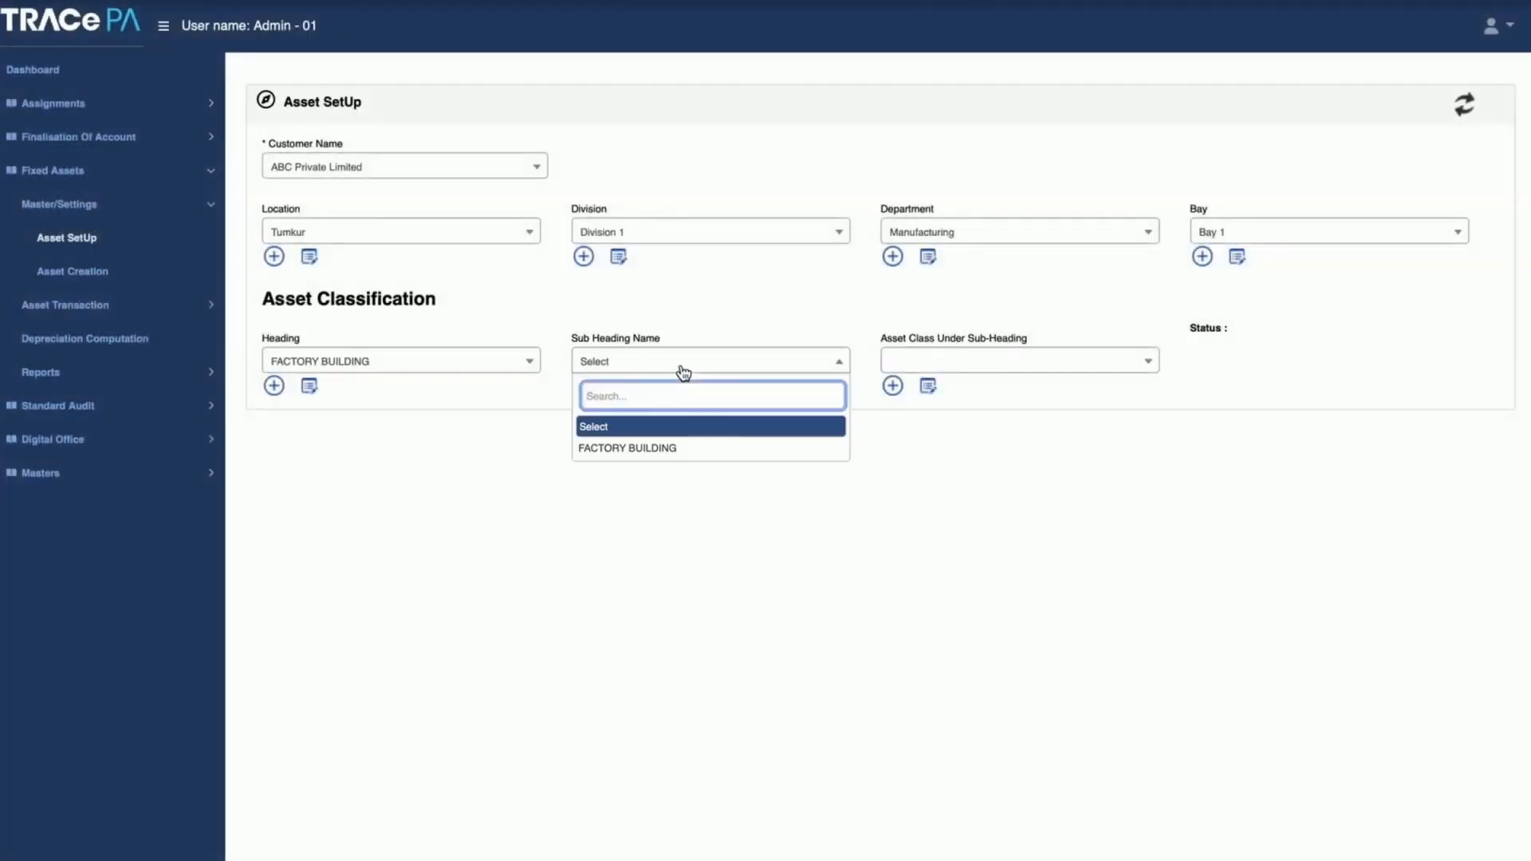
{"action": "left_click", "coordinate": [677, 448]}
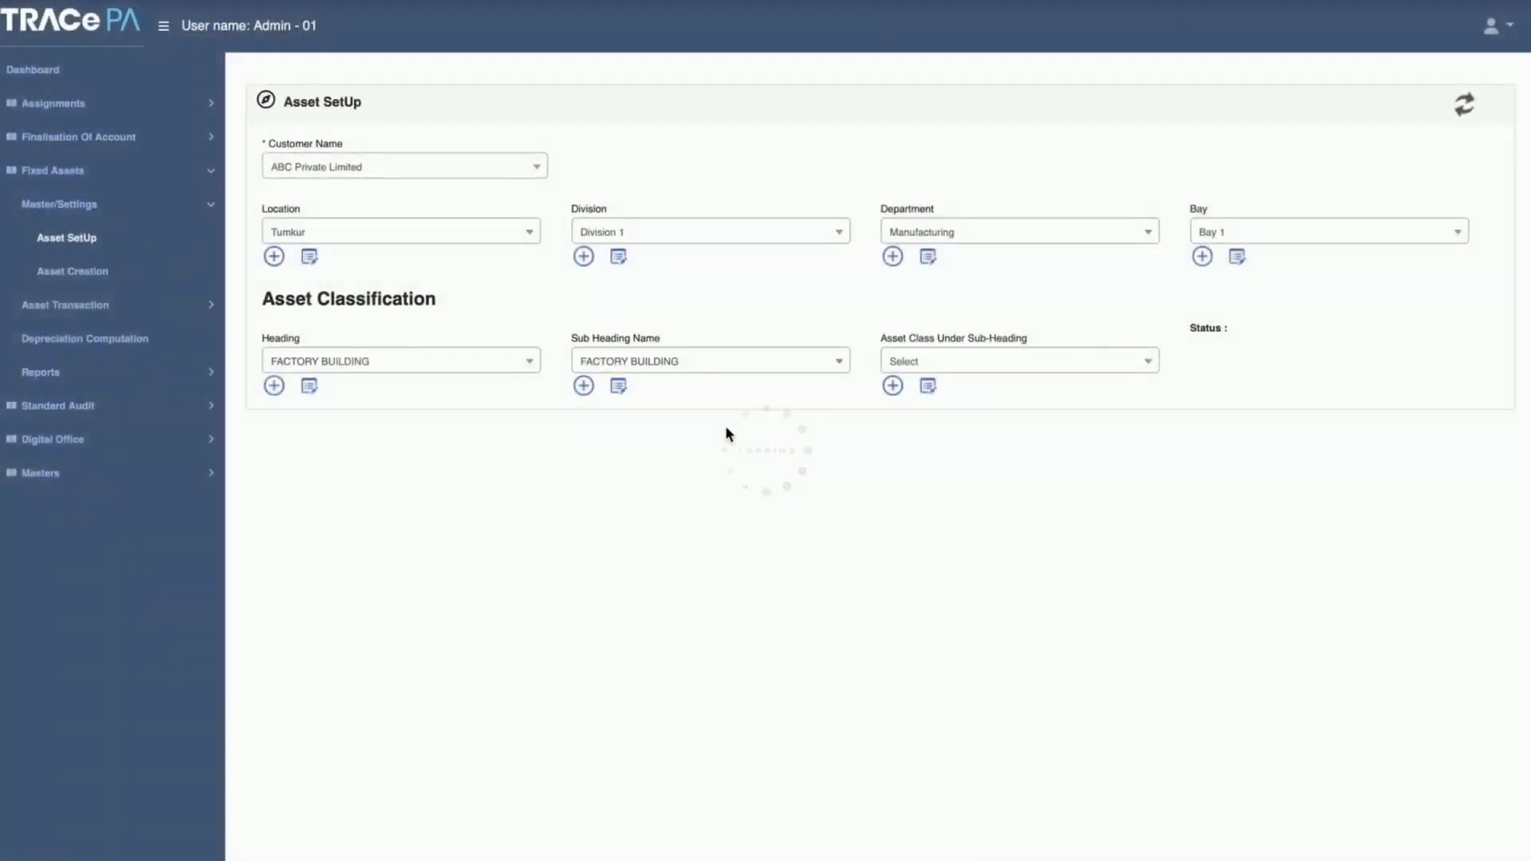
{"action": "left_click", "coordinate": [996, 367]}
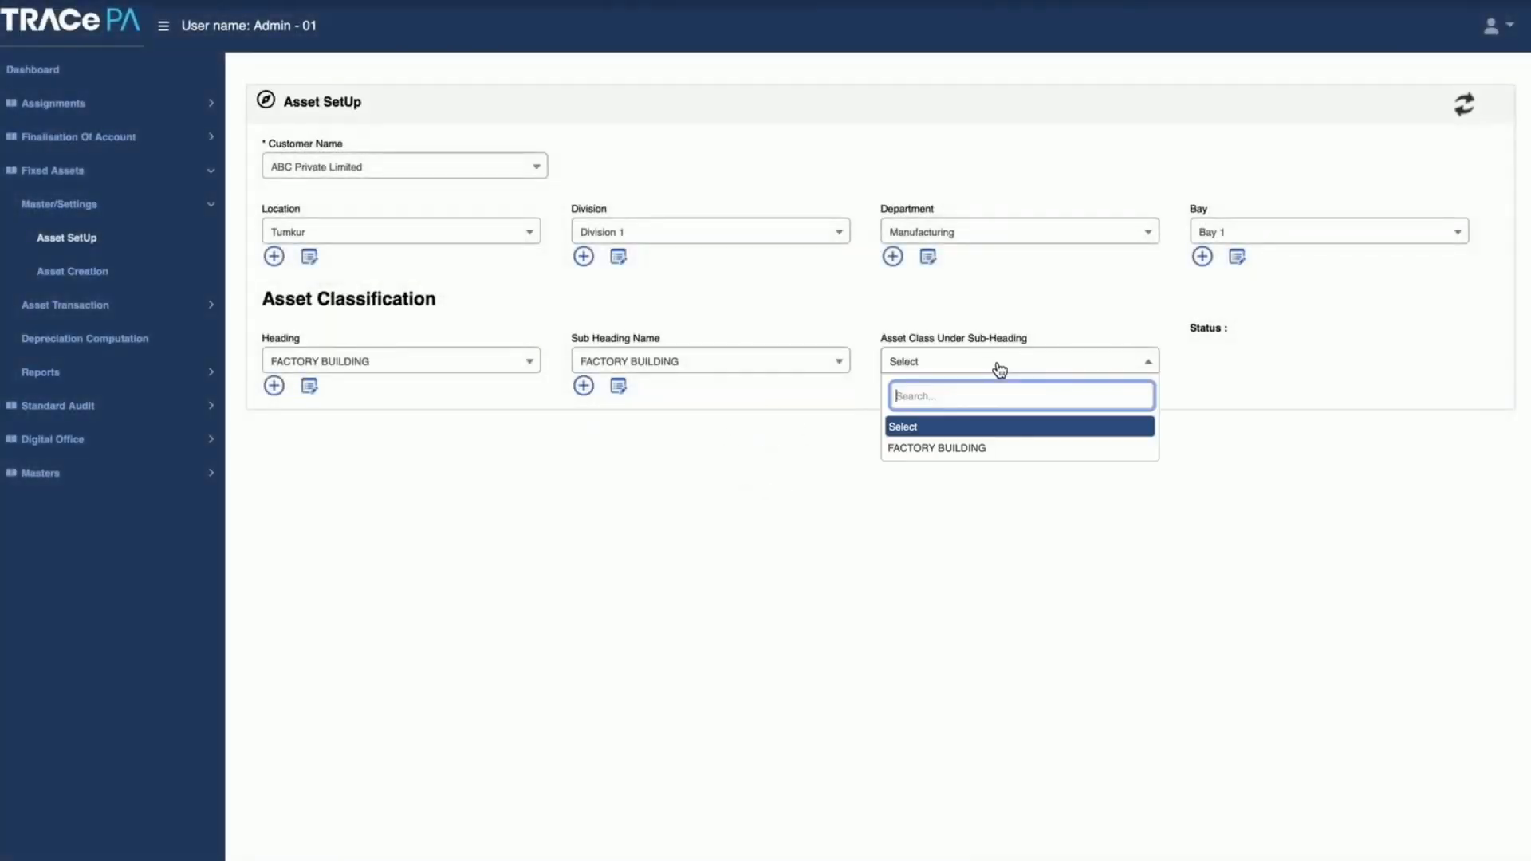
{"action": "left_click", "coordinate": [987, 448]}
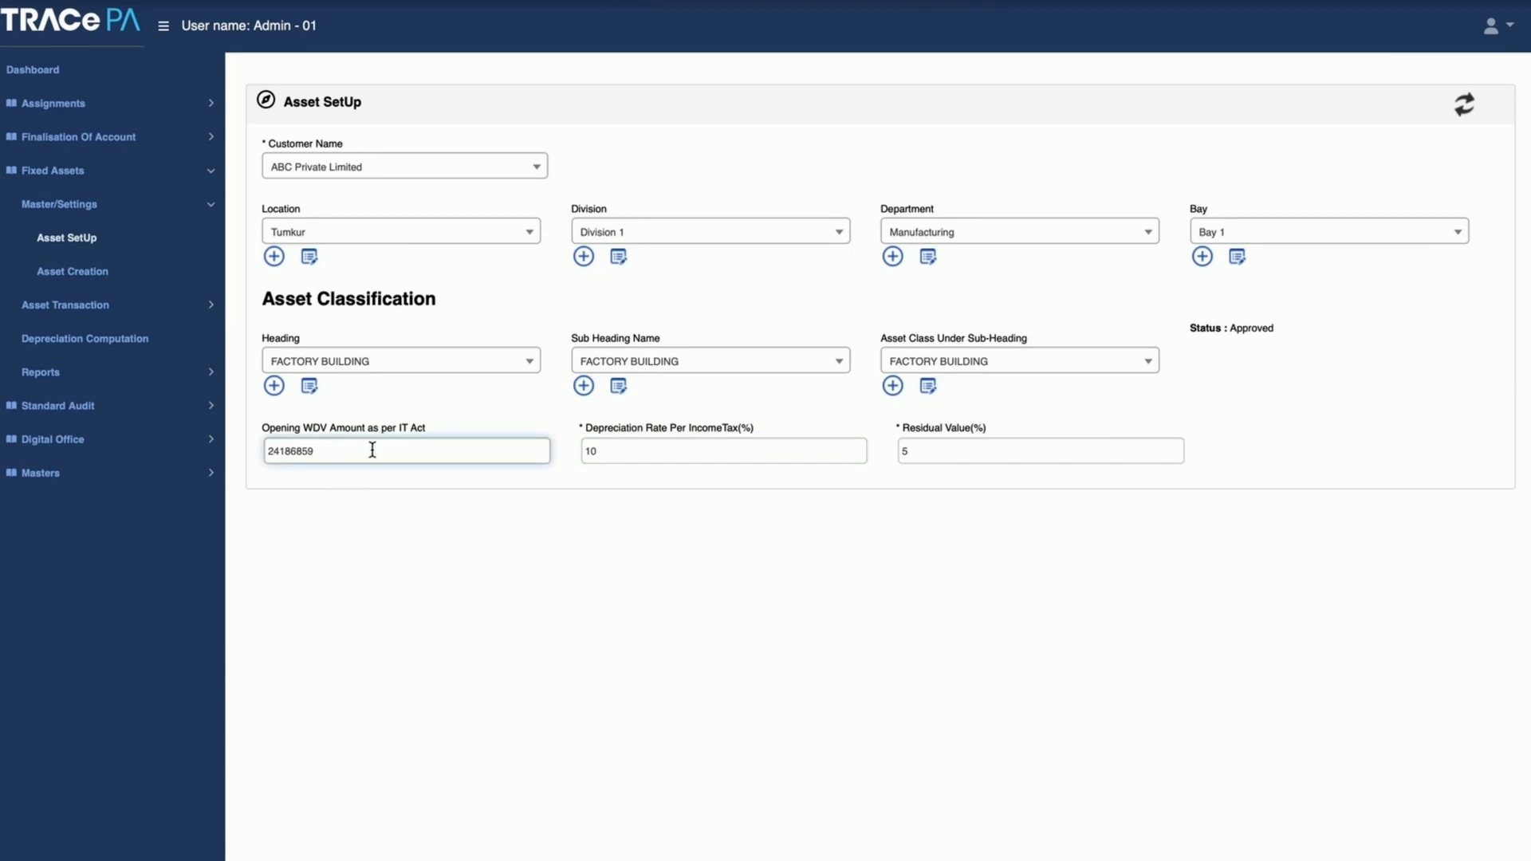
Step: Examine the factory building's opening WDV amount, income tax depreciation rate and residual value fields
{"action": "left_click", "coordinate": [632, 448]}
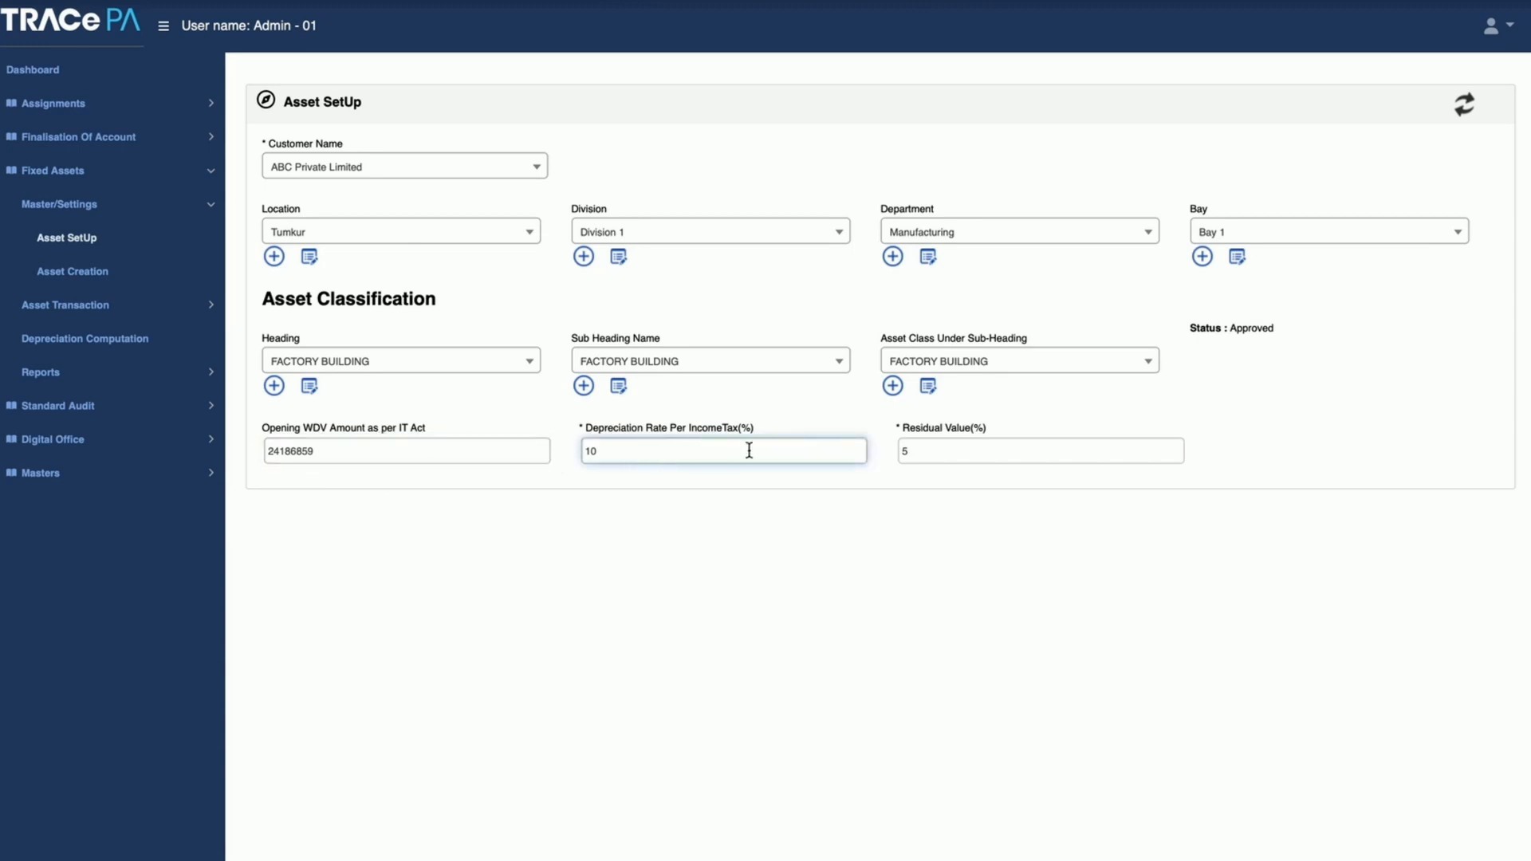
{"action": "left_click", "coordinate": [923, 449]}
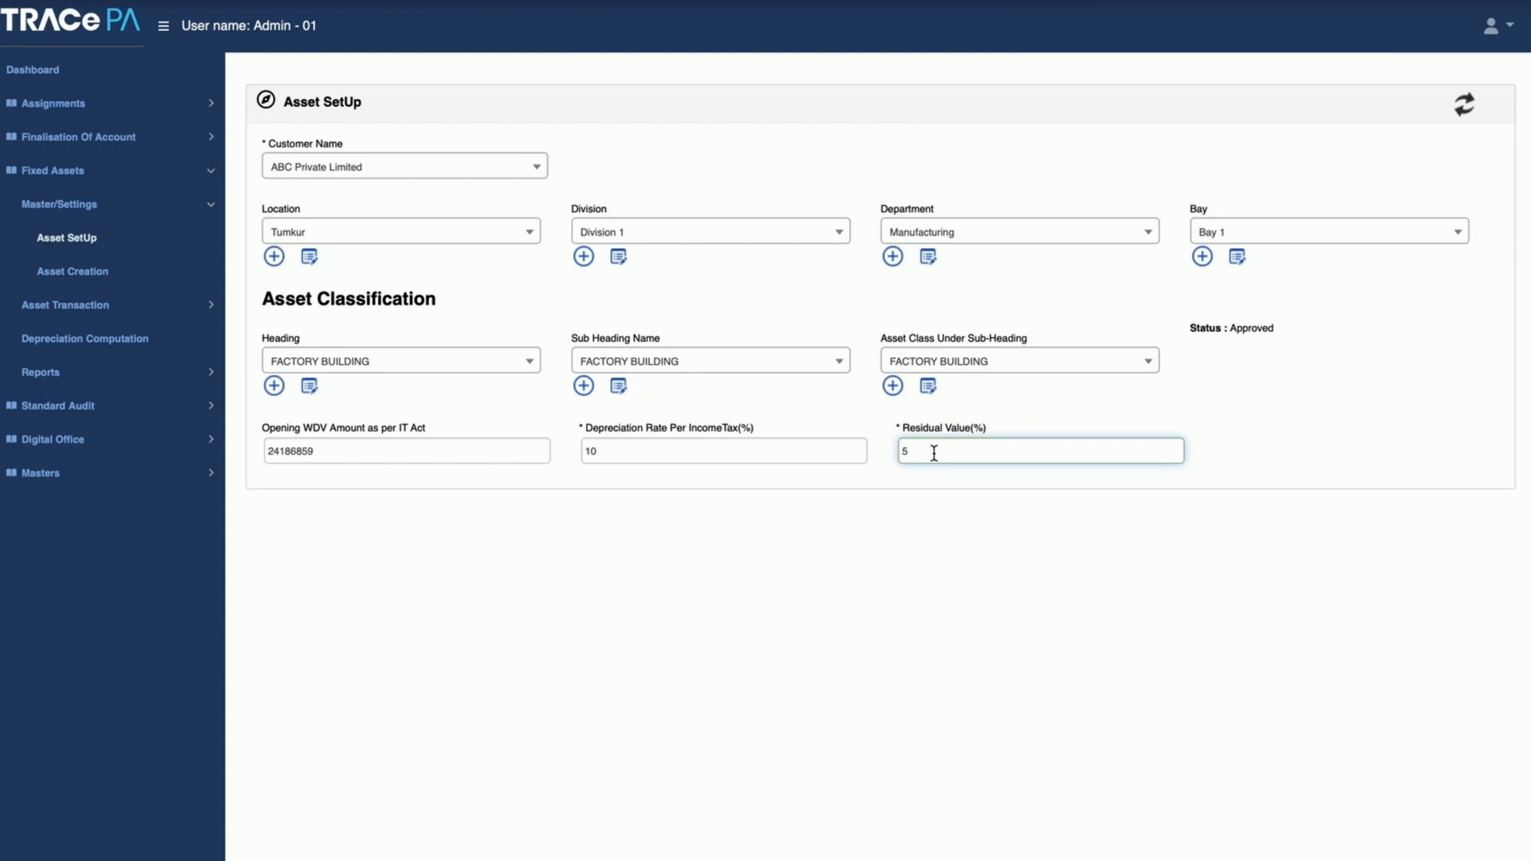
{"action": "left_click", "coordinate": [683, 386]}
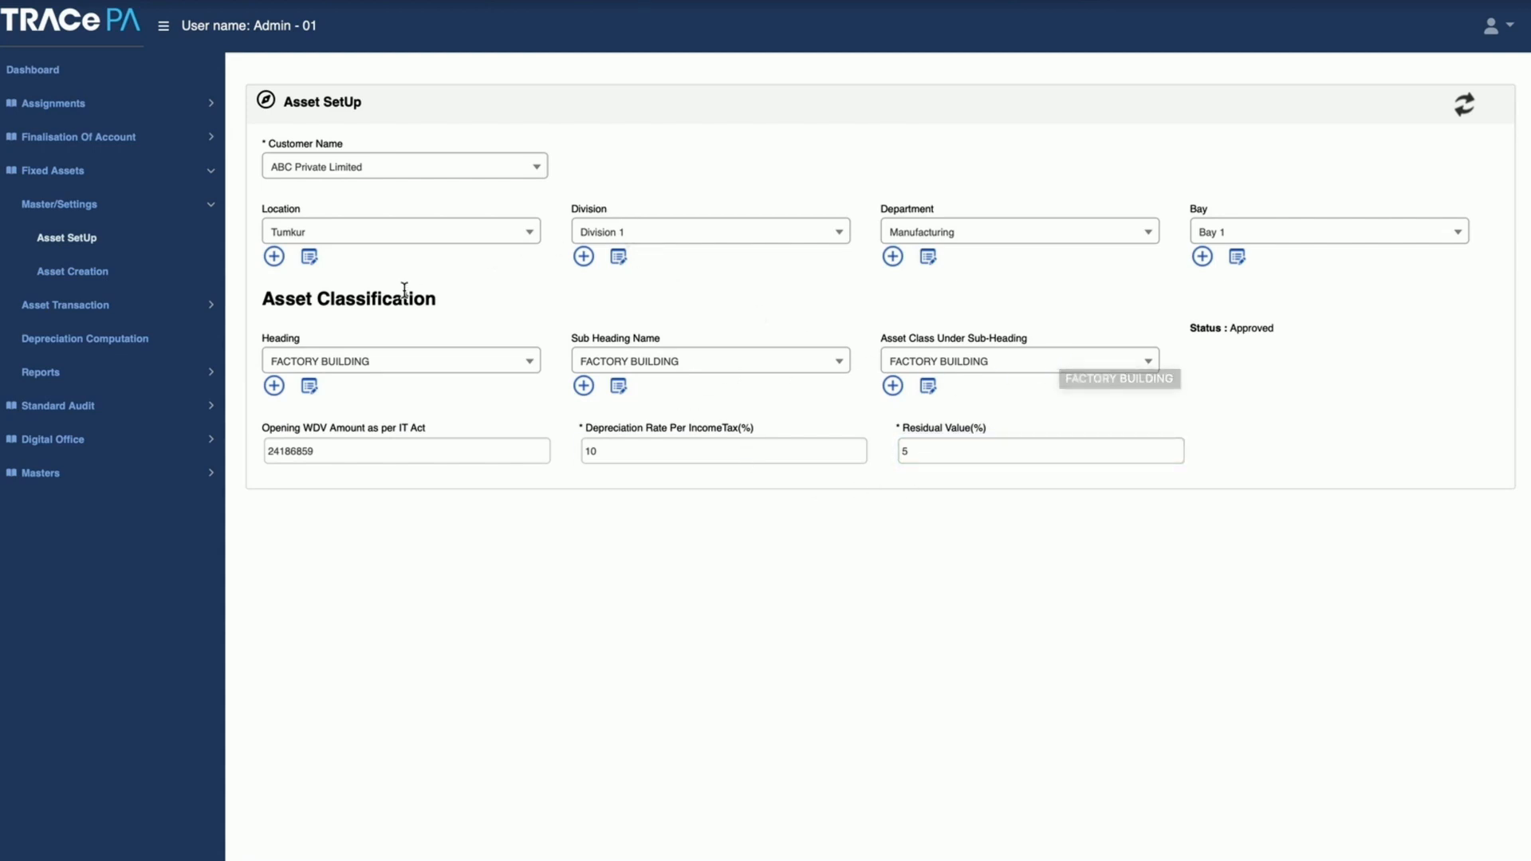
Step: Open Asset Creation and search the Asset Register for FACTORY BUILDING assets in financial years 21-22 and 20-21
{"action": "left_click", "coordinate": [81, 277]}
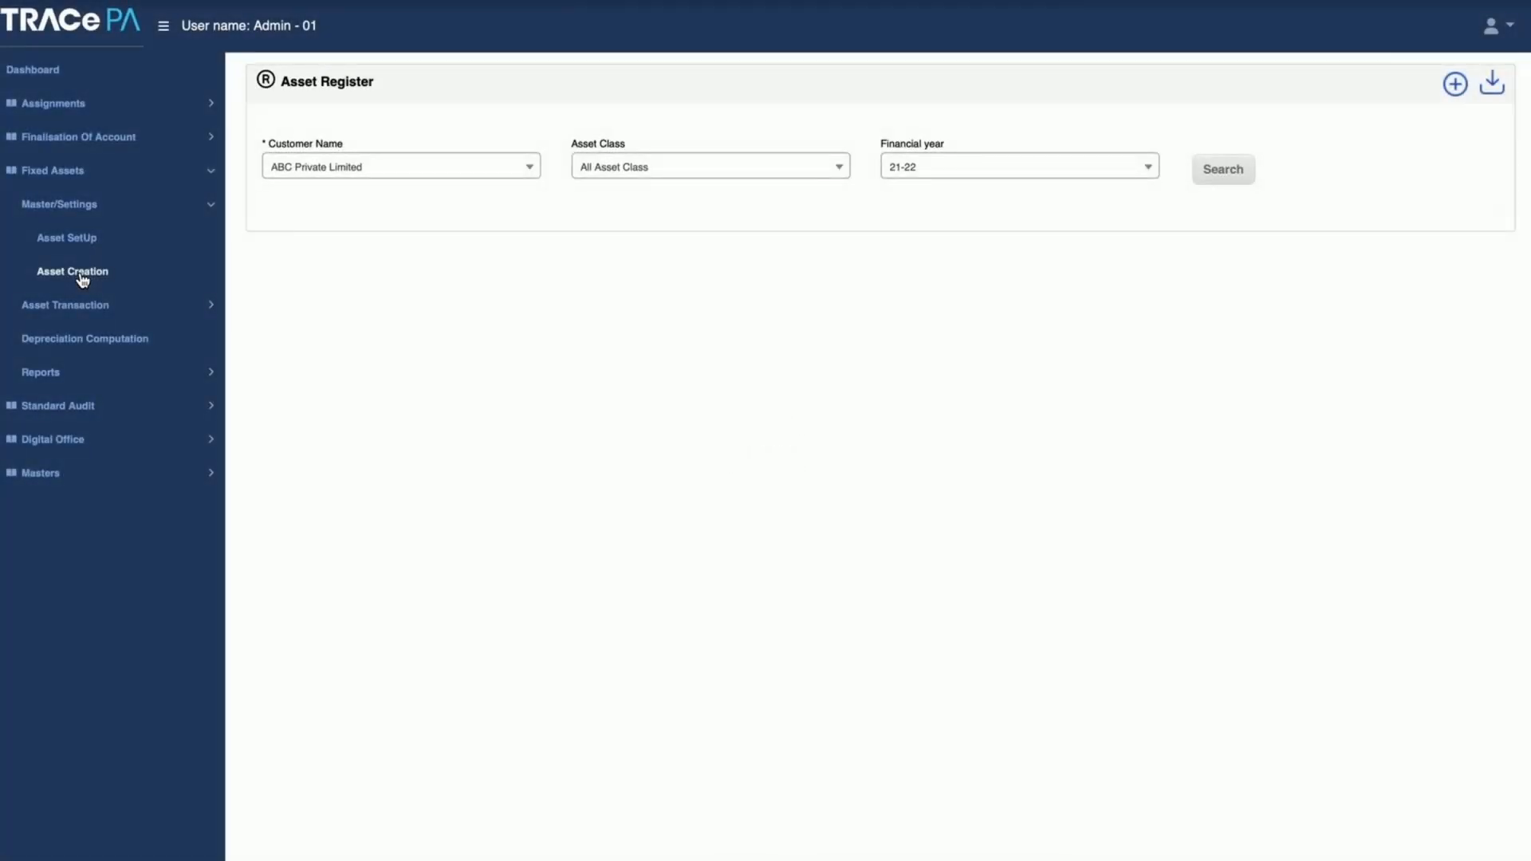
{"action": "left_click", "coordinate": [652, 175]}
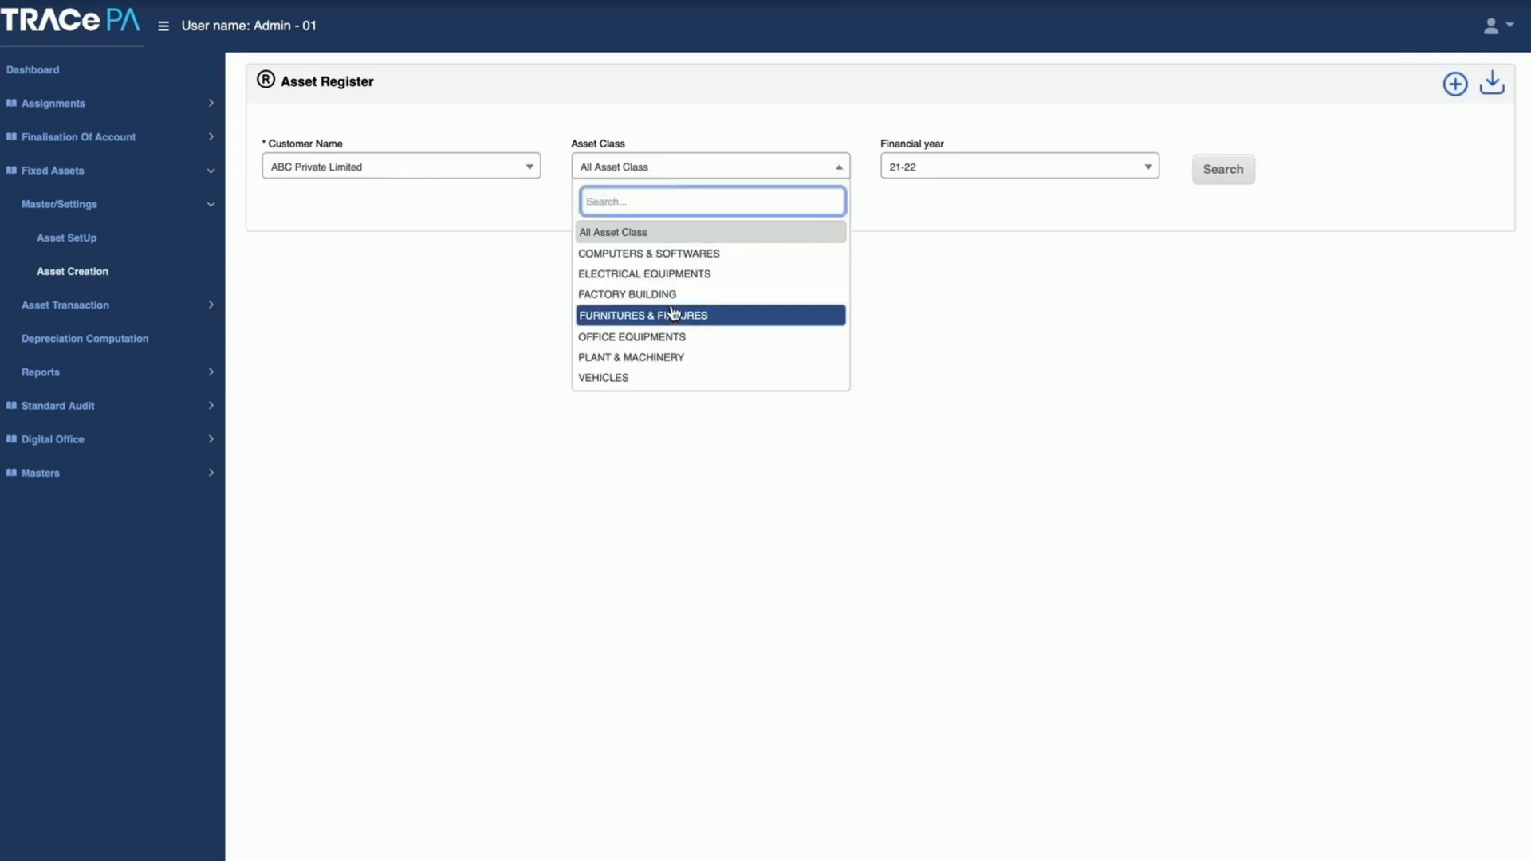
{"action": "left_click", "coordinate": [713, 295]}
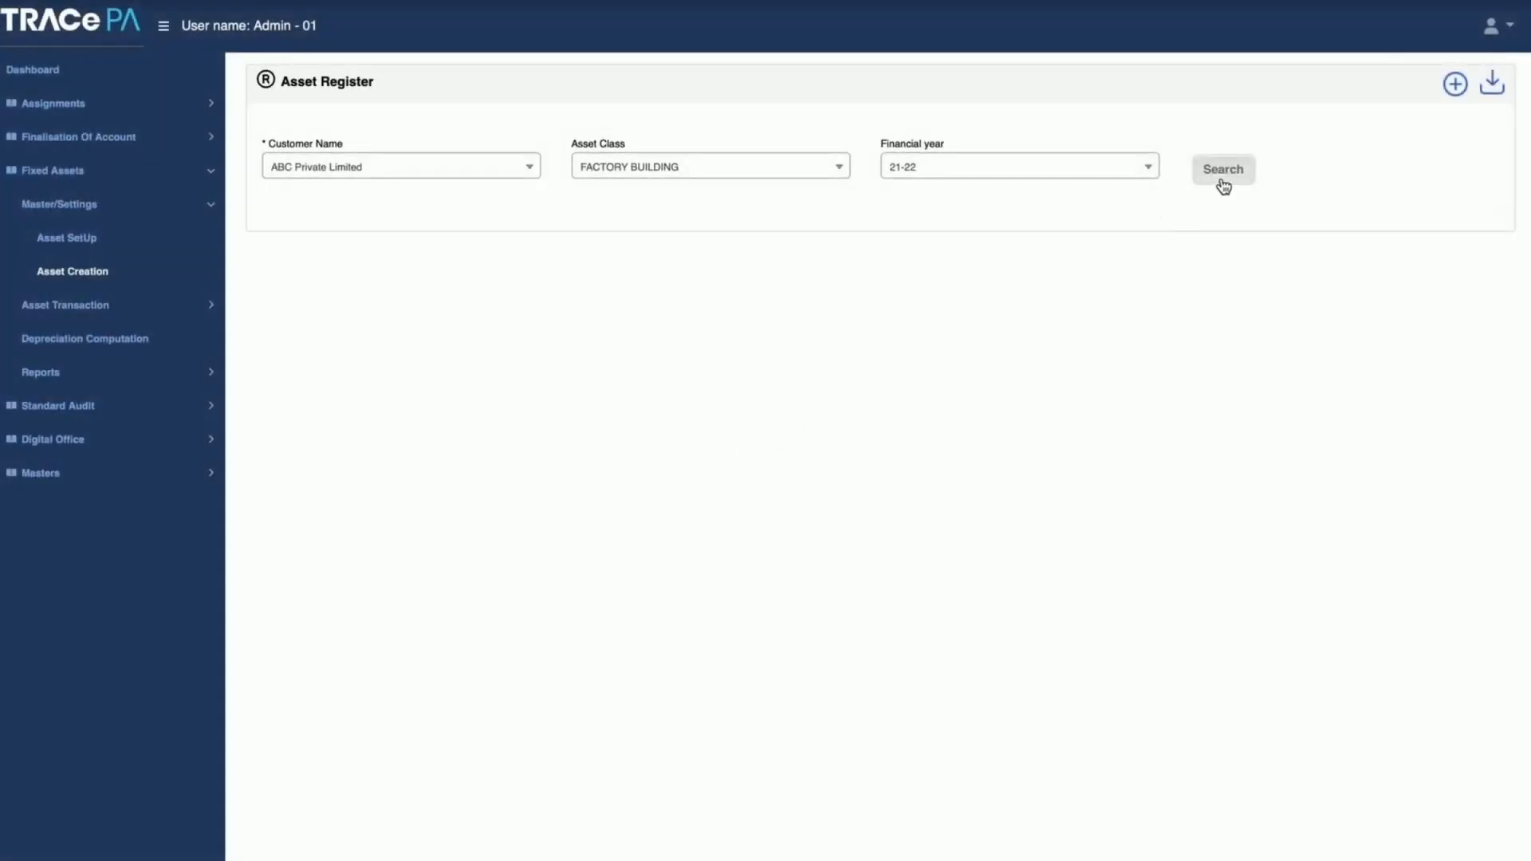
{"action": "left_click", "coordinate": [1224, 184]}
{"action": "left_click", "coordinate": [1066, 186]}
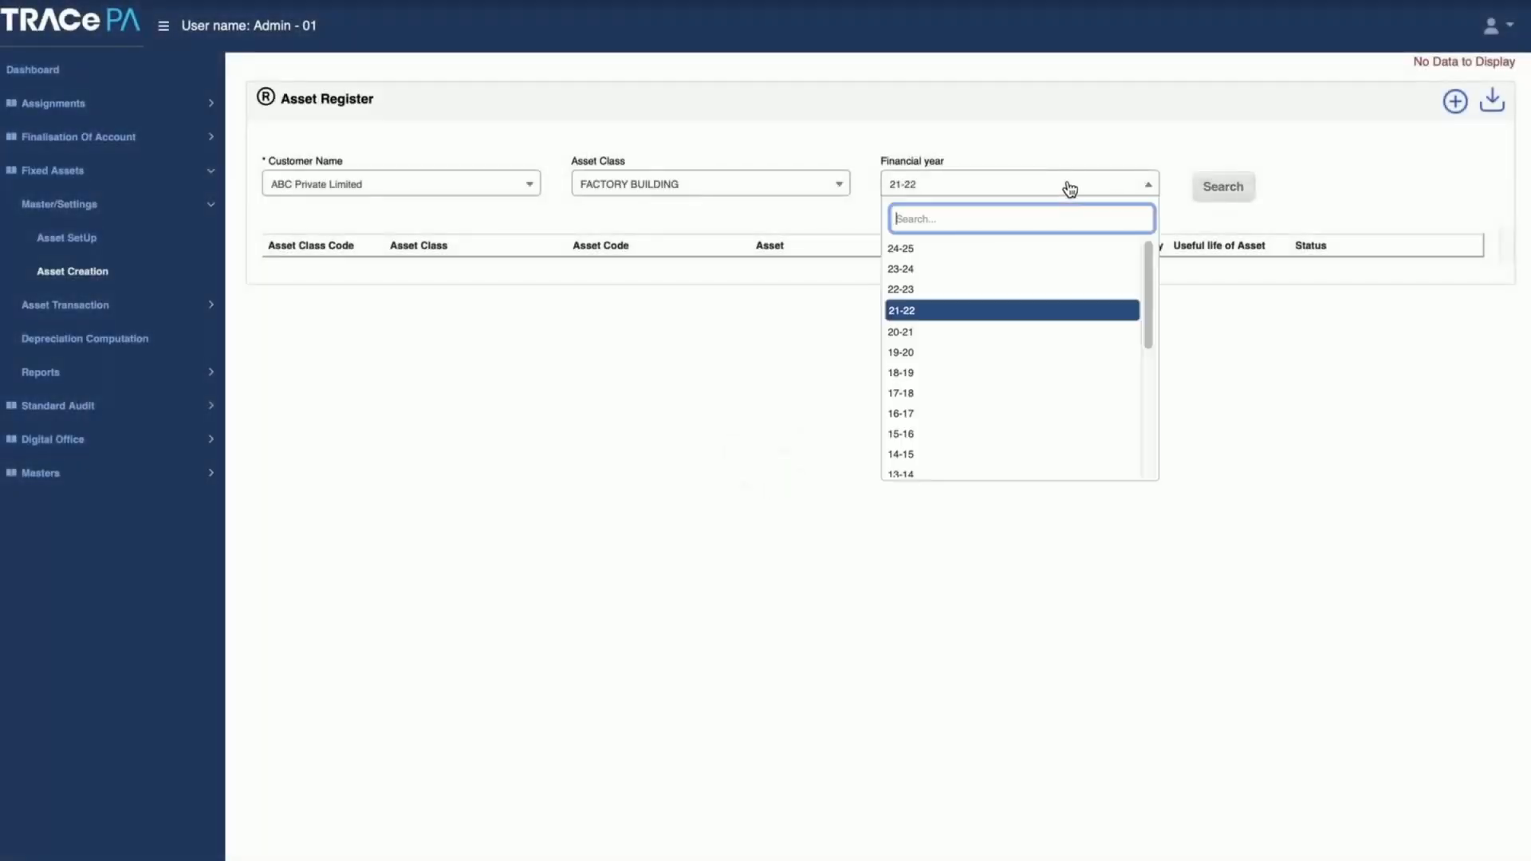
{"action": "left_click", "coordinate": [1010, 331]}
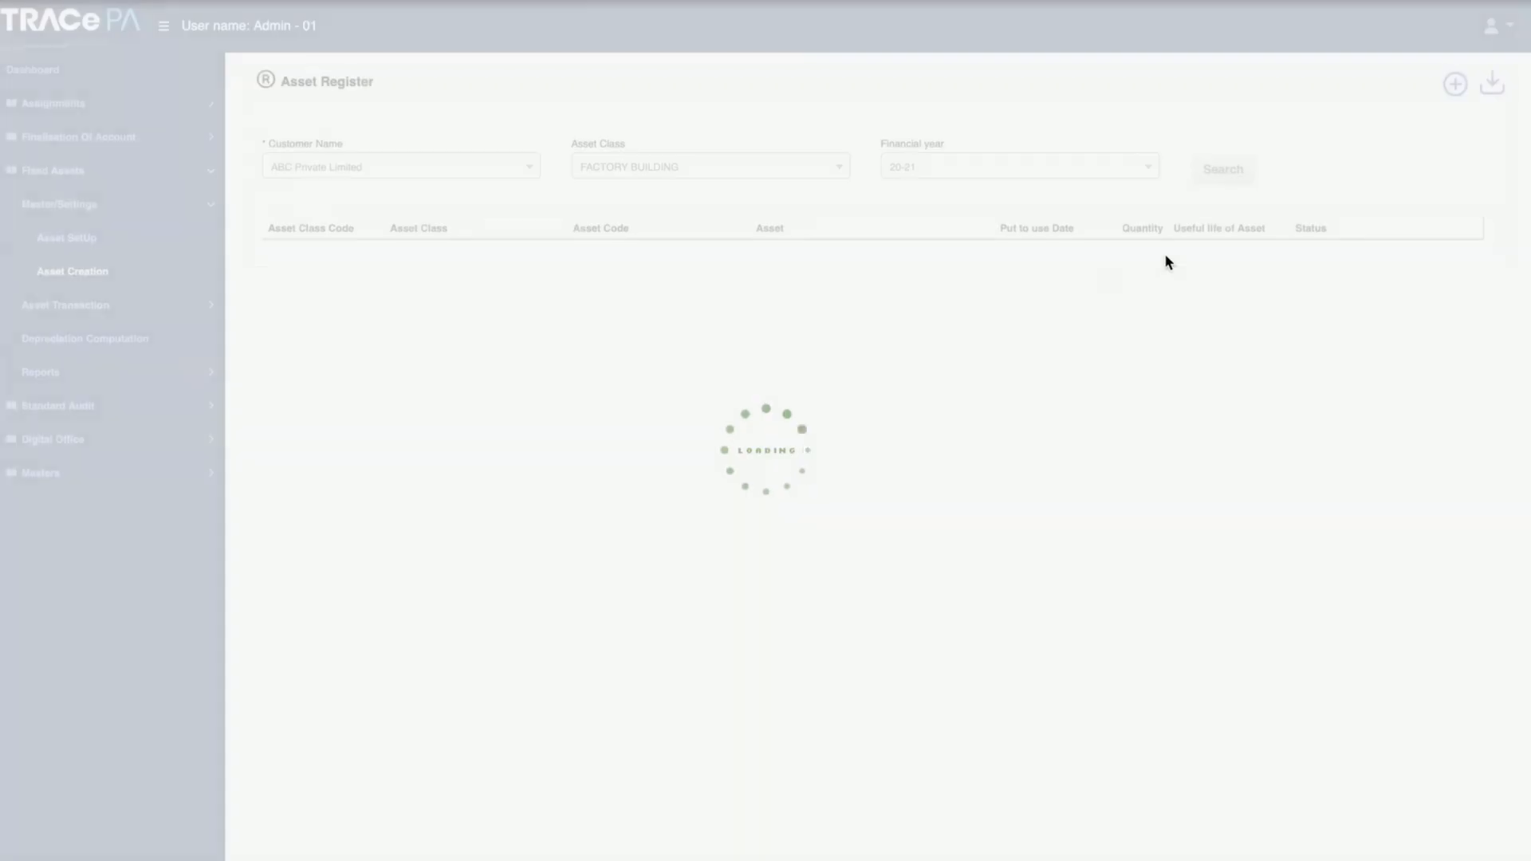
{"action": "left_click", "coordinate": [1226, 184]}
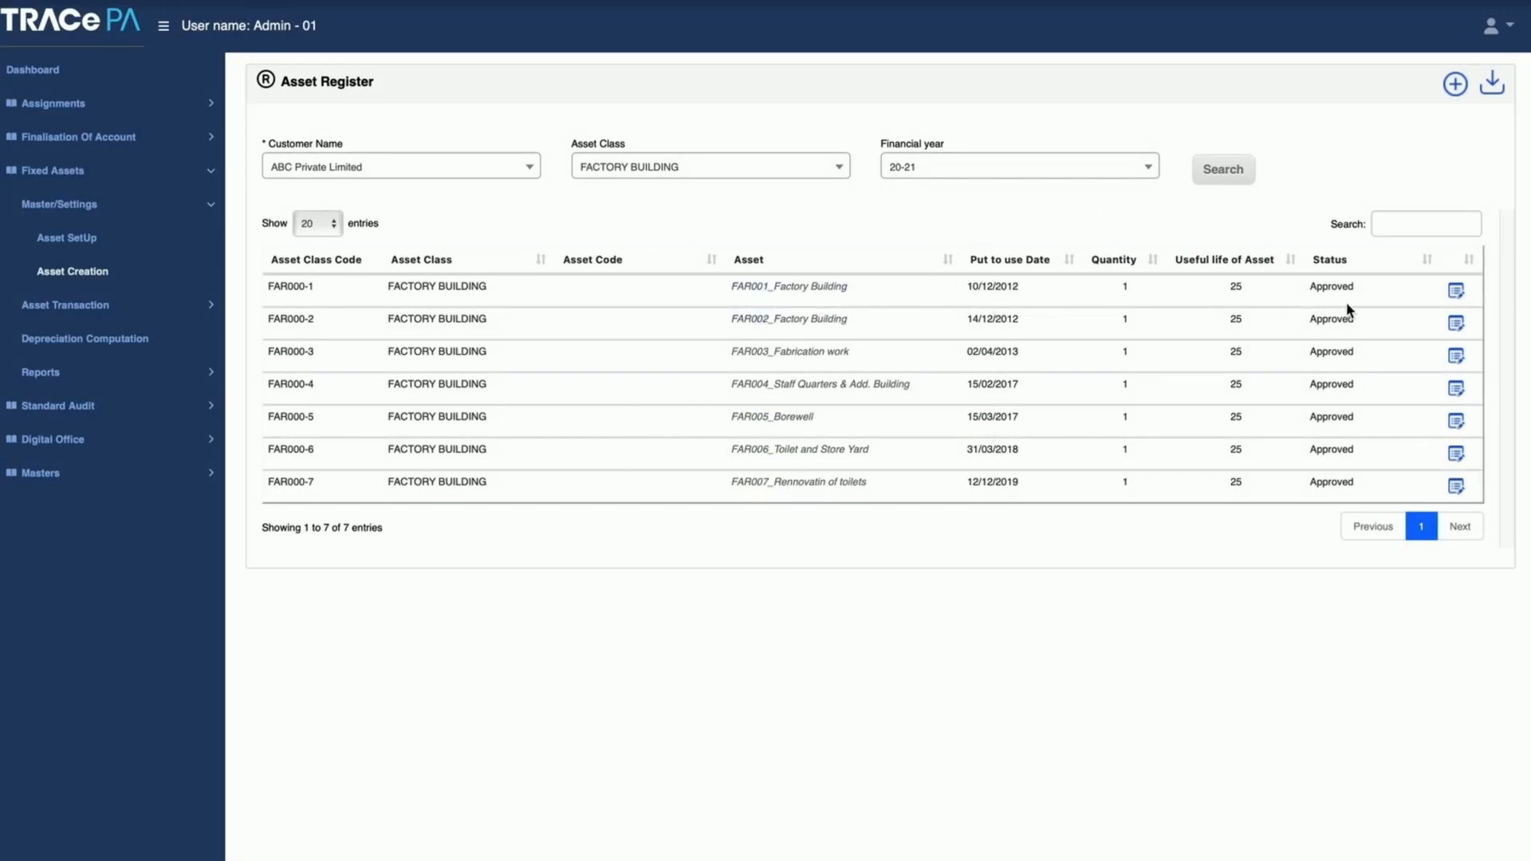
Step: Open the FAR001_Factory Building asset and view its Supplier, Warranty/AMC, Loan Against Asset and Insurance details
{"action": "left_click", "coordinate": [1455, 291]}
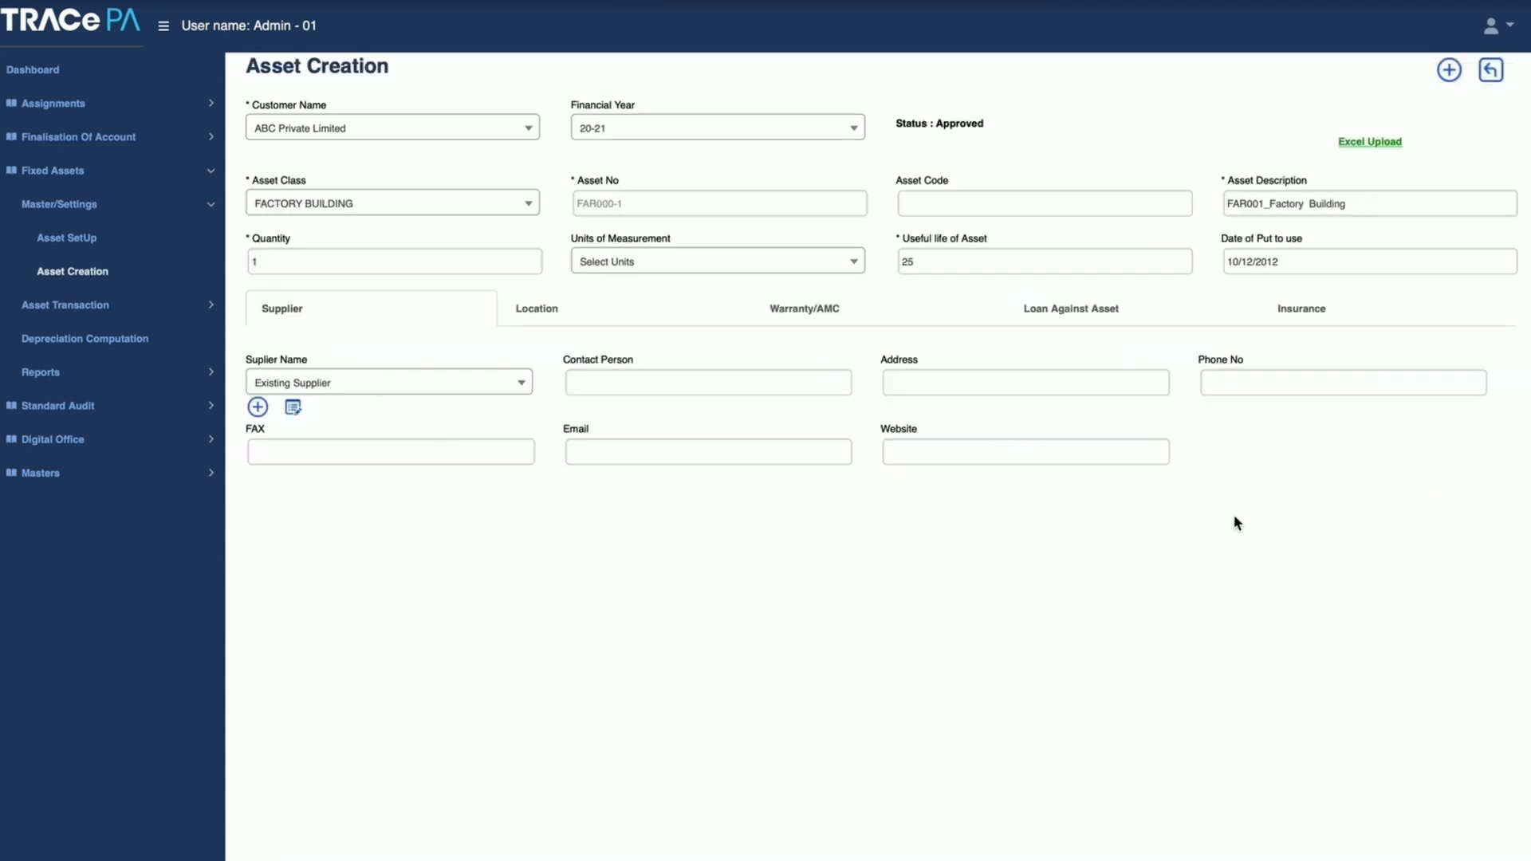
{"action": "left_click", "coordinate": [638, 385]}
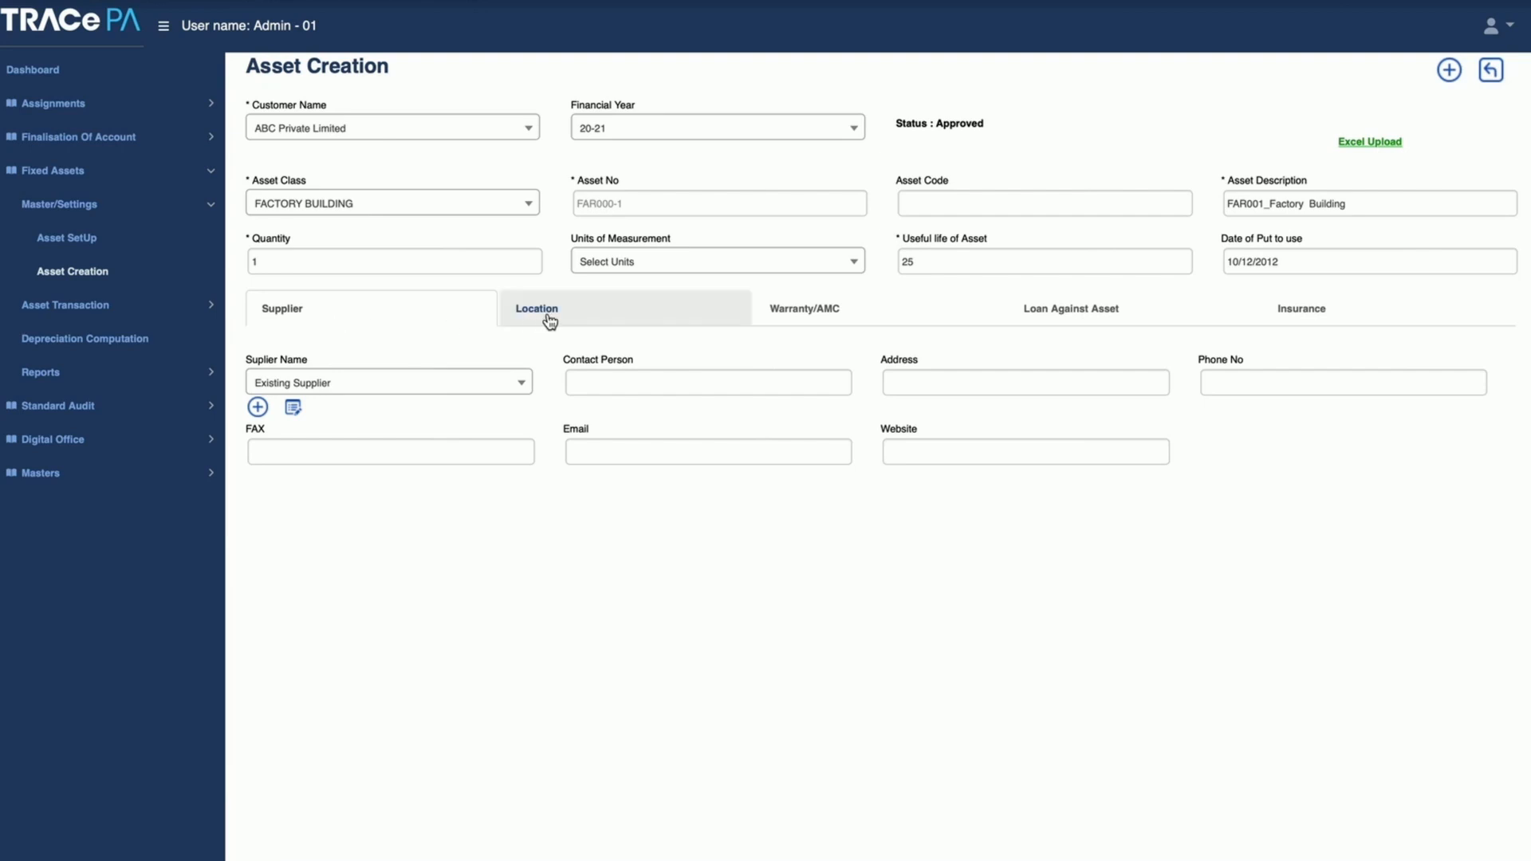
{"action": "left_click", "coordinate": [803, 315]}
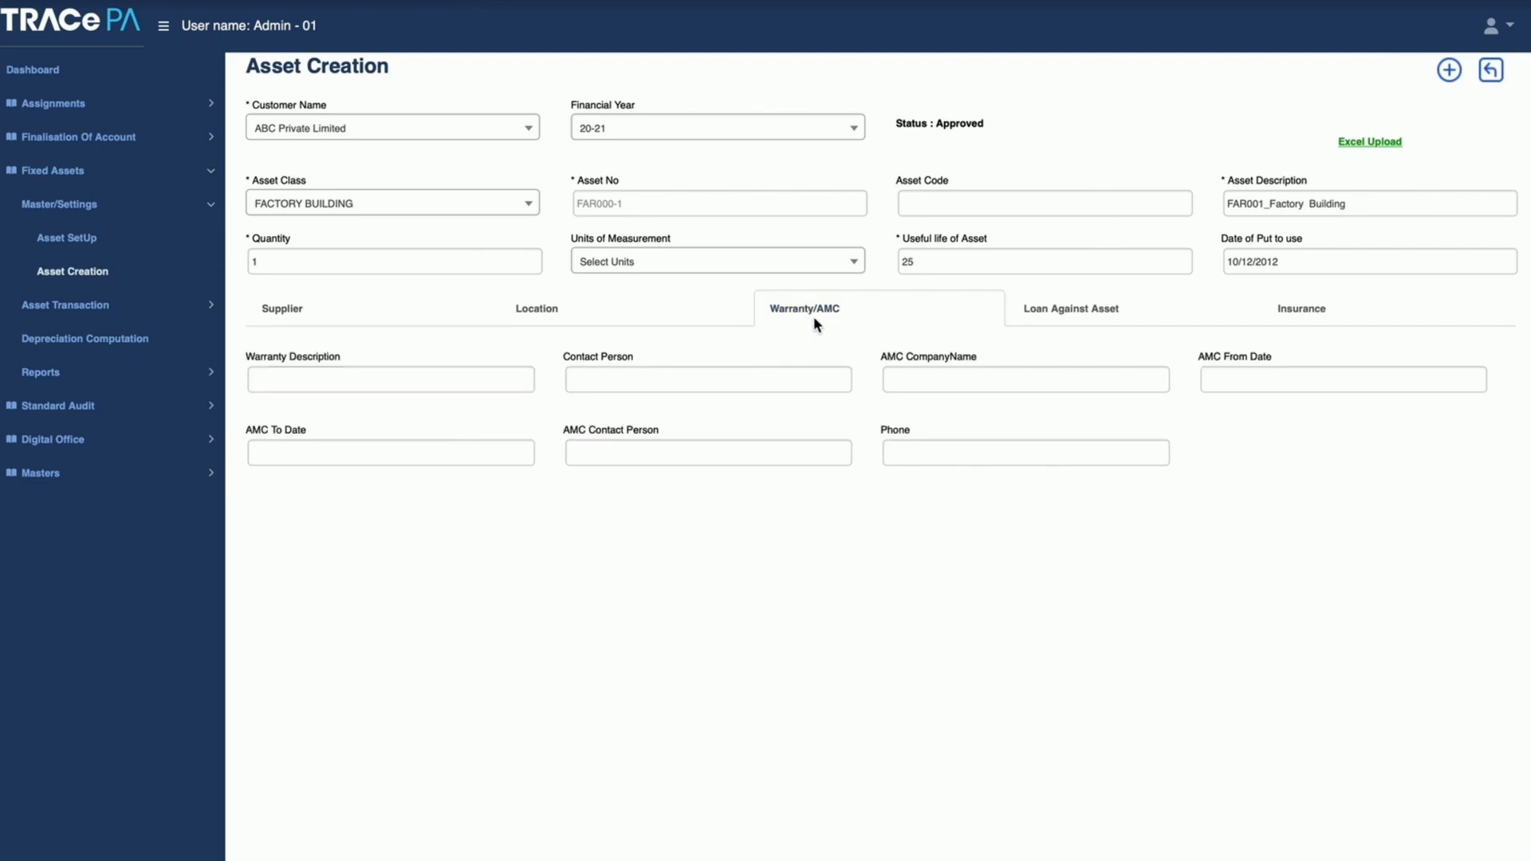
{"action": "left_click", "coordinate": [1062, 316]}
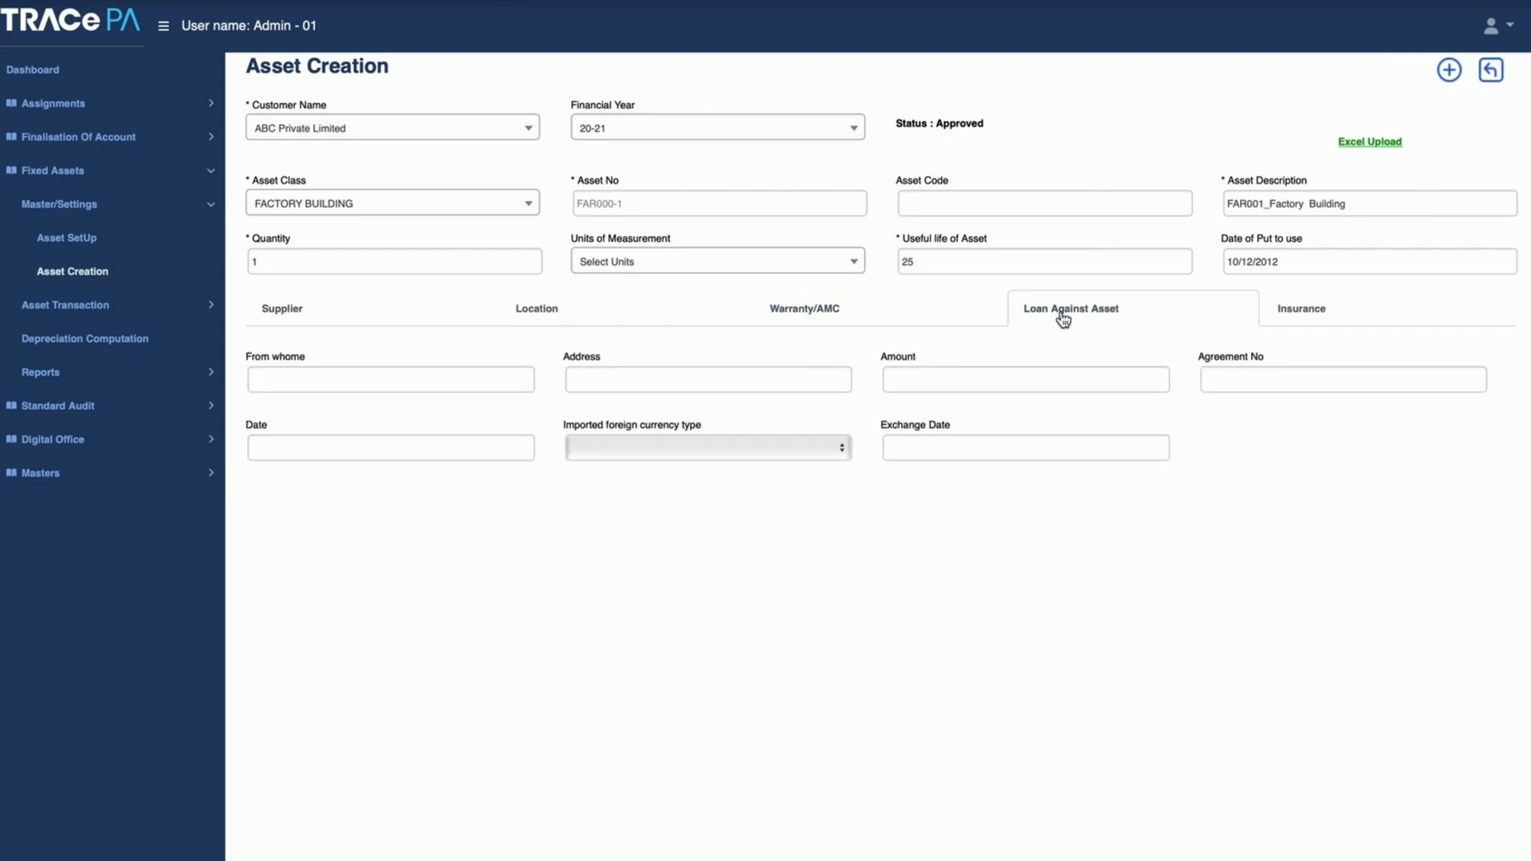
{"action": "left_click", "coordinate": [1325, 317]}
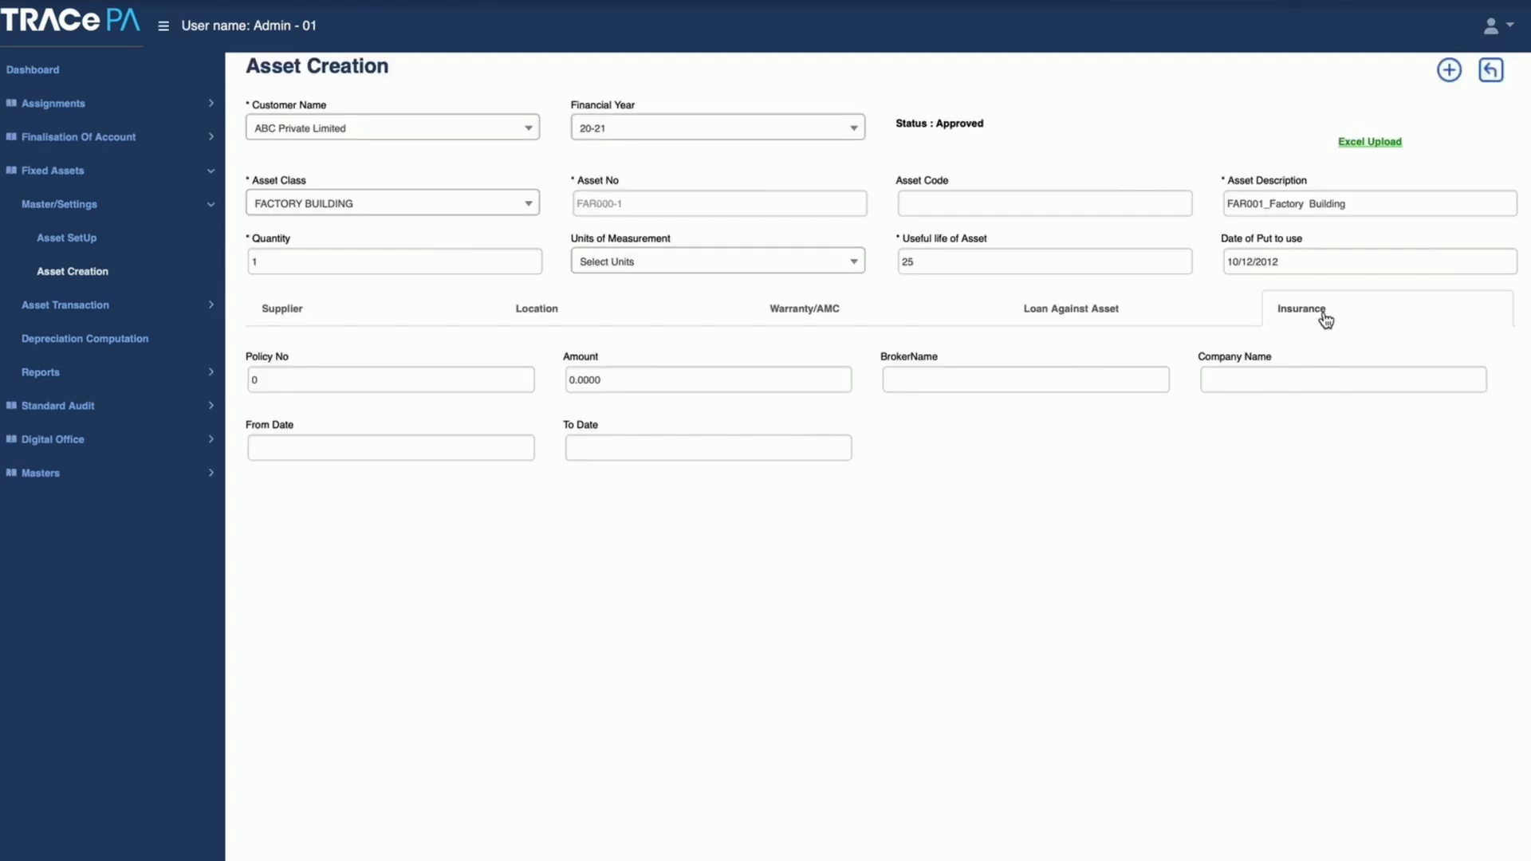
Step: Examine the factory building asset's useful life, date of put to use and Excel Upload option
{"action": "left_click", "coordinate": [933, 262]}
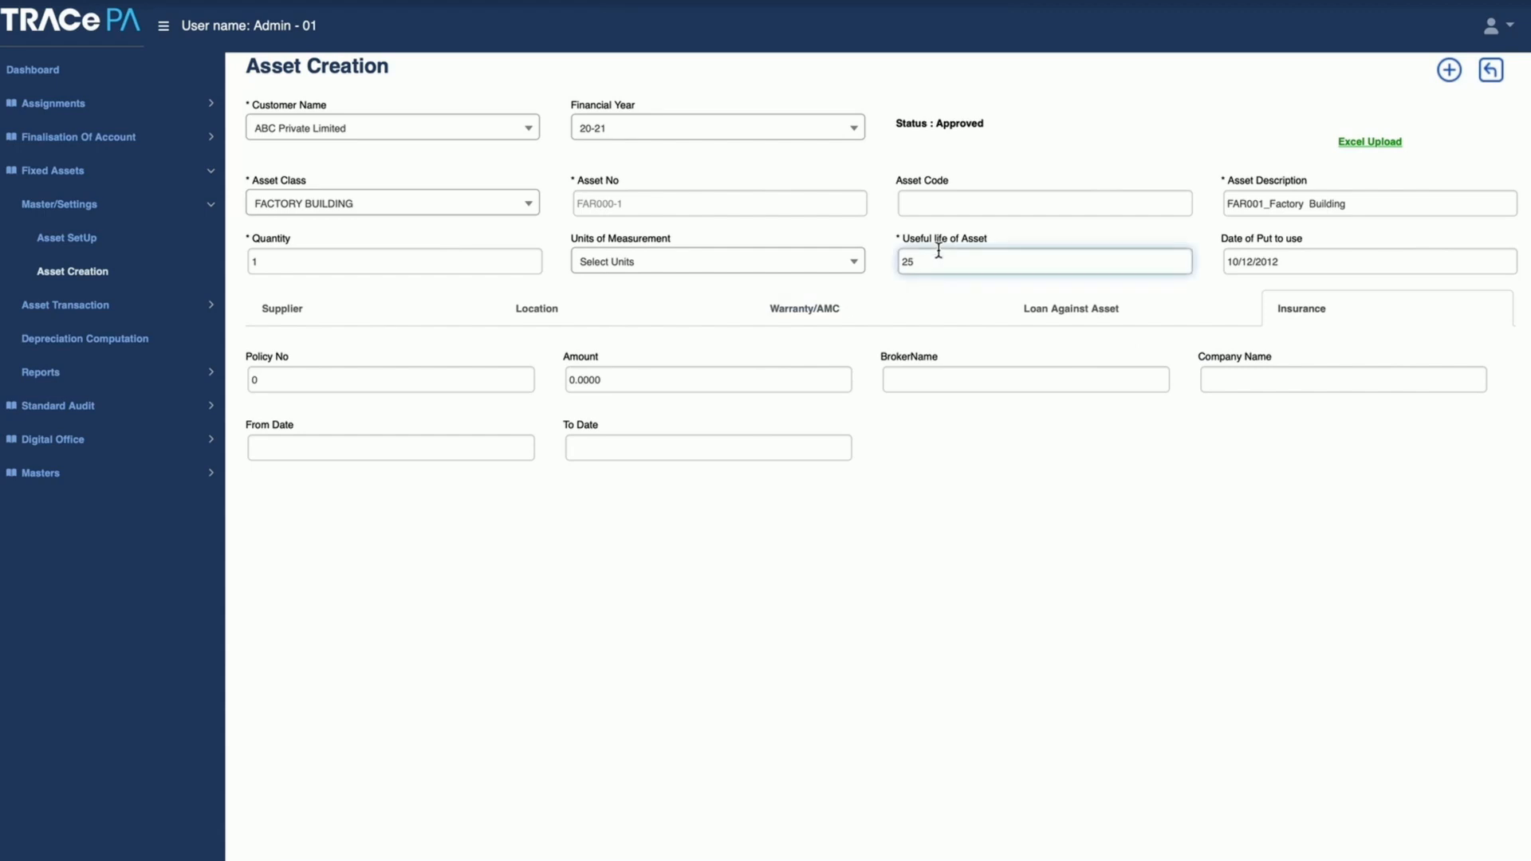
{"action": "left_click", "coordinate": [1275, 263]}
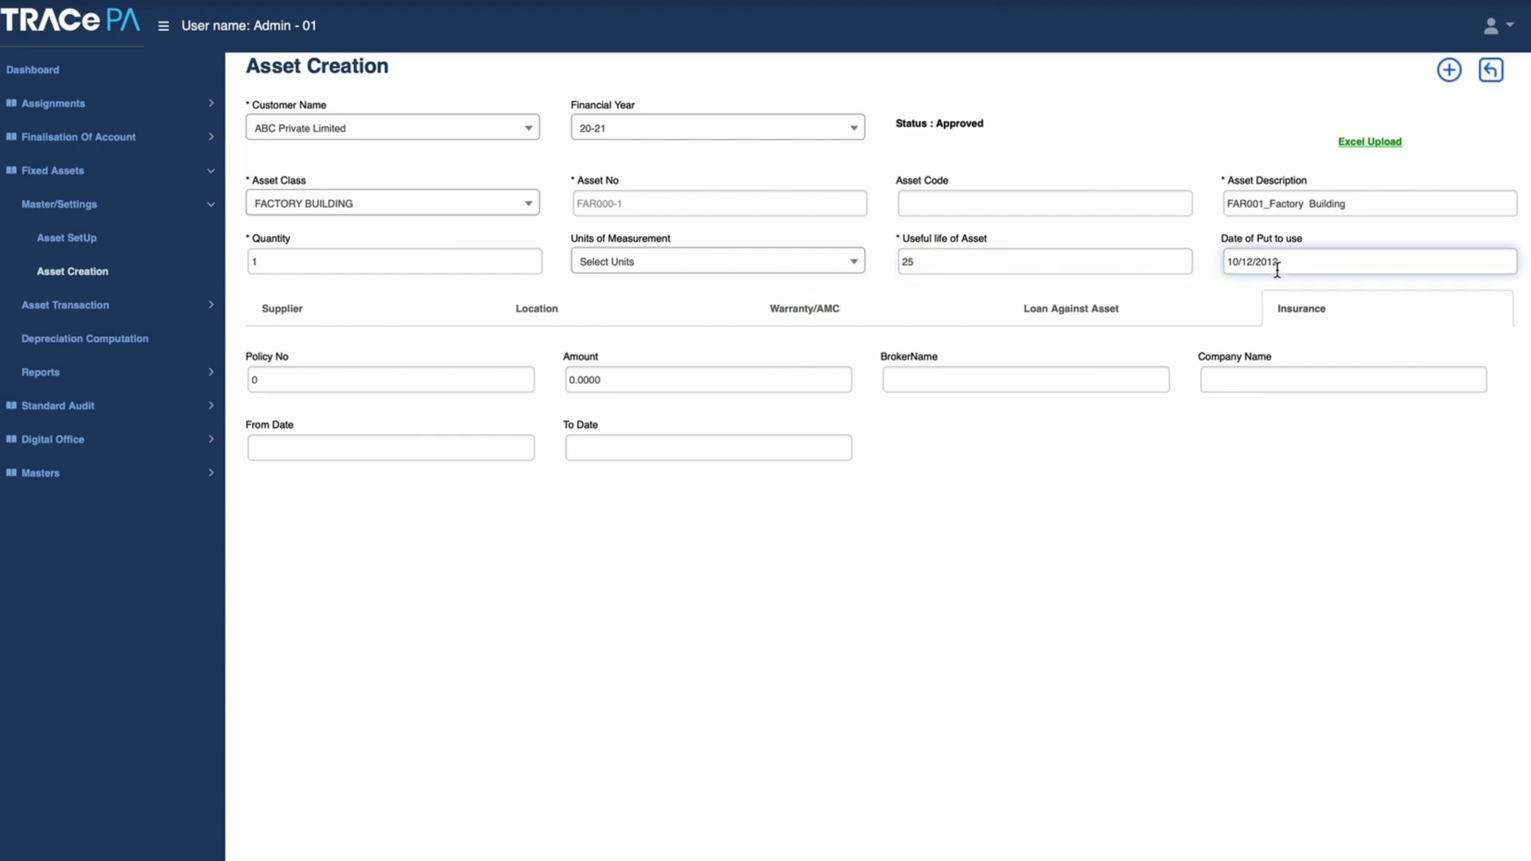
{"action": "left_click", "coordinate": [1394, 168]}
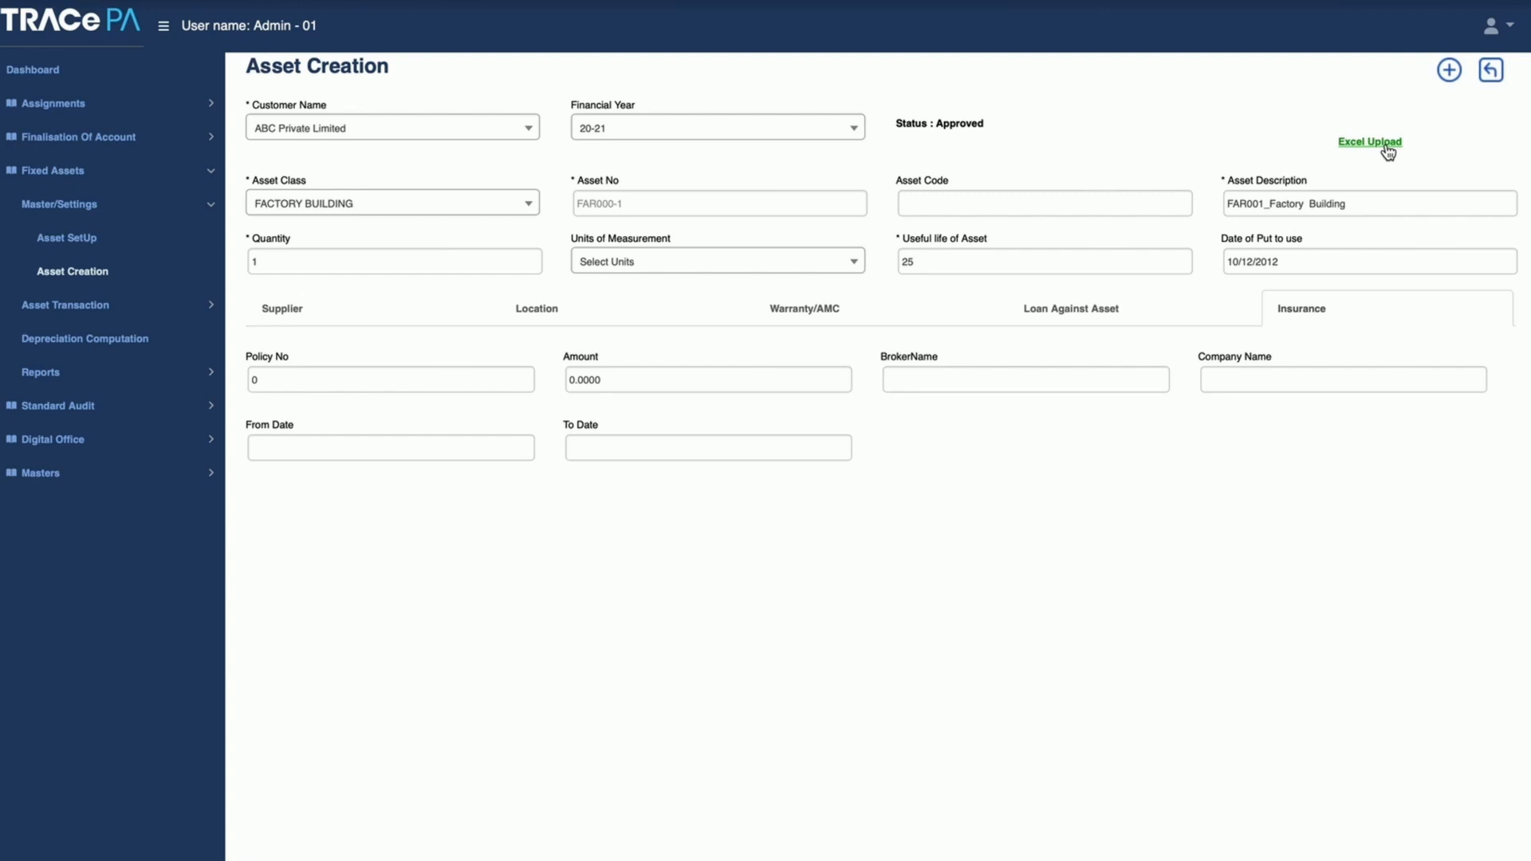
Step: Open Asset Addition/Revaluation, view the addition details of FAR305_CPU Unit for Ezeecut, and return to the addition dashboard
{"action": "left_click", "coordinate": [79, 310]}
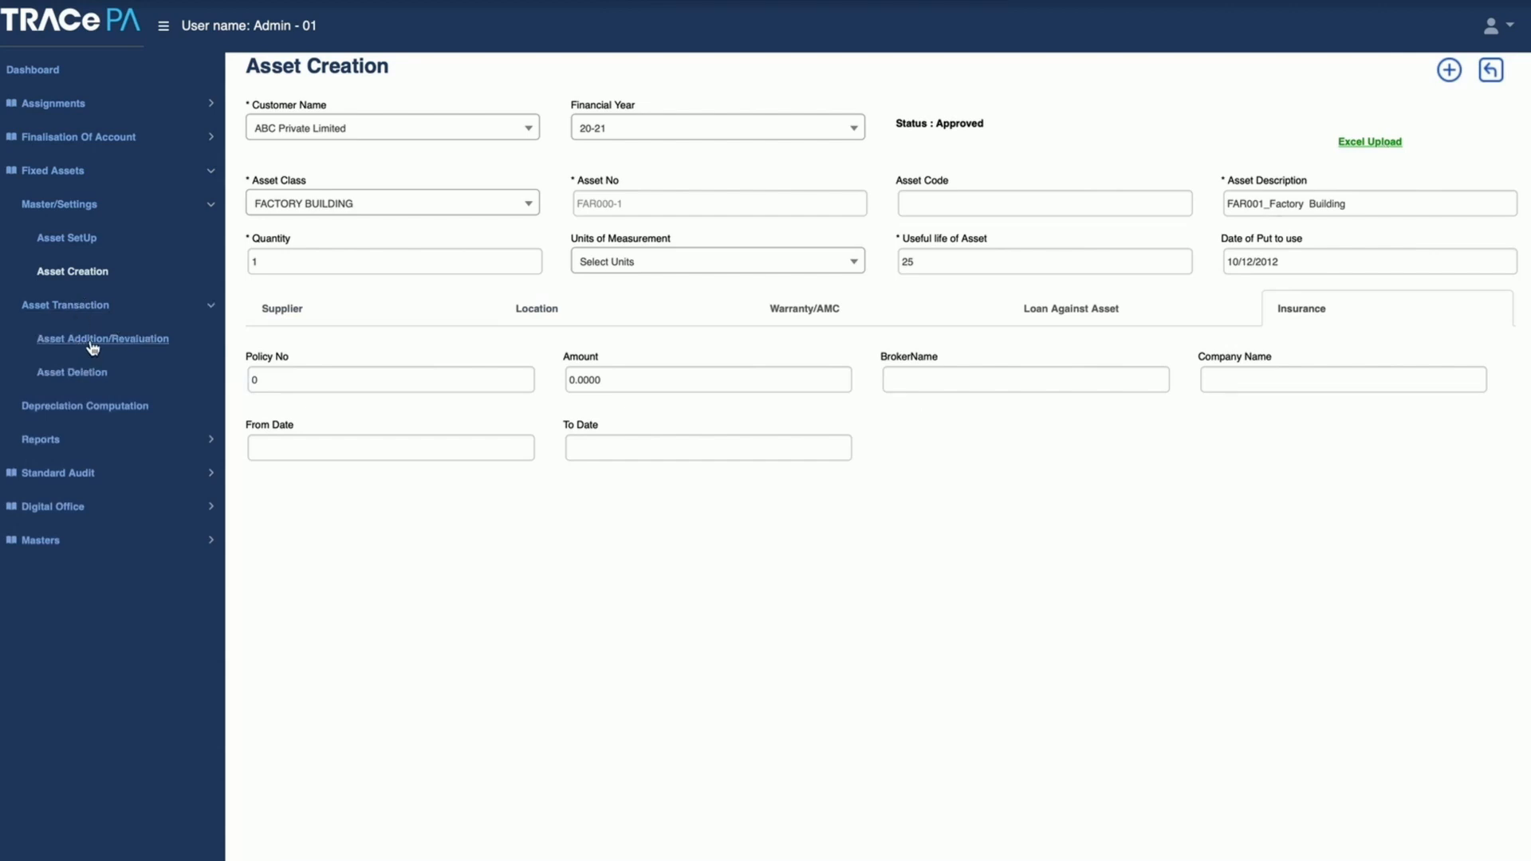
{"action": "left_click", "coordinate": [93, 343]}
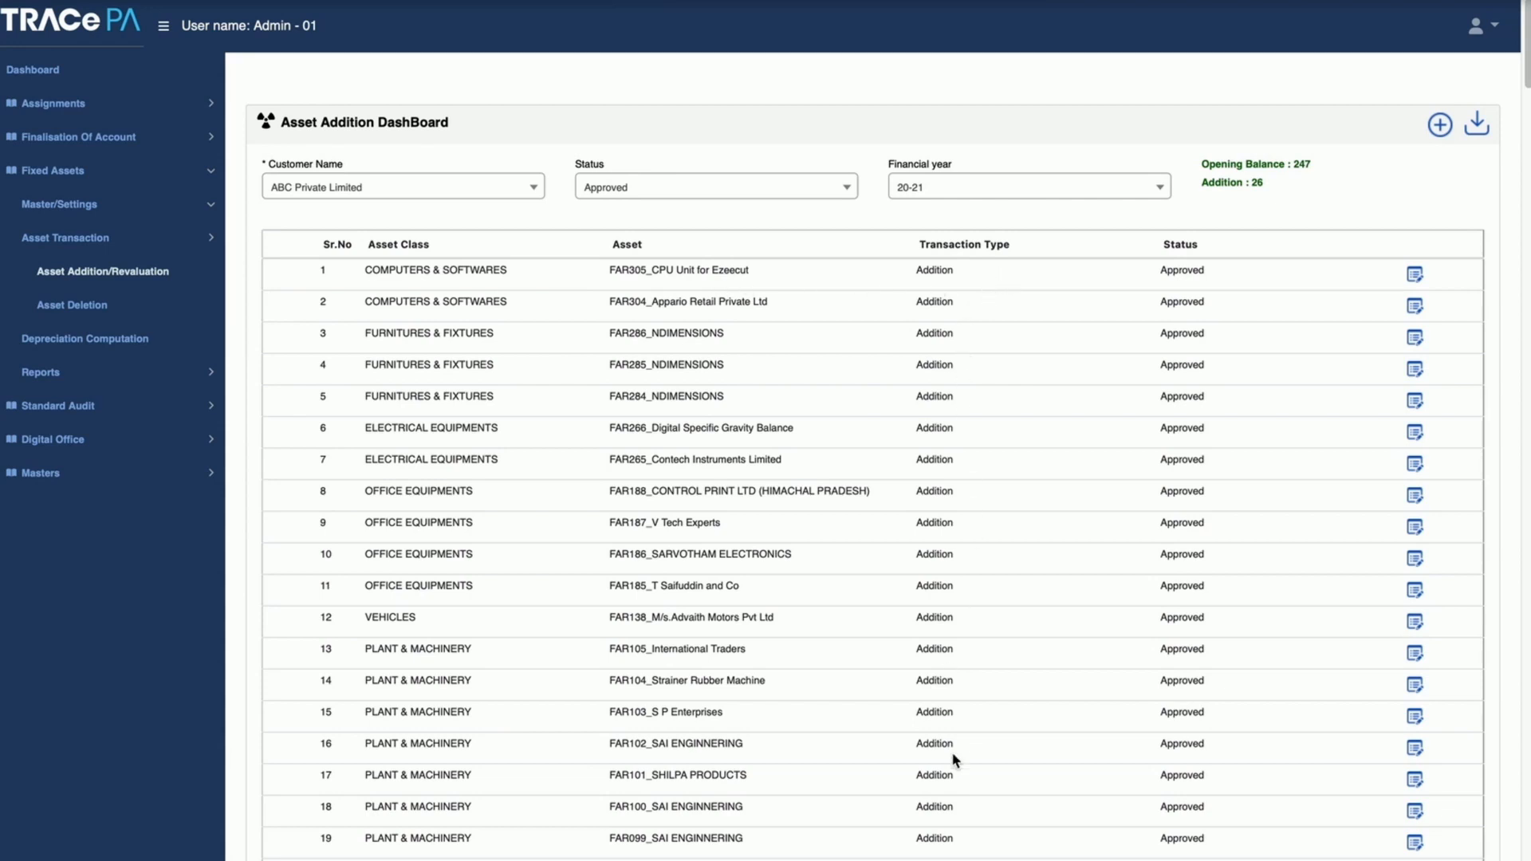
{"action": "left_click", "coordinate": [1414, 276]}
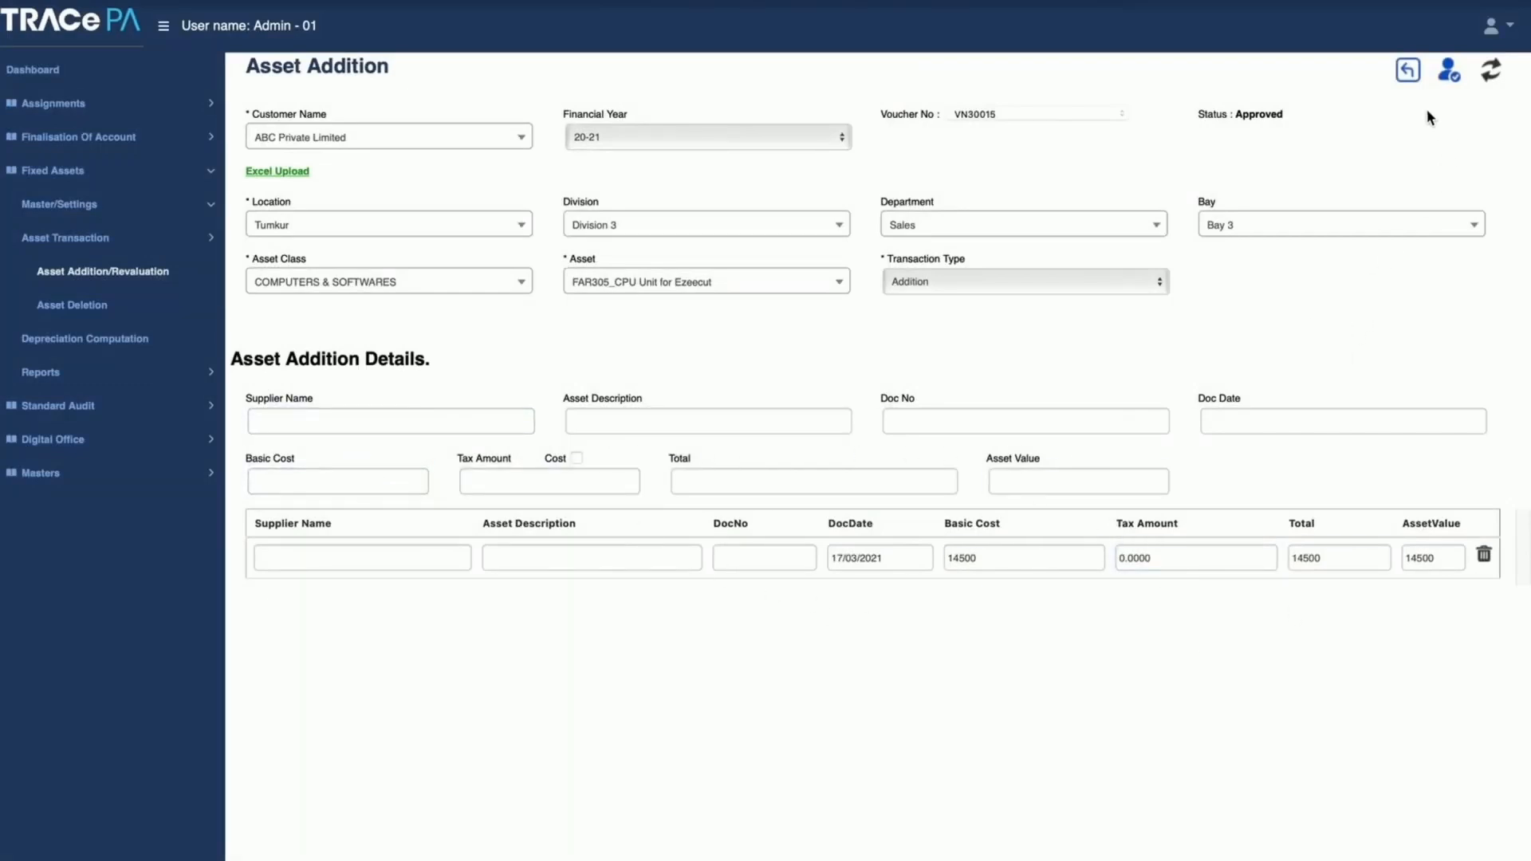
{"action": "left_click", "coordinate": [1408, 70]}
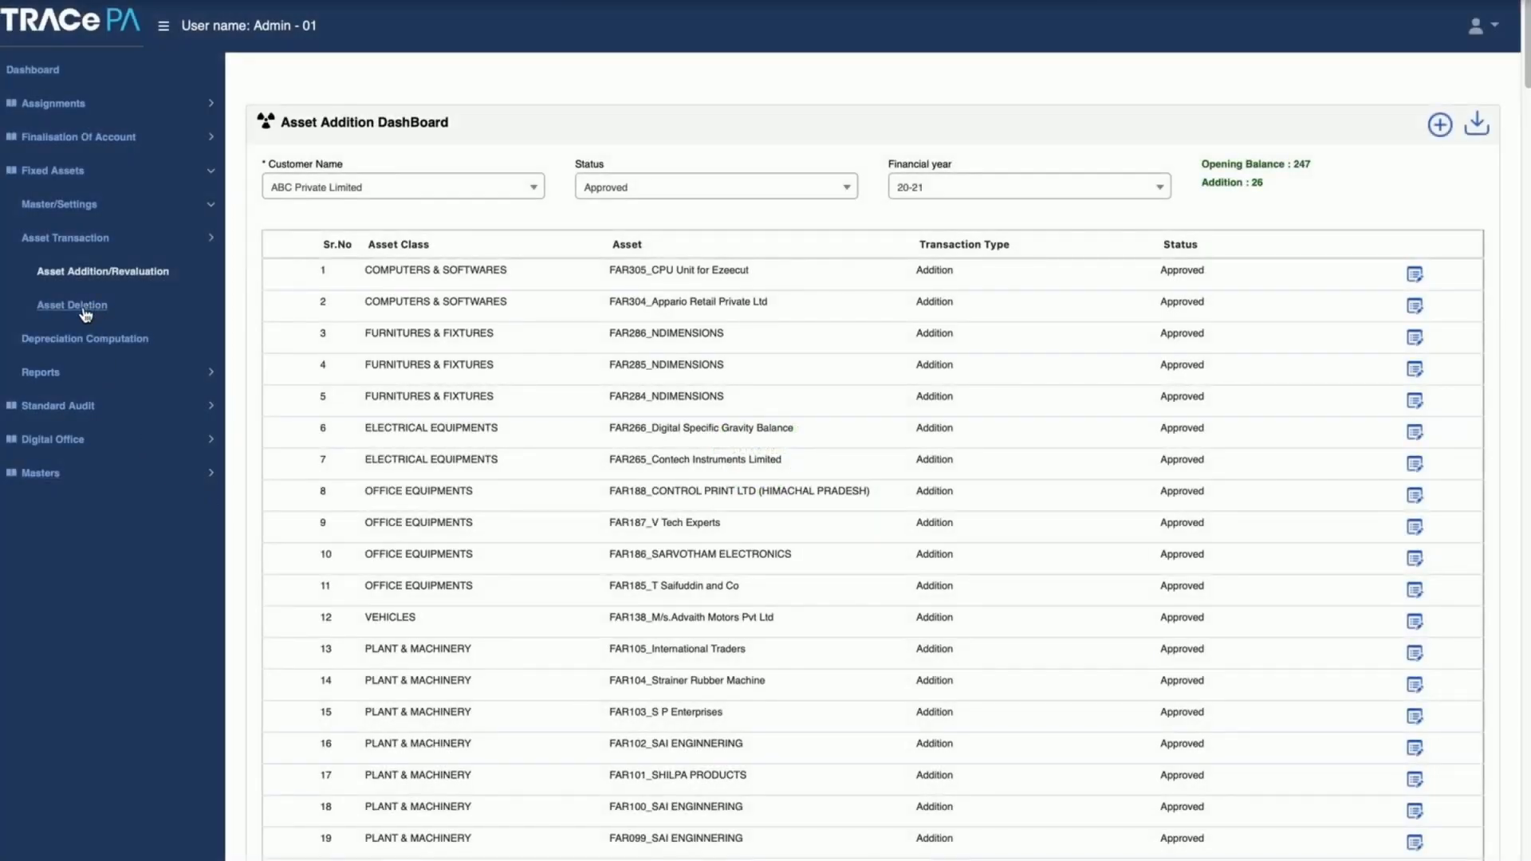
Step: Open Asset Deletion, filter the dashboard by Sold and Transferred status, and view the new asset deletion form before returning
{"action": "left_click", "coordinate": [90, 307]}
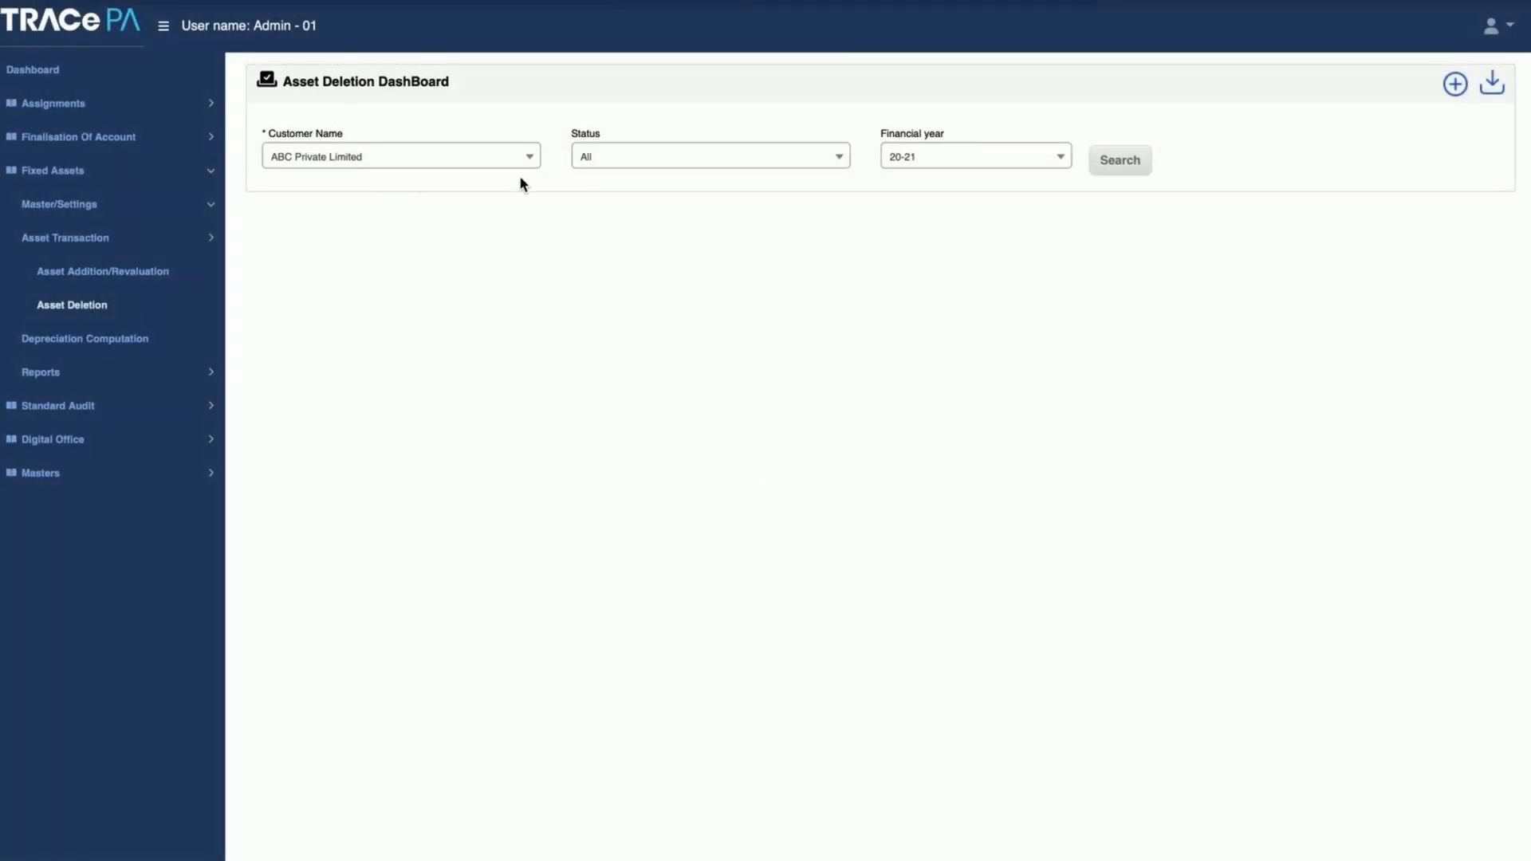
{"action": "left_click", "coordinate": [608, 163]}
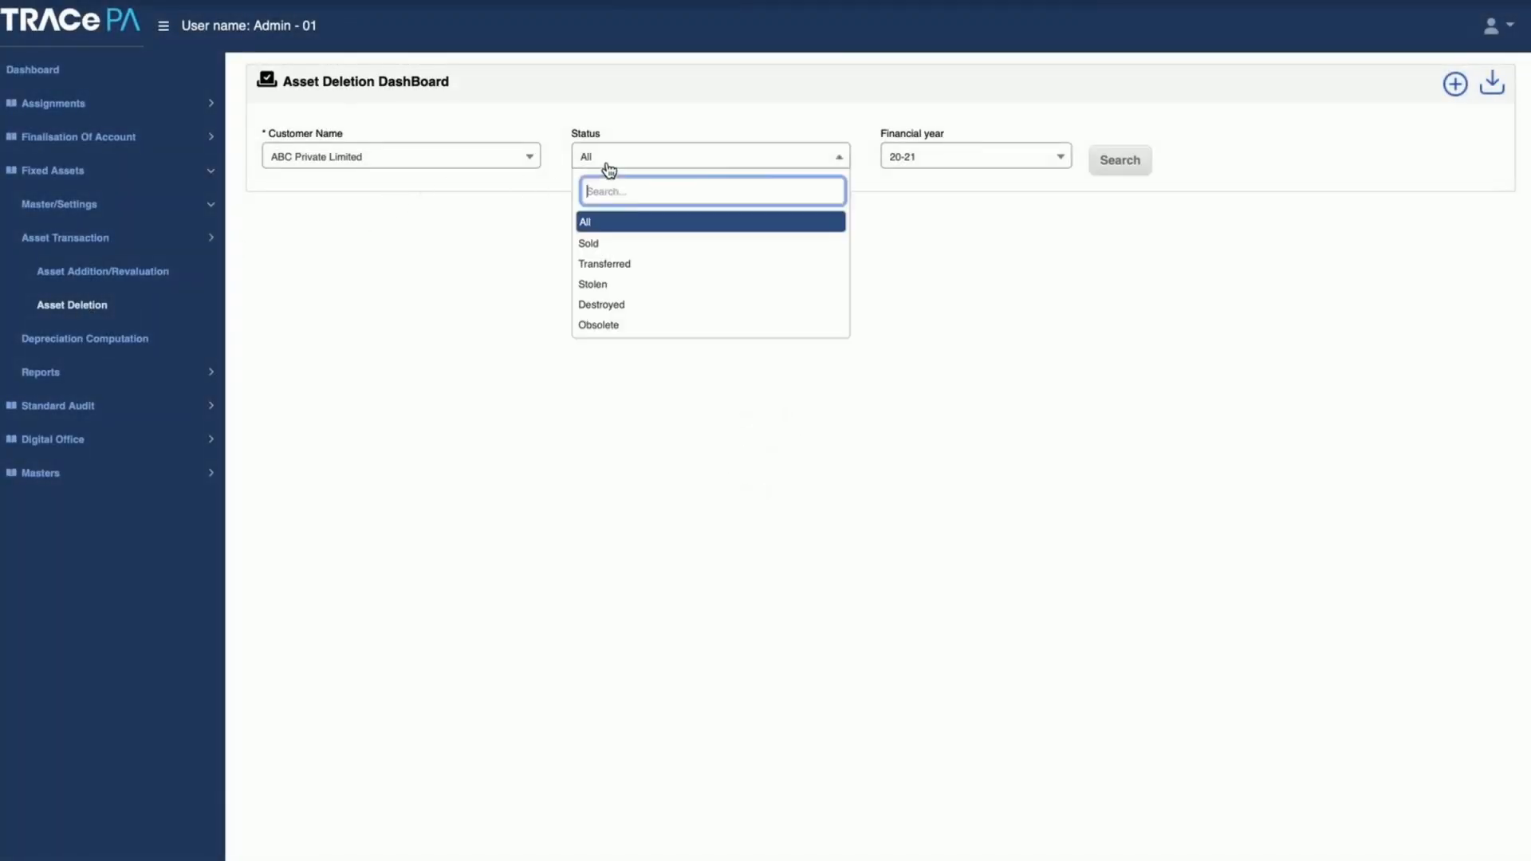
{"action": "left_click", "coordinate": [634, 247]}
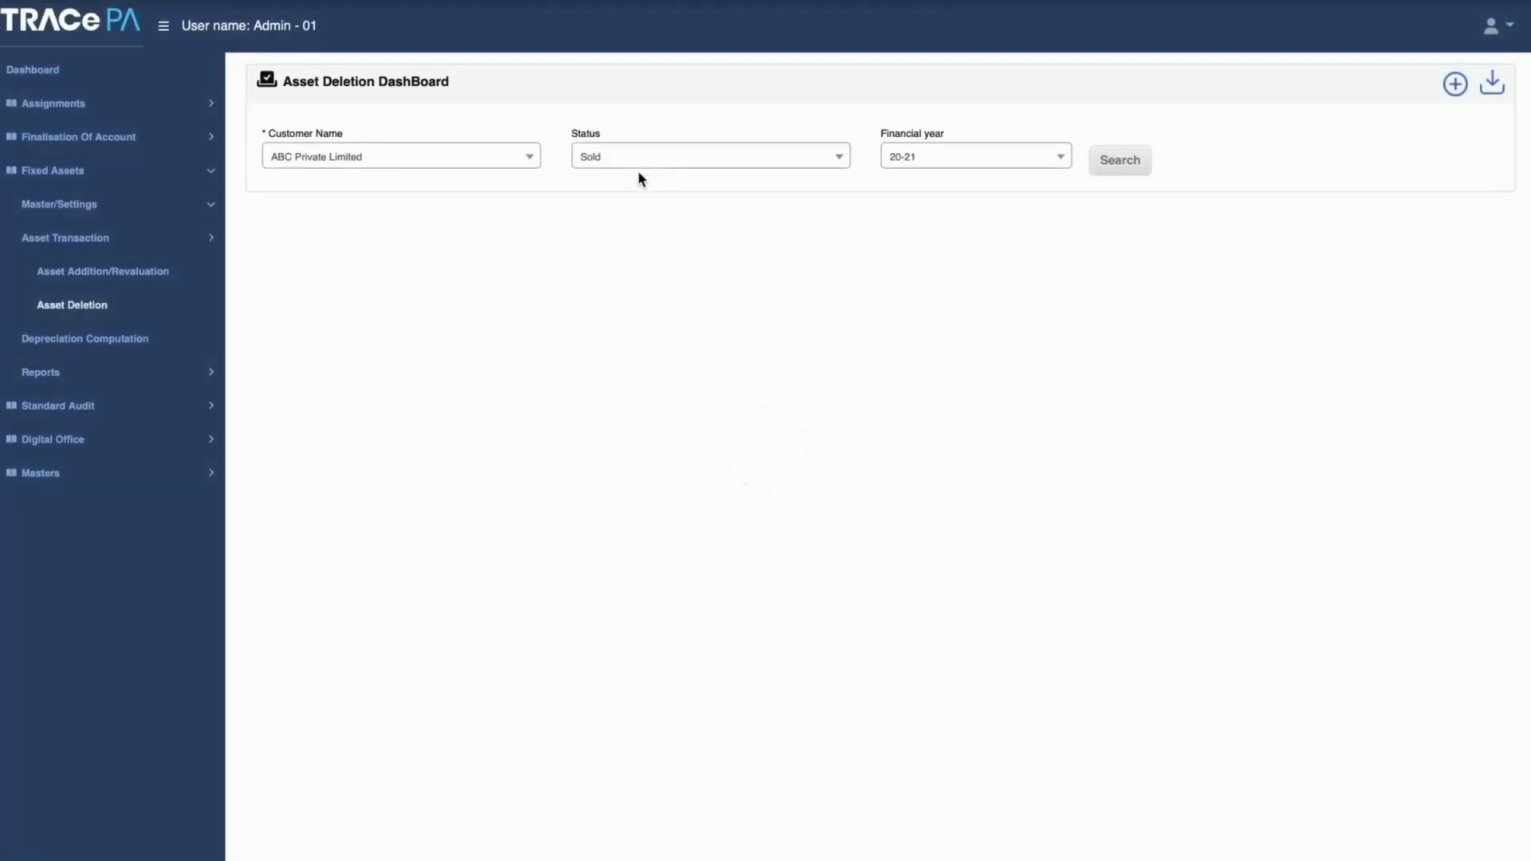
{"action": "left_click", "coordinate": [640, 165]}
{"action": "left_click", "coordinate": [631, 266]}
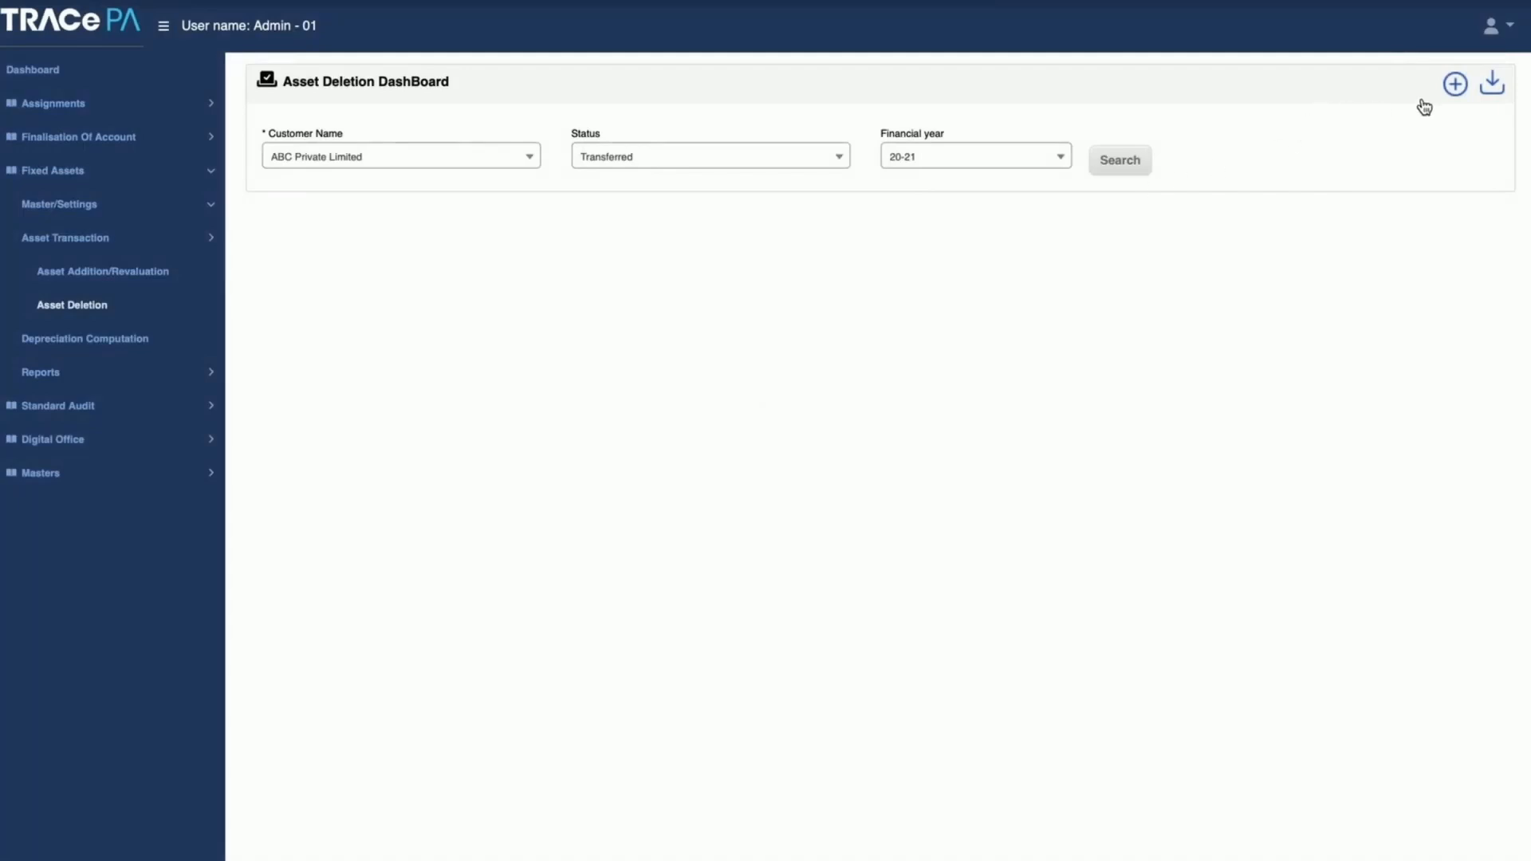
{"action": "left_click", "coordinate": [1455, 86]}
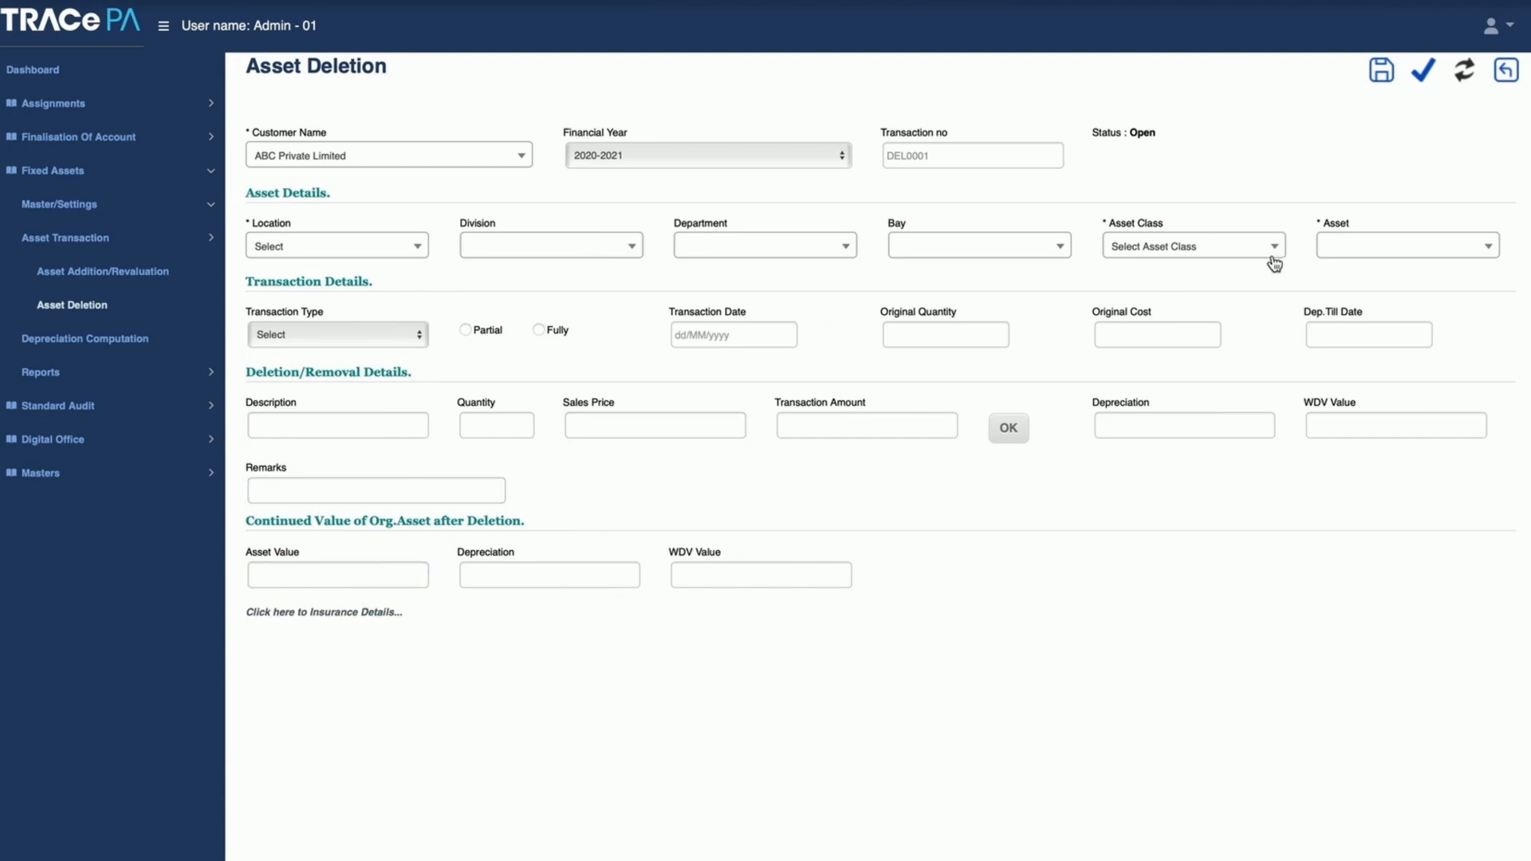
{"action": "left_click", "coordinate": [1507, 73]}
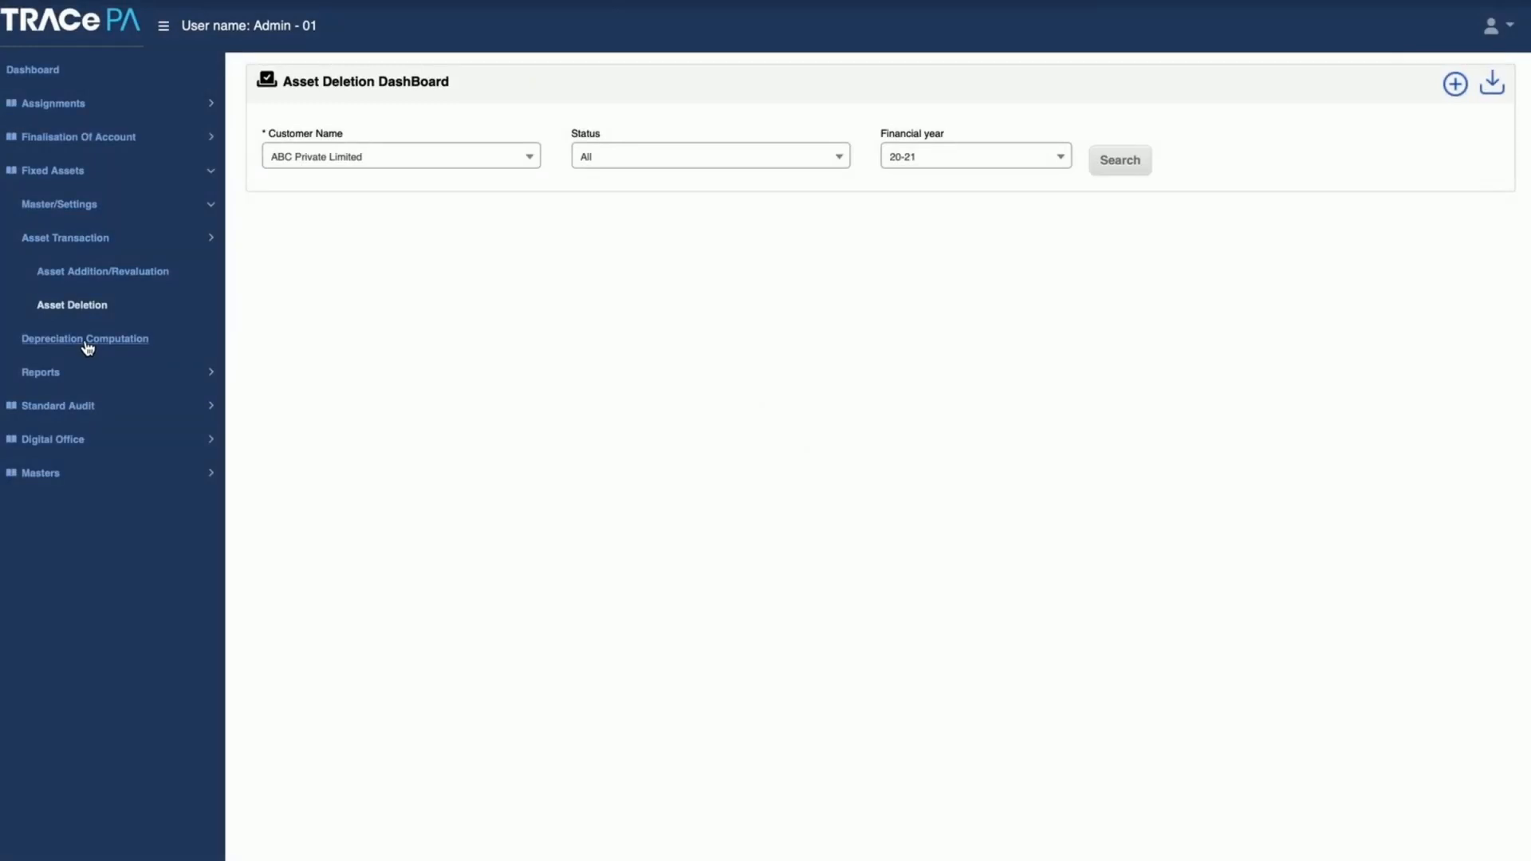
Step: Open Depreciation Computation and compute ABC Private Limited's yearly 2020-2021 depreciation under the Companies Act using the SLM method
{"action": "left_click", "coordinate": [87, 344]}
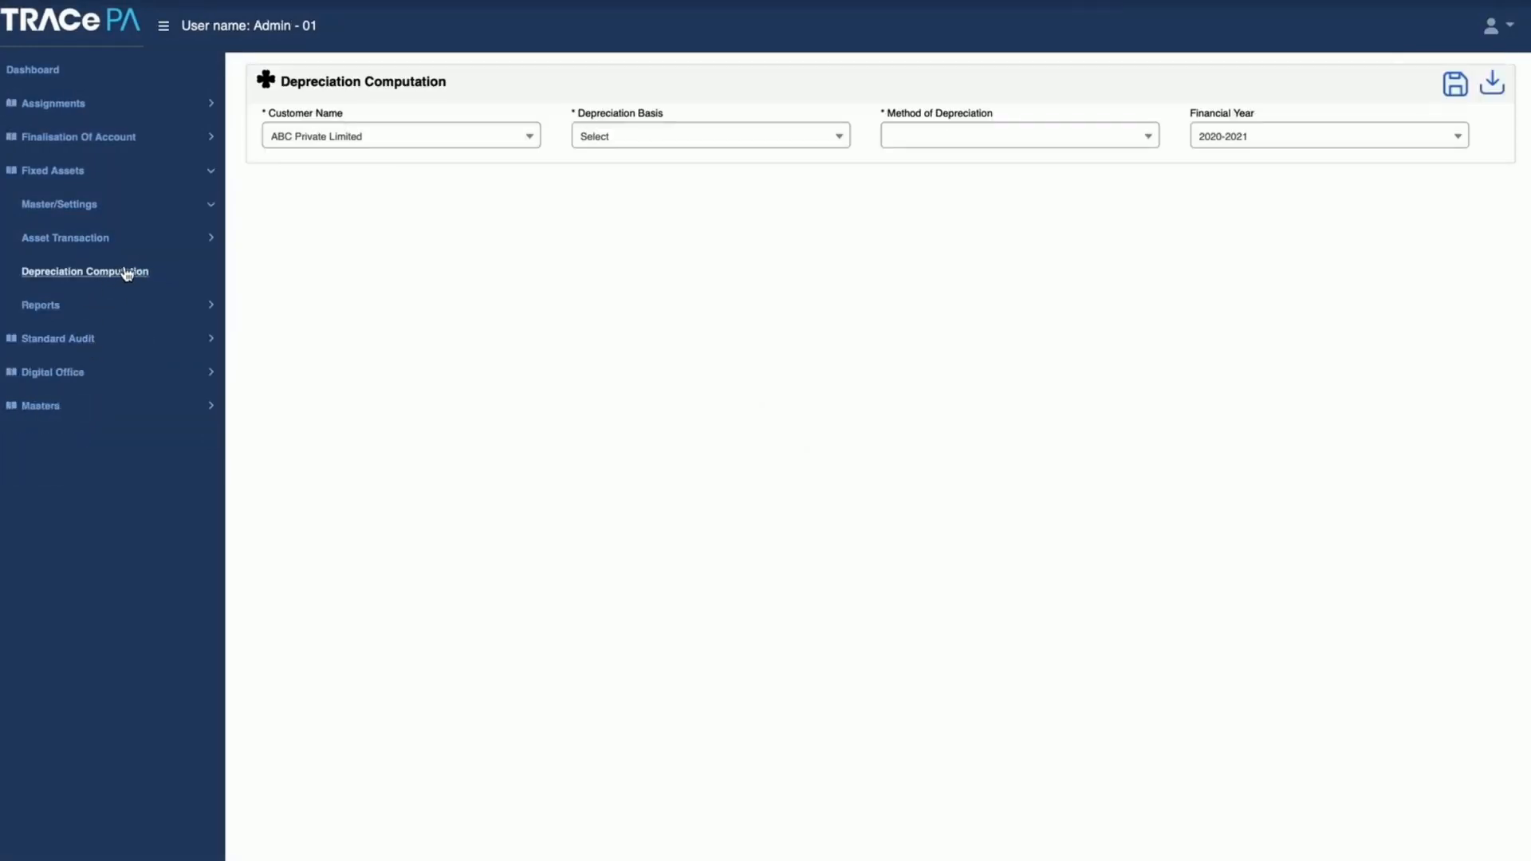
{"action": "left_click", "coordinate": [621, 142]}
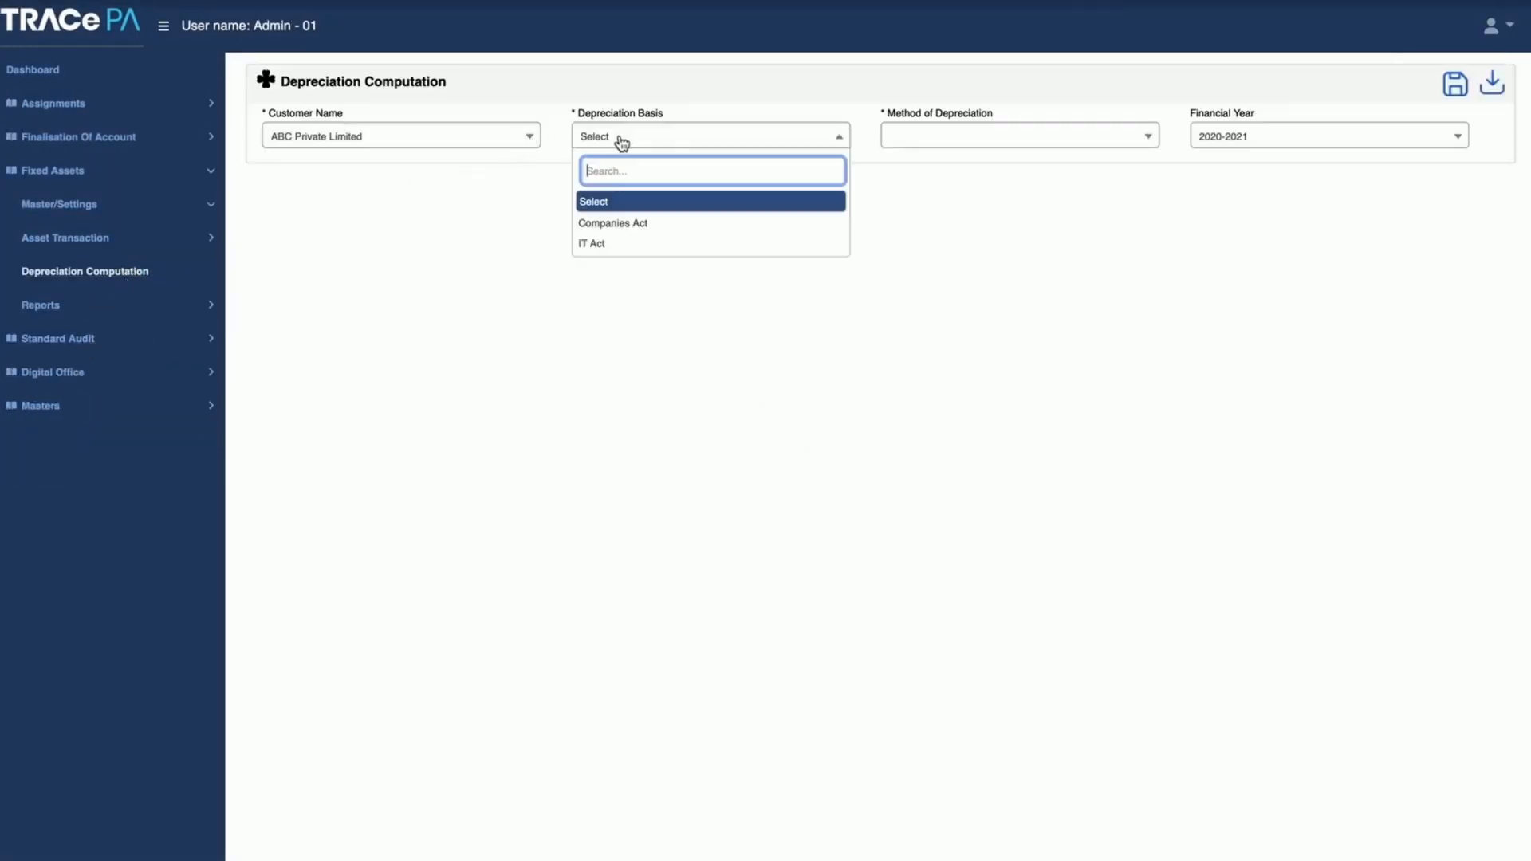
{"action": "left_click", "coordinate": [631, 226]}
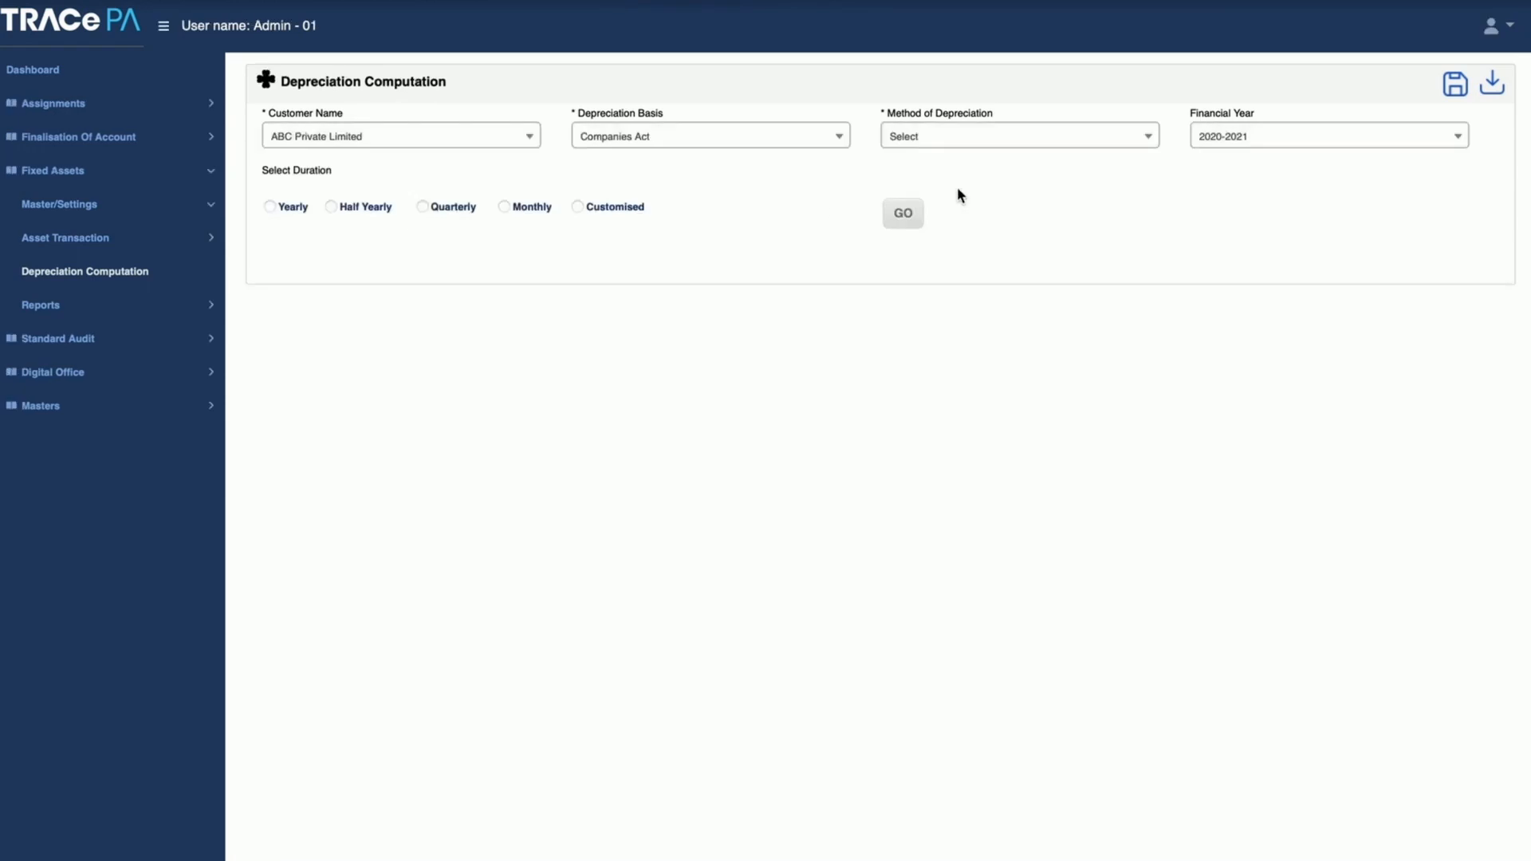
{"action": "left_click", "coordinate": [959, 138]}
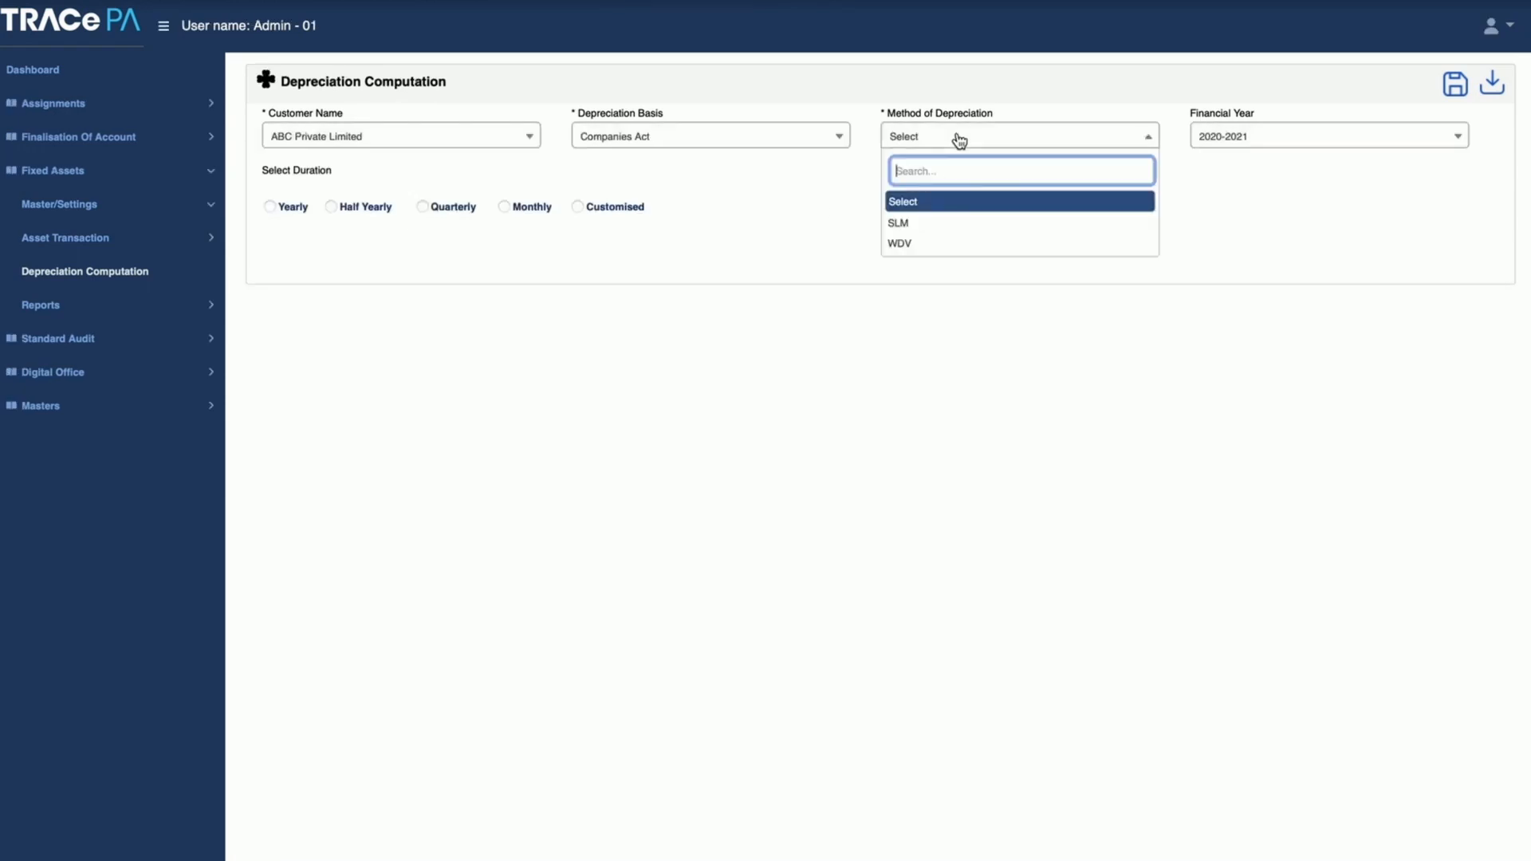
{"action": "left_click", "coordinate": [940, 232]}
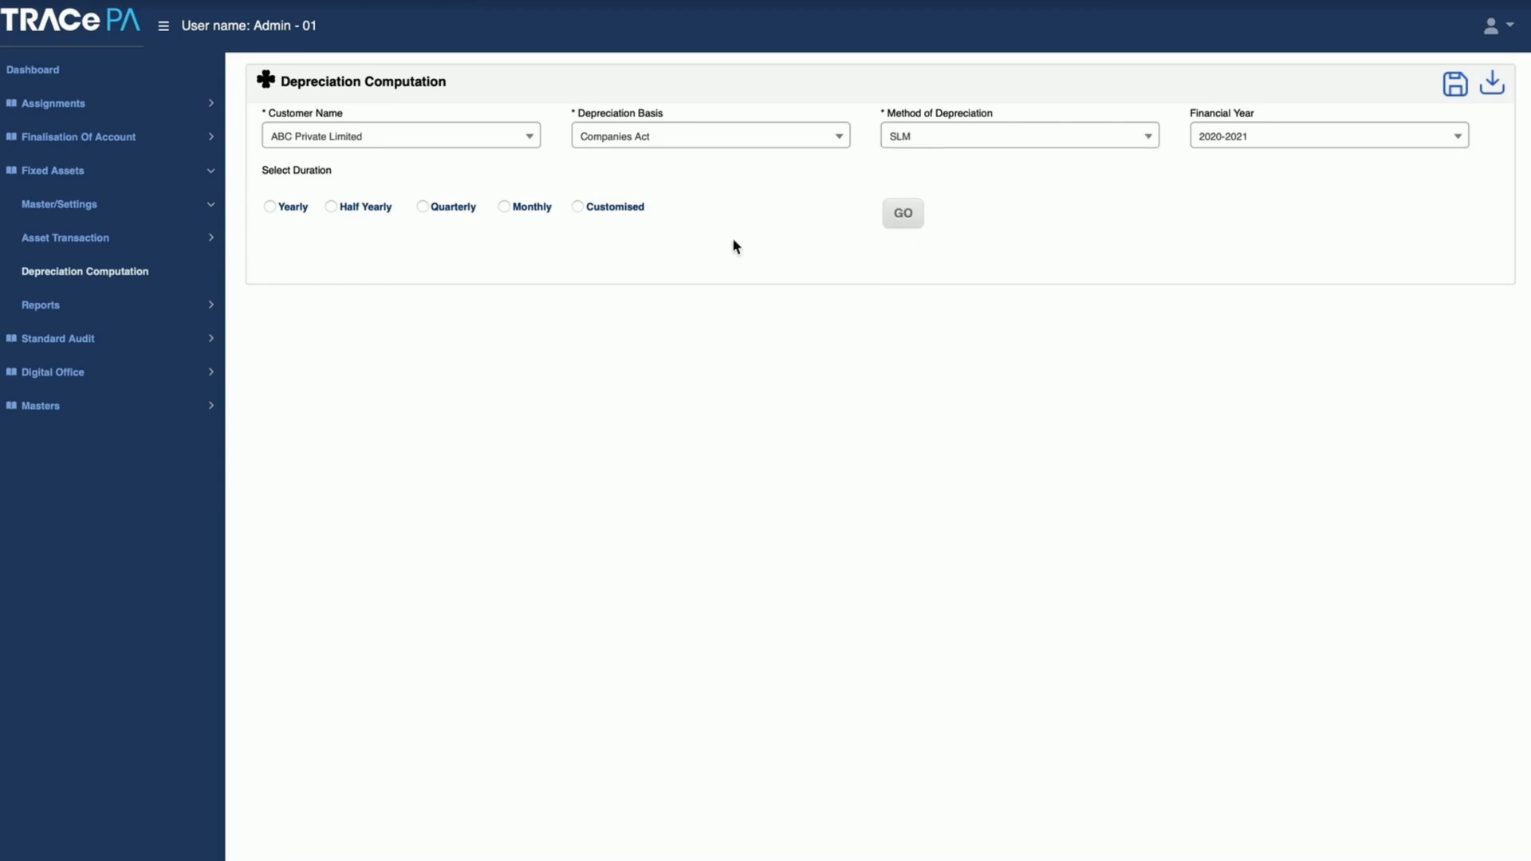
{"action": "left_click", "coordinate": [282, 208]}
{"action": "left_click", "coordinate": [910, 217]}
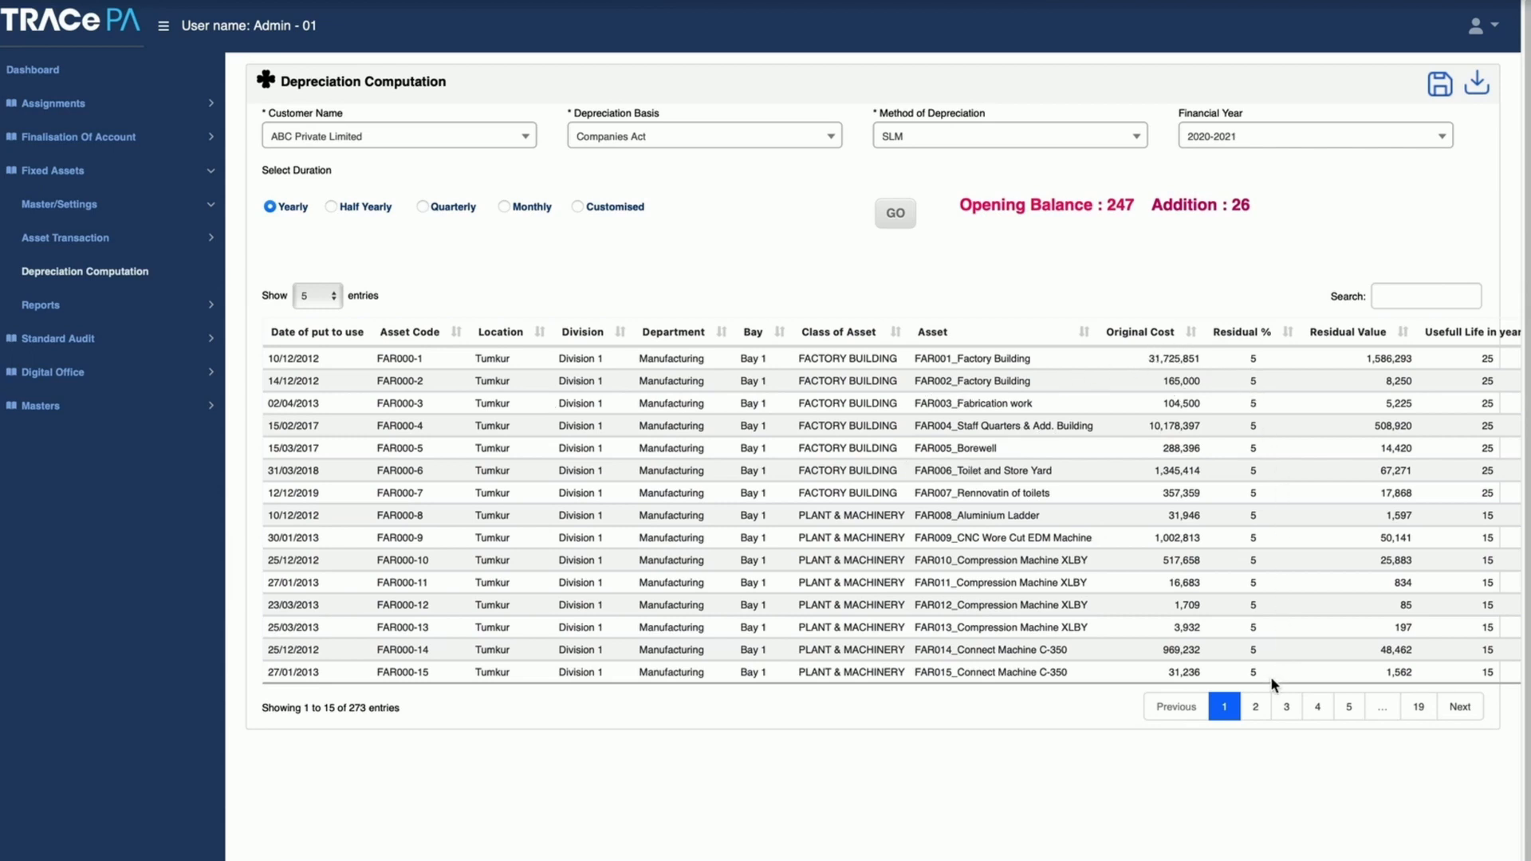
Step: Examine the computed depreciation table across all columns, from original cost and residual value through to WDV closing value
{"action": "scroll", "coordinate": [873, 460], "scroll_direction": "right", "scroll_amount": 5}
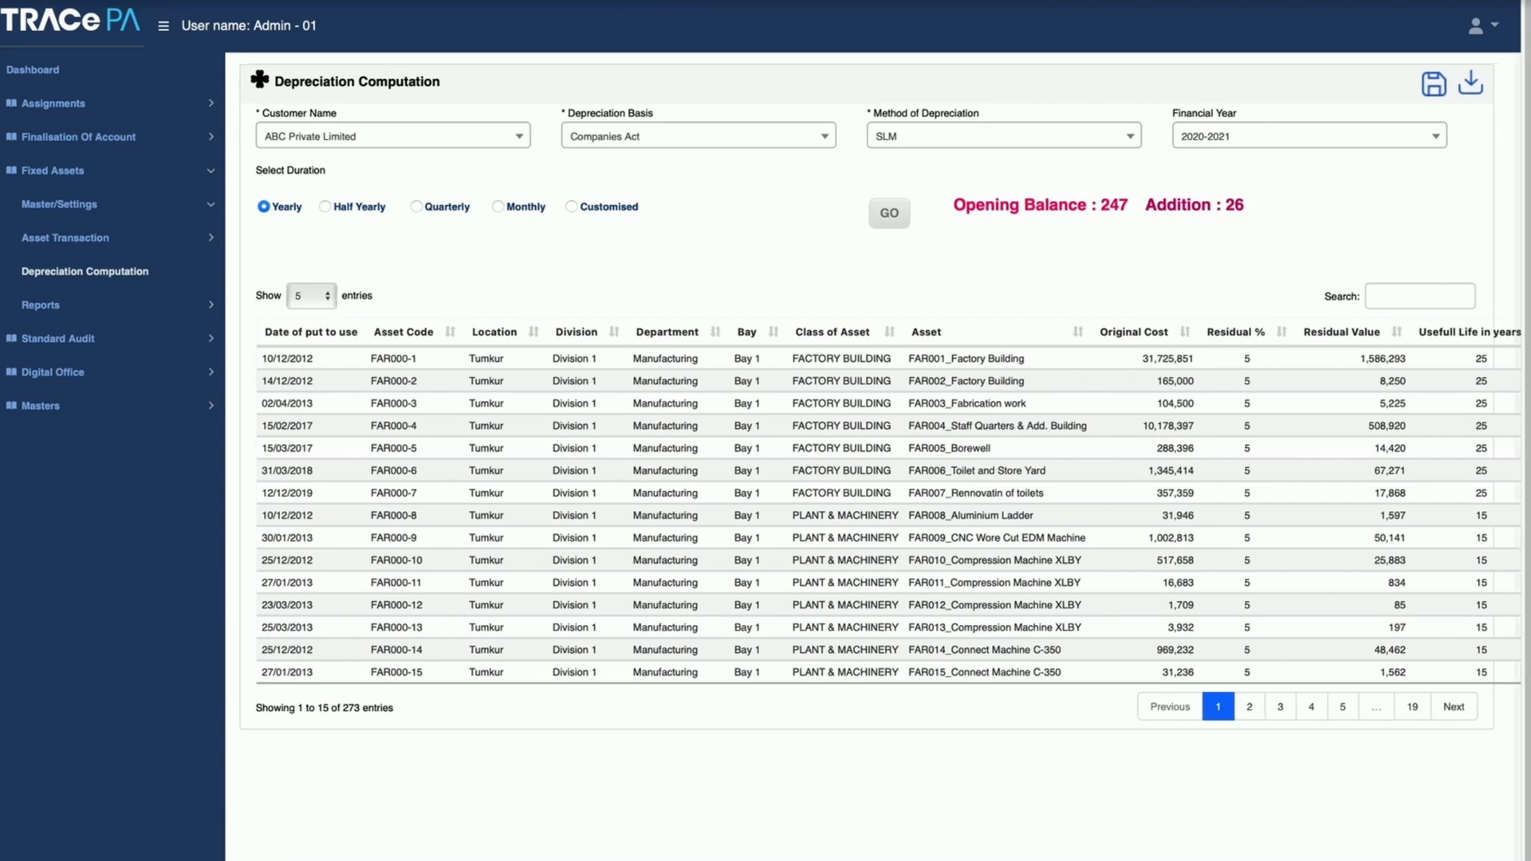
{"action": "scroll", "coordinate": [872, 459], "scroll_direction": "right", "scroll_amount": 5}
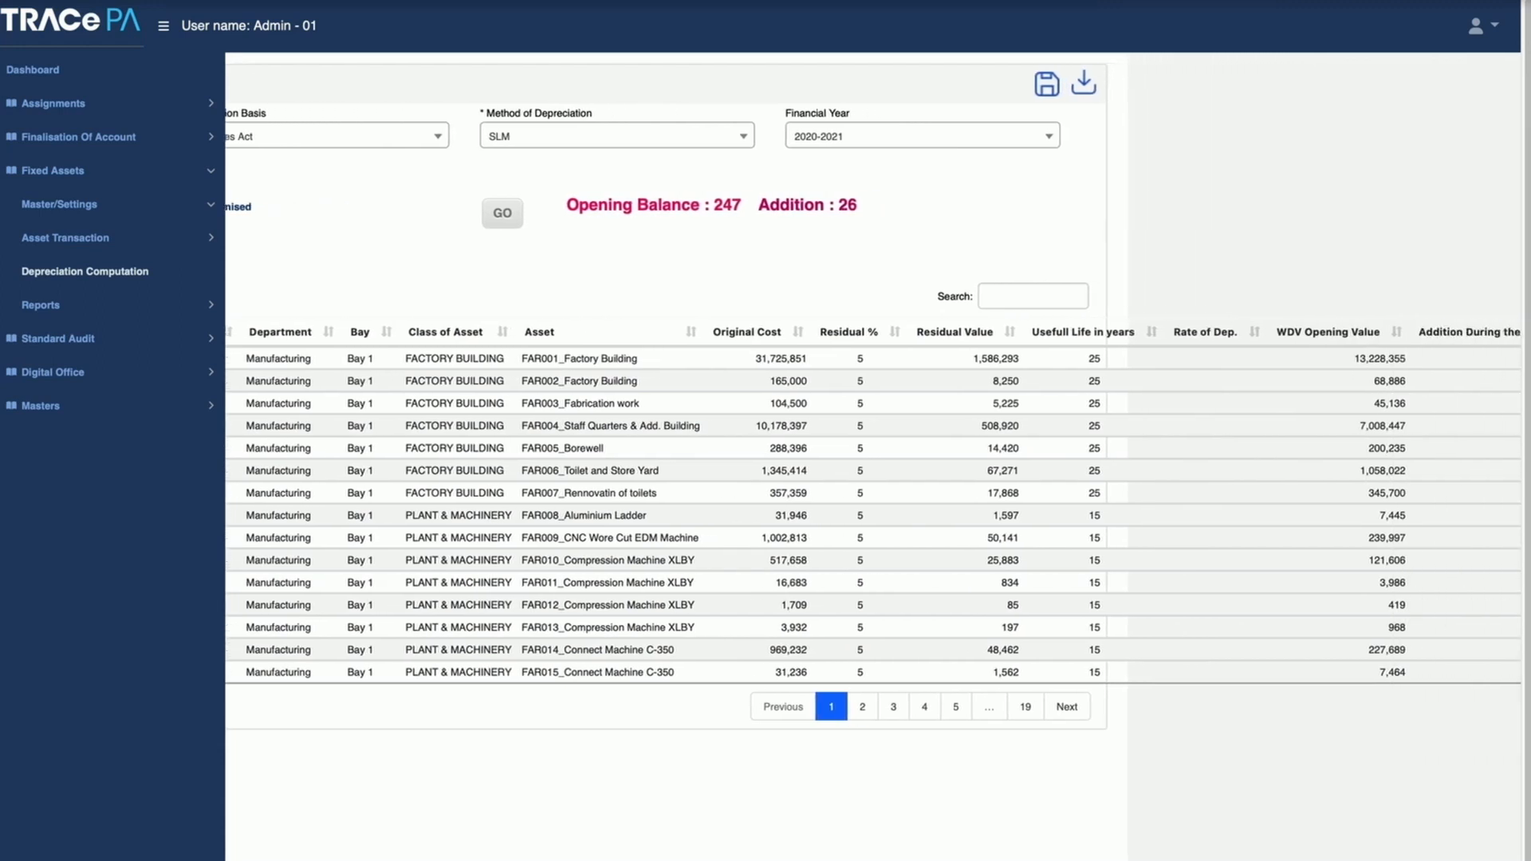
{"action": "scroll", "coordinate": [873, 459], "scroll_direction": "right", "scroll_amount": 2}
{"action": "scroll", "coordinate": [873, 459], "scroll_direction": "right", "scroll_amount": 4}
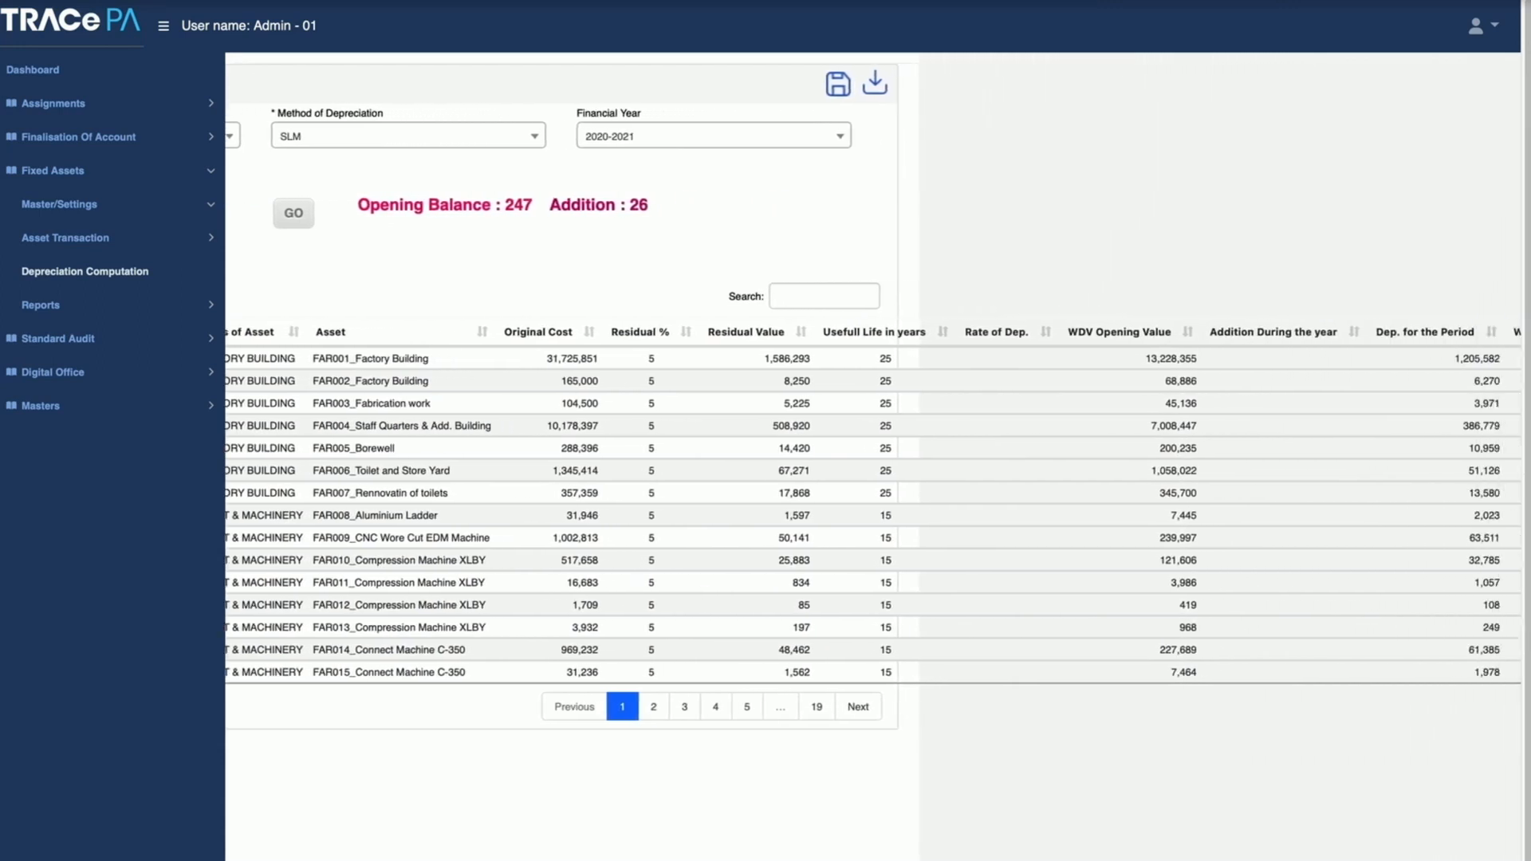
{"action": "scroll", "coordinate": [872, 459], "scroll_direction": "right", "scroll_amount": 2}
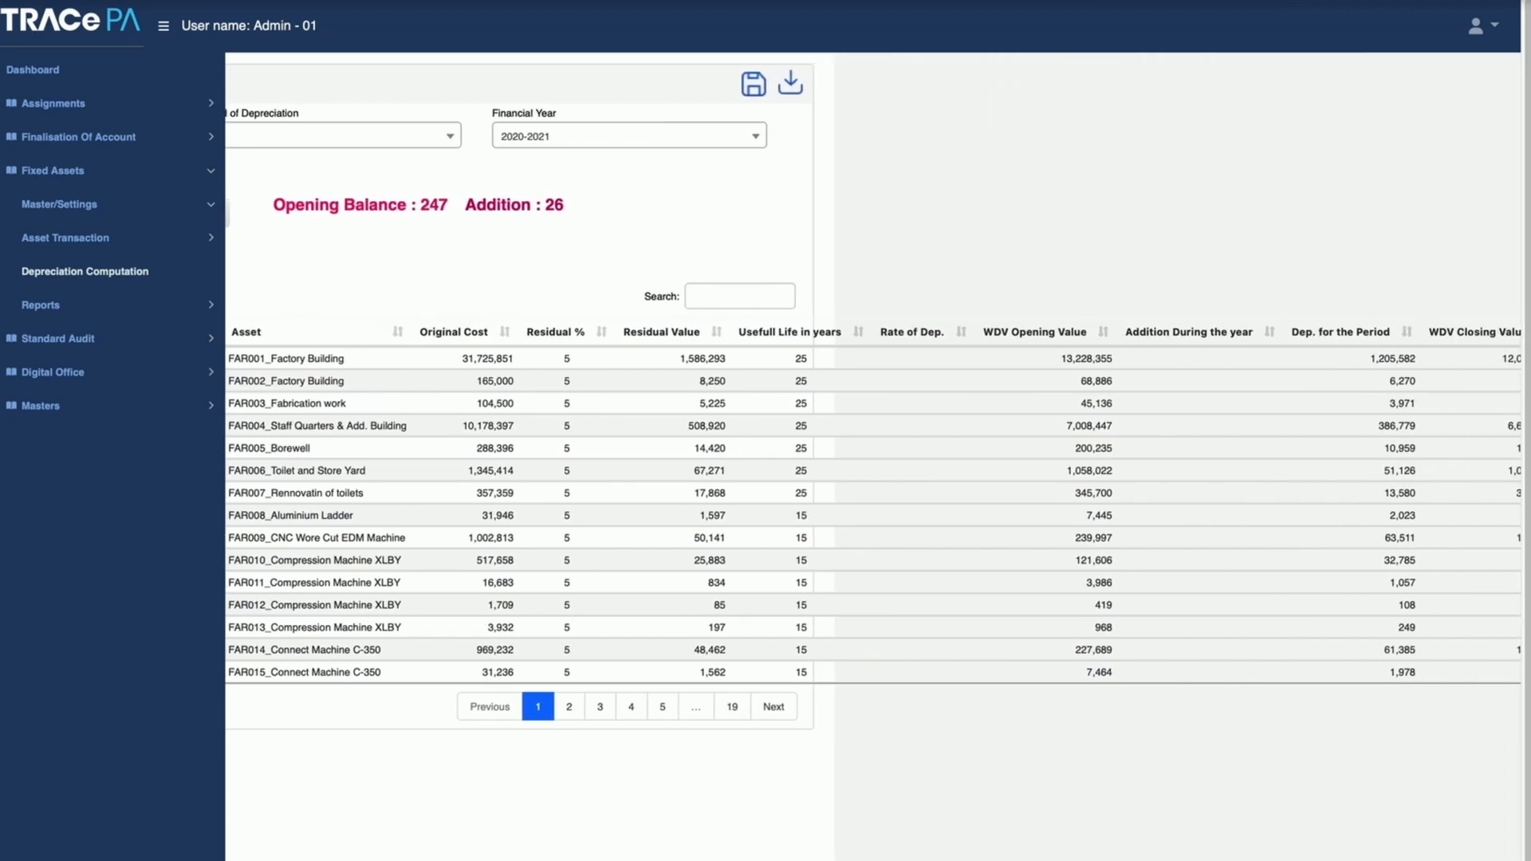
{"action": "scroll", "coordinate": [873, 459], "scroll_direction": "right", "scroll_amount": 1}
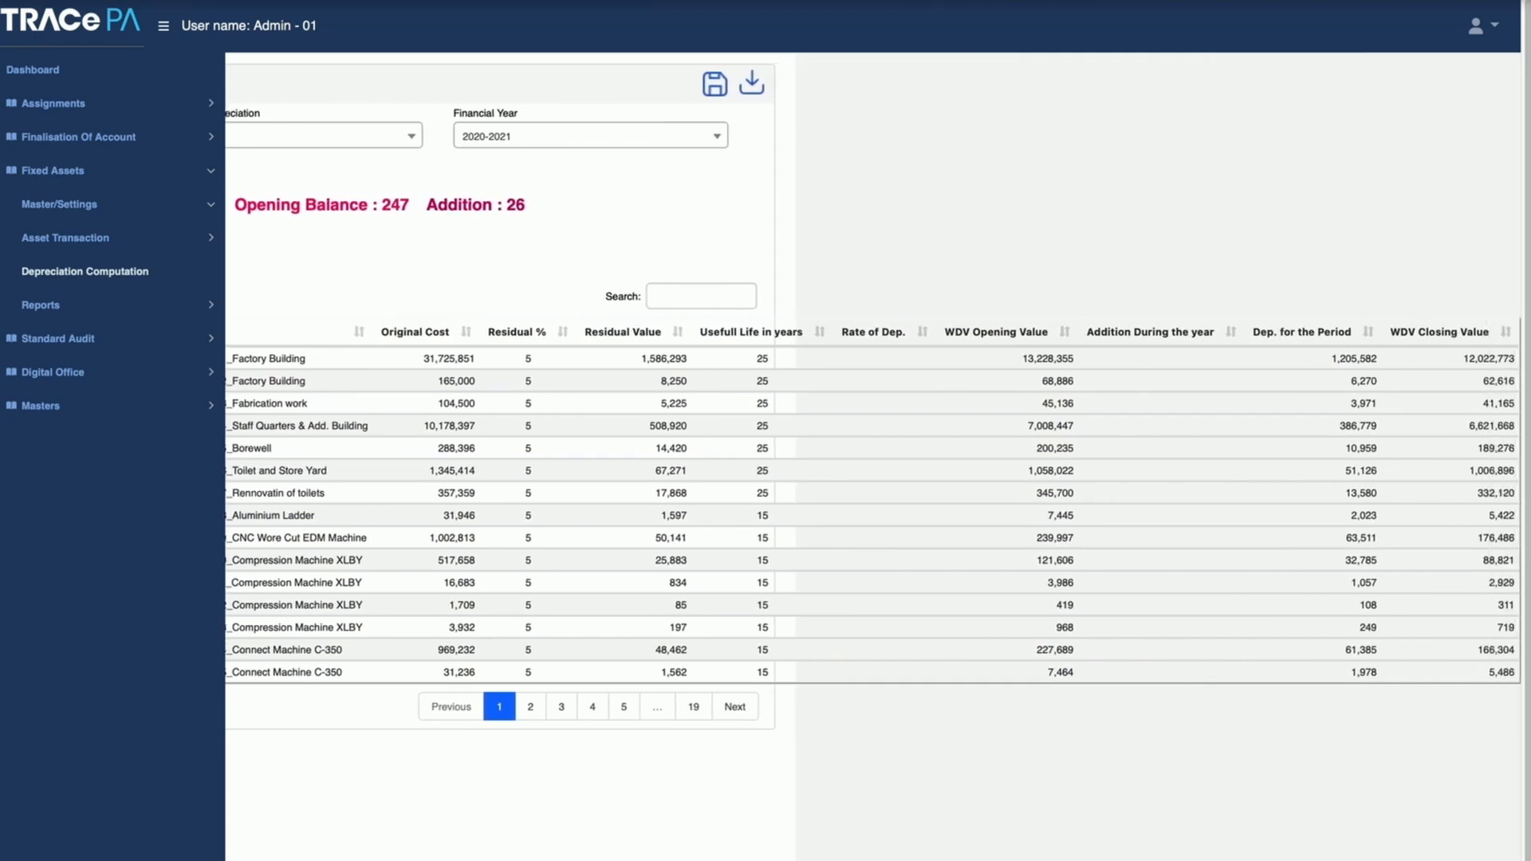
{"action": "scroll", "coordinate": [873, 459], "scroll_direction": "left", "scroll_amount": 10}
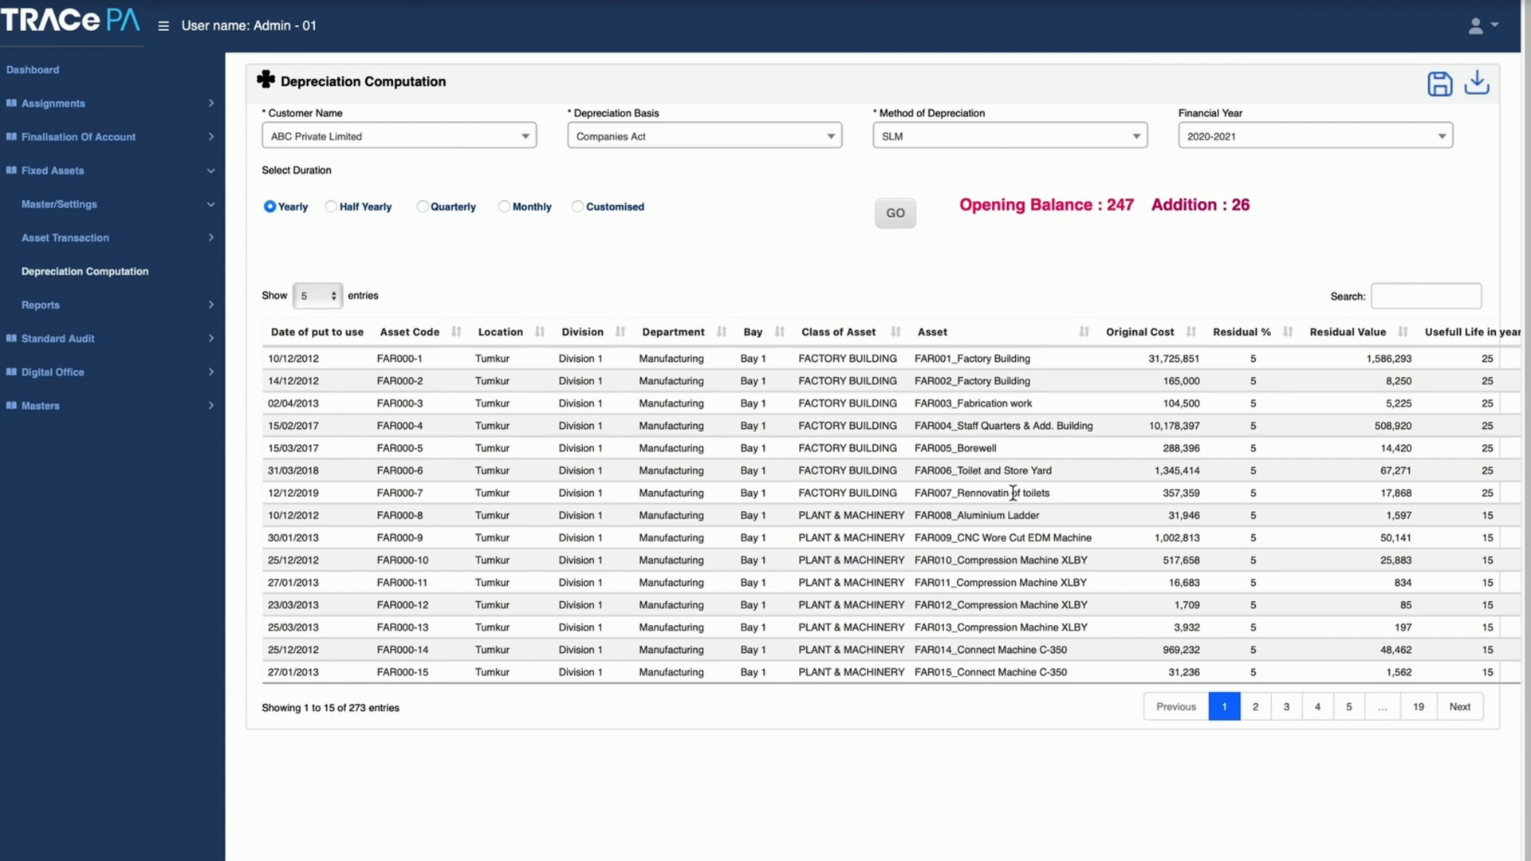
Step: Set the method of depreciation for the Companies Act basis to WDV and review the available methods
{"action": "left_click", "coordinate": [944, 140]}
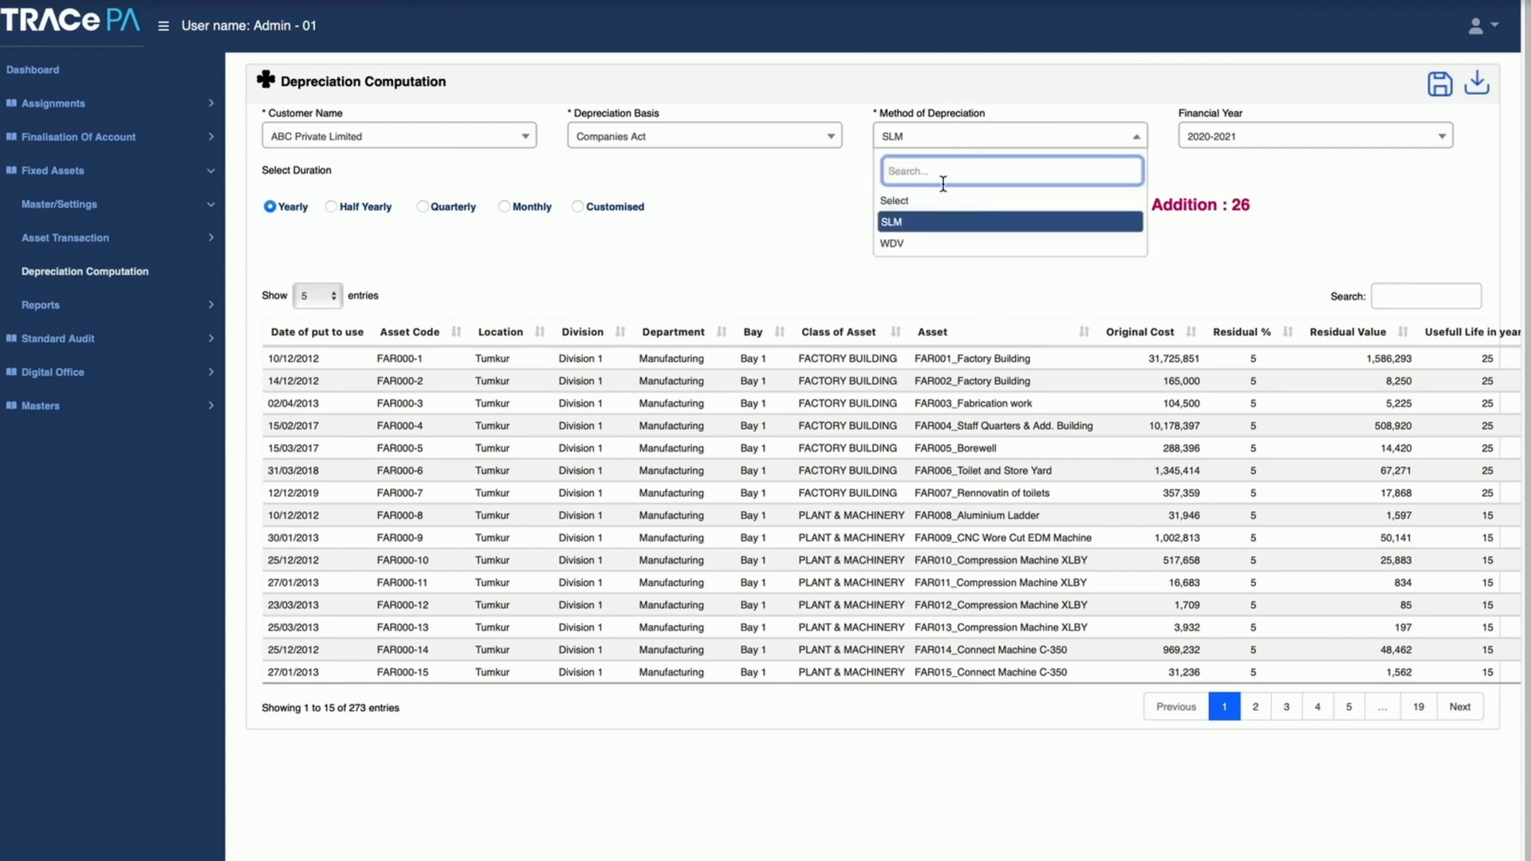
{"action": "left_click", "coordinate": [944, 252]}
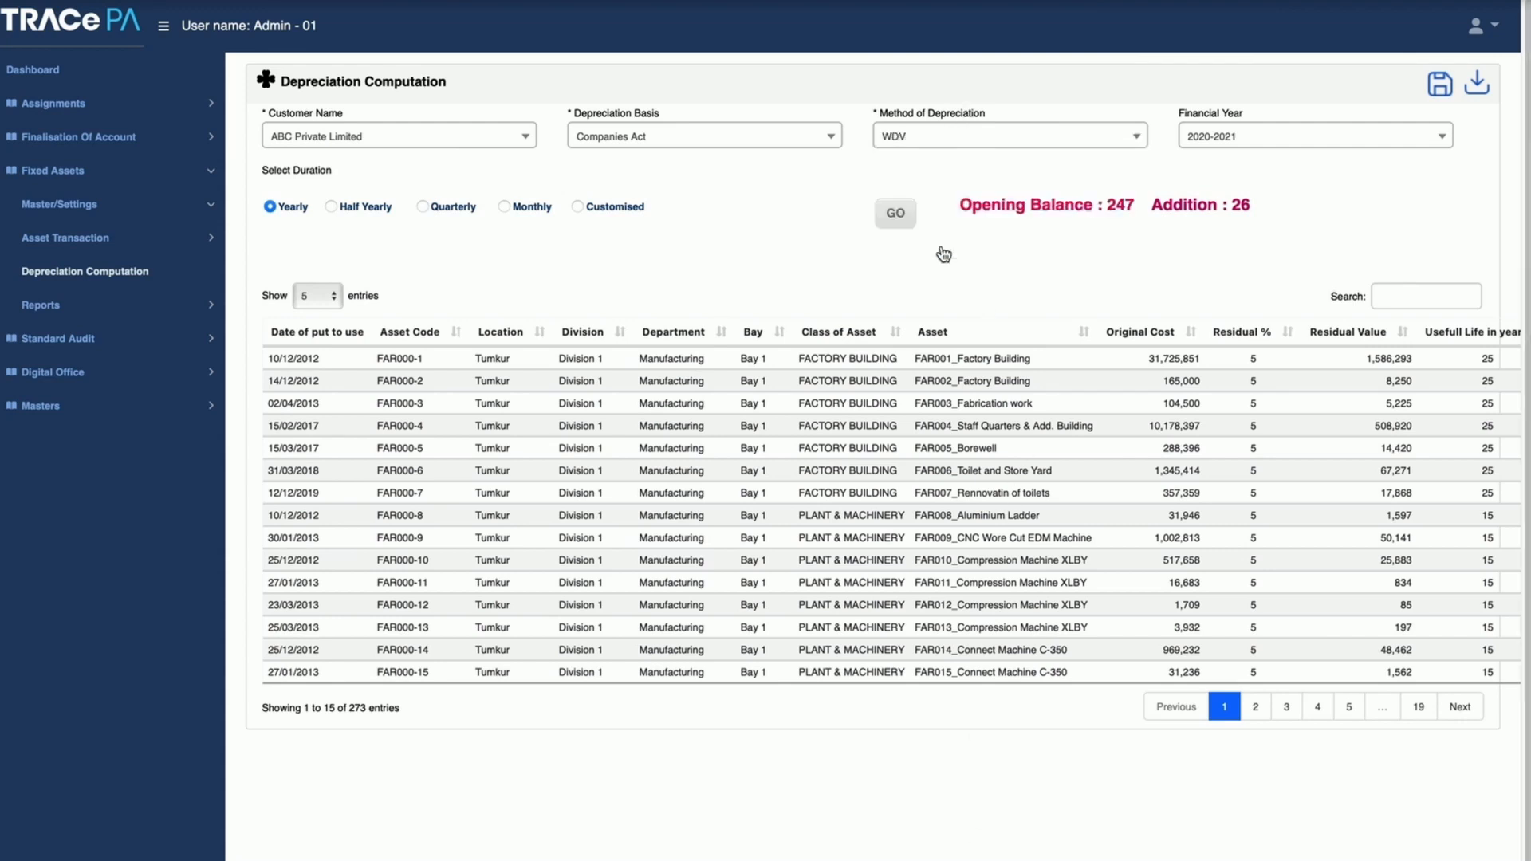
{"action": "left_click", "coordinate": [920, 139]}
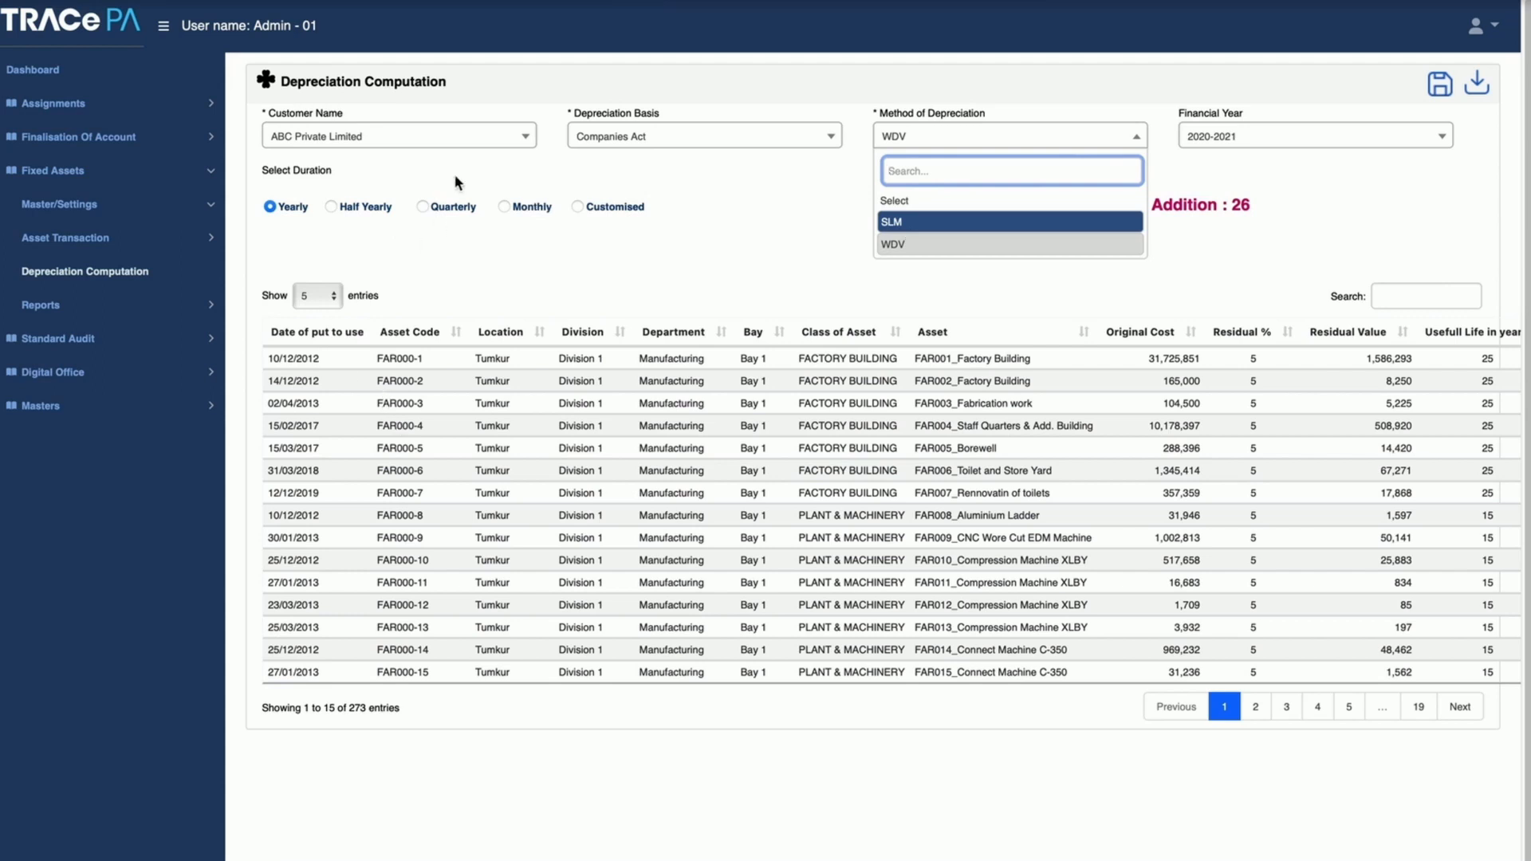
Step: Set the depreciation basis to IT Act with the WDV method and financial year 2020-2021
{"action": "left_click", "coordinate": [580, 139]}
{"action": "left_click", "coordinate": [603, 245]}
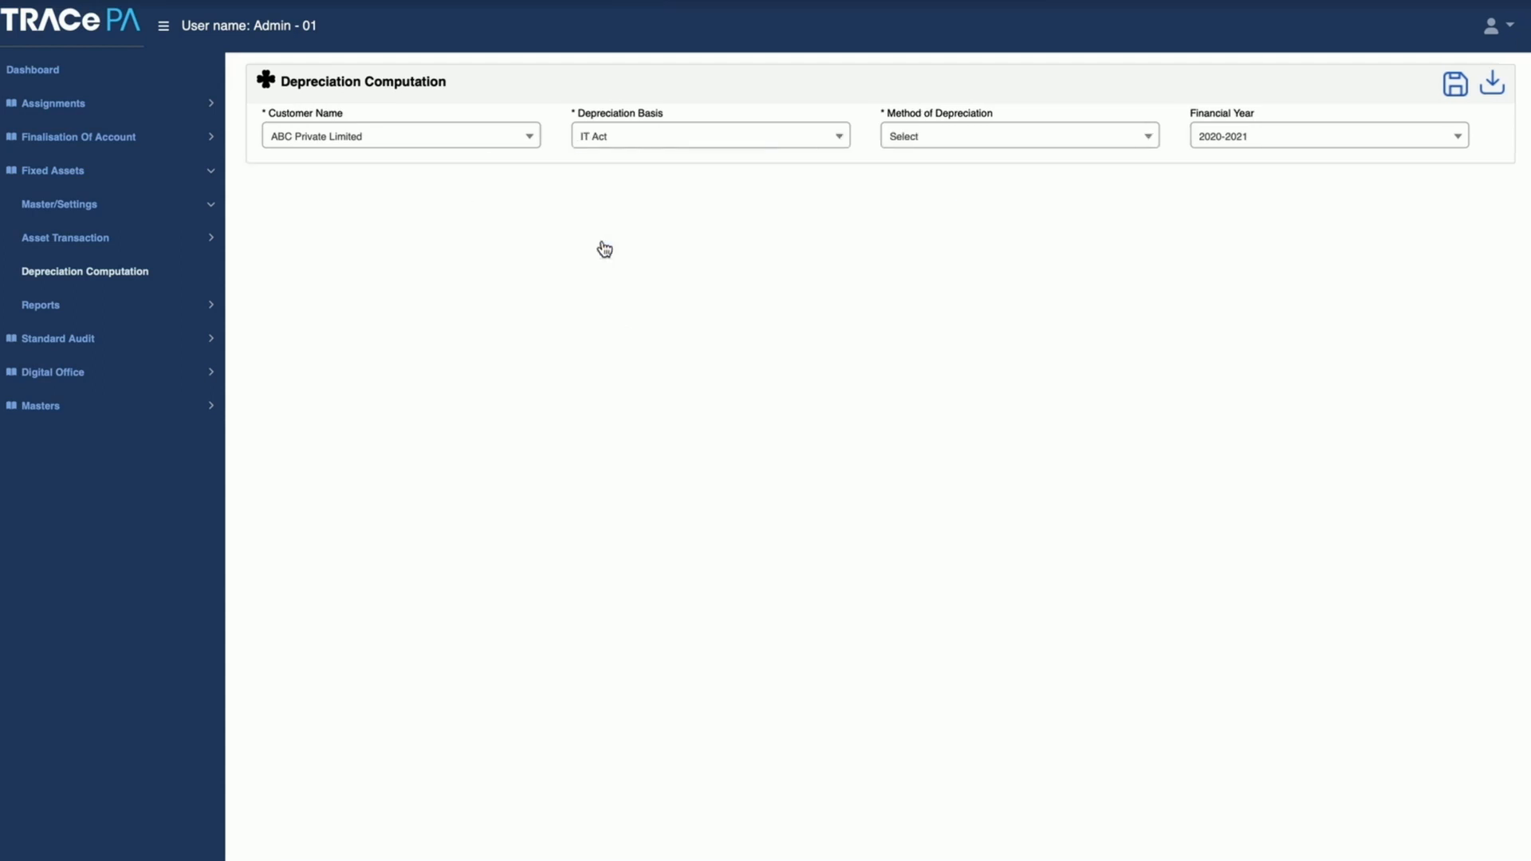
{"action": "left_click", "coordinate": [984, 142]}
{"action": "left_click", "coordinate": [950, 224]}
{"action": "left_click", "coordinate": [1278, 138]}
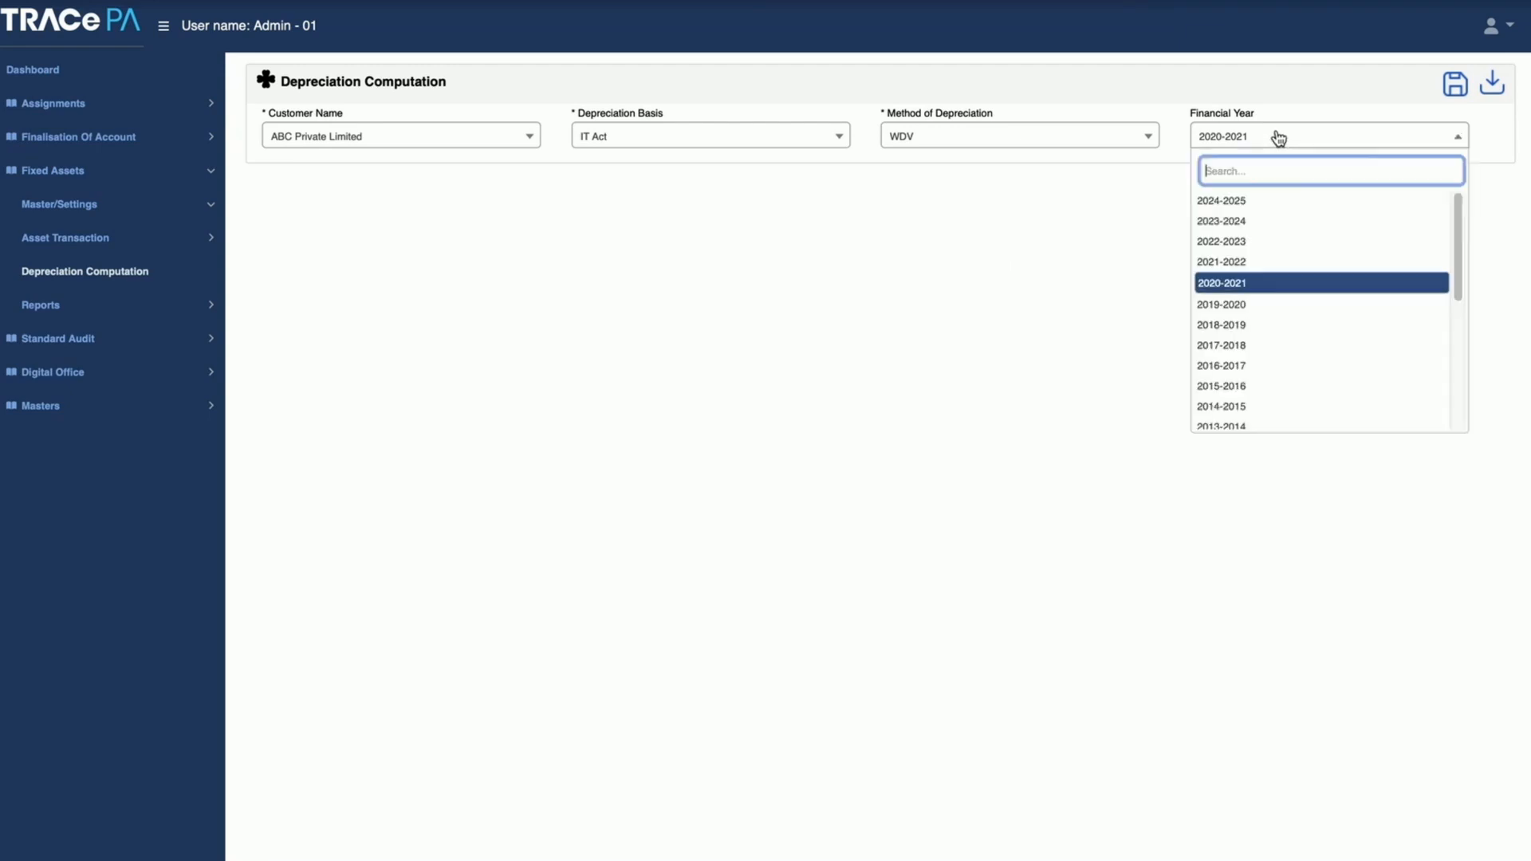
{"action": "left_click", "coordinate": [1240, 294]}
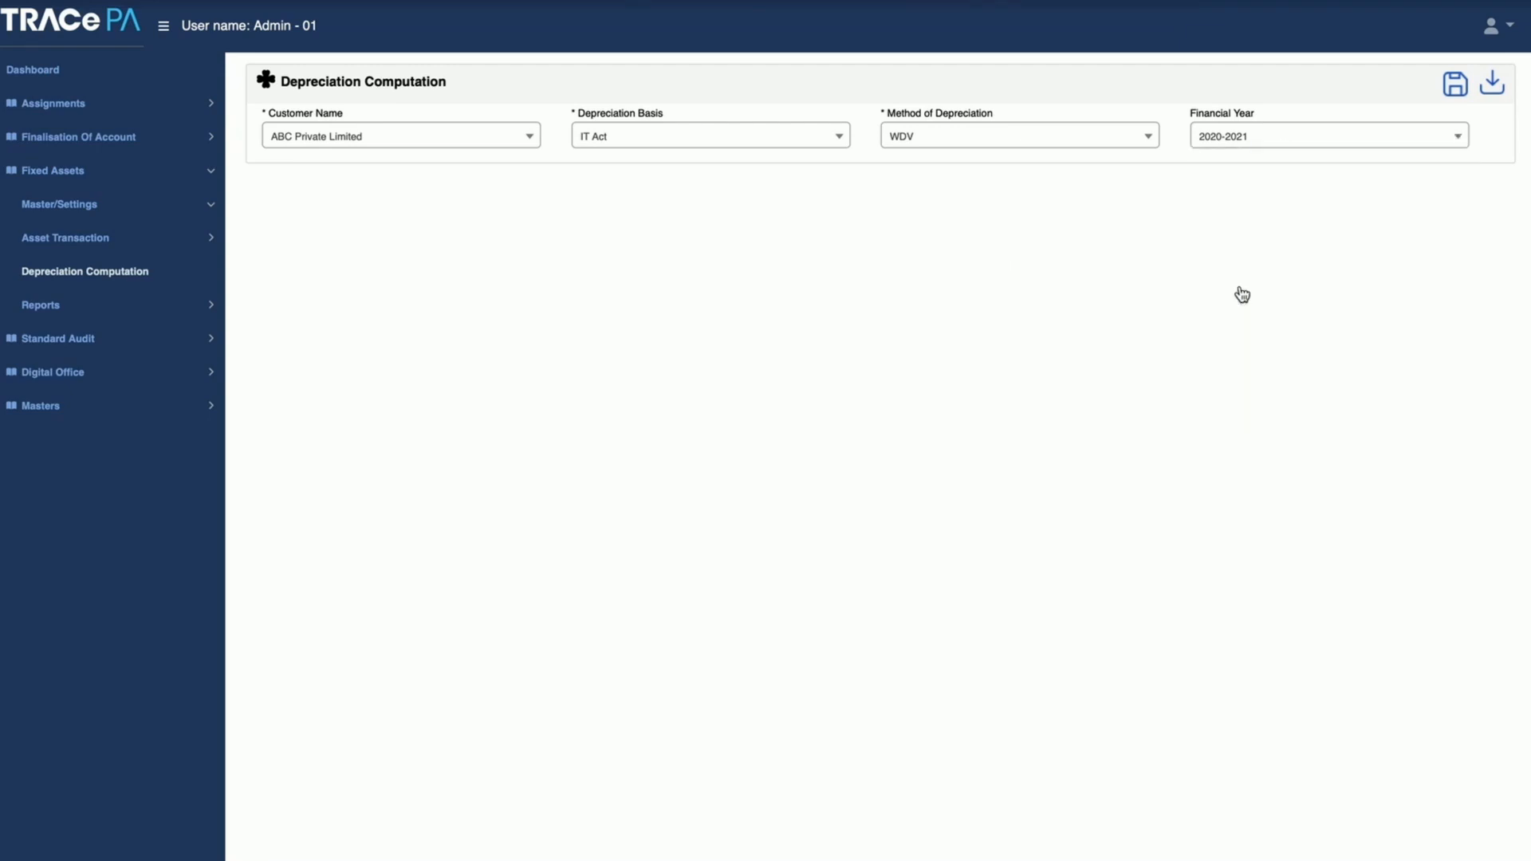
Step: Clear the IT Act depreciation method and reselect WDV
{"action": "left_click", "coordinate": [930, 141]}
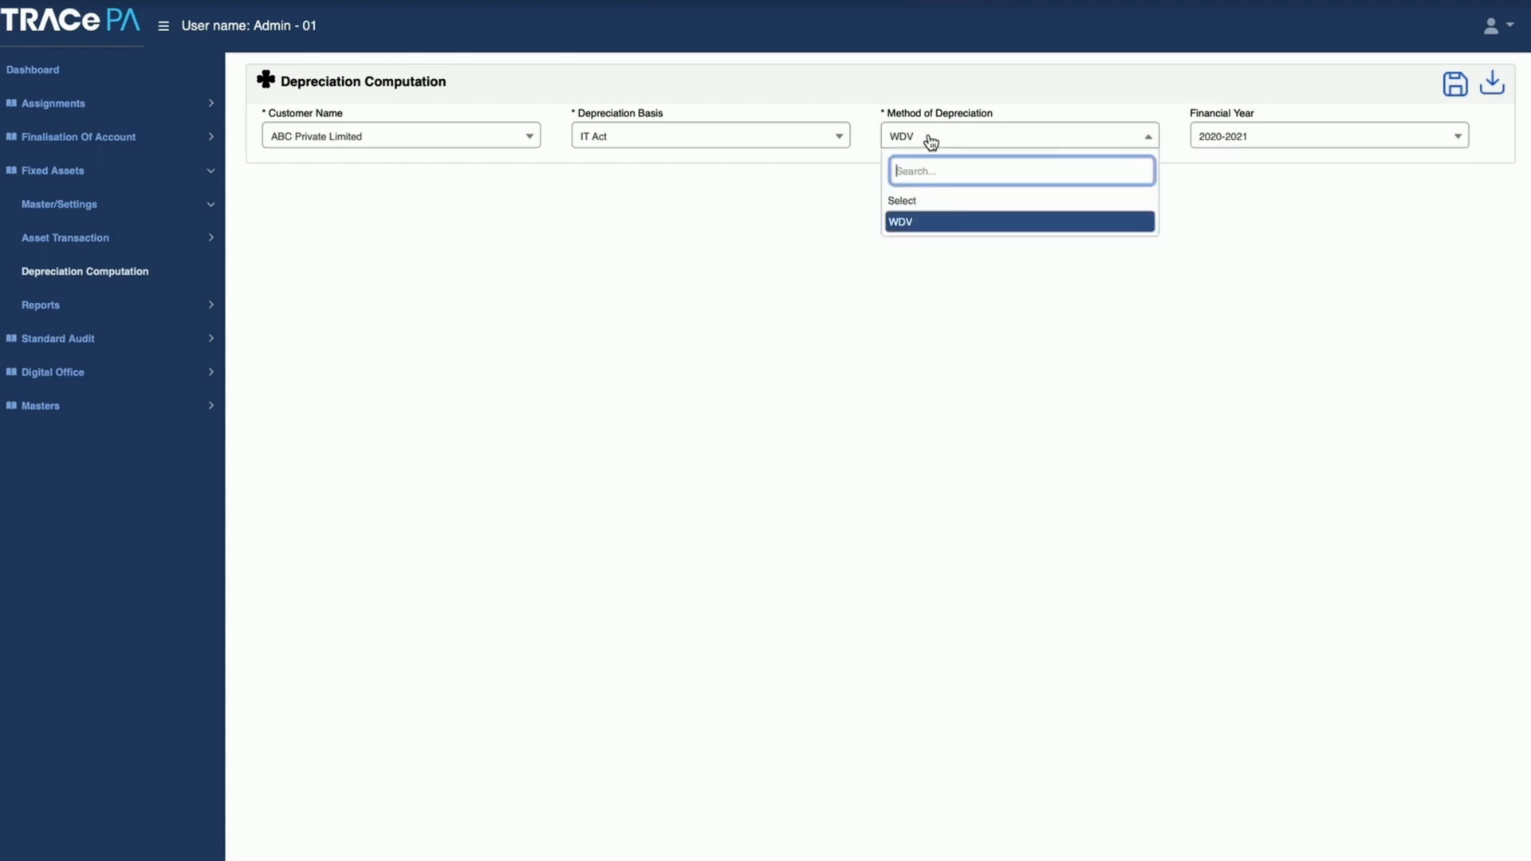
{"action": "left_click", "coordinate": [919, 201]}
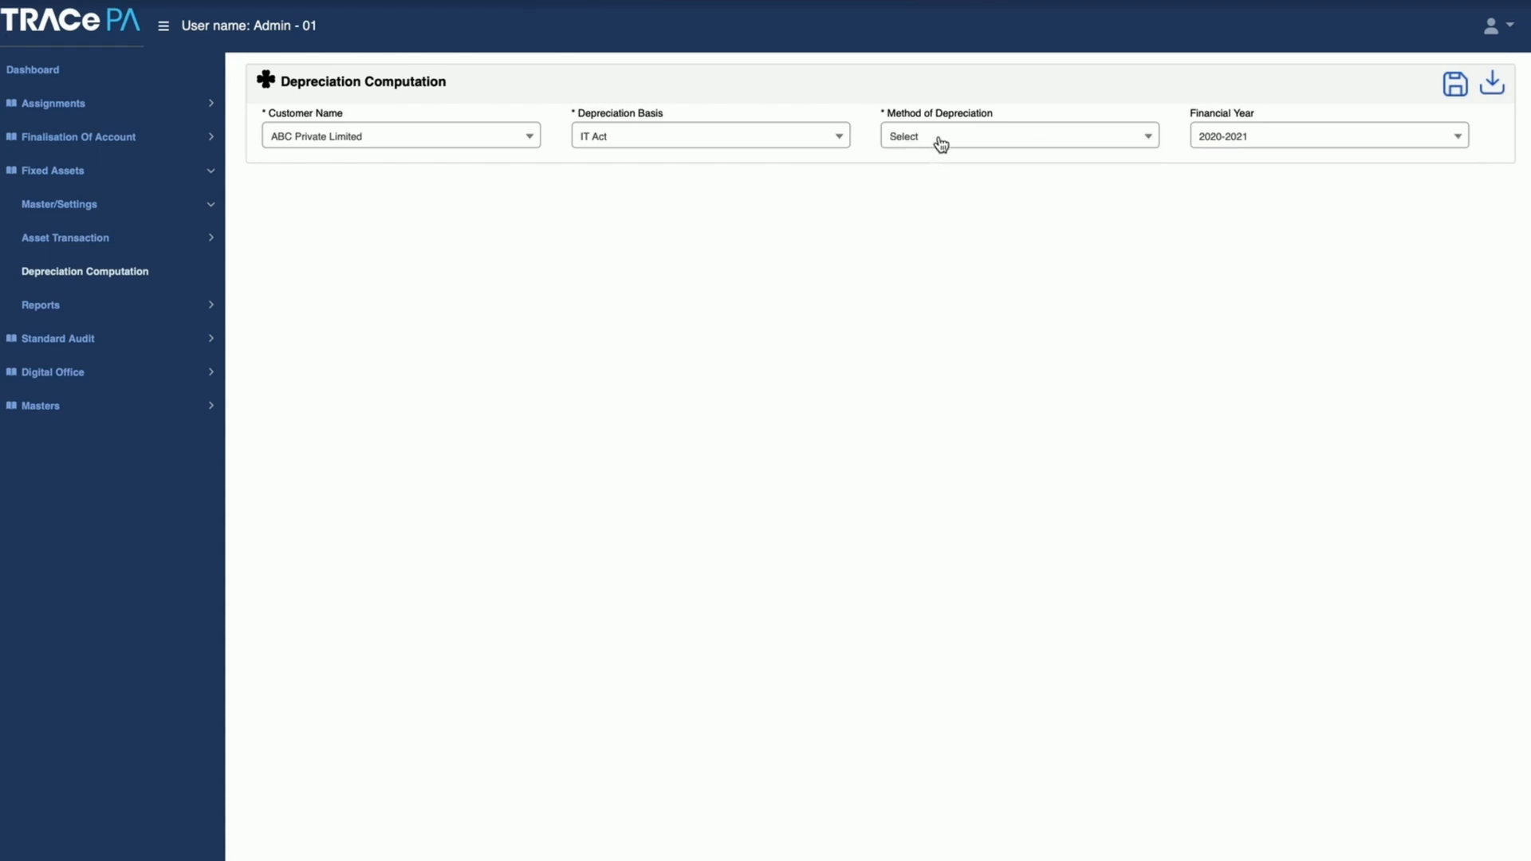
{"action": "left_click", "coordinate": [941, 144]}
{"action": "left_click", "coordinate": [922, 224]}
Step: Switch the depreciation basis to Companies Act and back to IT Act, choosing the WDV method again
{"action": "left_click", "coordinate": [712, 144]}
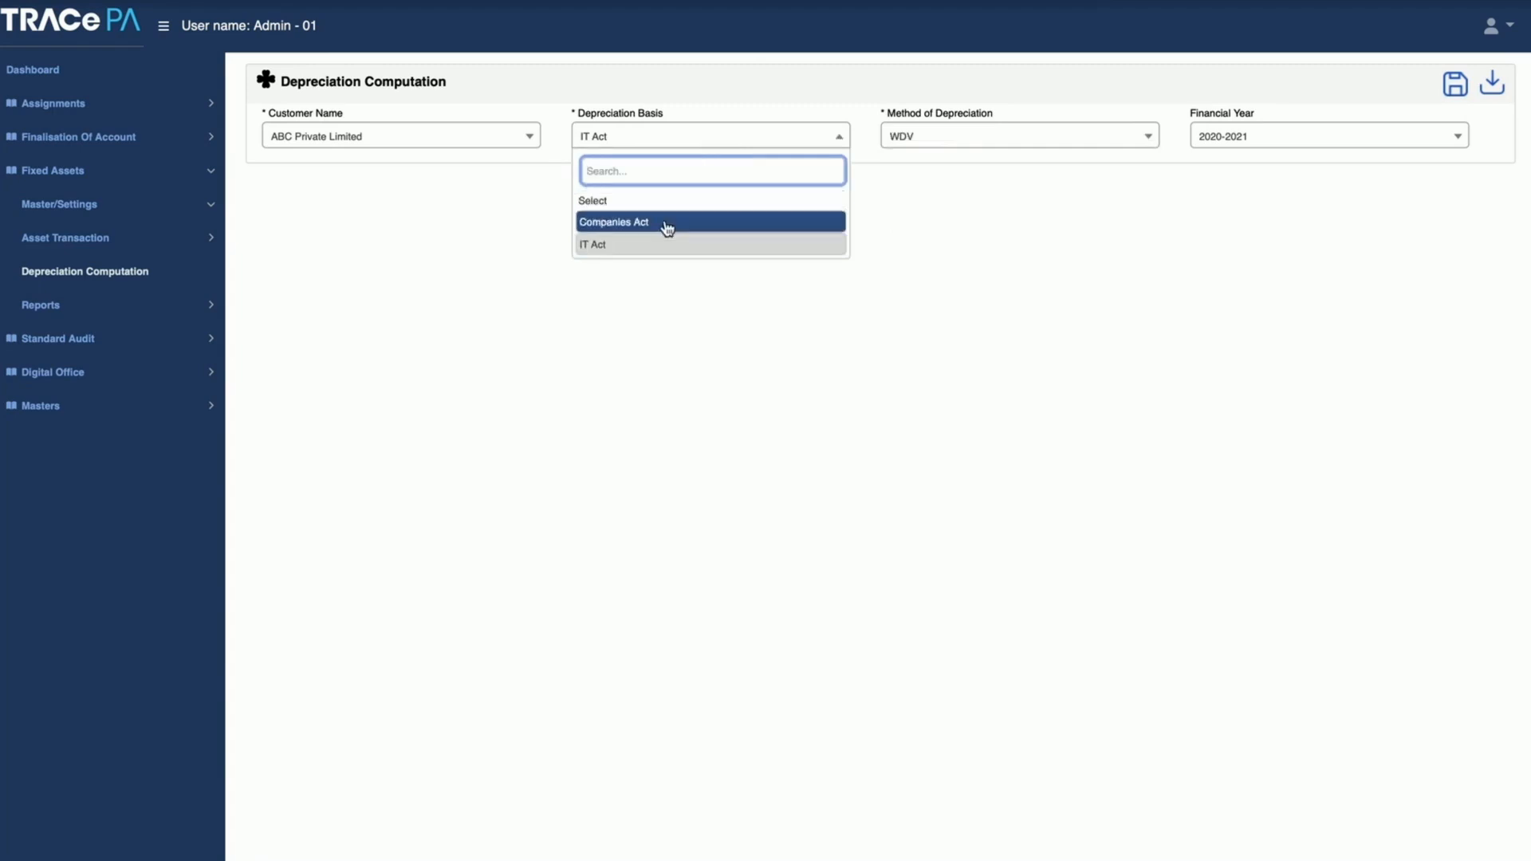
{"action": "left_click", "coordinate": [668, 227]}
{"action": "left_click", "coordinate": [716, 142]}
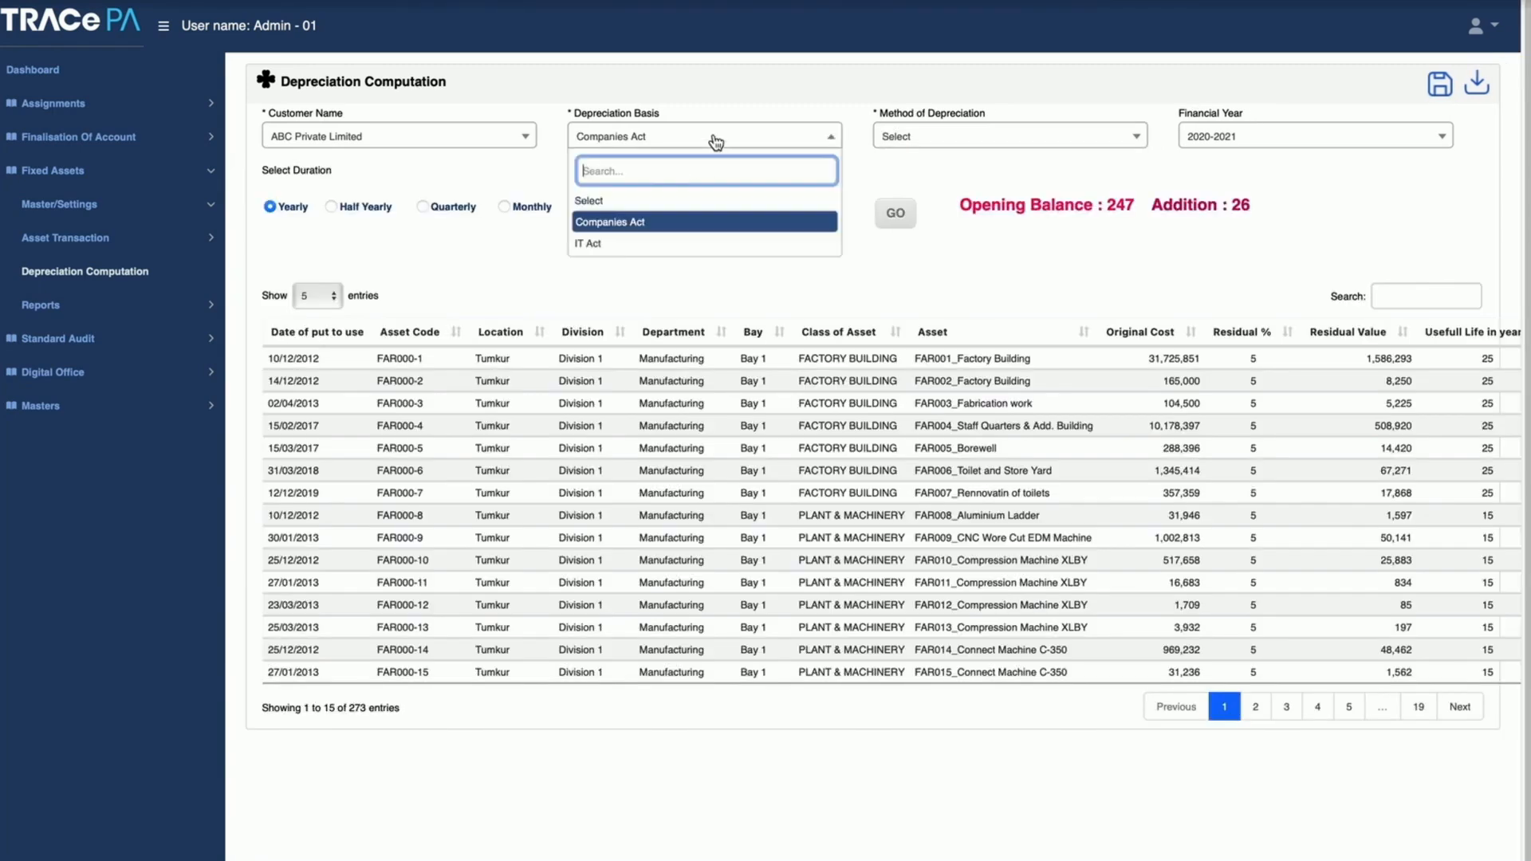
{"action": "left_click", "coordinate": [680, 247]}
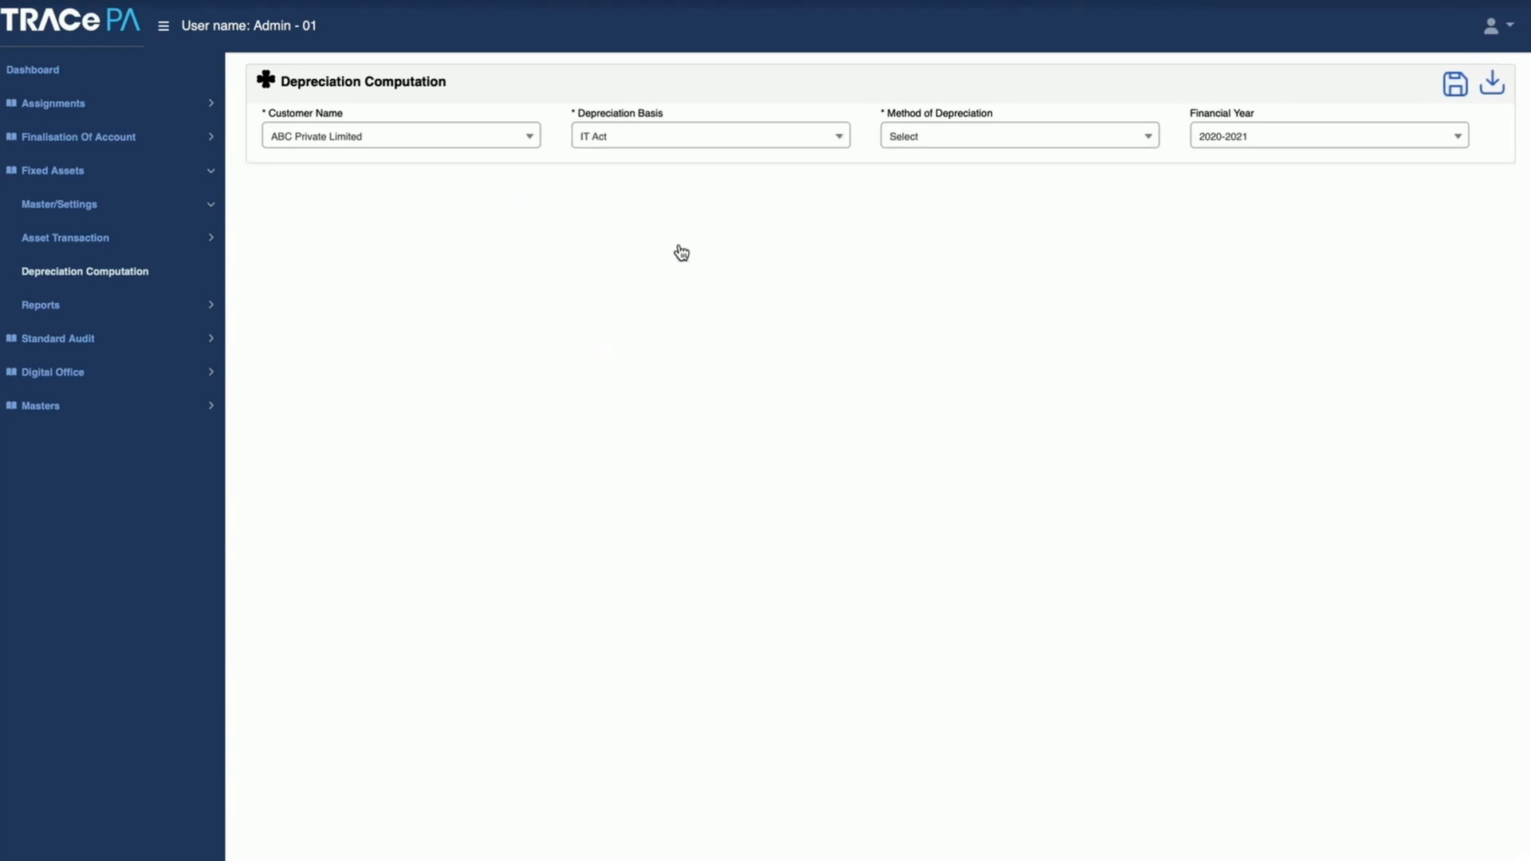
{"action": "left_click", "coordinate": [971, 144]}
{"action": "left_click", "coordinate": [946, 227]}
Step: View the Fixed Assets Report and Dynamic Report pages and open the Assetwise Report
{"action": "left_click", "coordinate": [55, 312]}
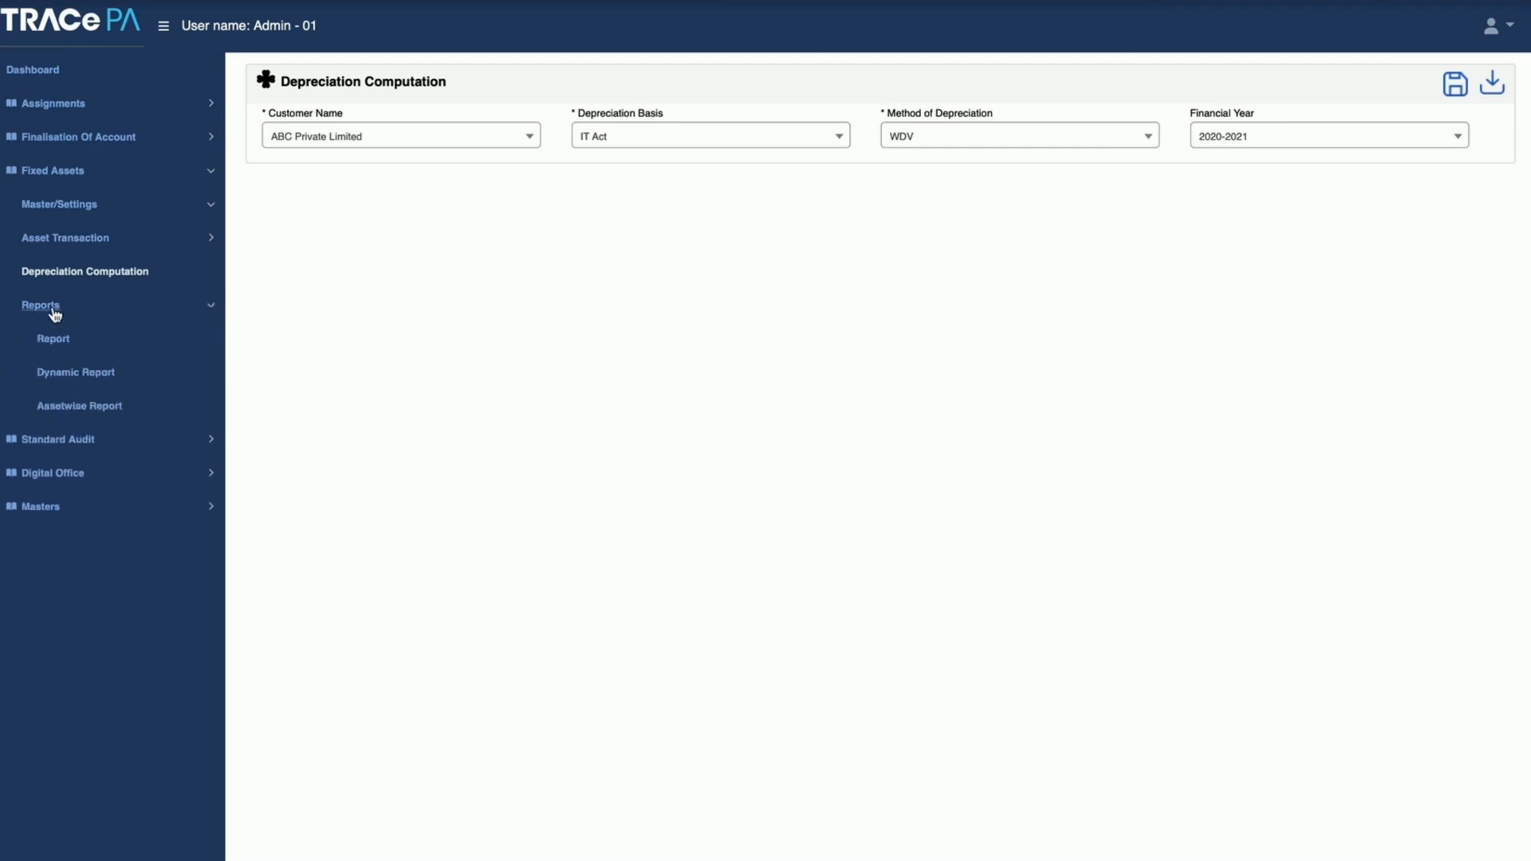
{"action": "left_click", "coordinate": [73, 375]}
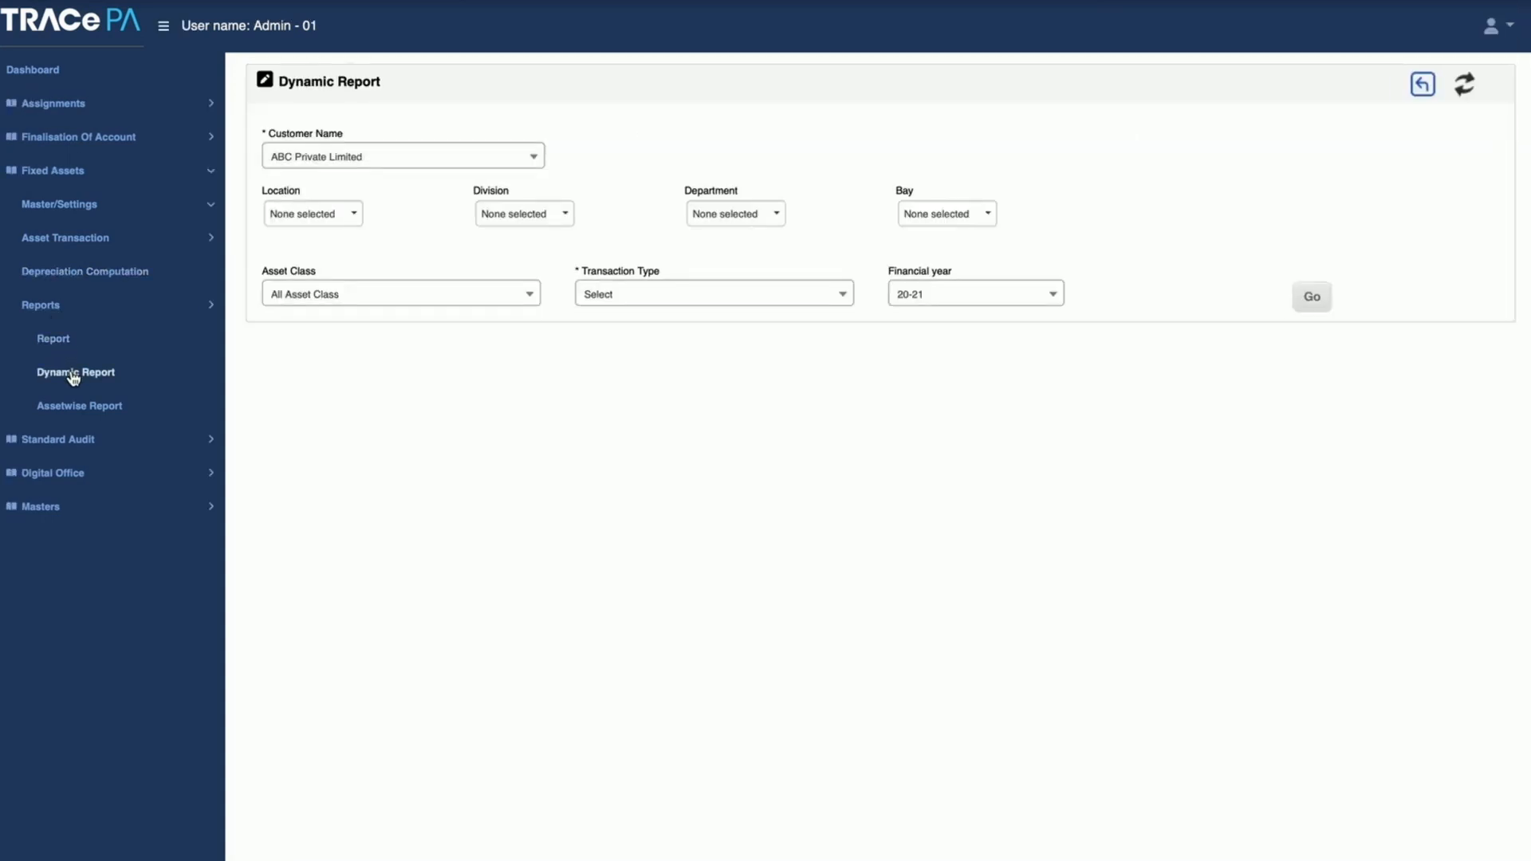
{"action": "left_click", "coordinate": [77, 408]}
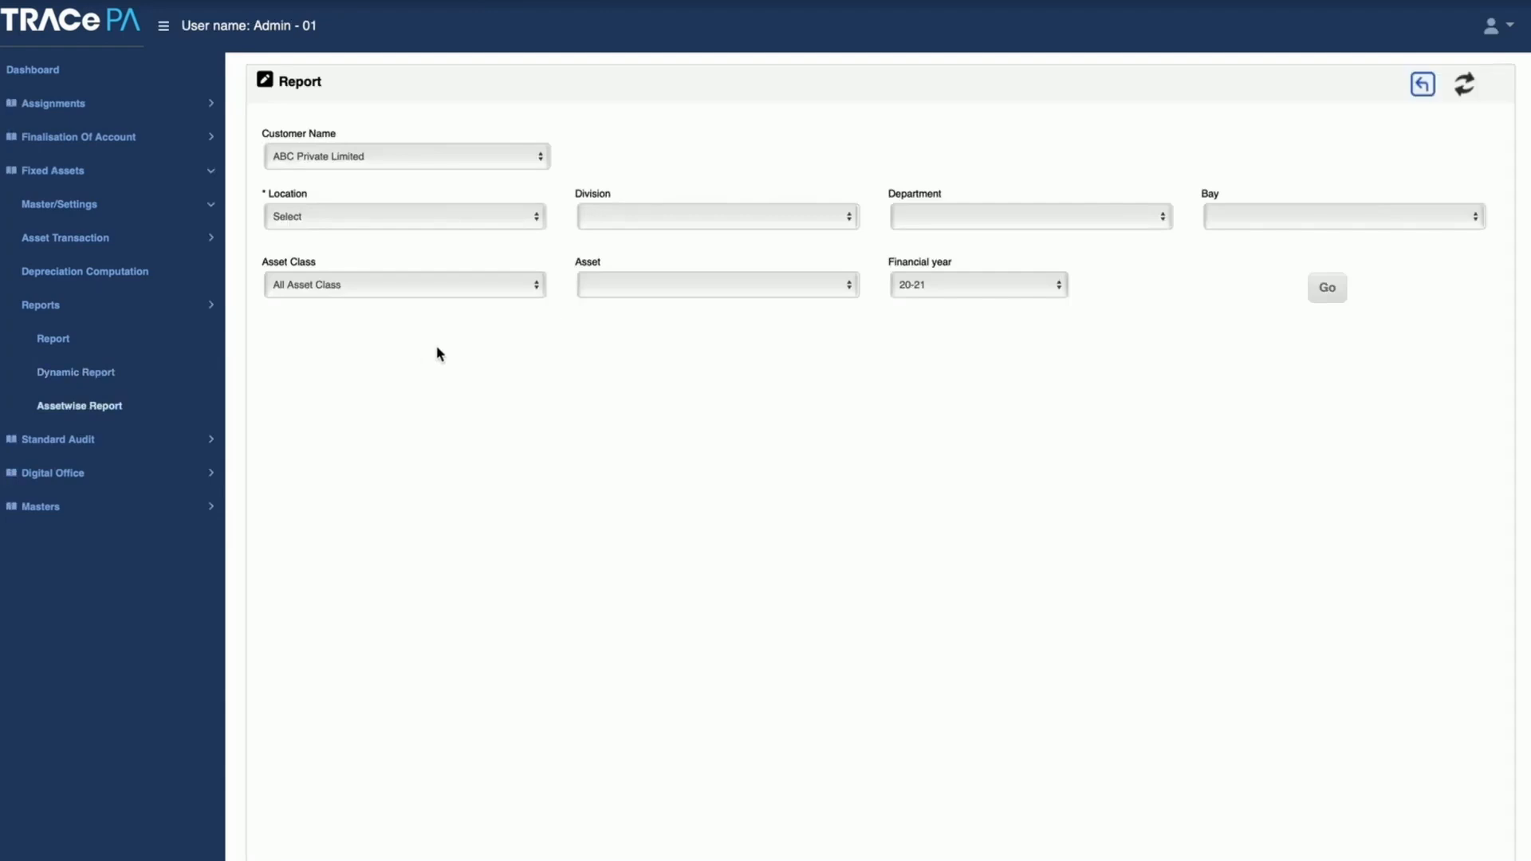
Step: Filter the Assetwise Report by location Tumkur, Division 1, department Manufacturing and Bay 1
{"action": "left_click", "coordinate": [414, 217]}
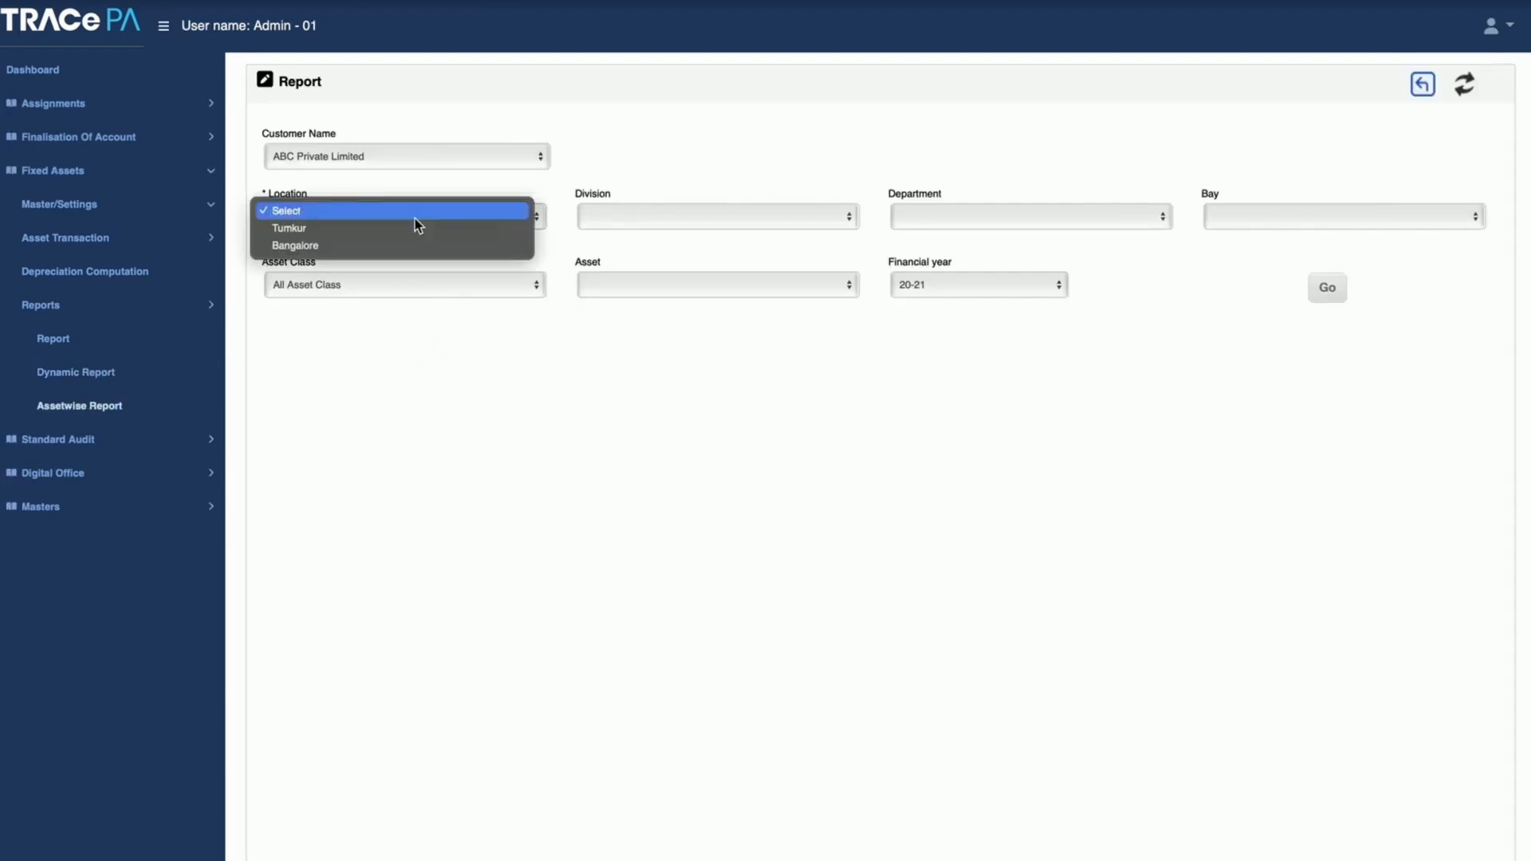
{"action": "left_click", "coordinate": [386, 228]}
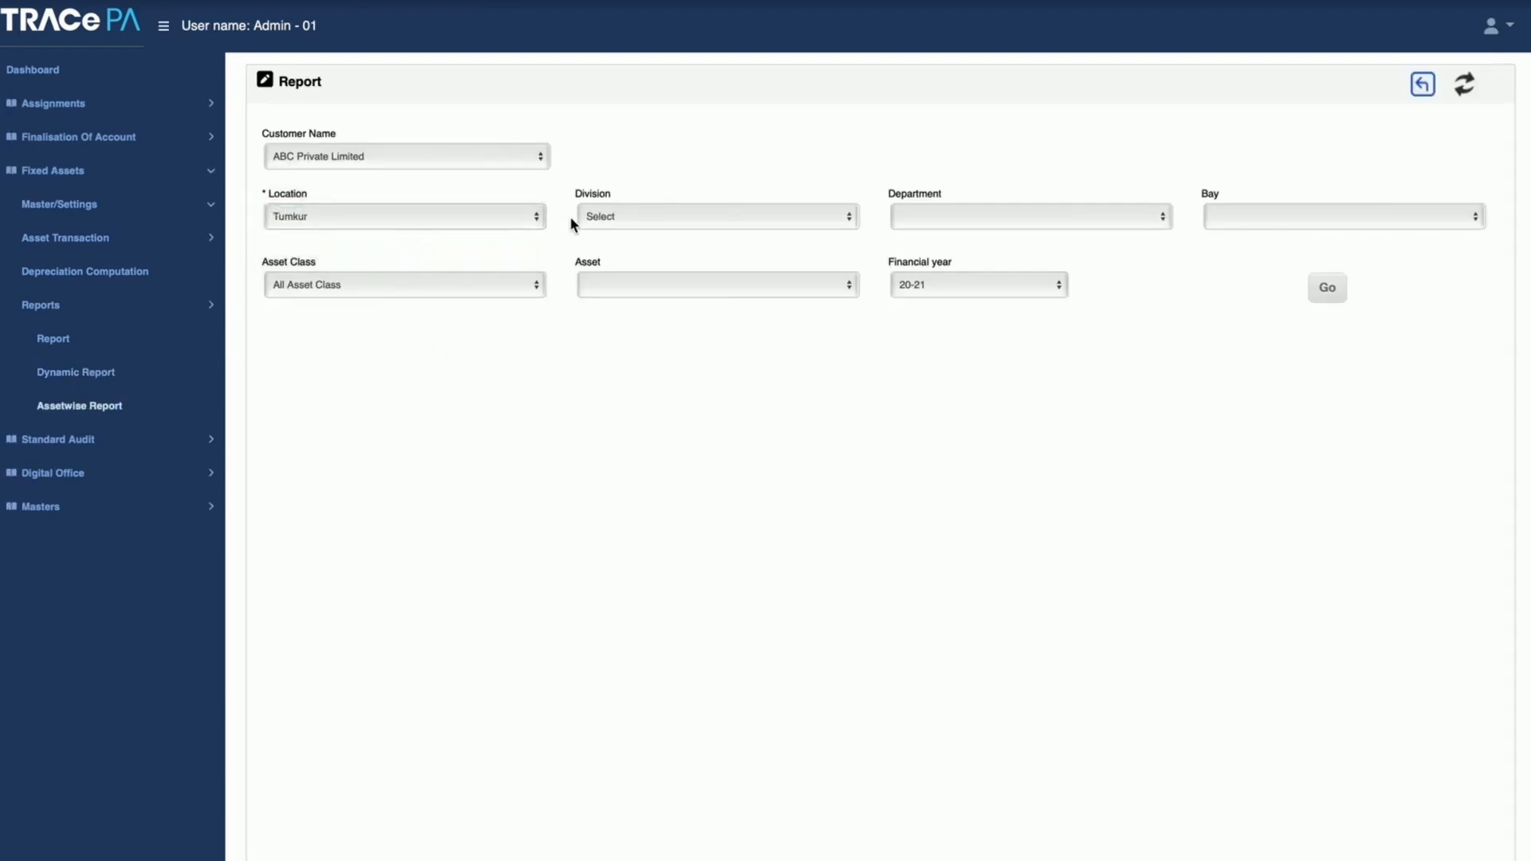
{"action": "left_click", "coordinate": [637, 215]}
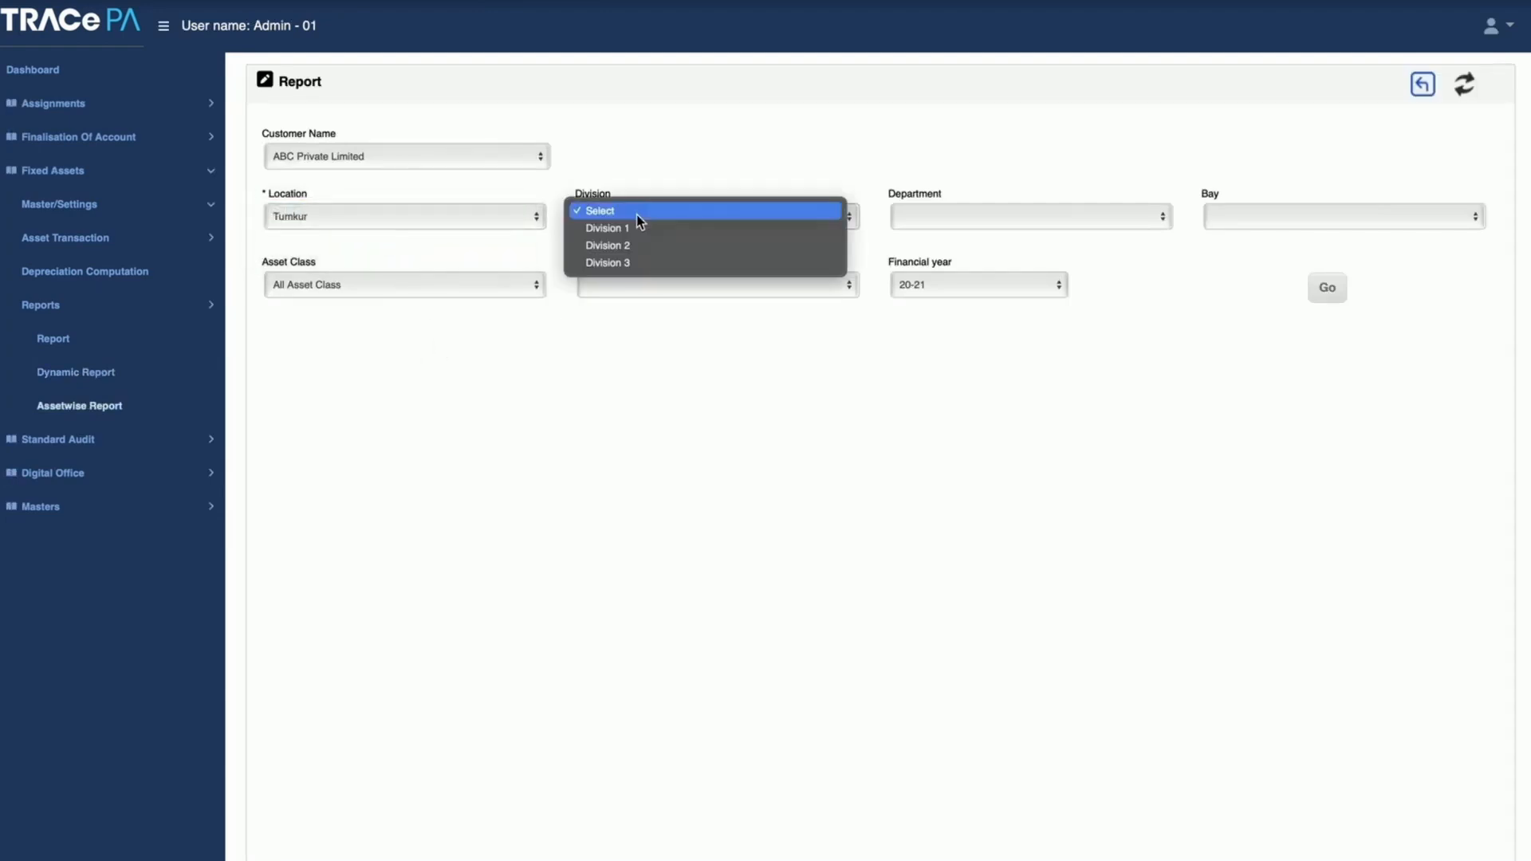
{"action": "left_click", "coordinate": [813, 229]}
{"action": "left_click", "coordinate": [977, 217]}
{"action": "left_click", "coordinate": [973, 230]}
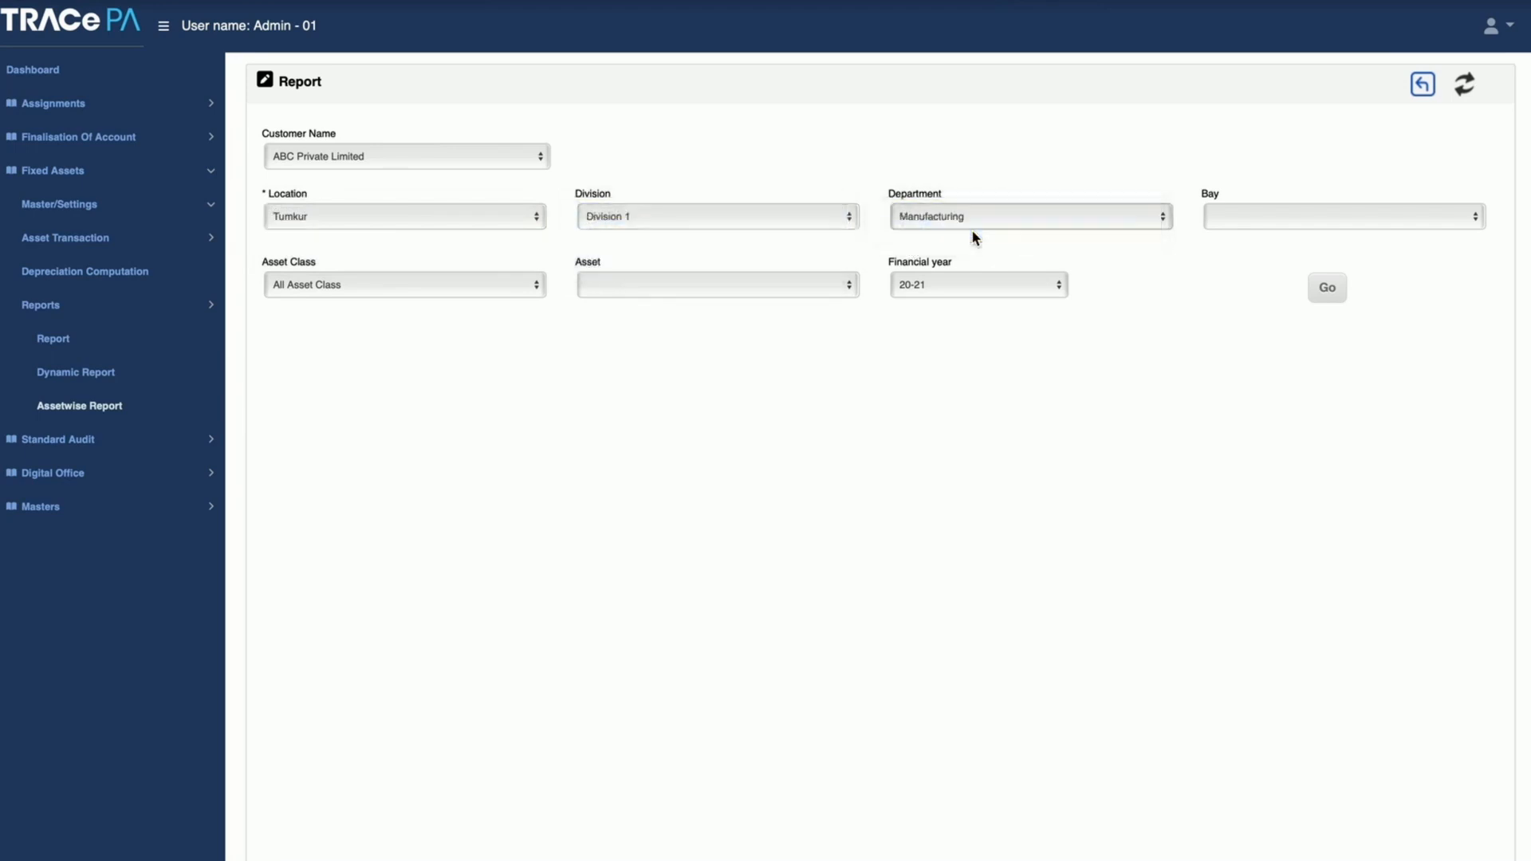
{"action": "left_click", "coordinate": [1256, 209]}
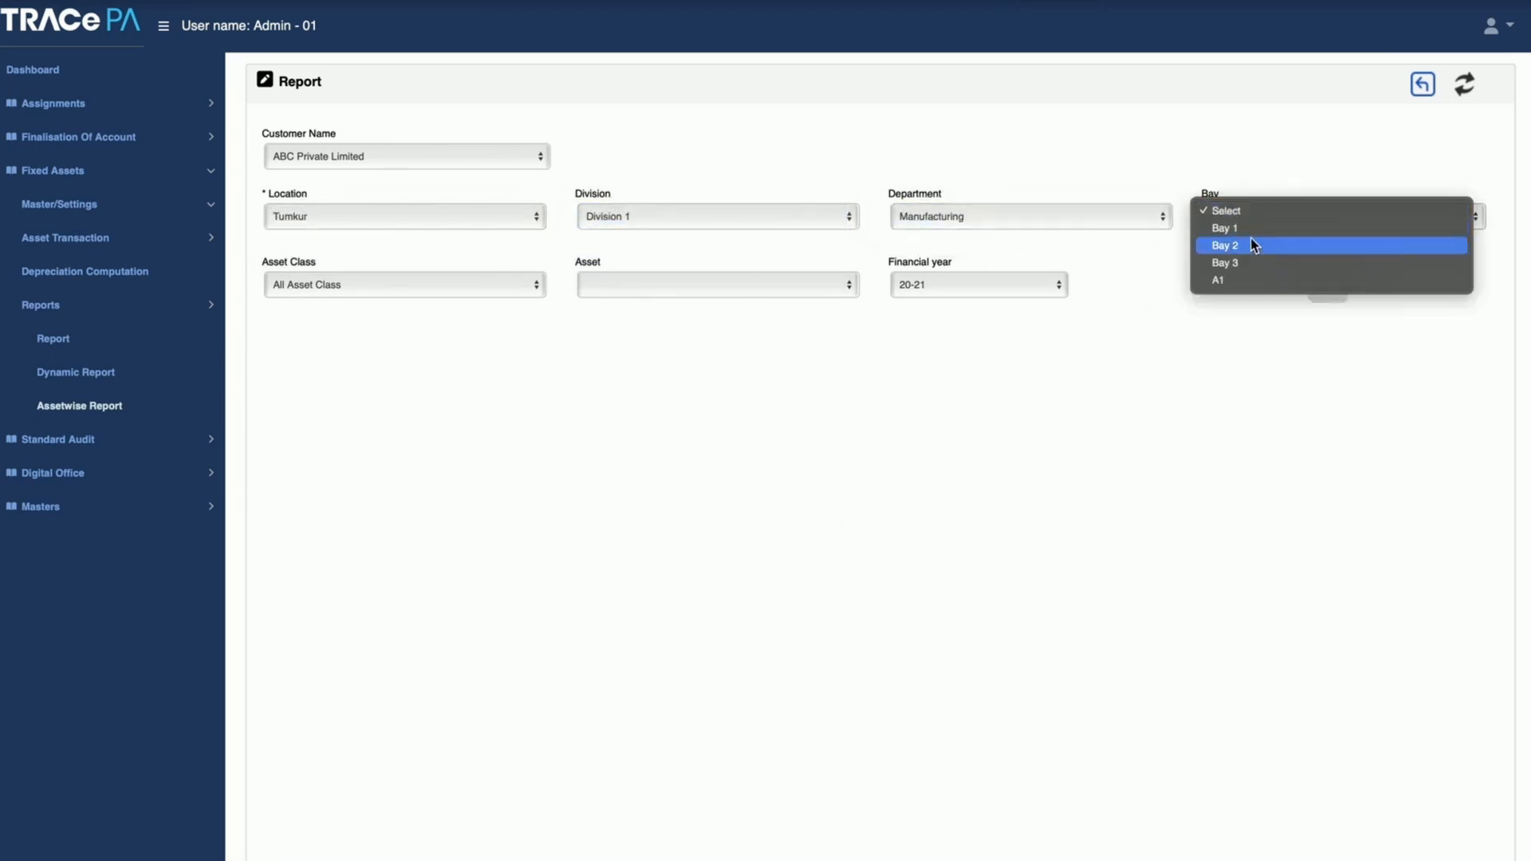
{"action": "left_click", "coordinate": [1257, 229]}
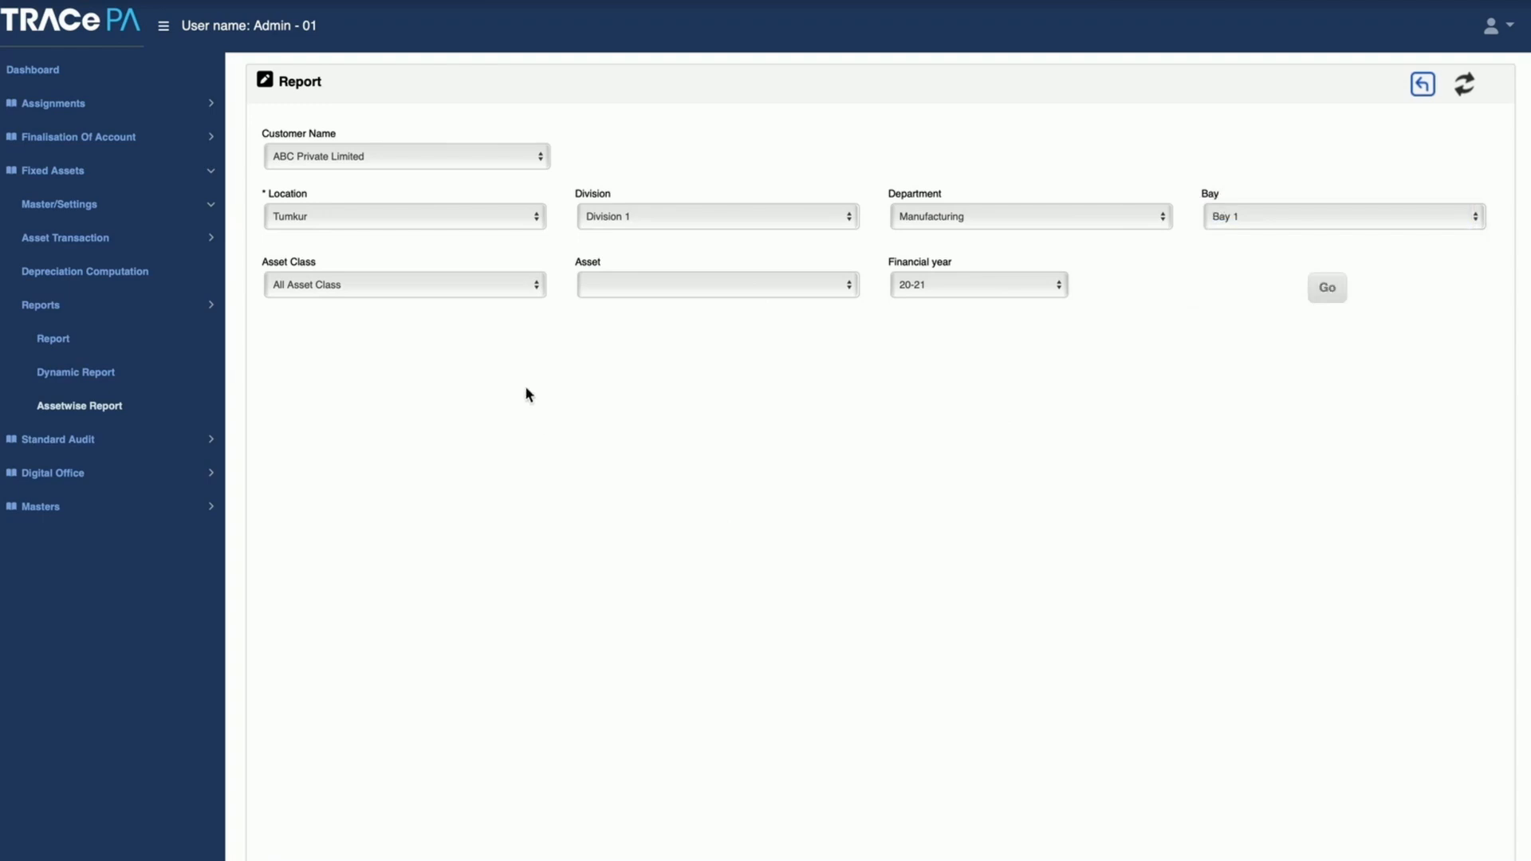
Step: Set the report's asset class to FACTORY BUILDING and the asset to FAR002_Factory Building
{"action": "left_click", "coordinate": [495, 284]}
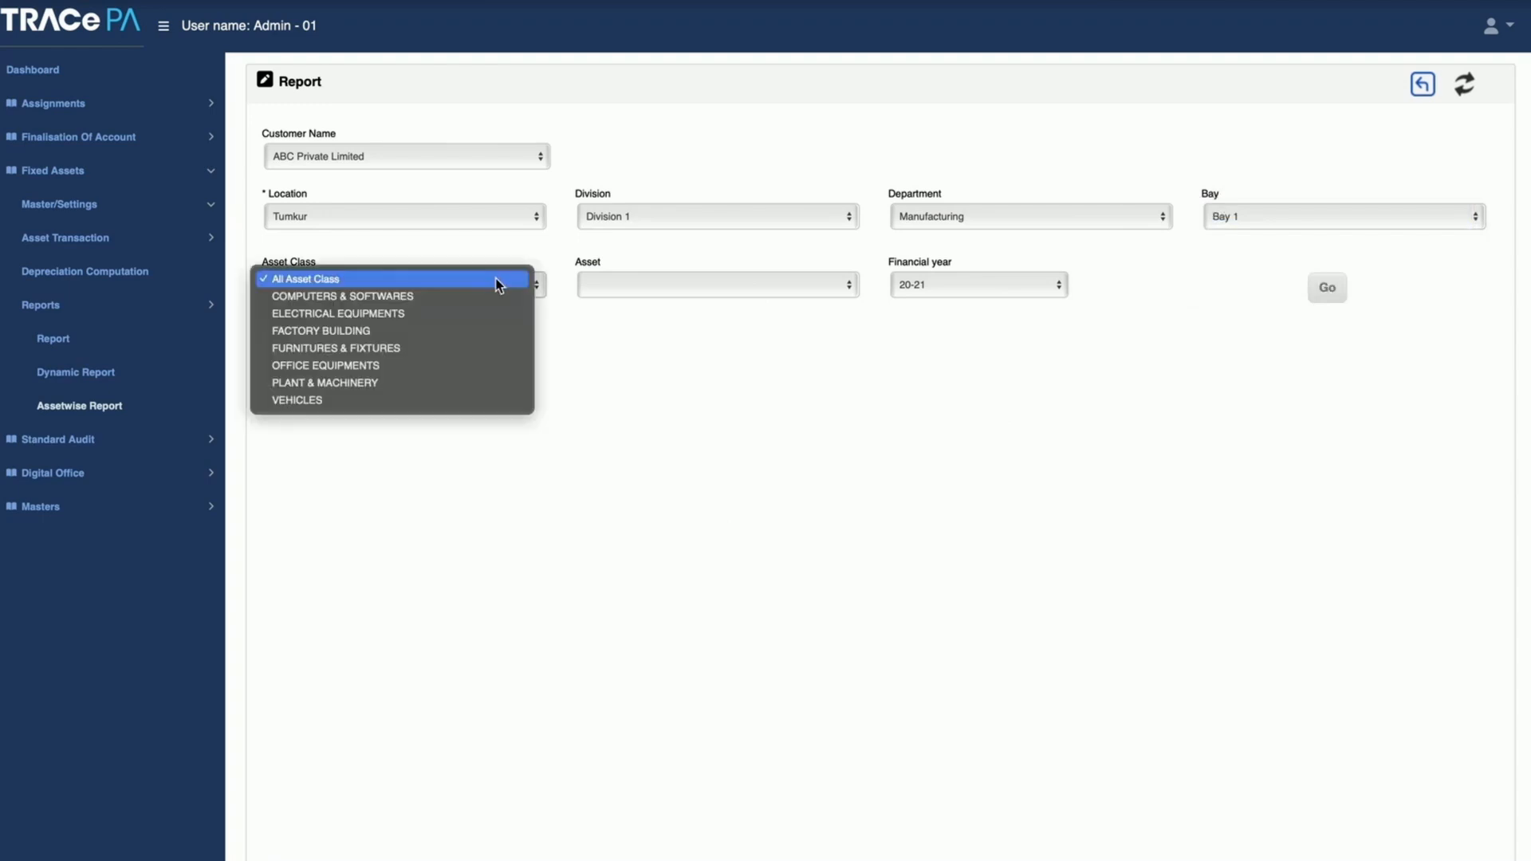
{"action": "left_click", "coordinate": [453, 330]}
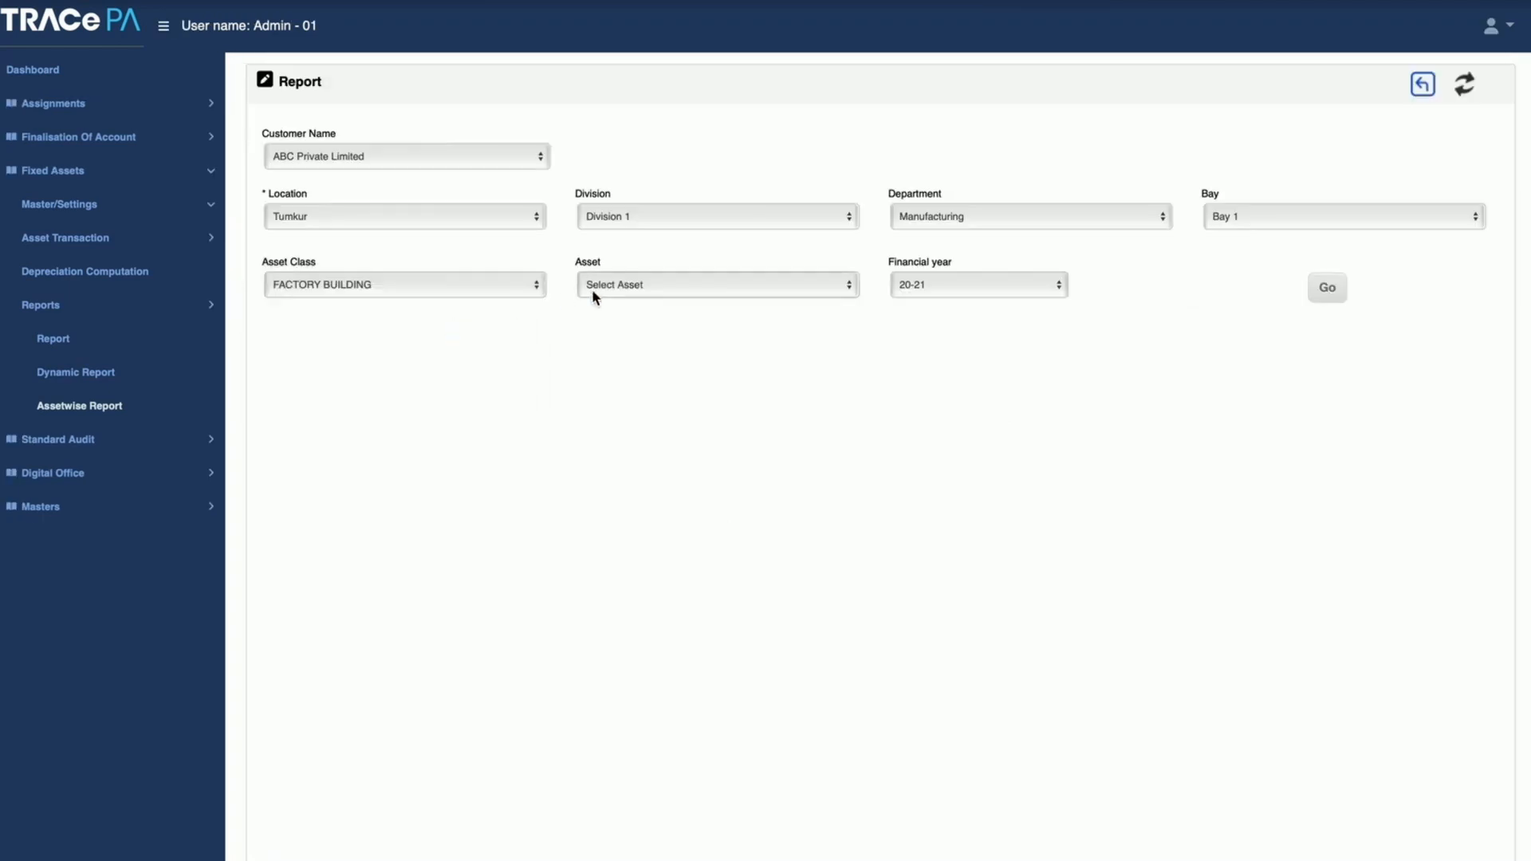
{"action": "left_click", "coordinate": [606, 285]}
{"action": "left_click", "coordinate": [672, 317]}
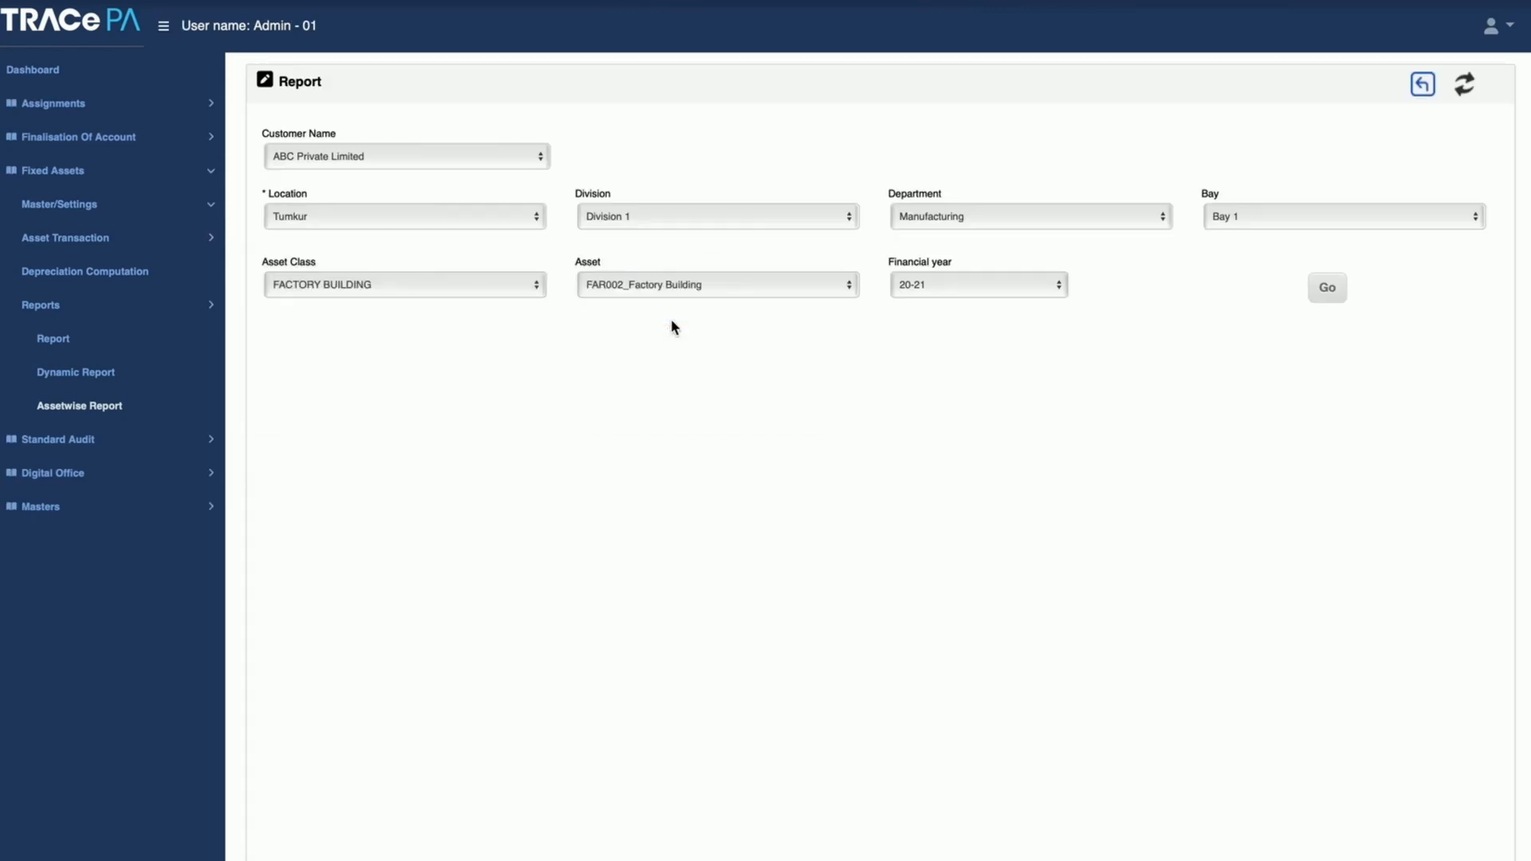
Step: Generate the Assetwise Report for the 20-21 financial year
{"action": "left_click", "coordinate": [1332, 292]}
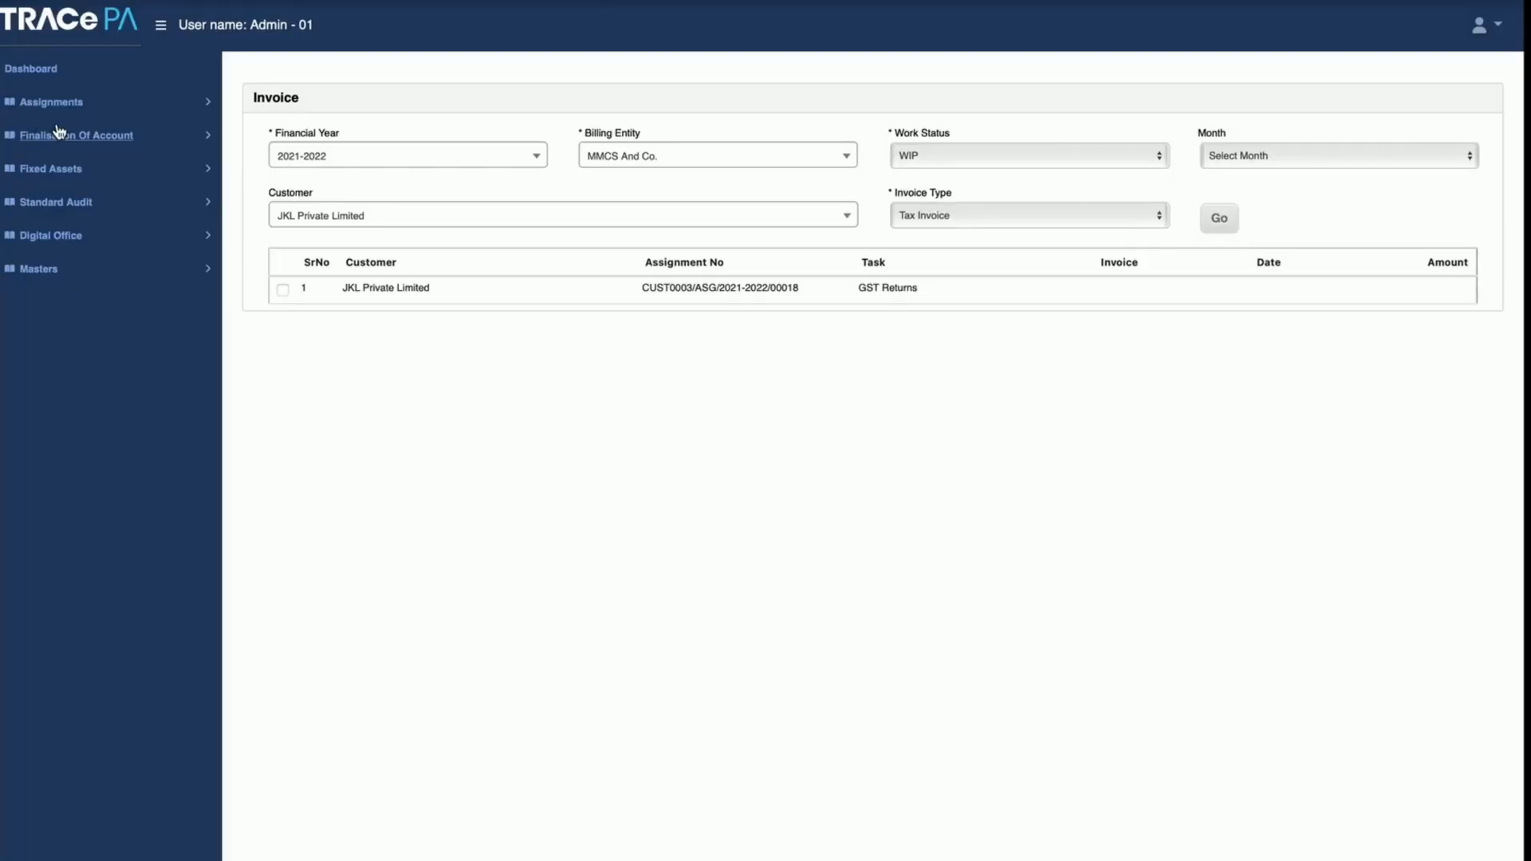
Step: Look over the Finalisation Of Account functions and open the Assignment DashBoard
{"action": "left_click", "coordinate": [47, 137]}
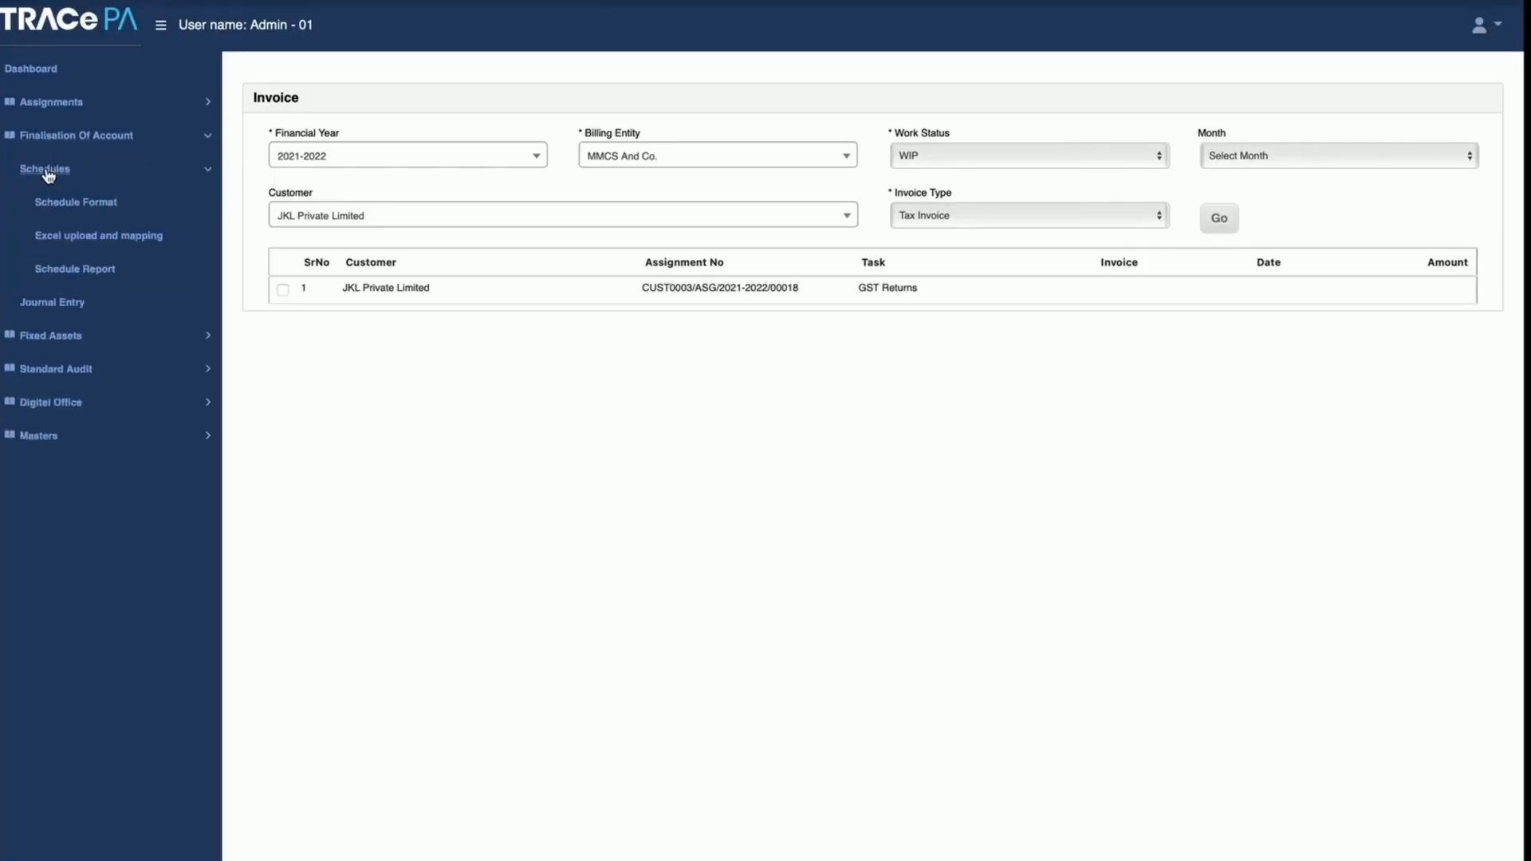
{"action": "left_click", "coordinate": [48, 169]}
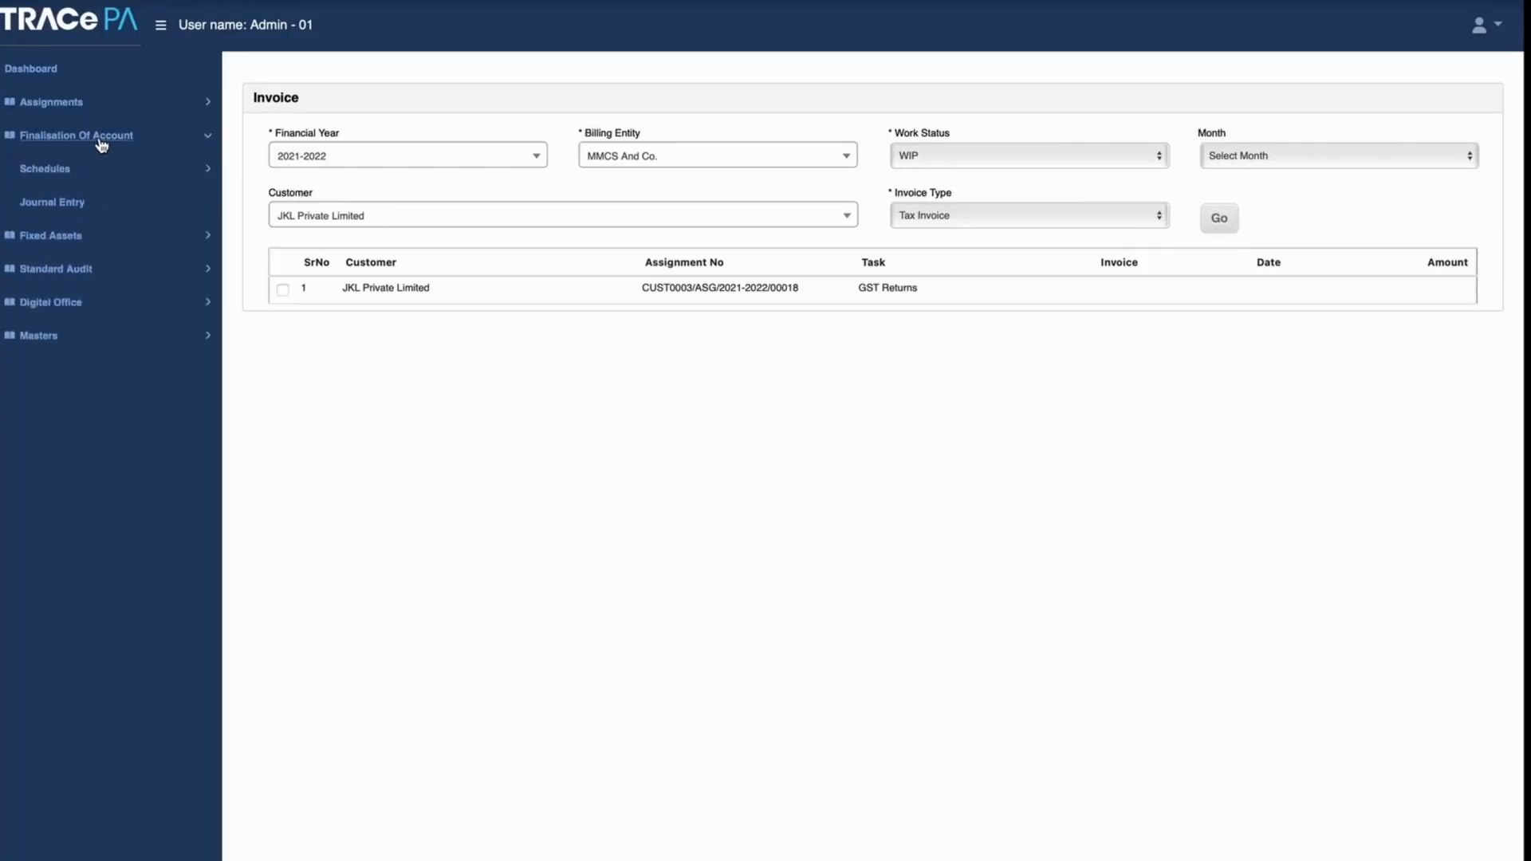
{"action": "left_click", "coordinate": [47, 102]}
{"action": "left_click", "coordinate": [54, 137]}
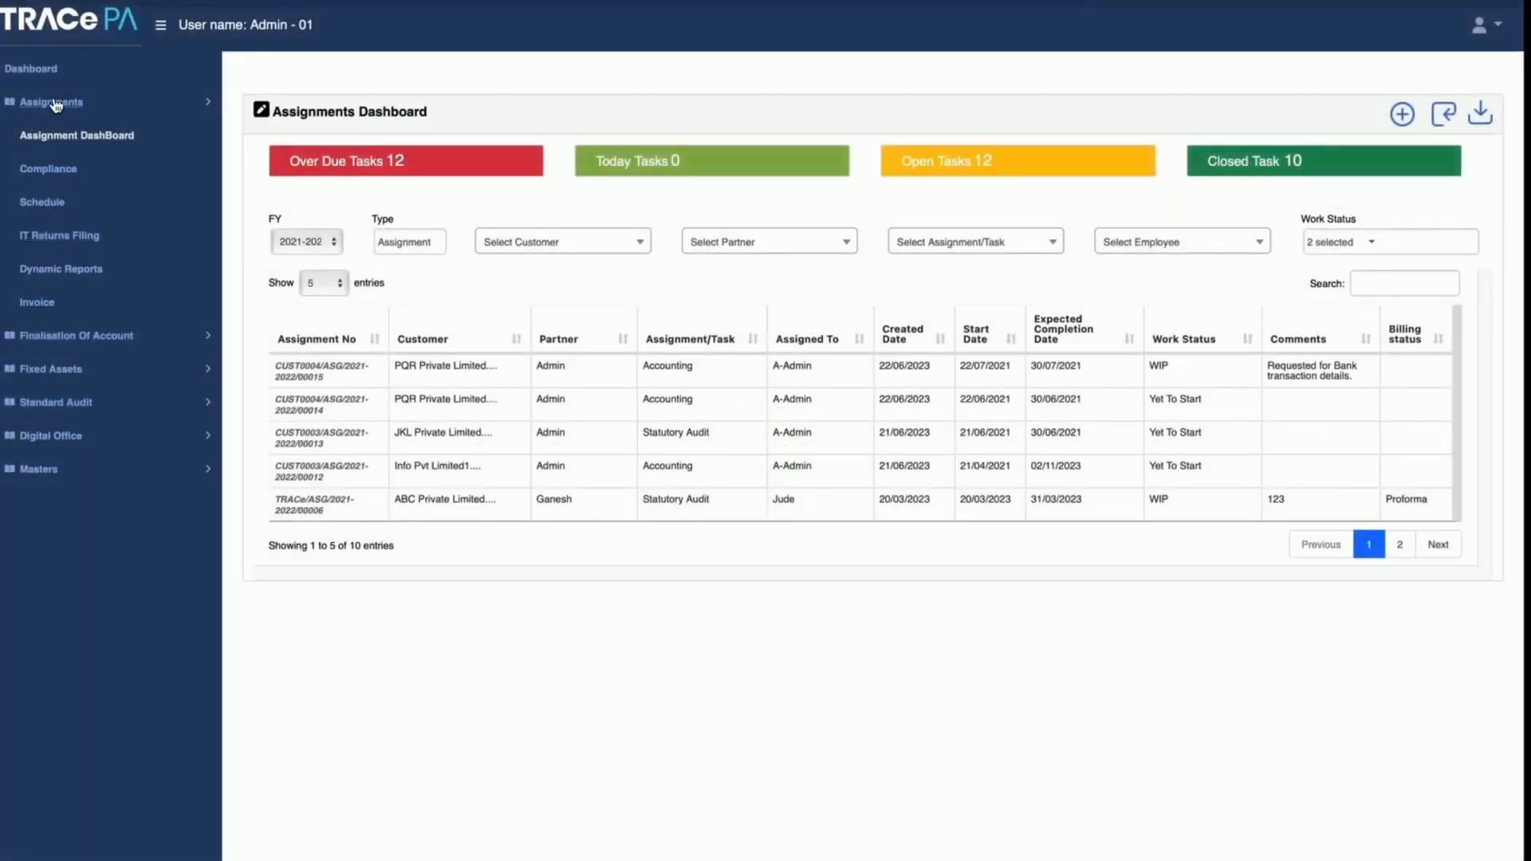
Step: Open the Schedule Format page among the Finalisation Of Account schedules
{"action": "left_click", "coordinate": [51, 101]}
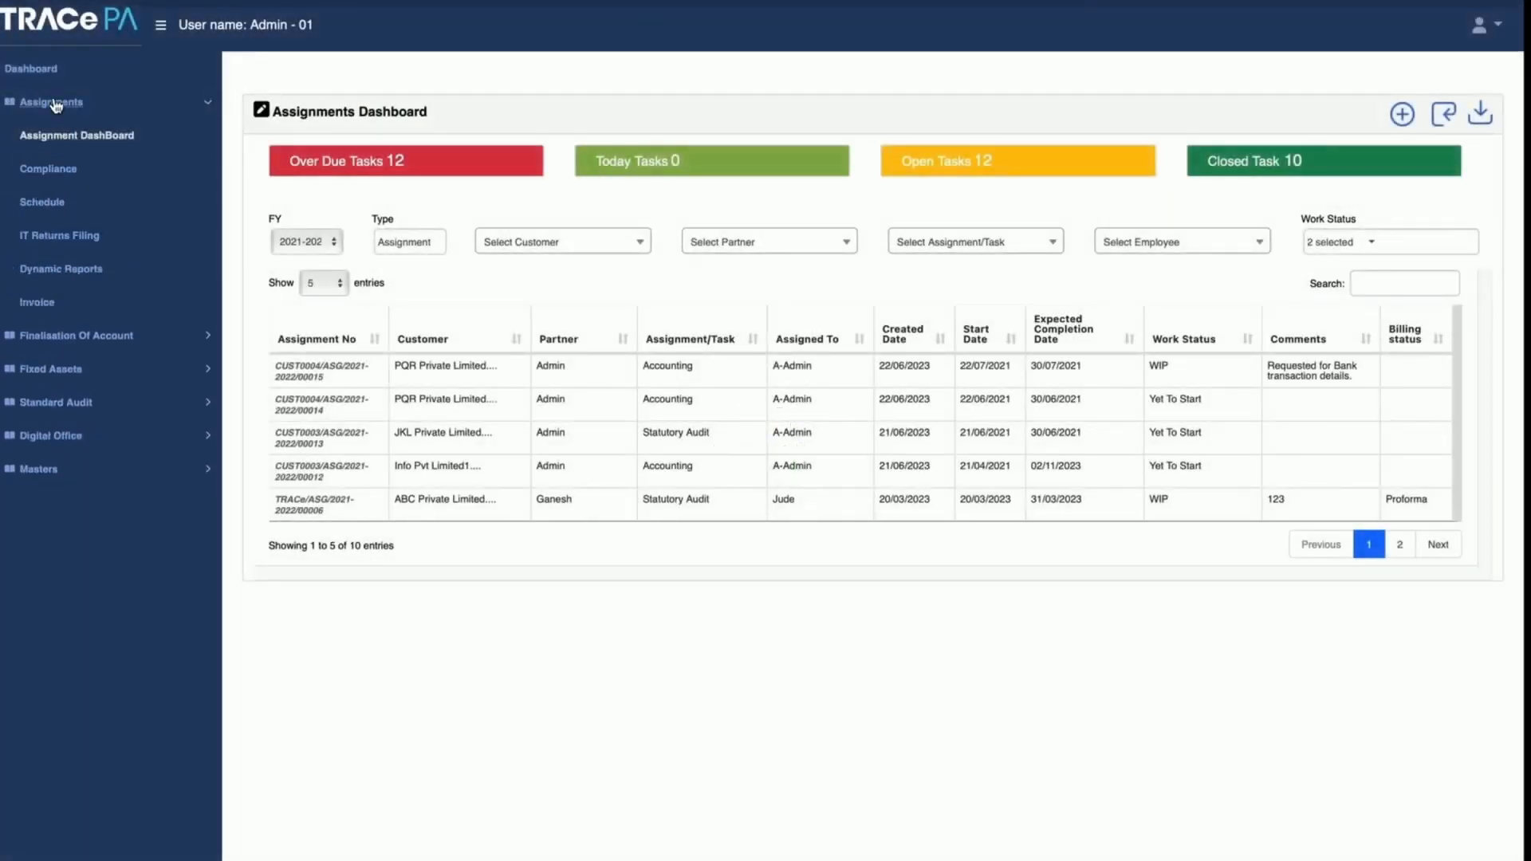
{"action": "left_click", "coordinate": [62, 336]}
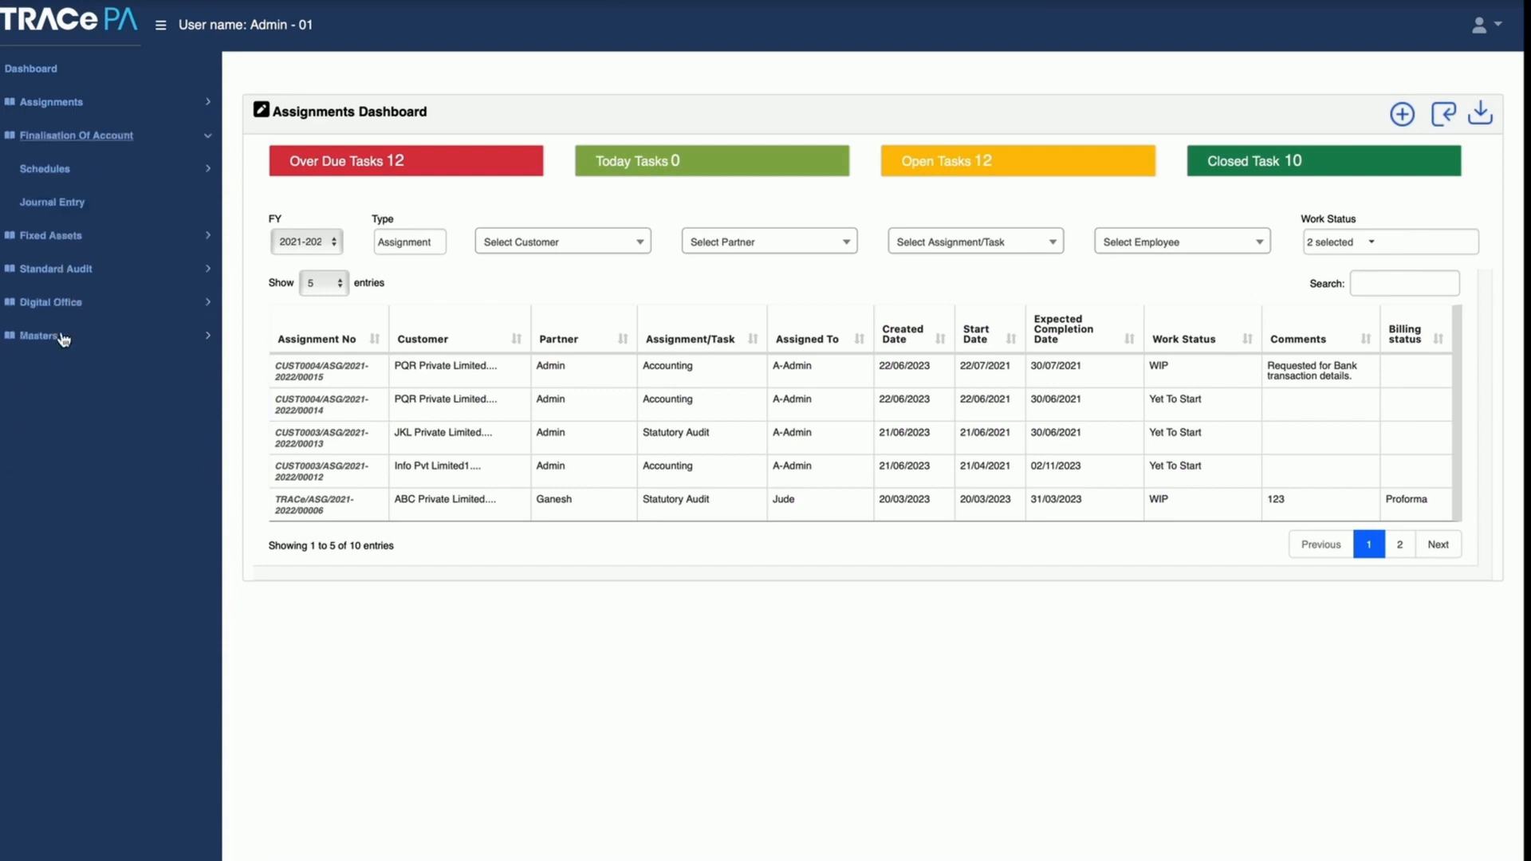
{"action": "left_click", "coordinate": [60, 171]}
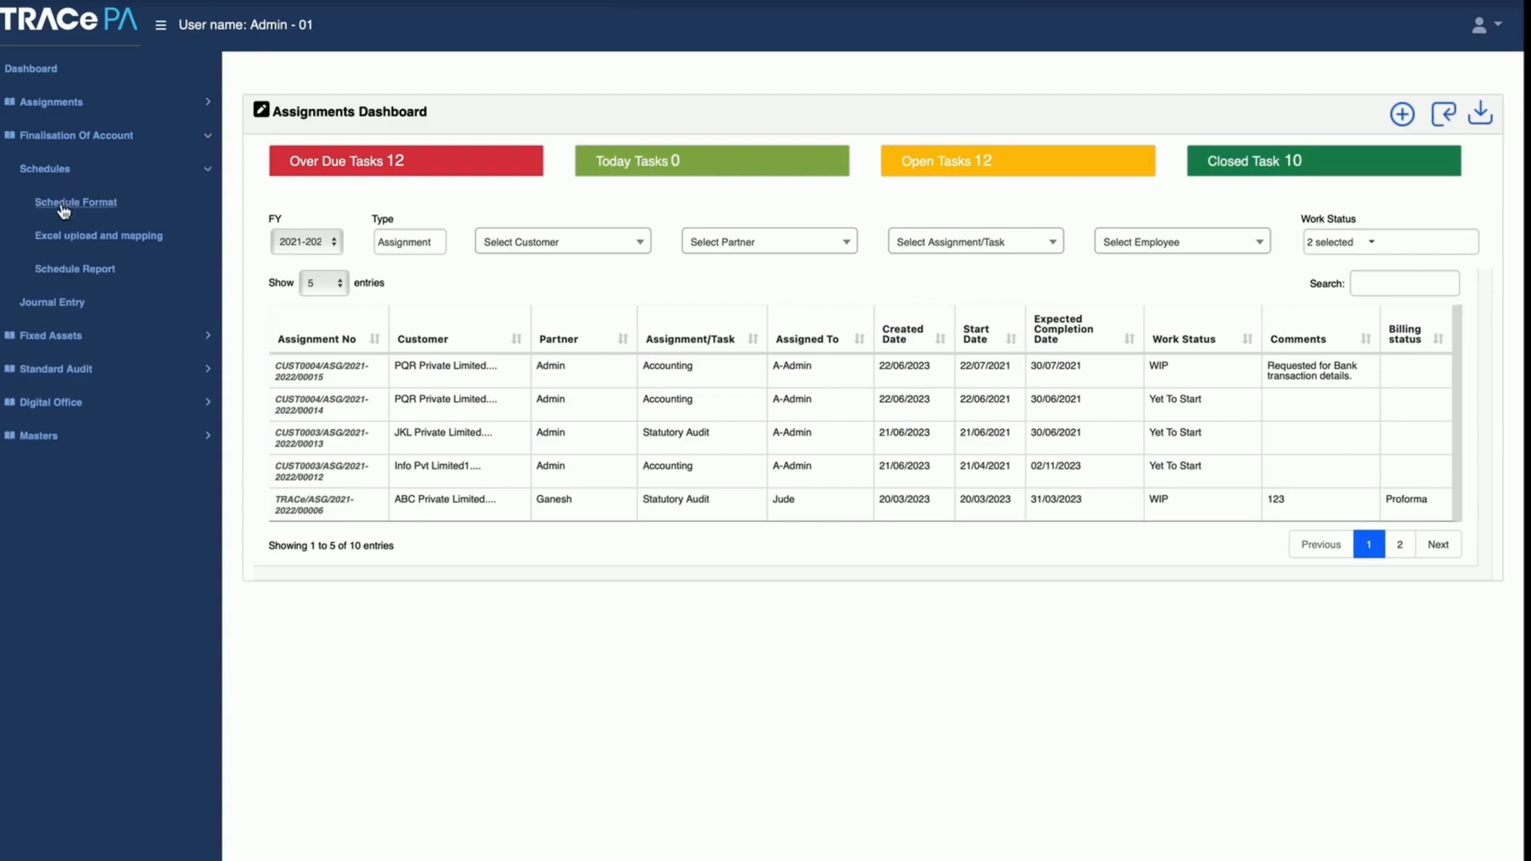
{"action": "left_click", "coordinate": [67, 204]}
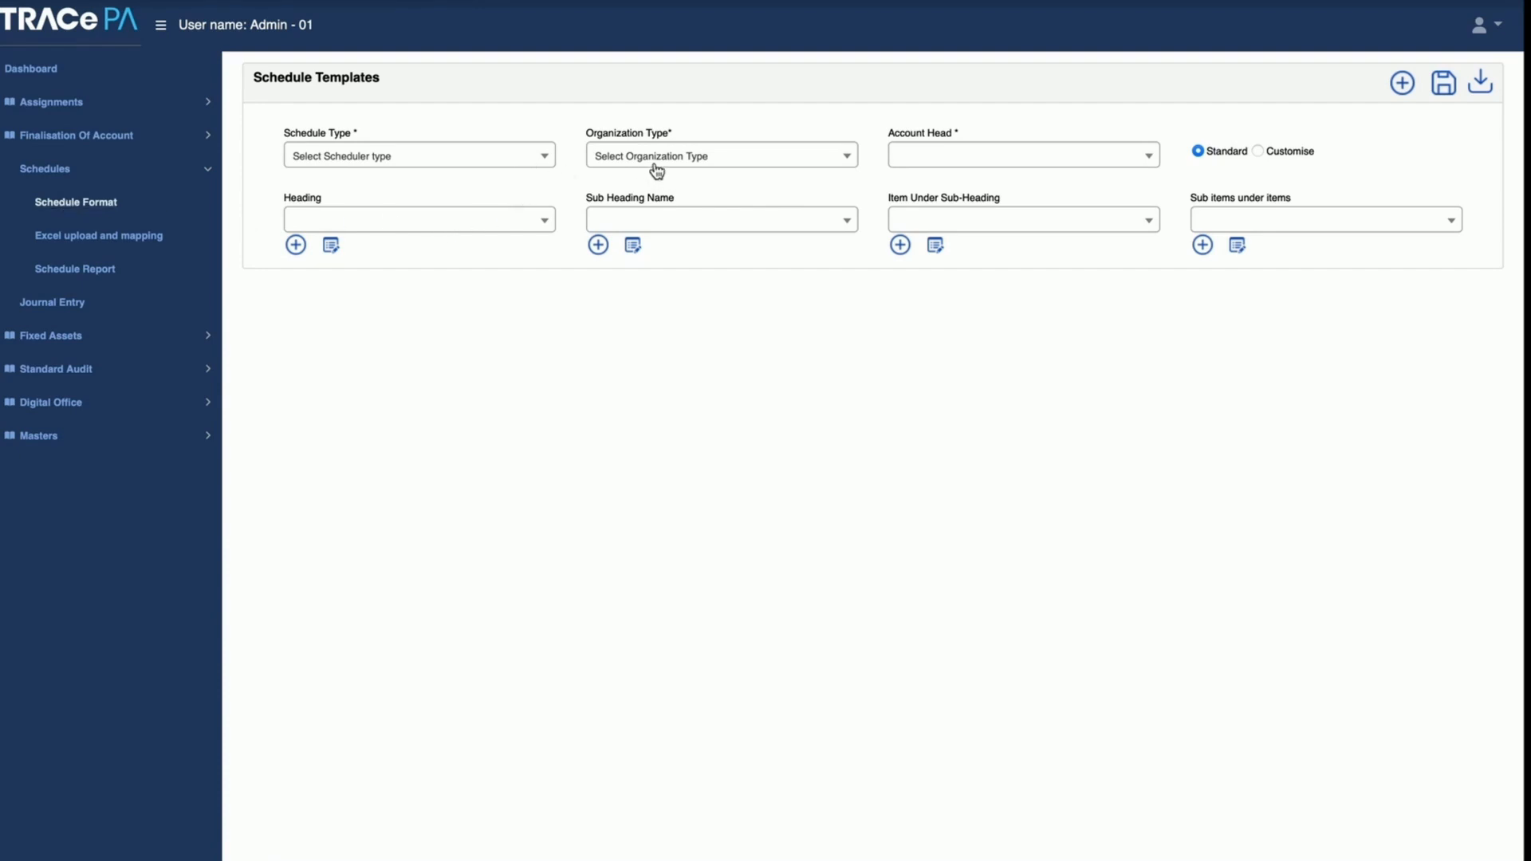
Step: Load the Balance Sheet schedule template for the Private Limited organization type and review the other organization types
{"action": "left_click", "coordinate": [541, 164]}
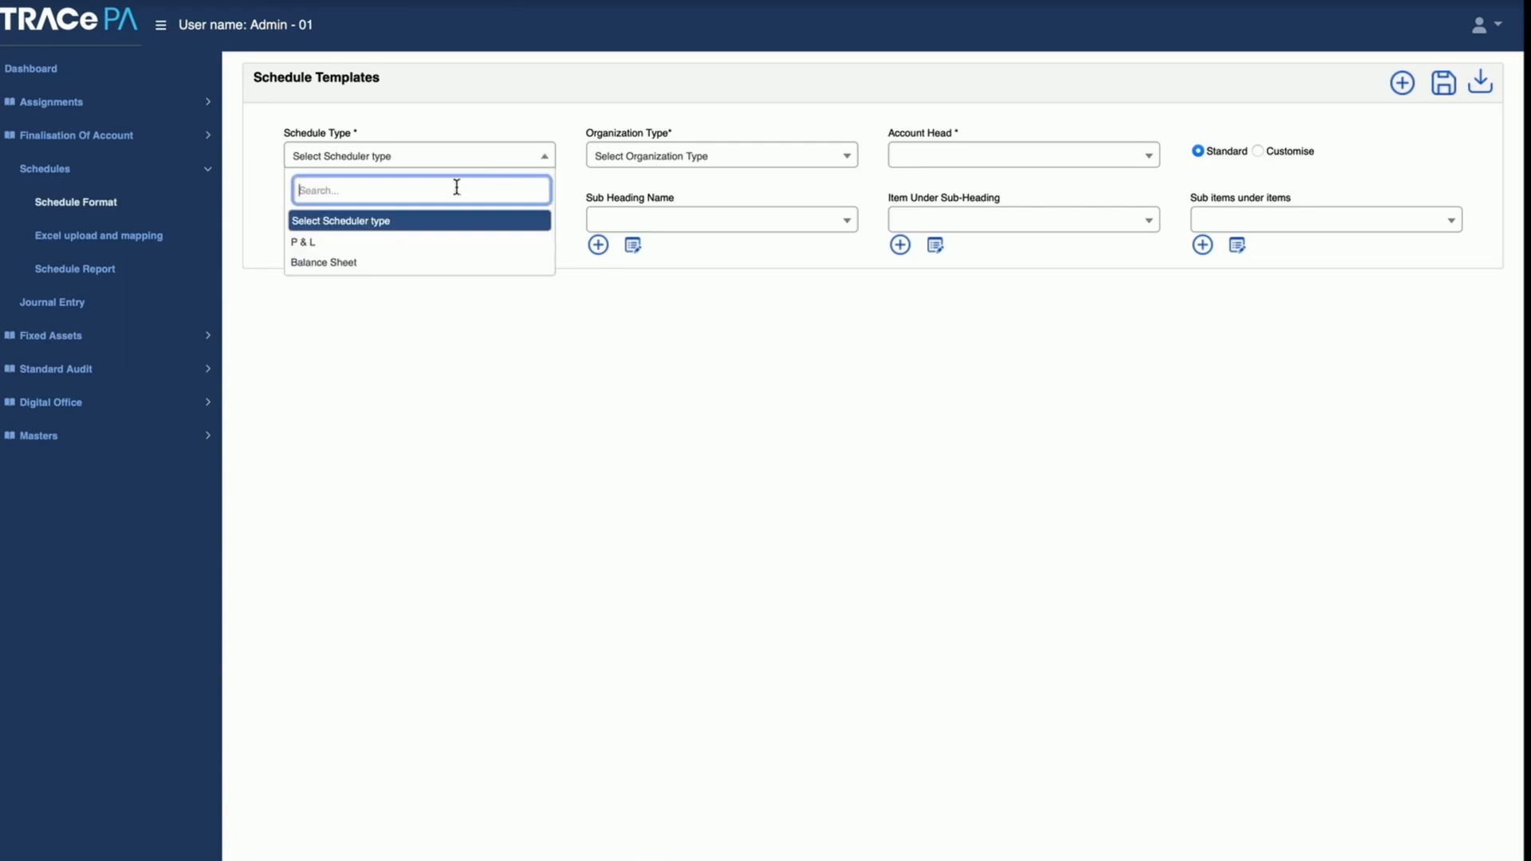
{"action": "left_click", "coordinate": [410, 265]}
{"action": "left_click", "coordinate": [658, 160]}
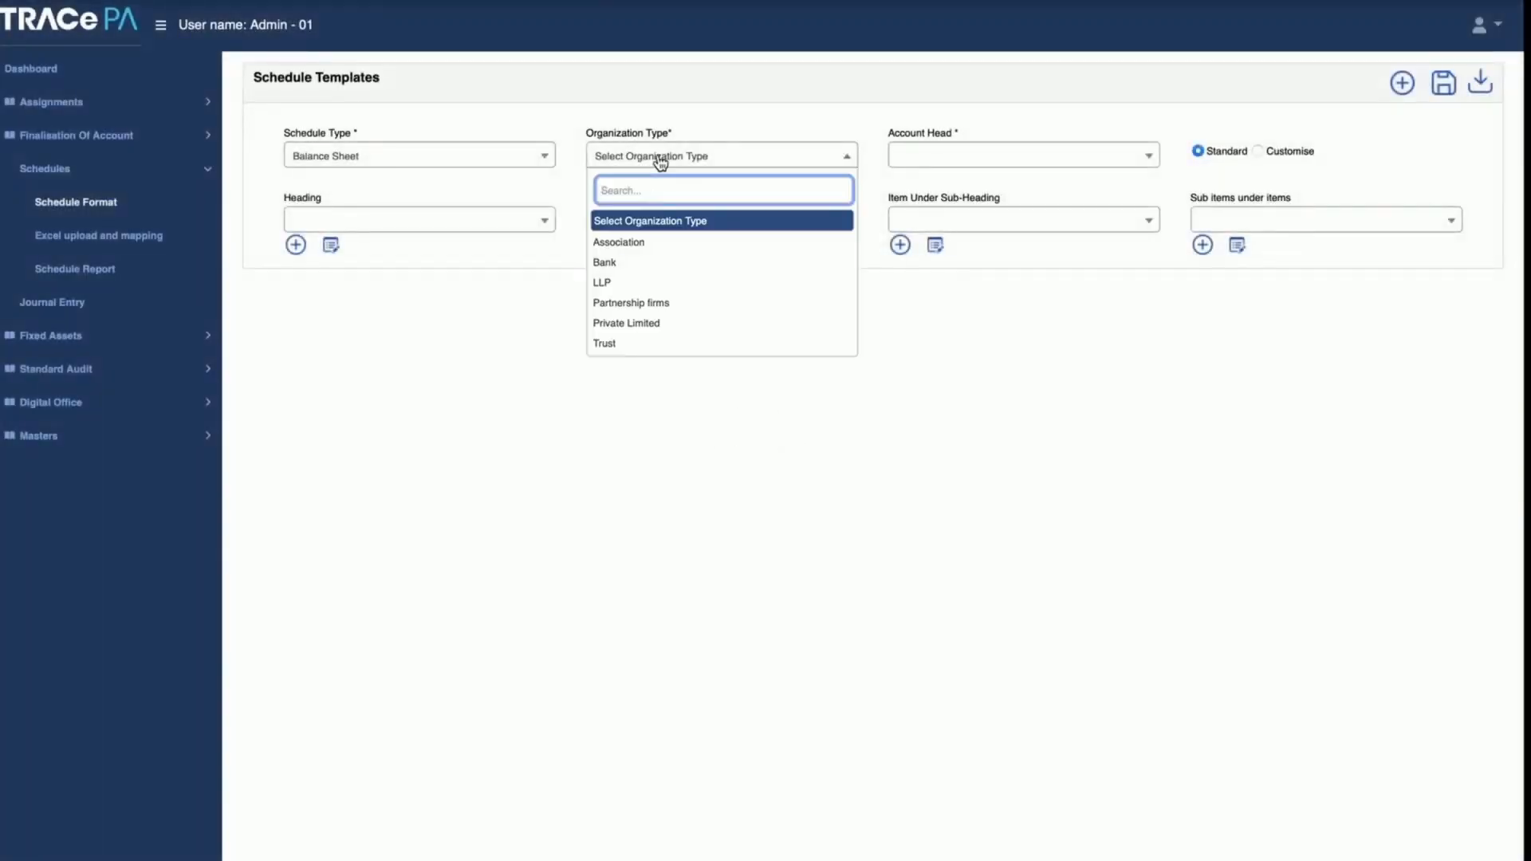
{"action": "left_click", "coordinate": [654, 323]}
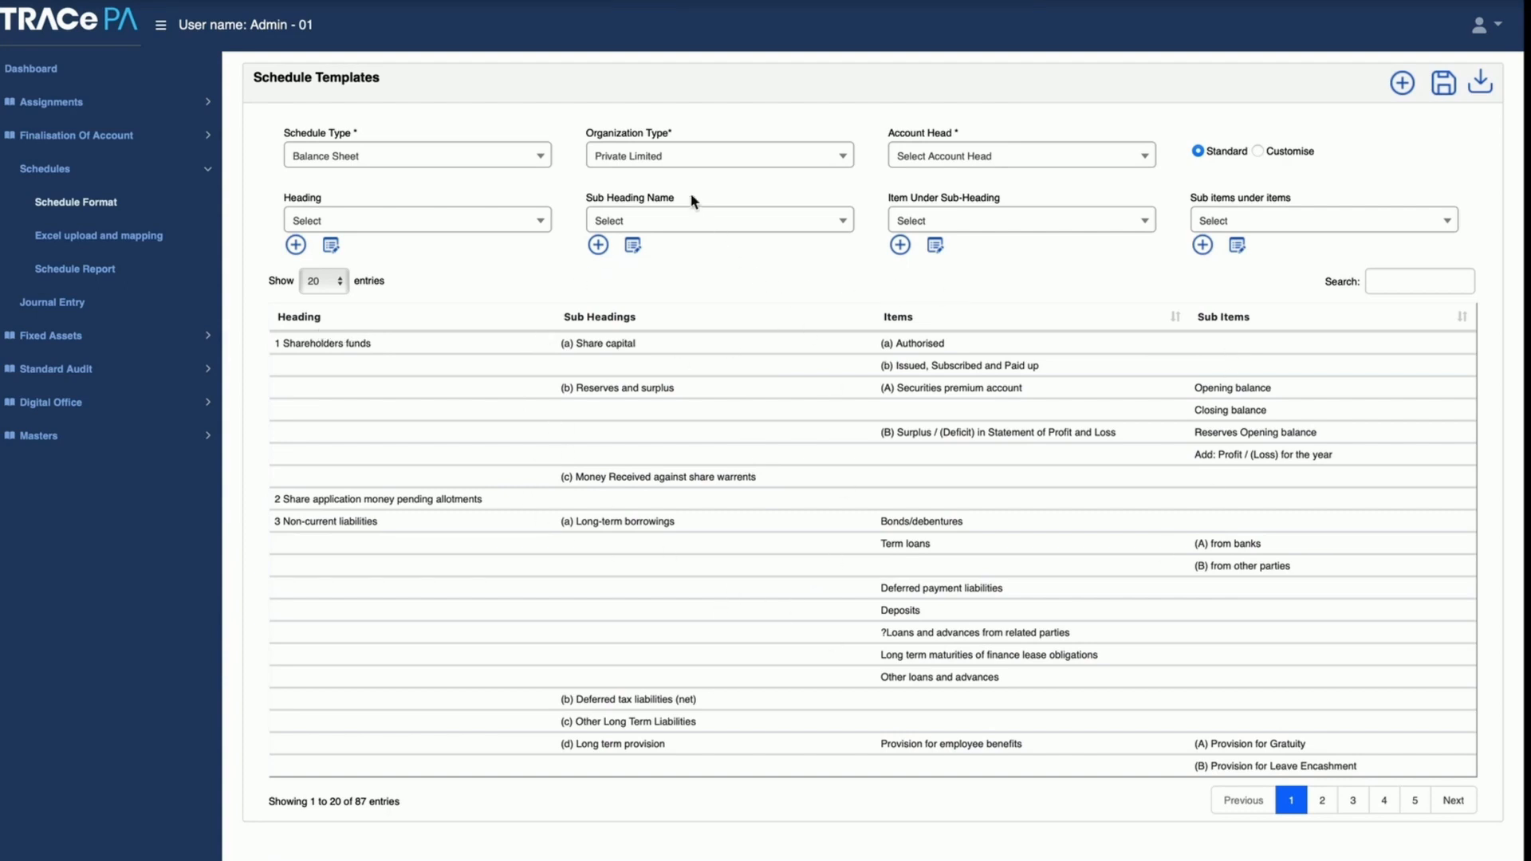
{"action": "left_click", "coordinate": [661, 159]}
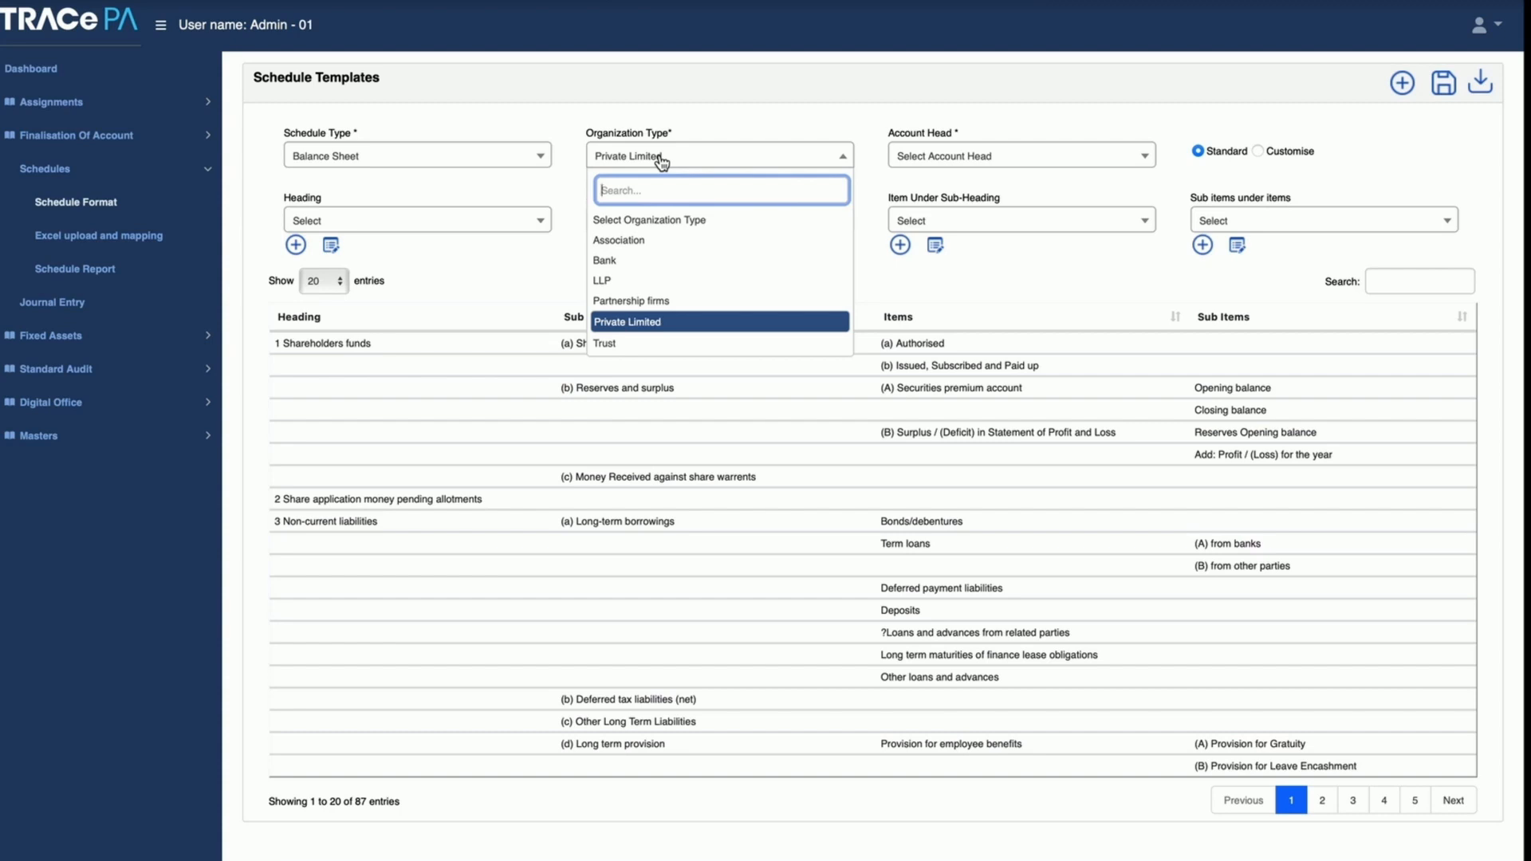
{"action": "left_click", "coordinate": [661, 159]}
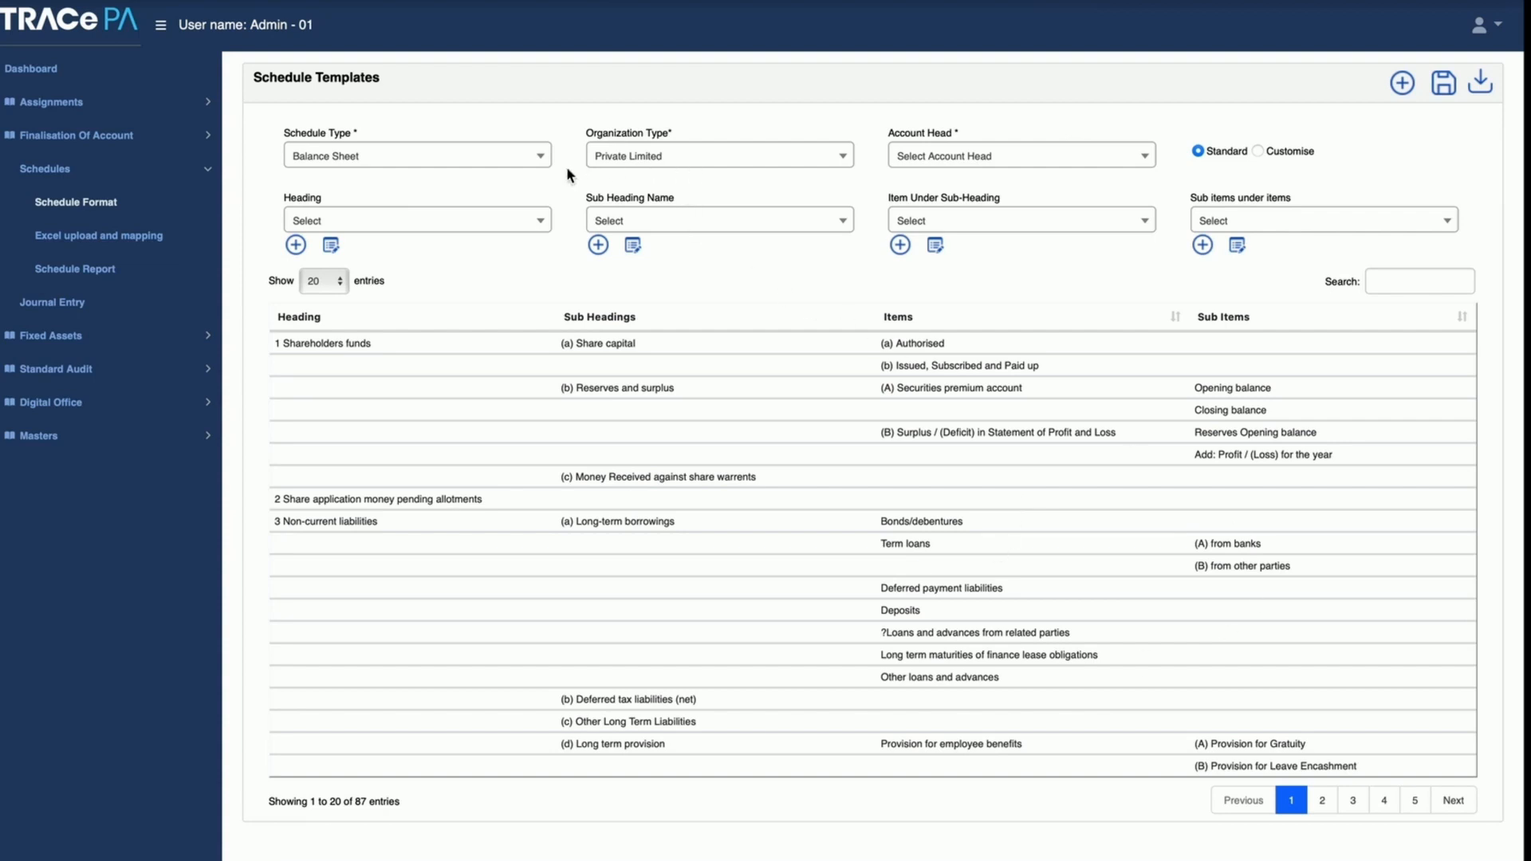
Step: Open Excel upload and mapping, load the data for ABC Private Limited's Banglore branch and dismiss the message
{"action": "left_click", "coordinate": [93, 237]}
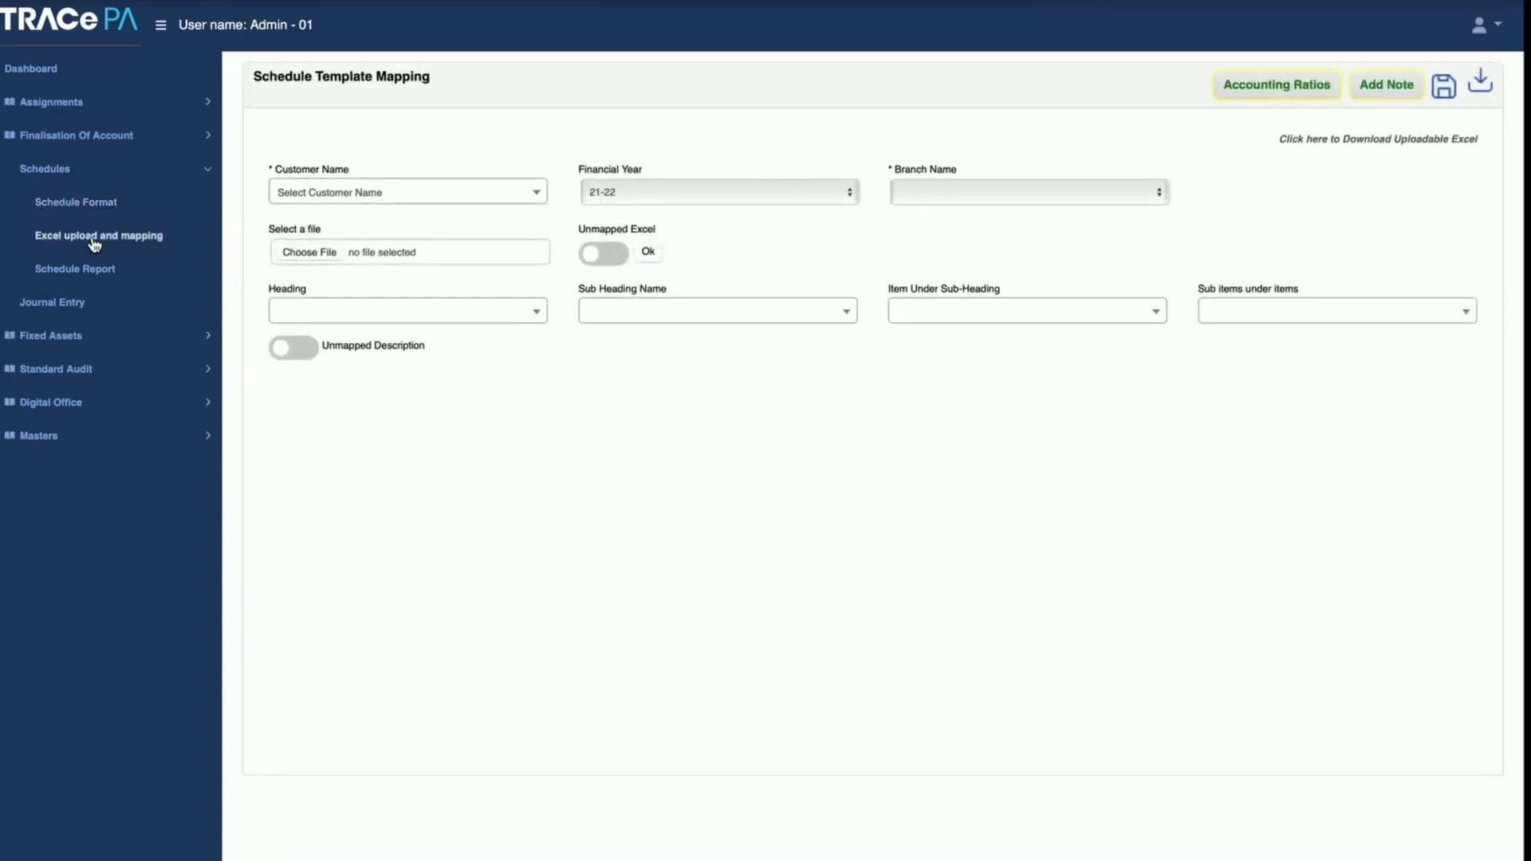
{"action": "left_click", "coordinate": [387, 197]}
{"action": "left_click", "coordinate": [370, 279]}
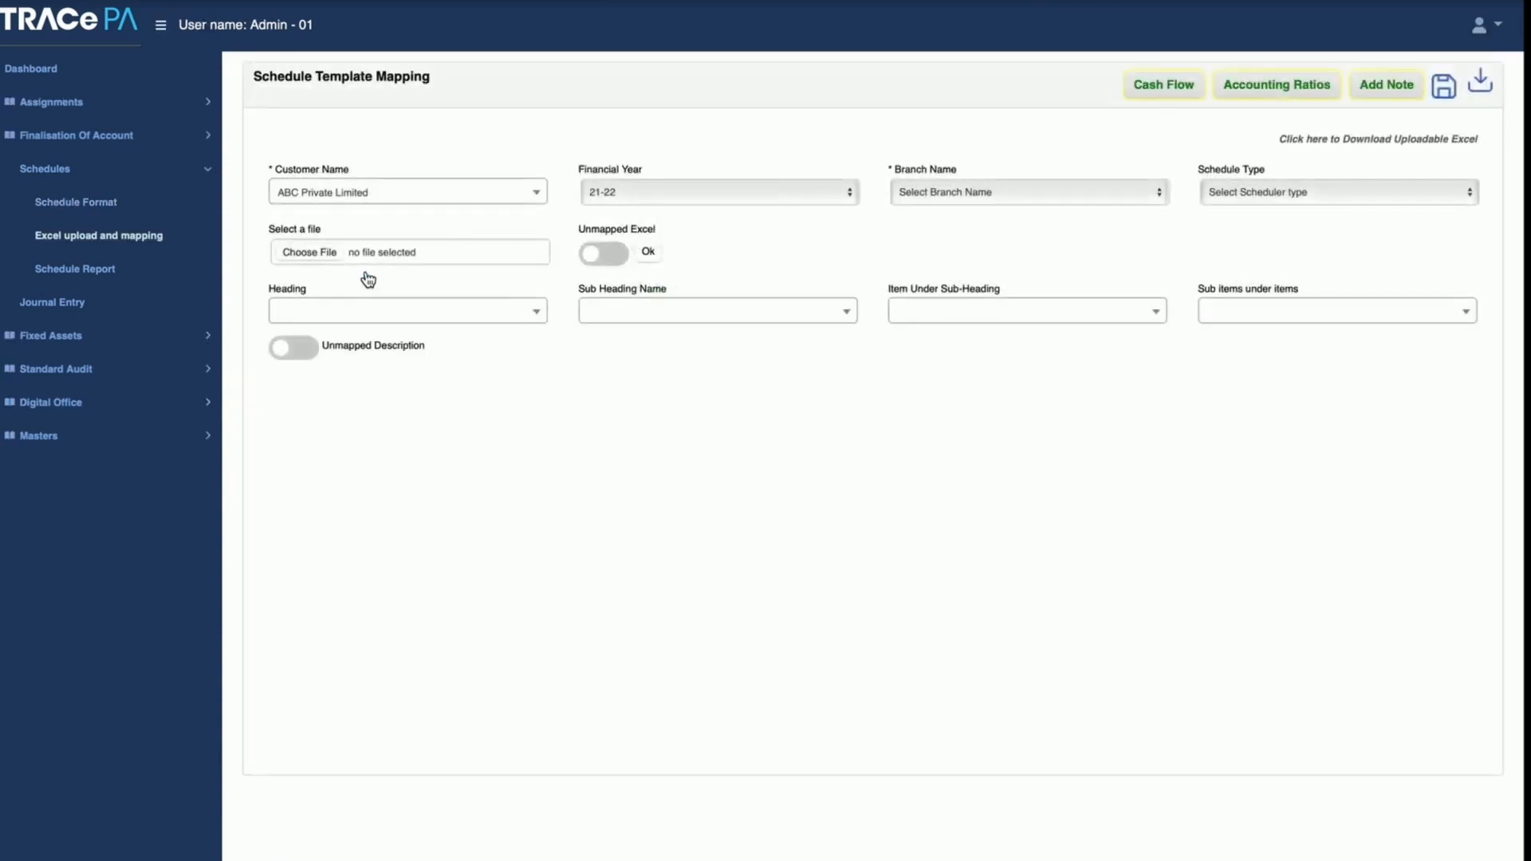
{"action": "left_click", "coordinate": [965, 192]}
{"action": "left_click", "coordinate": [961, 204]}
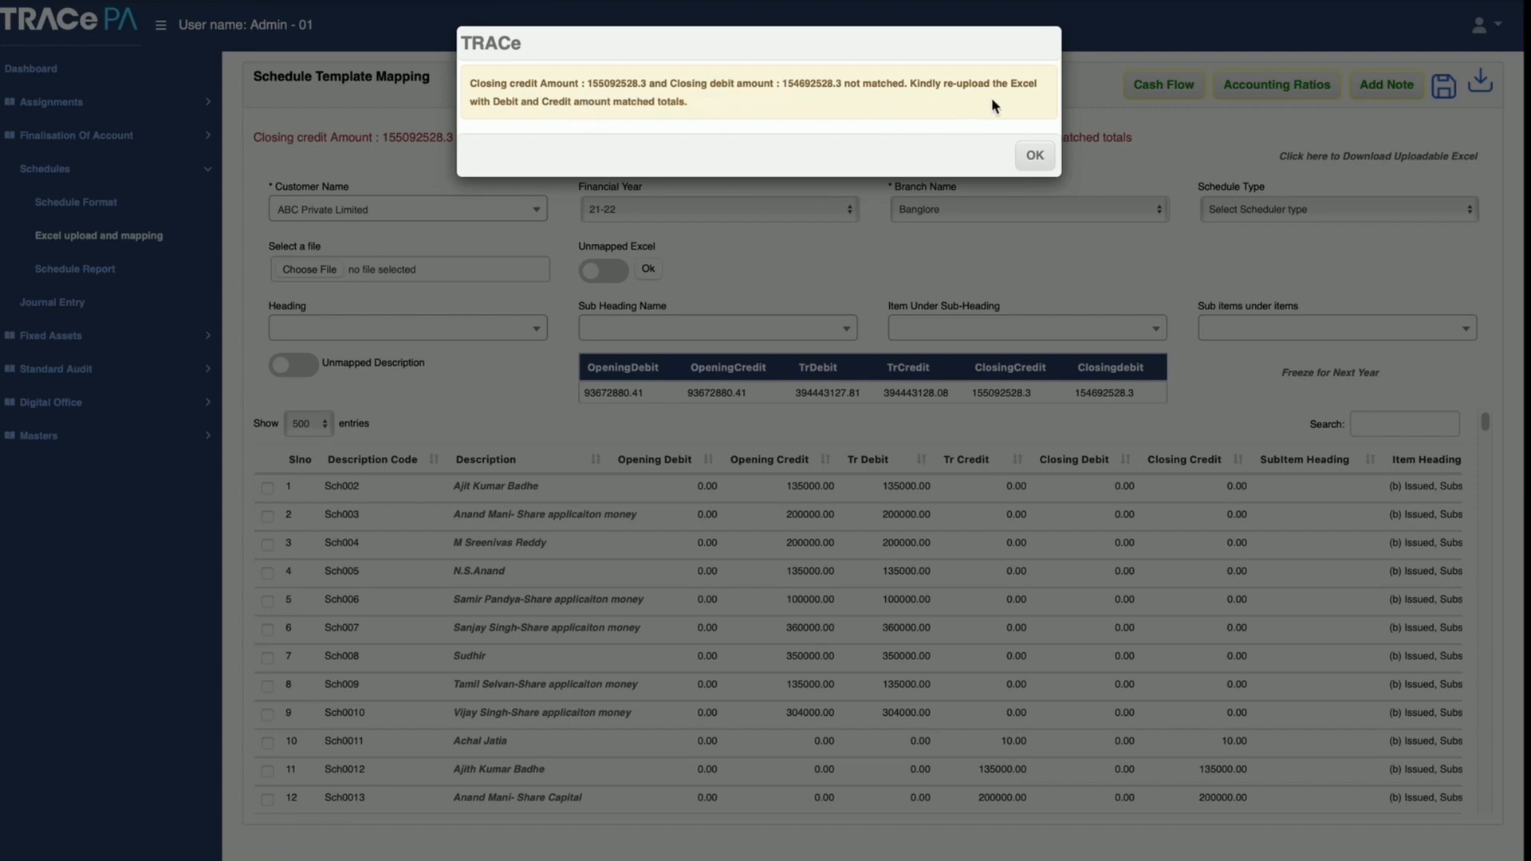
{"action": "left_click", "coordinate": [1036, 158]}
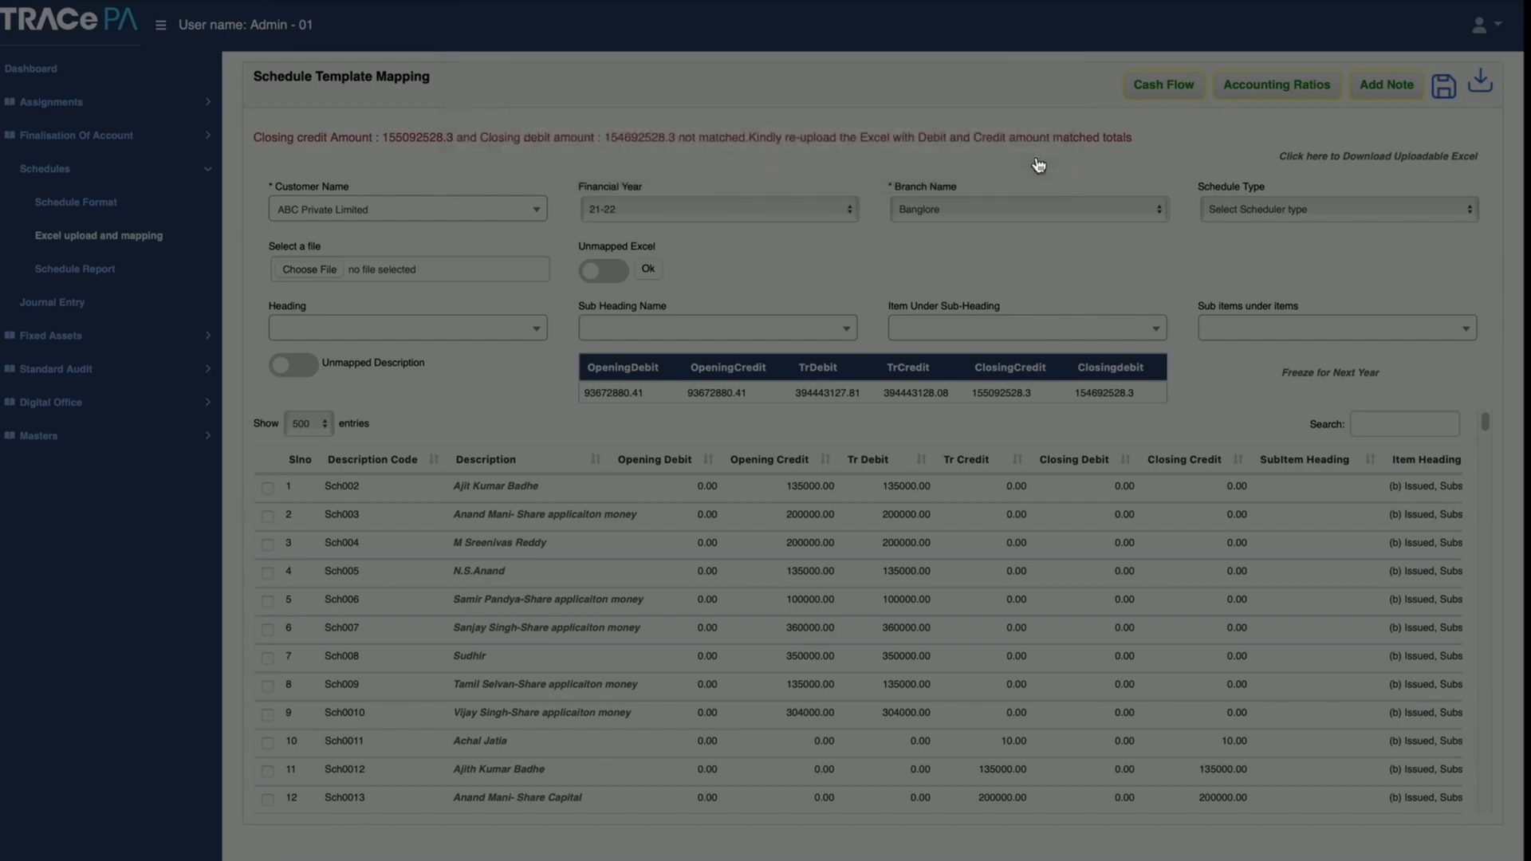
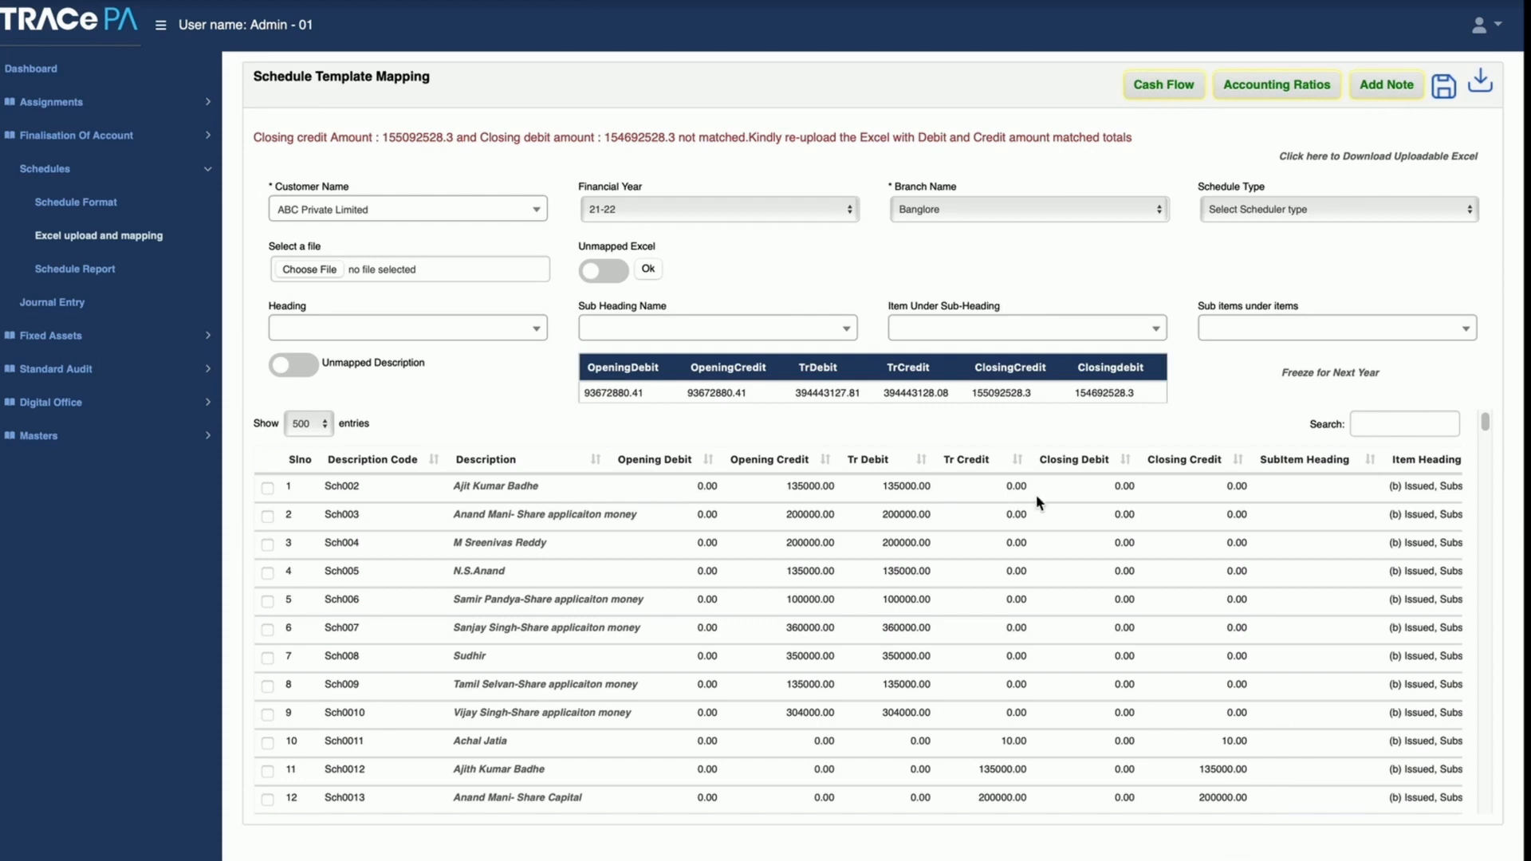
Step: Show only the unmapped descriptions, dismiss the message and set the schedule type to Balance Sheet
{"action": "left_click", "coordinate": [287, 369]}
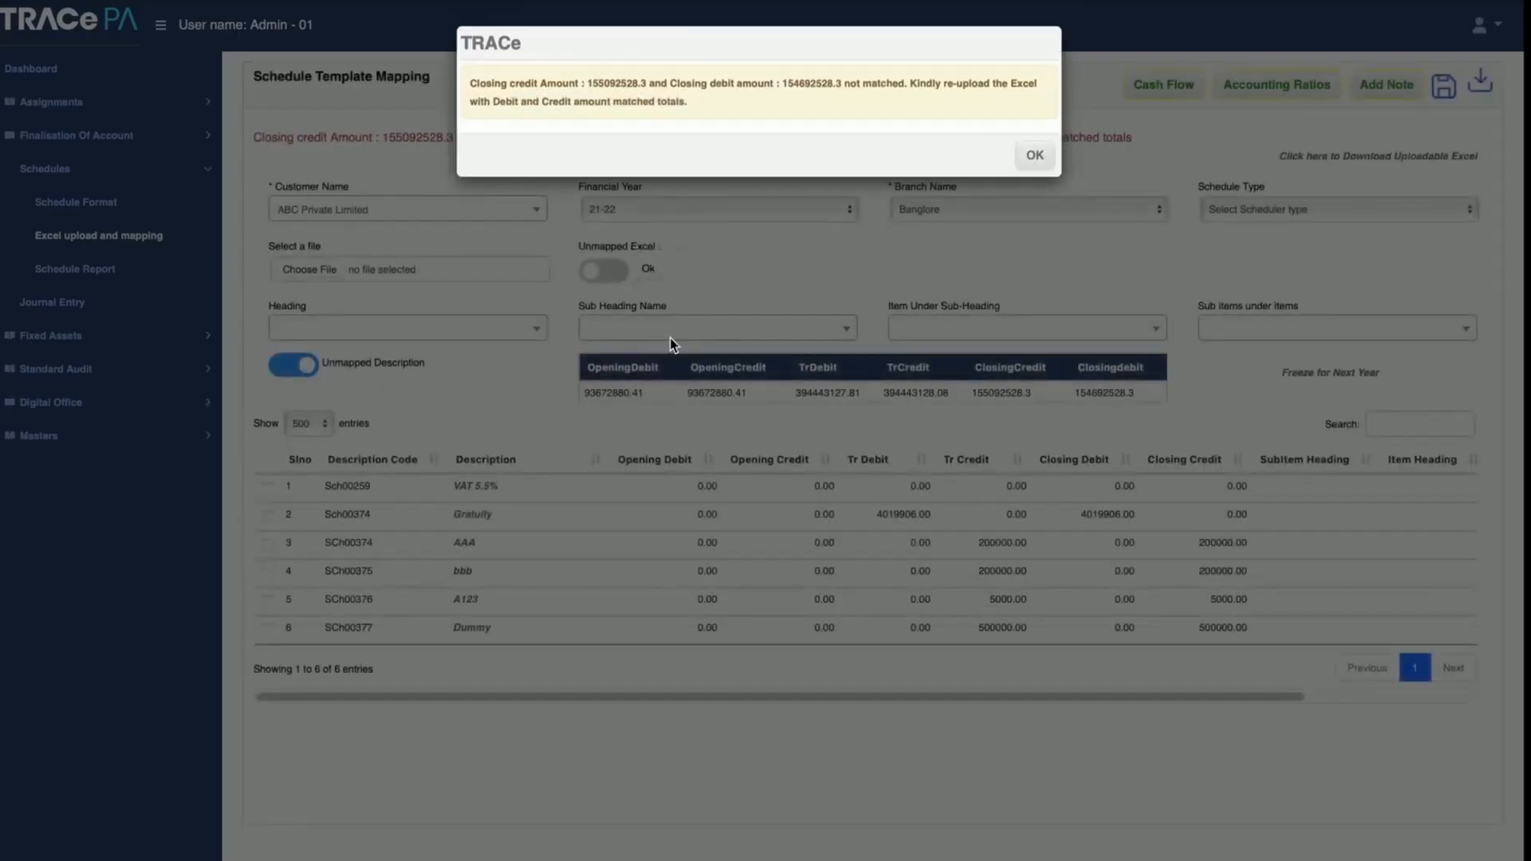
{"action": "left_click", "coordinate": [1032, 155]}
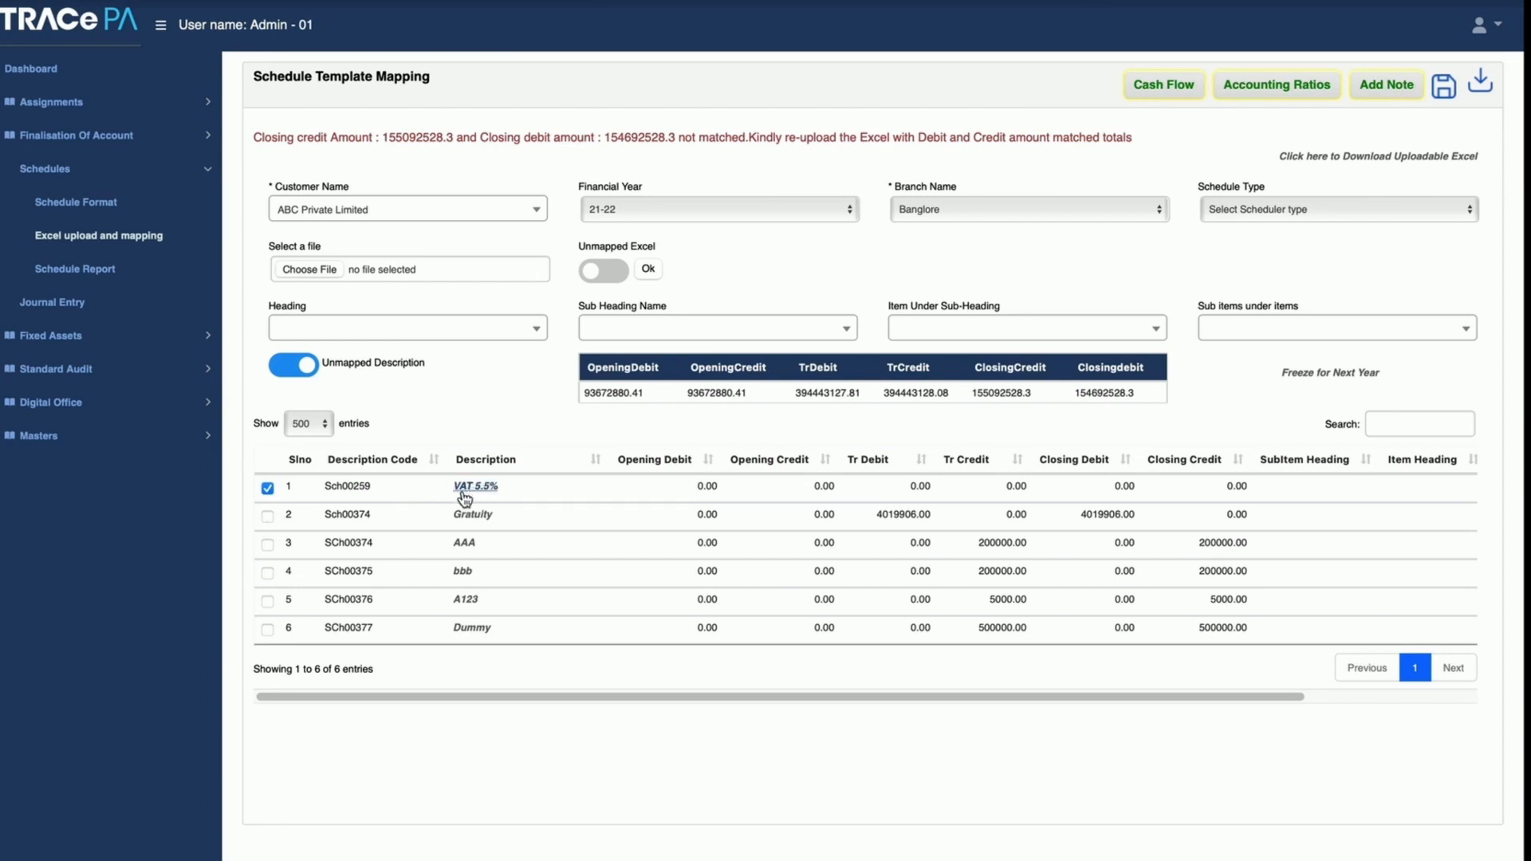
{"action": "left_click", "coordinate": [1228, 199]}
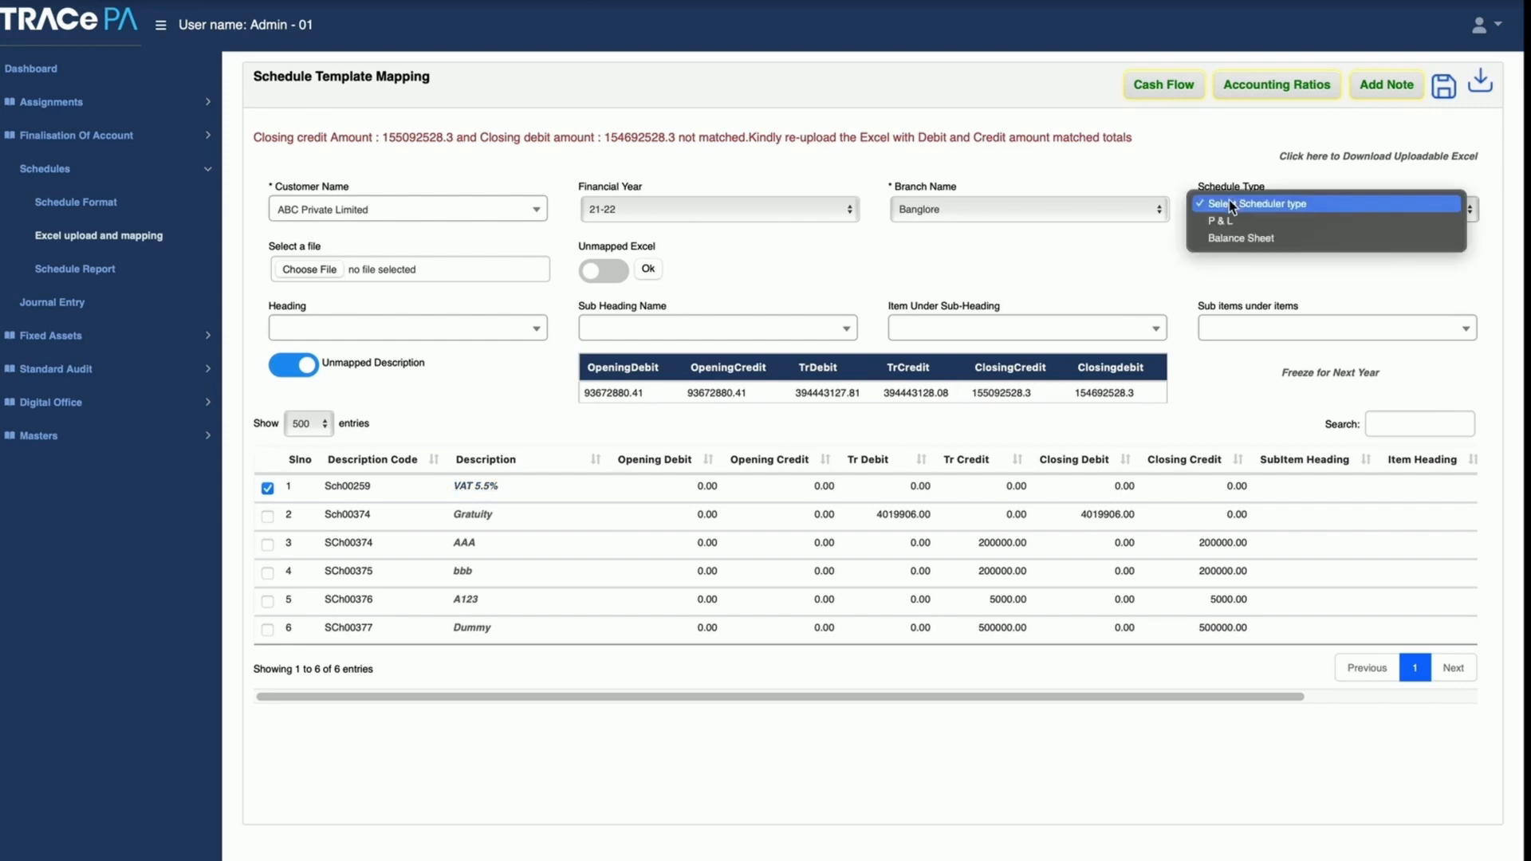
{"action": "left_click", "coordinate": [1231, 239]}
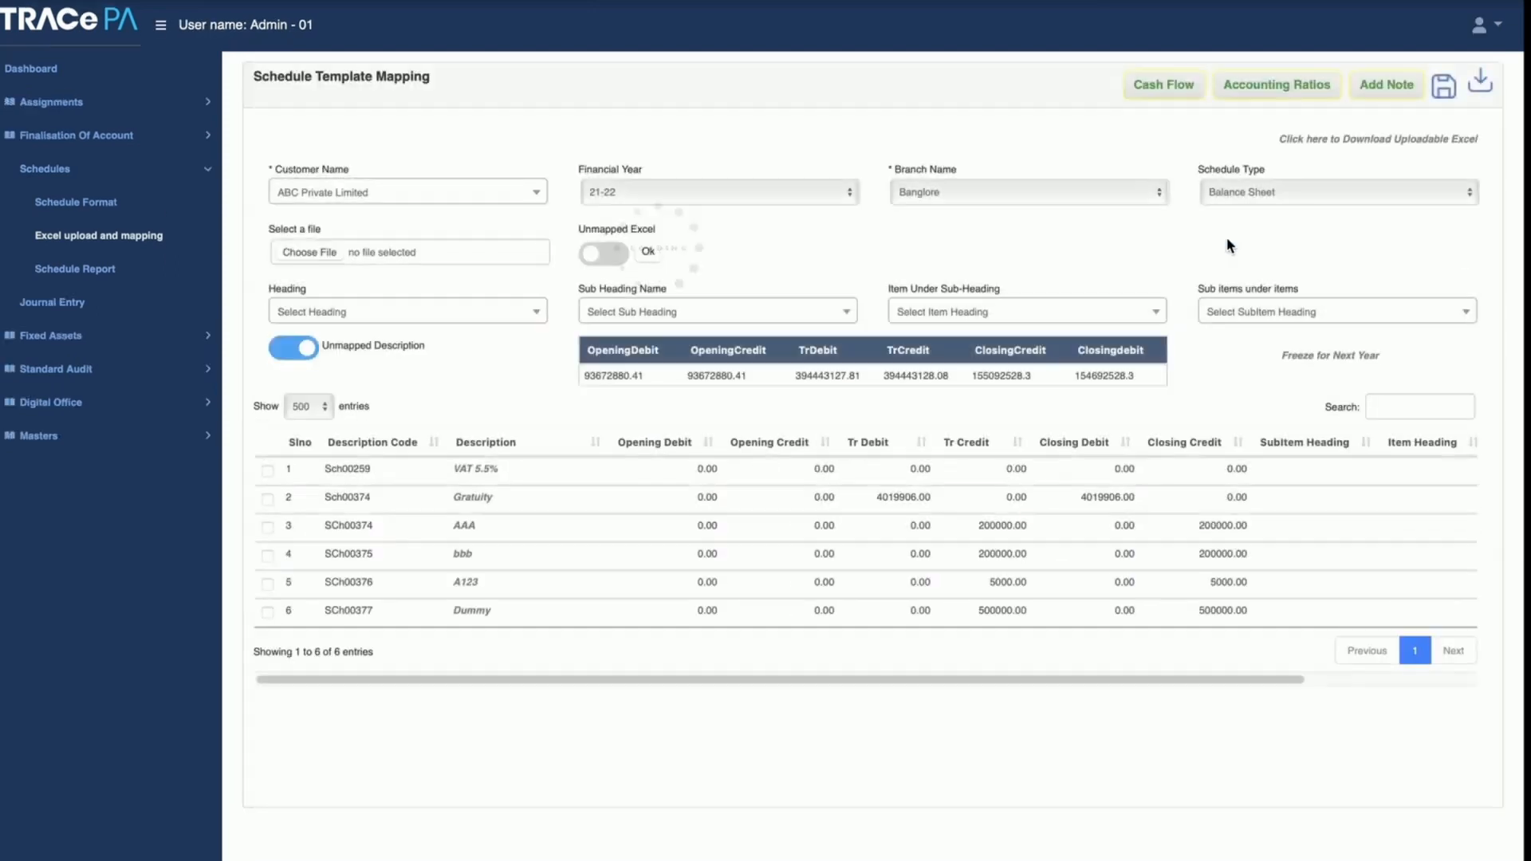
Step: Try mapping VAT 5.5% to heading 1 Shareholders funds and sub heading (a) Share capital, and turn off the unmapped description filter
{"action": "left_click", "coordinate": [268, 470]}
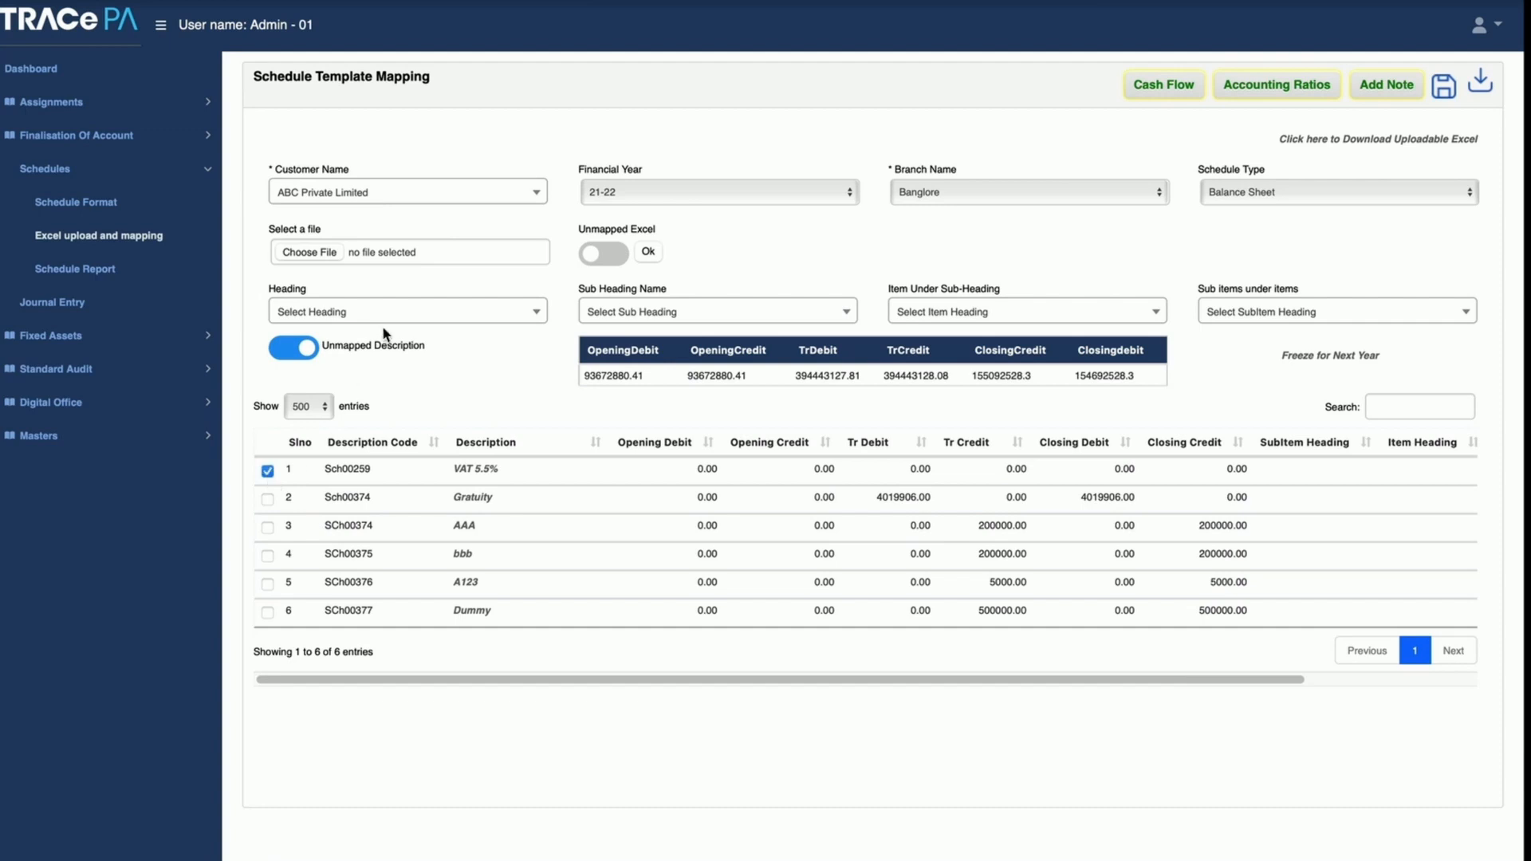
{"action": "left_click", "coordinate": [407, 317]}
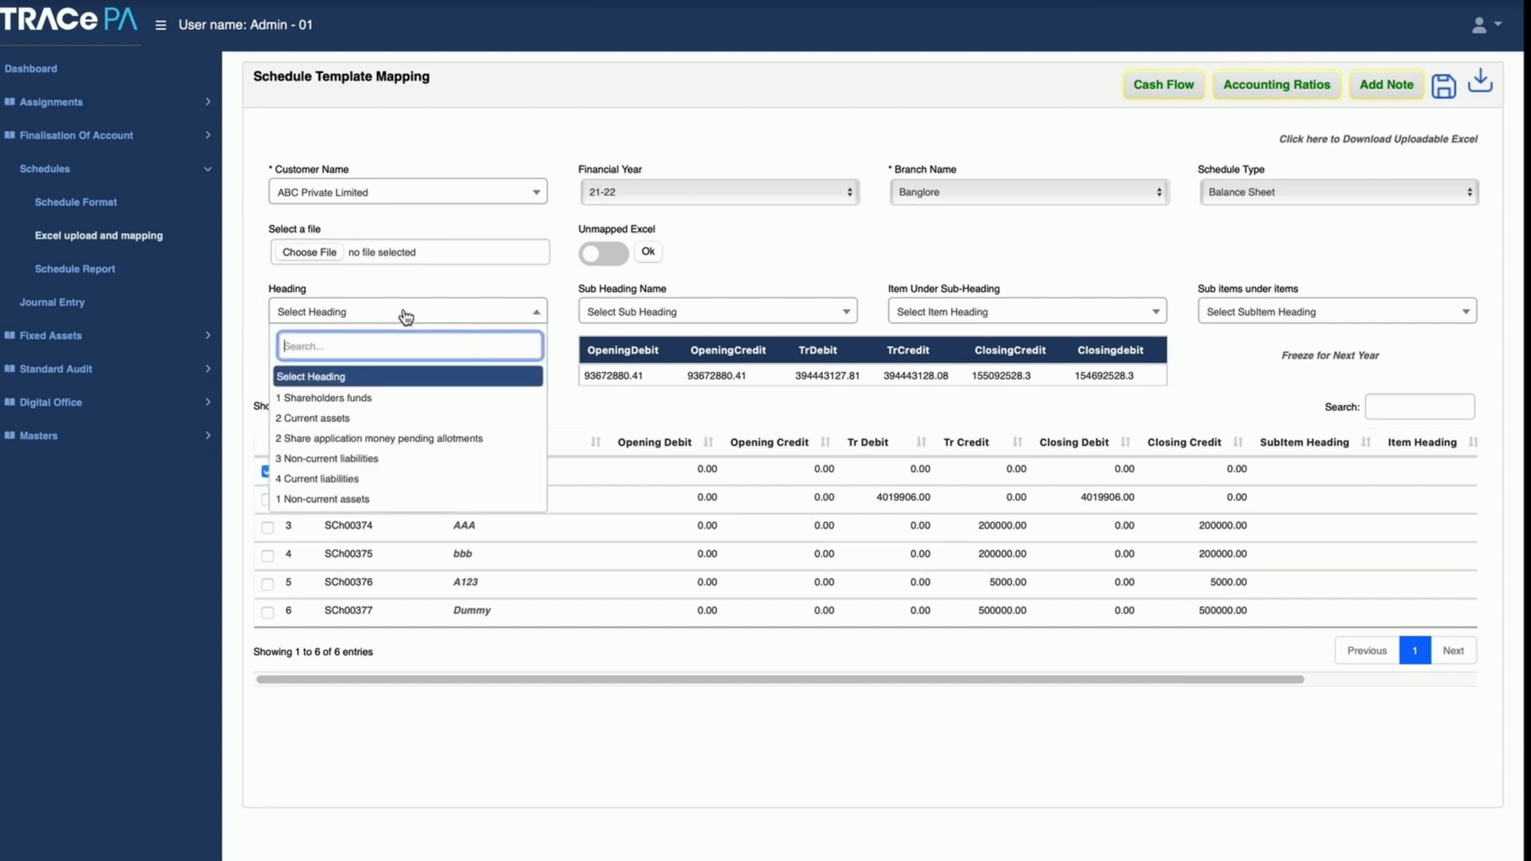
{"action": "left_click", "coordinate": [432, 397]}
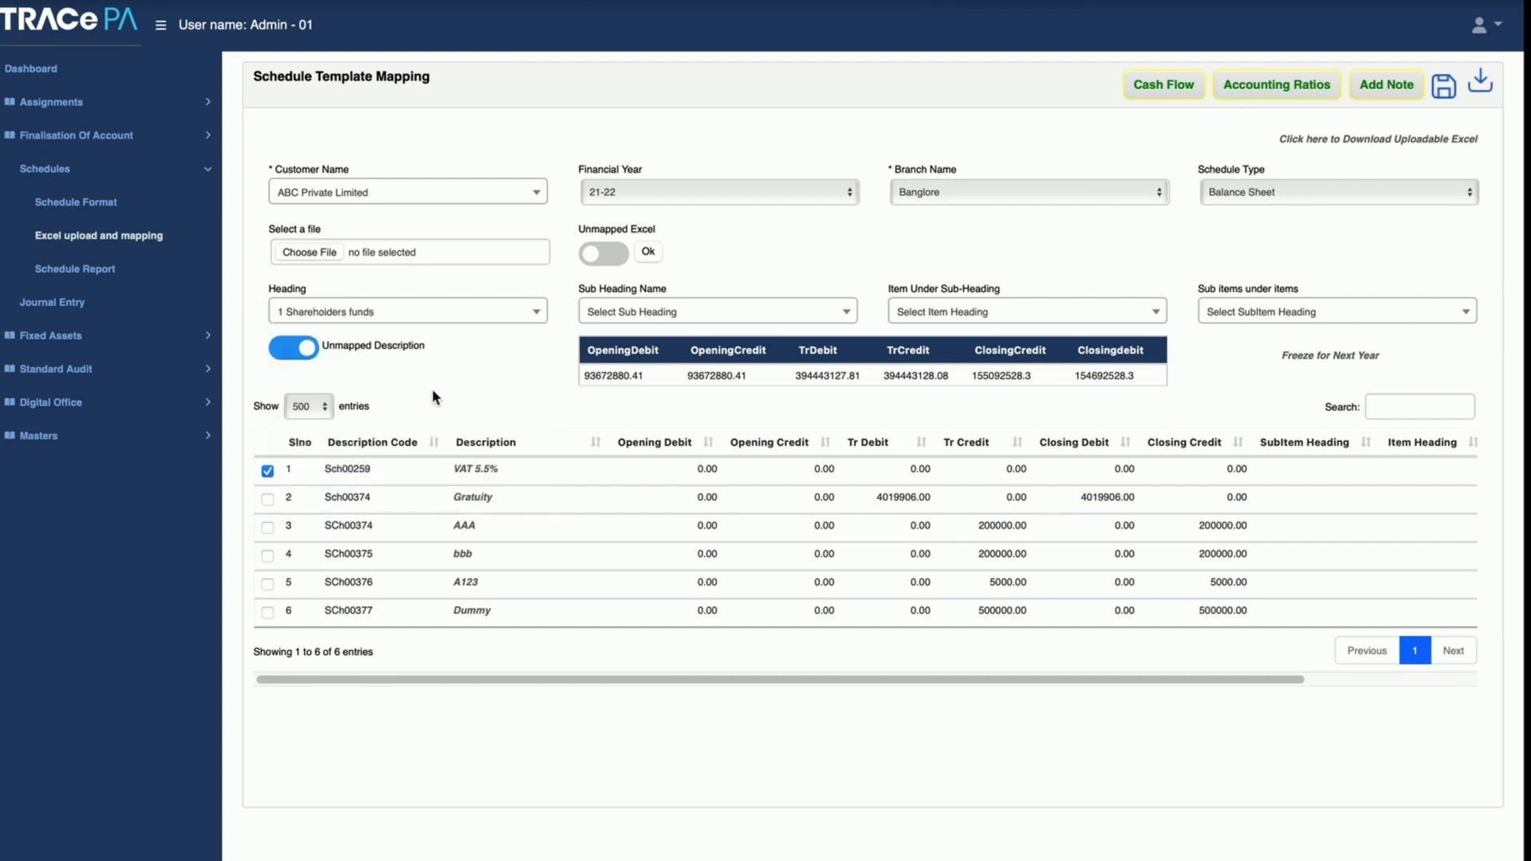
{"action": "left_click", "coordinate": [658, 316]}
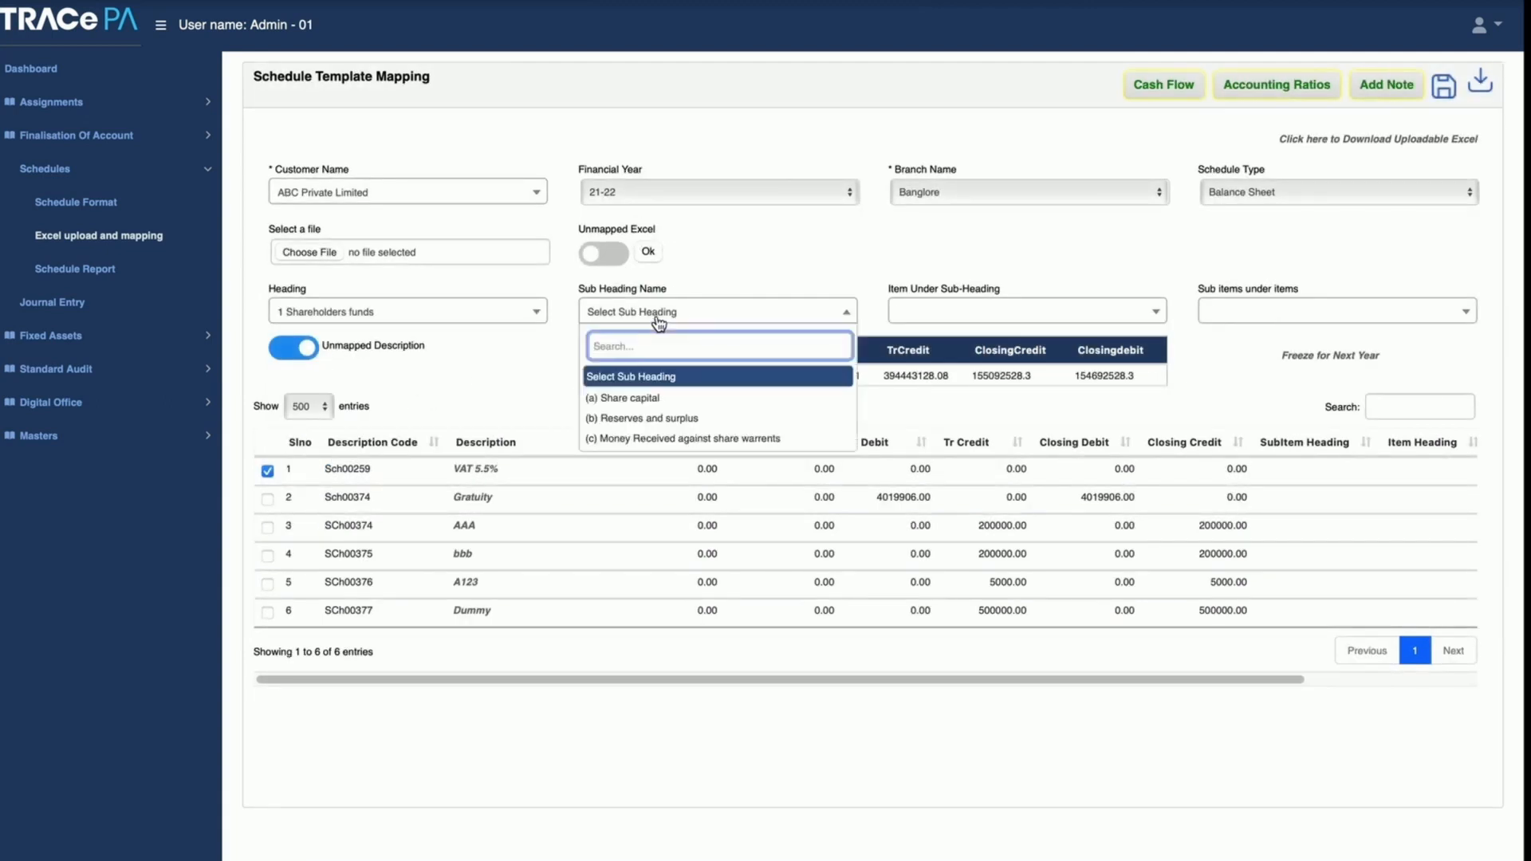
{"action": "left_click", "coordinate": [655, 397]}
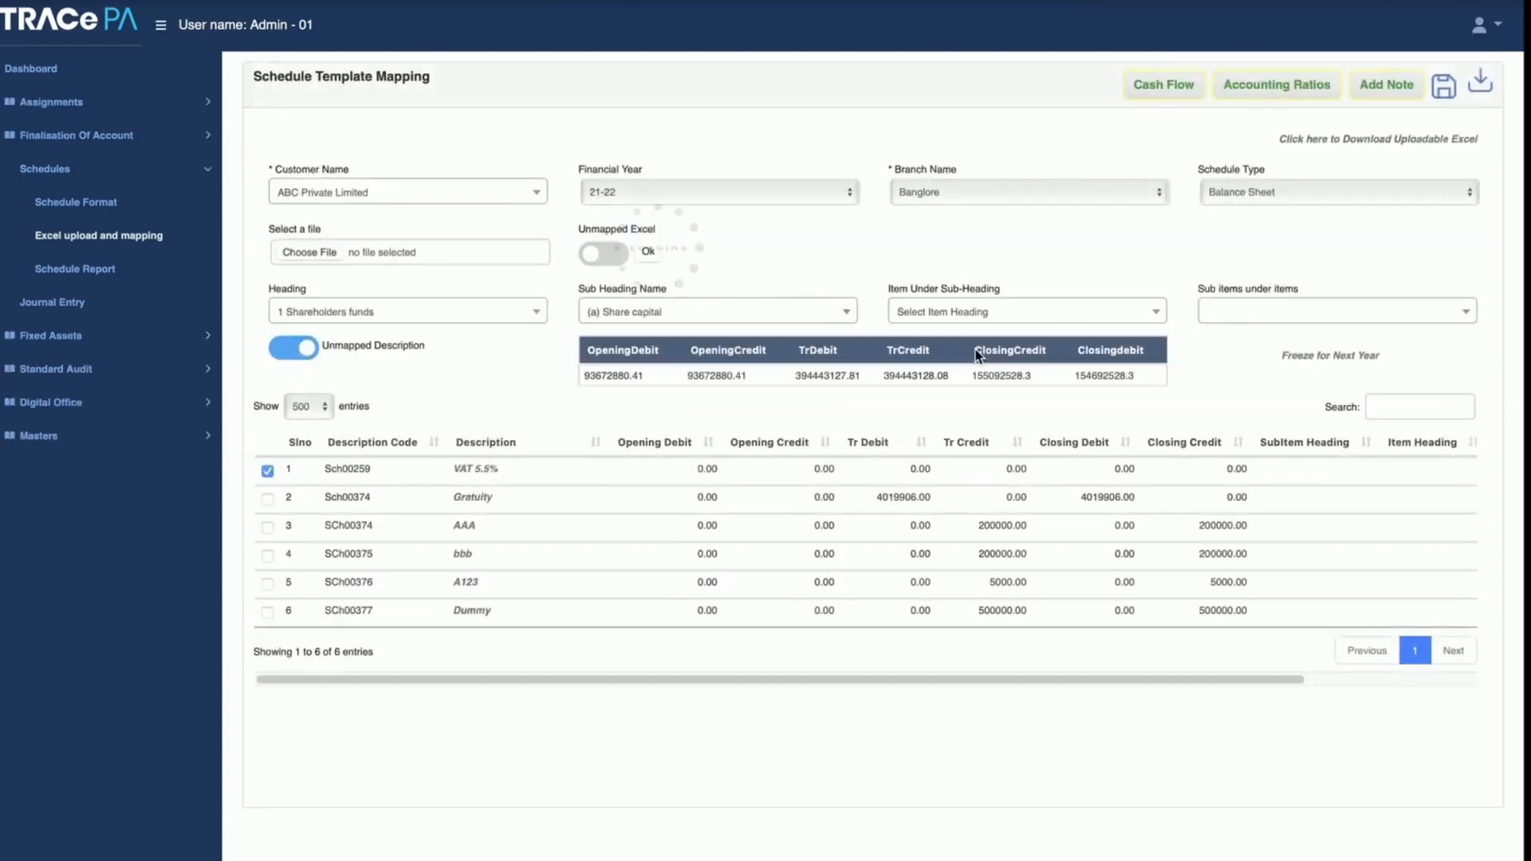
{"action": "left_click", "coordinate": [985, 323]}
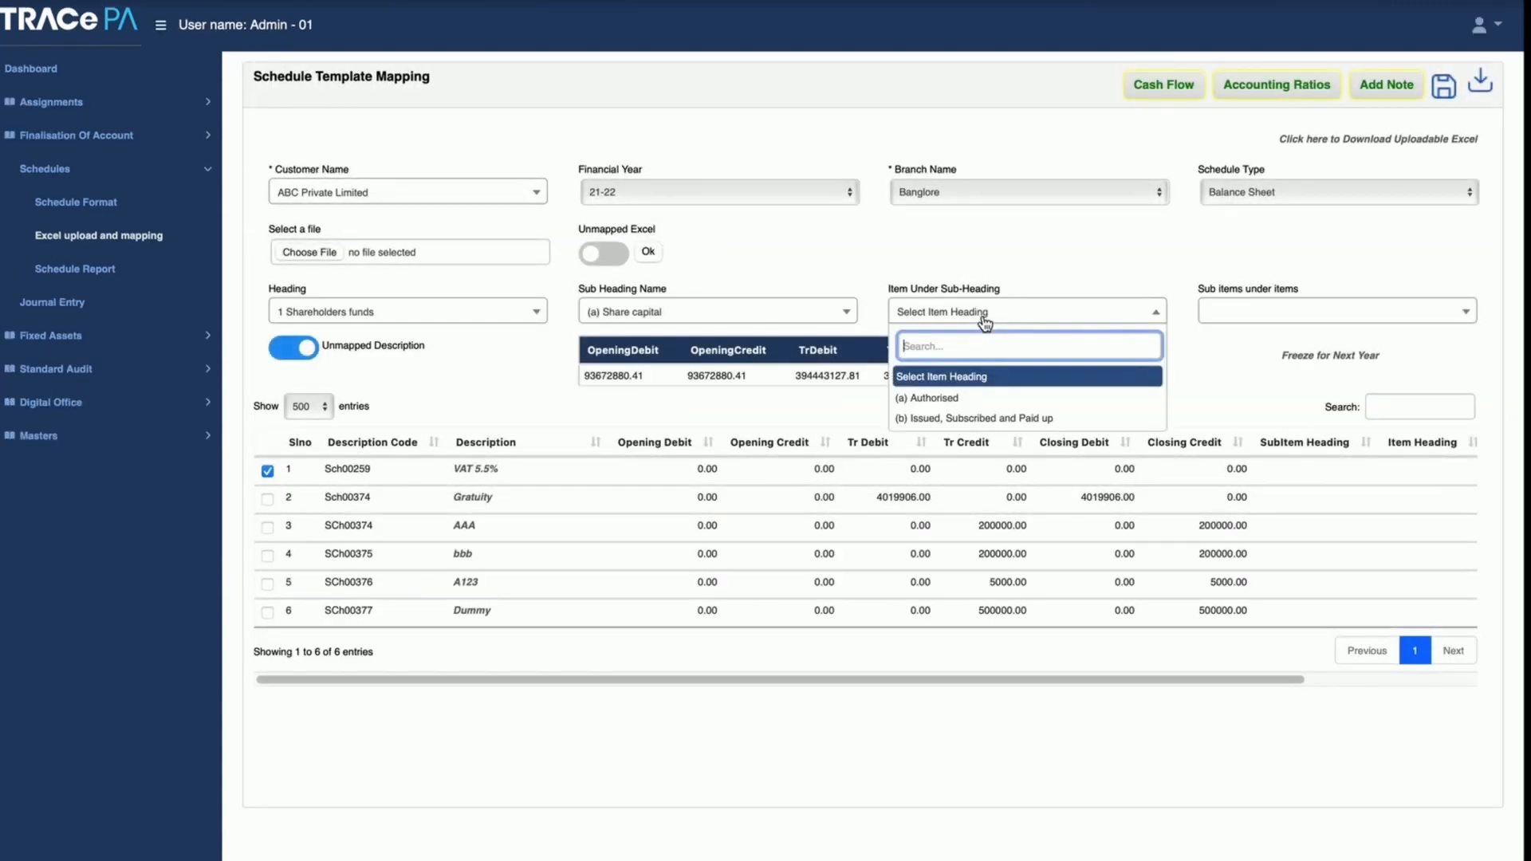
{"action": "left_click", "coordinate": [985, 319]}
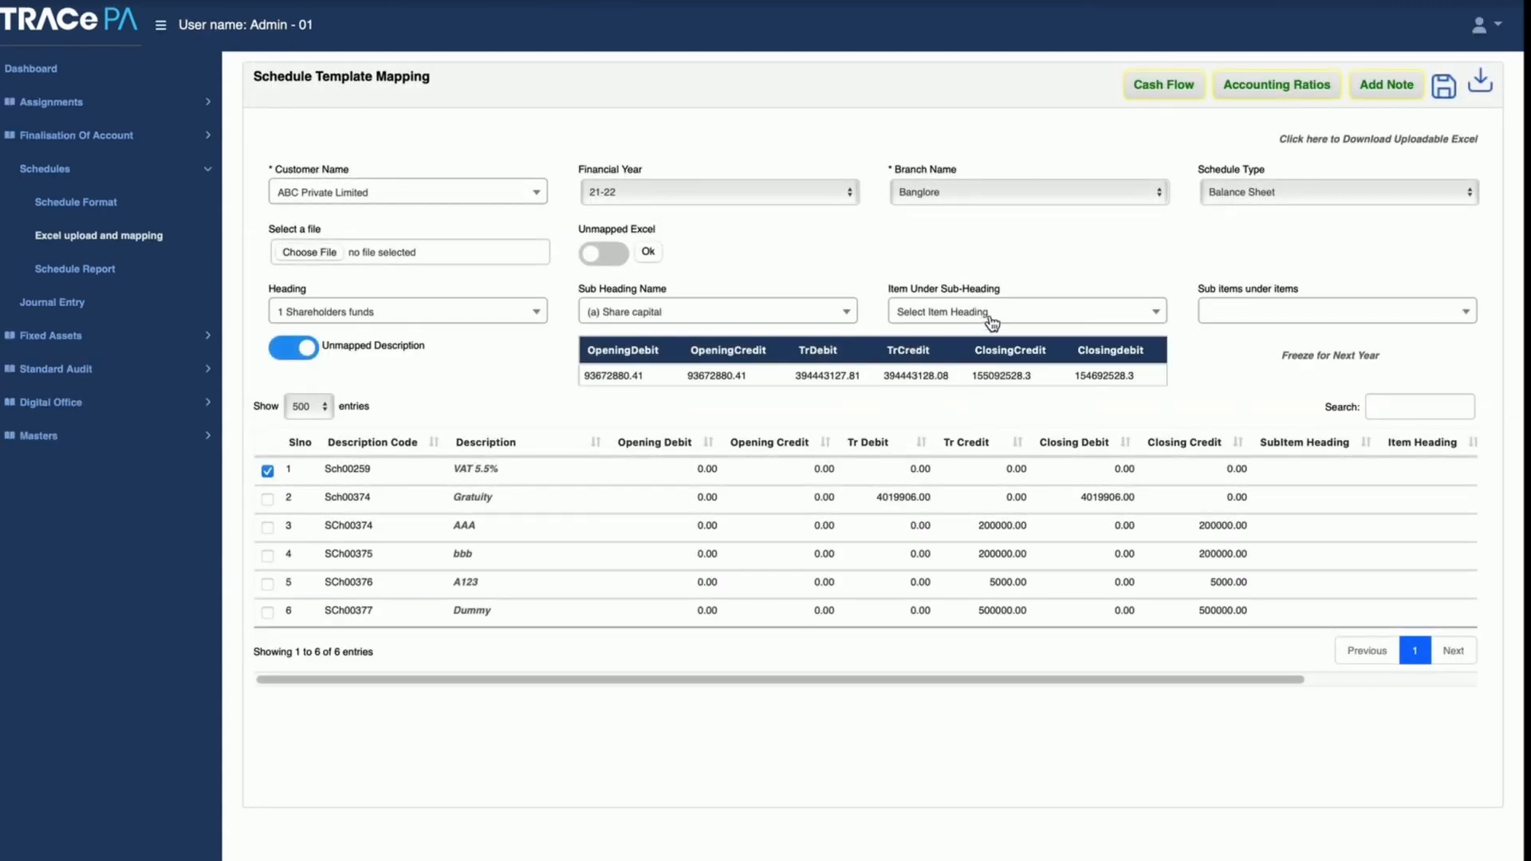
{"action": "left_click", "coordinate": [1267, 319]}
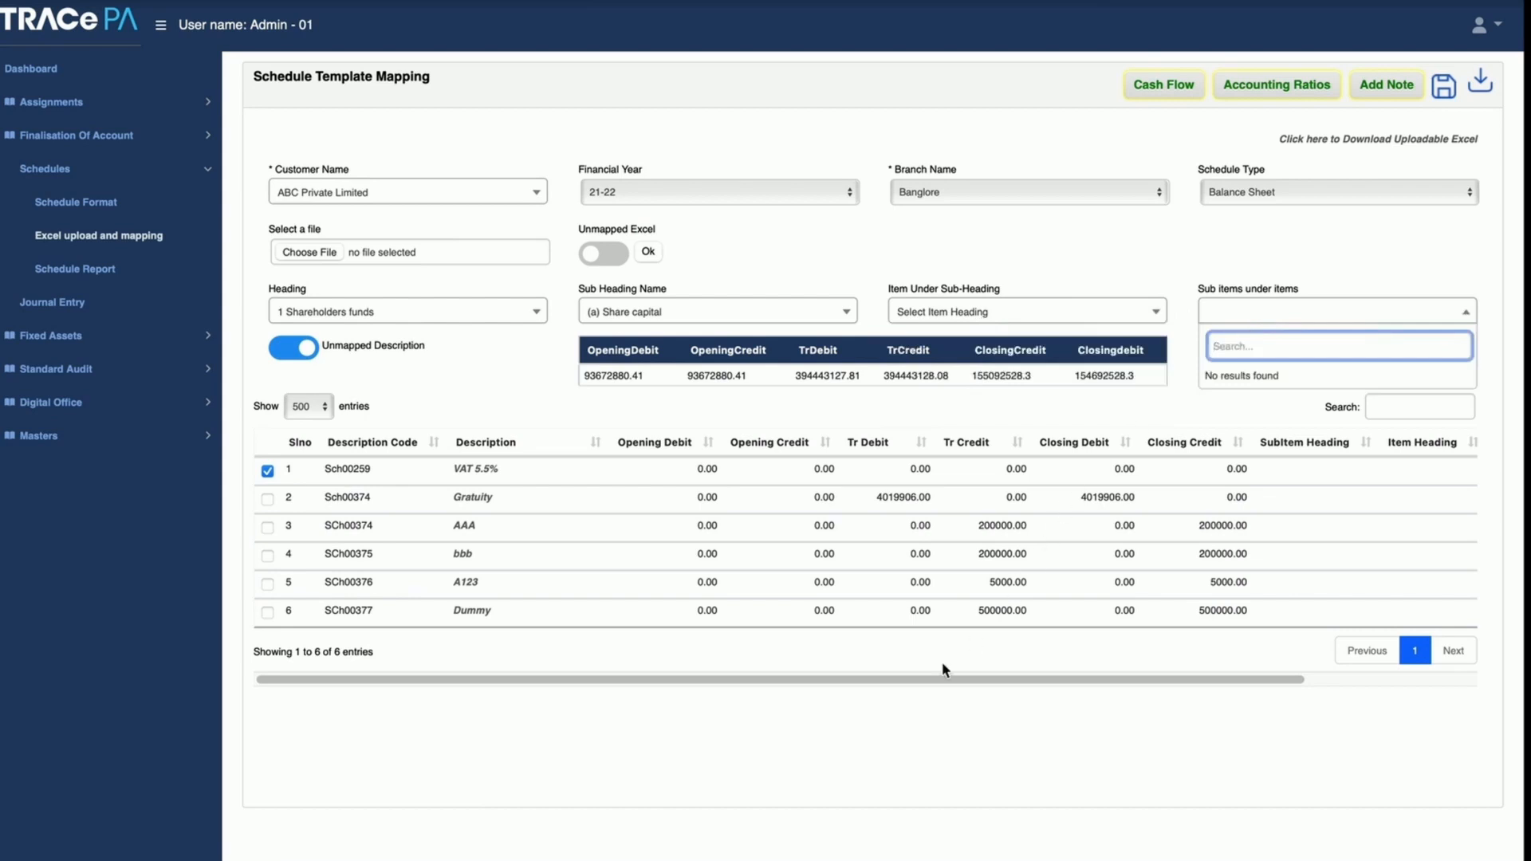
{"action": "left_click", "coordinate": [748, 743]}
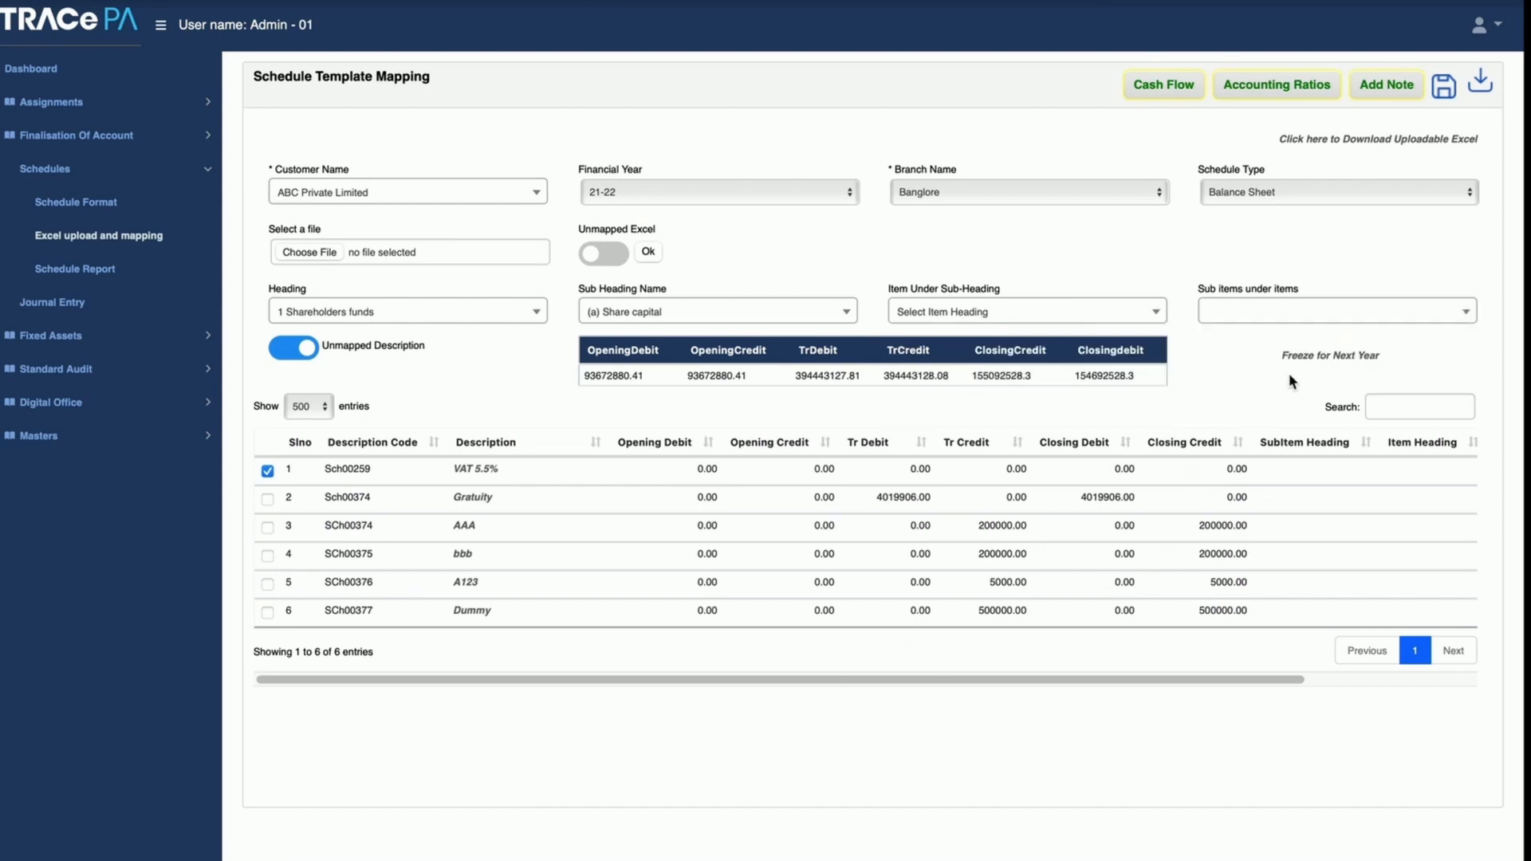
{"action": "left_click", "coordinate": [292, 347]}
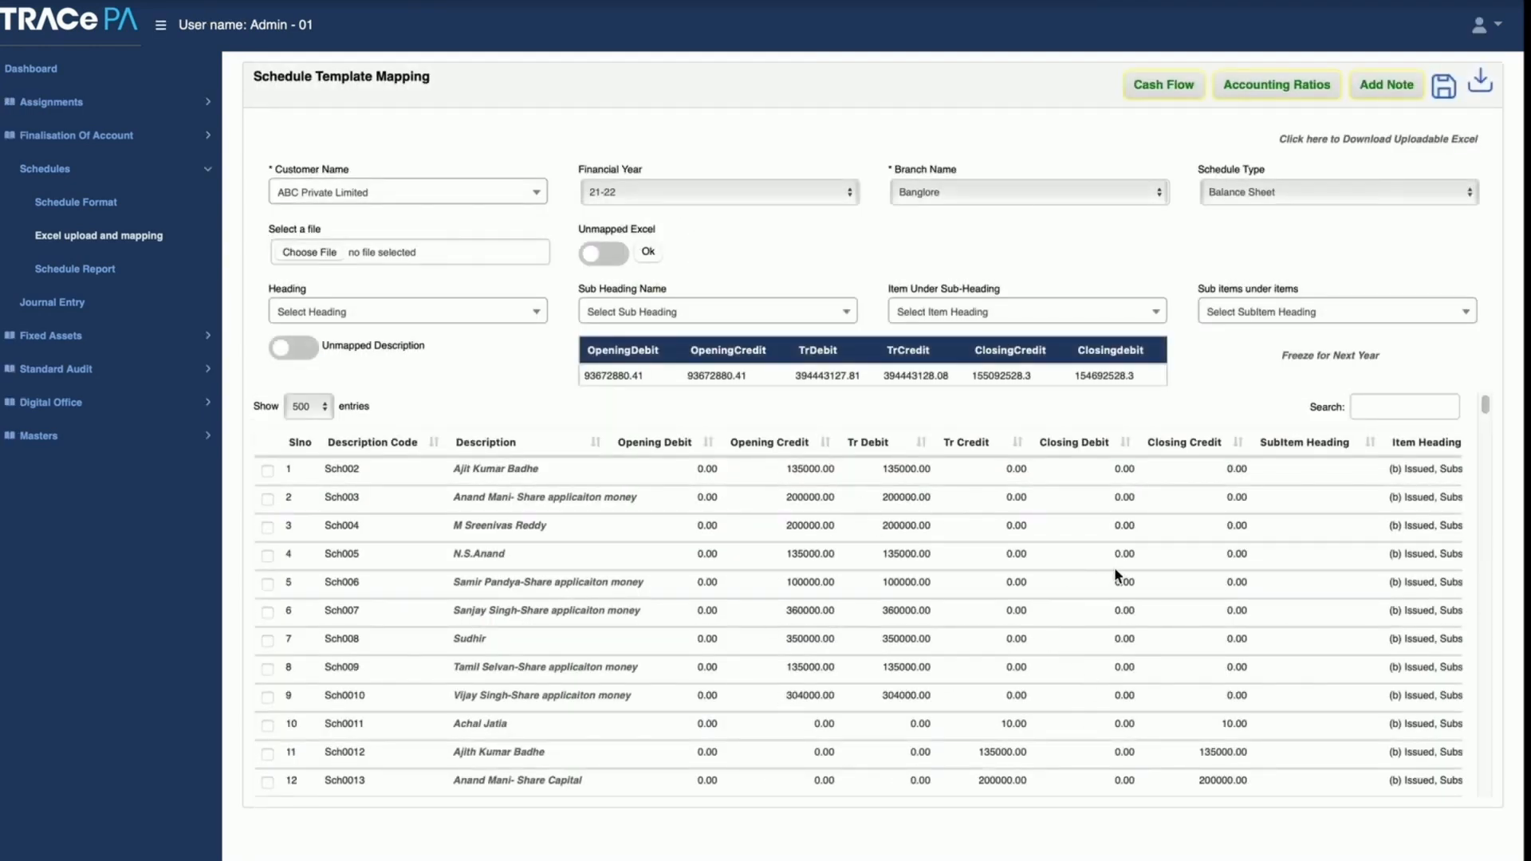
Step: View the Cash Flow Statement and the Accounting Ratios for ABC Private Limited, returning to the template mapping after each
{"action": "left_click", "coordinate": [1155, 89]}
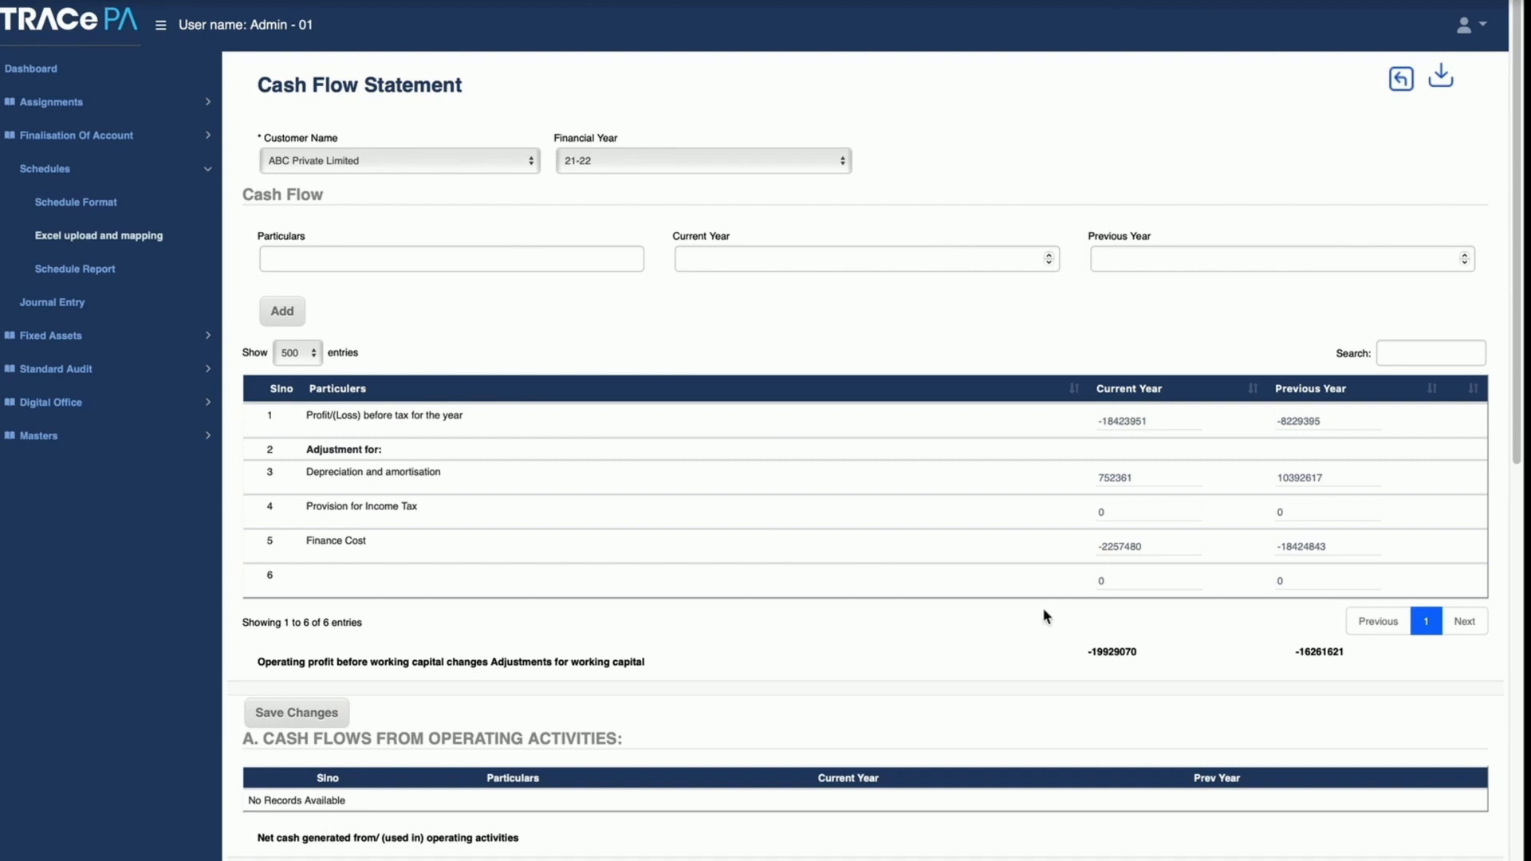
{"action": "left_click", "coordinate": [1405, 82]}
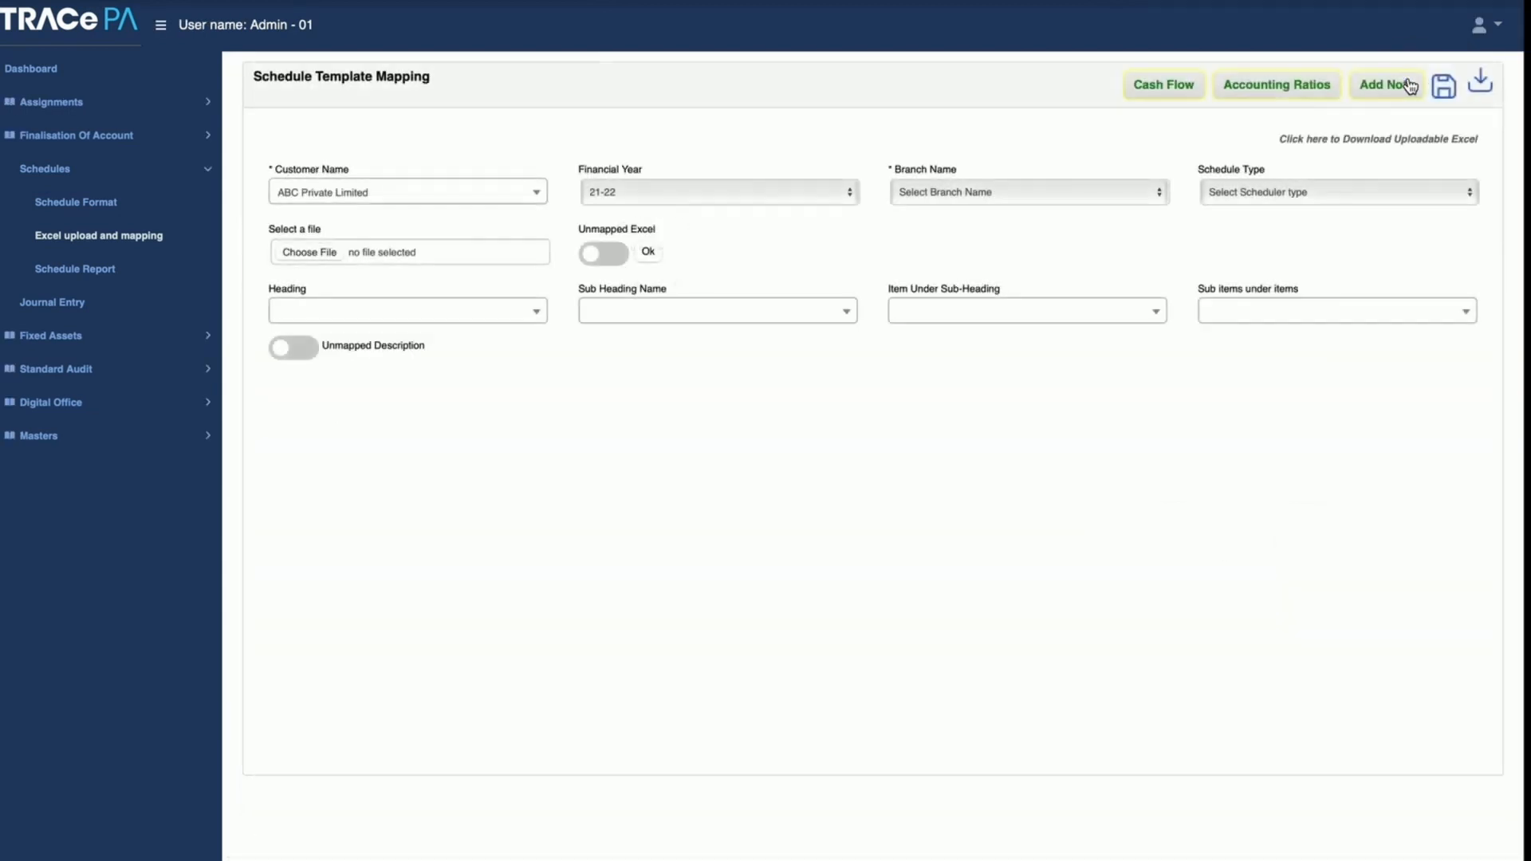
{"action": "left_click", "coordinate": [1293, 89]}
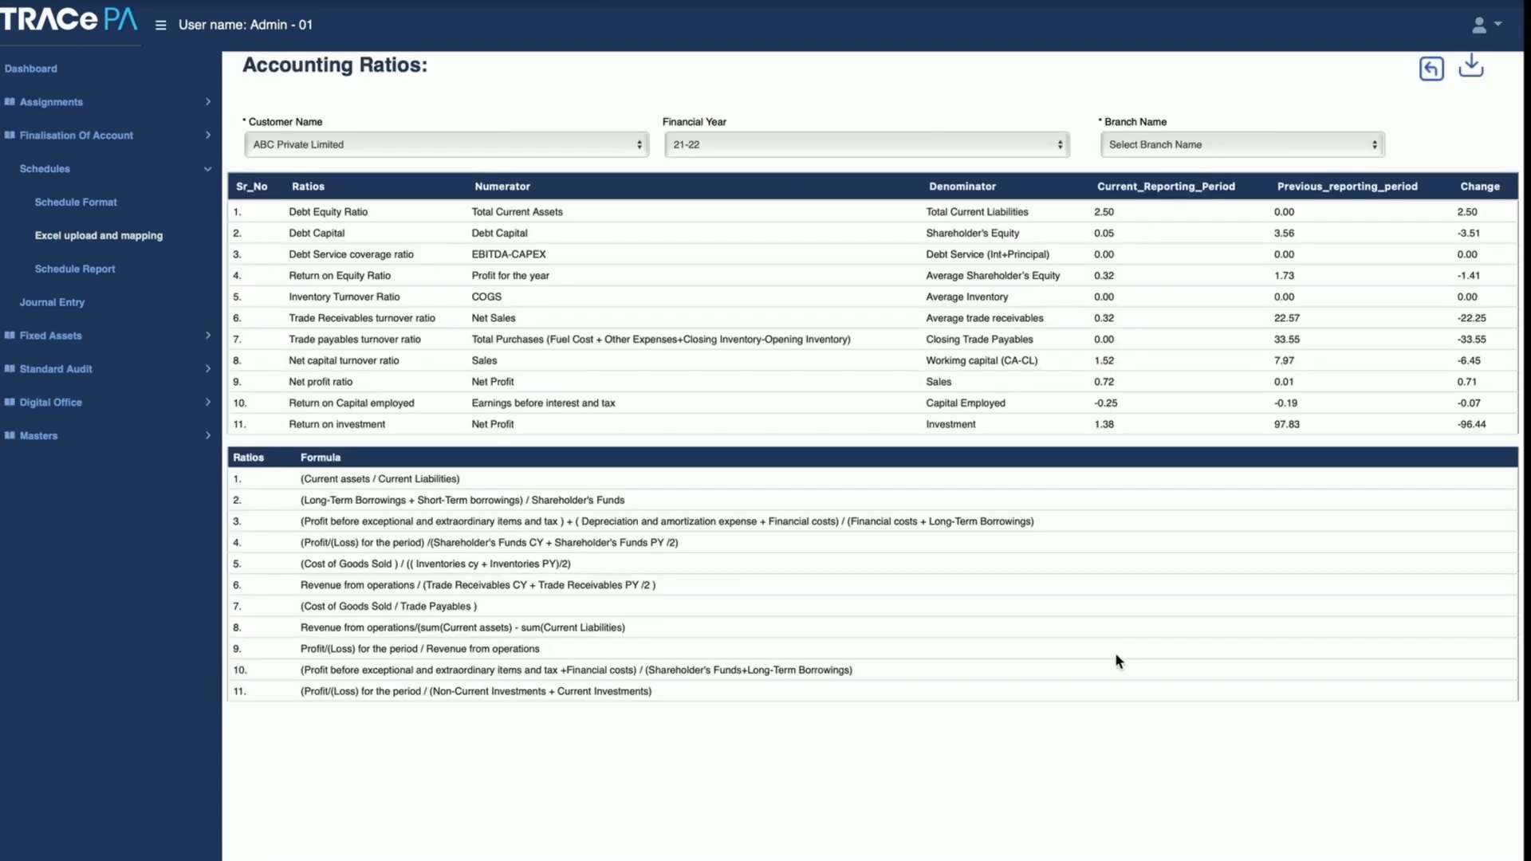
{"action": "left_click", "coordinate": [1432, 70]}
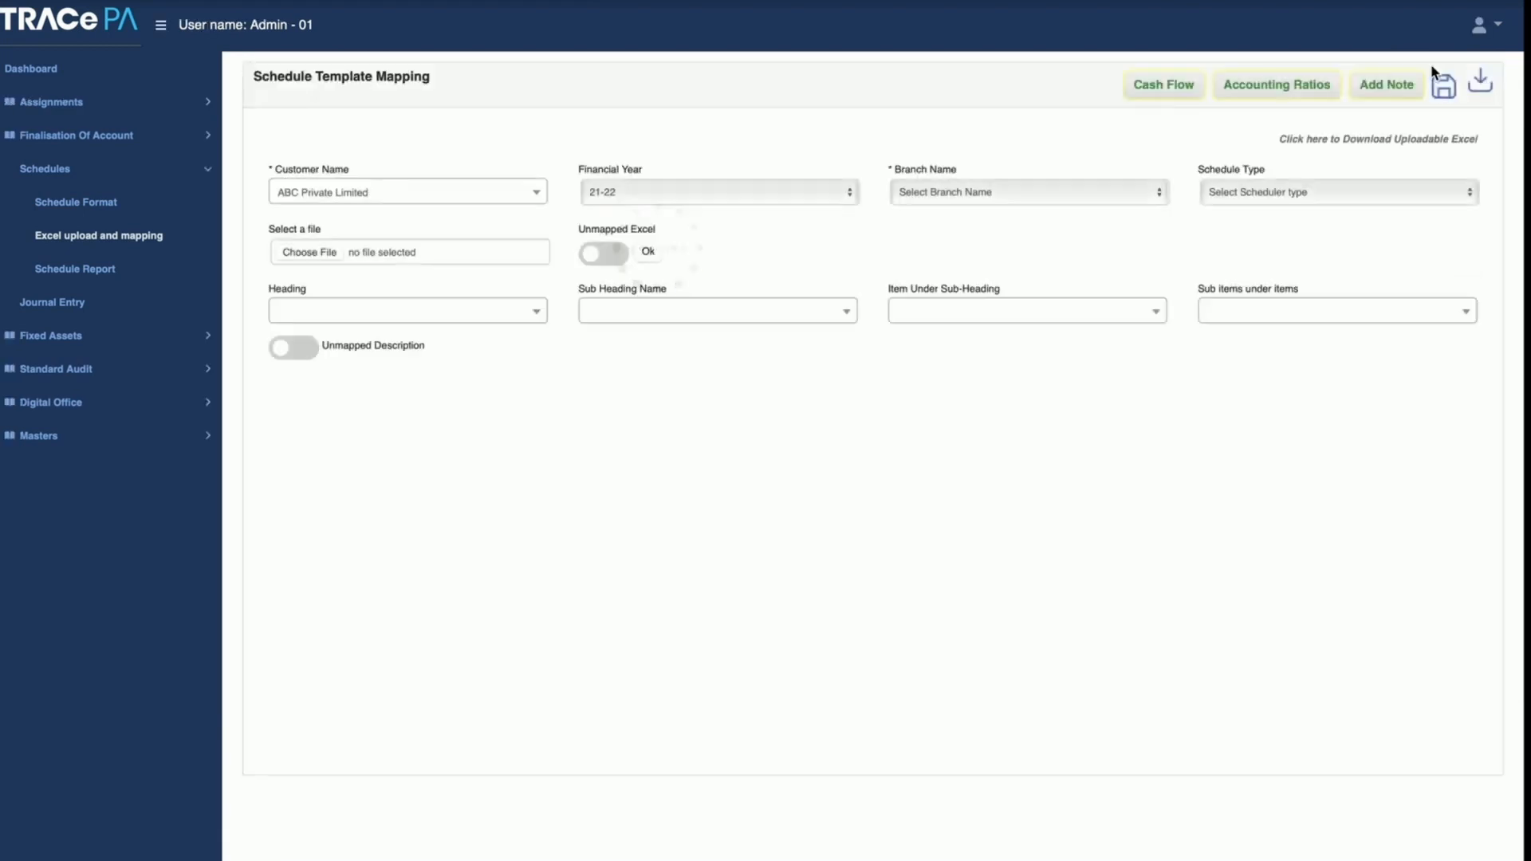
Step: Open the Notes page for ABC Private Limited and review the sub headings available for basic notes
{"action": "left_click", "coordinate": [1393, 89]}
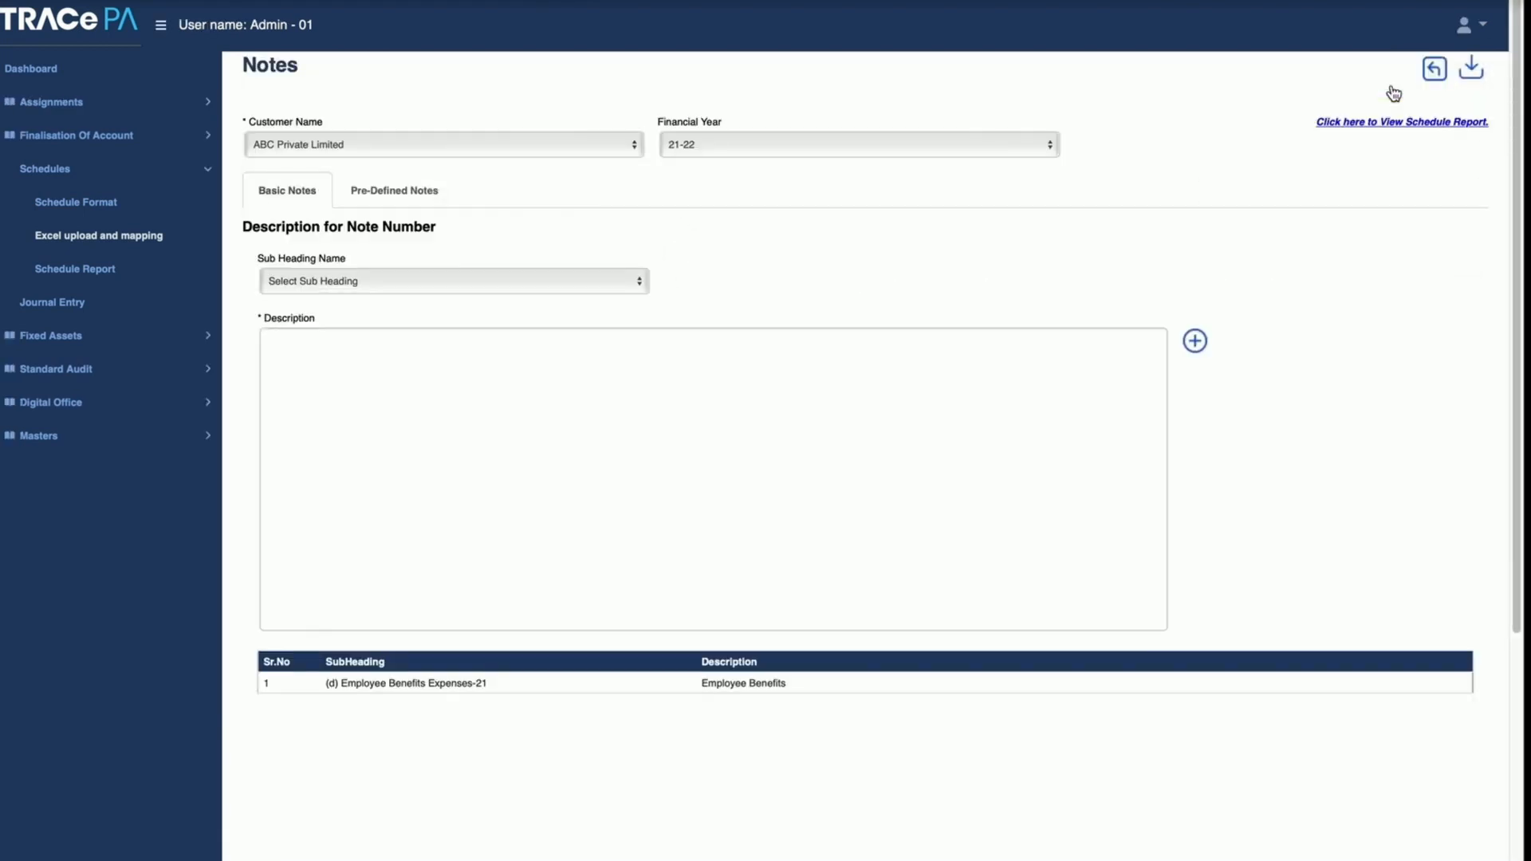
{"action": "left_click", "coordinate": [375, 372]}
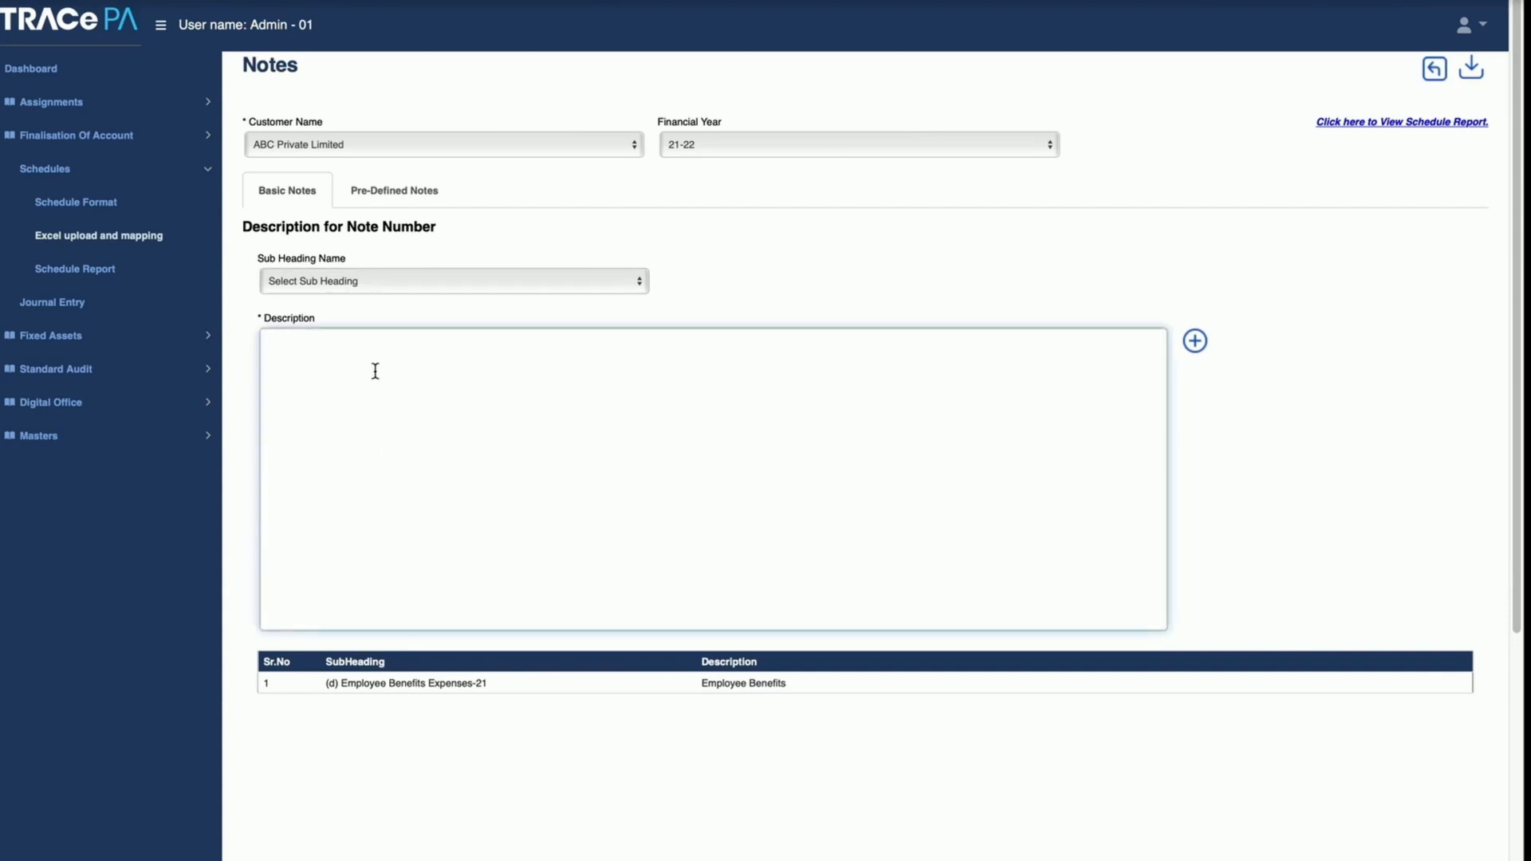
{"action": "left_click", "coordinate": [451, 284]}
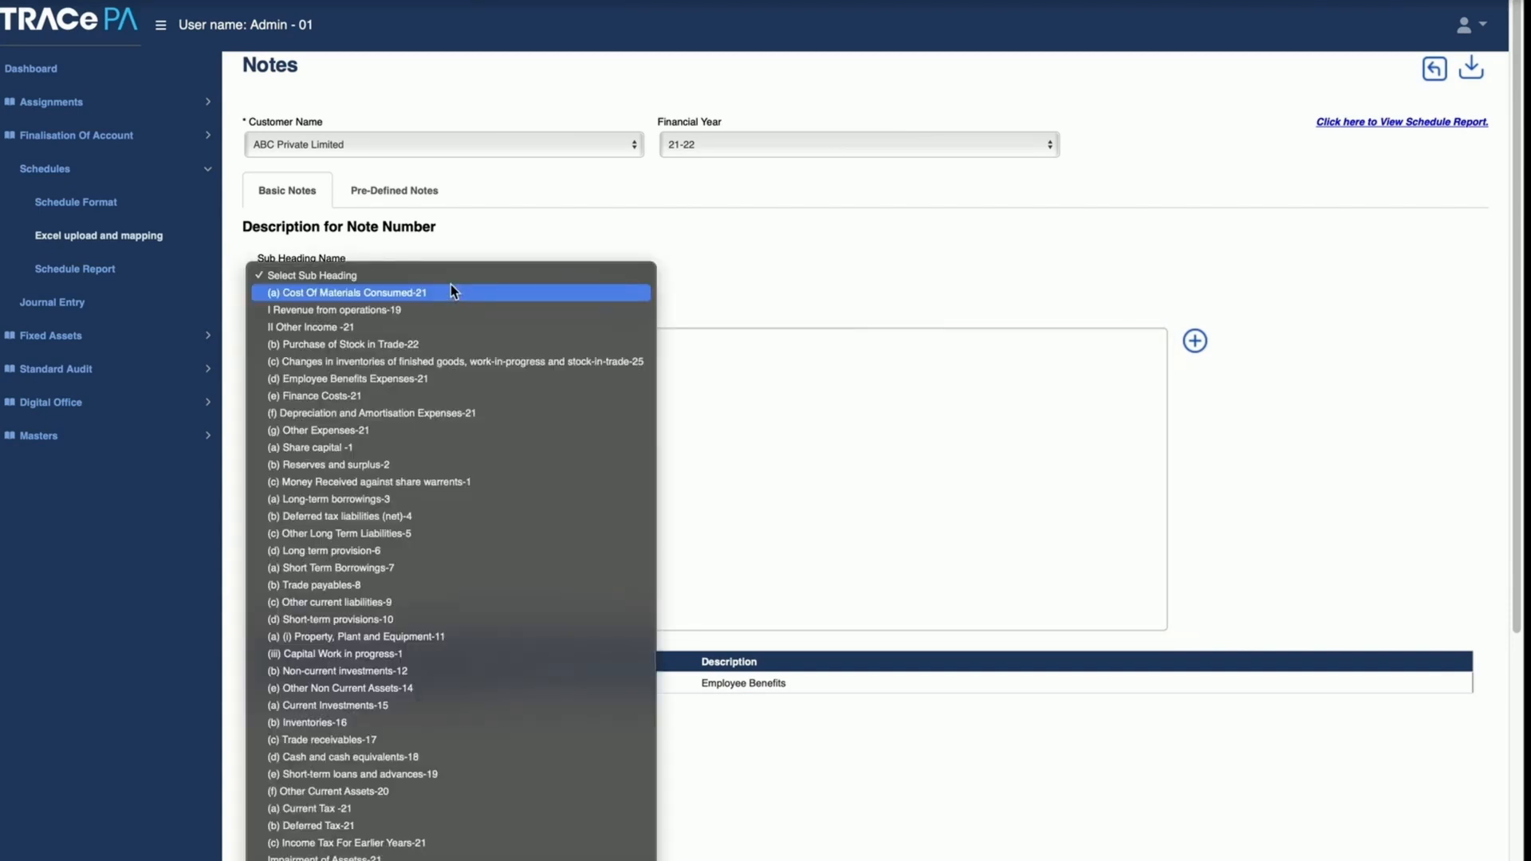
{"action": "key", "text": "Up"}
{"action": "key", "text": "Return"}
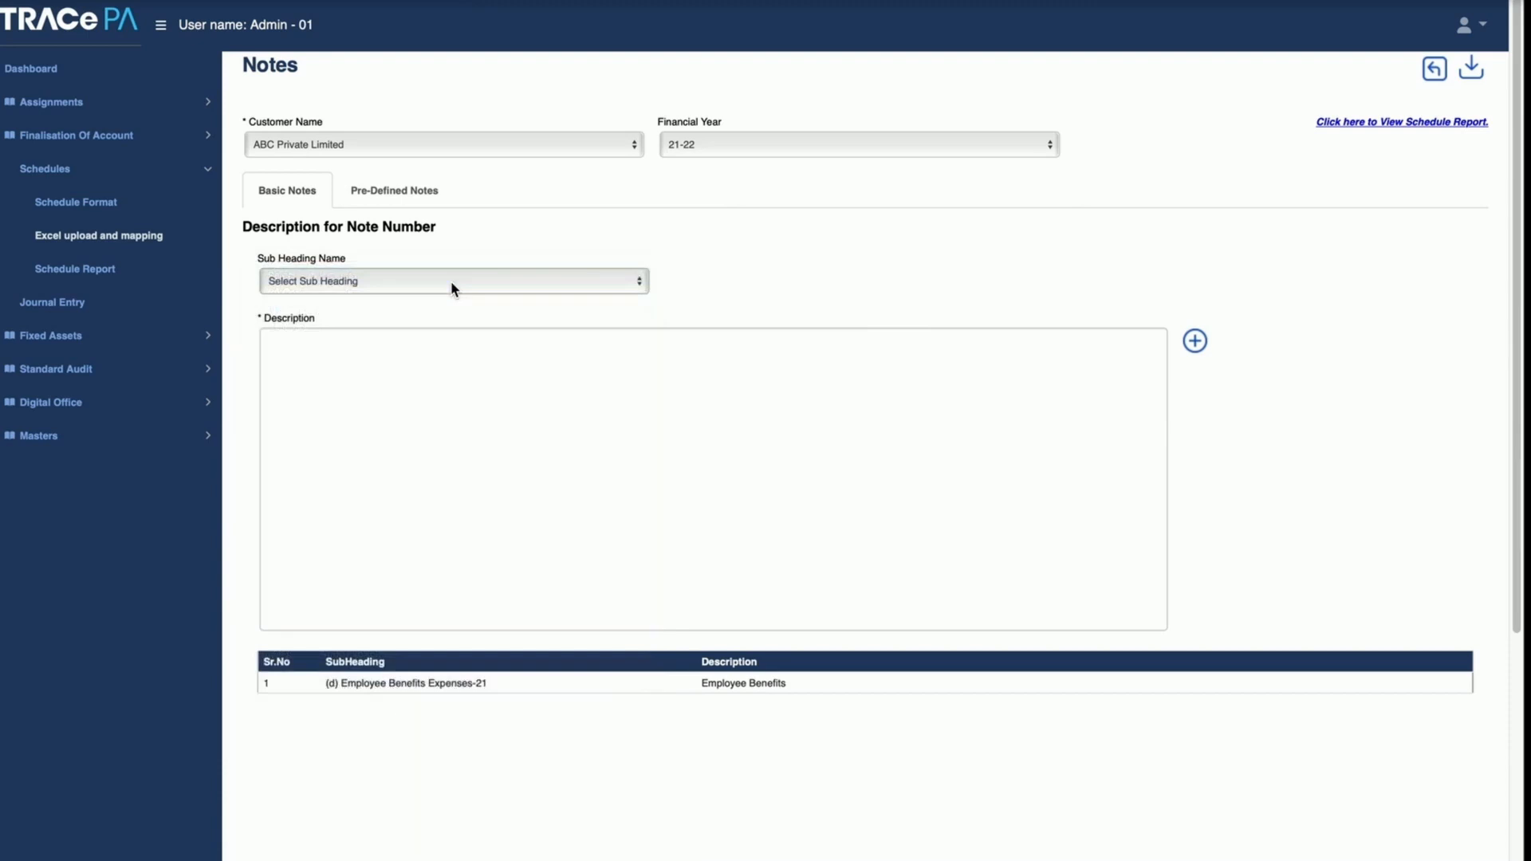
Step: Look through the Pre-Defined Notes sections on equity and shareholding, and go back to the template mapping
{"action": "left_click", "coordinate": [401, 198]}
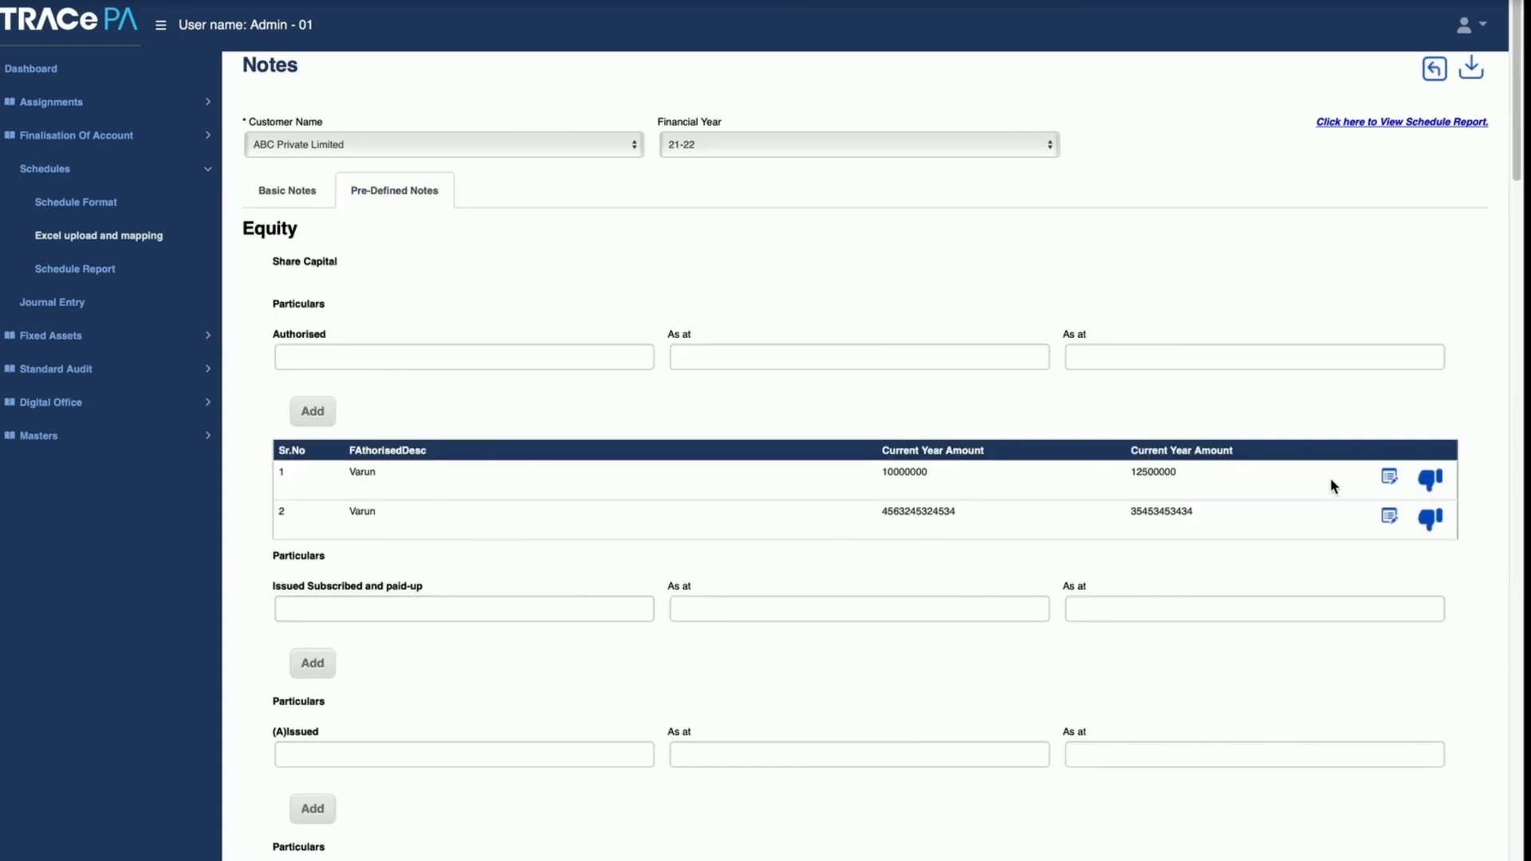
{"action": "left_click", "coordinate": [1517, 606]}
{"action": "left_click", "coordinate": [1517, 605]}
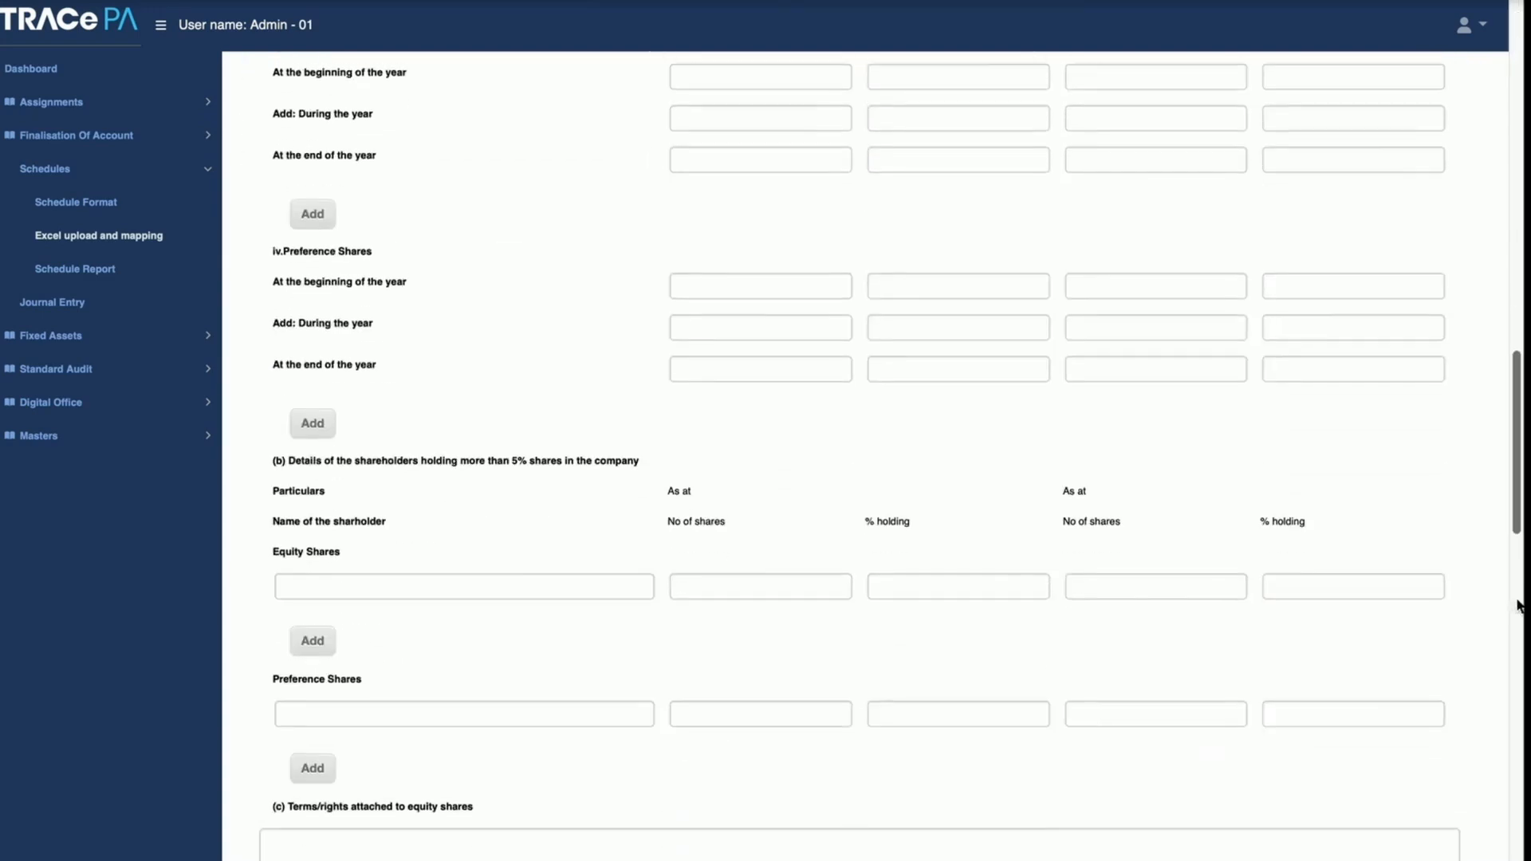
{"action": "left_click", "coordinate": [1517, 606]}
{"action": "left_click_drag", "start_coordinate": [1517, 606], "coordinate": [1521, 67]}
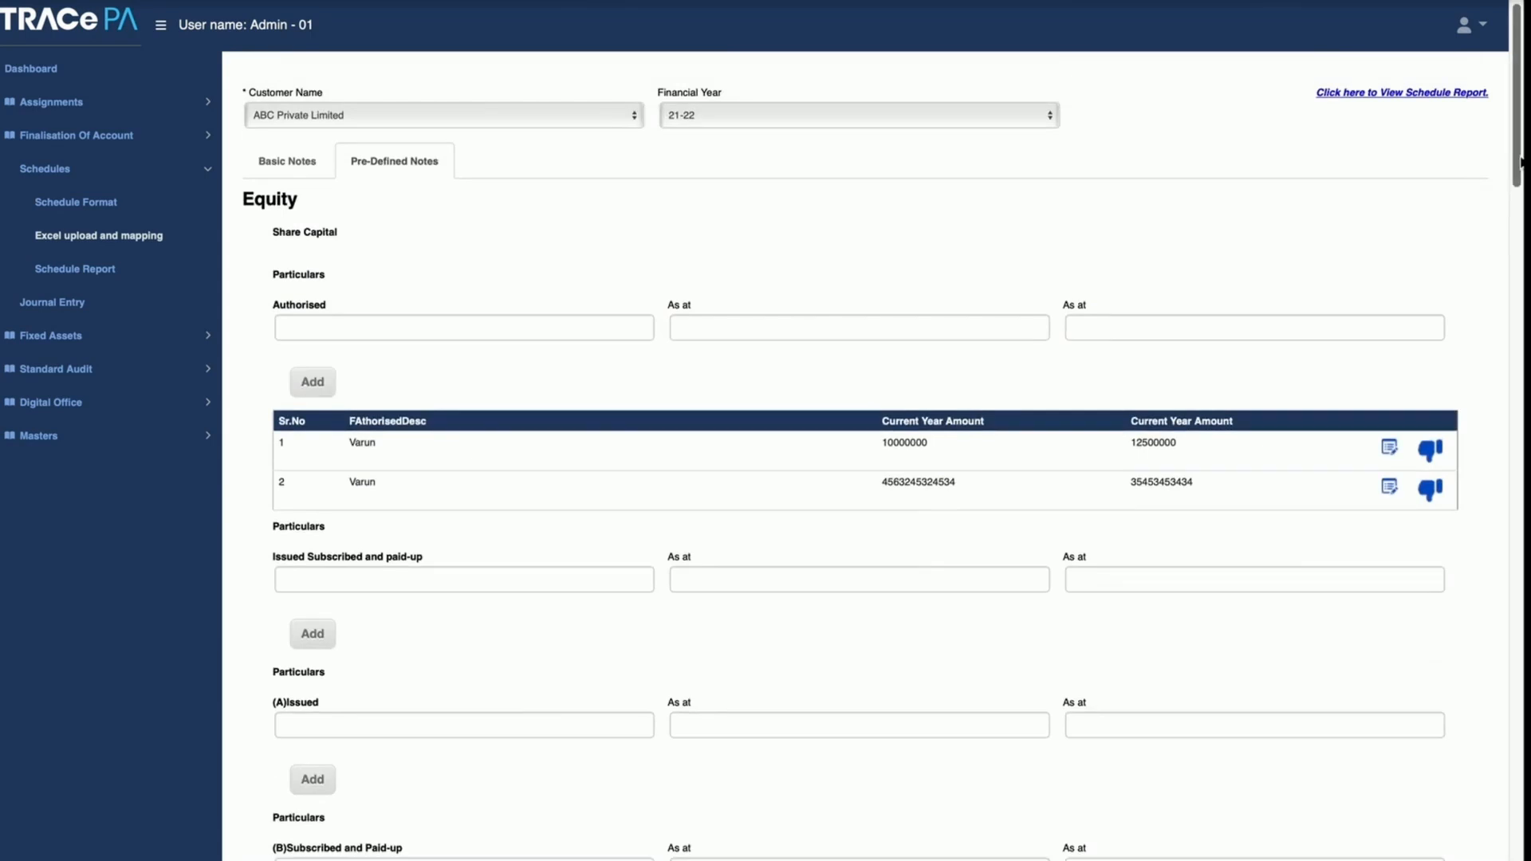
{"action": "scroll", "coordinate": [1521, 162], "scroll_direction": "up", "scroll_amount": 1}
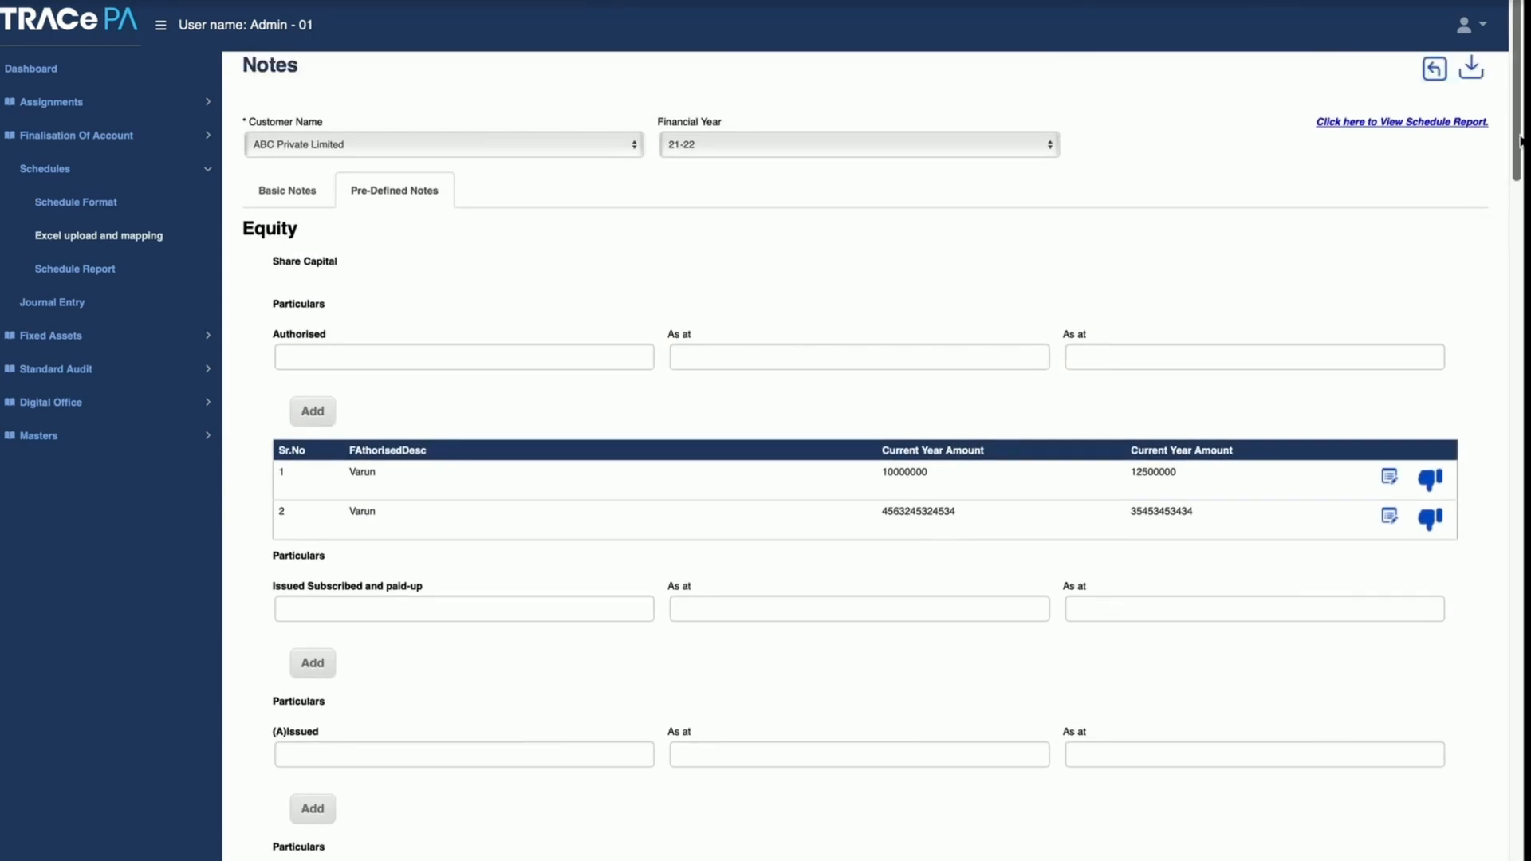
{"action": "left_click", "coordinate": [1434, 69]}
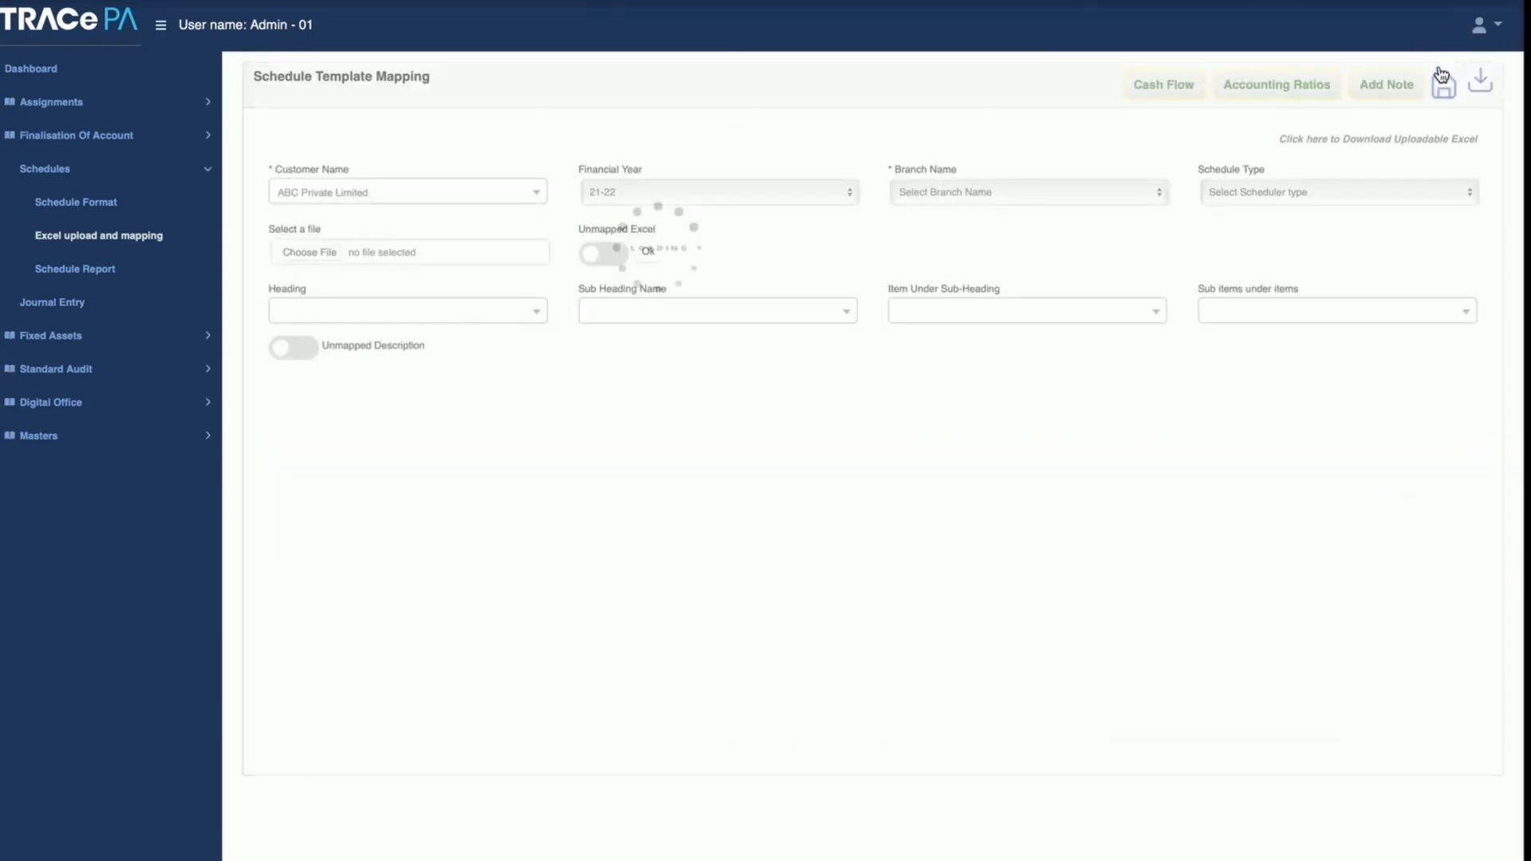
Step: Load the Banglore branch data in the template mapping again and dismiss the message
{"action": "left_click", "coordinate": [949, 203]}
{"action": "left_click", "coordinate": [949, 210]}
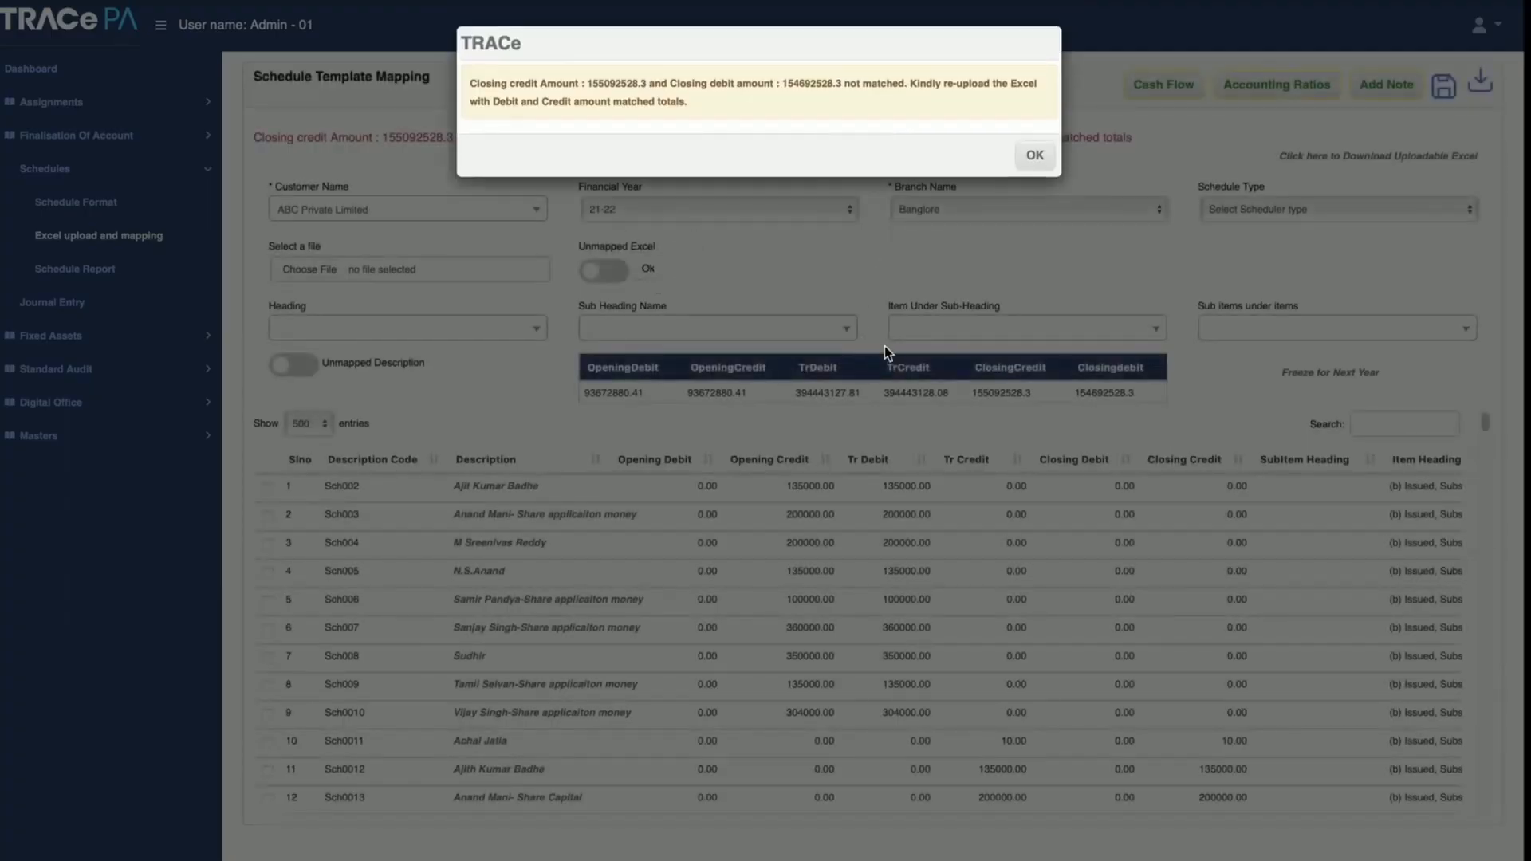
{"action": "left_click", "coordinate": [1033, 155]}
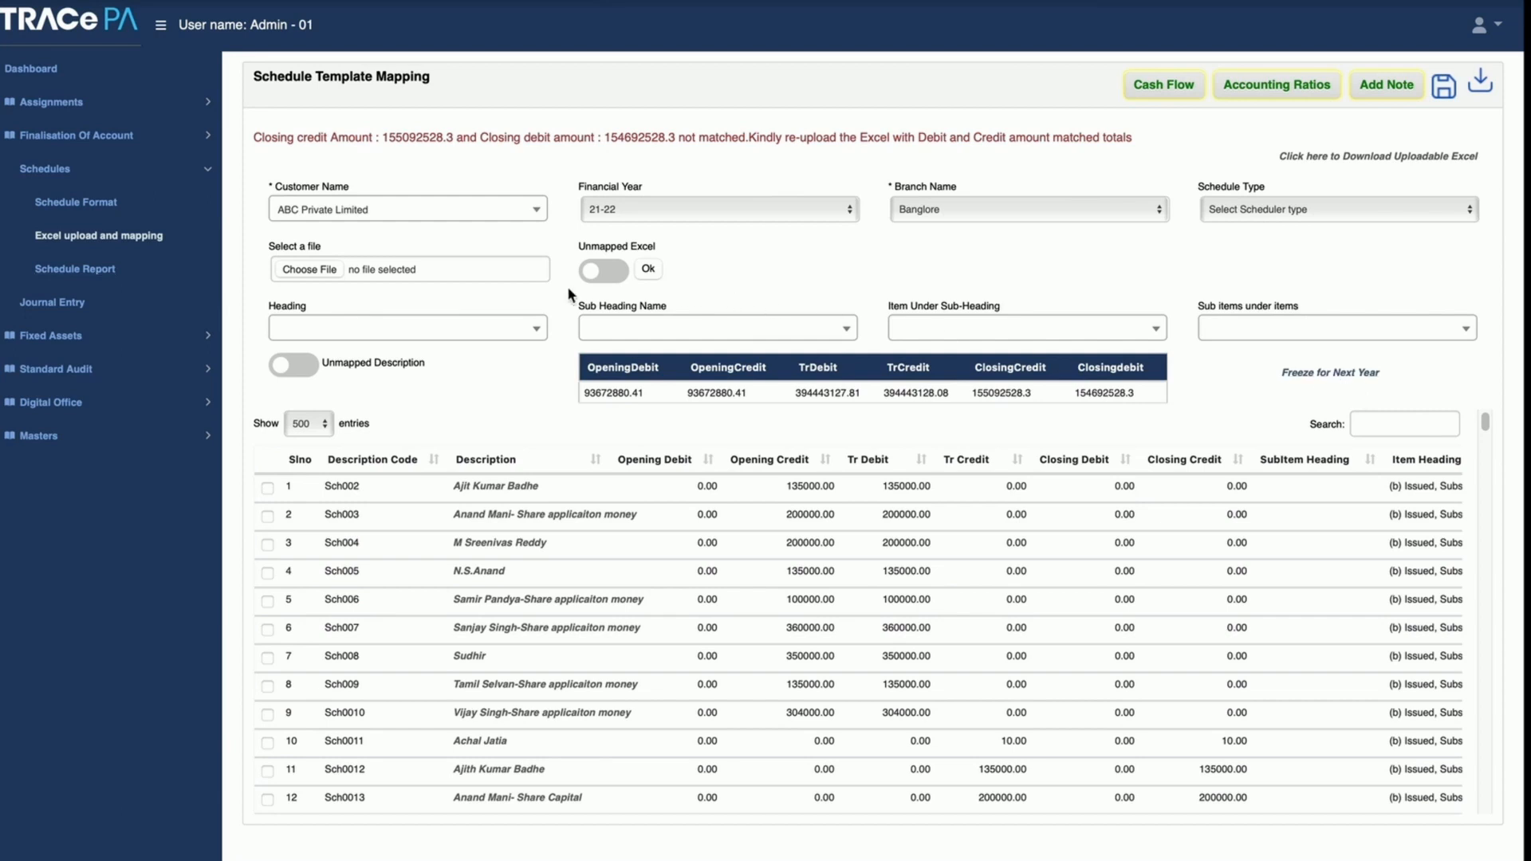
Step: Open the Schedule Report page and set up a Summary Report with the Balance Sheet schedule type for the Banglore branch
{"action": "left_click", "coordinate": [92, 274]}
{"action": "left_click", "coordinate": [381, 137]}
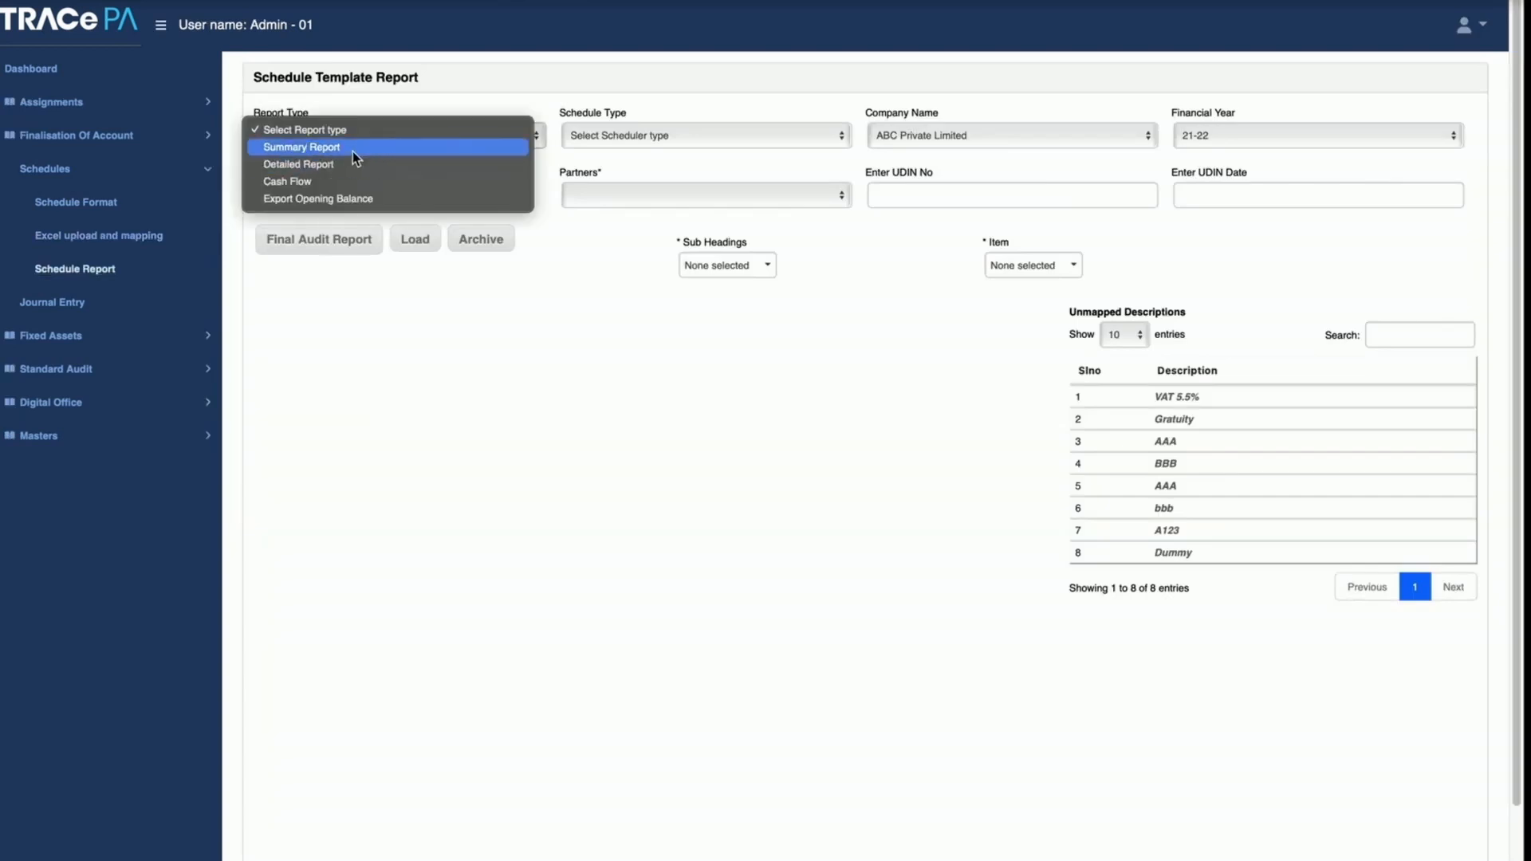
{"action": "left_click", "coordinate": [353, 150]}
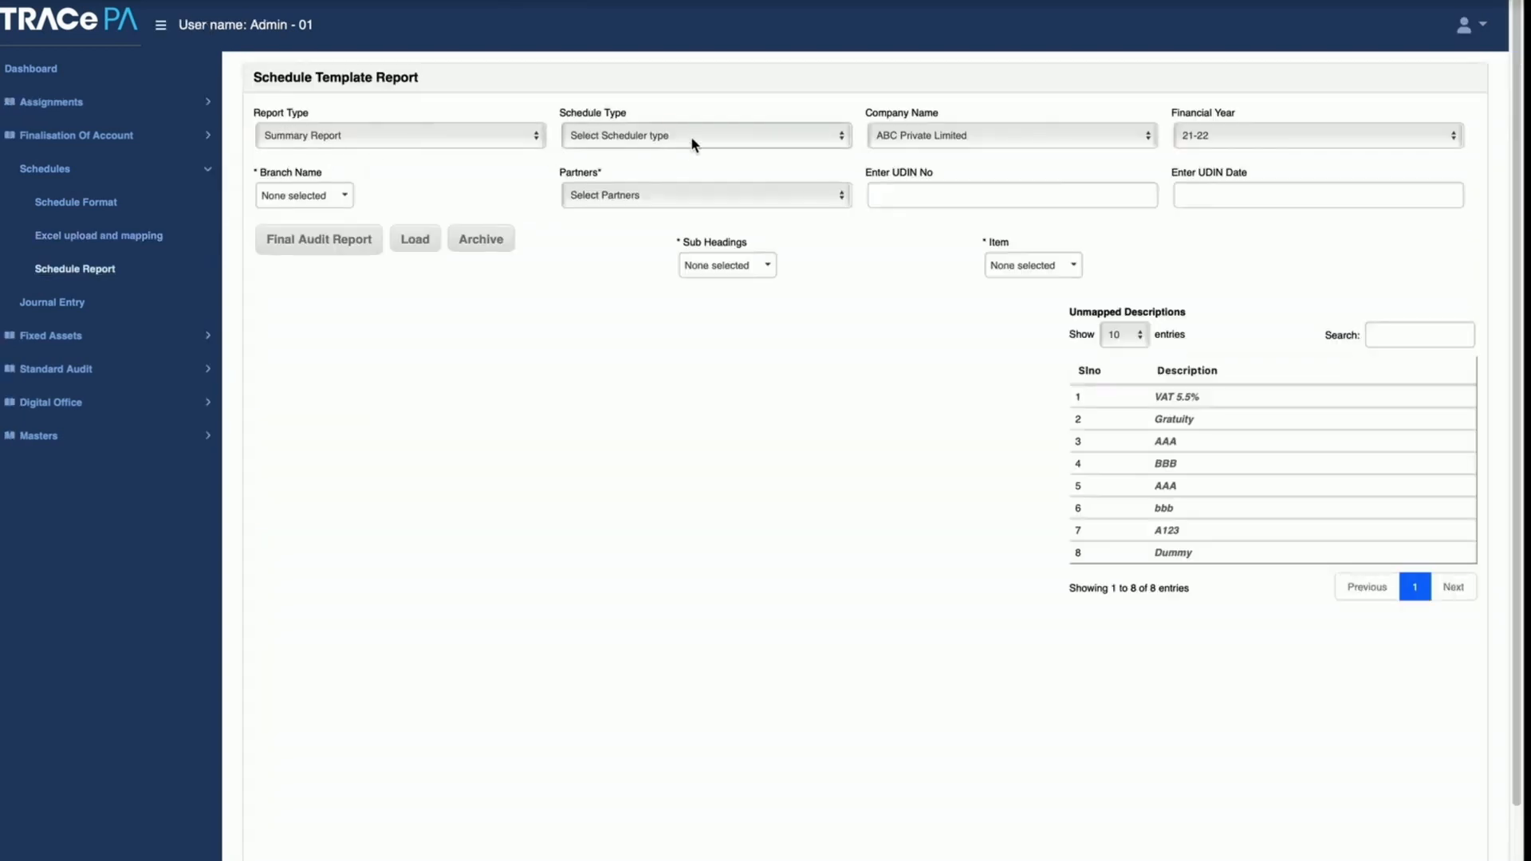
{"action": "left_click", "coordinate": [691, 136]}
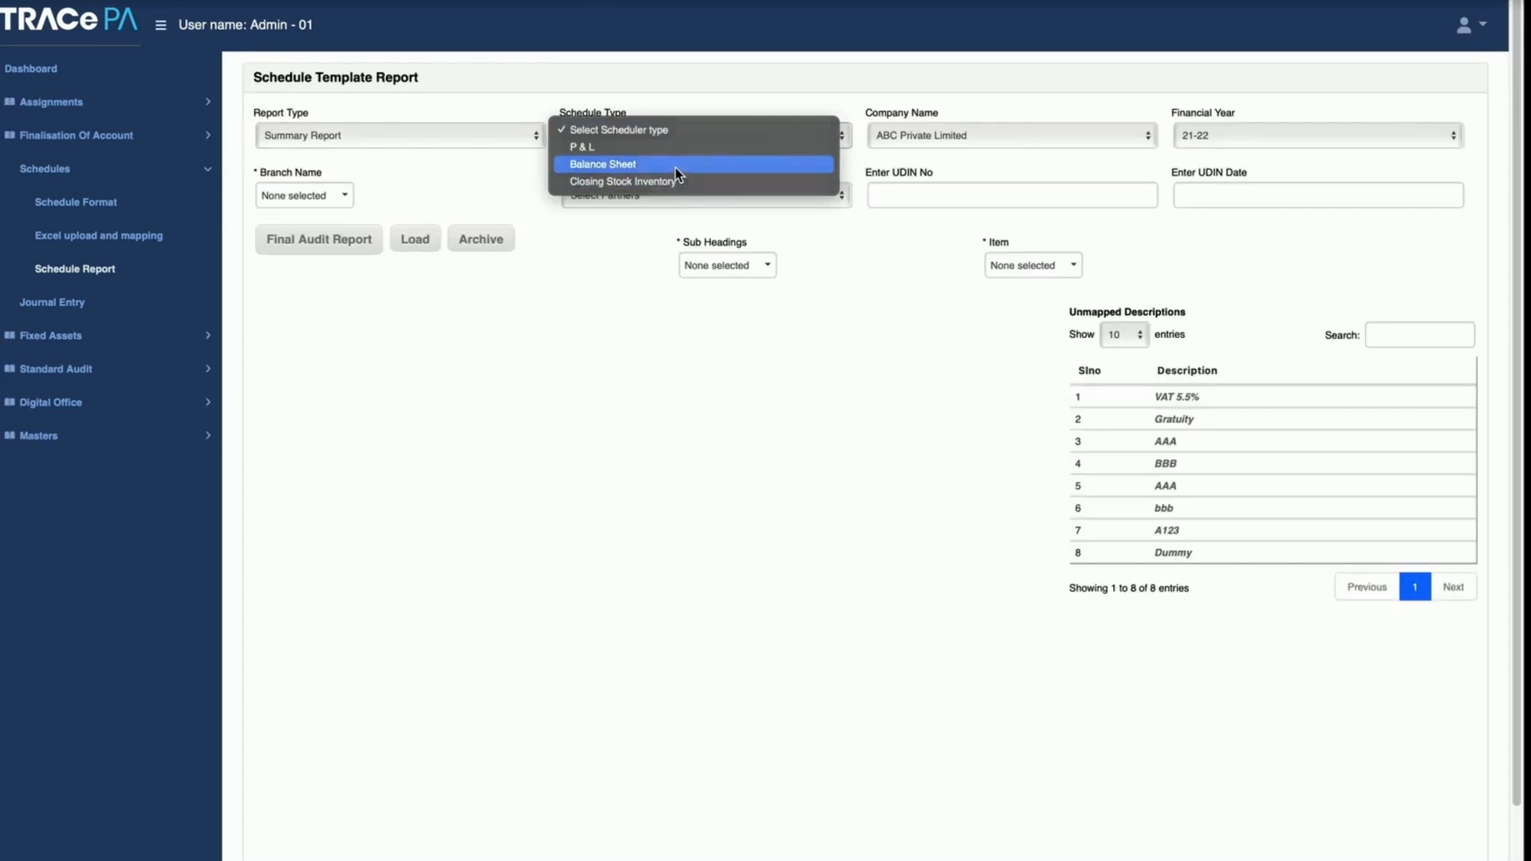
{"action": "left_click", "coordinate": [676, 165]}
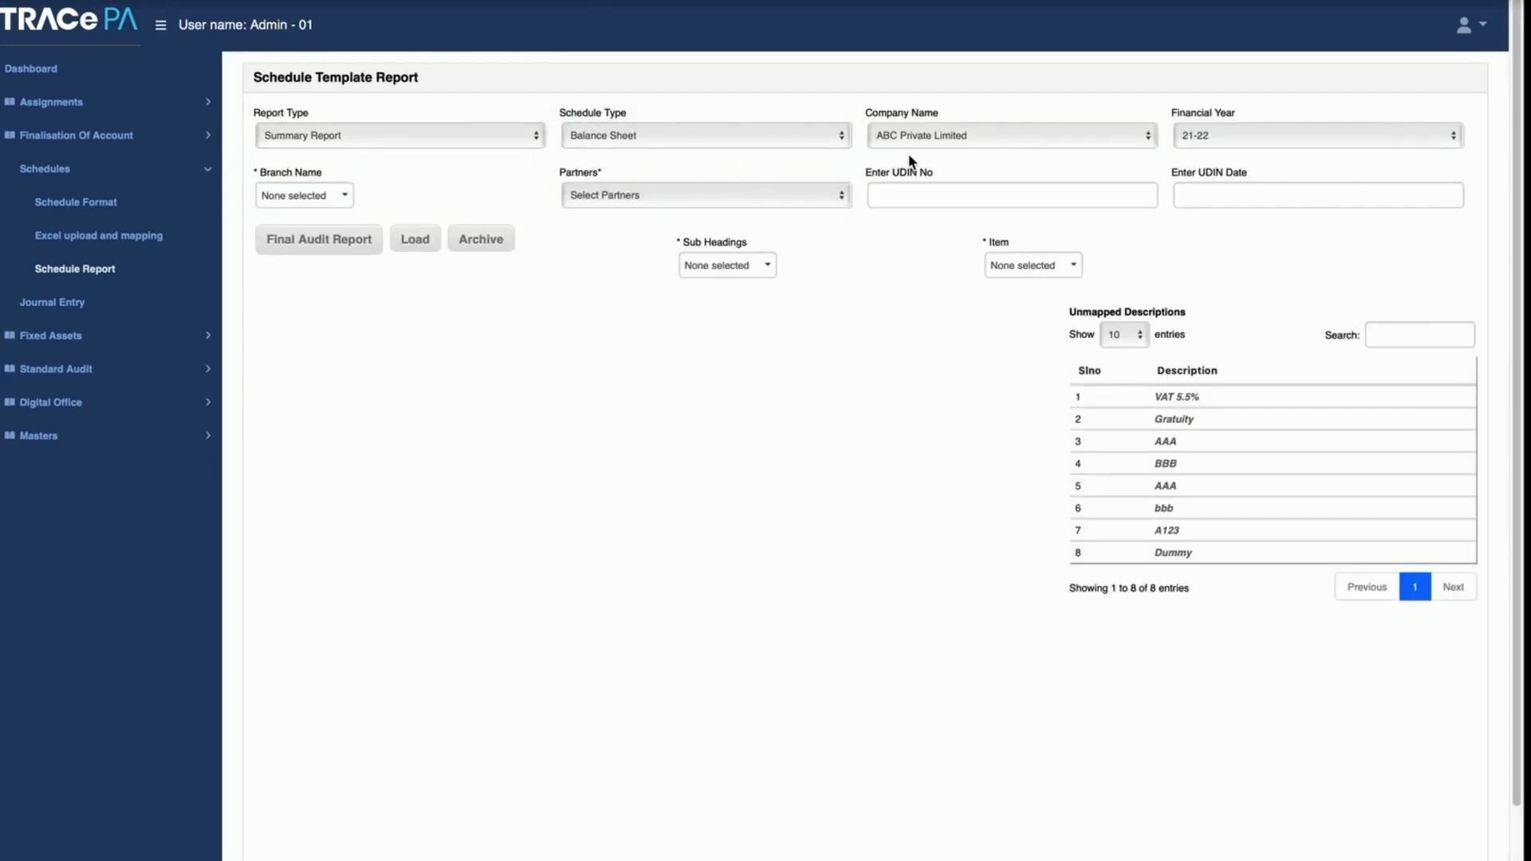
{"action": "left_click", "coordinate": [305, 198]}
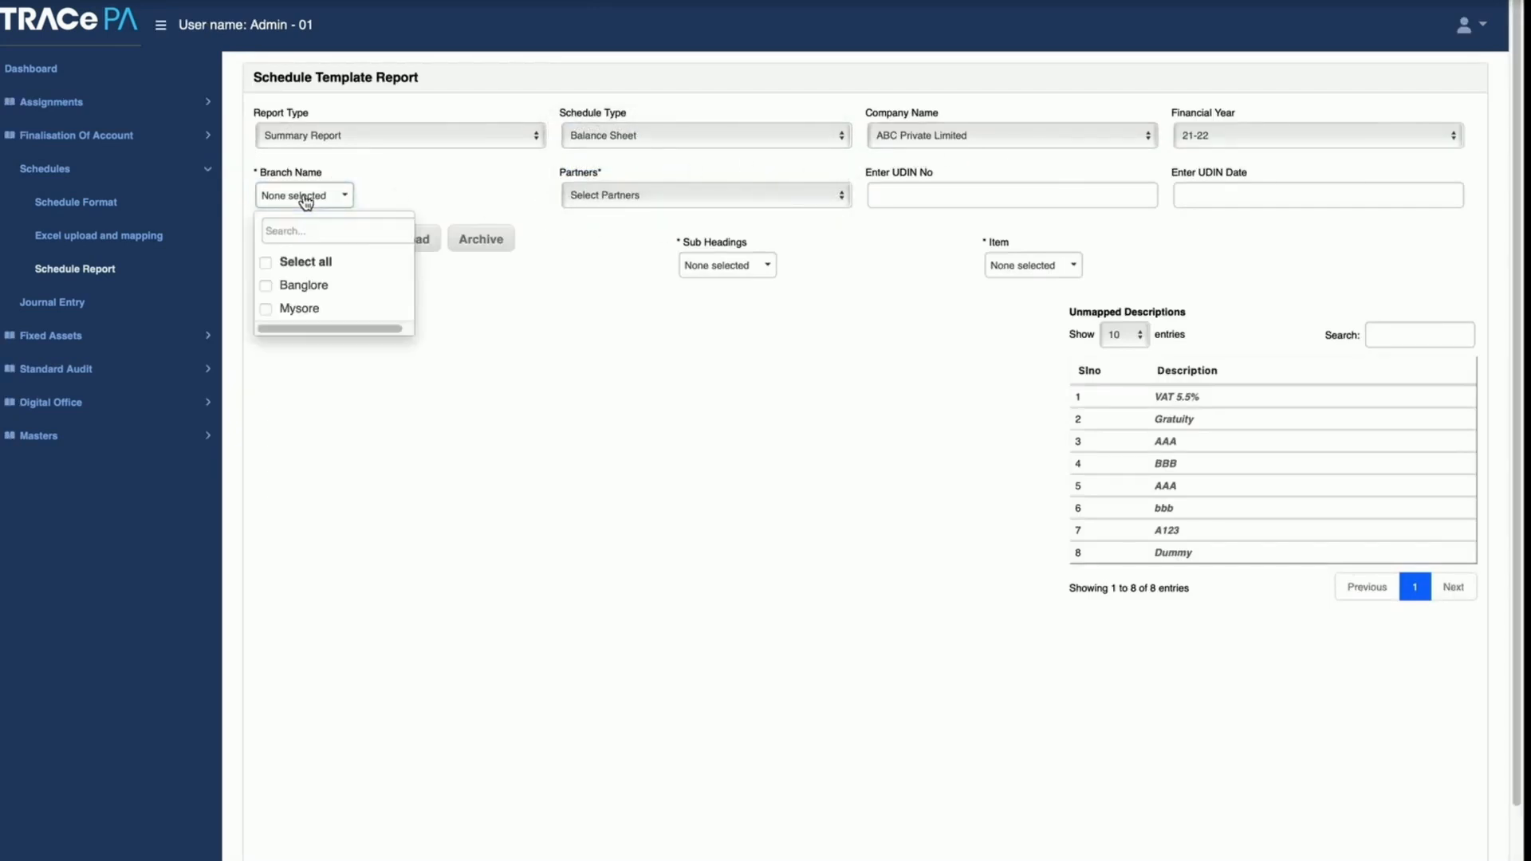
{"action": "left_click", "coordinate": [303, 288]}
{"action": "left_click", "coordinate": [427, 261]}
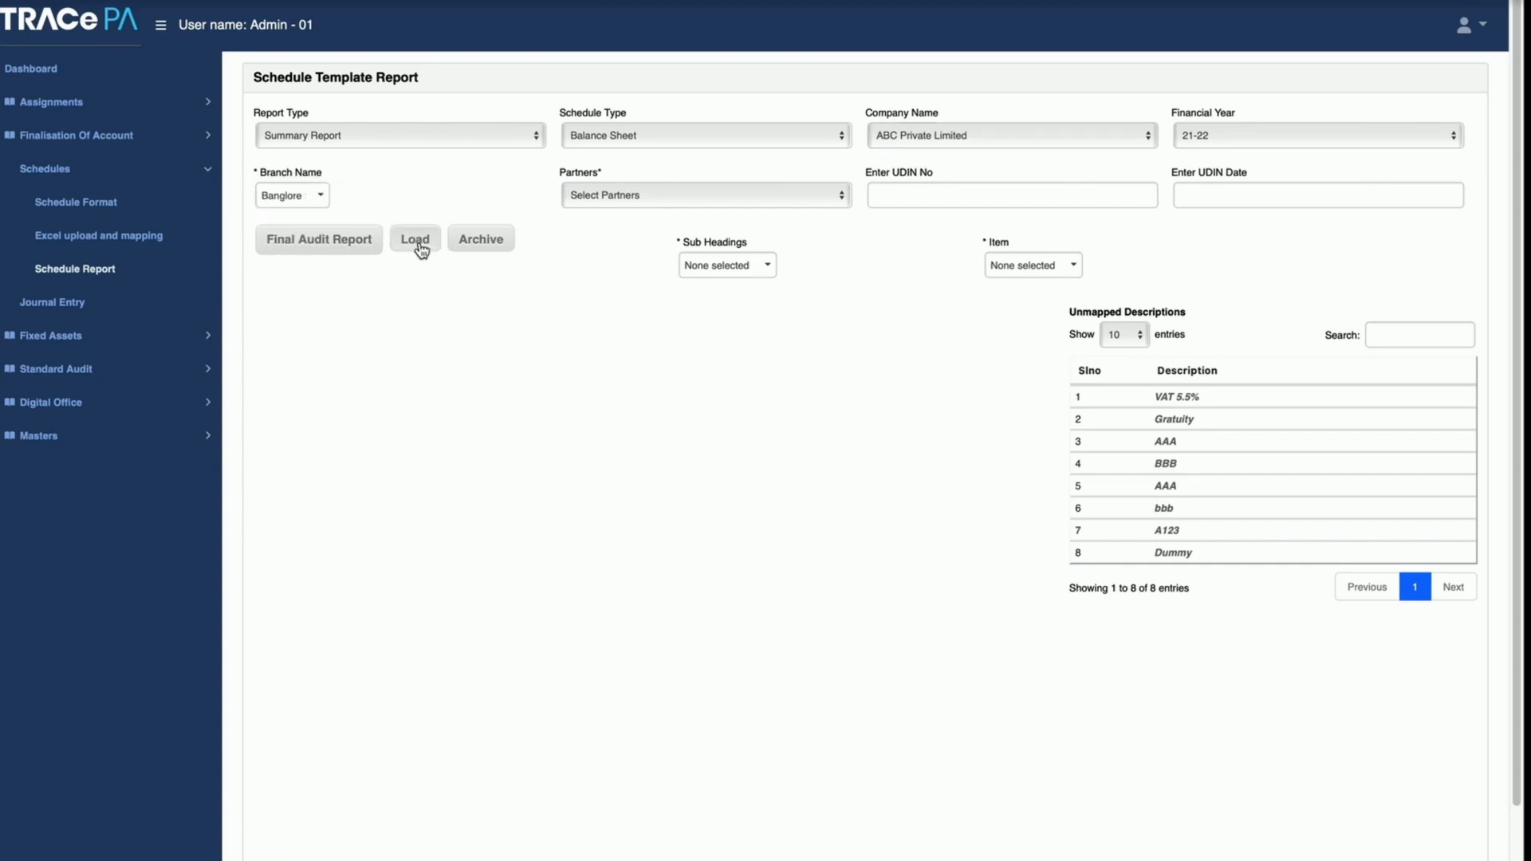
Step: Load the Balance Sheet summary report for the Banglore branch and look through both of its pages
{"action": "left_click", "coordinate": [419, 246]}
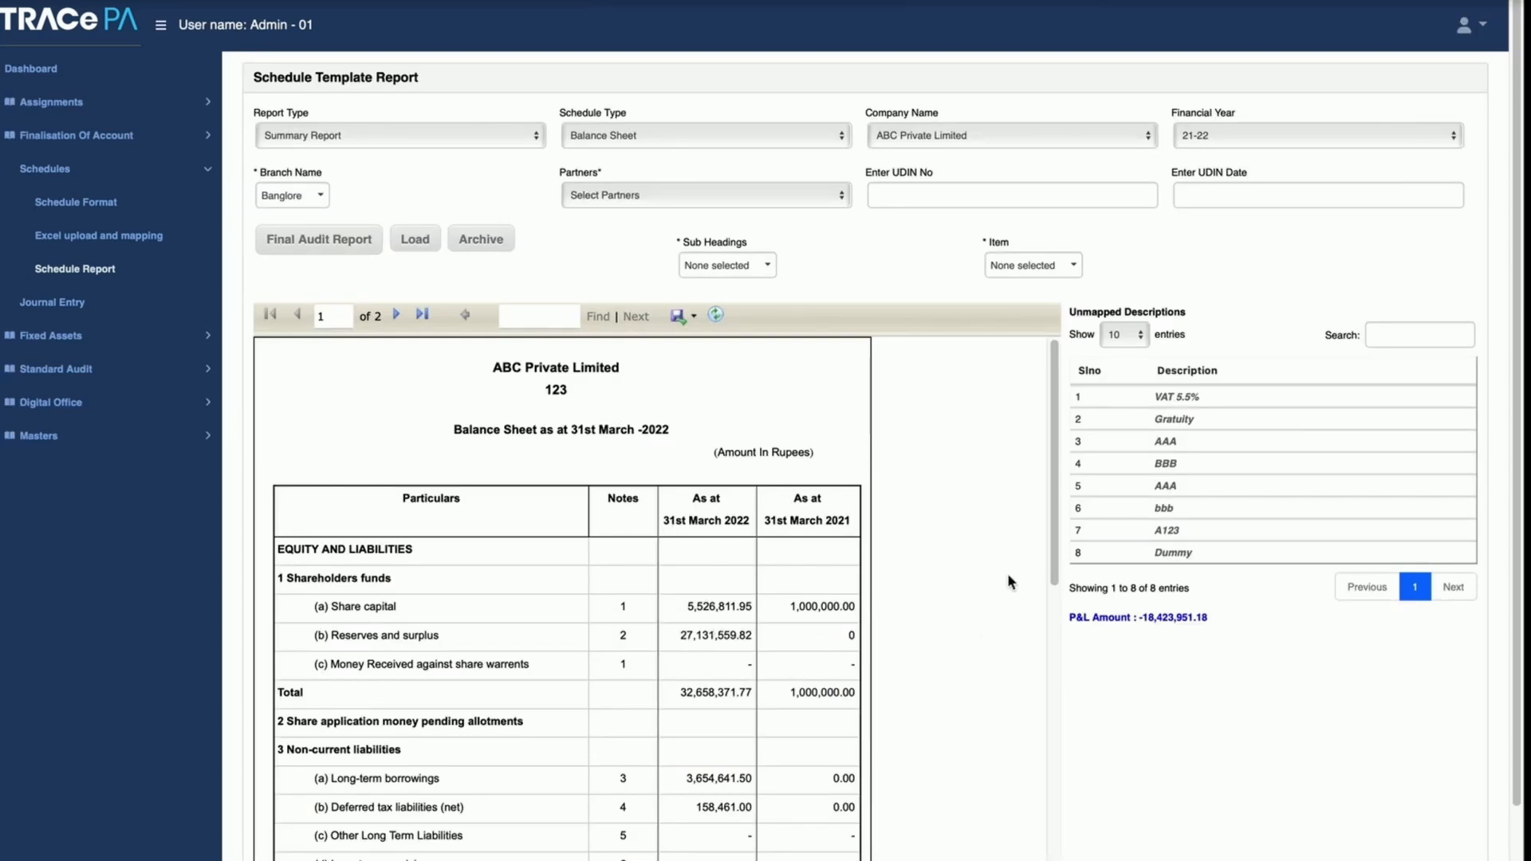
{"action": "left_click_drag", "start_coordinate": [1054, 514], "coordinate": [1064, 595]}
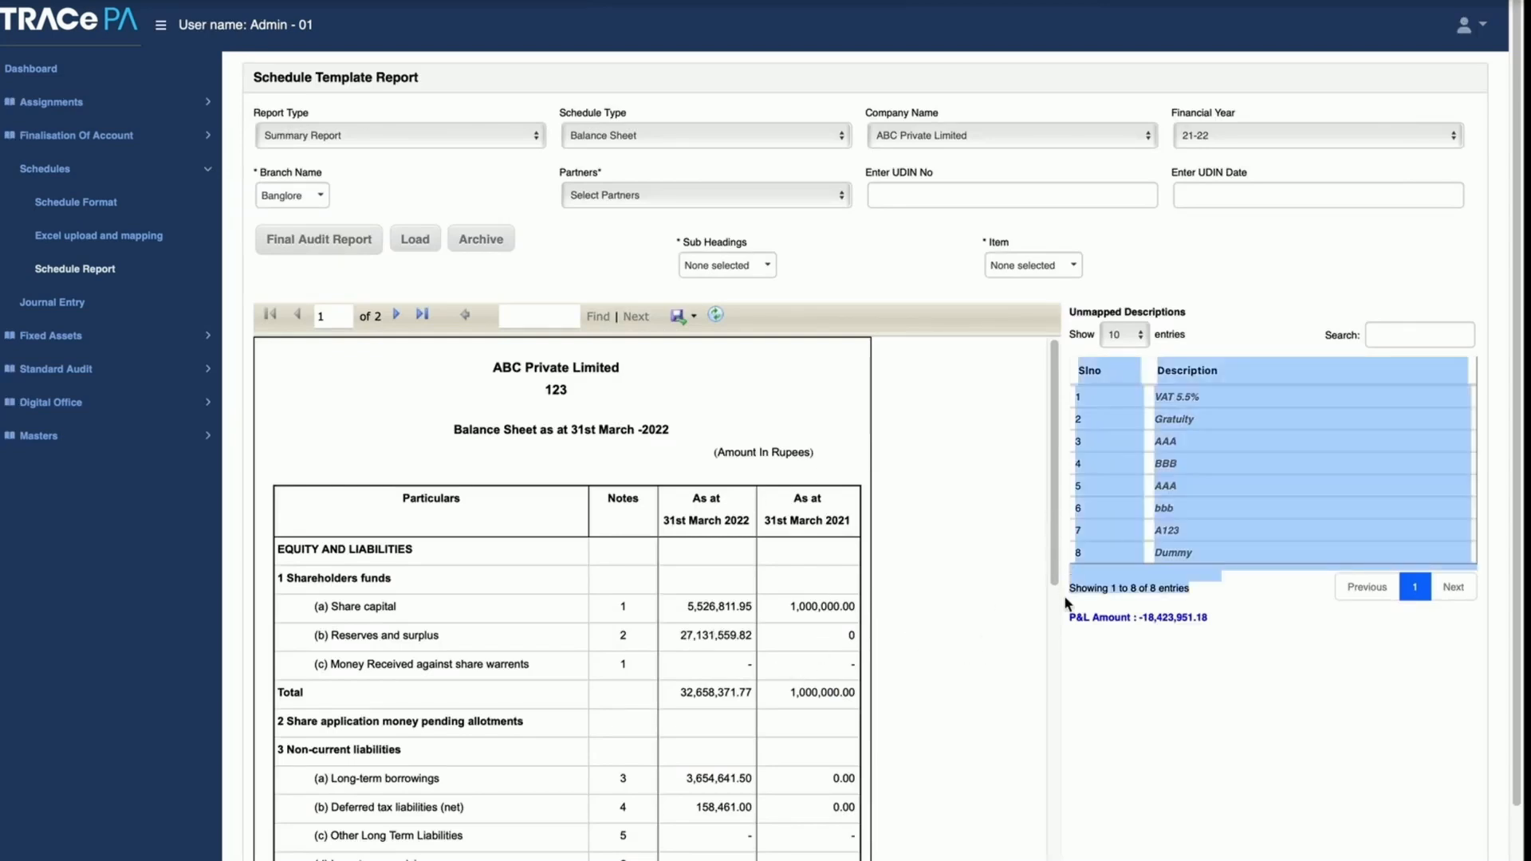
{"action": "scroll", "coordinate": [1051, 561], "scroll_direction": "down", "scroll_amount": 10}
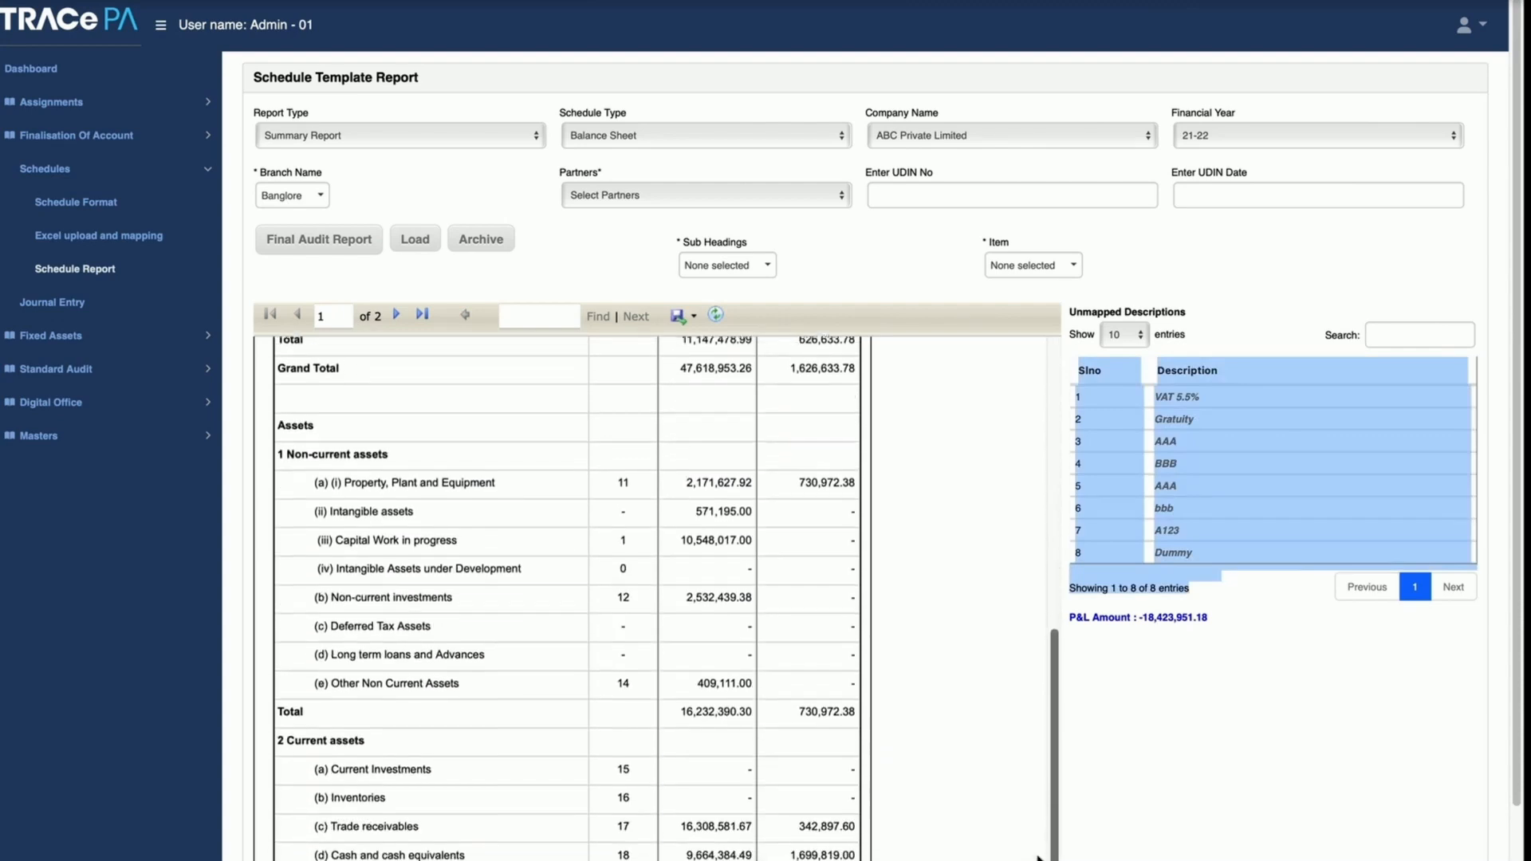
{"action": "scroll", "coordinate": [1049, 542], "scroll_direction": "up", "scroll_amount": 10}
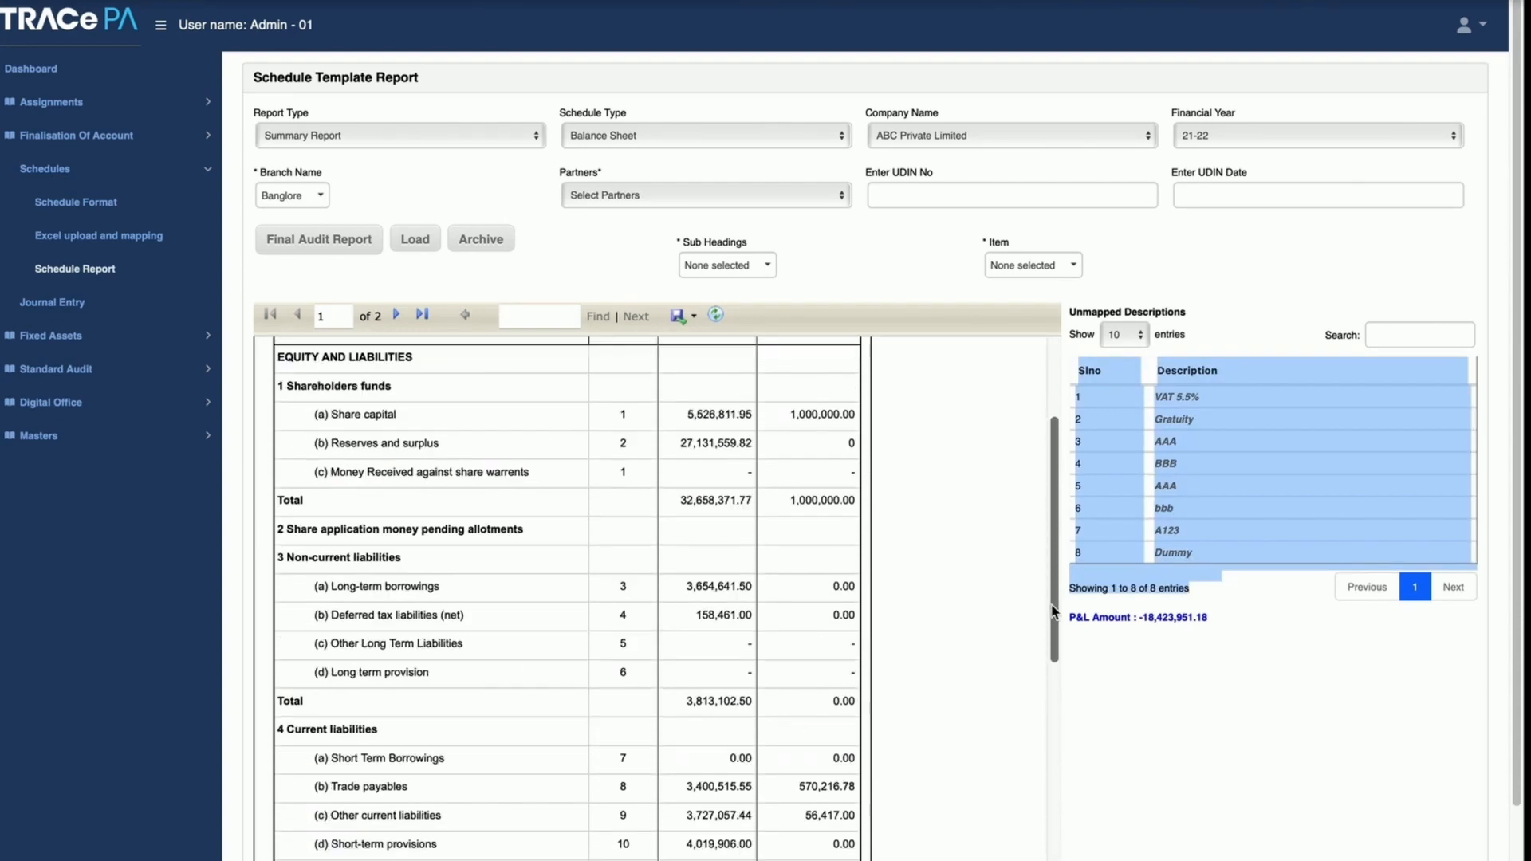
{"action": "left_click", "coordinate": [396, 314]}
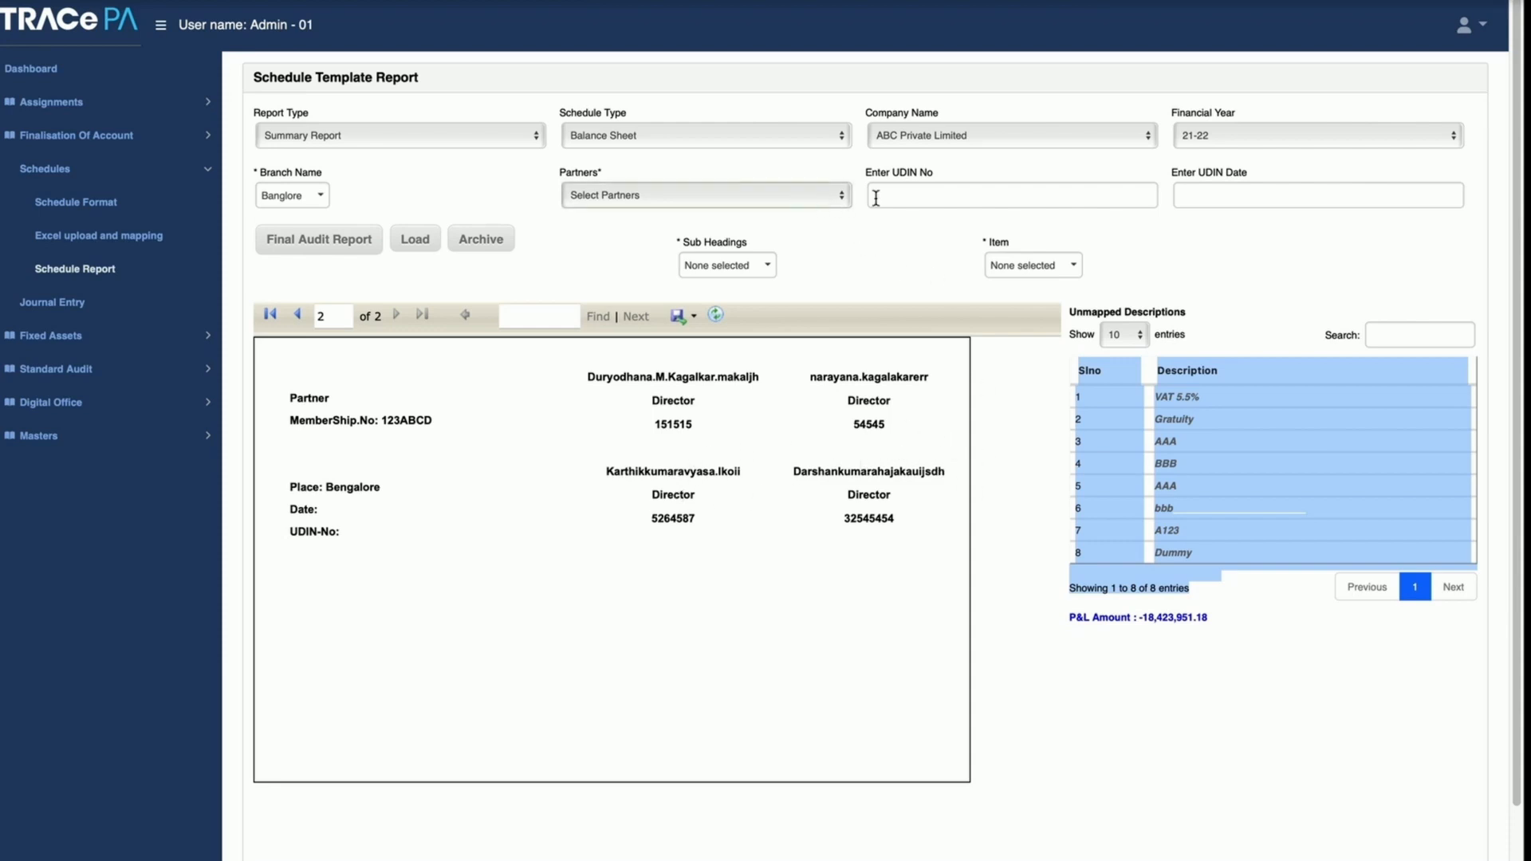
Step: Check the UDIN number and date entry fields against the matching lines in the report's signature section
{"action": "left_click", "coordinate": [907, 194]}
{"action": "left_click", "coordinate": [1217, 192]}
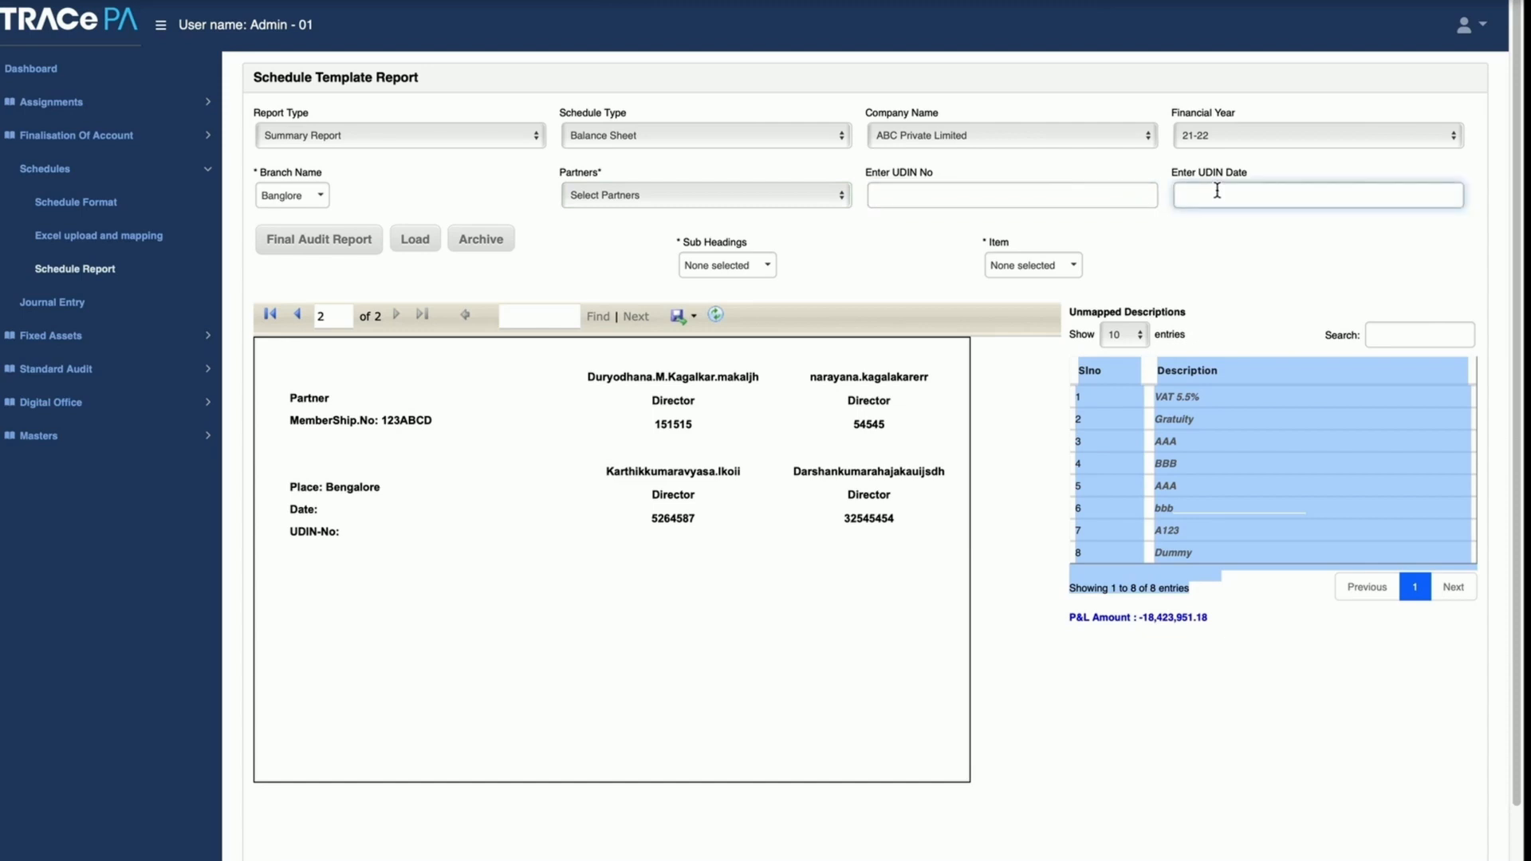
{"action": "left_click", "coordinate": [1035, 221]}
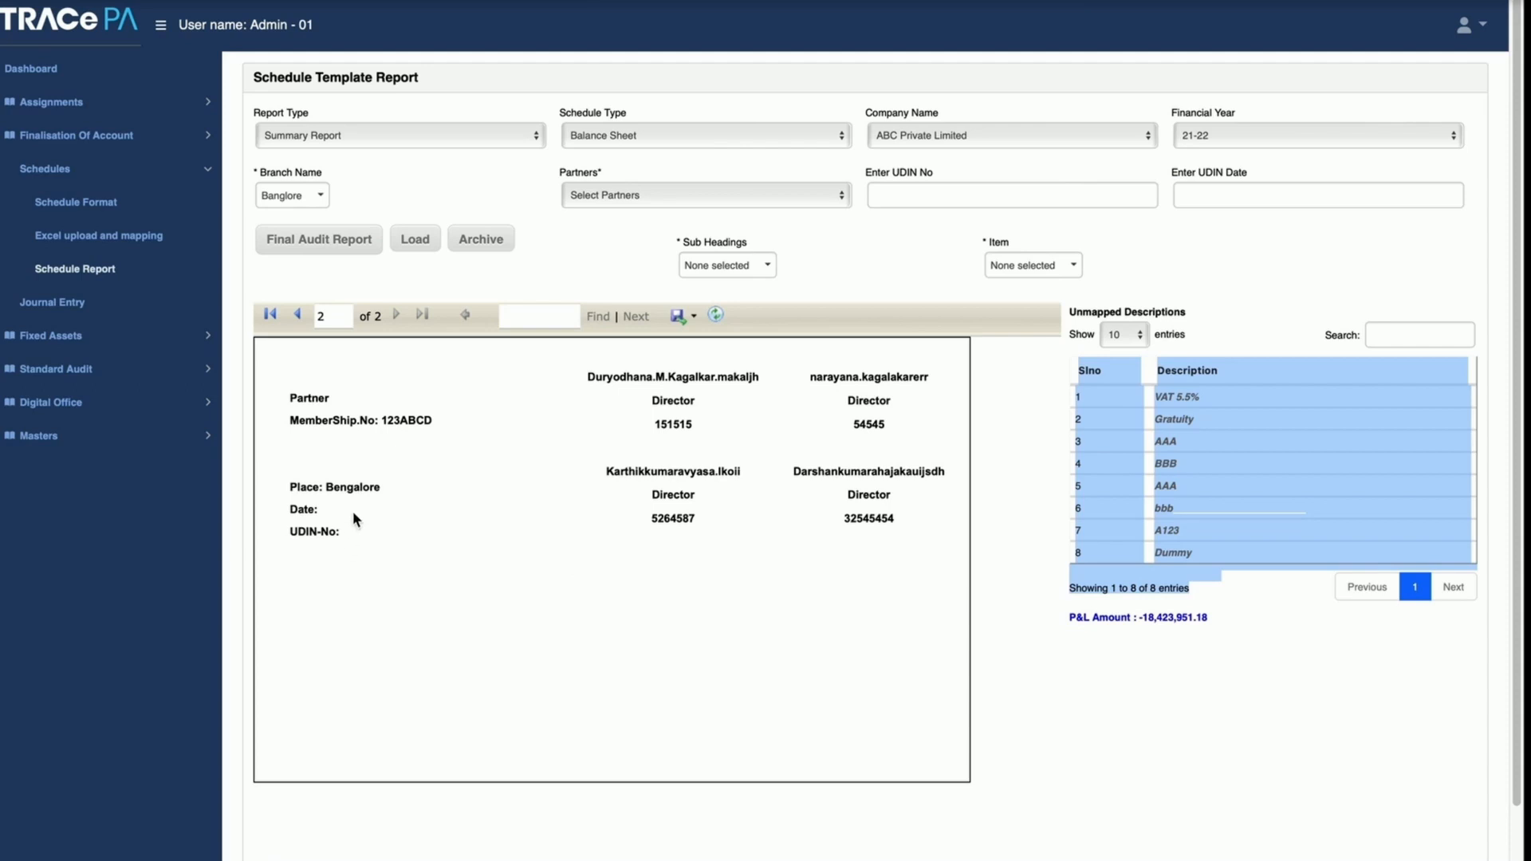
{"action": "scroll", "coordinate": [993, 462], "scroll_direction": "down", "scroll_amount": 1}
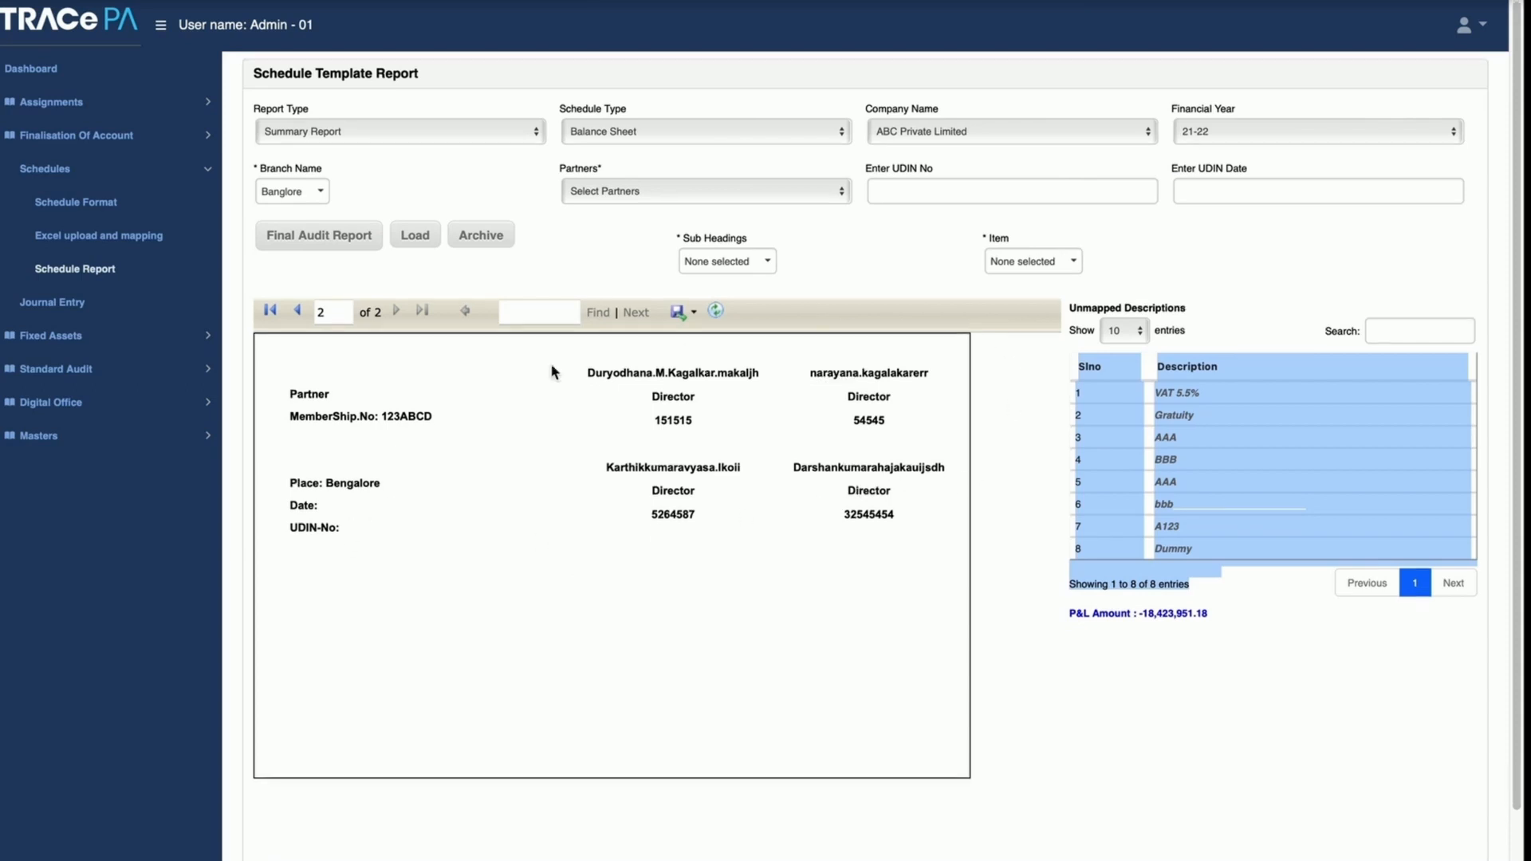
Step: Look over the available report types, keep Summary Report, and switch the schedule type to P & L
{"action": "left_click", "coordinate": [514, 132]}
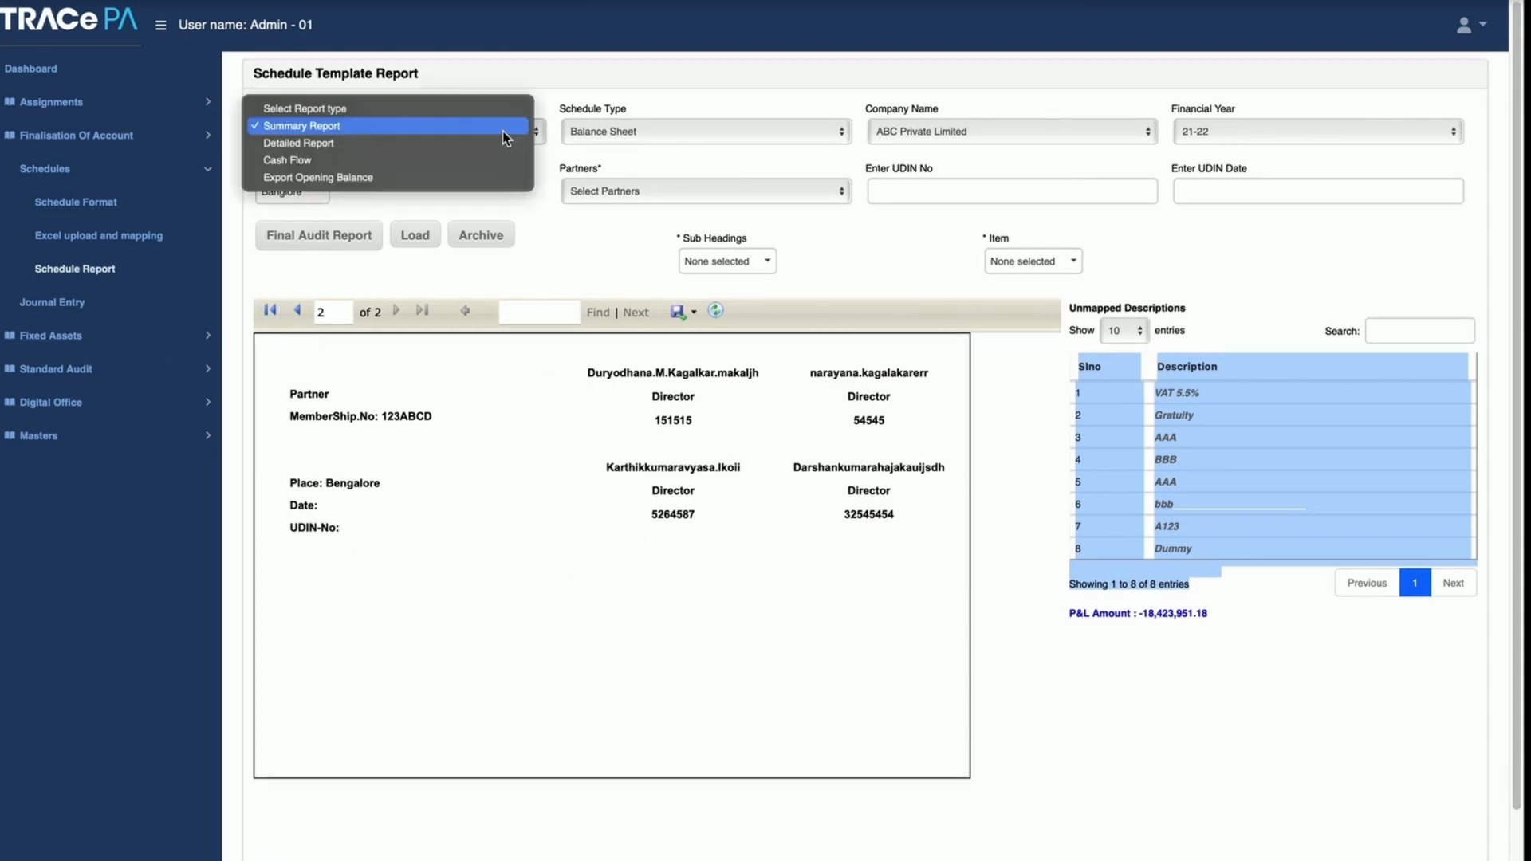
{"action": "left_click", "coordinate": [614, 131]}
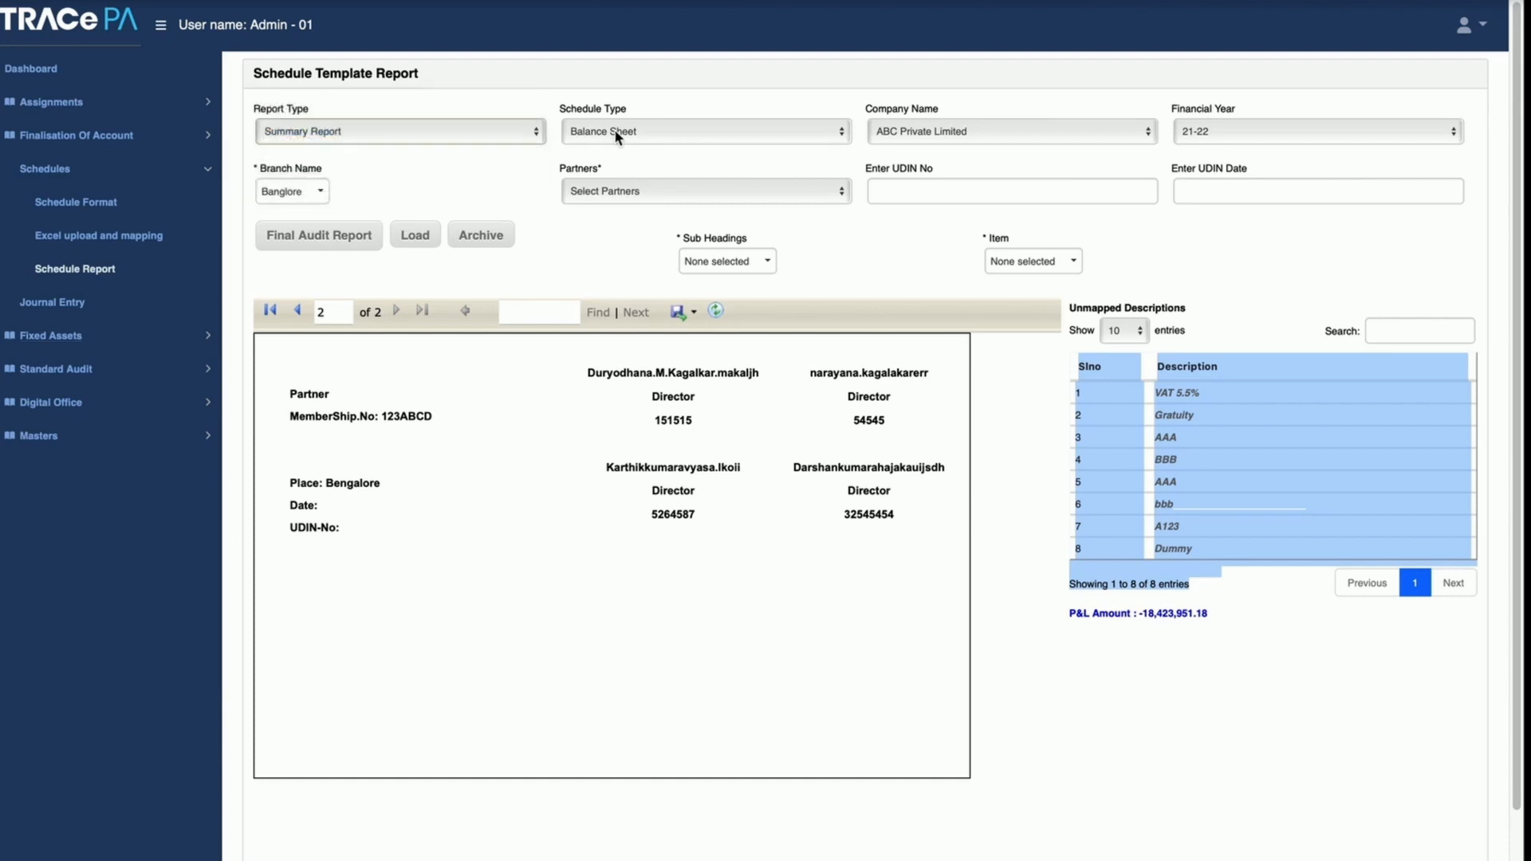
{"action": "left_click", "coordinate": [615, 132]}
{"action": "left_click", "coordinate": [609, 116]}
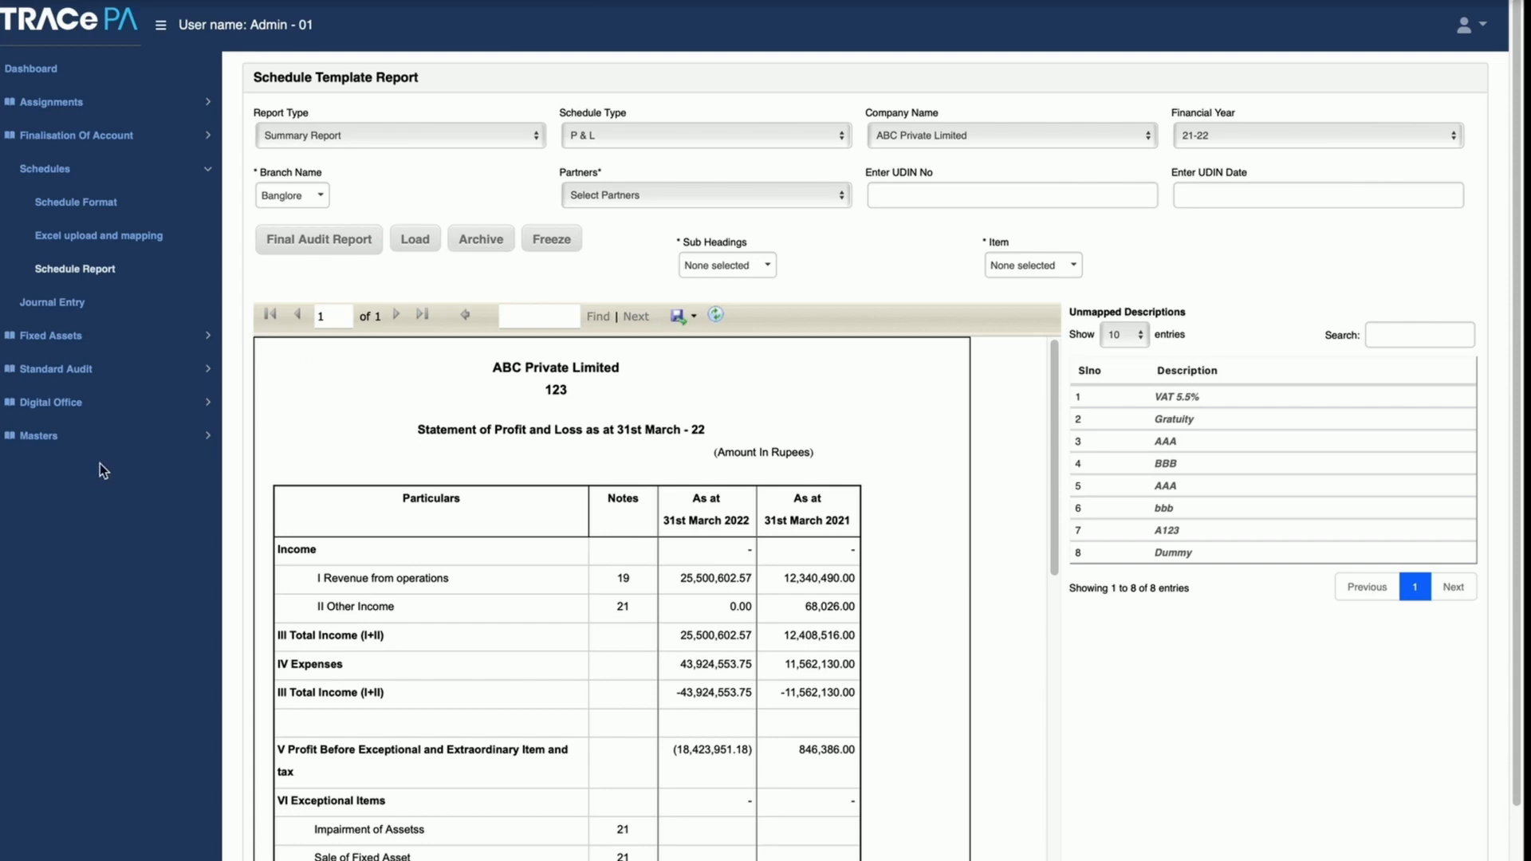
Step: Open the Journal Entry page listing the transactions of ABC Private Limited
{"action": "left_click", "coordinate": [68, 306]}
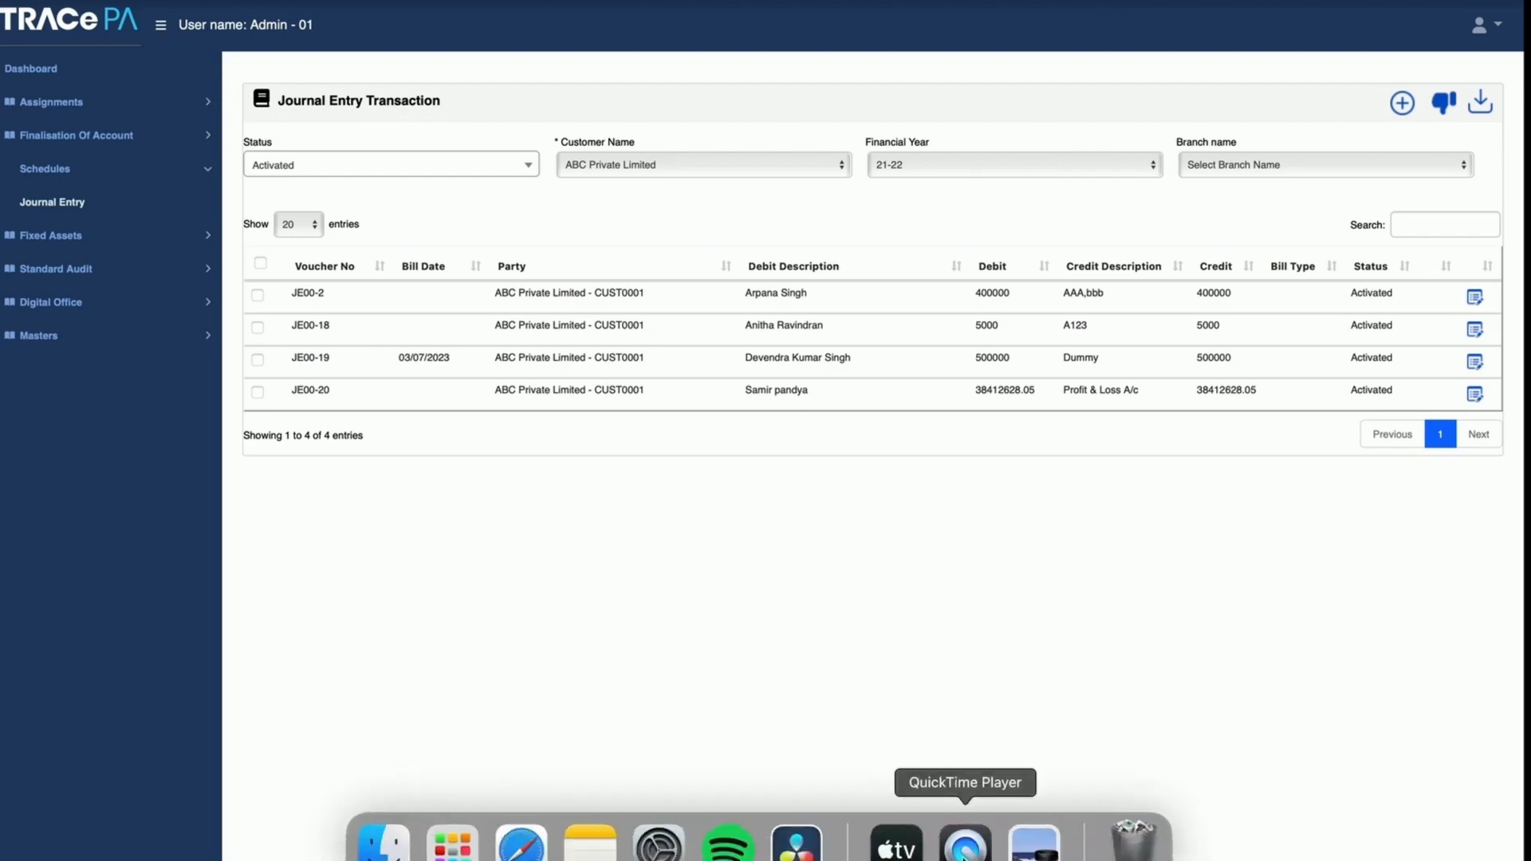
{"action": "left_click", "coordinate": [964, 846]}
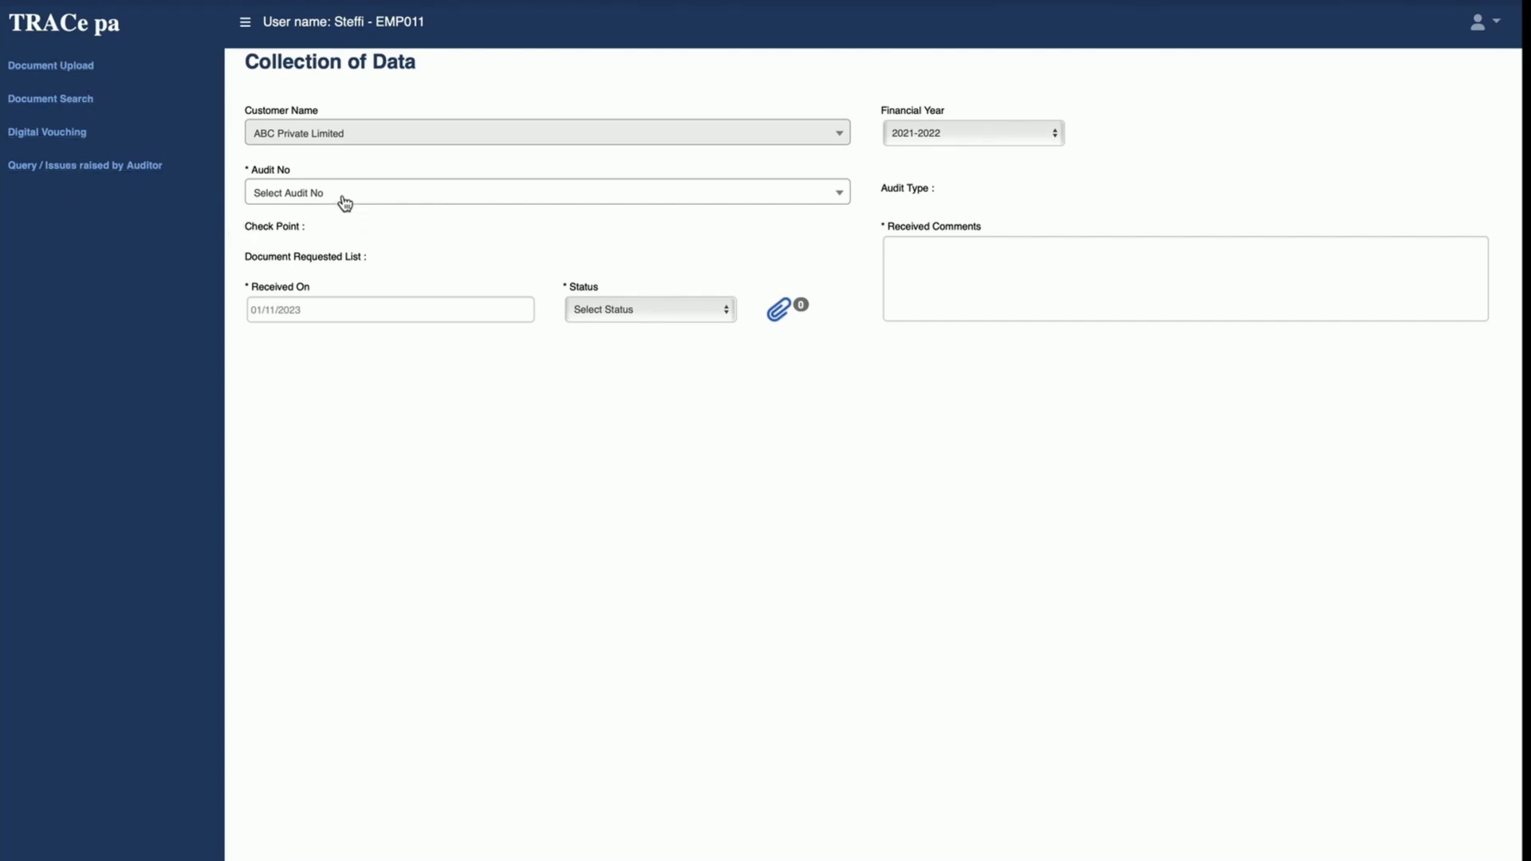
Step: Open the customer's Document Upload page and select the Audit Program – Balance Sheet Items audit
{"action": "left_click", "coordinate": [87, 70]}
{"action": "left_click", "coordinate": [352, 201]}
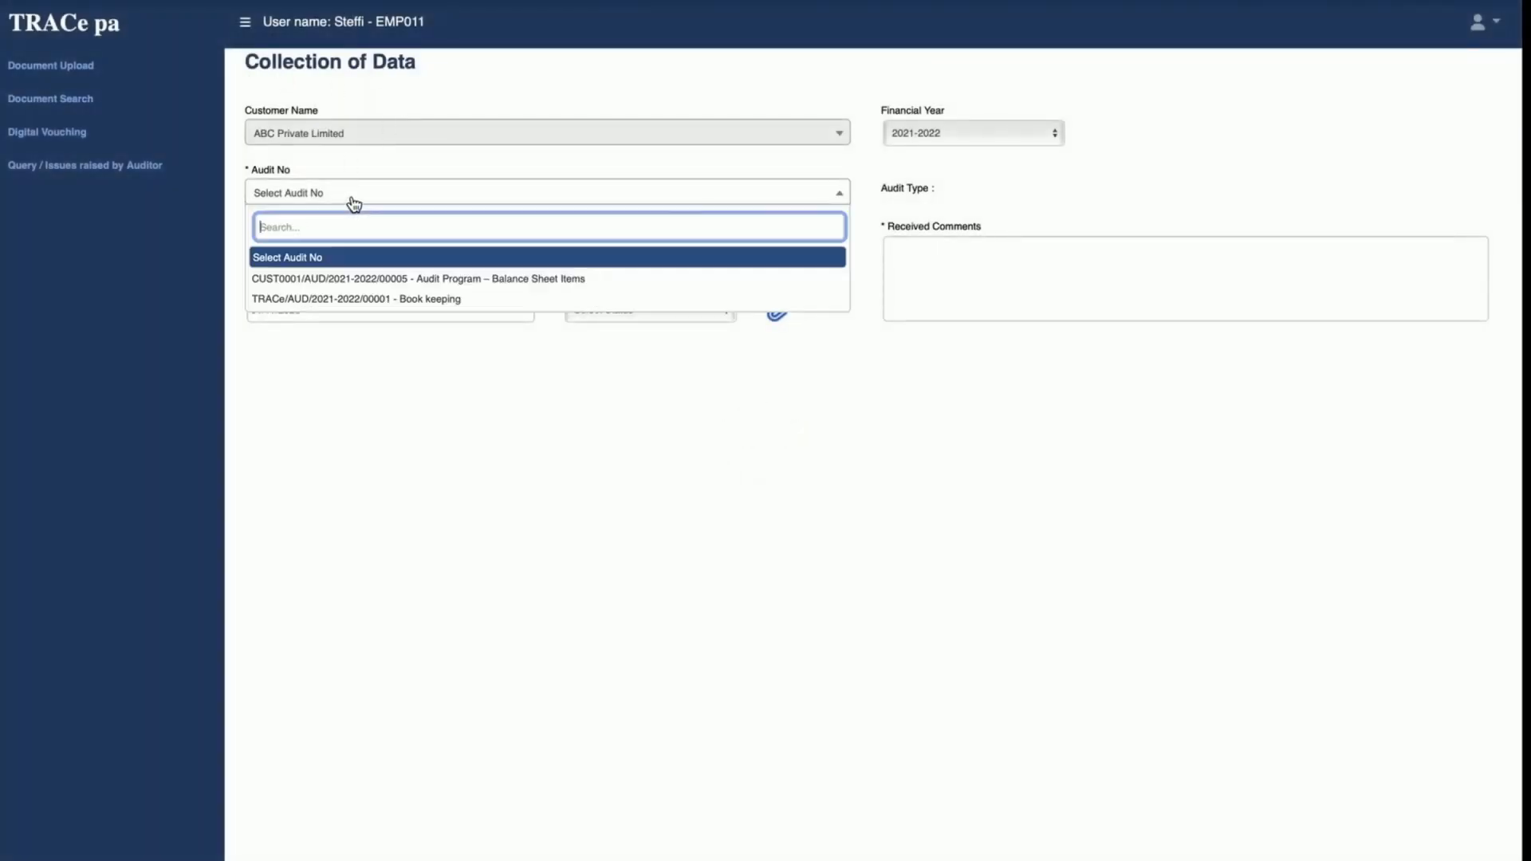
{"action": "left_click", "coordinate": [383, 281]}
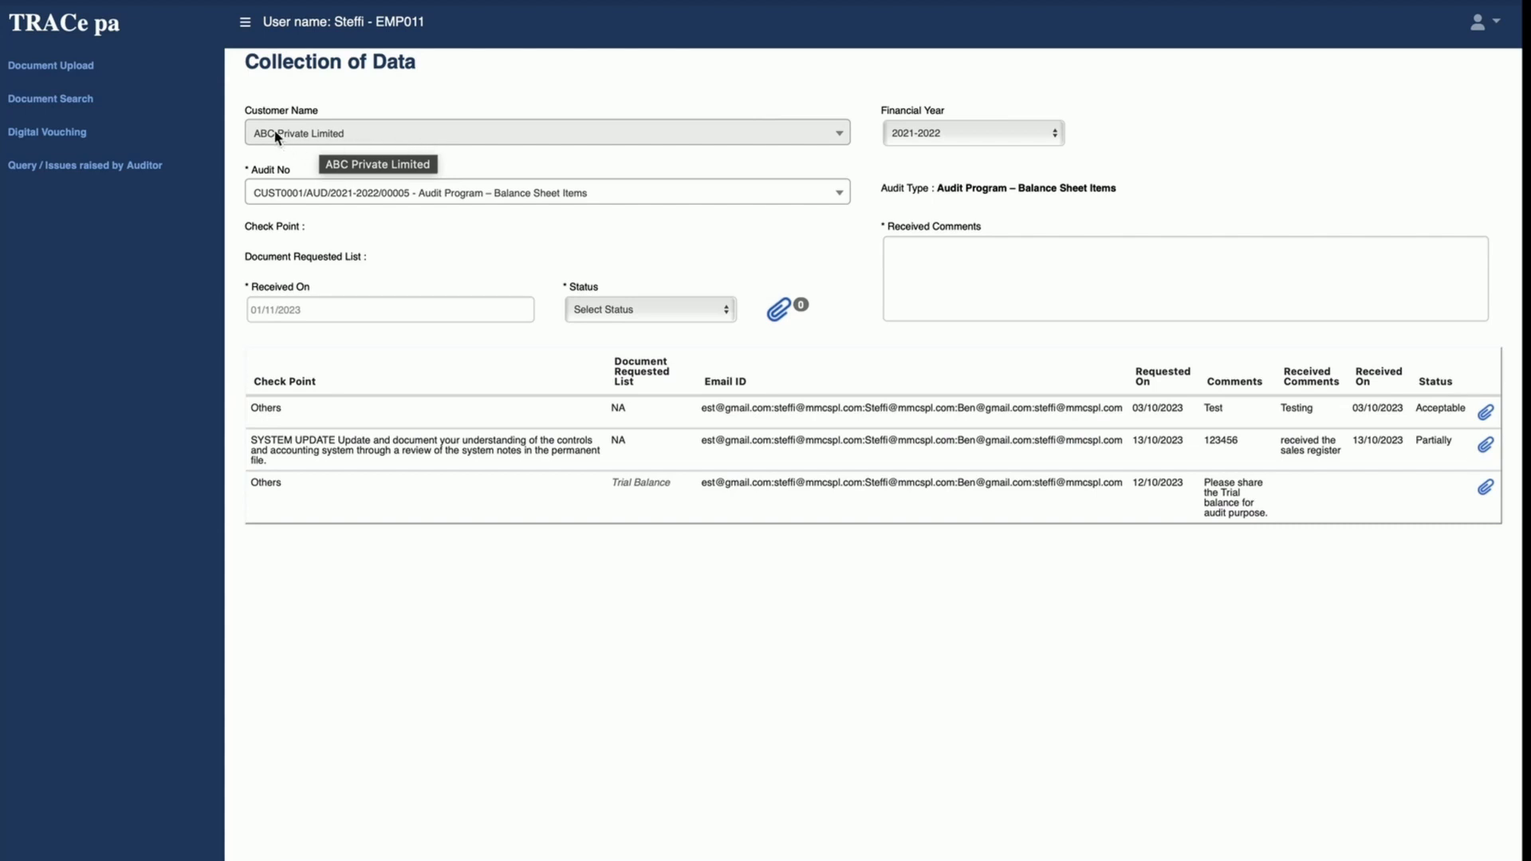
Step: Review the available audits and the Trial Balance request's attachment window, and close it without adding a file
{"action": "left_click", "coordinate": [335, 197]}
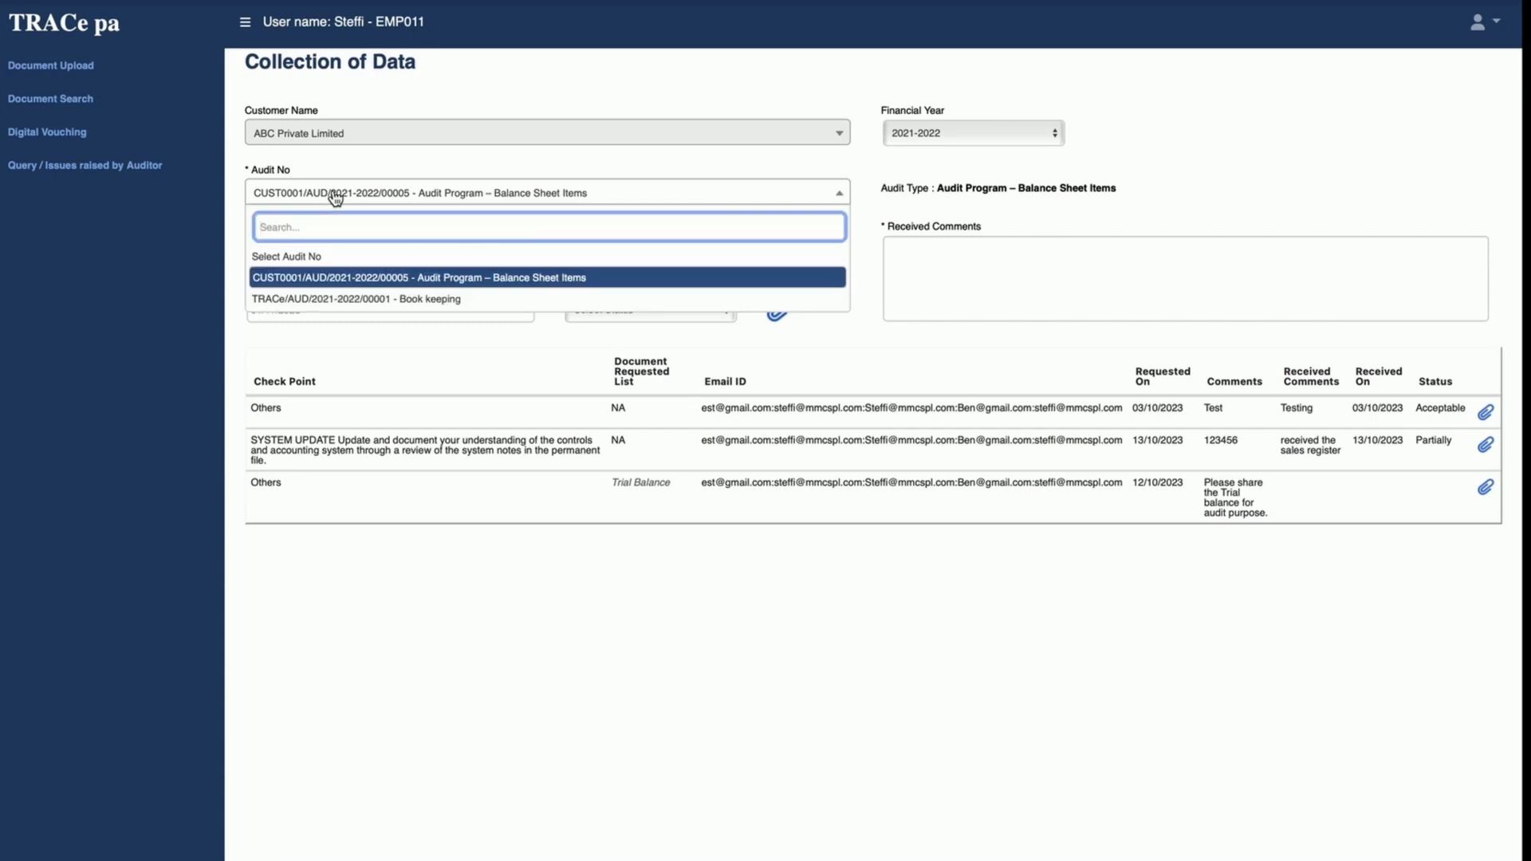
{"action": "left_click", "coordinate": [335, 197]}
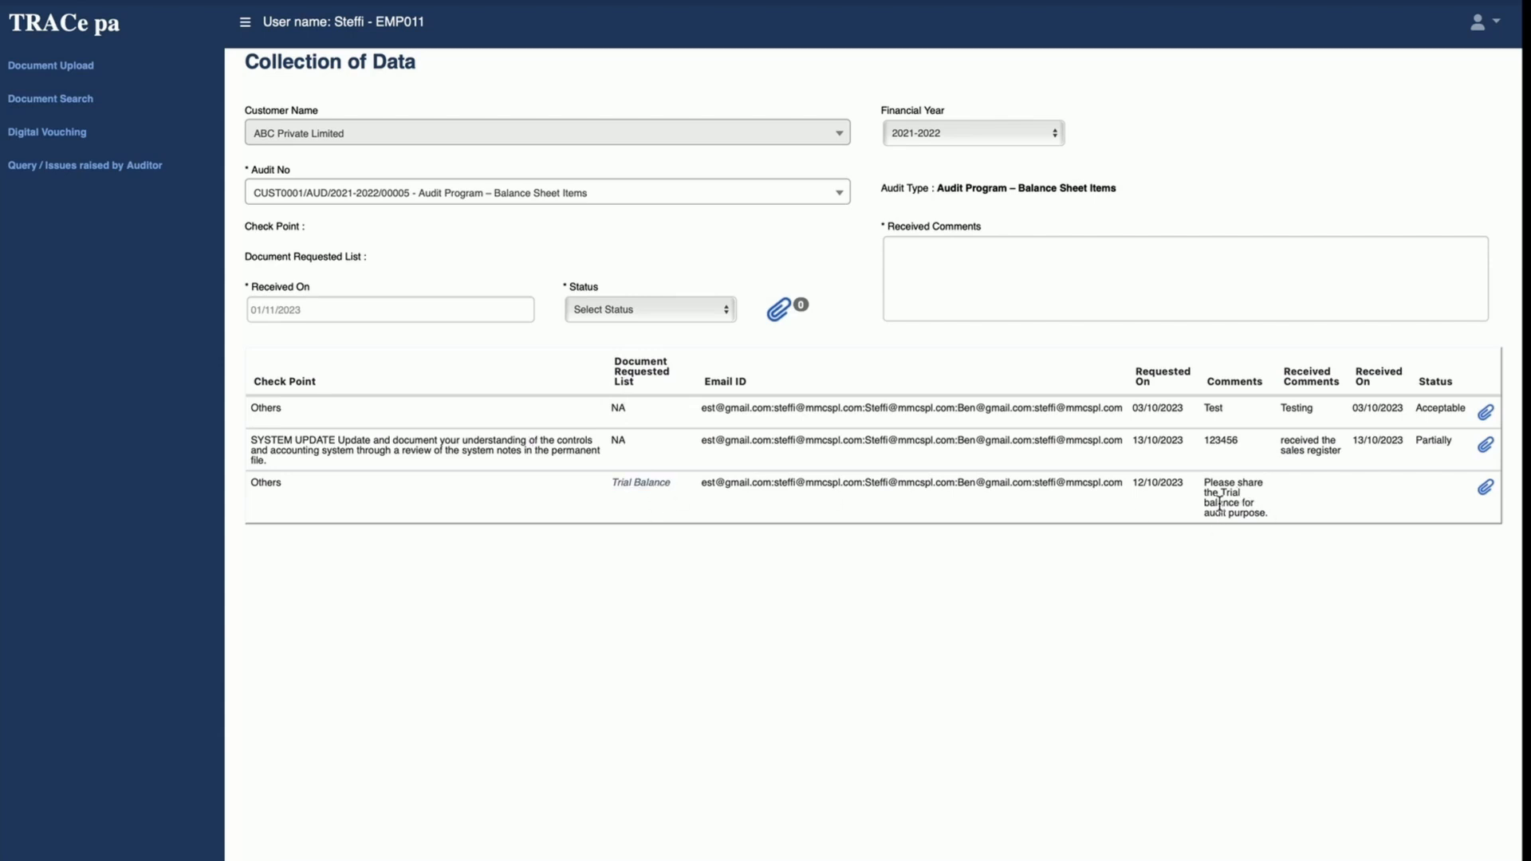
{"action": "left_click", "coordinate": [1486, 497]}
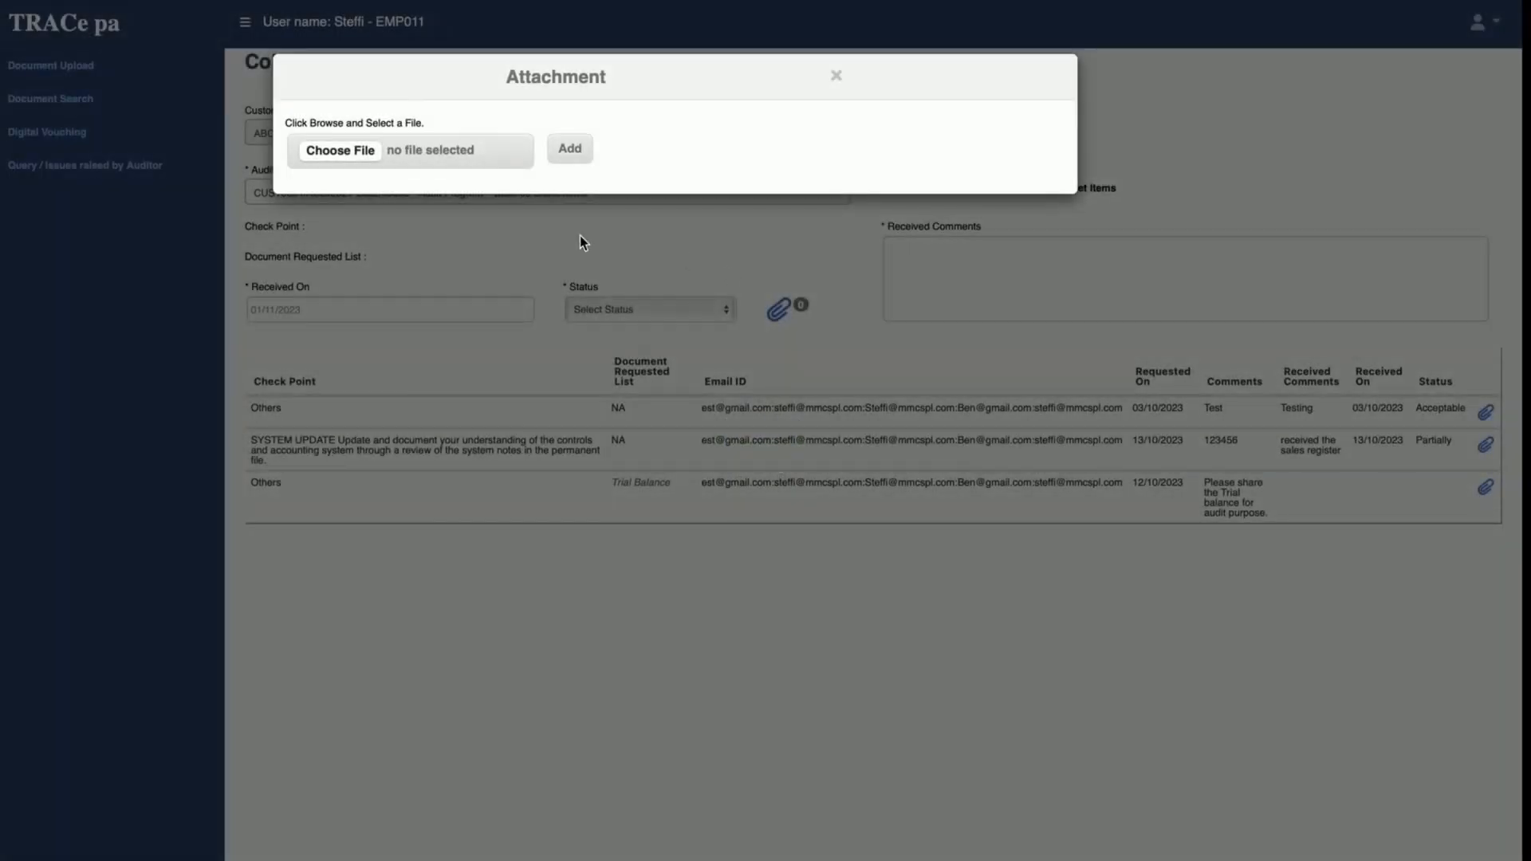
{"action": "left_click", "coordinate": [837, 76]}
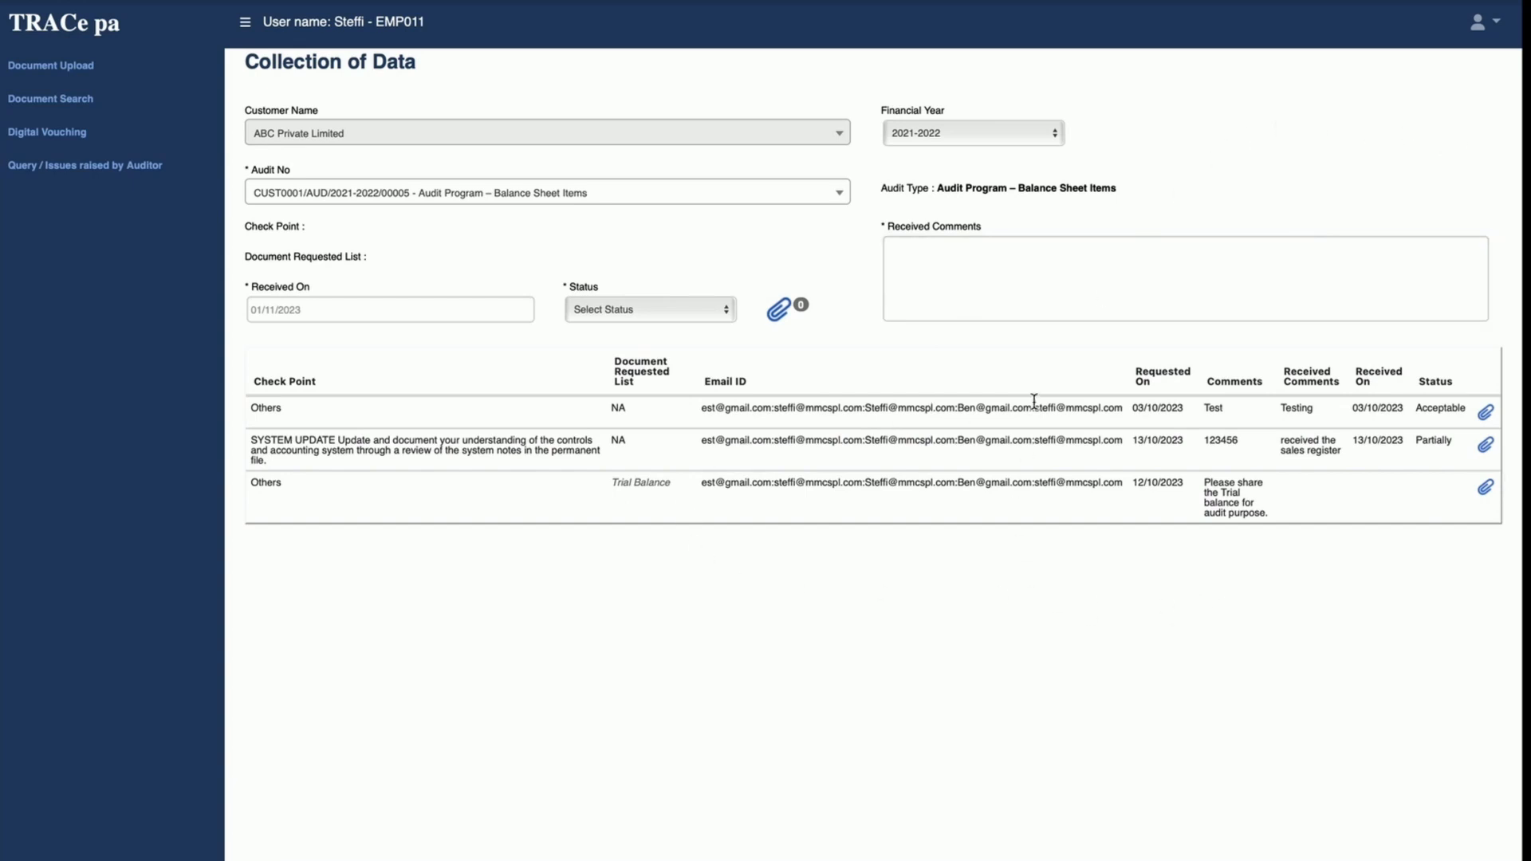
Step: Open the Query / Issues raised by Auditor page and select the Audit Program – Balance Sheet Items audit
{"action": "left_click", "coordinate": [86, 169]}
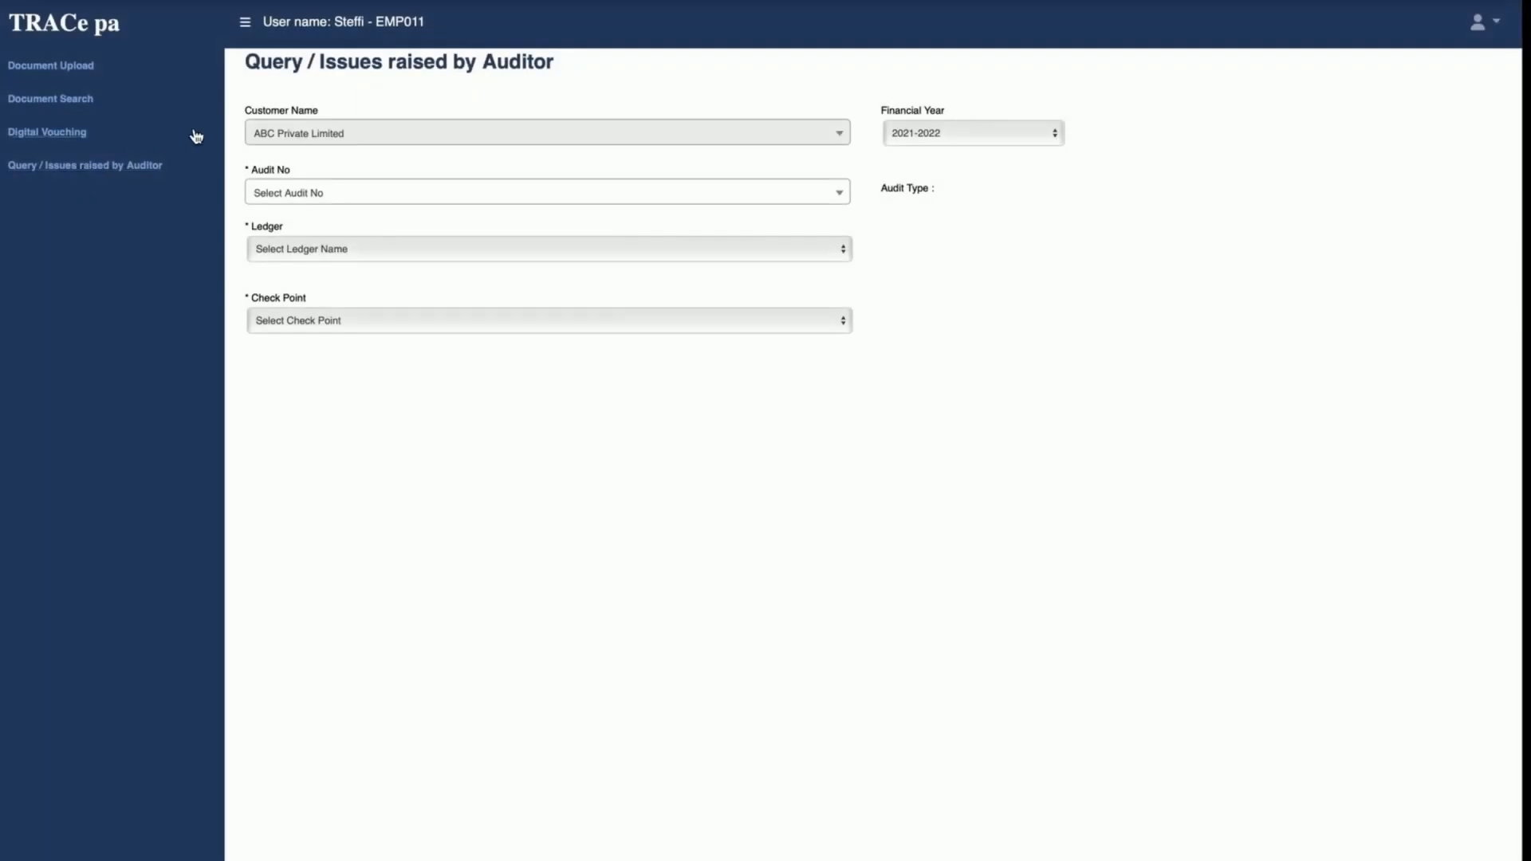
{"action": "left_click", "coordinate": [361, 200]}
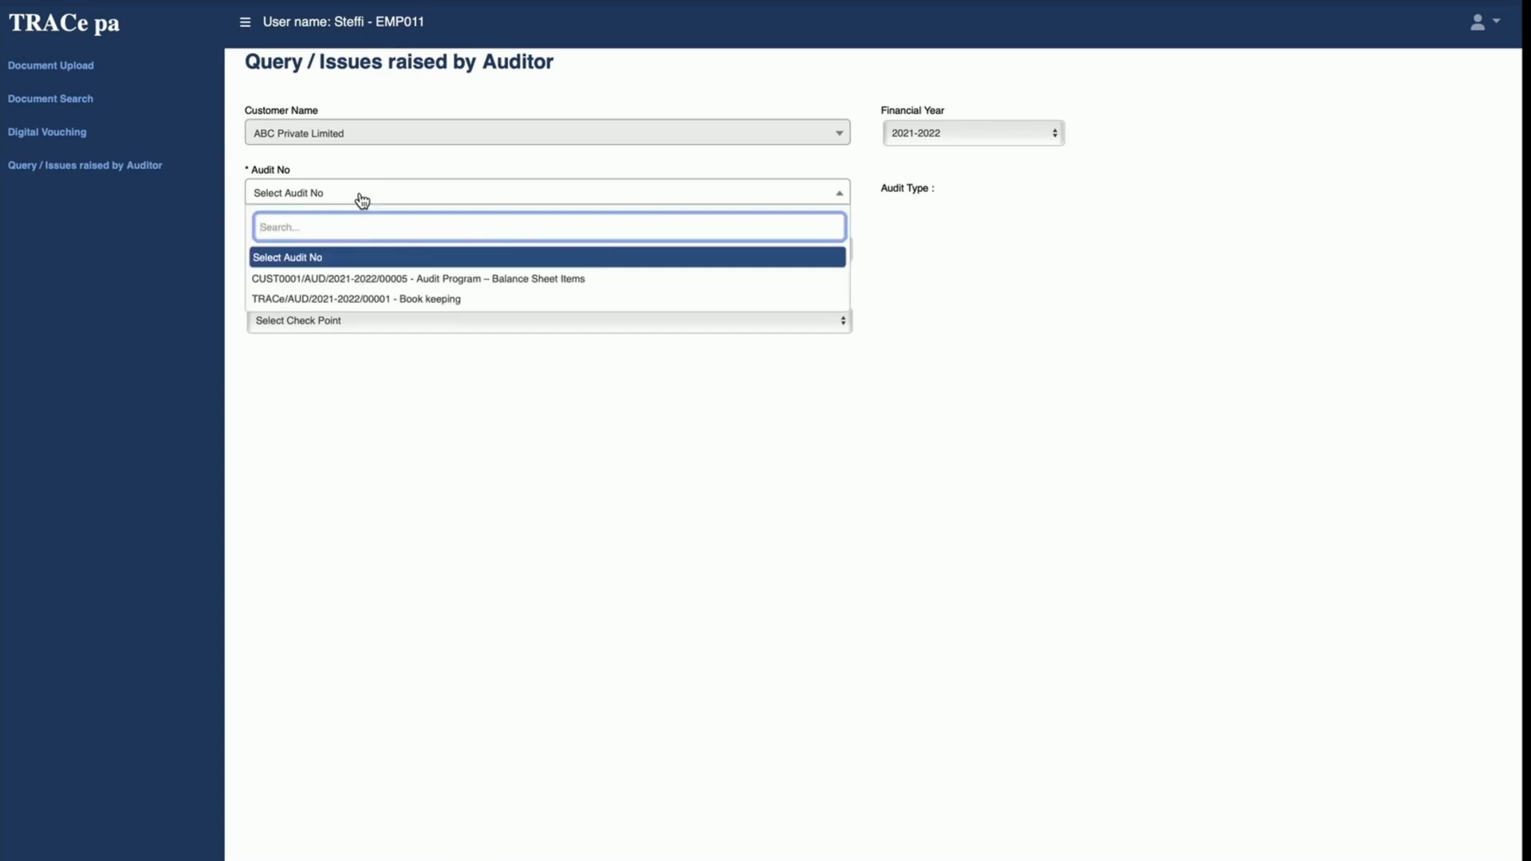
{"action": "left_click", "coordinate": [383, 281]}
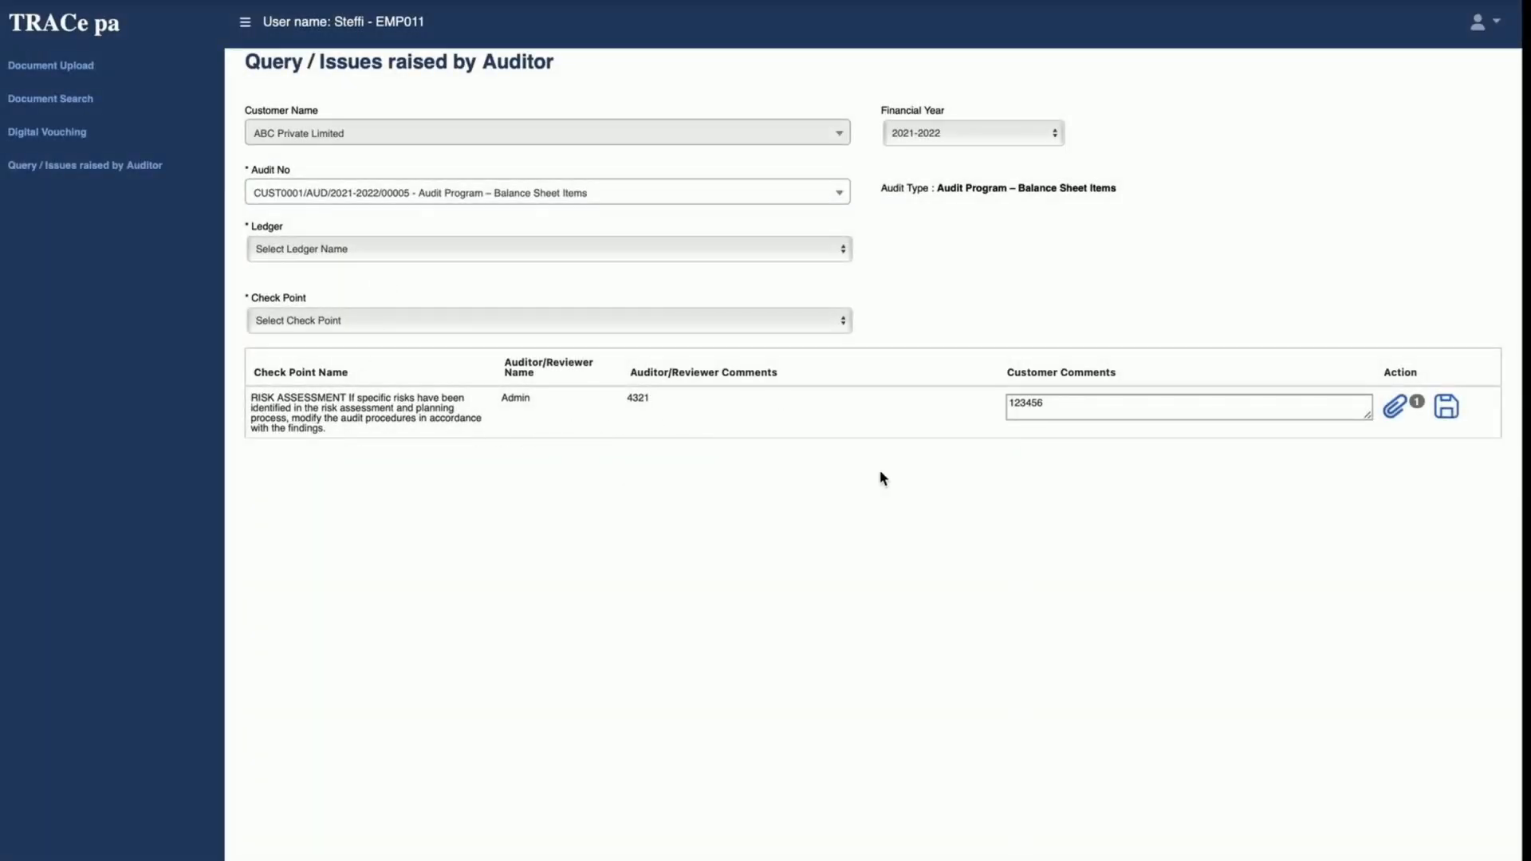
Step: Replace the customer comment on the risk assessment check point with "Accepted with explanation and attached"
{"action": "left_click_drag", "start_coordinate": [1069, 403], "coordinate": [923, 397]}
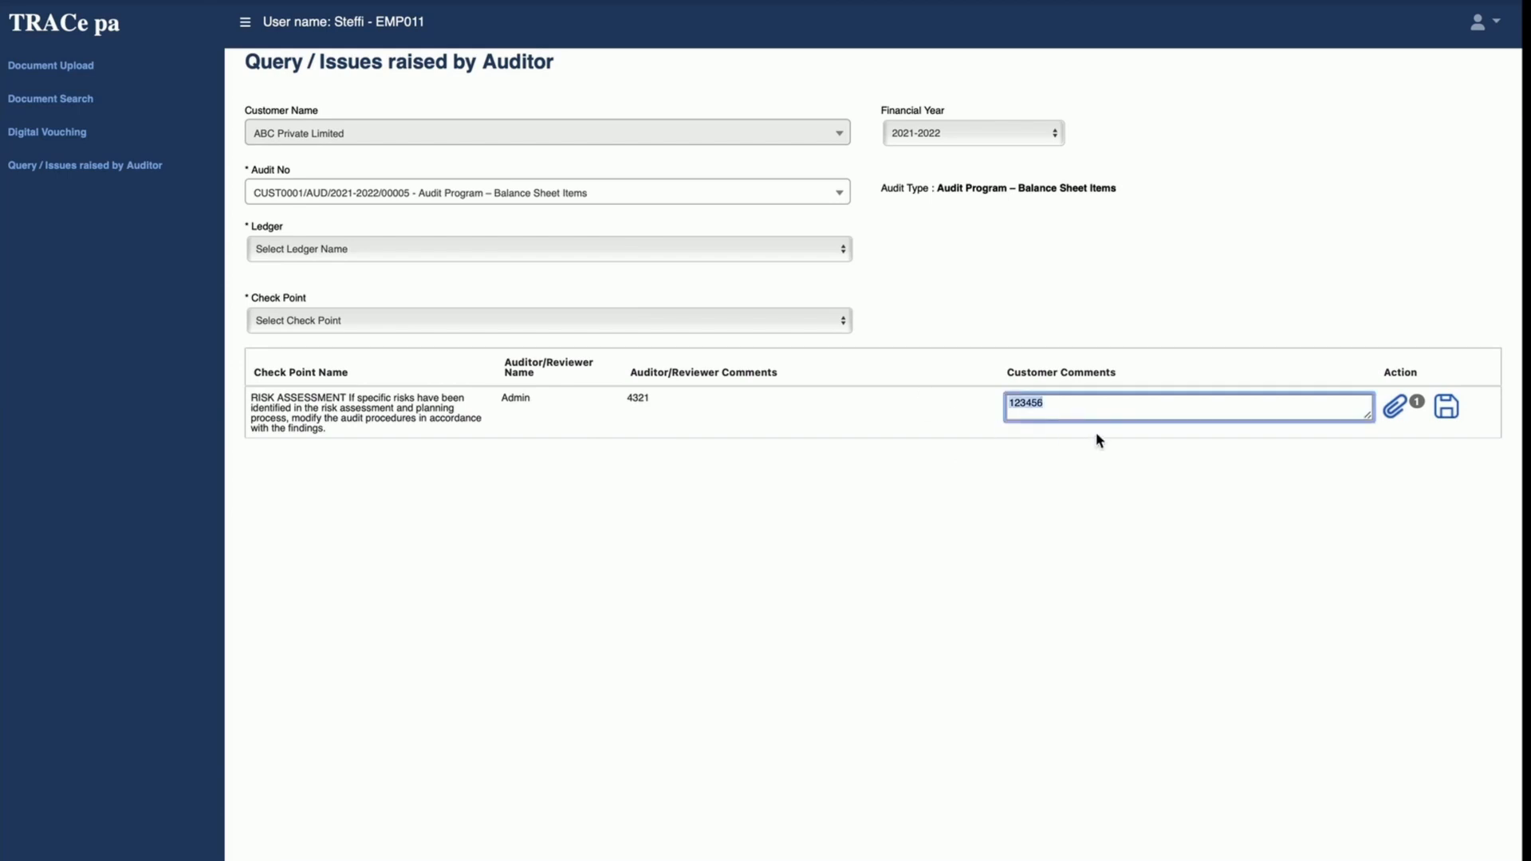
{"action": "type", "text": "Accepted with explanatio"}
{"action": "type", "text": "n and attached"}
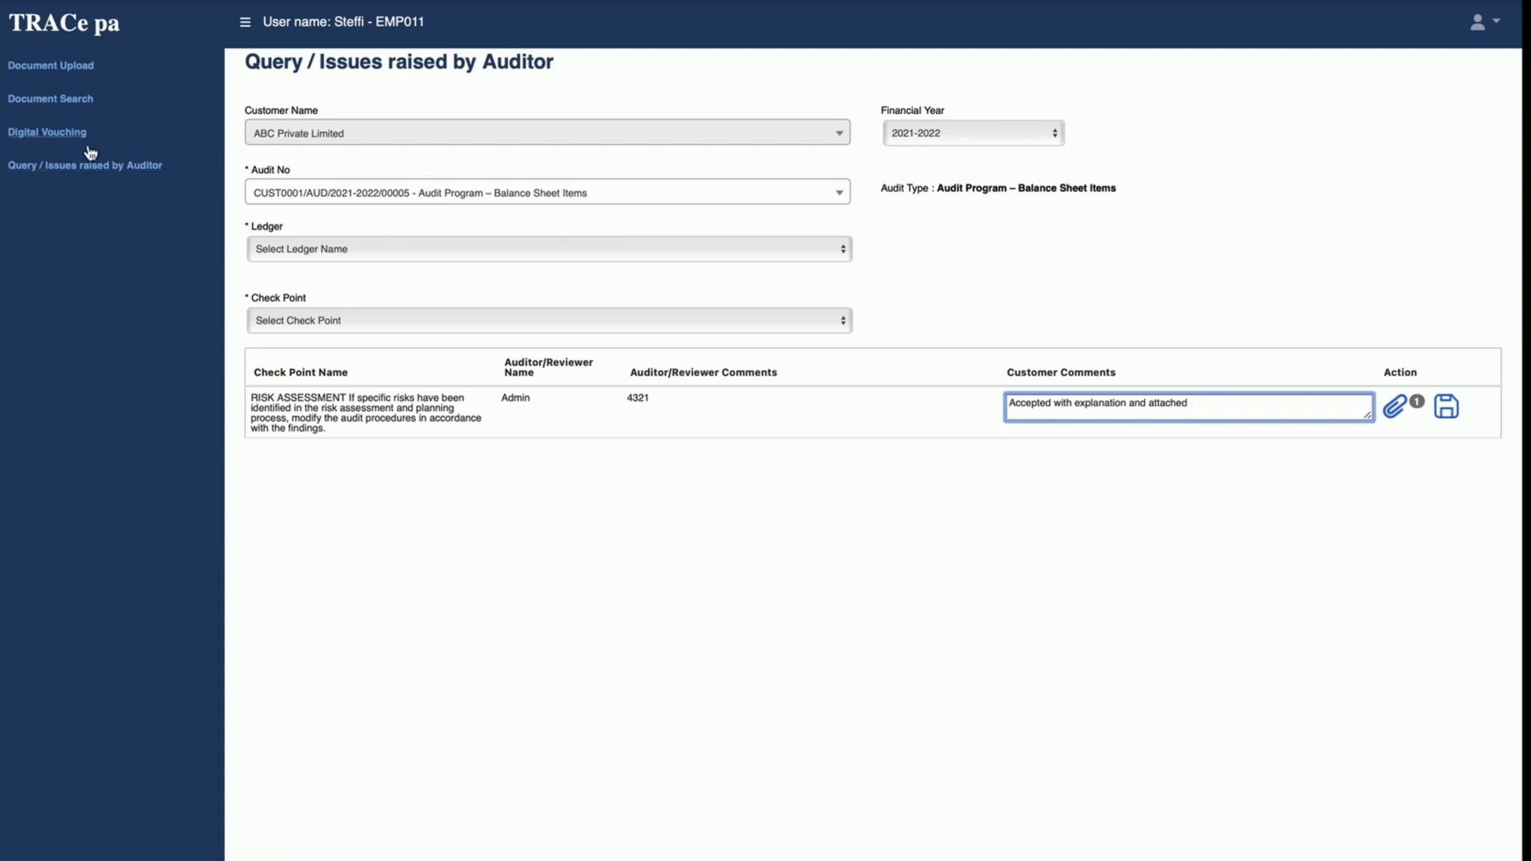
Step: Search the documents in the ABC Private Limited cabinet and display the matching files
{"action": "left_click", "coordinate": [68, 102]}
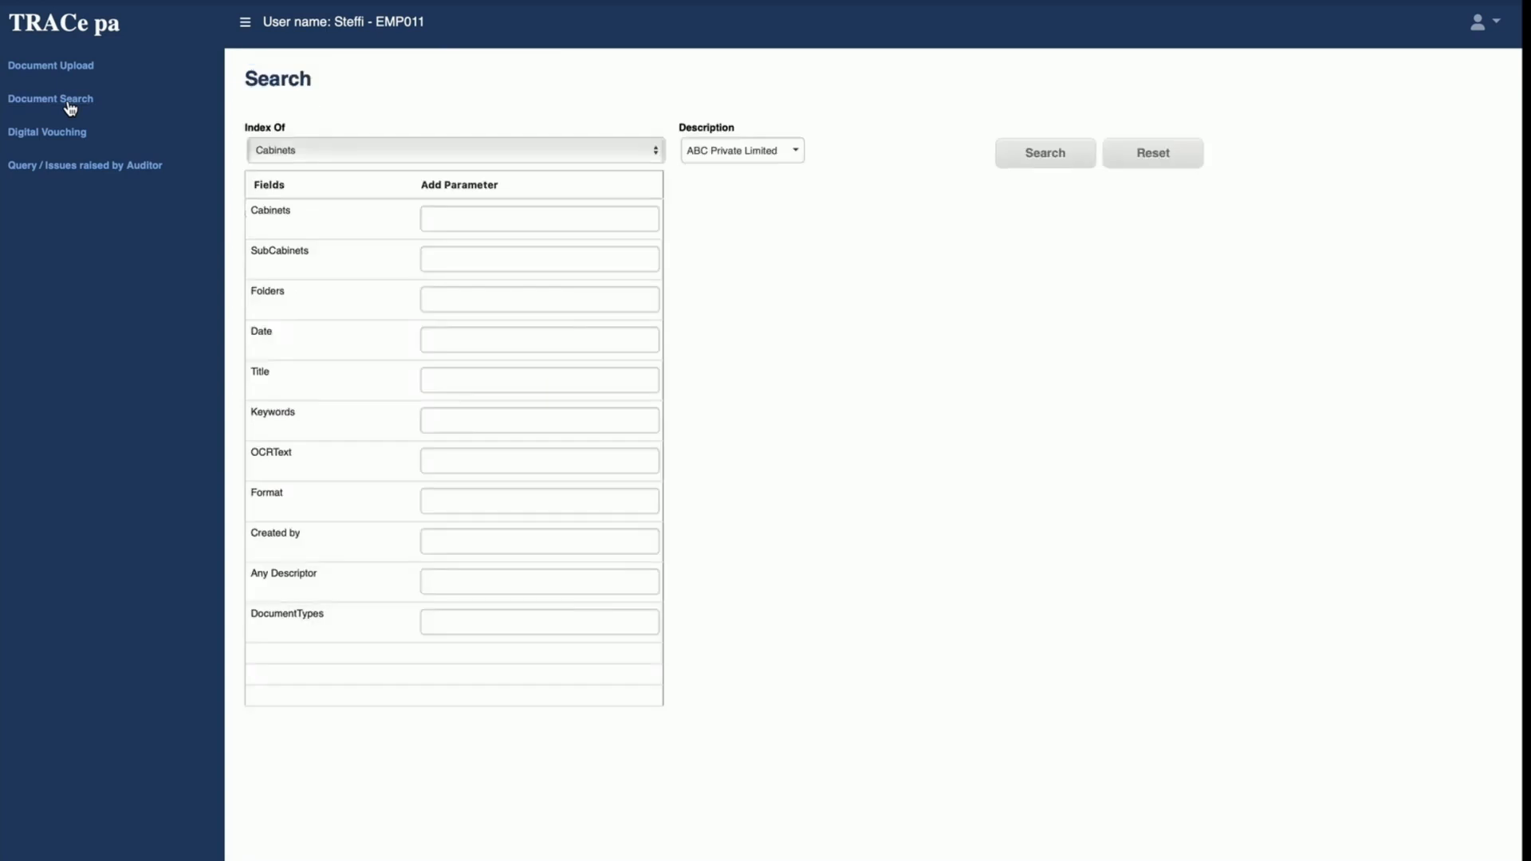
{"action": "left_click", "coordinate": [723, 156]}
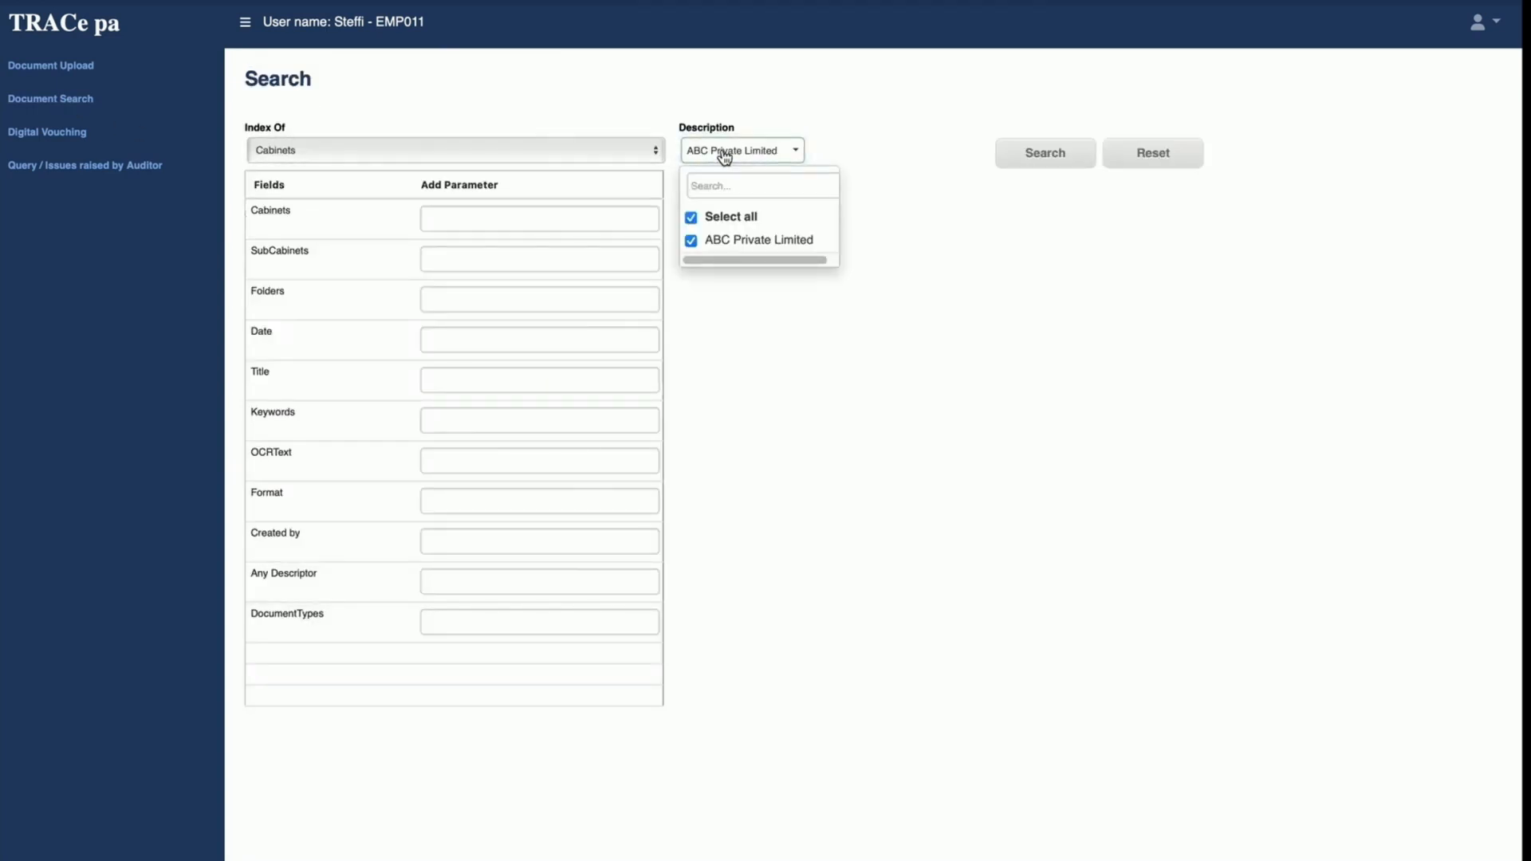
{"action": "left_click", "coordinate": [725, 157]}
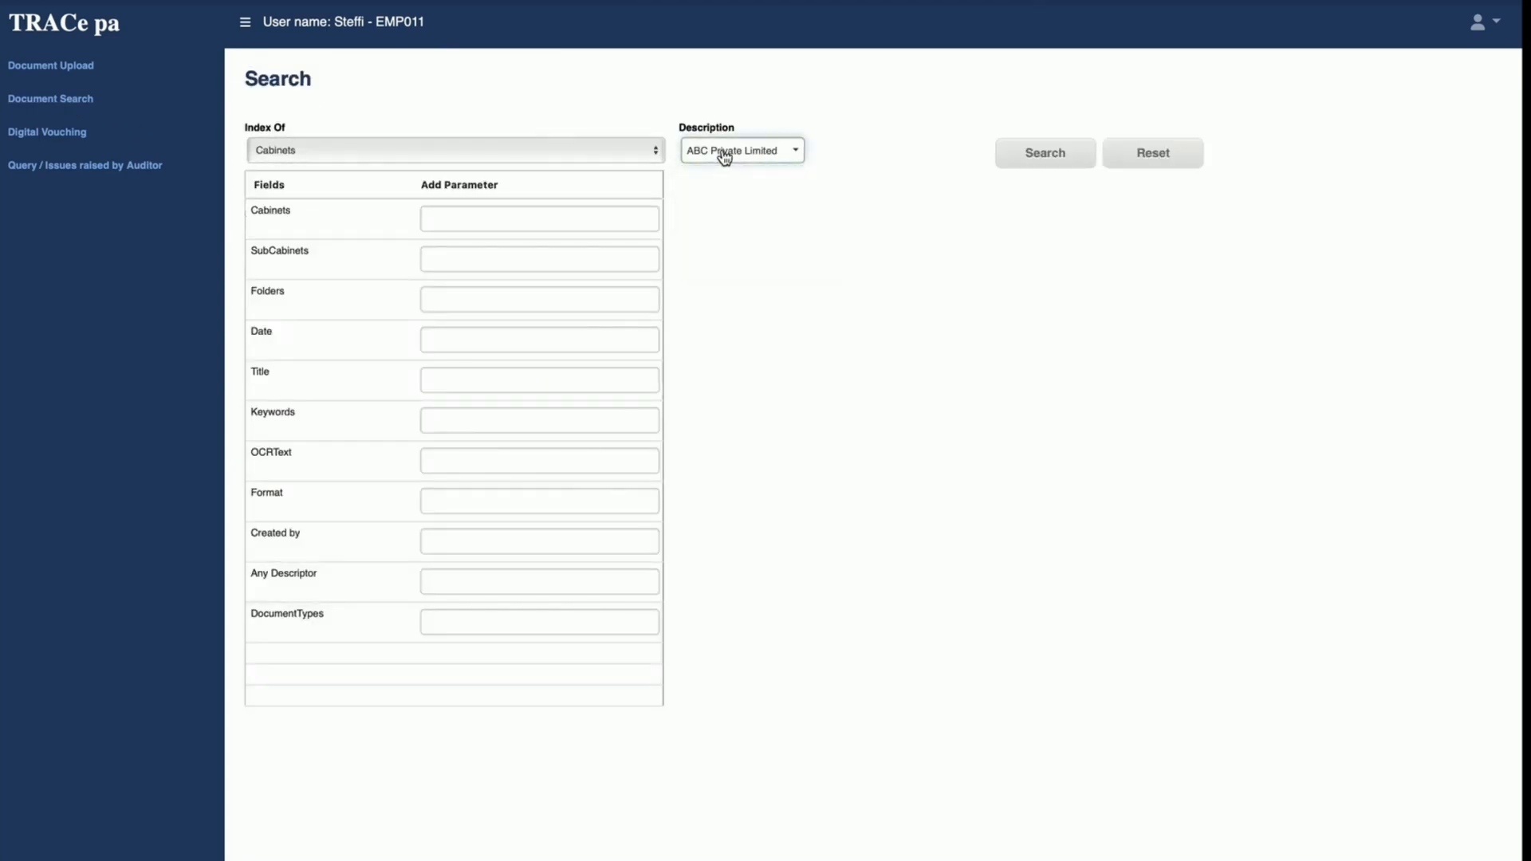
{"action": "left_click", "coordinate": [1039, 162]}
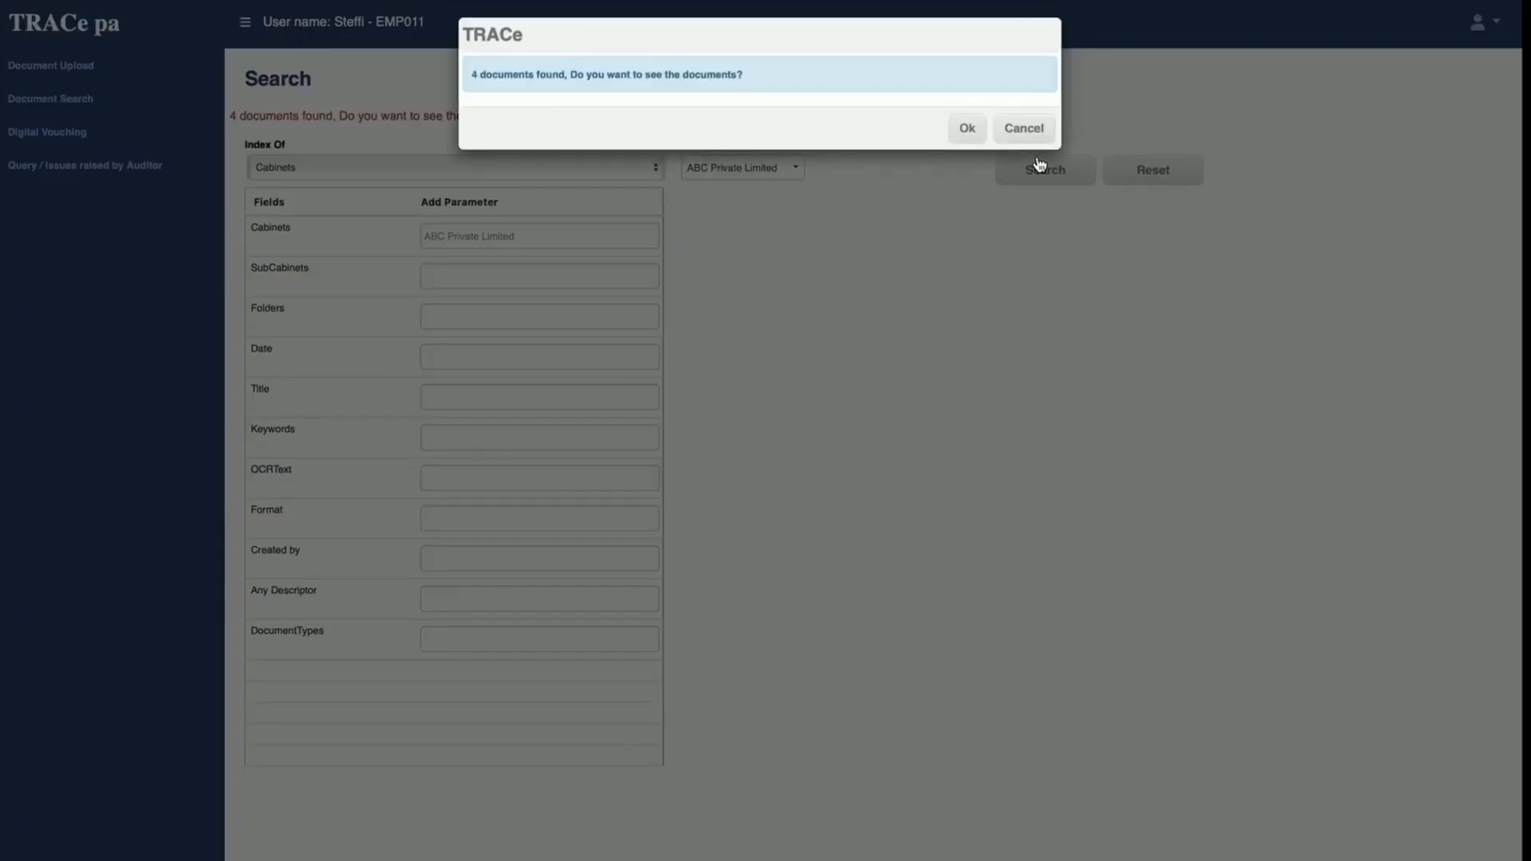
{"action": "left_click", "coordinate": [967, 134]}
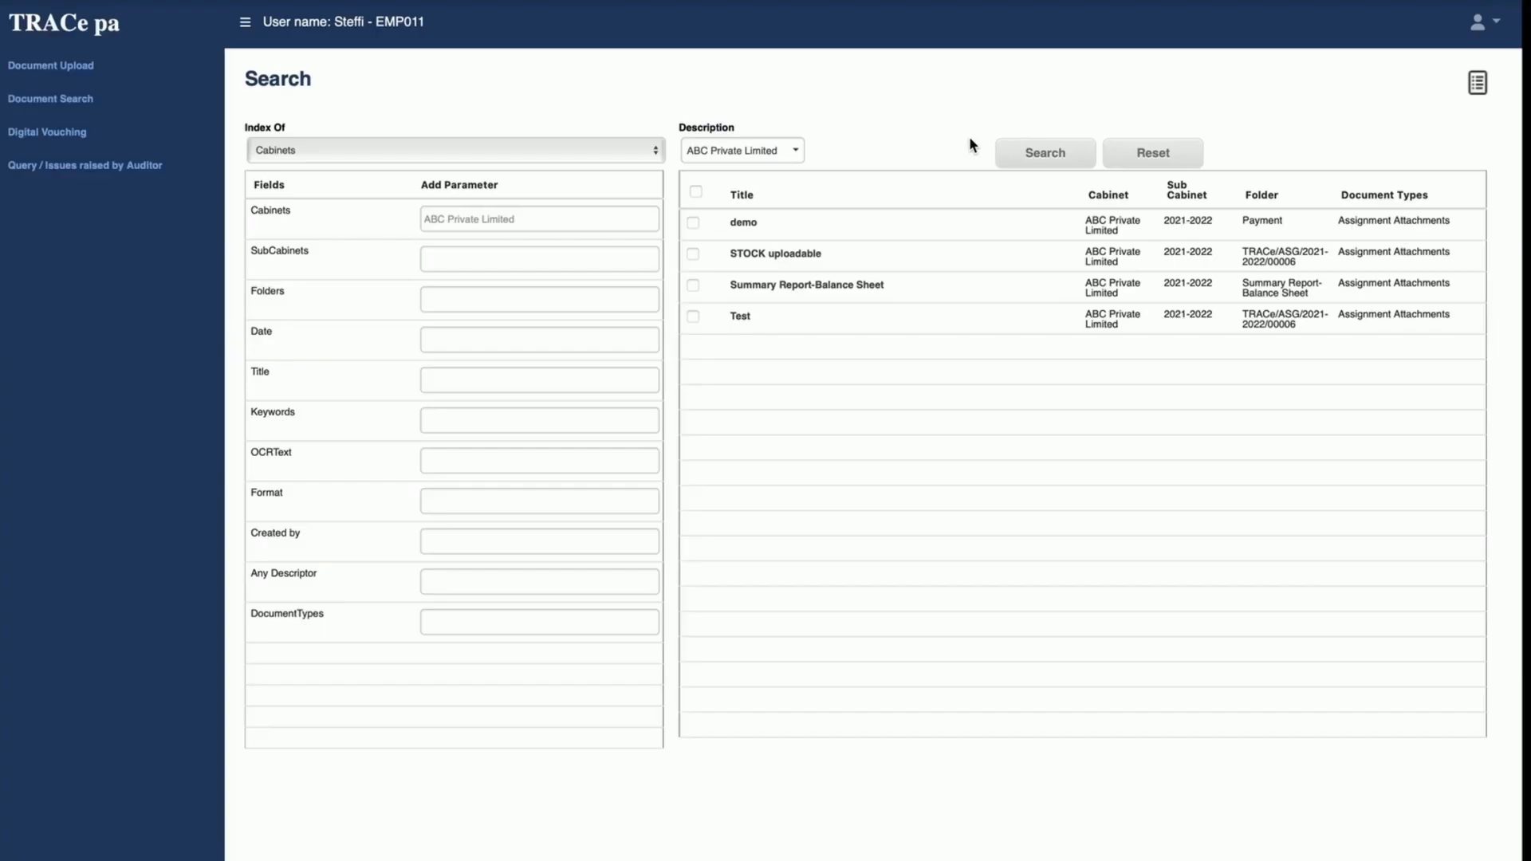
Step: View the Summary Report-Balance Sheet document in the document viewer and return to the search results
{"action": "left_click", "coordinate": [833, 294]}
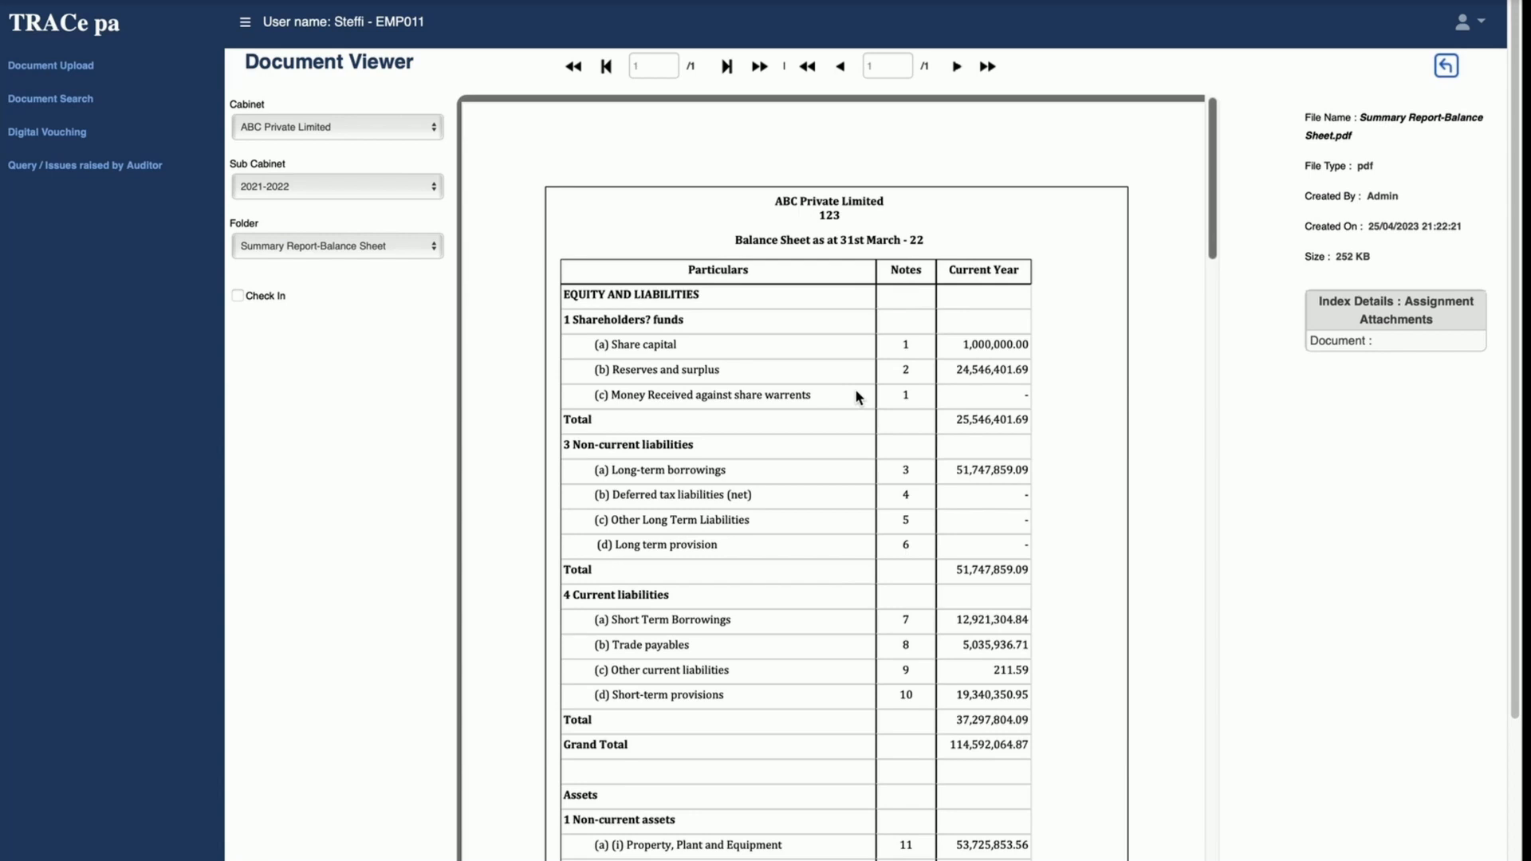
{"action": "left_click", "coordinate": [1447, 68]}
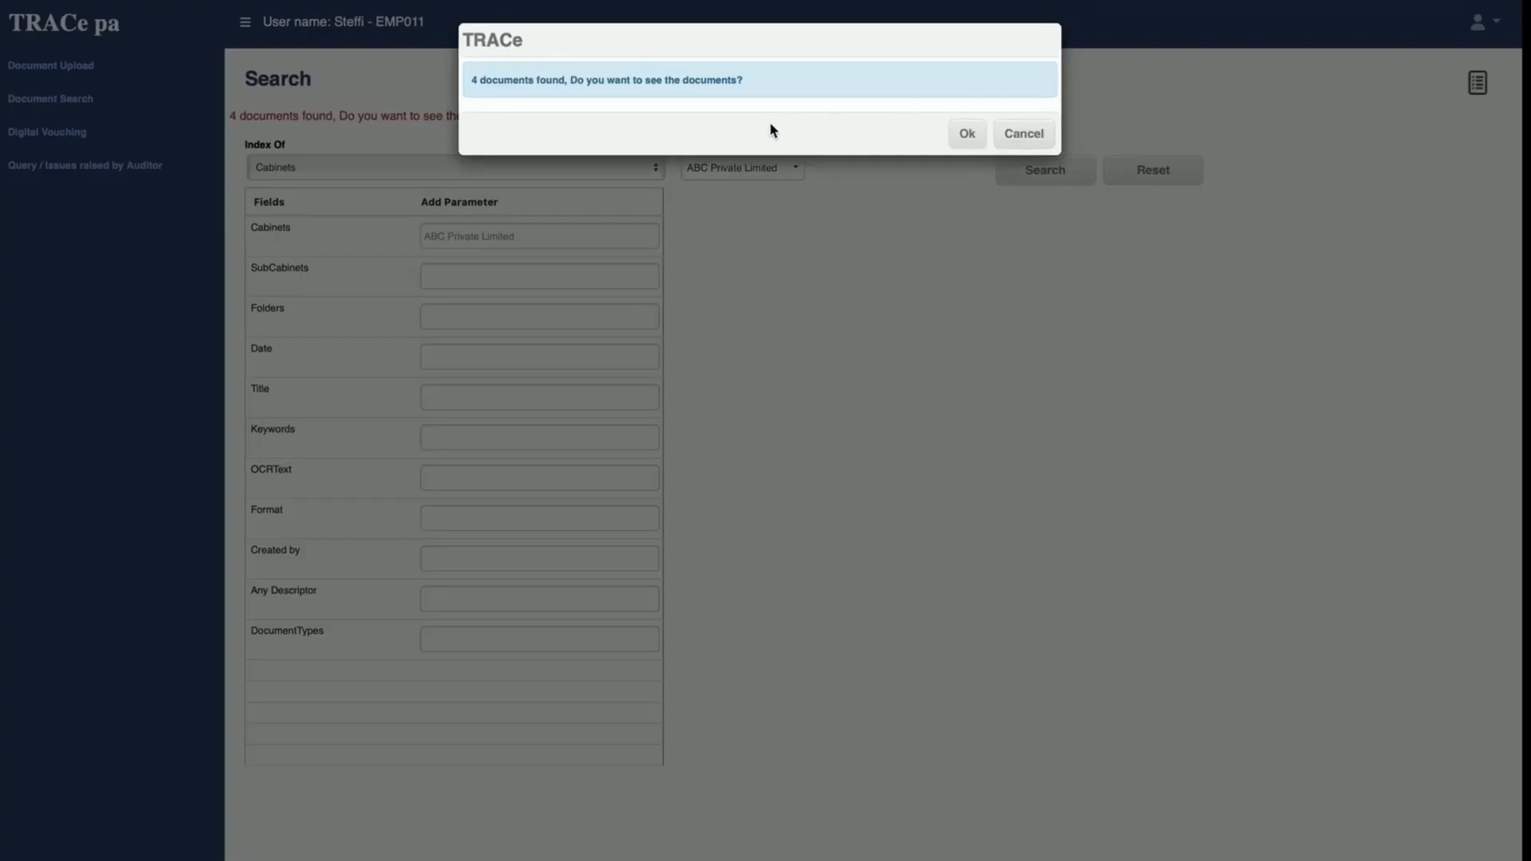
{"action": "left_click", "coordinate": [969, 139]}
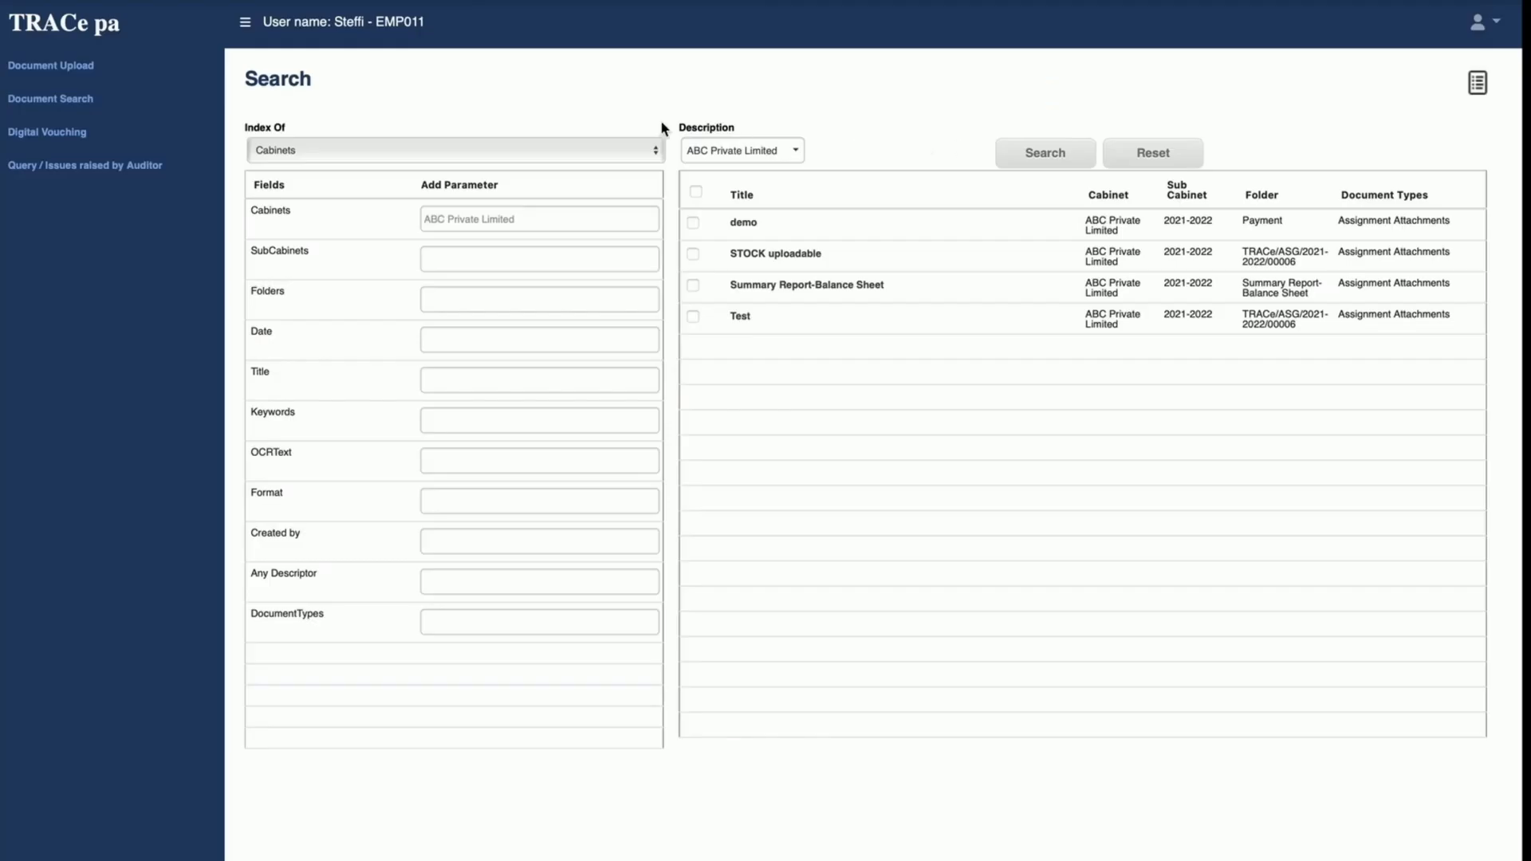
Step: Log out of the customer account and log in as administrator with the access code, user name and password
{"action": "left_click", "coordinate": [1501, 29]}
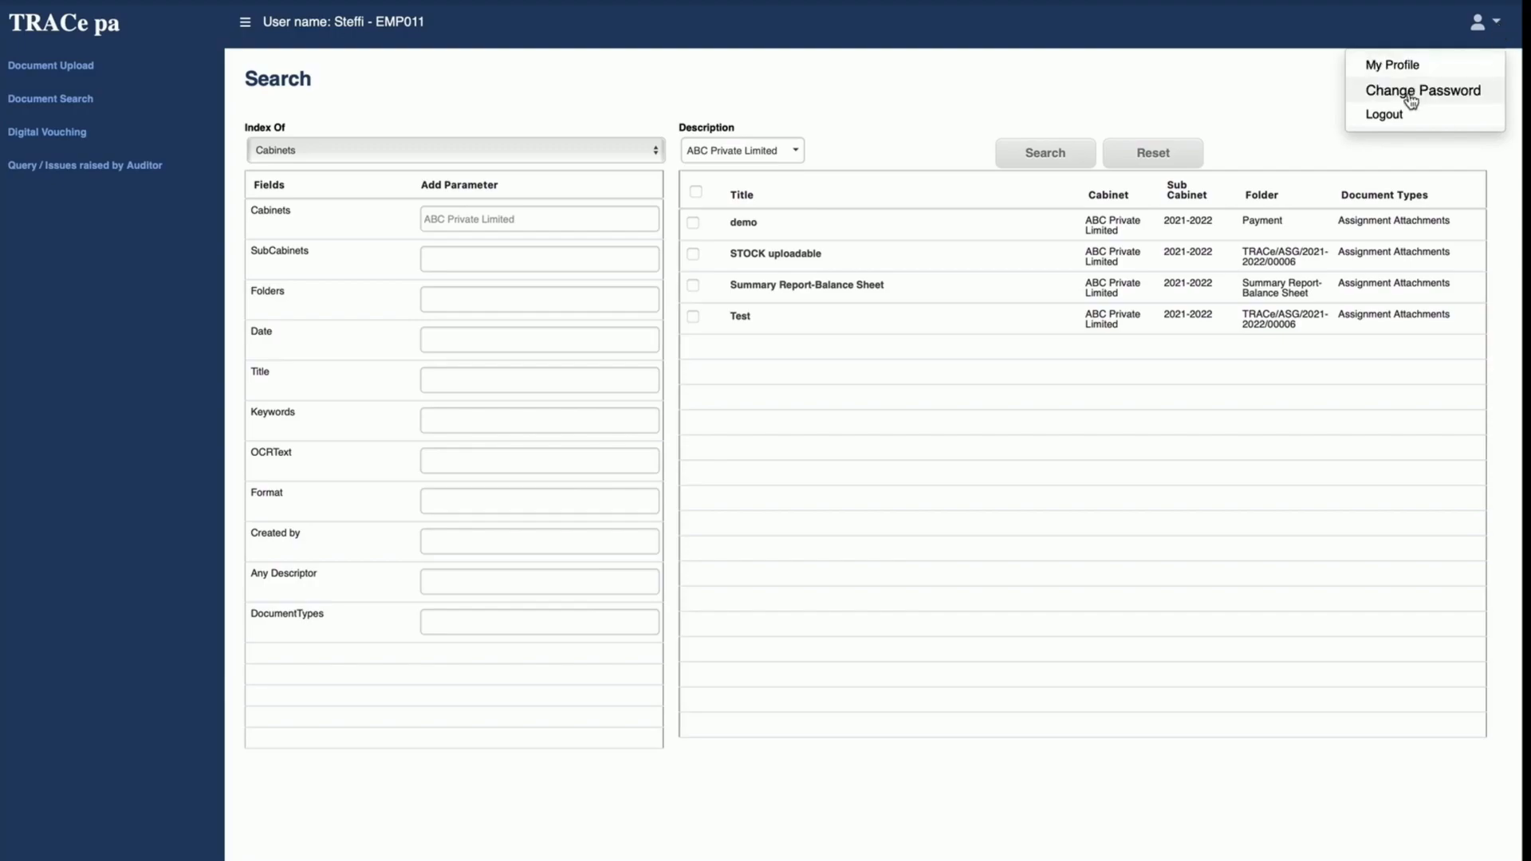
{"action": "left_click", "coordinate": [1395, 117]}
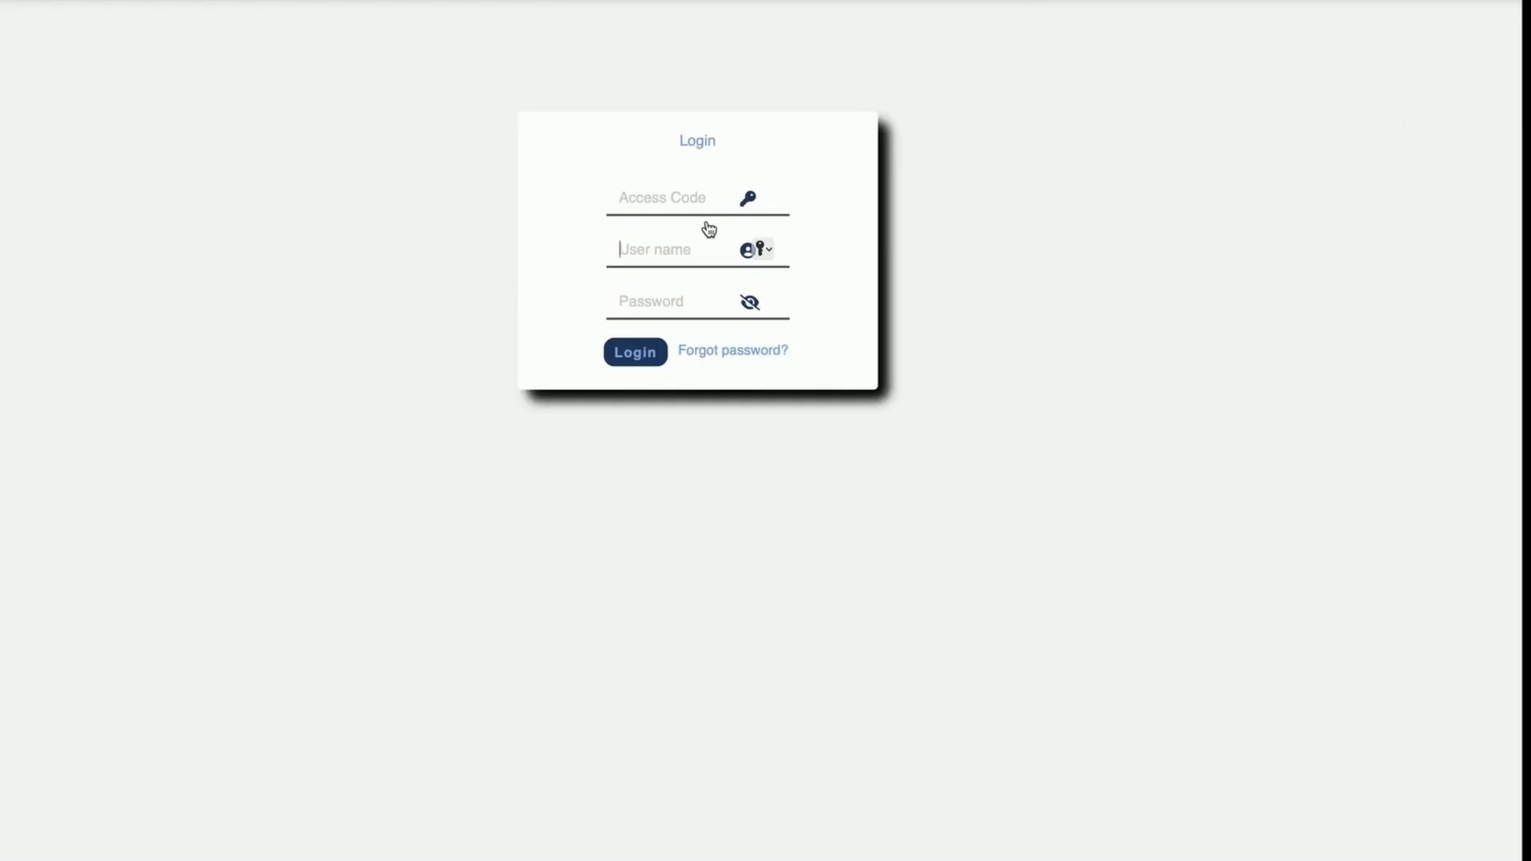
{"action": "left_click", "coordinate": [688, 197]}
{"action": "type", "text": "trdemo"}
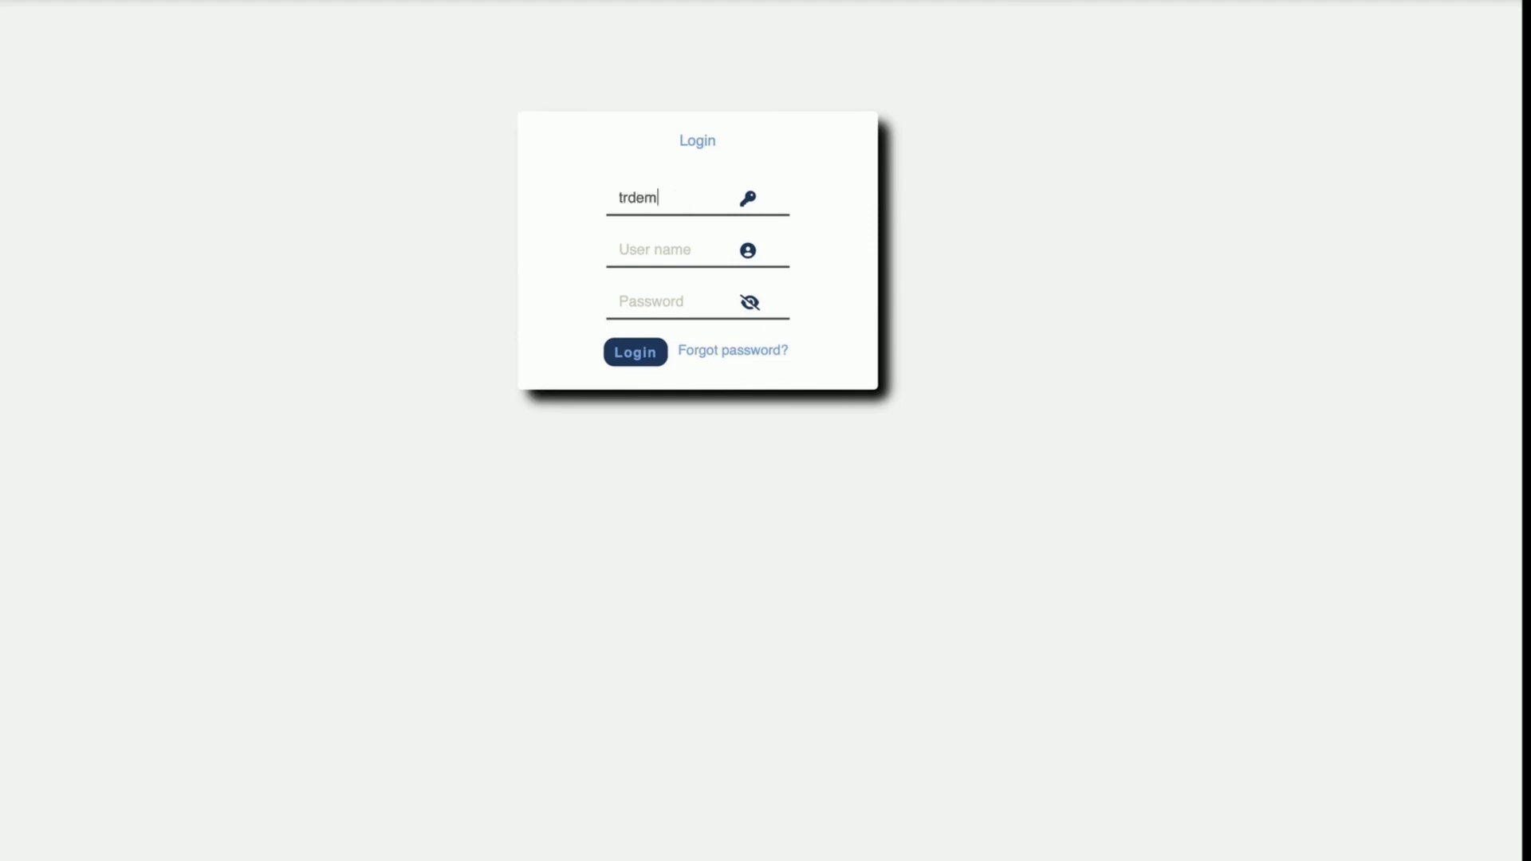
{"action": "key", "text": "Tab"}
{"action": "type", "text": "sa"}
{"action": "key", "text": "Tab"}
{"action": "type", "text": "s"}
{"action": "key", "text": "Return"}
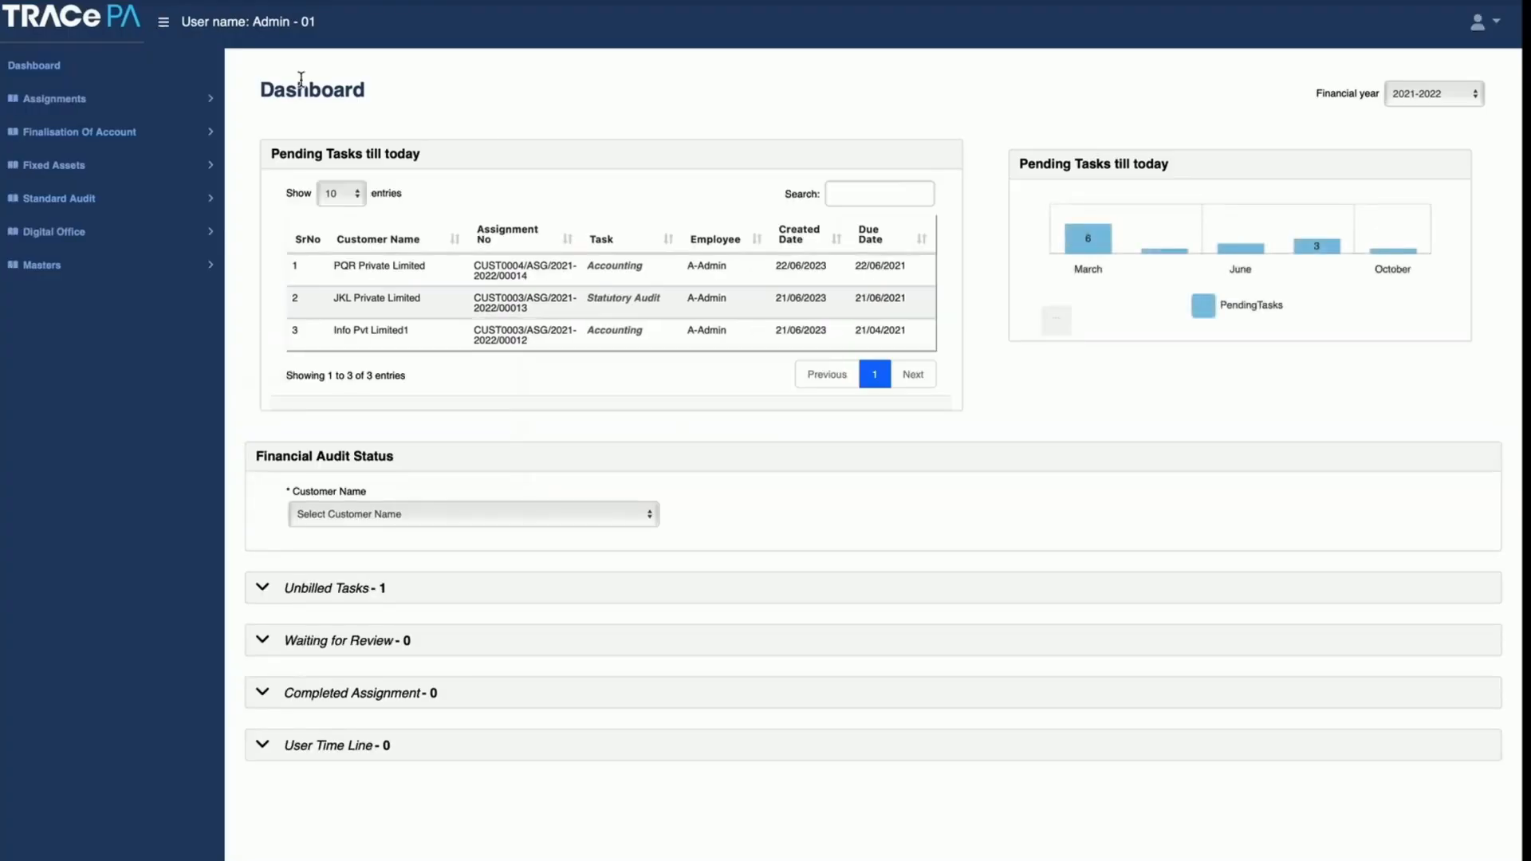
Step: Open the digital filing cabinets and list the folders in ABC Private Limited's 2021-2022 sub cabinet
{"action": "left_click", "coordinate": [70, 242]}
{"action": "left_click", "coordinate": [71, 275]}
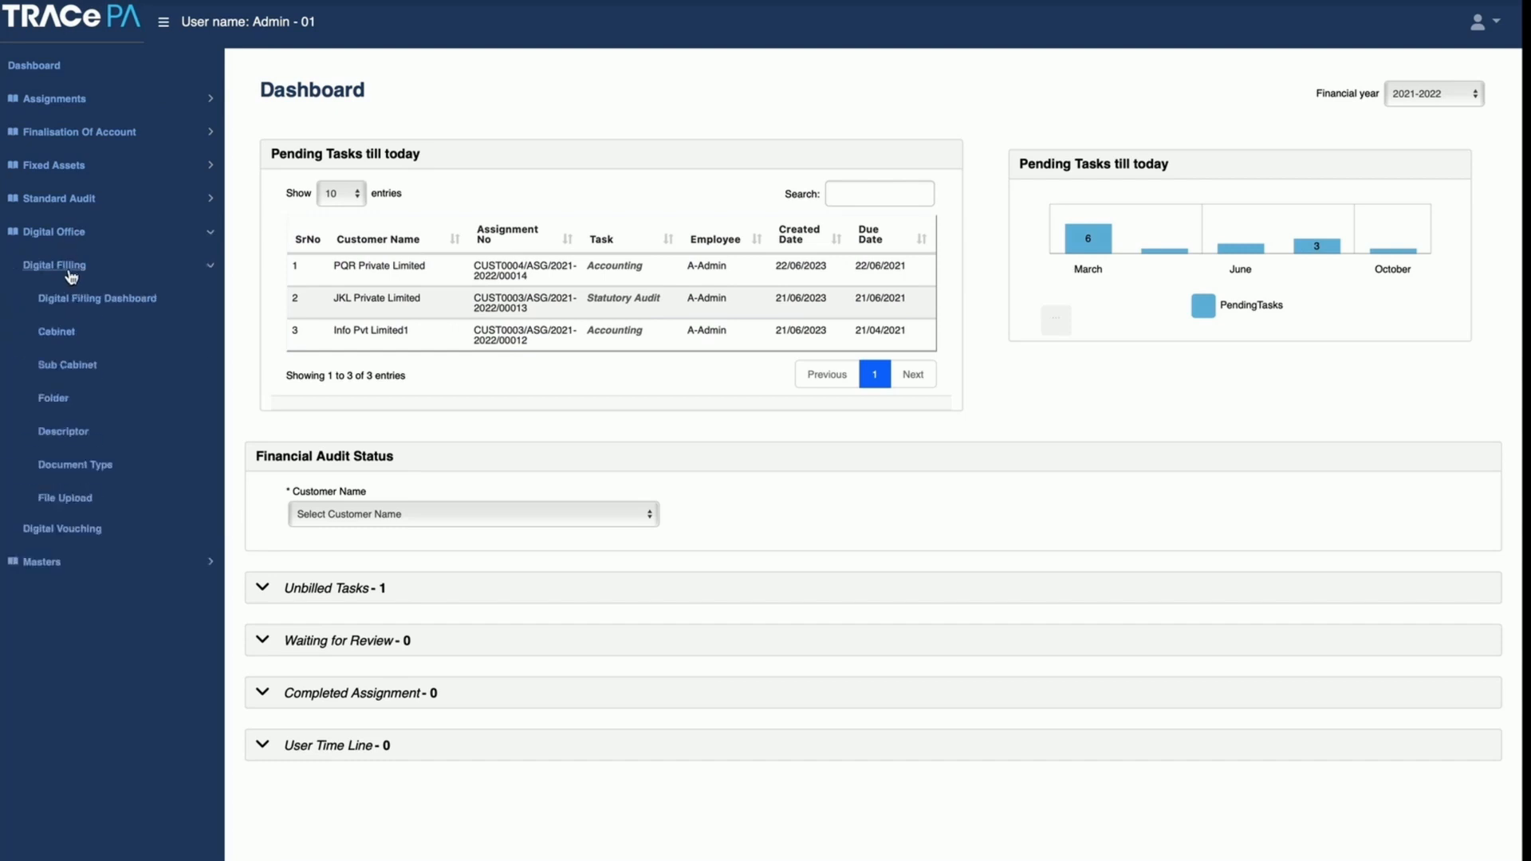
{"action": "left_click", "coordinate": [55, 335]}
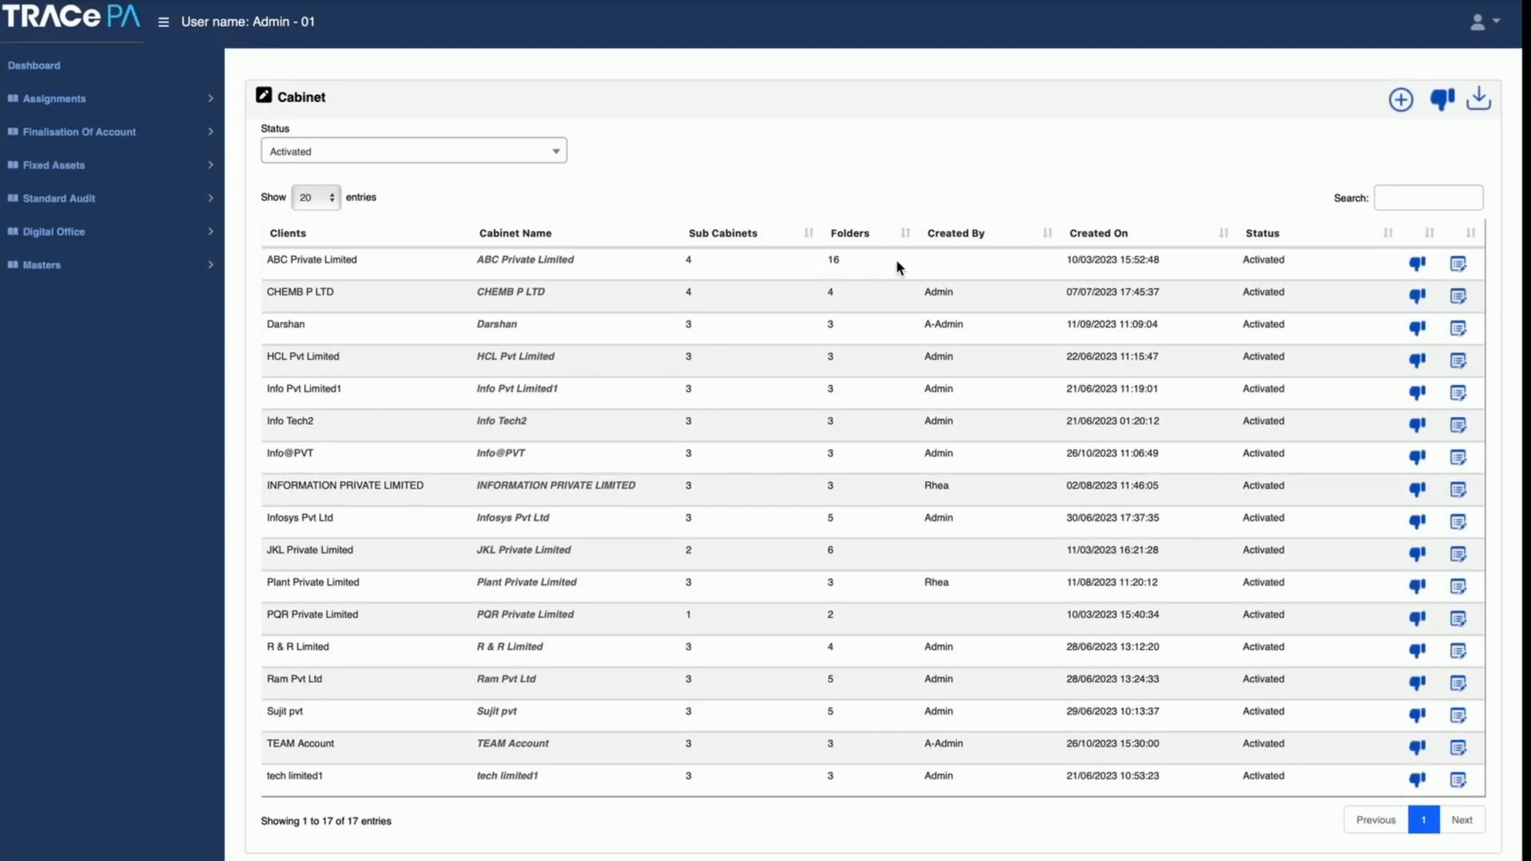
{"action": "left_click", "coordinate": [527, 261]}
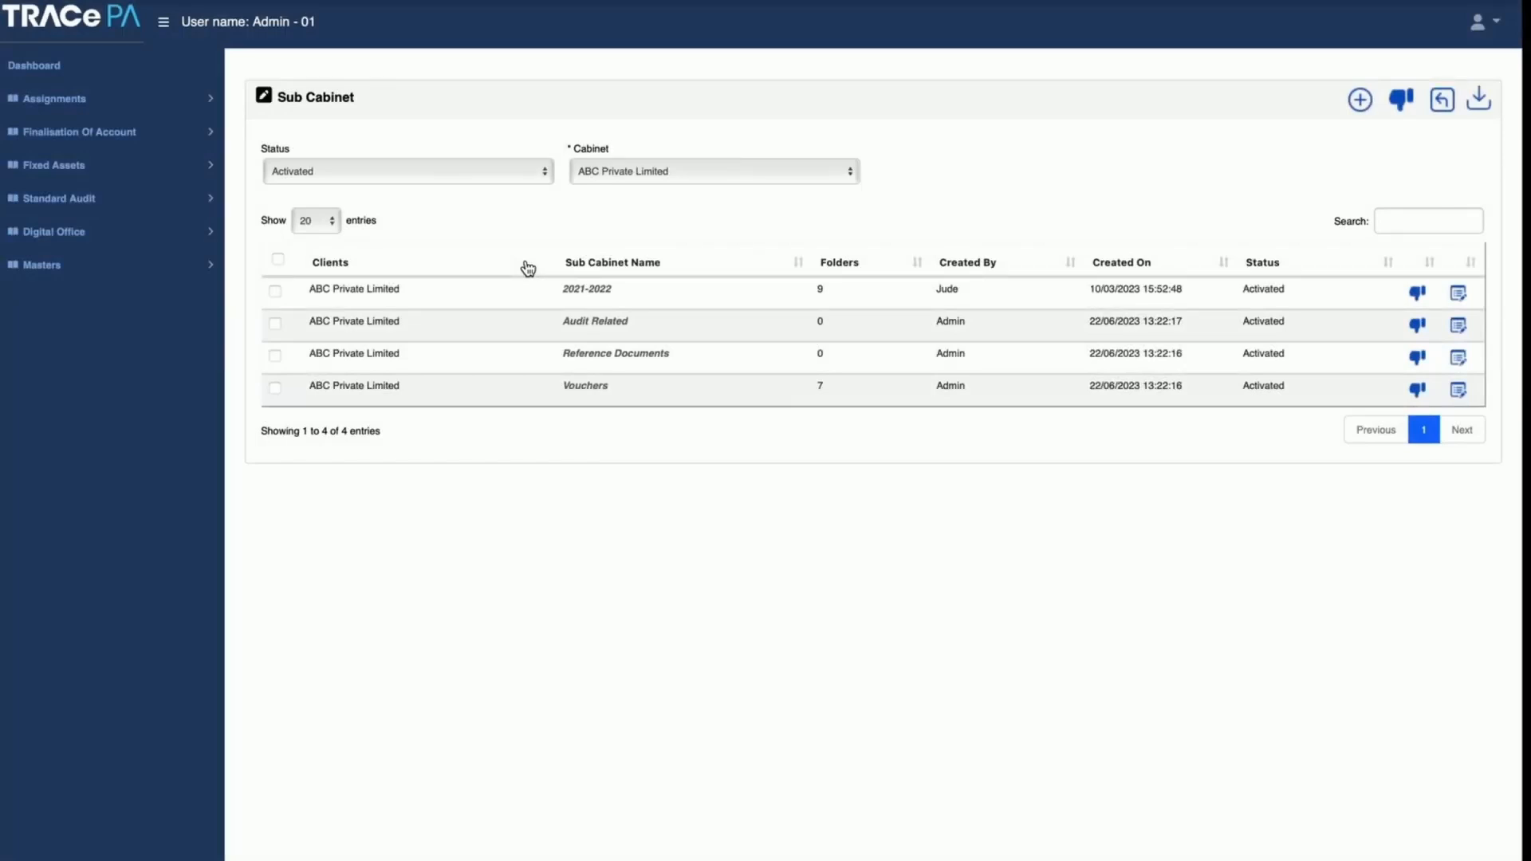
{"action": "left_click", "coordinate": [606, 295]}
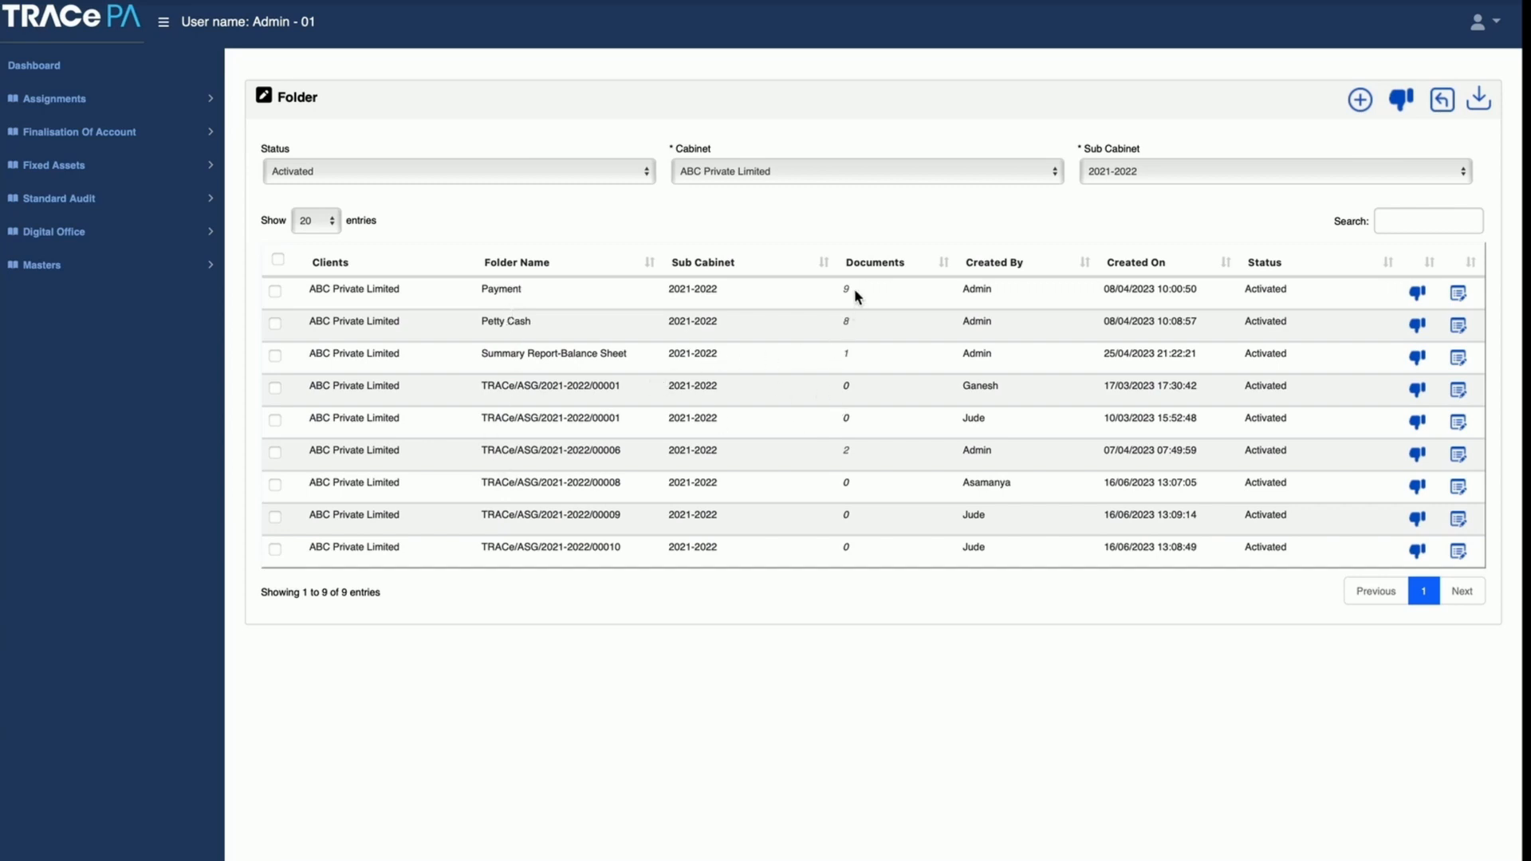
Step: View the document in the Summary Report-Balance Sheet folder and return to the search page without reloading the results
{"action": "left_click", "coordinate": [847, 357]}
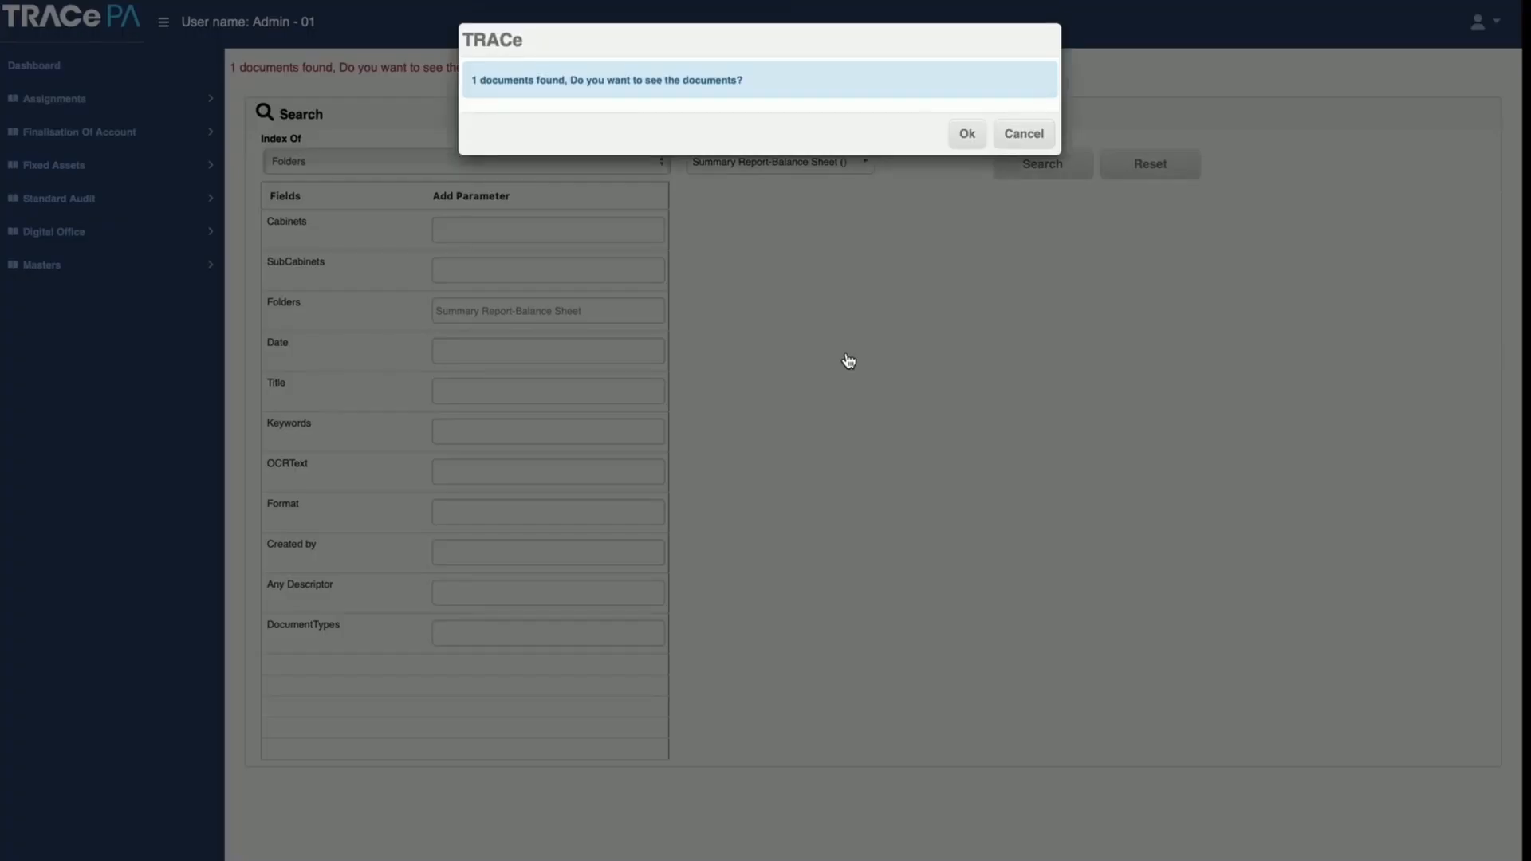
{"action": "left_click", "coordinate": [967, 134]}
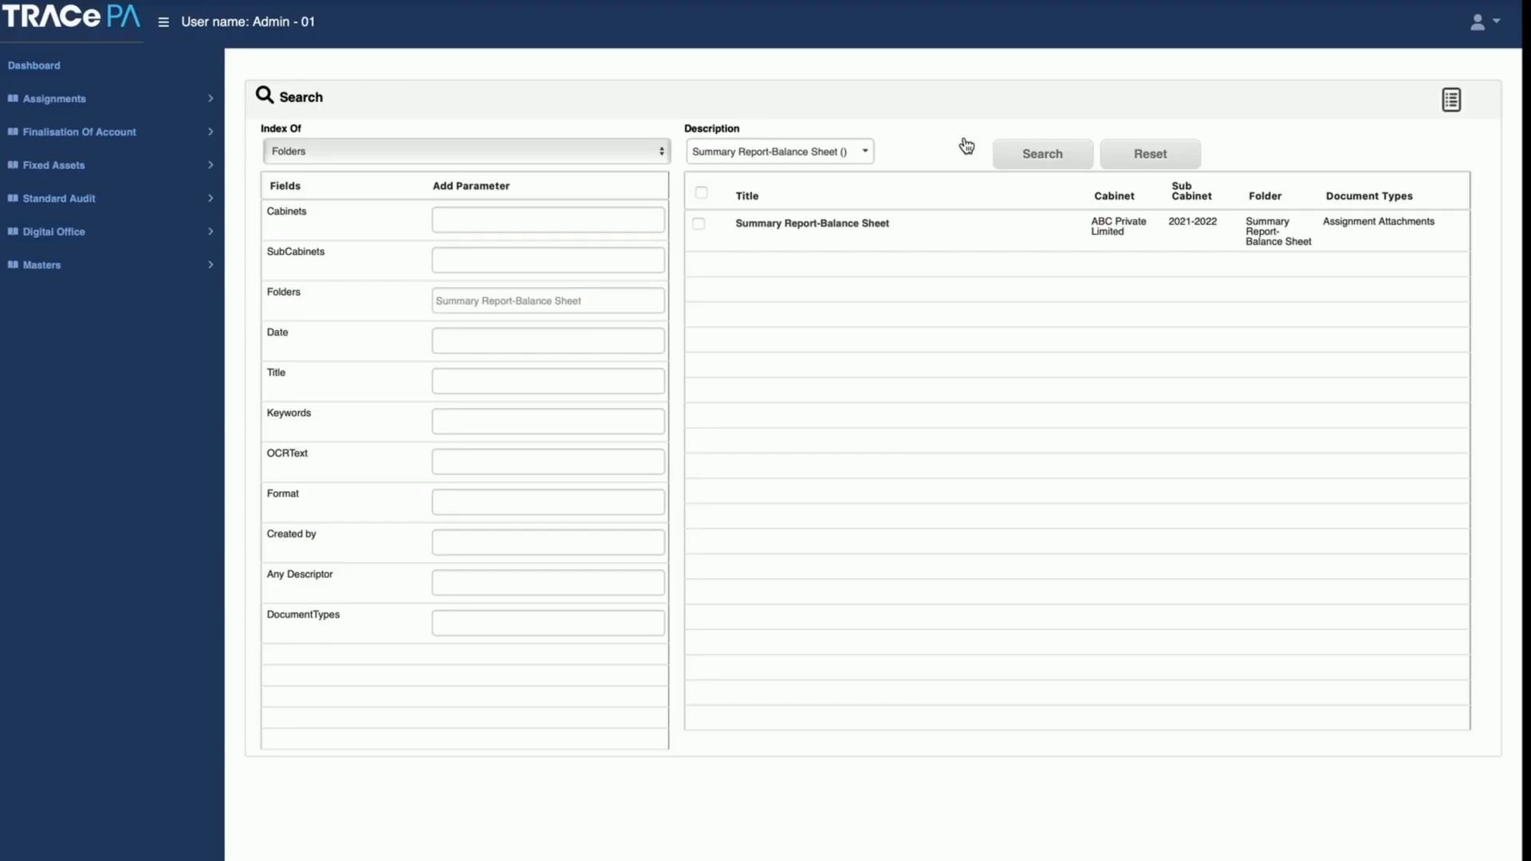
{"action": "left_click", "coordinate": [834, 232]}
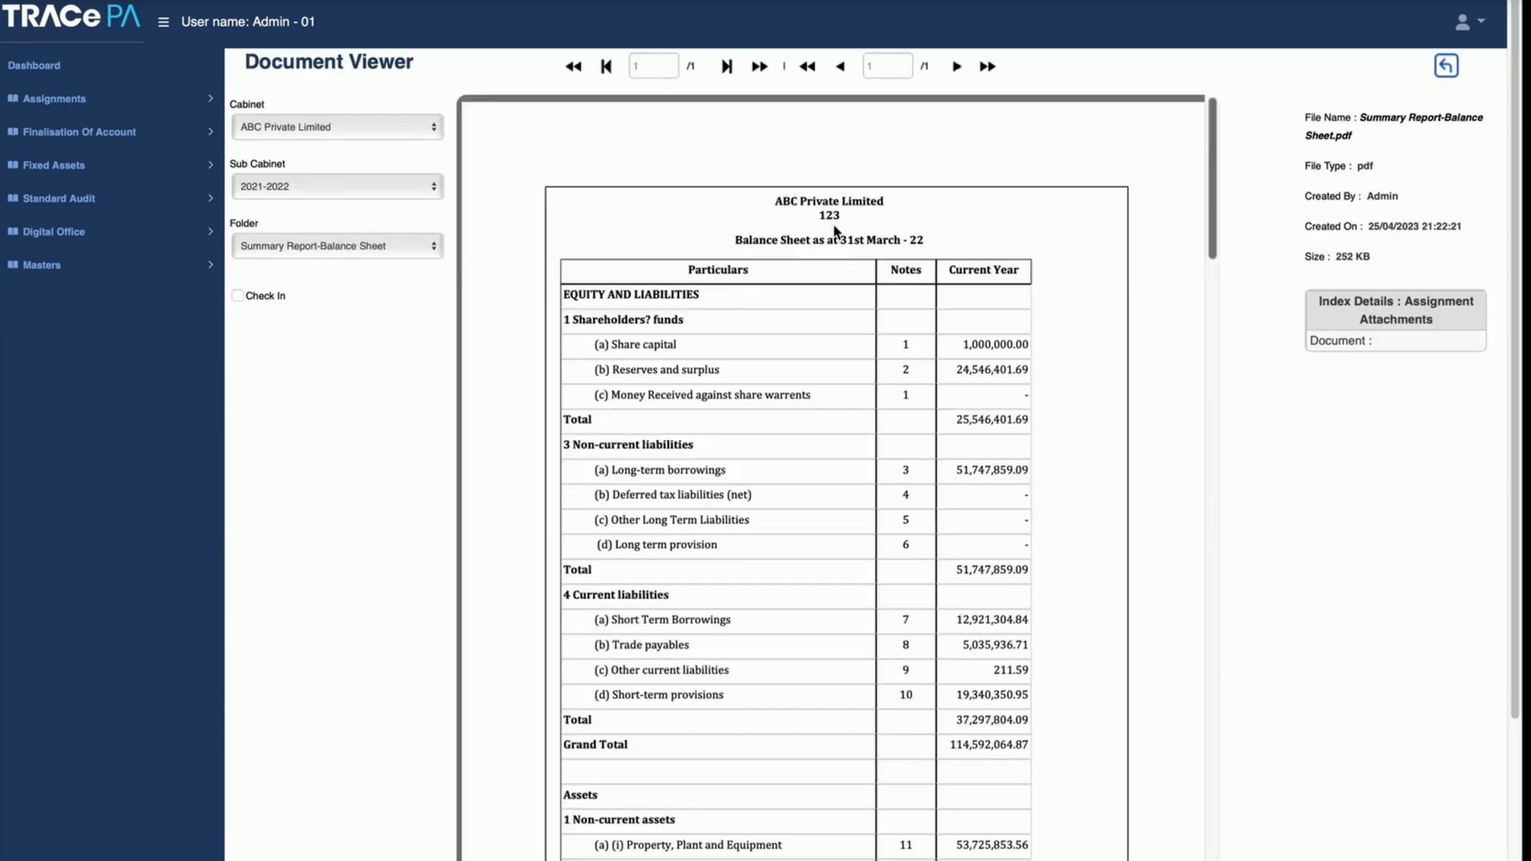
{"action": "left_click", "coordinate": [1446, 68]}
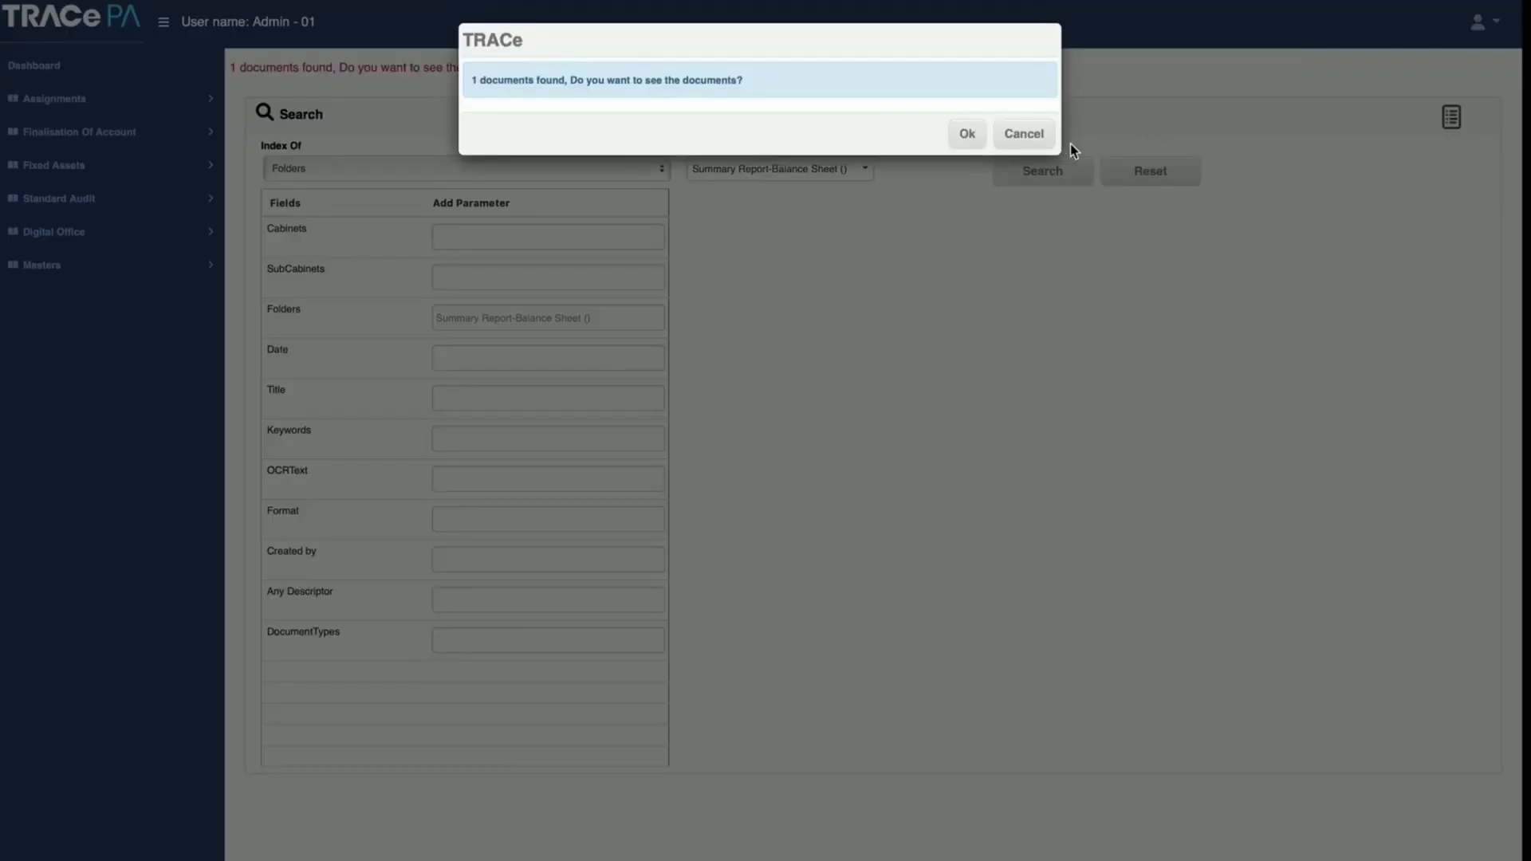
{"action": "left_click", "coordinate": [1014, 137]}
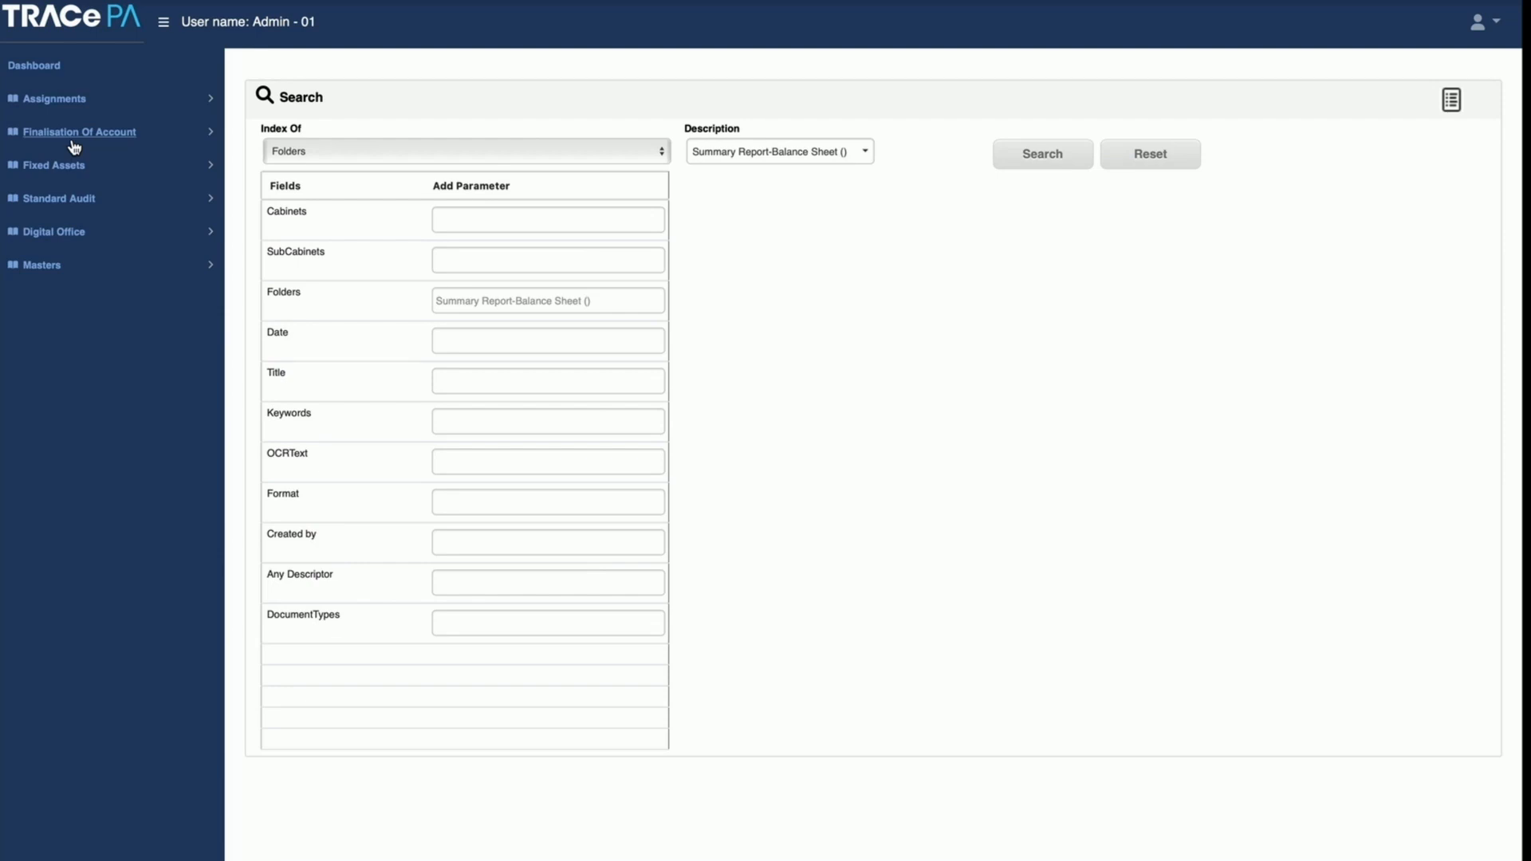
{"action": "left_click", "coordinate": [48, 239]}
{"action": "left_click", "coordinate": [53, 268]}
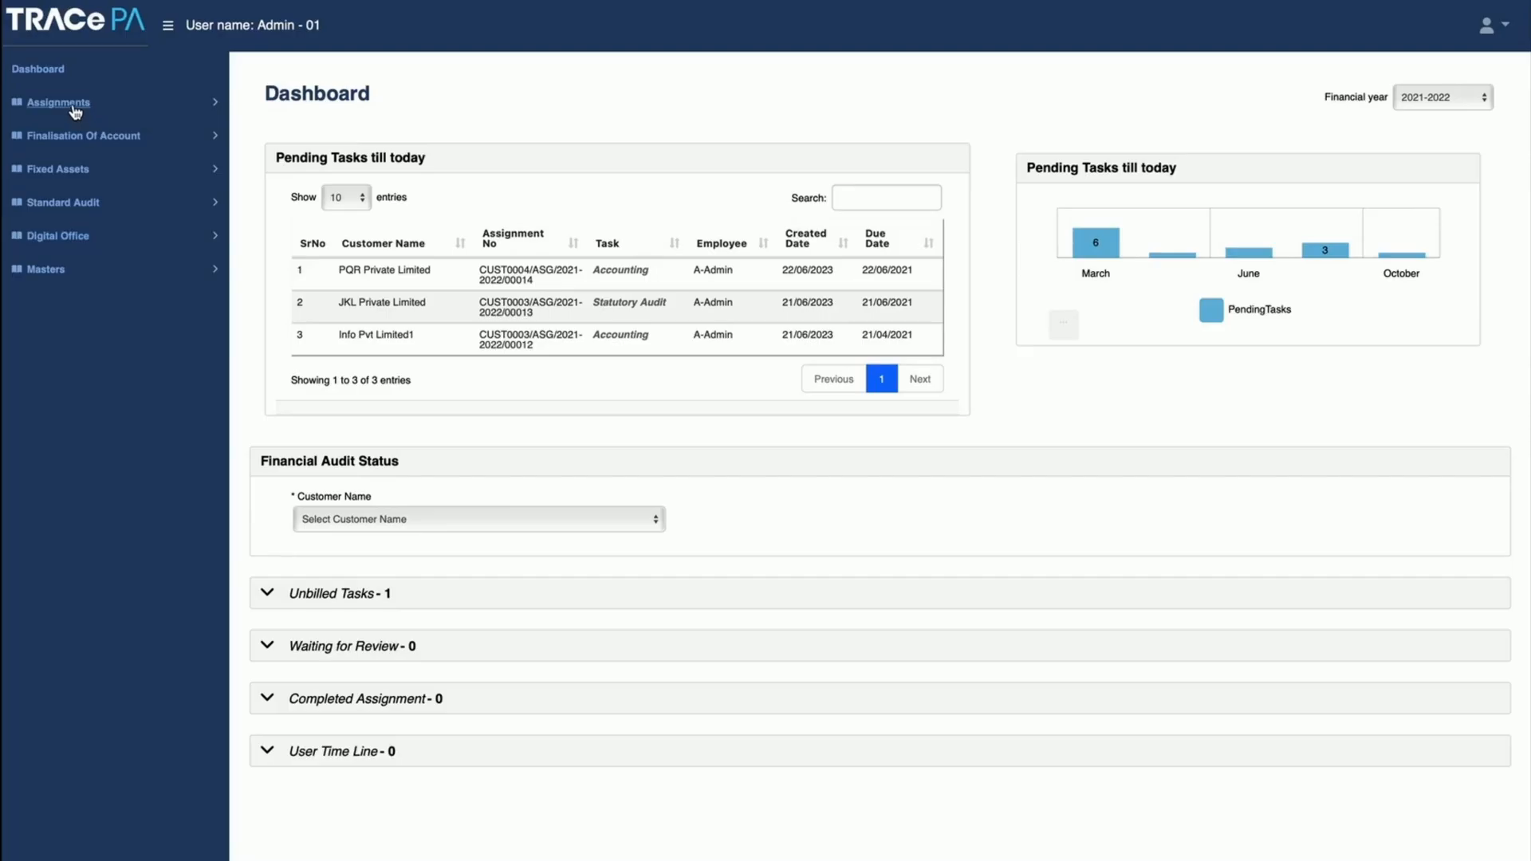
Step: Open the Assignments Dashboard and examine the type, customer, partner, assignment/task and work status filter options
{"action": "left_click", "coordinate": [75, 110]}
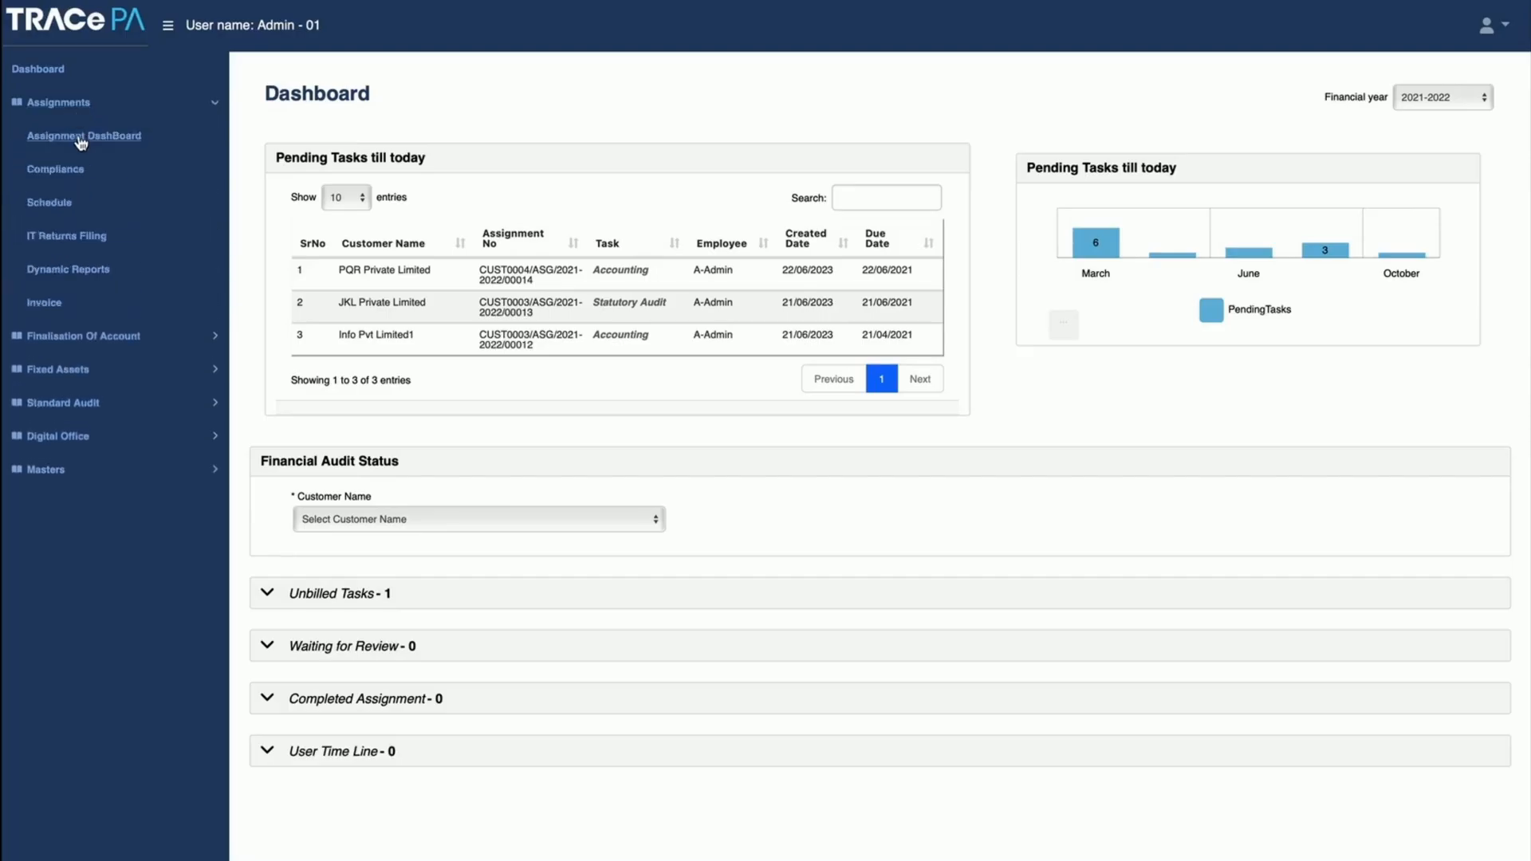
{"action": "left_click", "coordinate": [80, 137]}
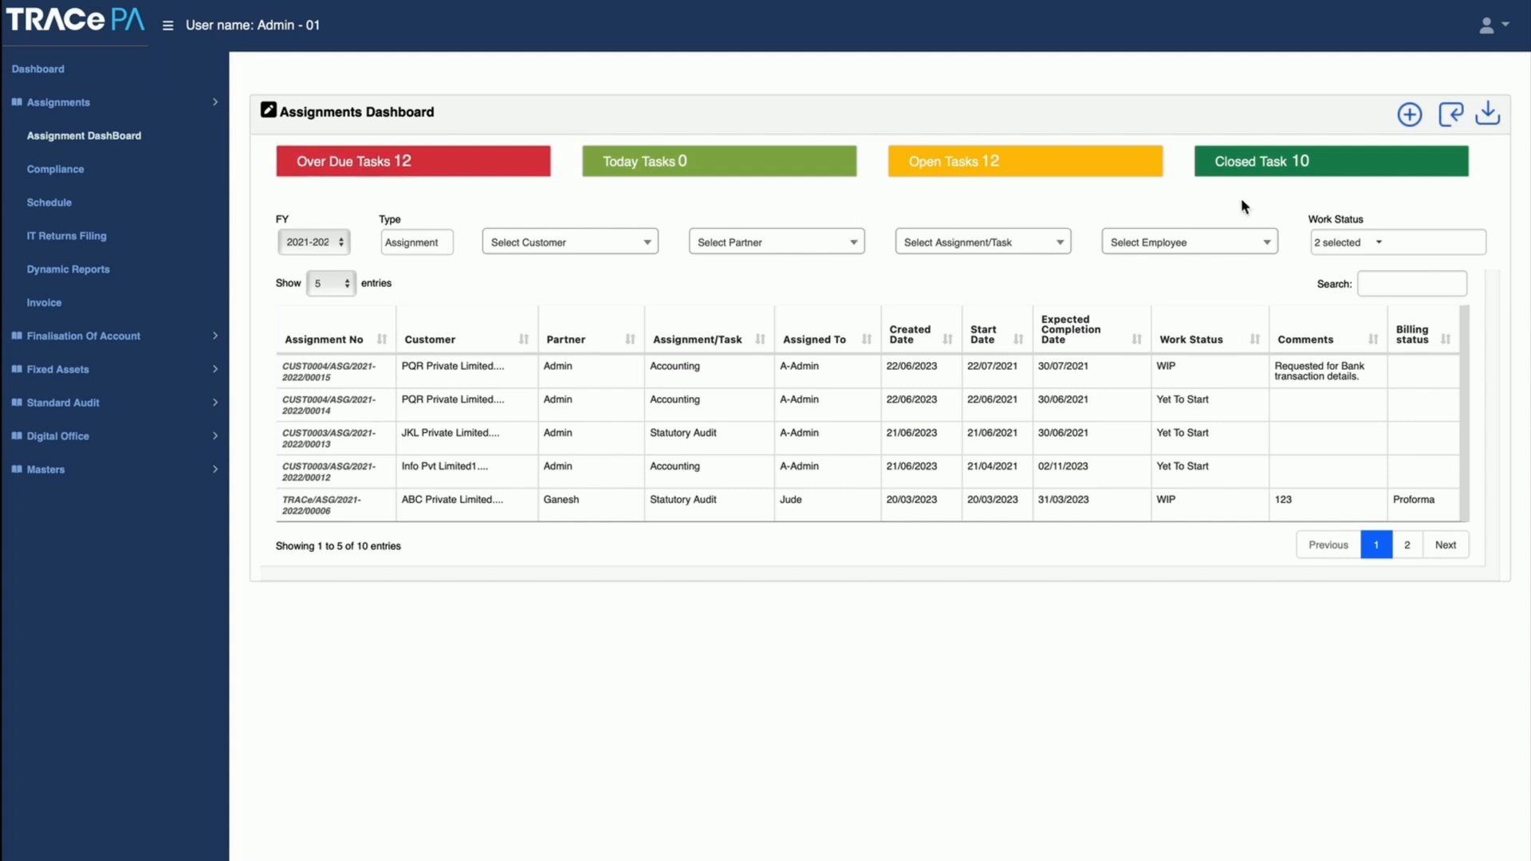
{"action": "left_click", "coordinate": [423, 250]}
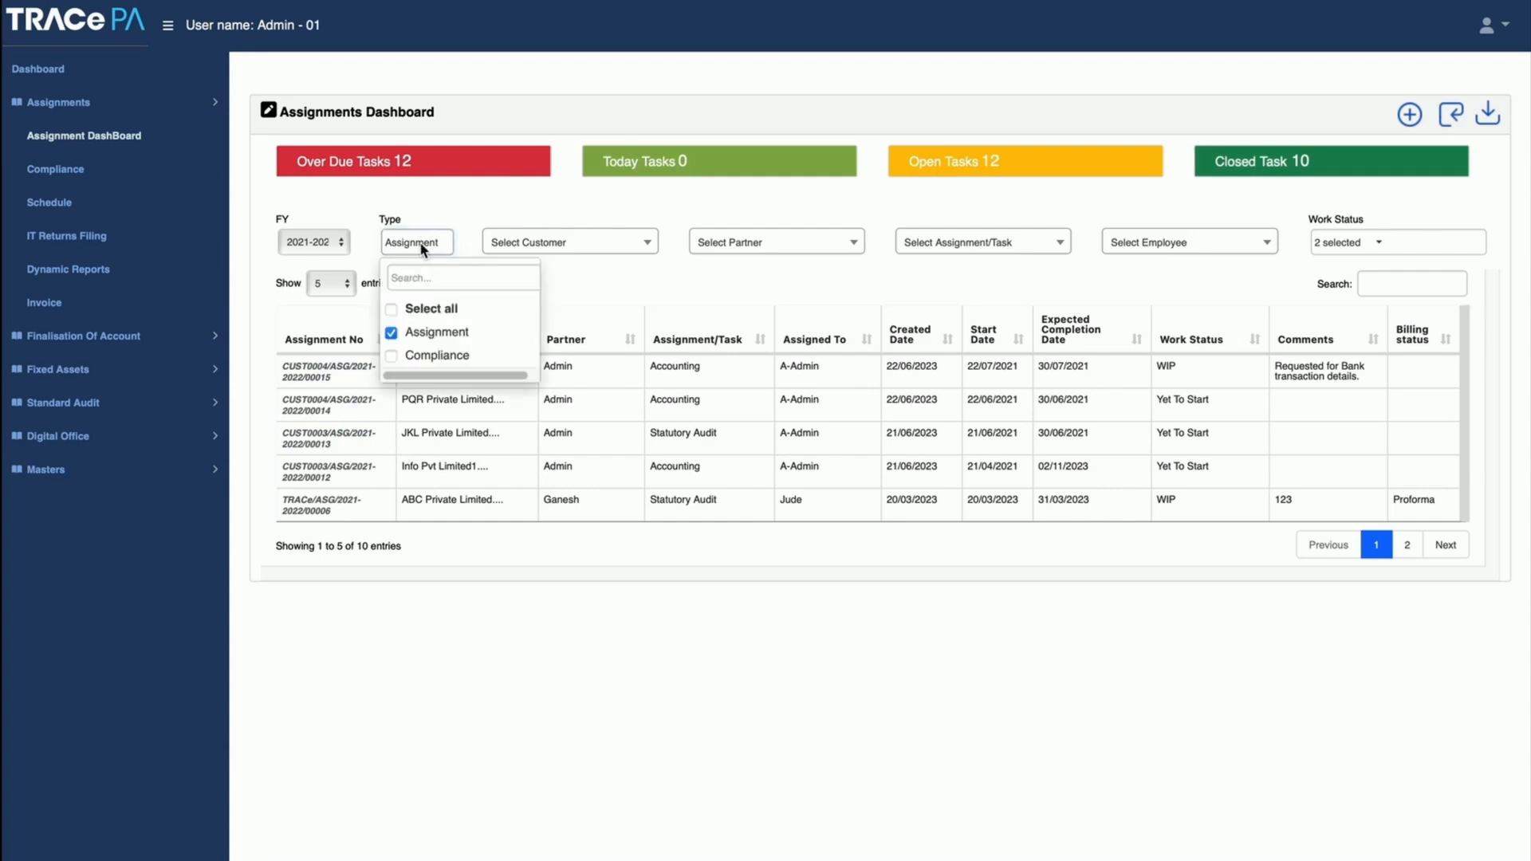
{"action": "left_click", "coordinate": [424, 250]}
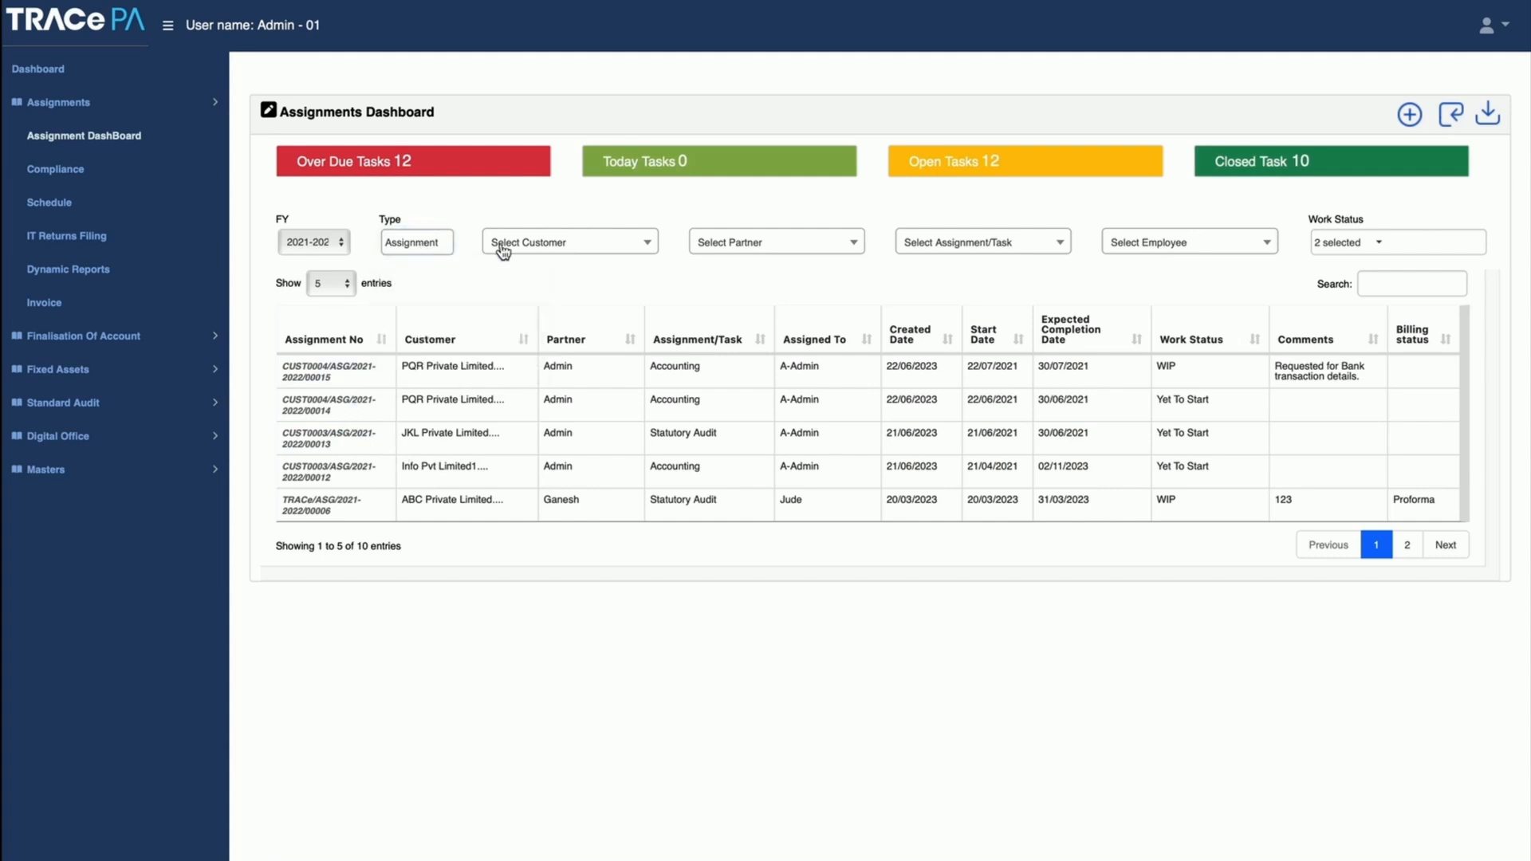
{"action": "left_click", "coordinate": [545, 246]}
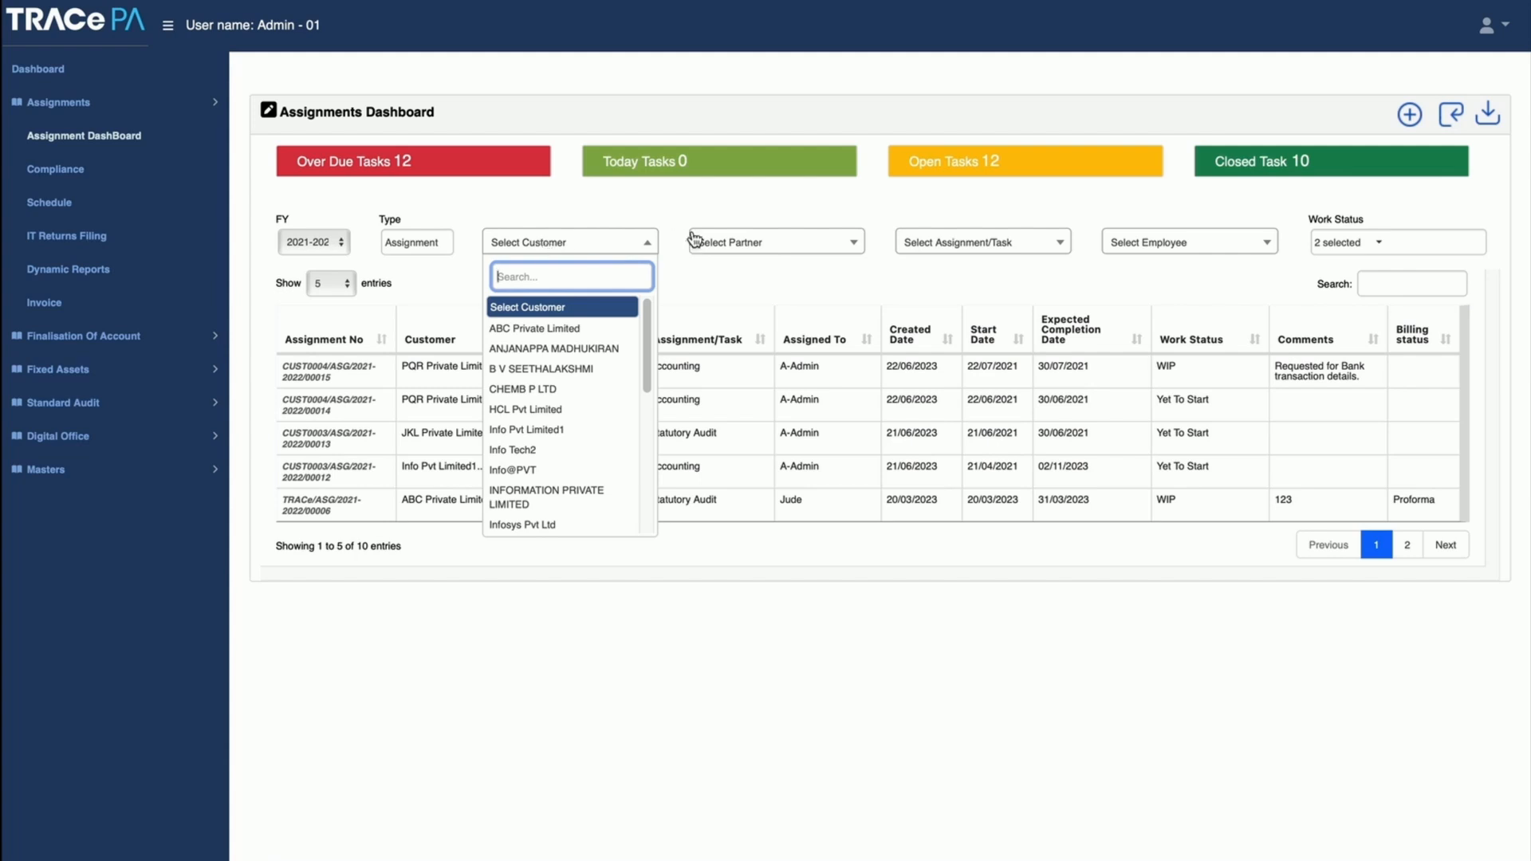
{"action": "left_click", "coordinate": [735, 248]}
{"action": "left_click", "coordinate": [970, 247]}
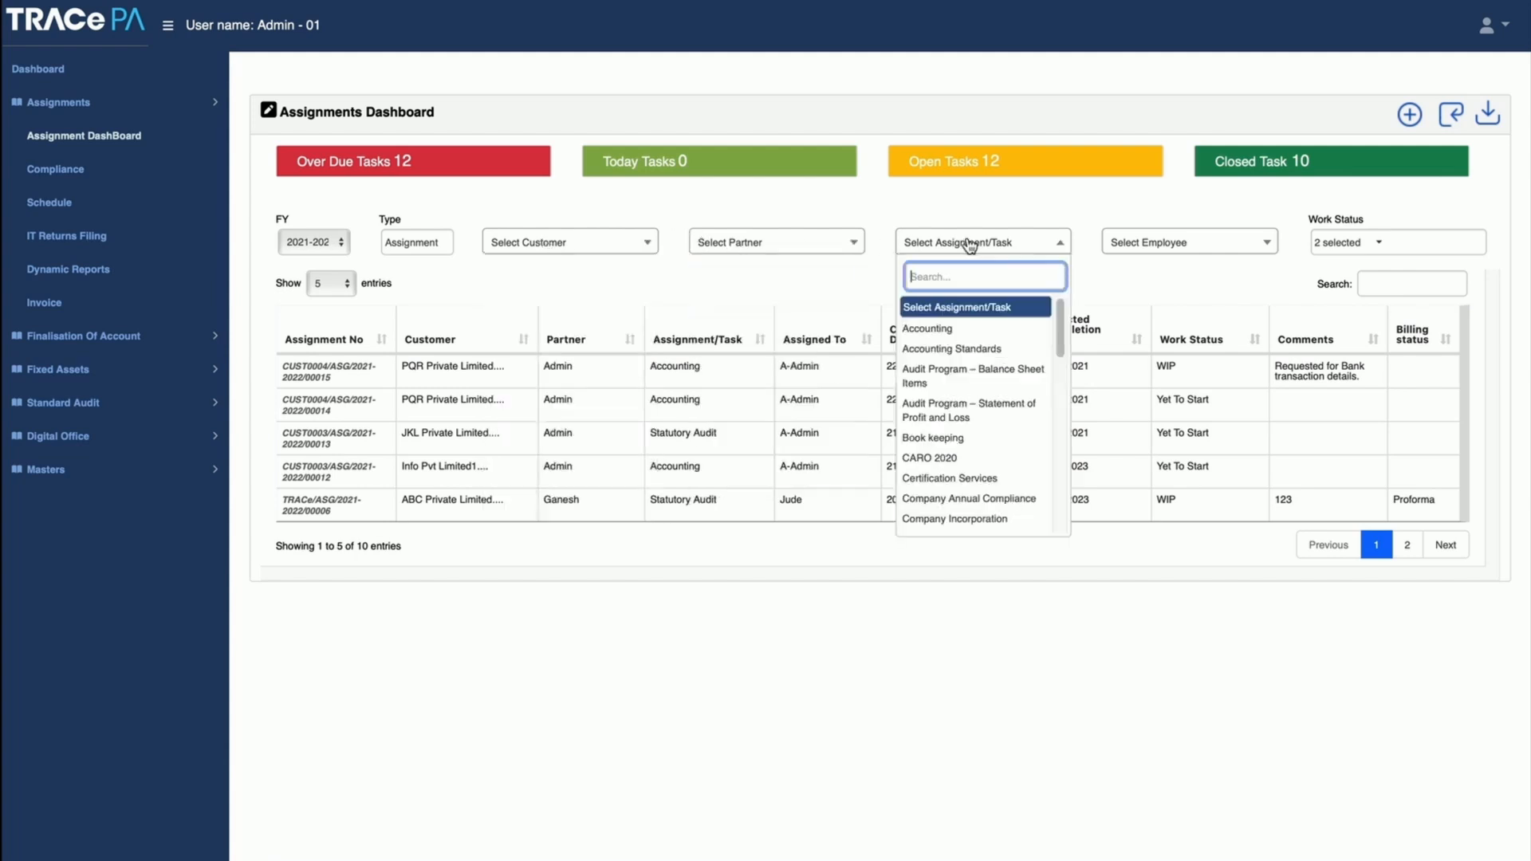
{"action": "left_click", "coordinate": [1360, 249]}
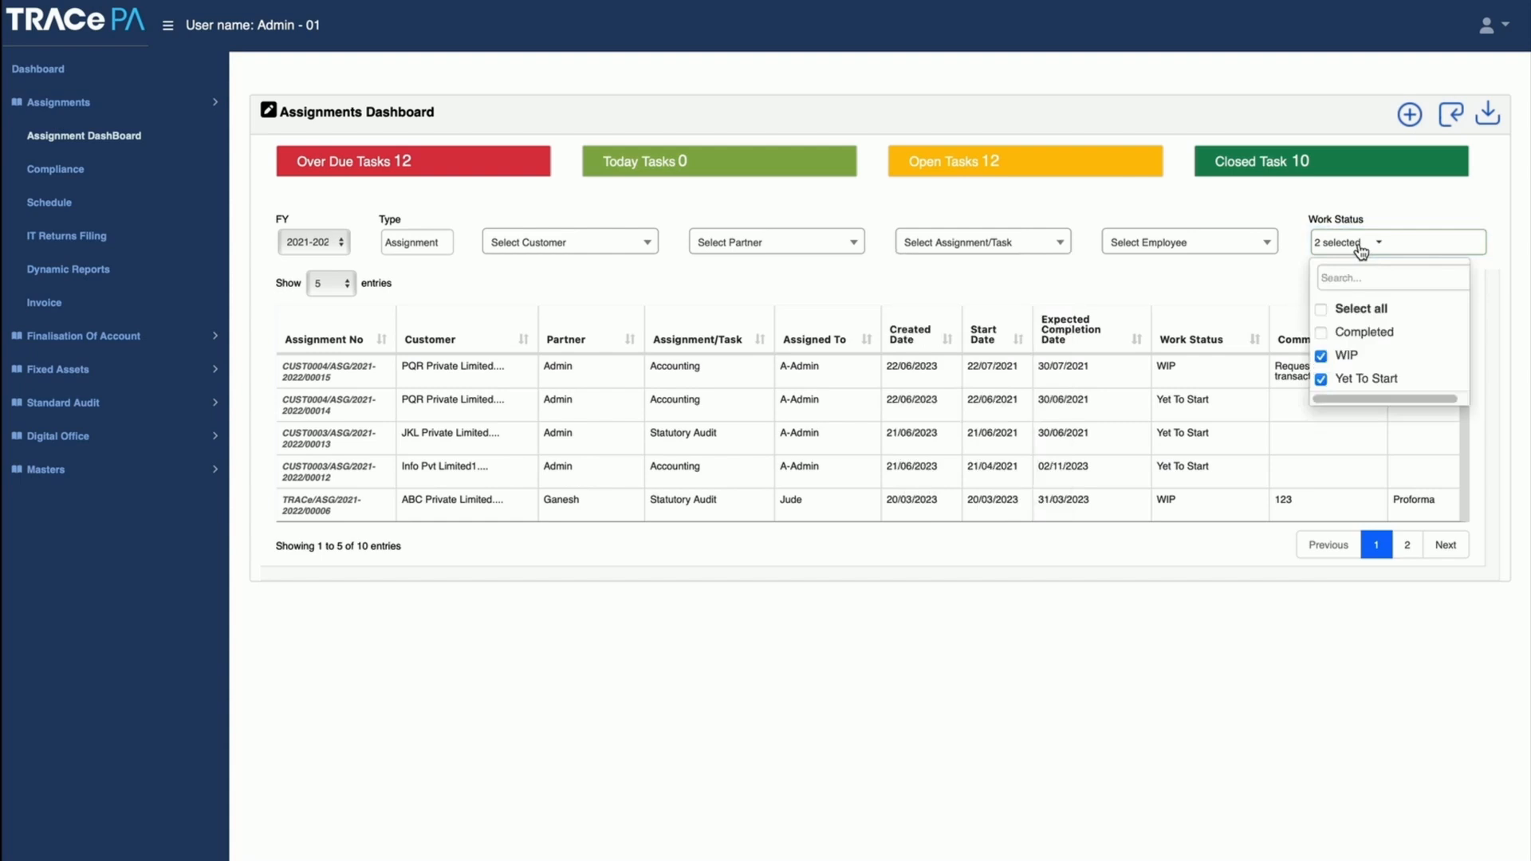
Step: Start scheduling an assignment for customer ABC Private Limited with Certification Services as the assignment/task
{"action": "left_click", "coordinate": [38, 205]}
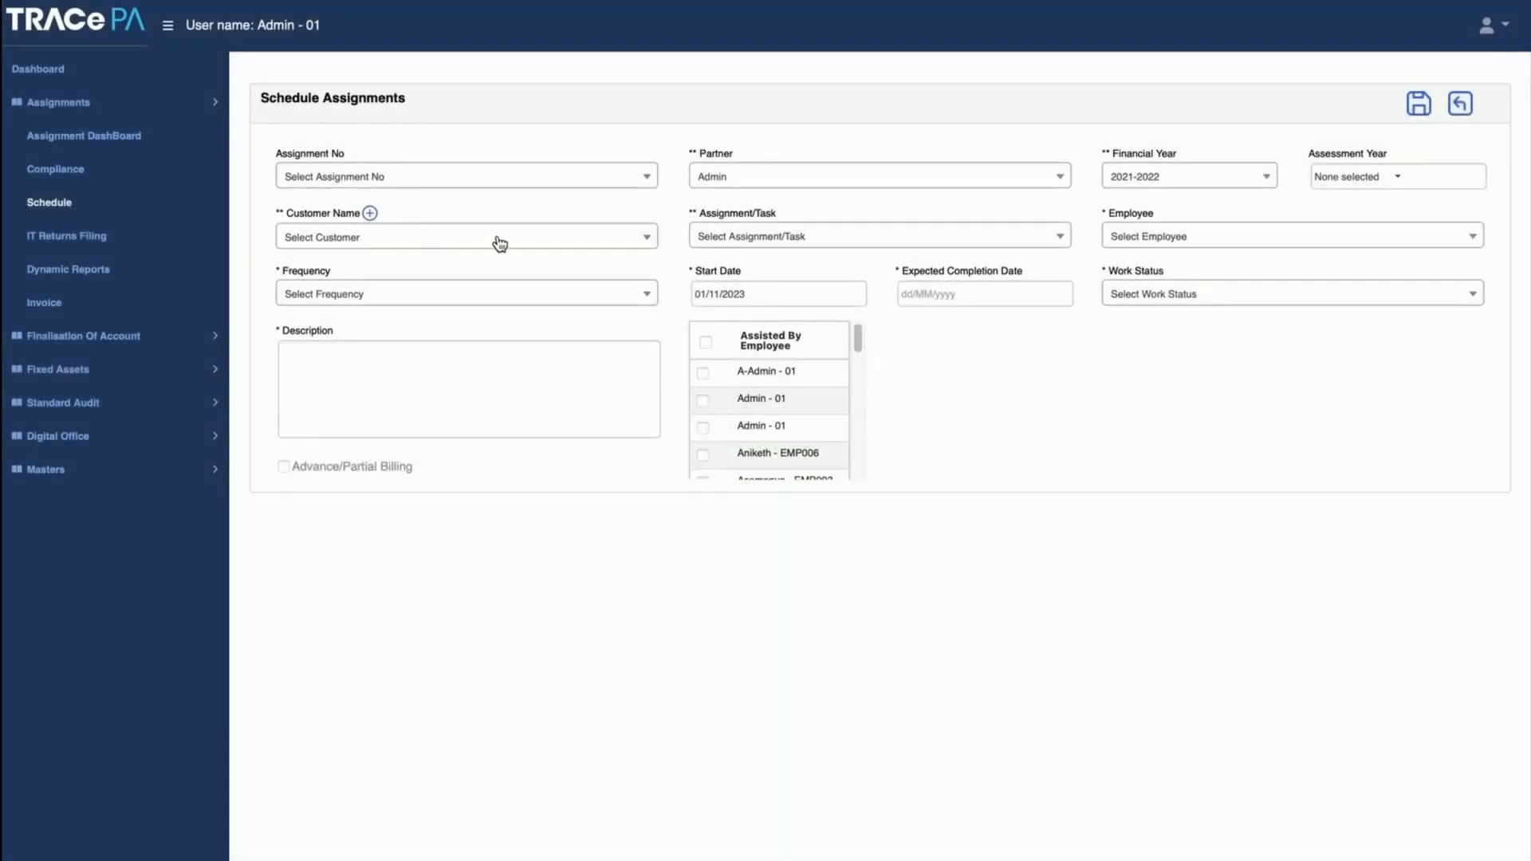
{"action": "left_click", "coordinate": [563, 241]}
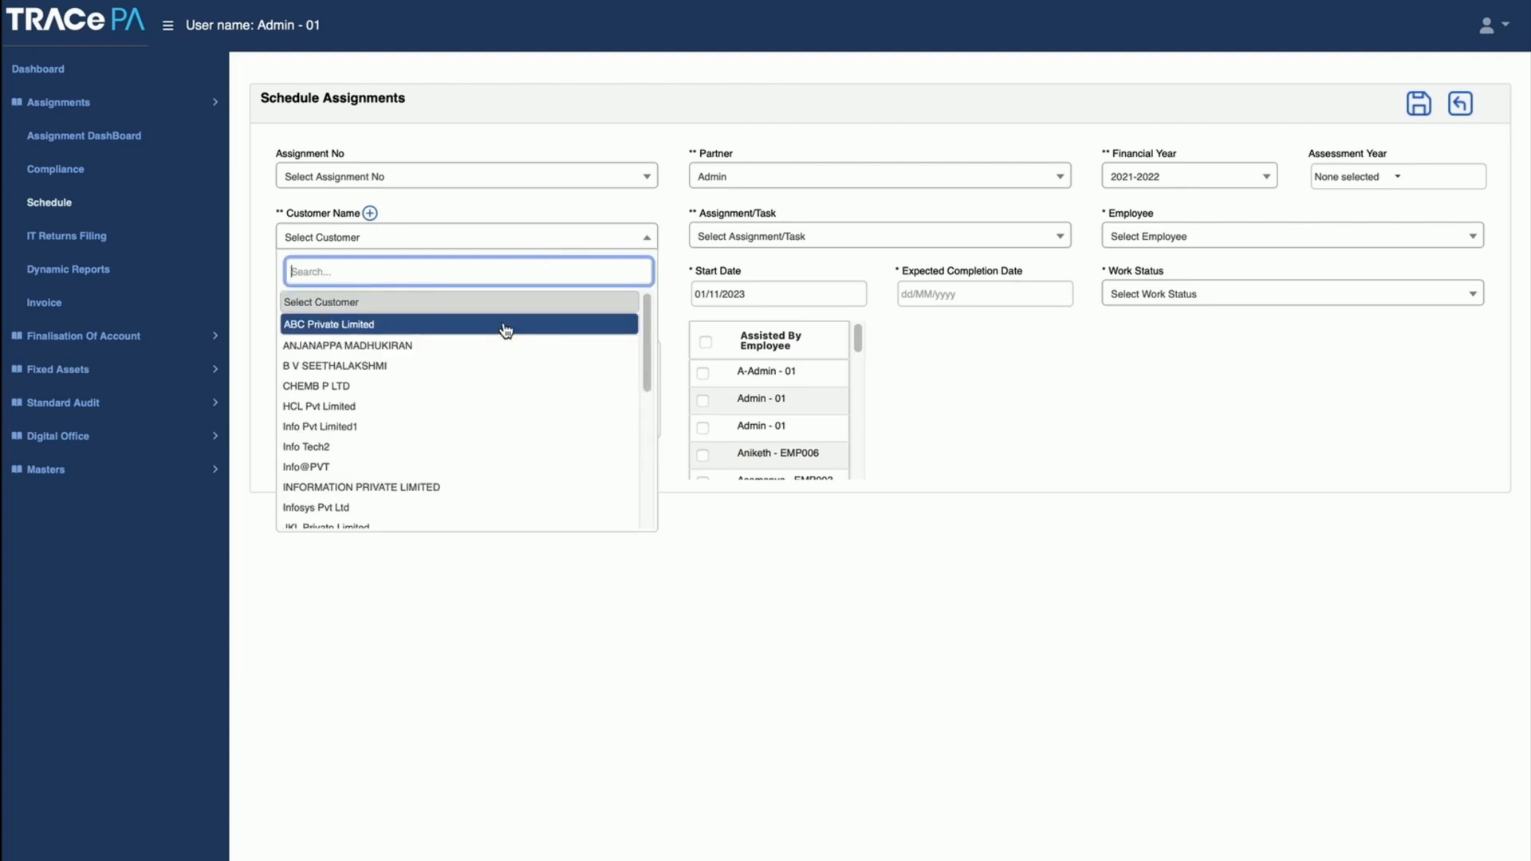
{"action": "left_click", "coordinate": [505, 330]}
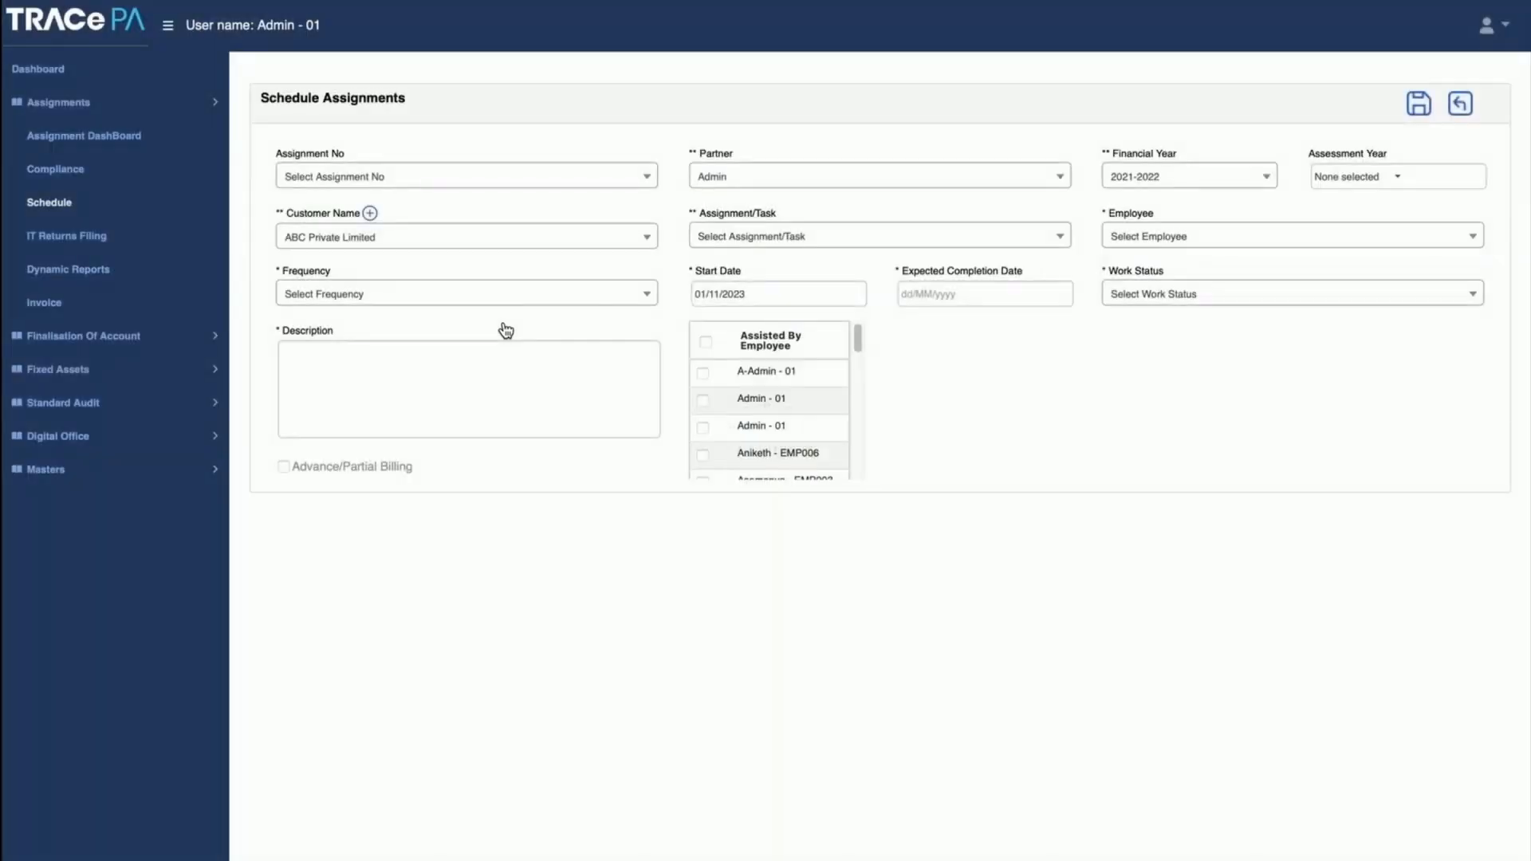
{"action": "left_click", "coordinate": [802, 241]}
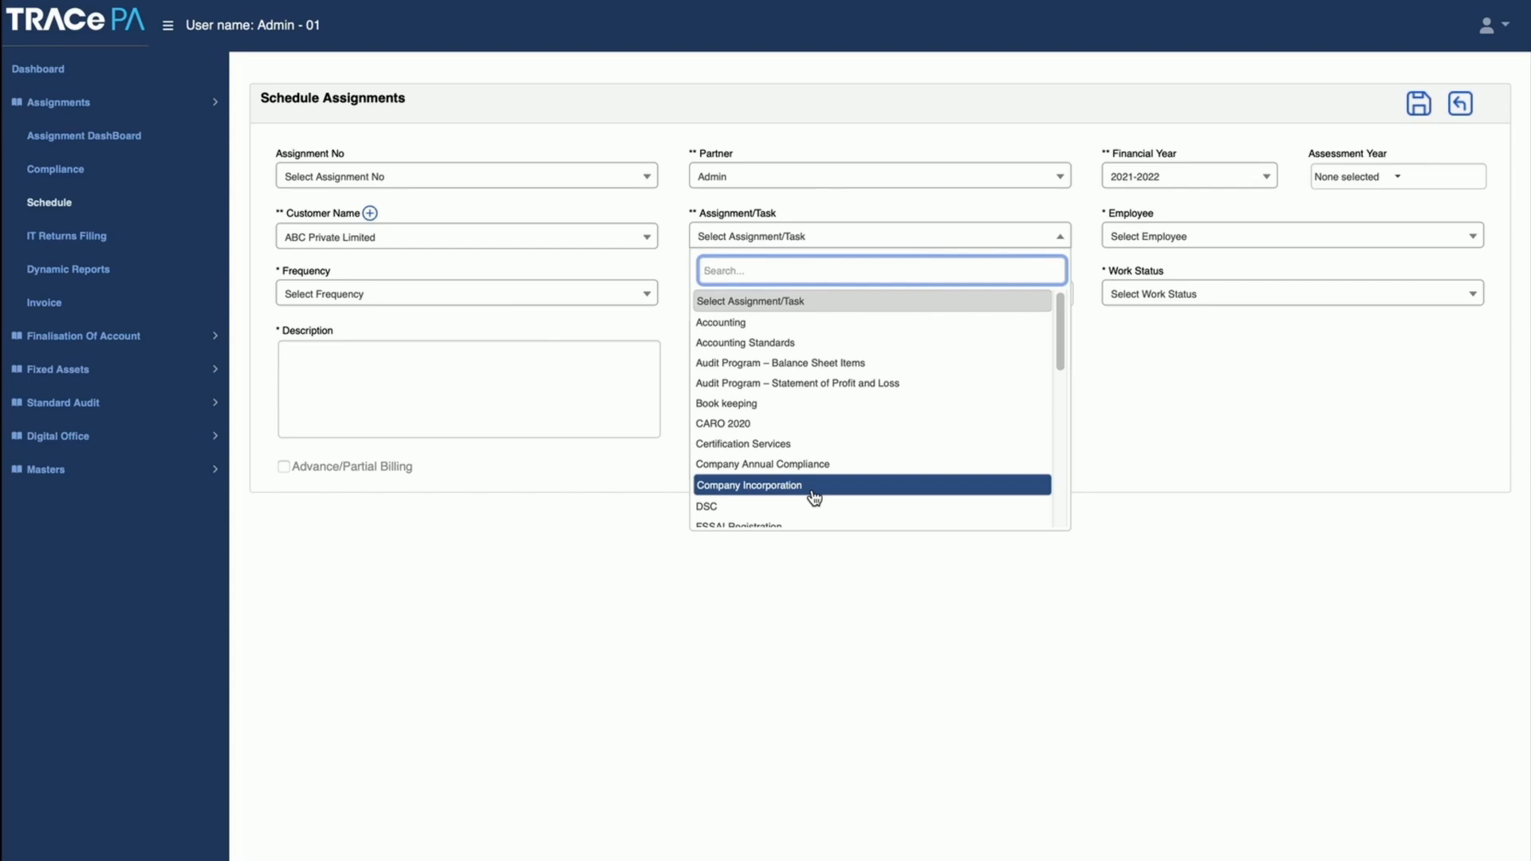
{"action": "left_click", "coordinate": [795, 444]}
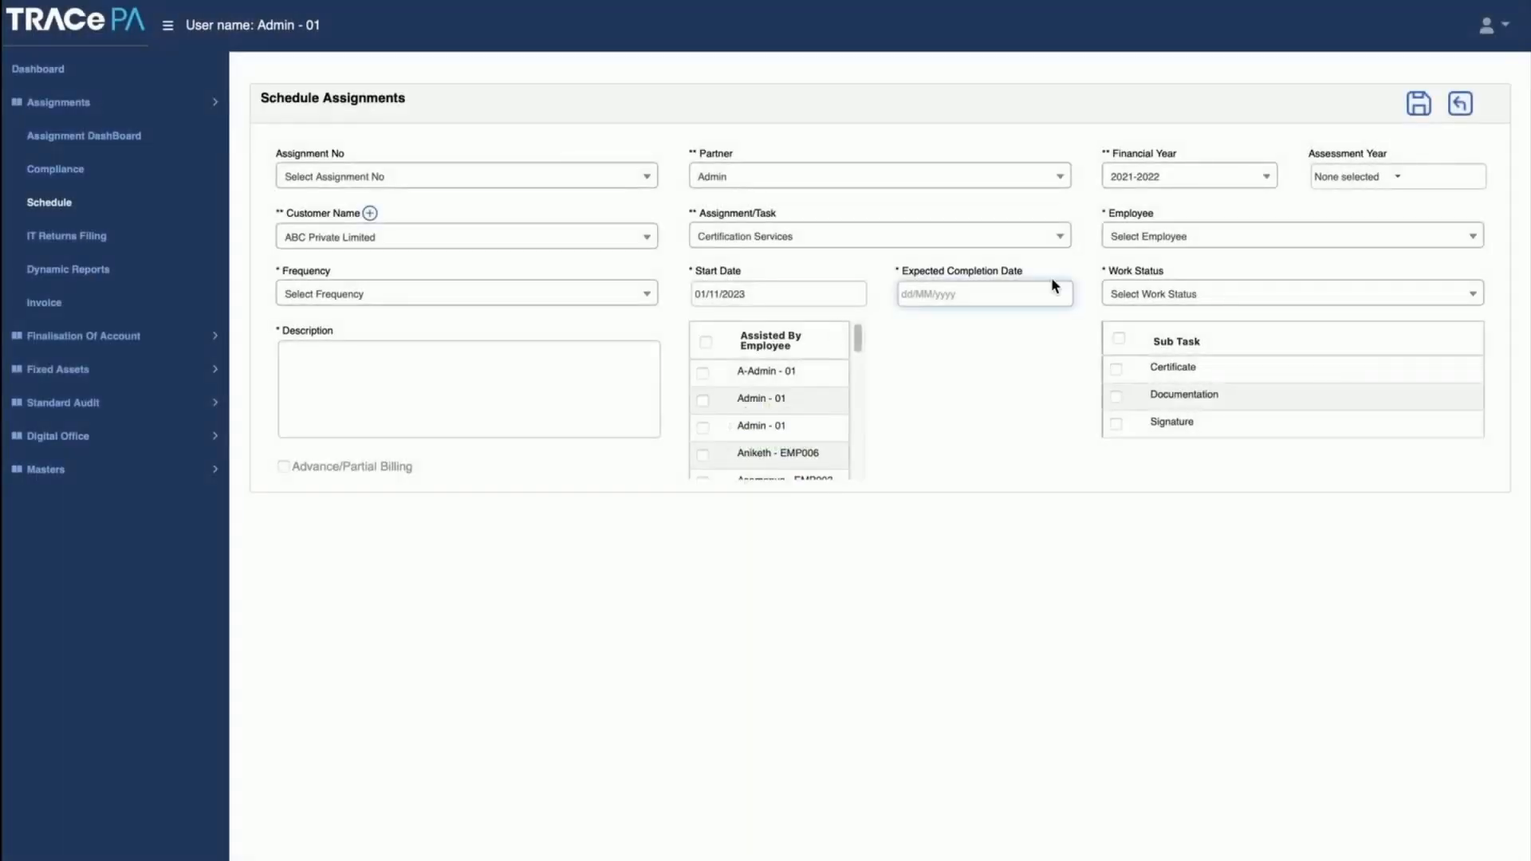
Step: Examine the employee, frequency and work status options available for the scheduled assignment
{"action": "left_click", "coordinate": [1170, 244]}
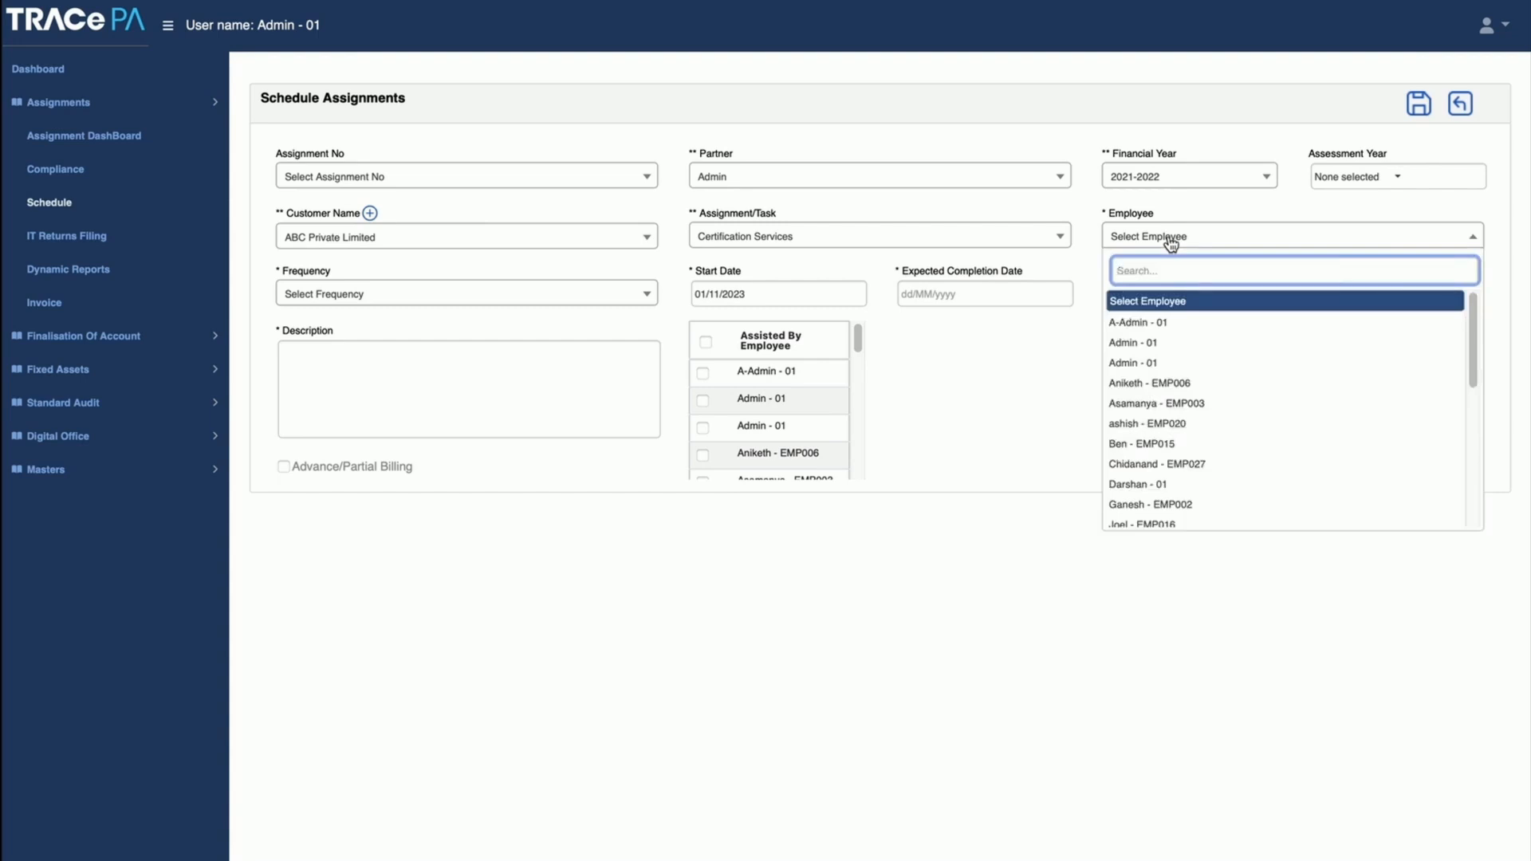
{"action": "left_click", "coordinate": [1170, 243]}
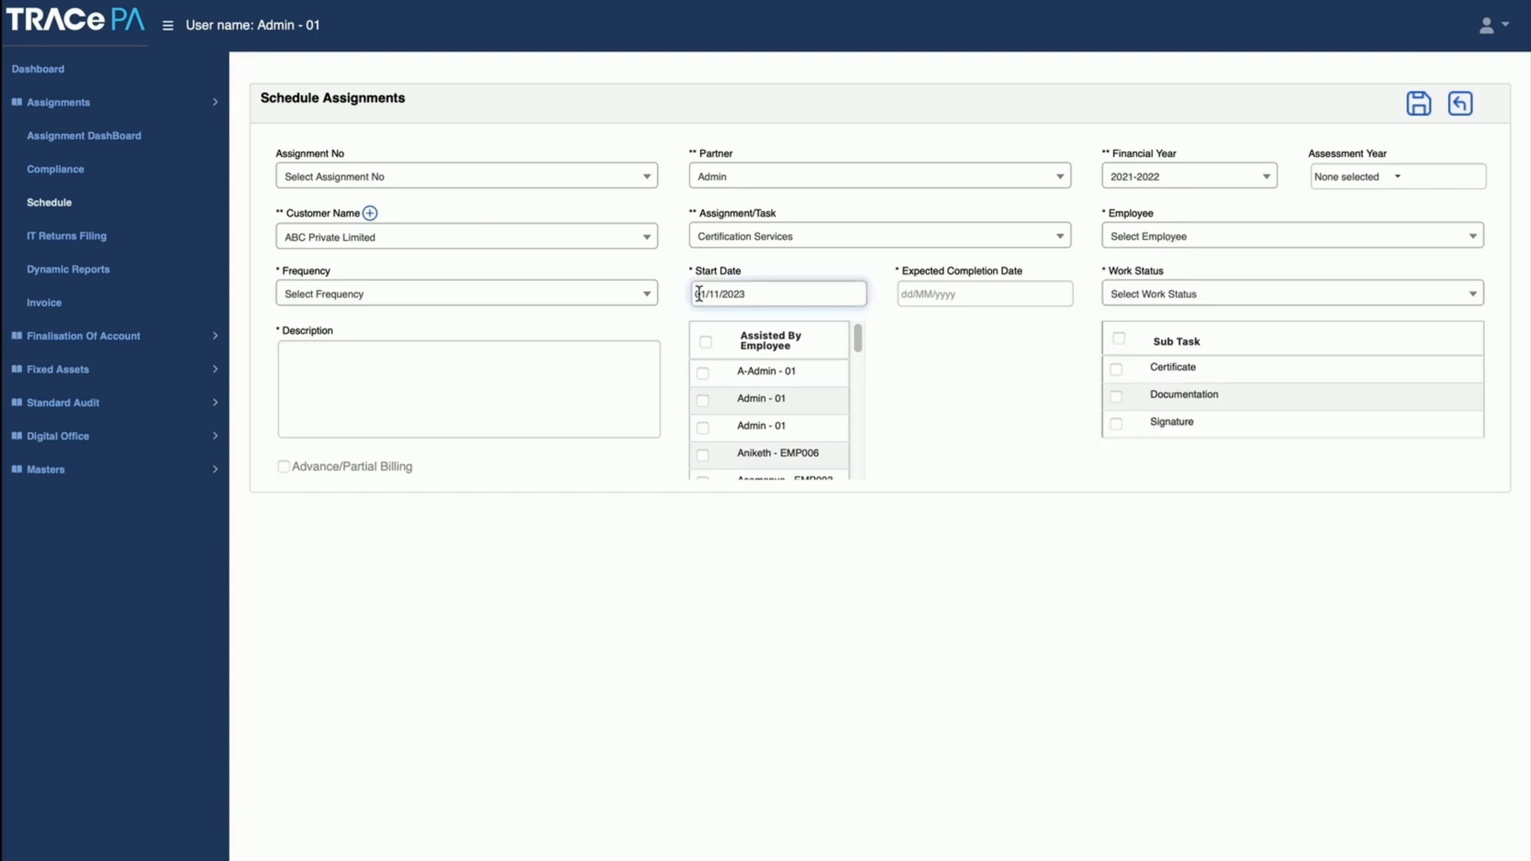
{"action": "left_click", "coordinate": [646, 303]}
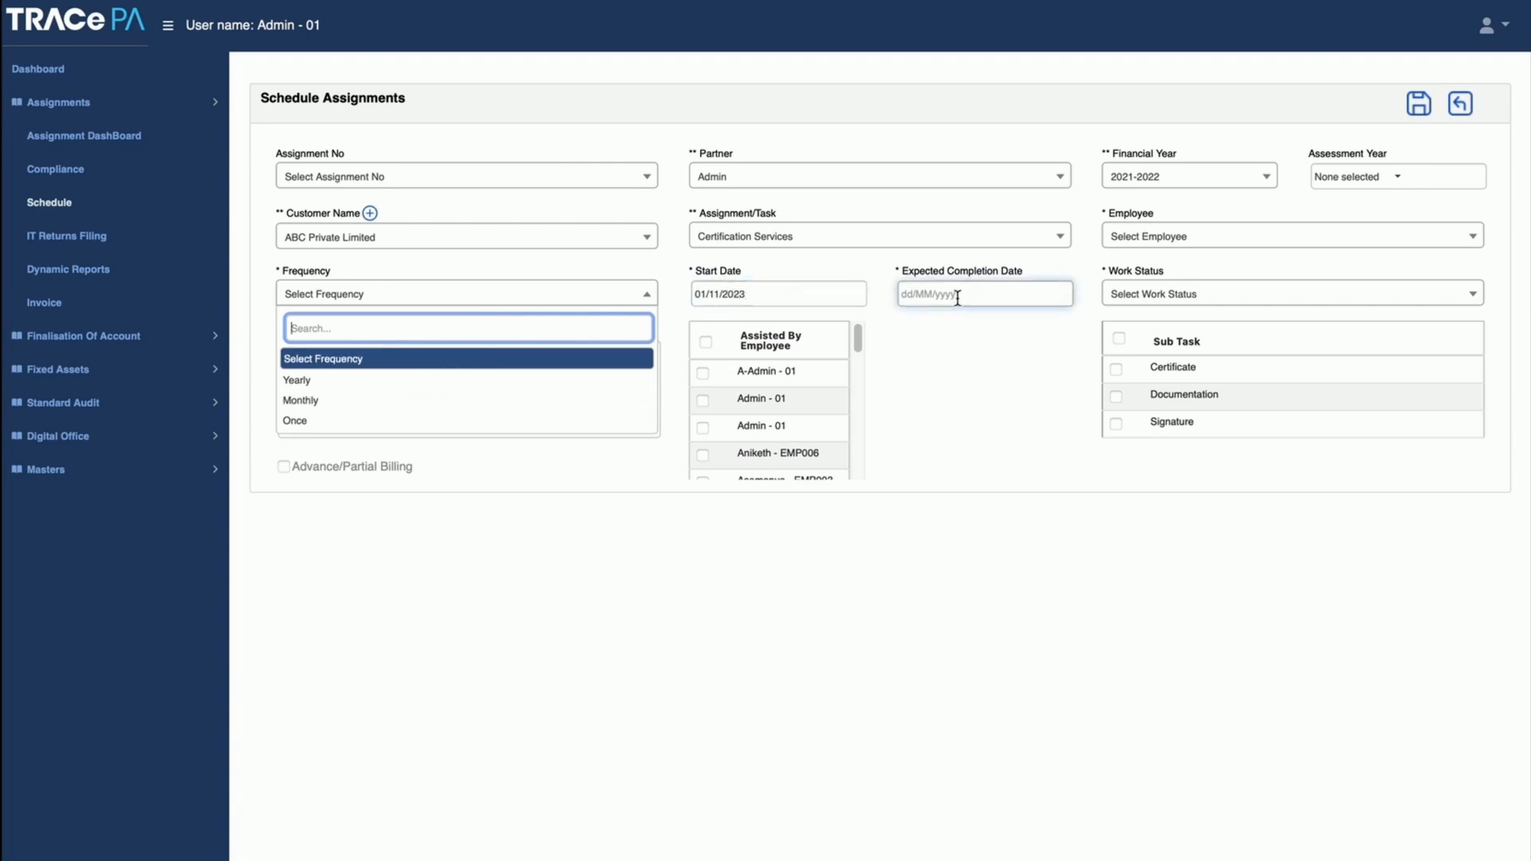
{"action": "left_click", "coordinate": [1151, 297]}
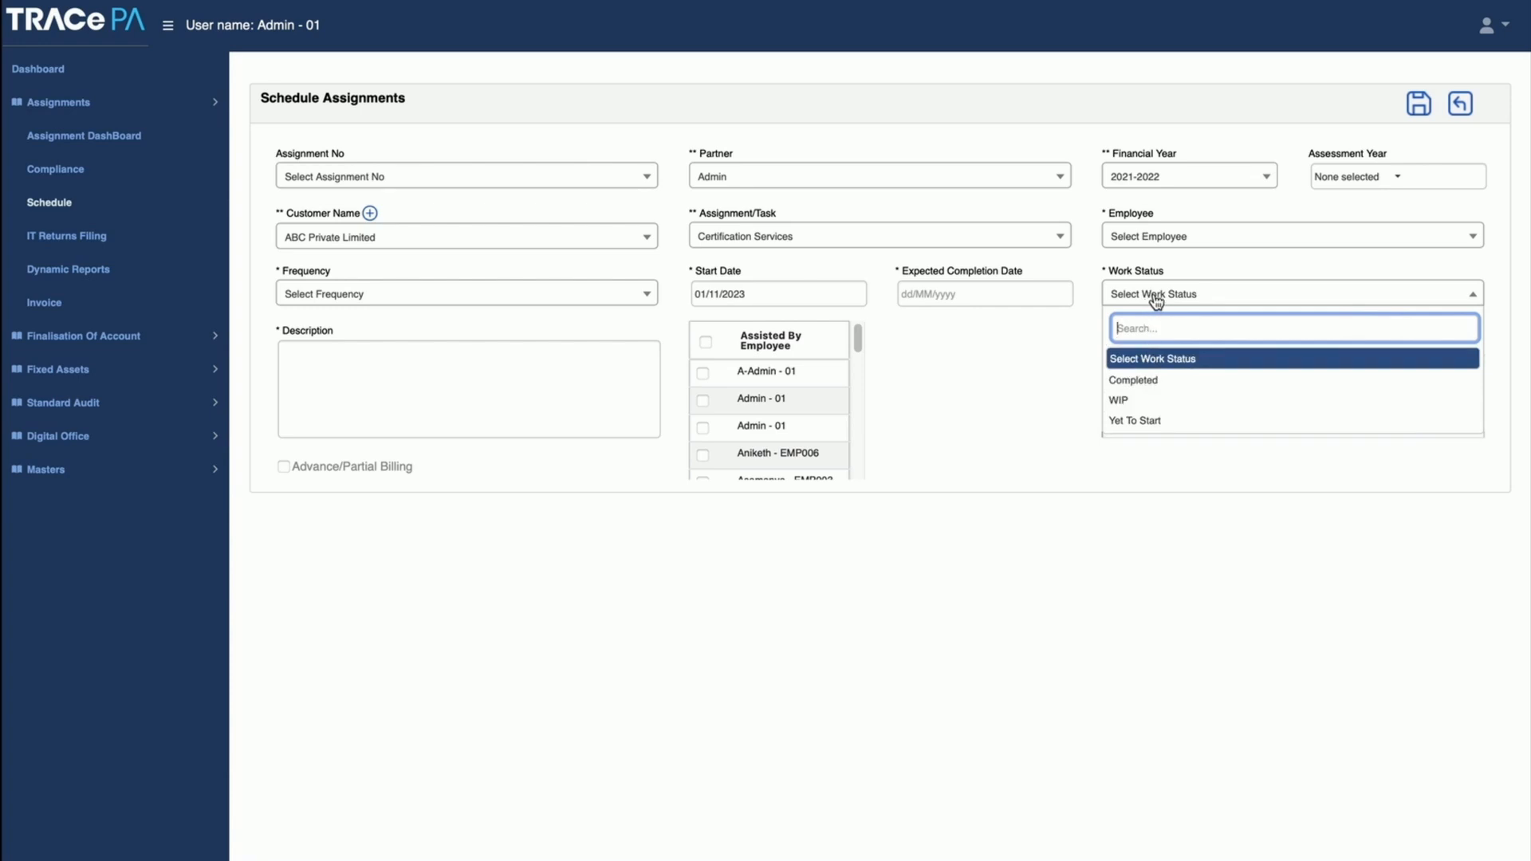
{"action": "left_click", "coordinate": [1154, 298]}
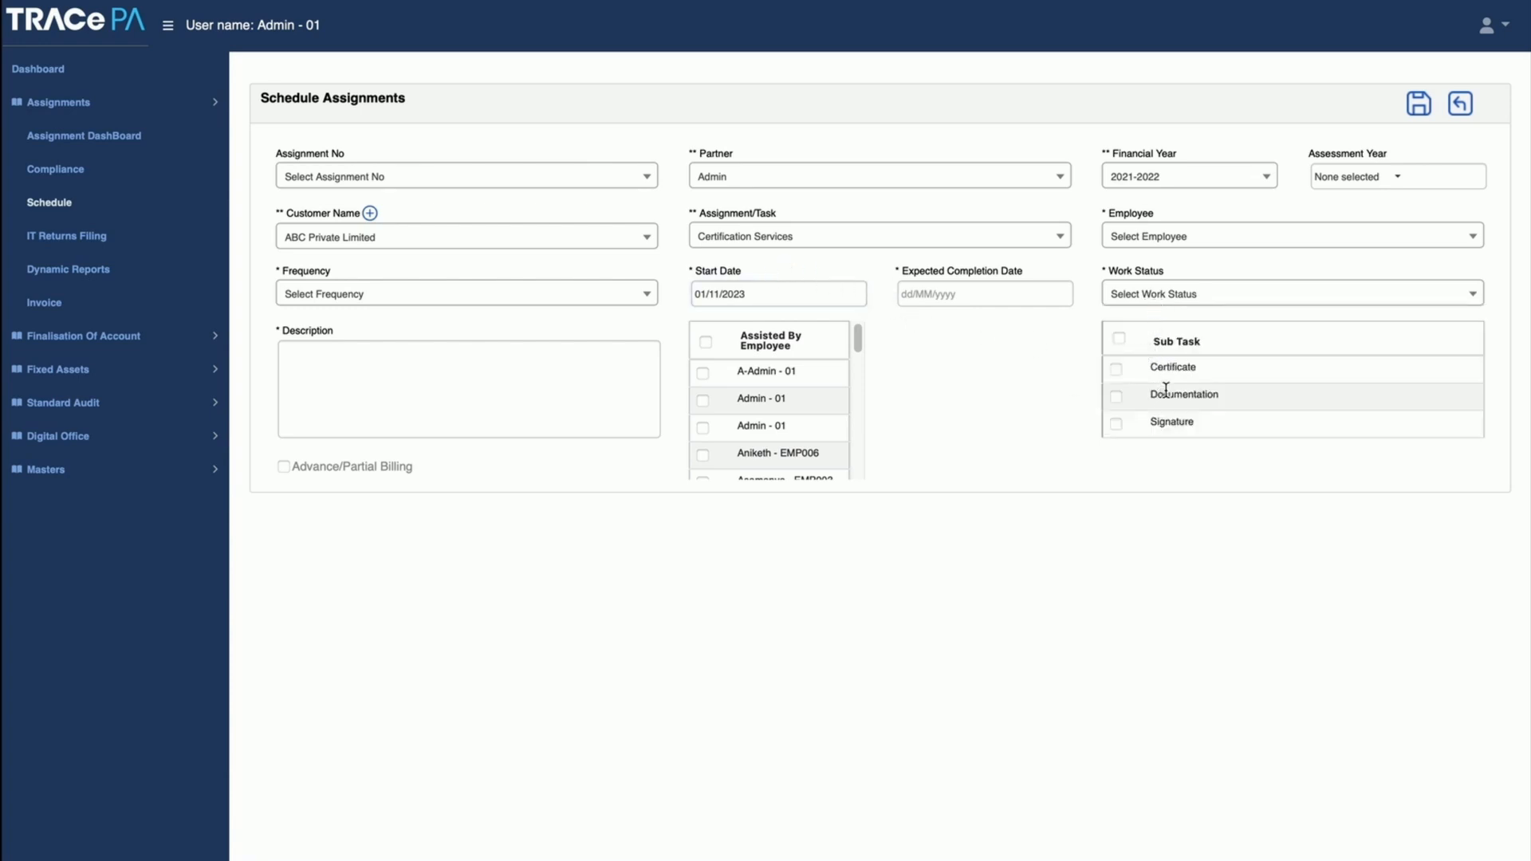
Step: Select all sub tasks of the Certification Services assignment and choose the responsible employee
{"action": "left_click", "coordinate": [1120, 340]}
{"action": "left_click", "coordinate": [1150, 241]}
{"action": "left_click", "coordinate": [1168, 406]}
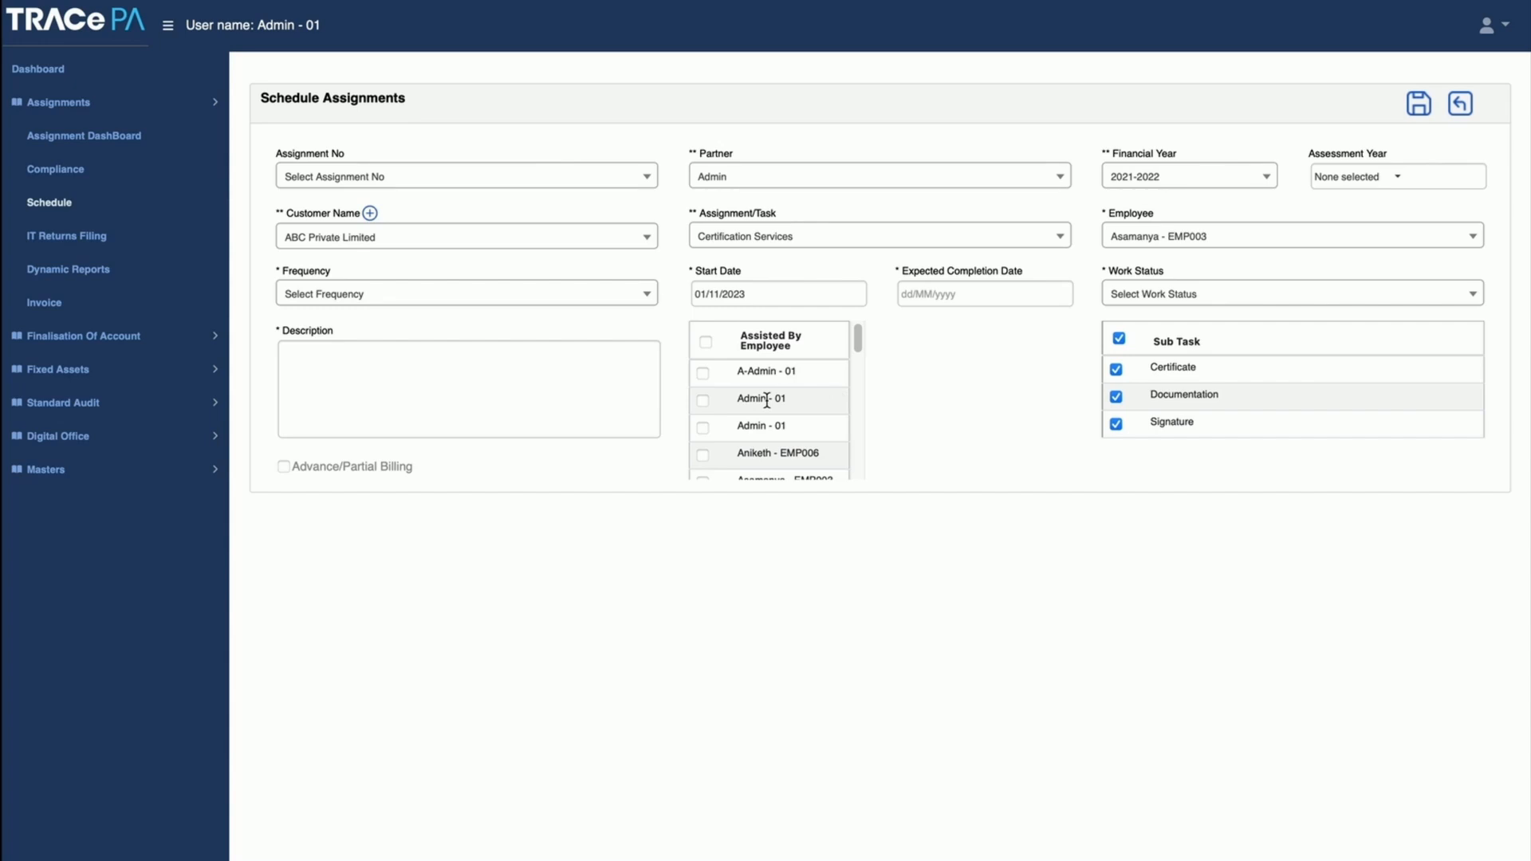
{"action": "left_click", "coordinate": [505, 409]}
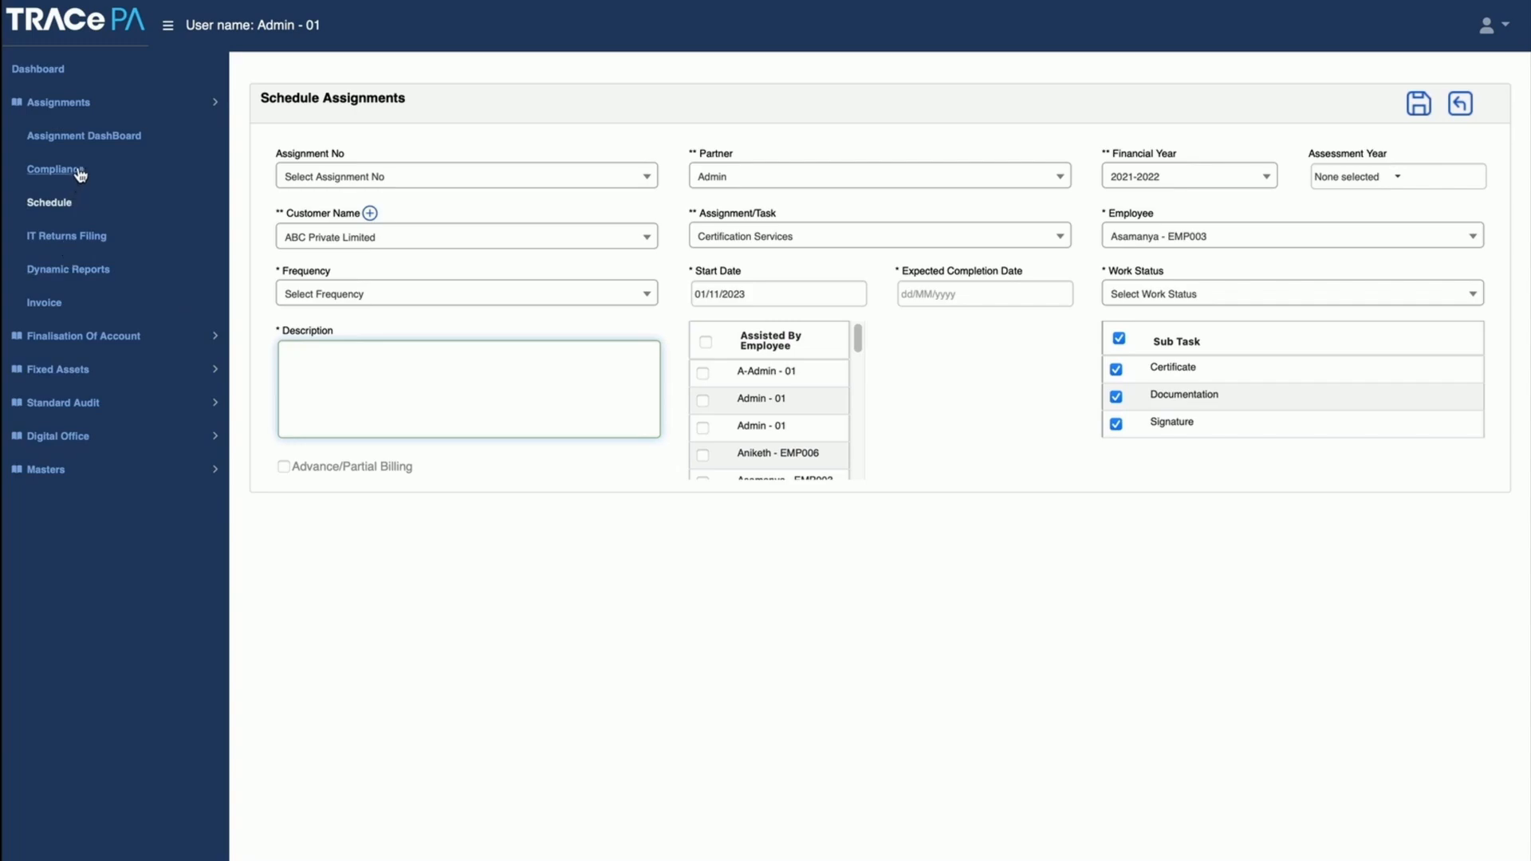
Step: Open the task details of PQR Private Limited's WIP accounting assignment from the Assignments Dashboard
{"action": "left_click", "coordinate": [85, 141]}
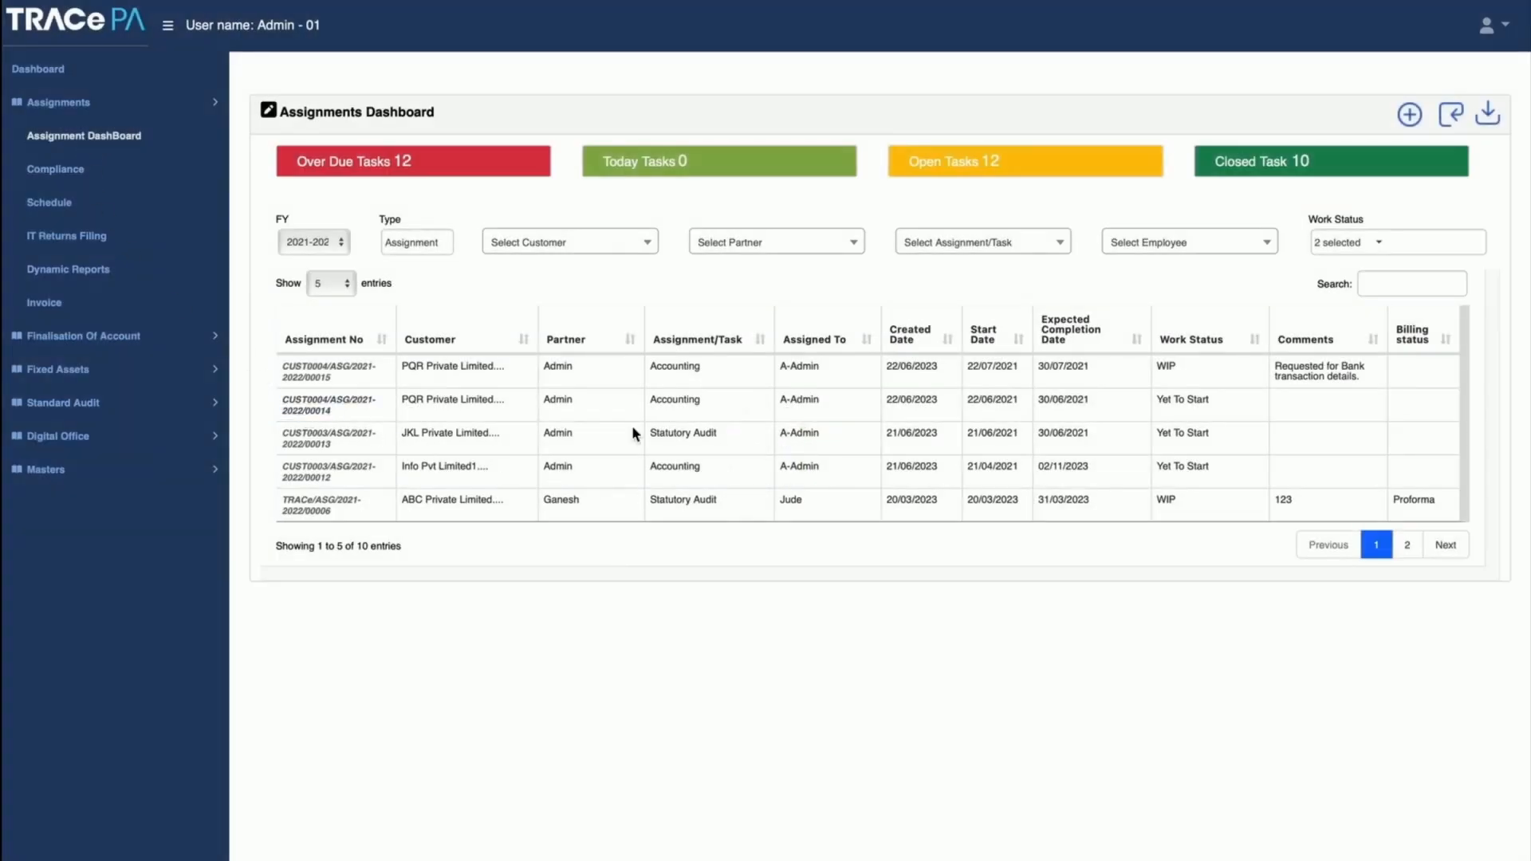
{"action": "left_click", "coordinate": [312, 371]}
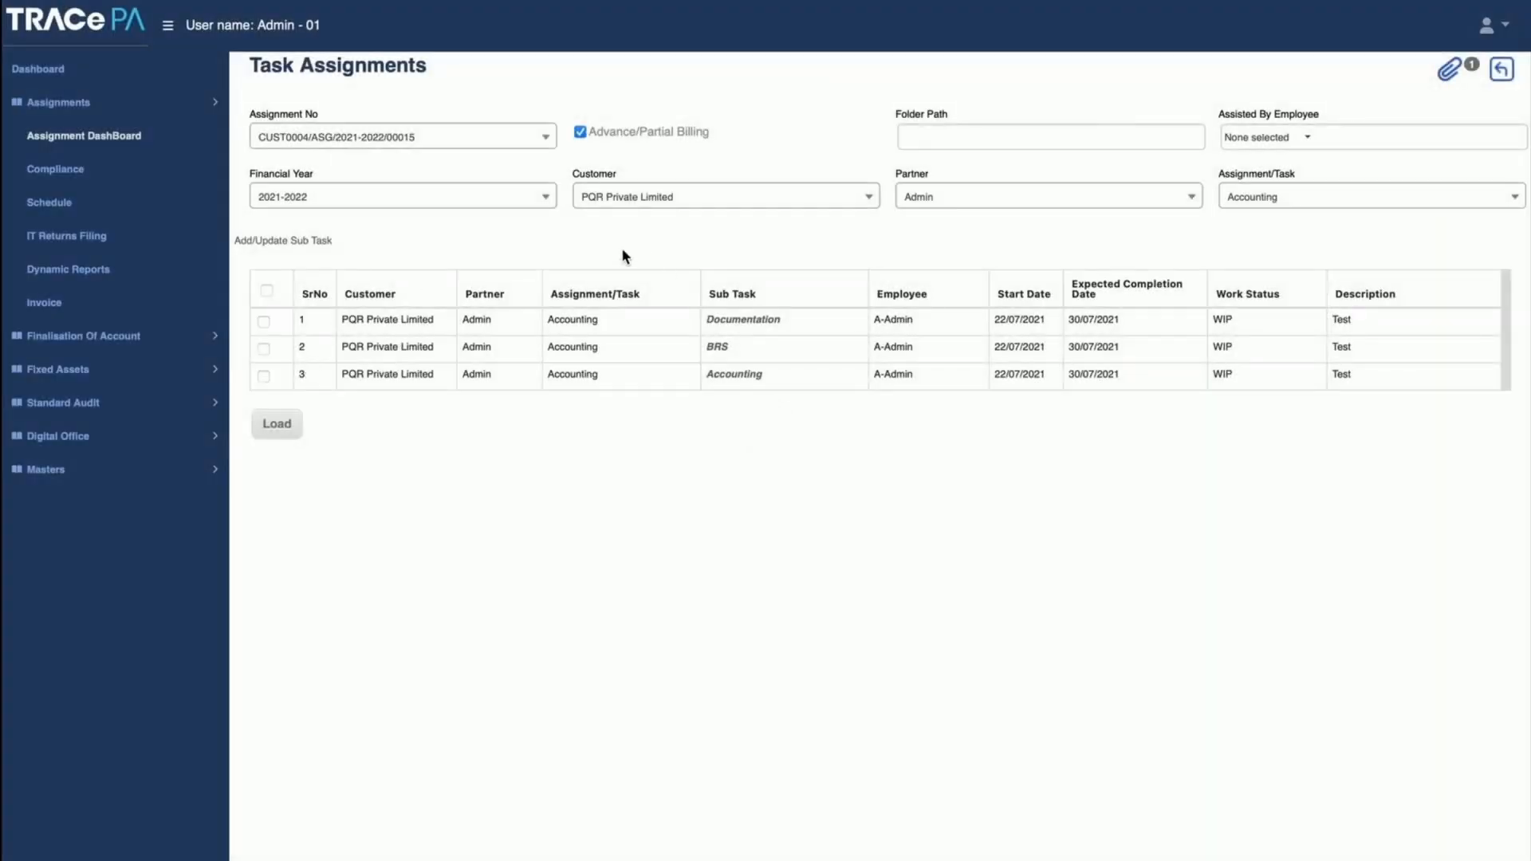
Step: Examine the details of the Accounting sub task and the files attached to the assignment
{"action": "left_click", "coordinate": [733, 375]}
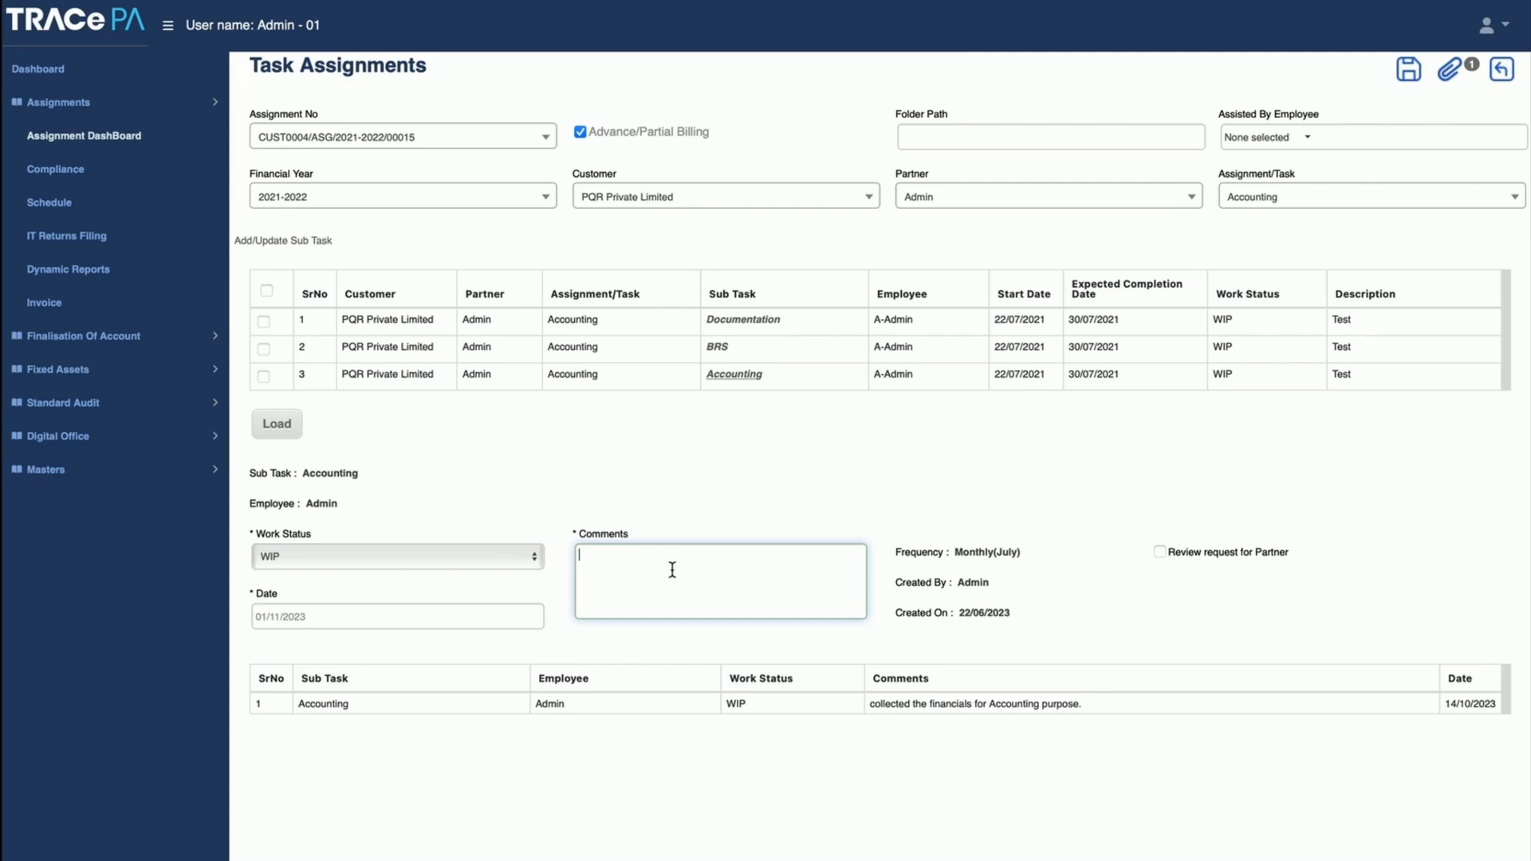
{"action": "left_click", "coordinate": [1451, 82]}
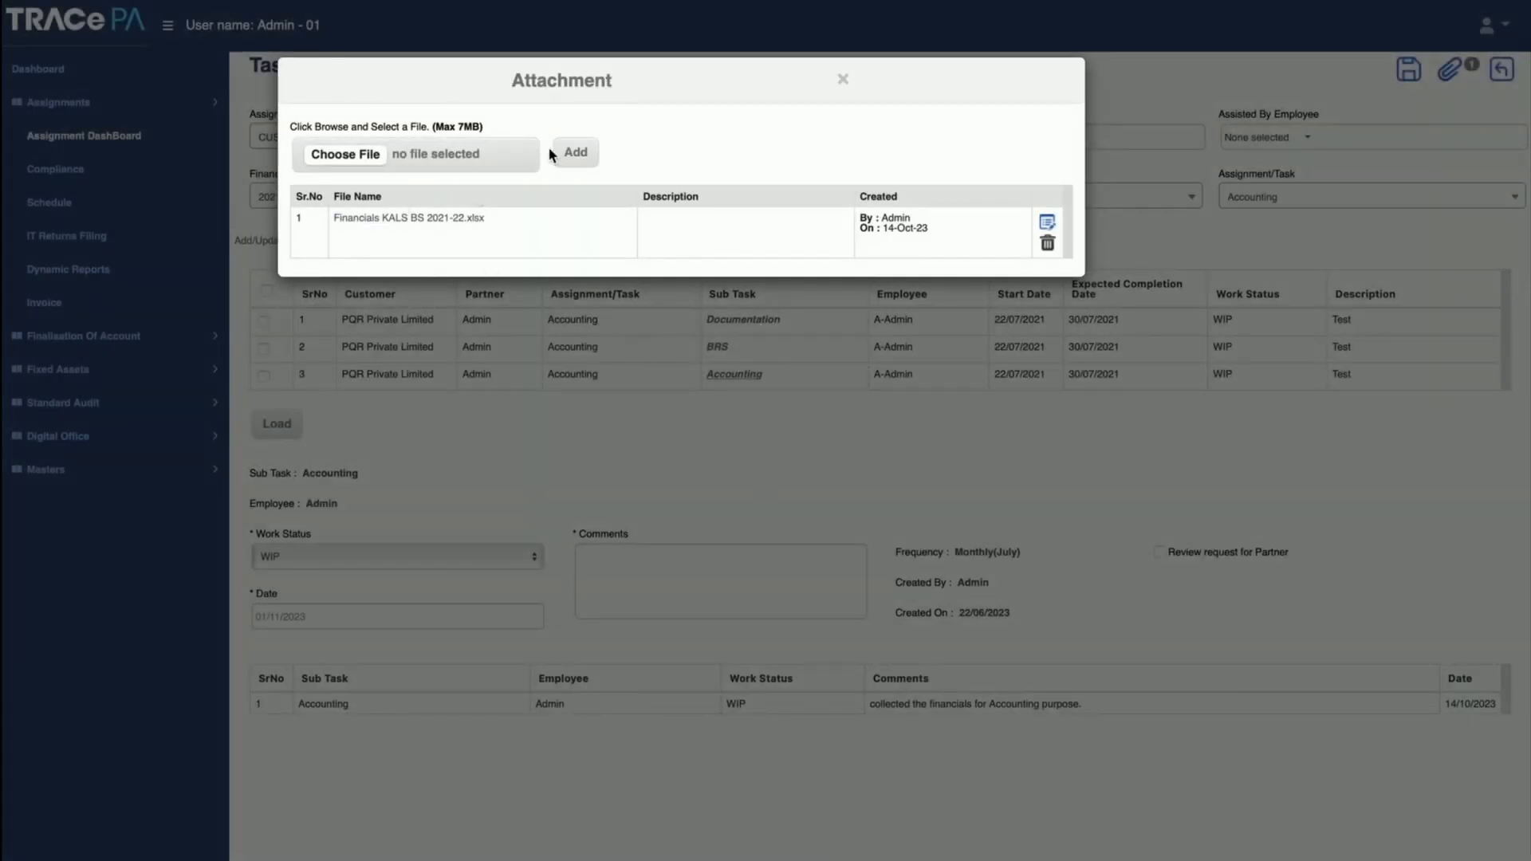
{"action": "left_click", "coordinate": [845, 80]}
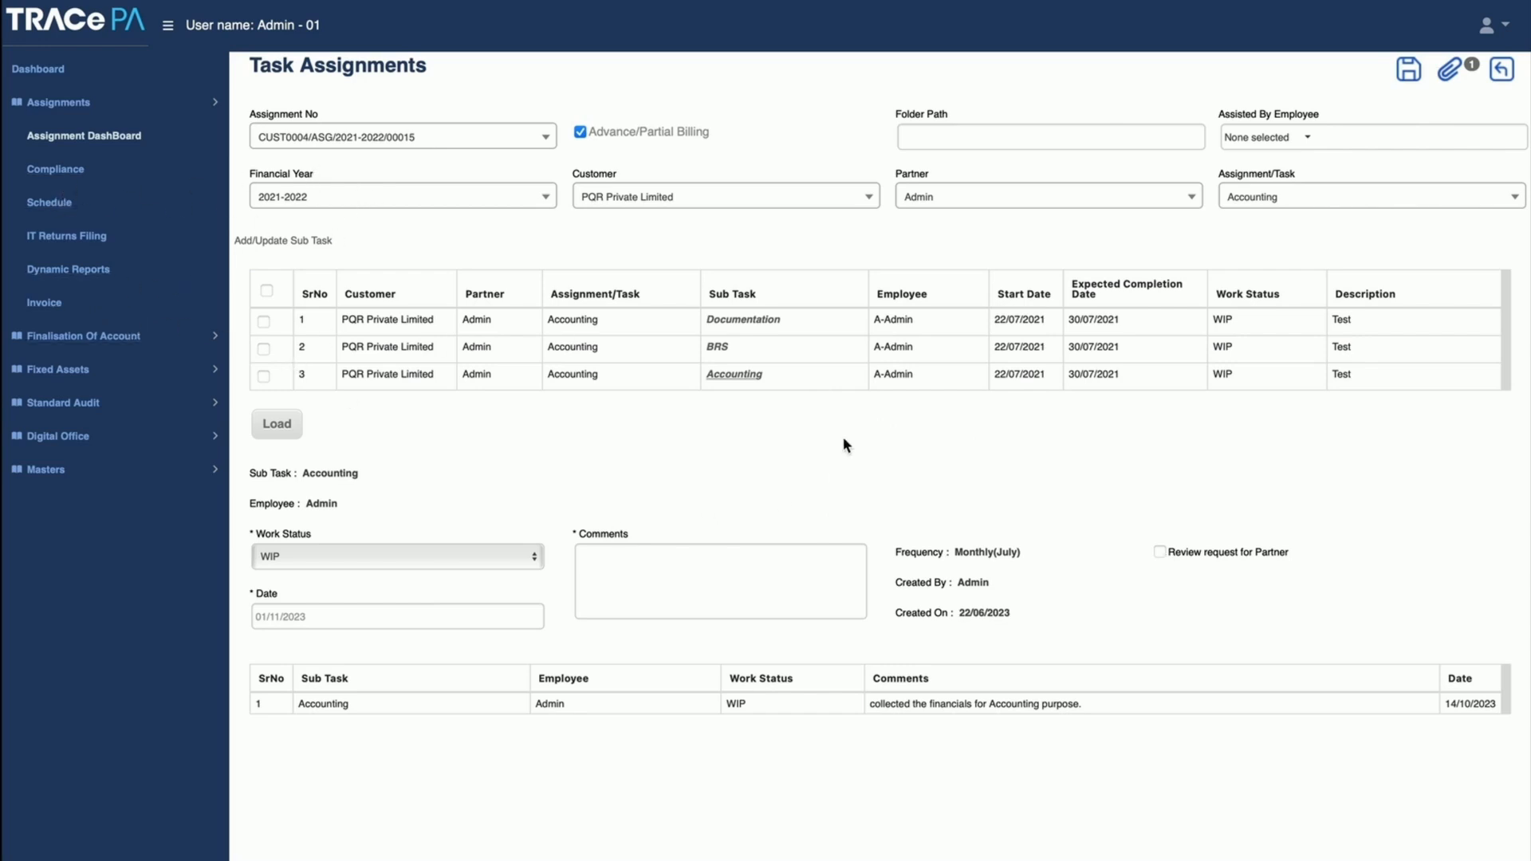
Step: List the unassigned compliance tasks of ABC Private Limited with Monthly frequency for November-2021
{"action": "left_click", "coordinate": [43, 176]}
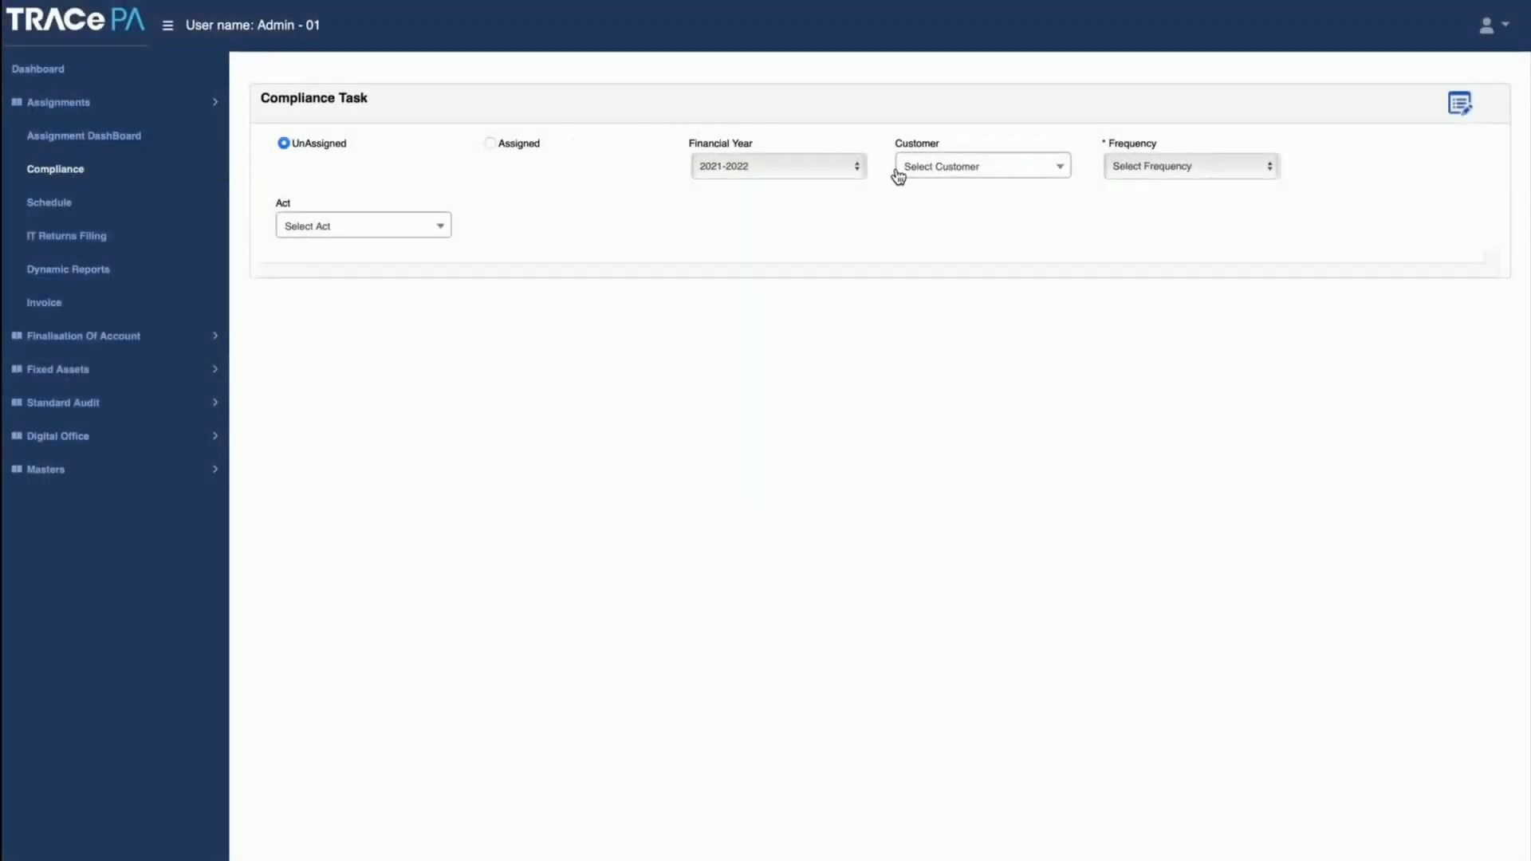
{"action": "left_click", "coordinate": [949, 171]}
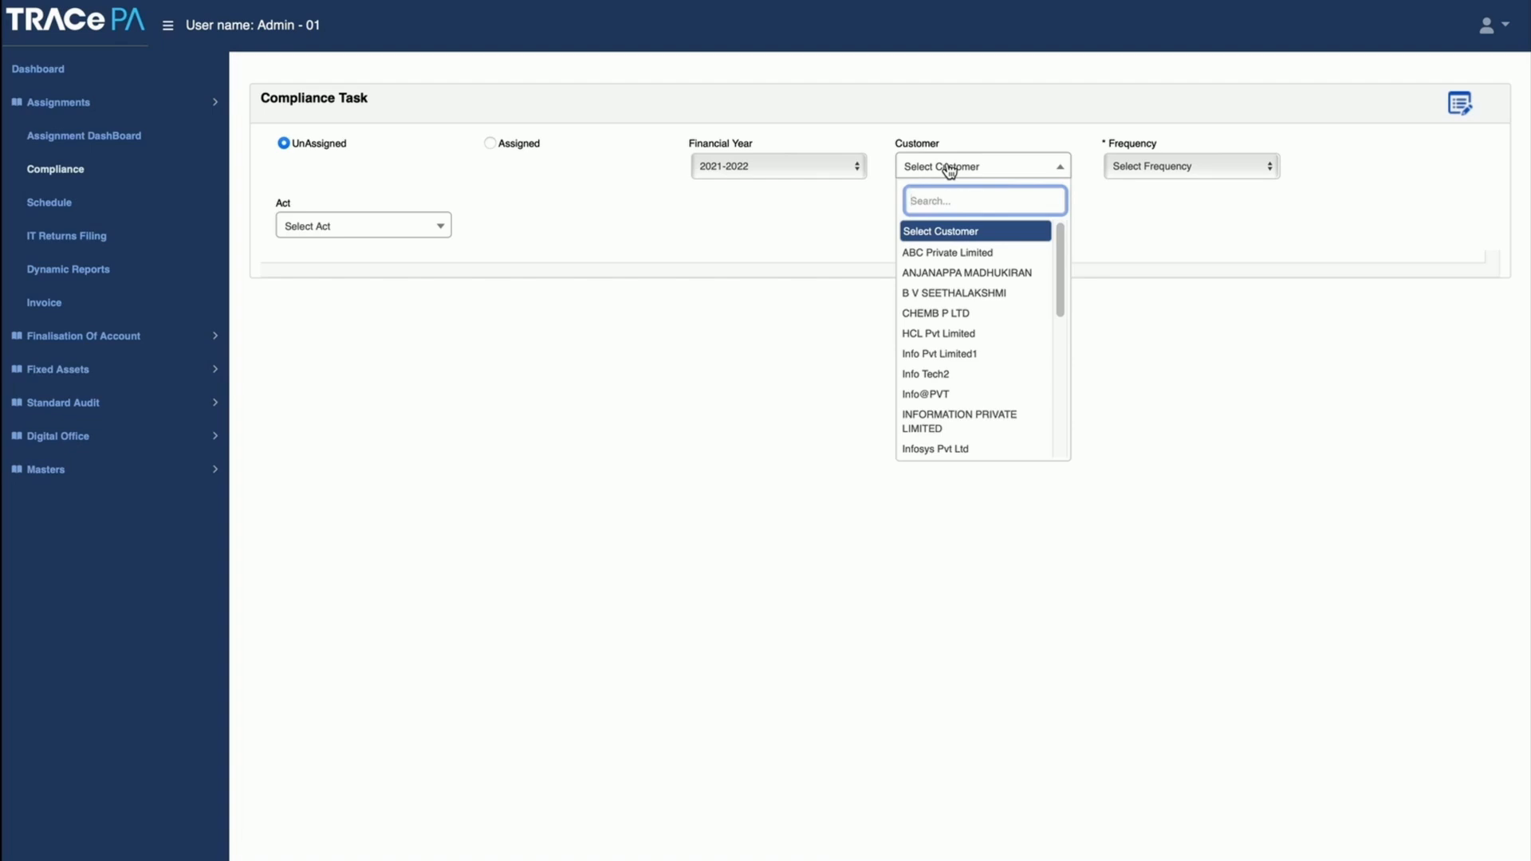
{"action": "left_click", "coordinate": [972, 254]}
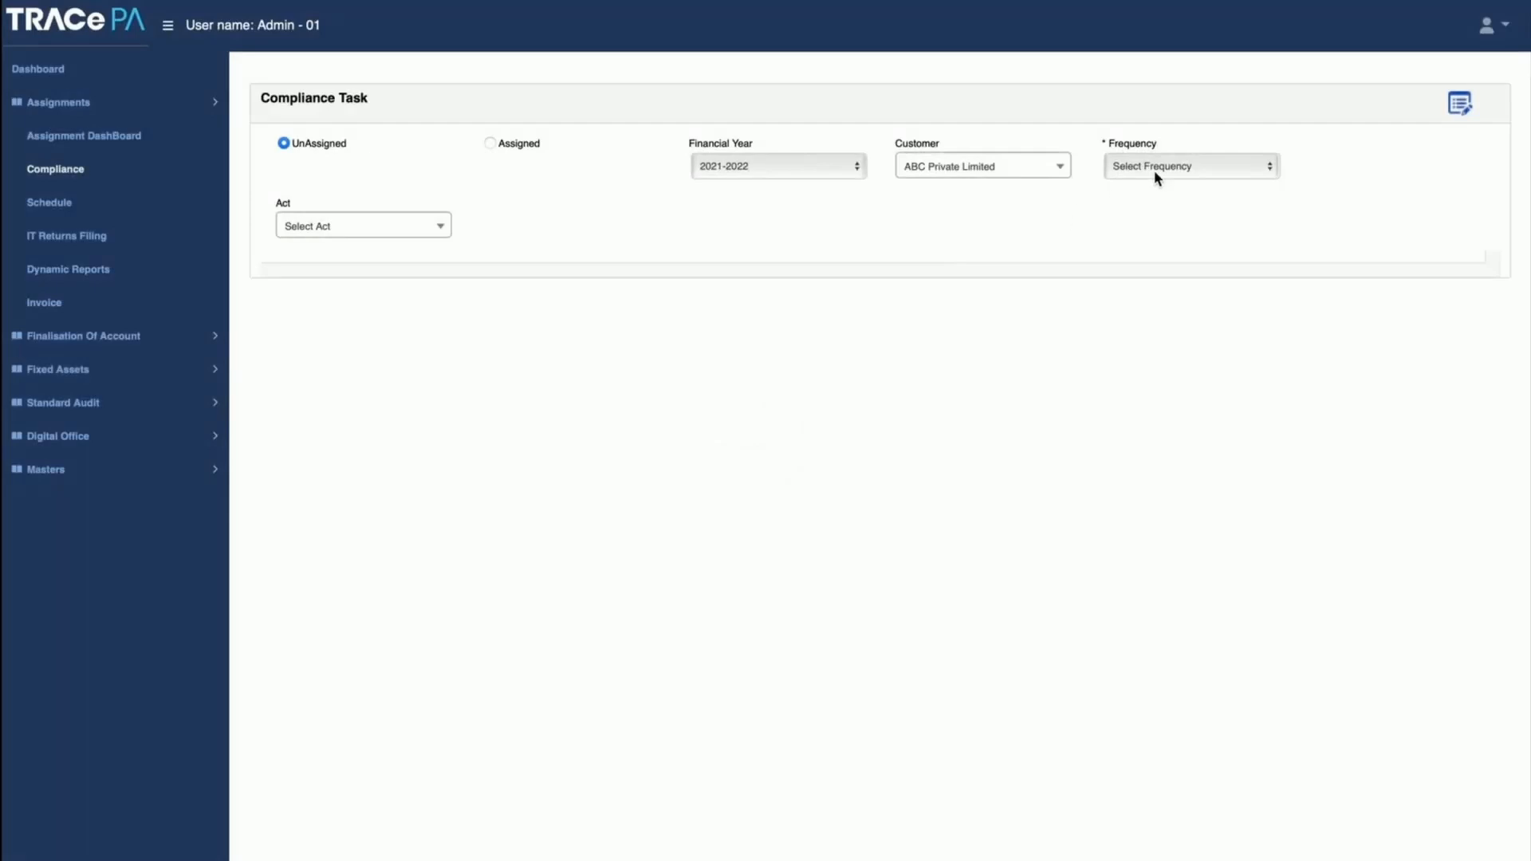
{"action": "left_click", "coordinate": [1158, 167]}
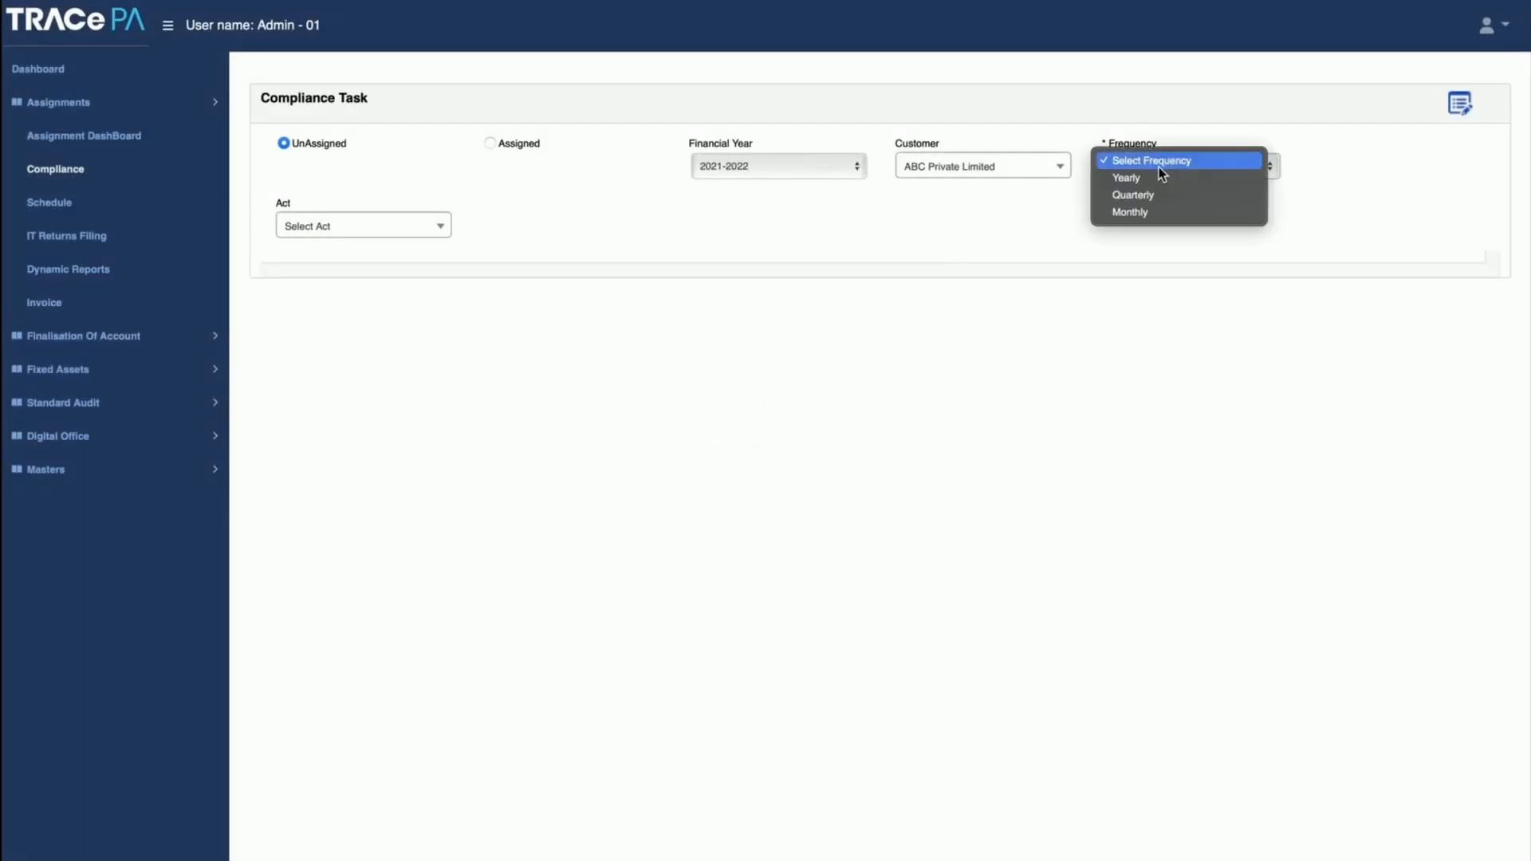
{"action": "left_click", "coordinate": [1144, 214]}
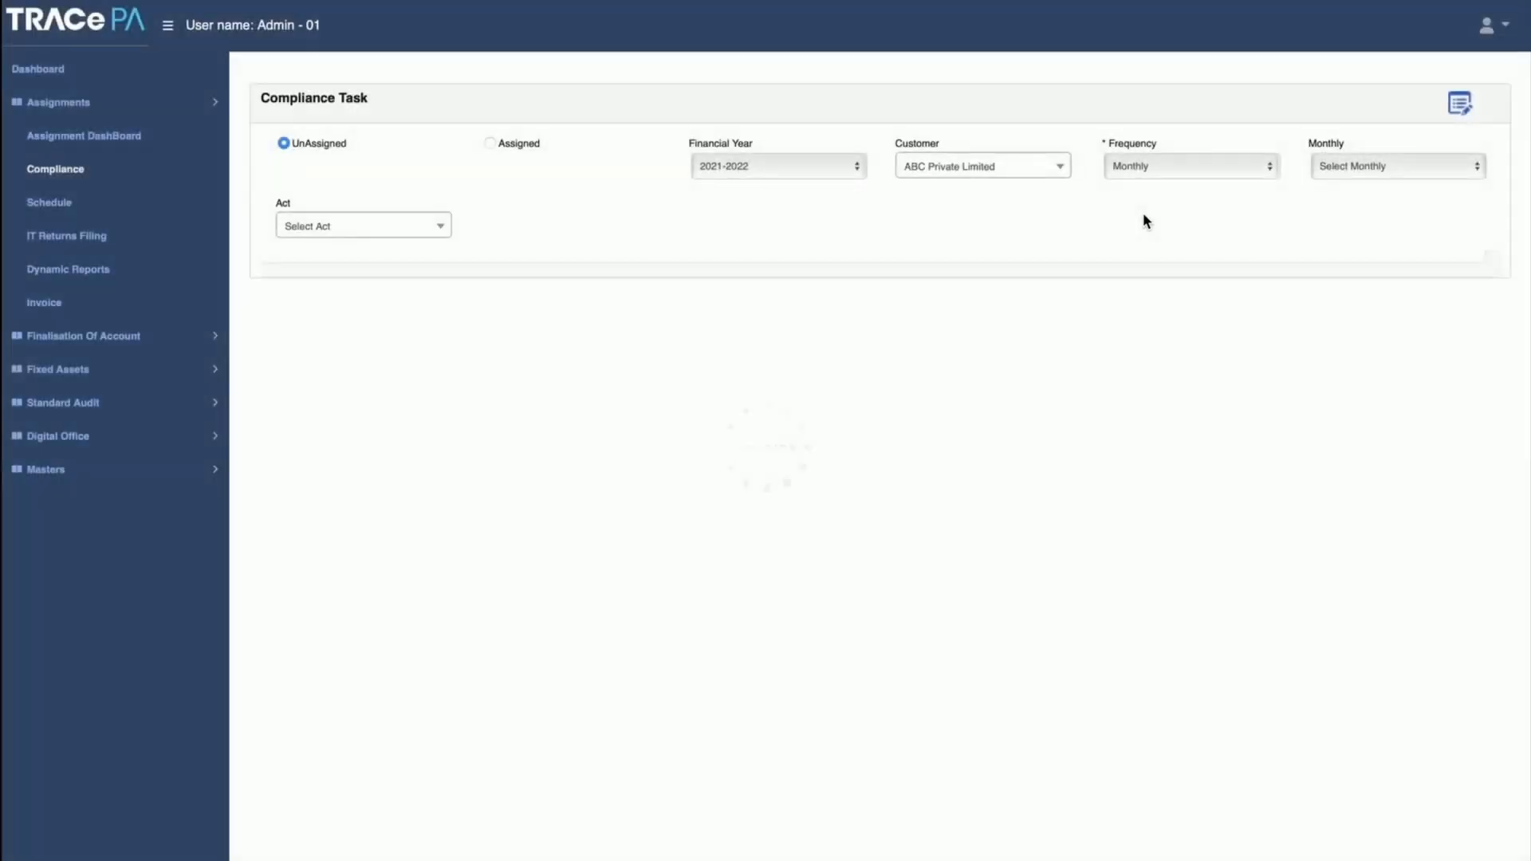
{"action": "left_click", "coordinate": [1406, 171]}
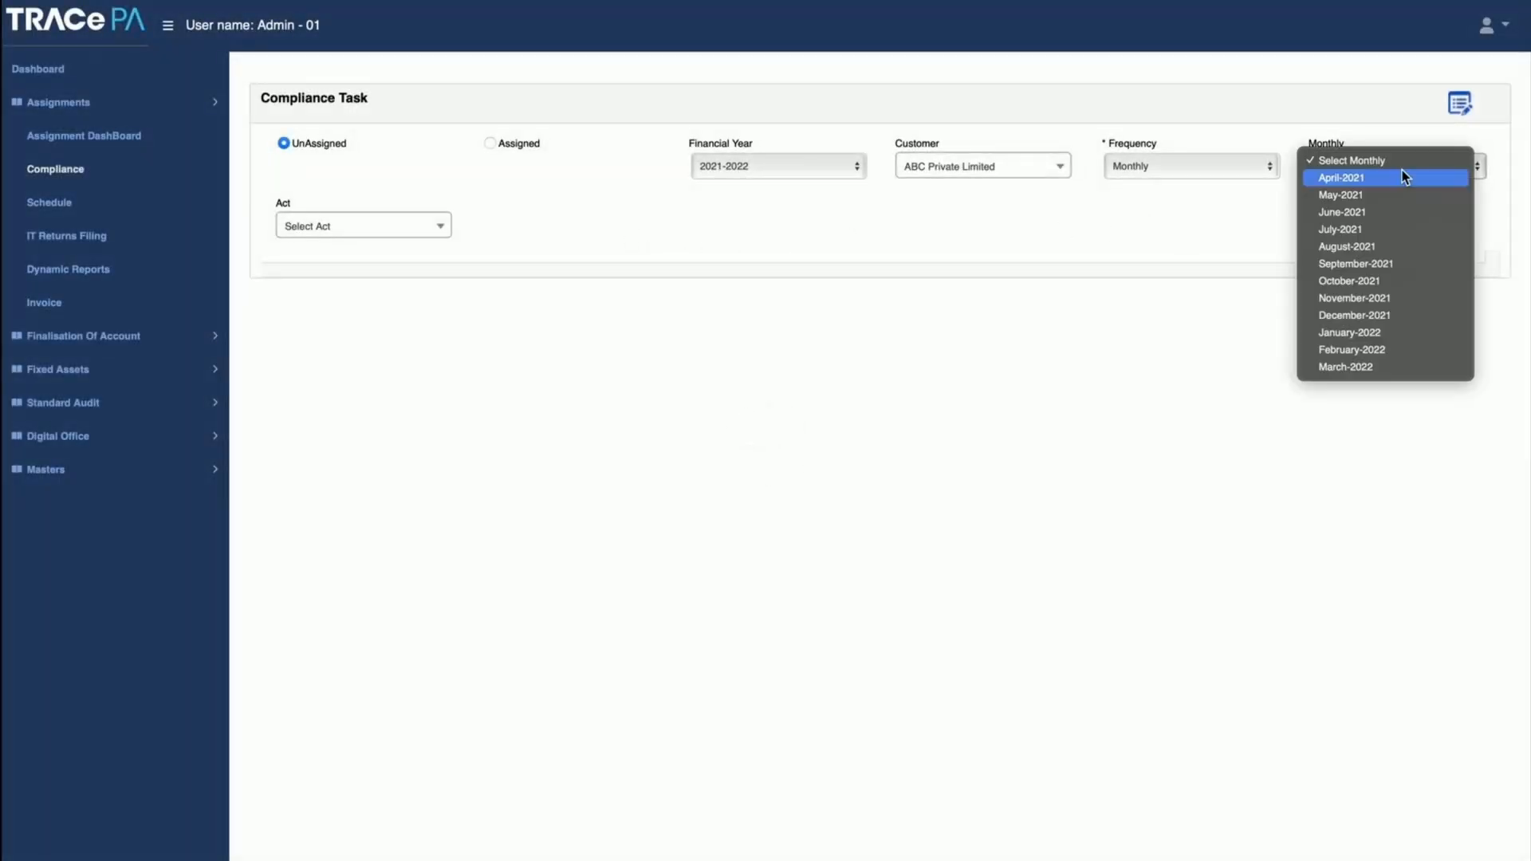
{"action": "left_click", "coordinate": [1363, 299]}
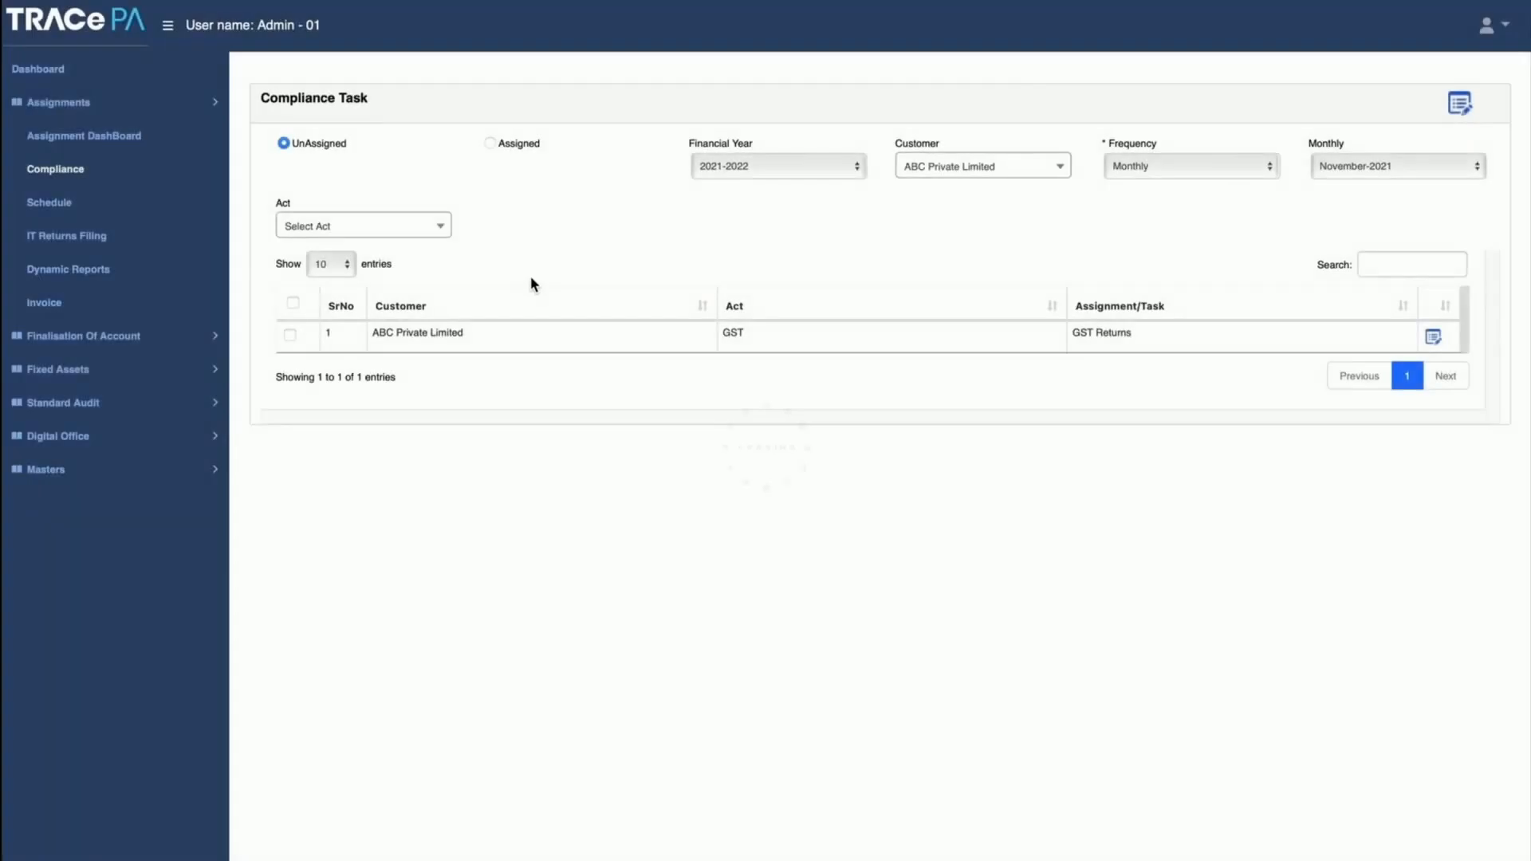
Step: Clear the customer filter on the compliance tasks and start assigning all the listed GST Returns tasks
{"action": "left_click", "coordinate": [936, 169]}
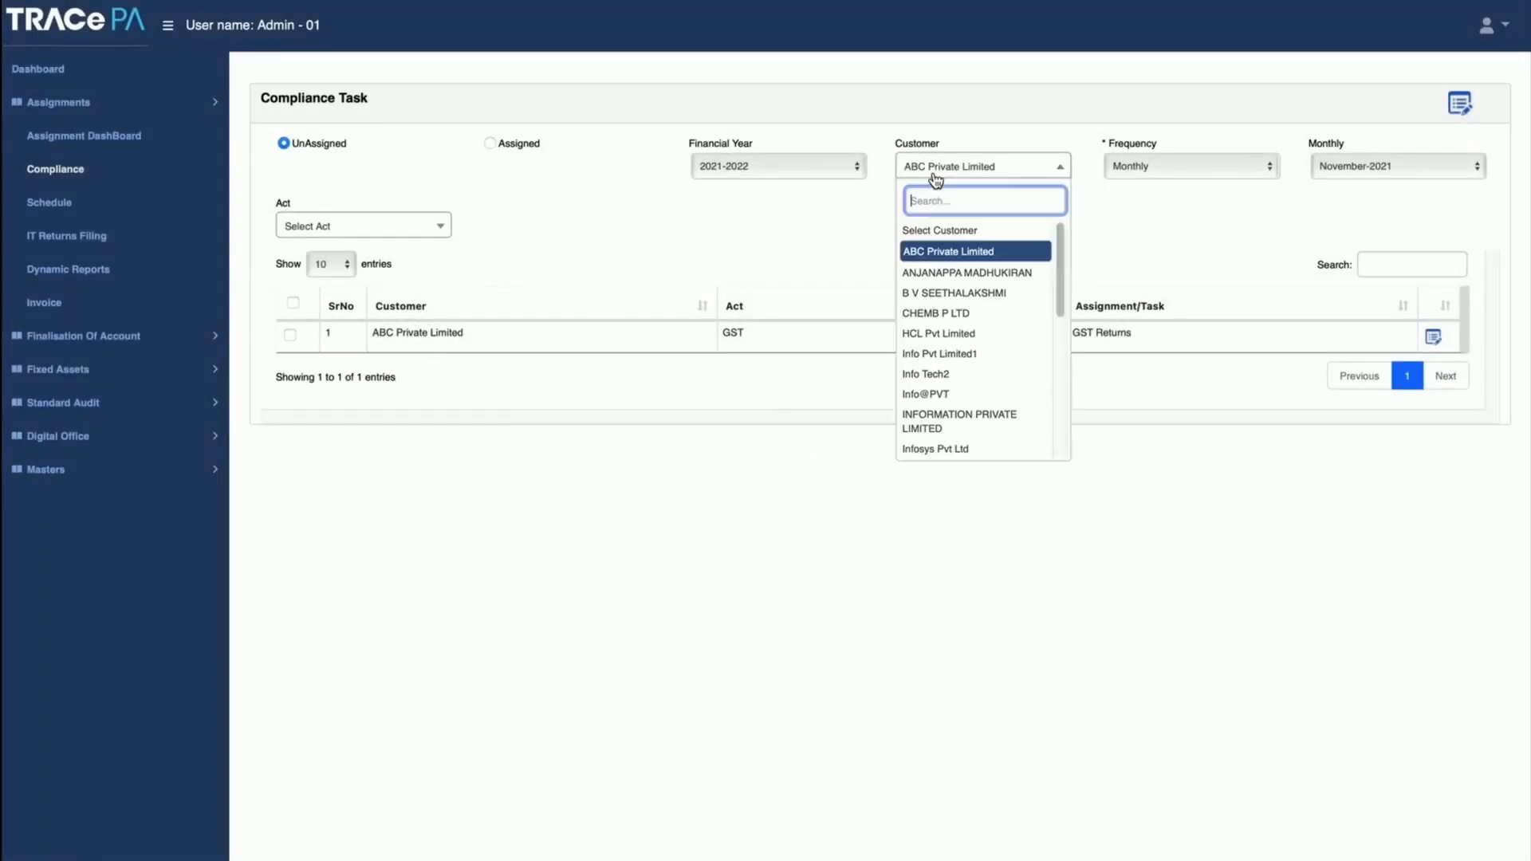
{"action": "left_click", "coordinate": [936, 232]}
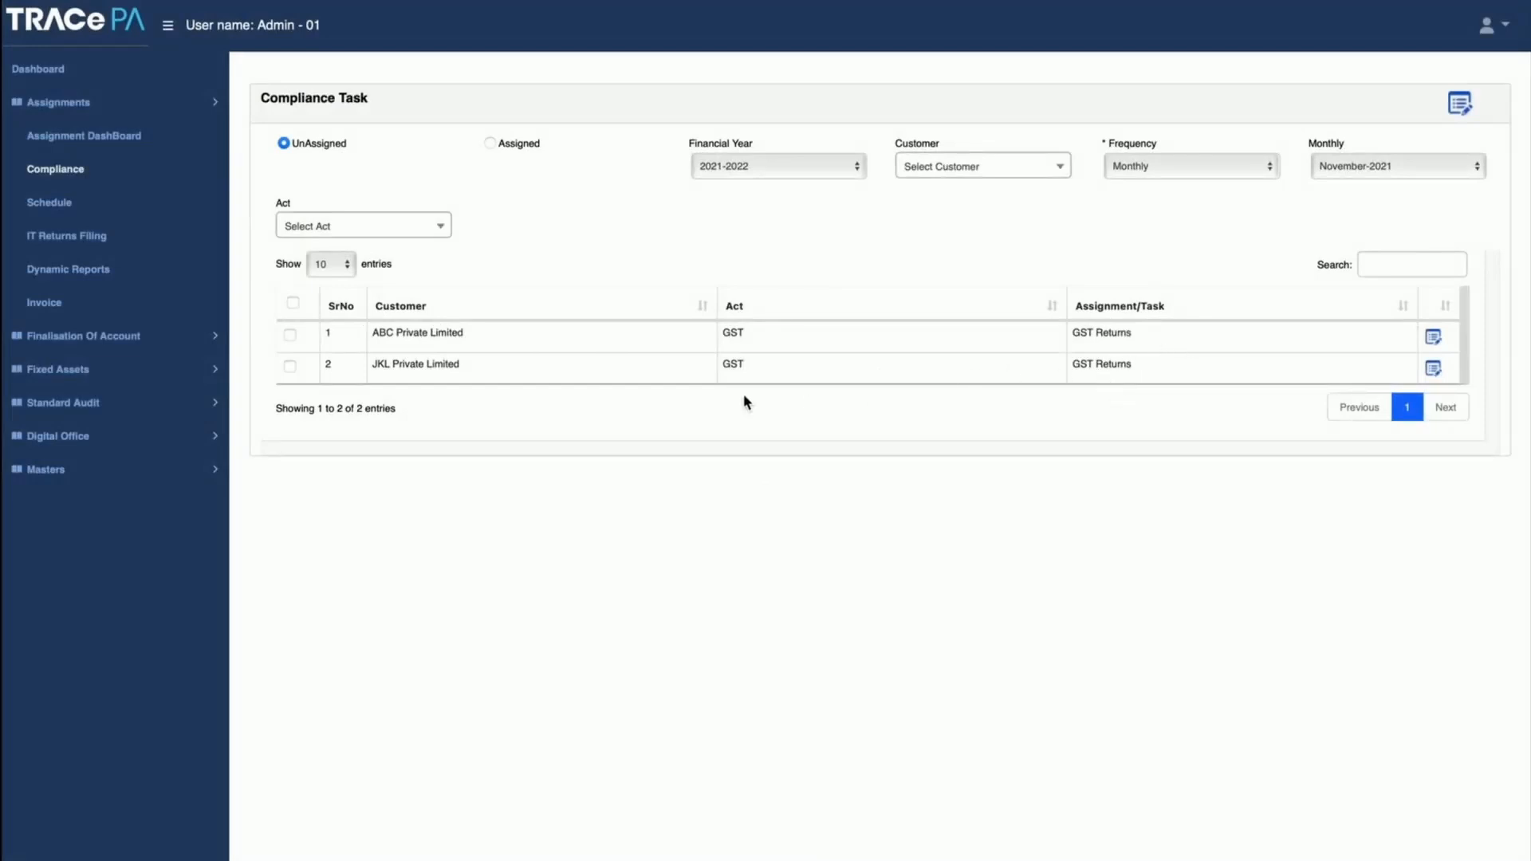
{"action": "left_click", "coordinate": [292, 304]}
{"action": "left_click", "coordinate": [1472, 111]}
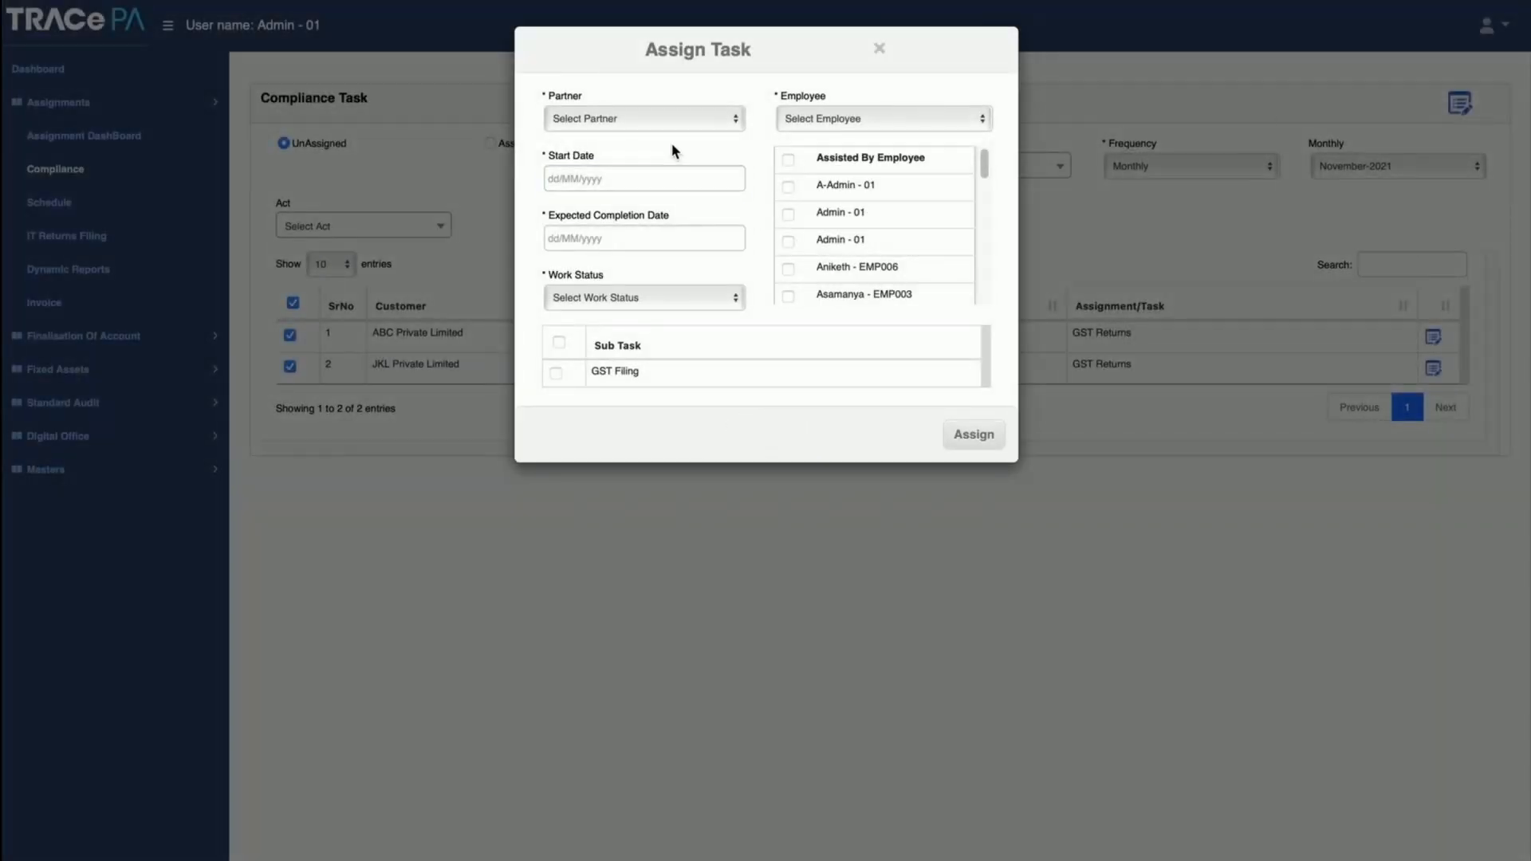
Step: Try out the task assignment with a partner, Completed work status and the GST Filing sub task, and close it without assigning
{"action": "left_click", "coordinate": [660, 118]}
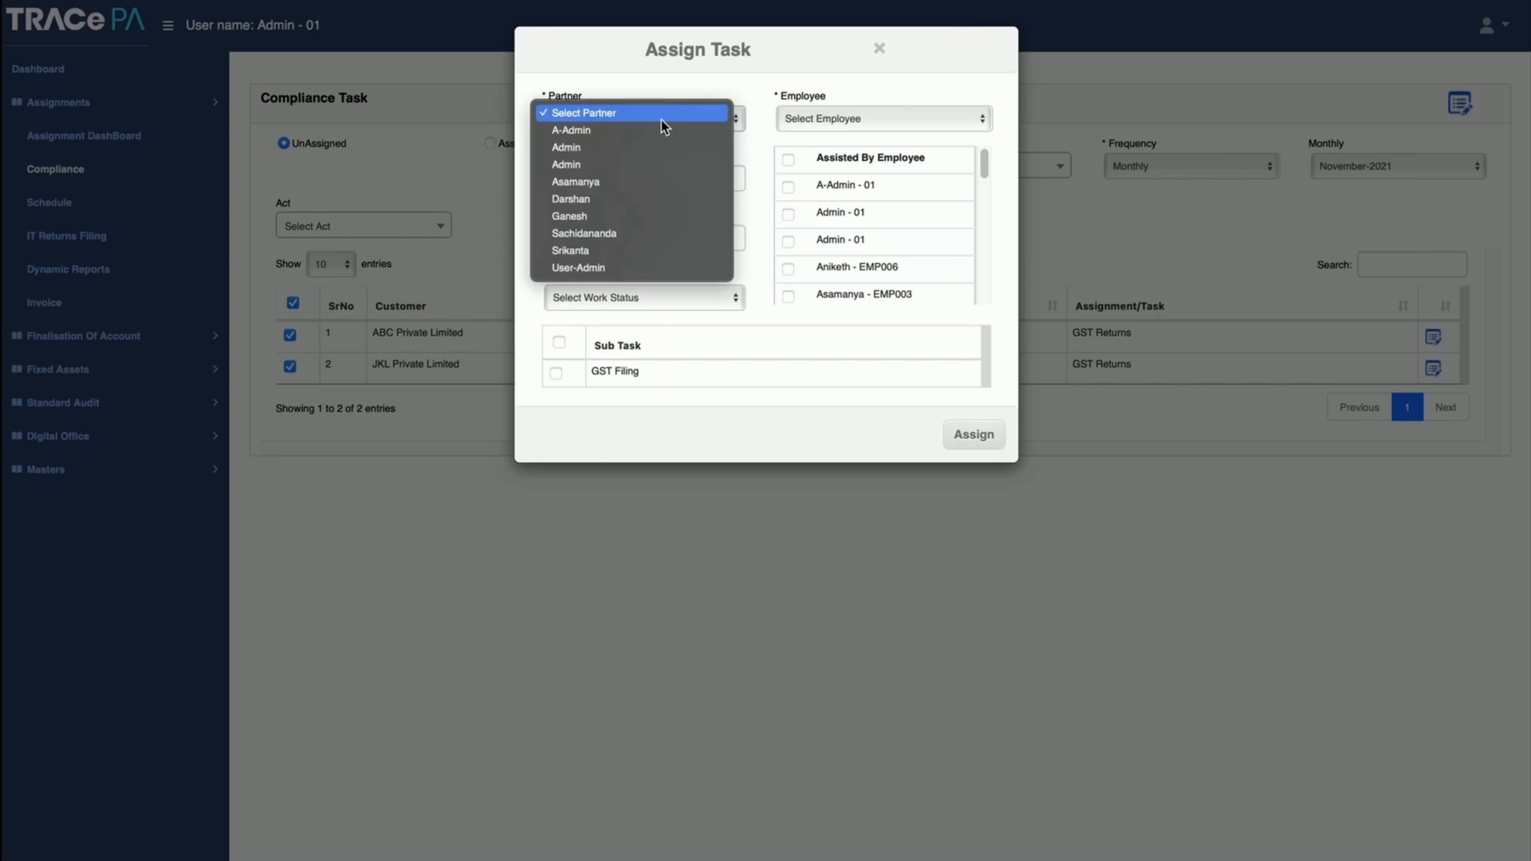
{"action": "left_click", "coordinate": [613, 217]}
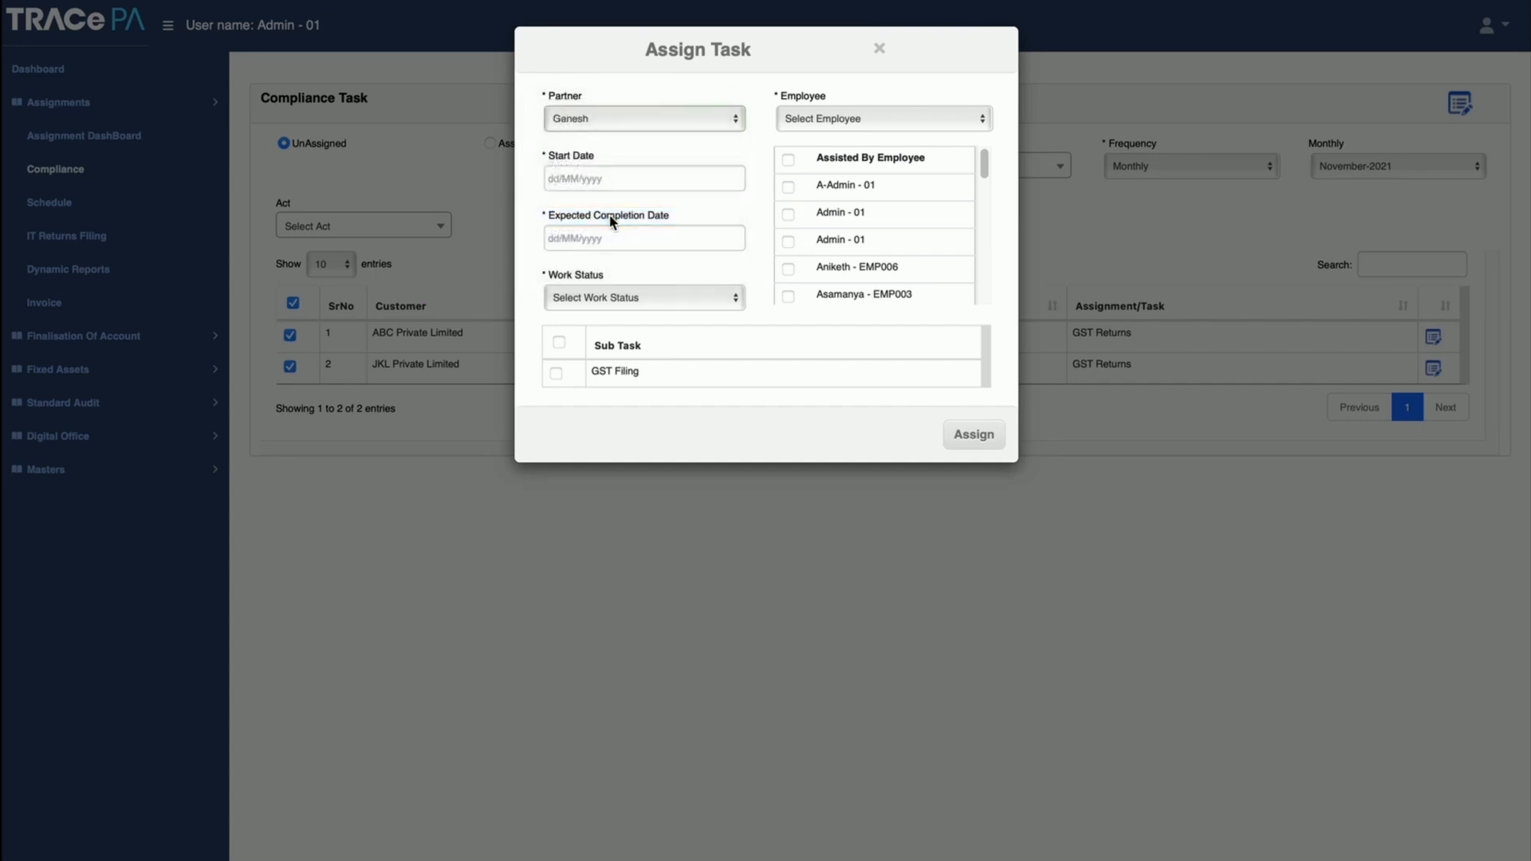
{"action": "left_click", "coordinate": [826, 121]}
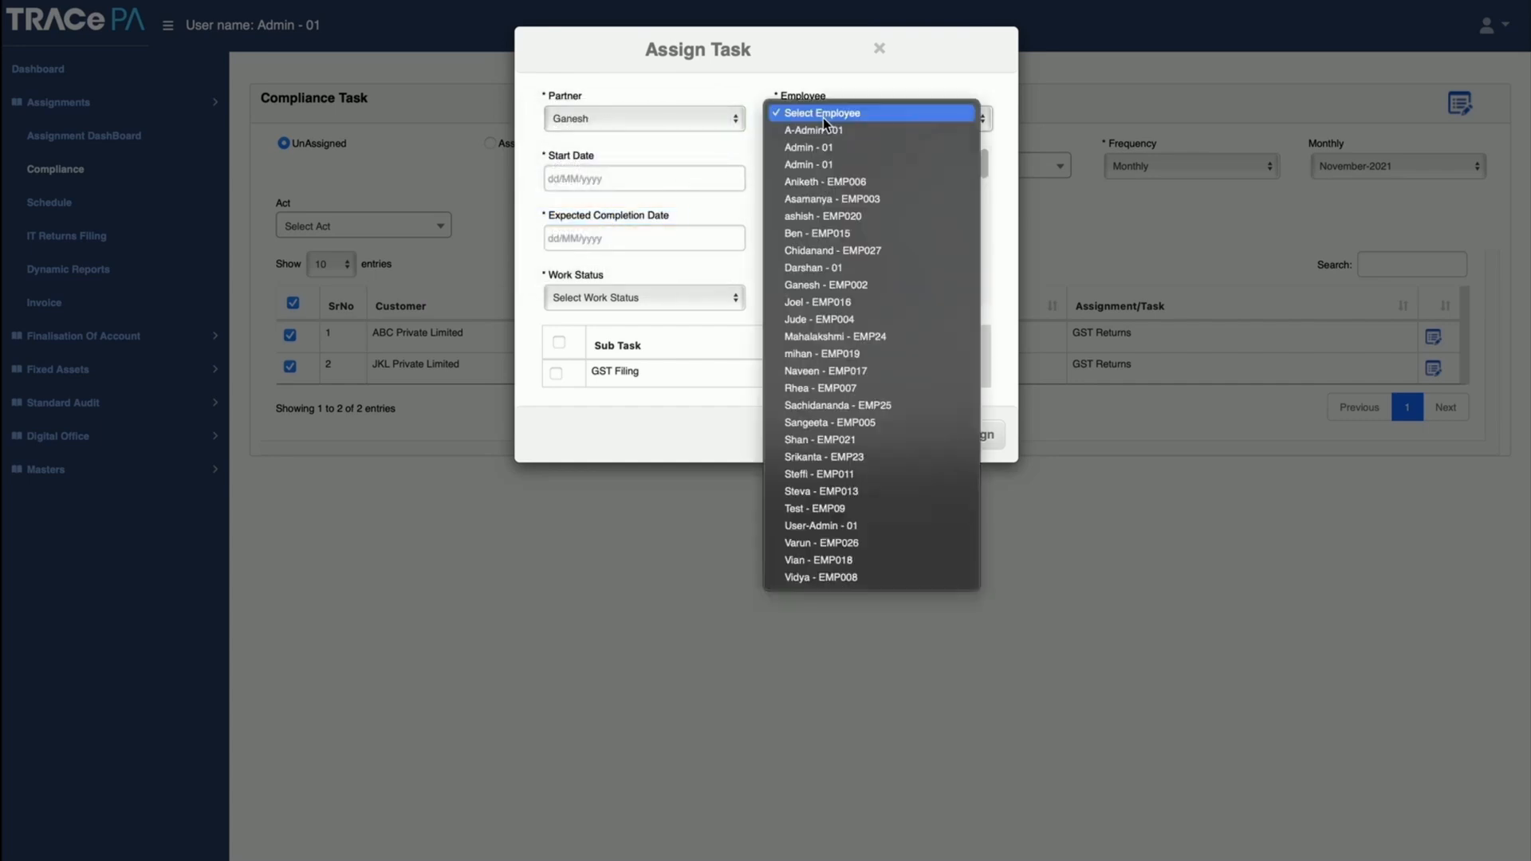
{"action": "left_click", "coordinate": [827, 120]}
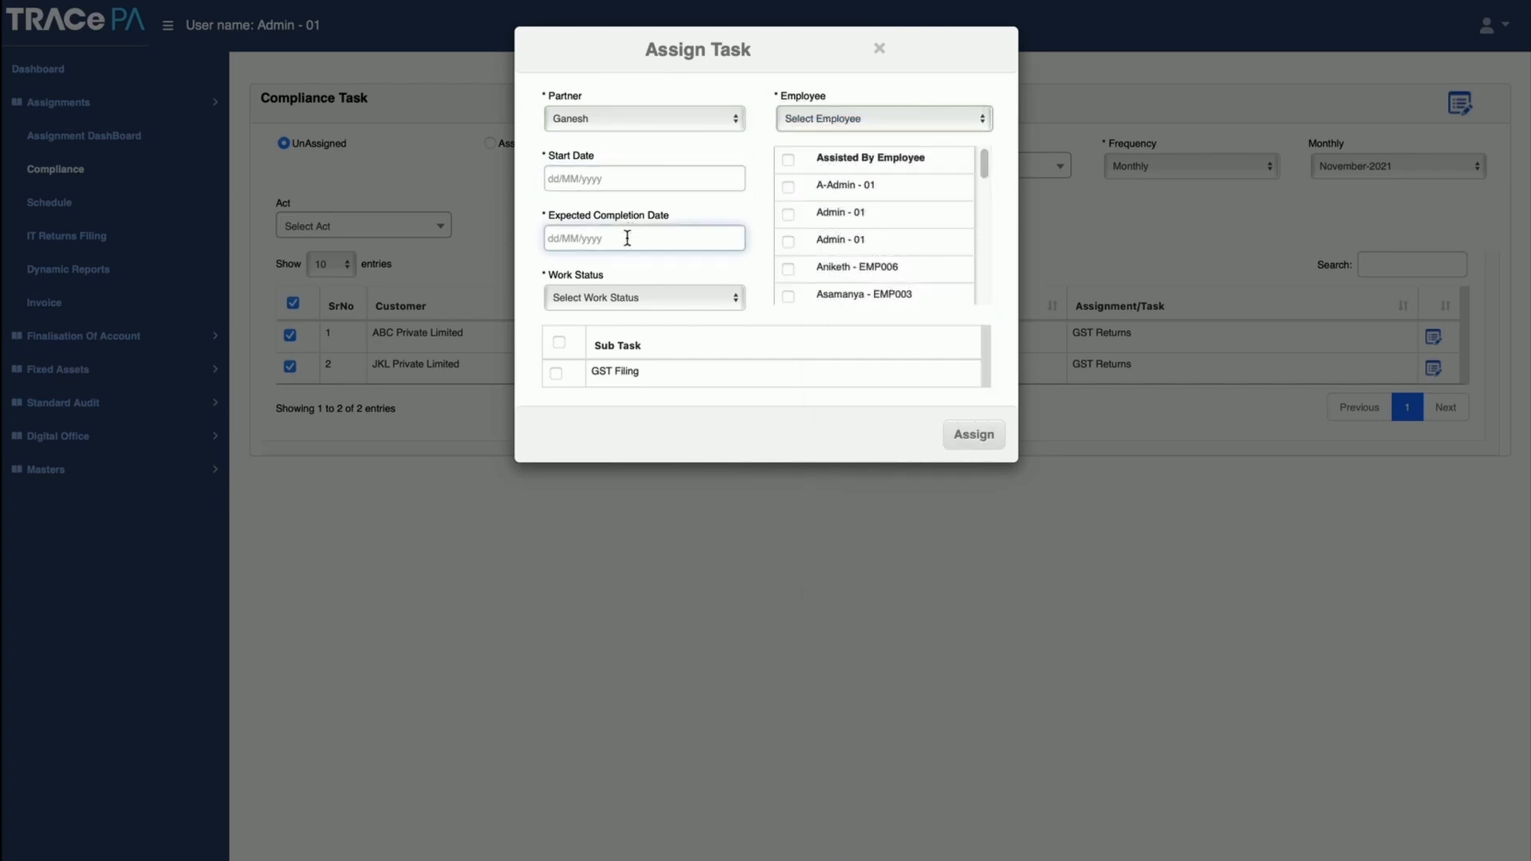
{"action": "left_click", "coordinate": [644, 296]}
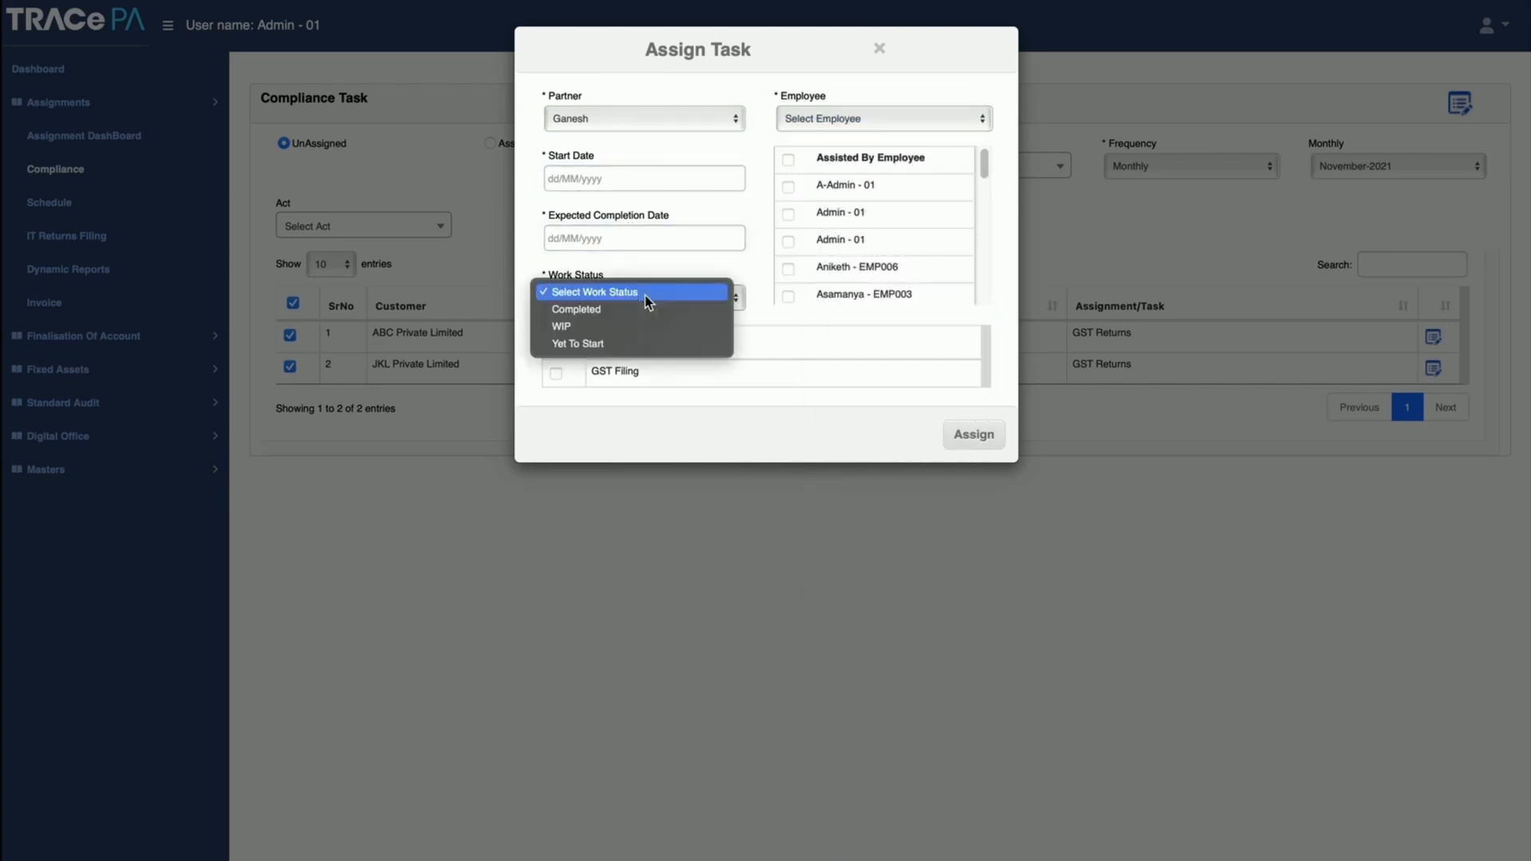
{"action": "left_click", "coordinate": [633, 308]}
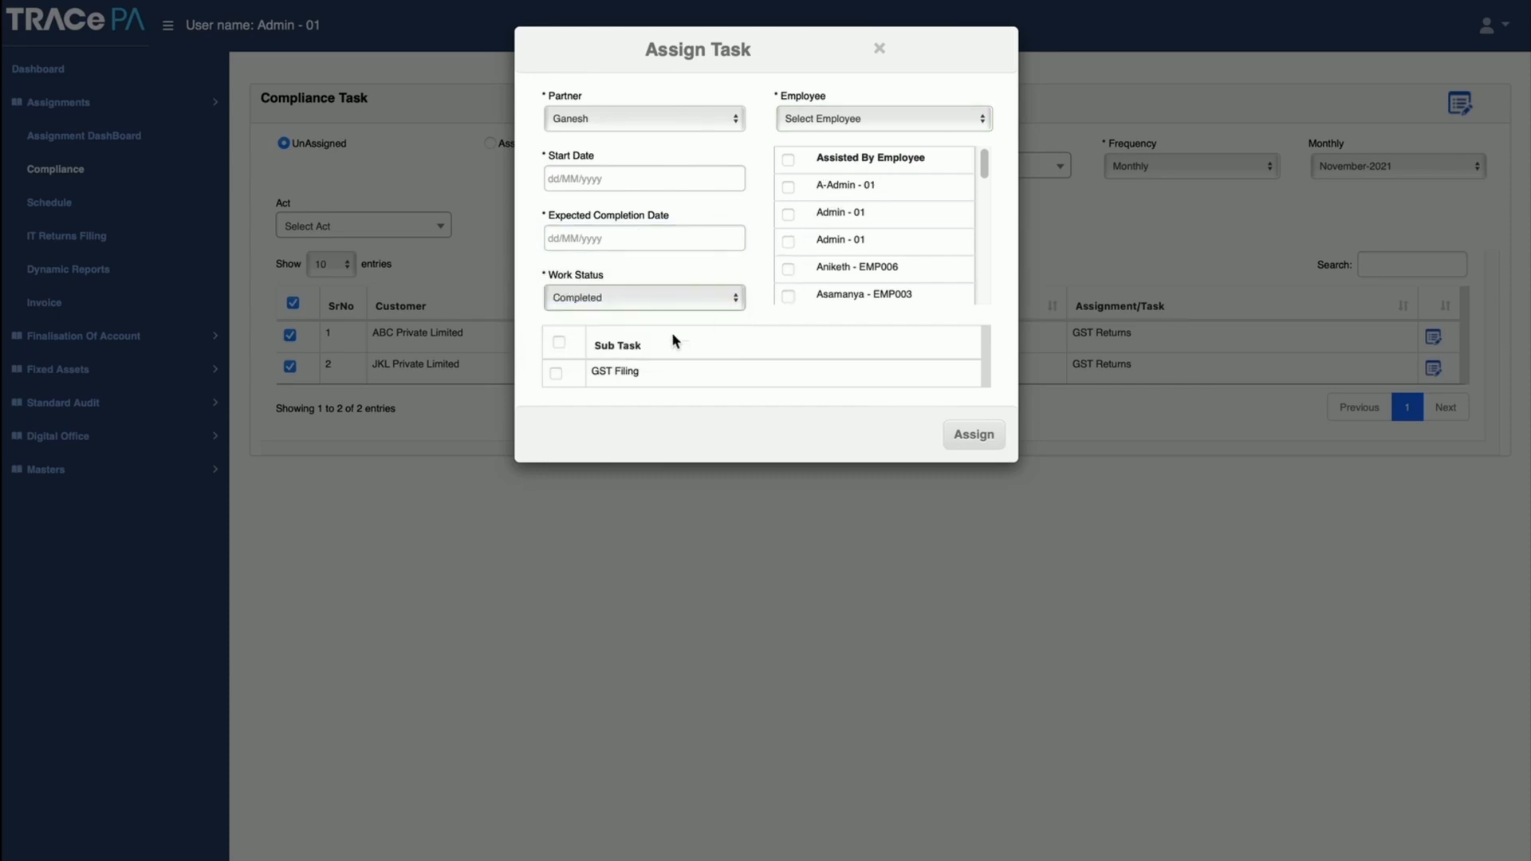
{"action": "left_click", "coordinate": [556, 373]}
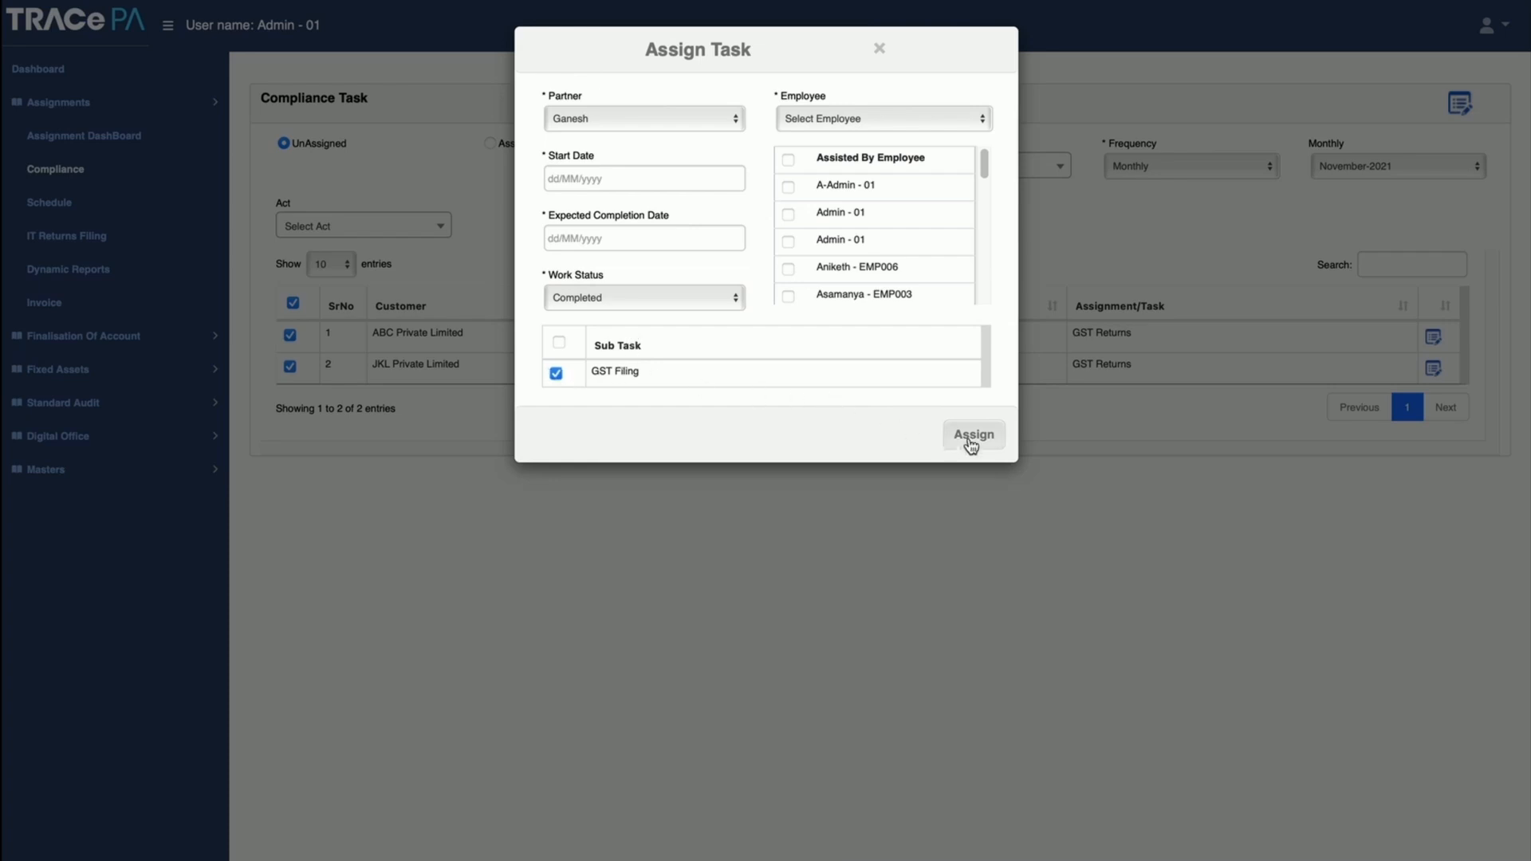
{"action": "left_click", "coordinate": [878, 48]}
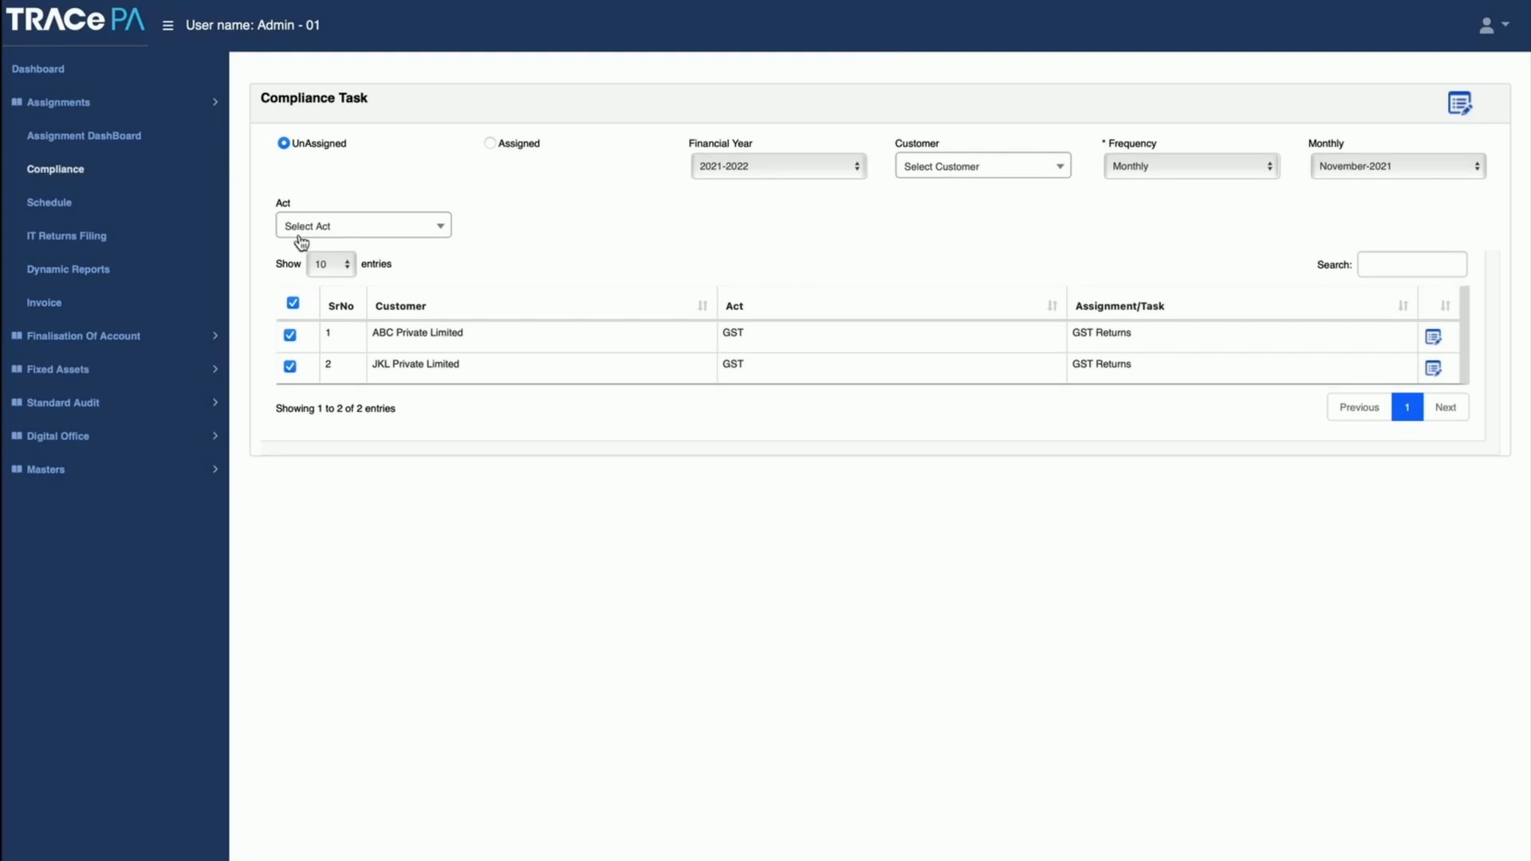
Step: Filter the Assignments Dashboard to show only tasks of the Compliance type
{"action": "left_click", "coordinate": [104, 144]}
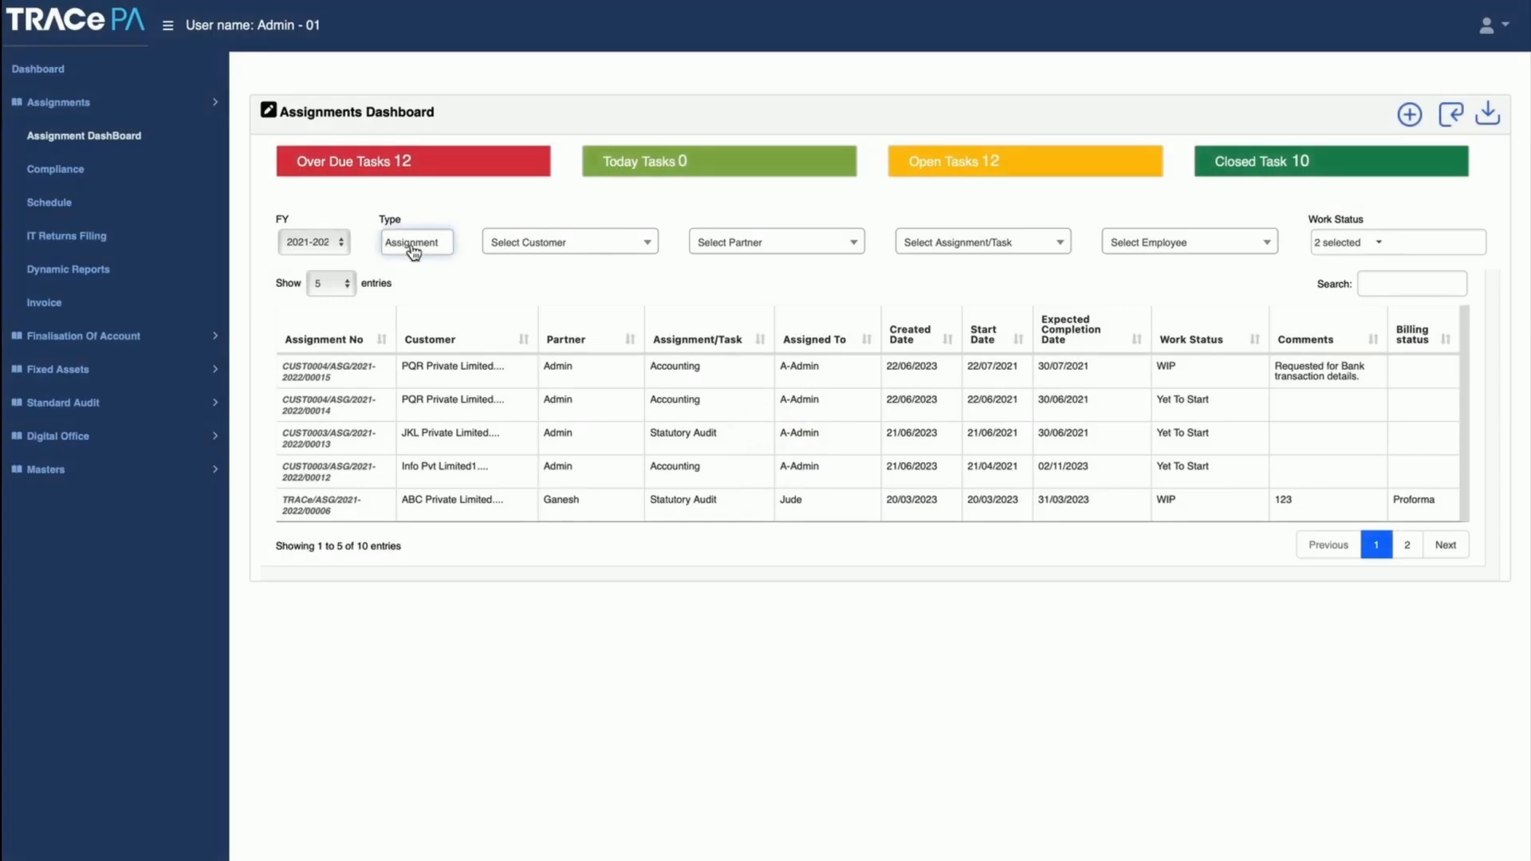
{"action": "left_click", "coordinate": [412, 248]}
{"action": "left_click", "coordinate": [392, 357]}
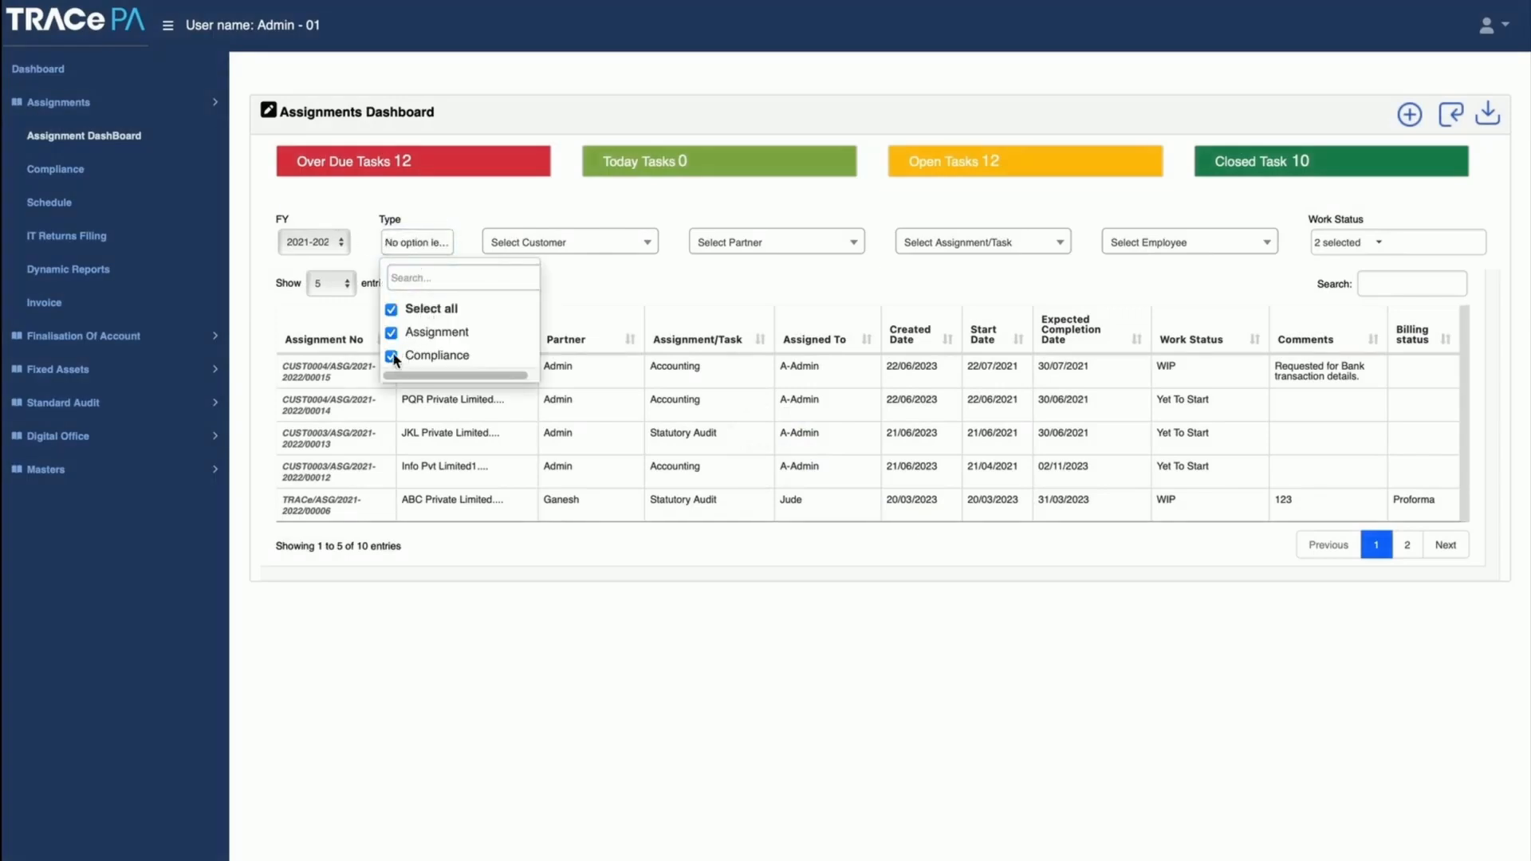
{"action": "left_click", "coordinate": [394, 336]}
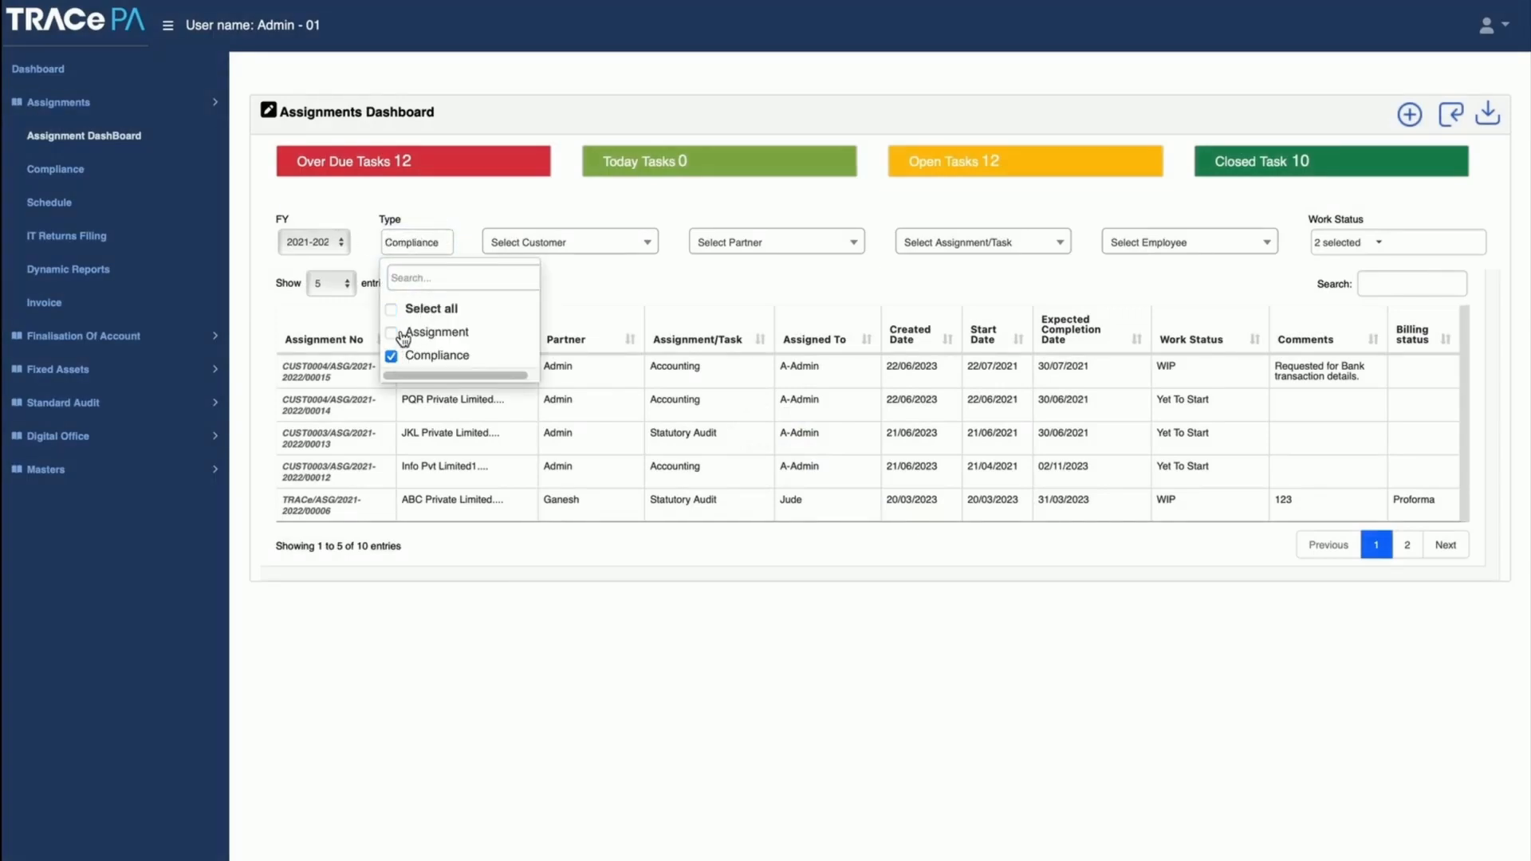
{"action": "left_click", "coordinate": [1466, 116]}
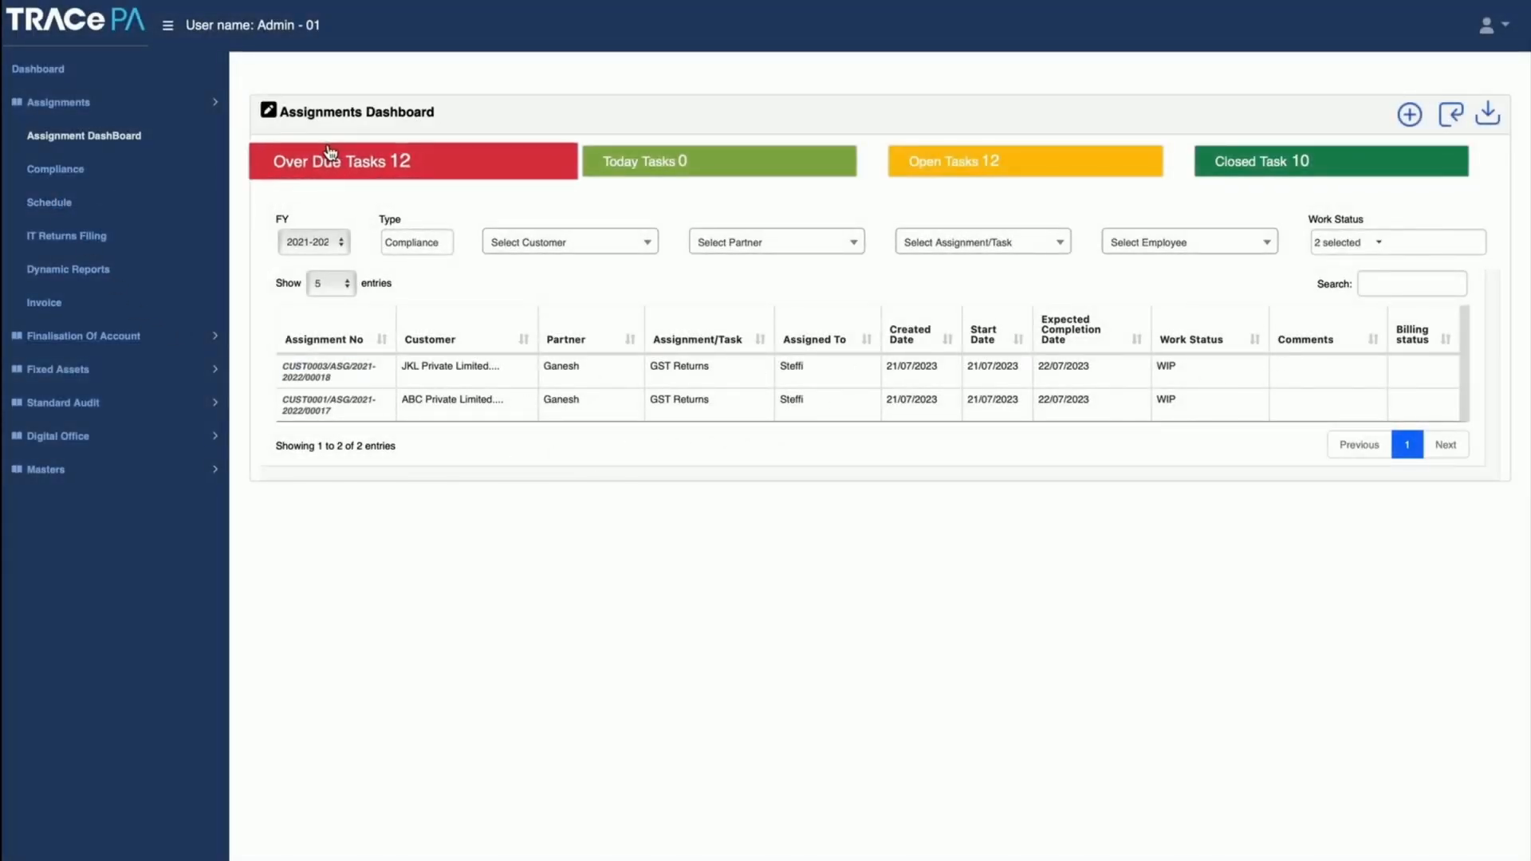
Step: Load the existing client's record in IT Returns Filing and examine its email and service charge fields
{"action": "left_click", "coordinate": [70, 239]}
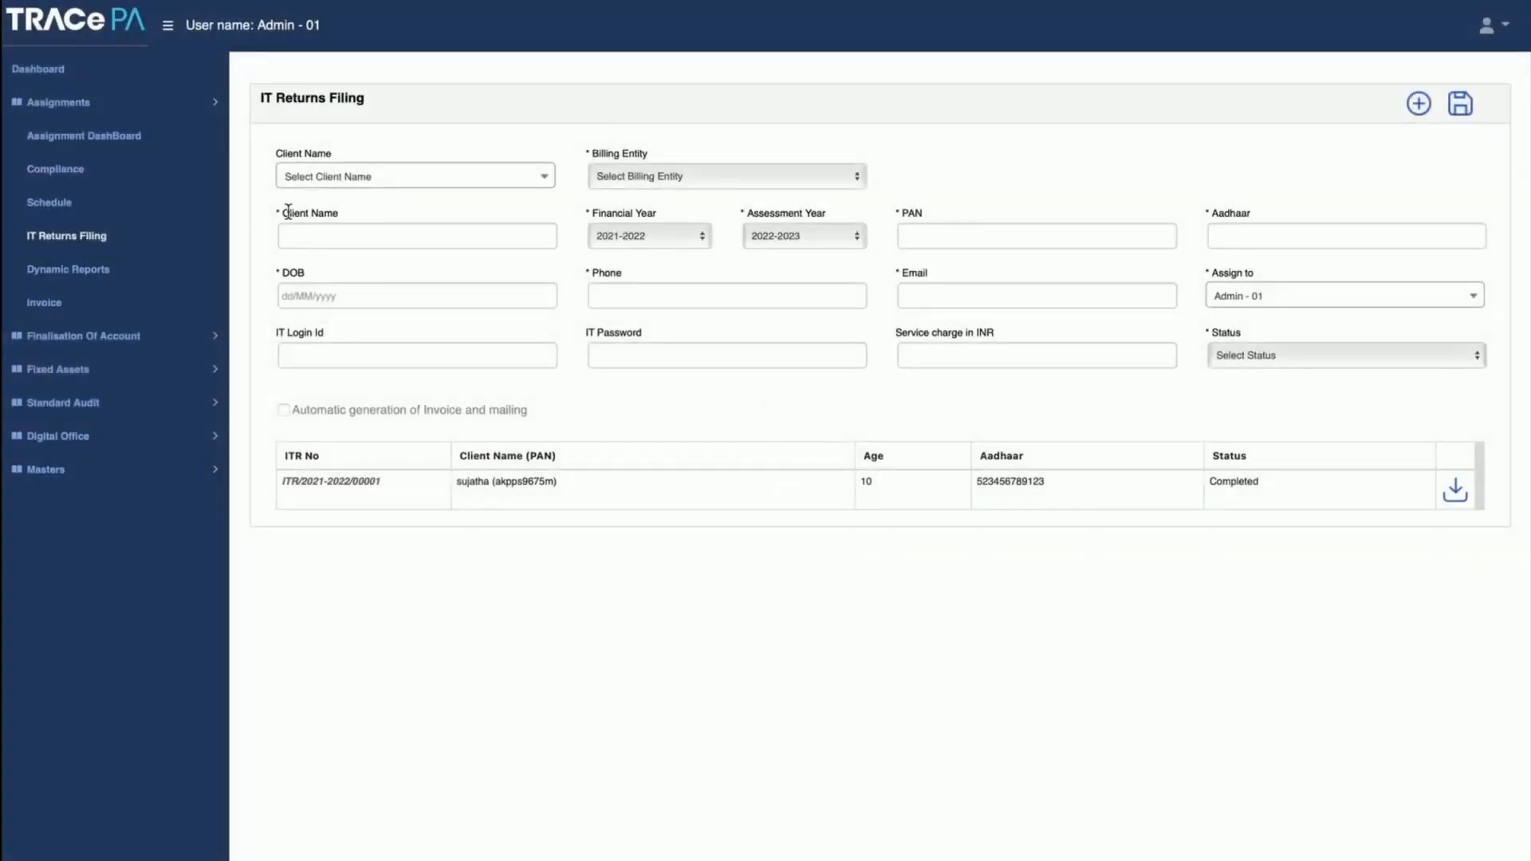
{"action": "left_click", "coordinate": [395, 183]}
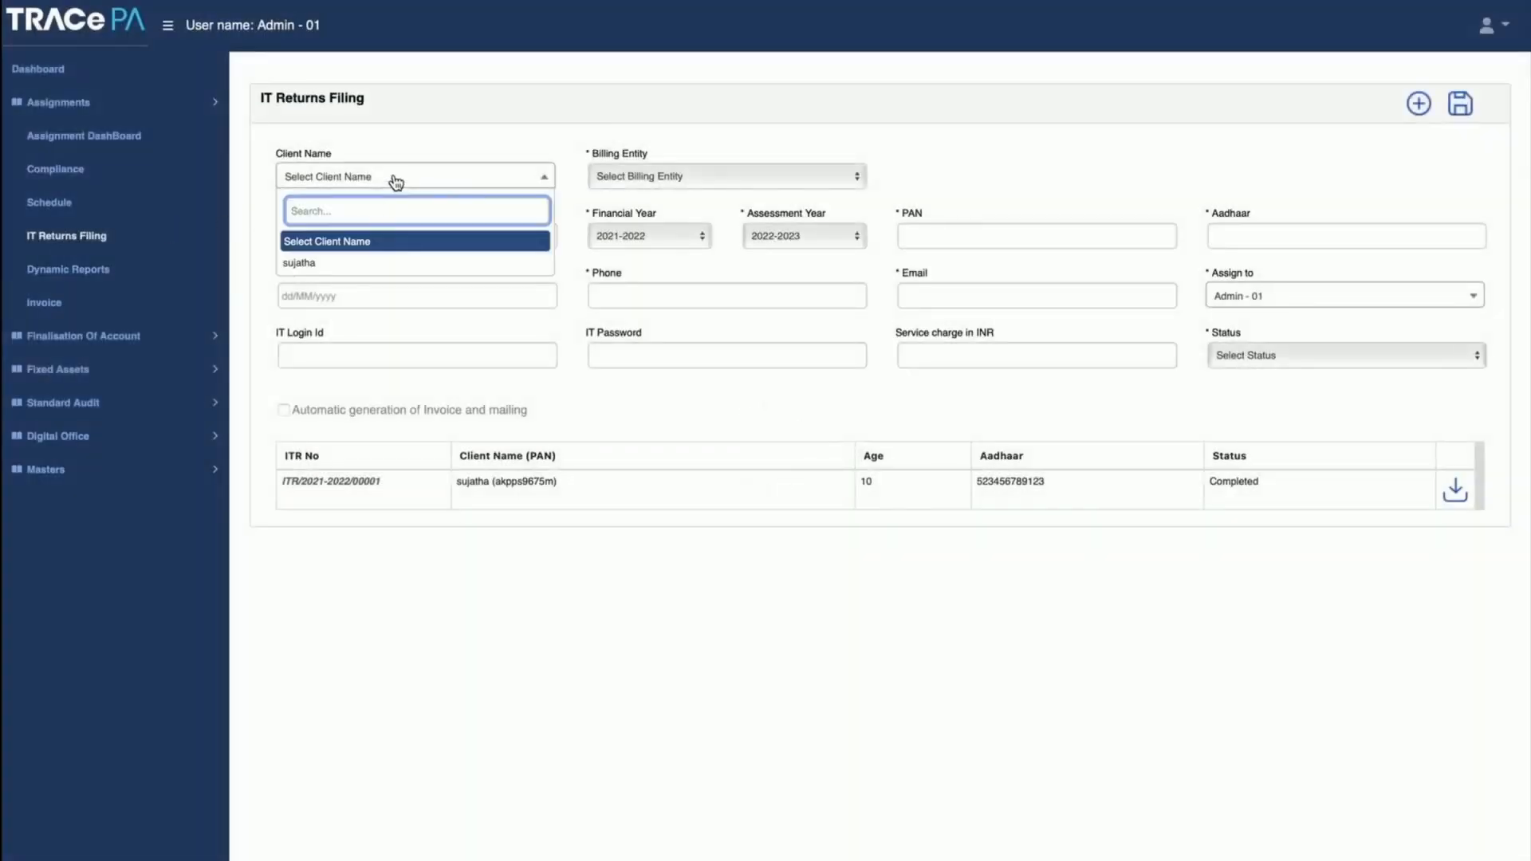
{"action": "left_click", "coordinate": [361, 267]}
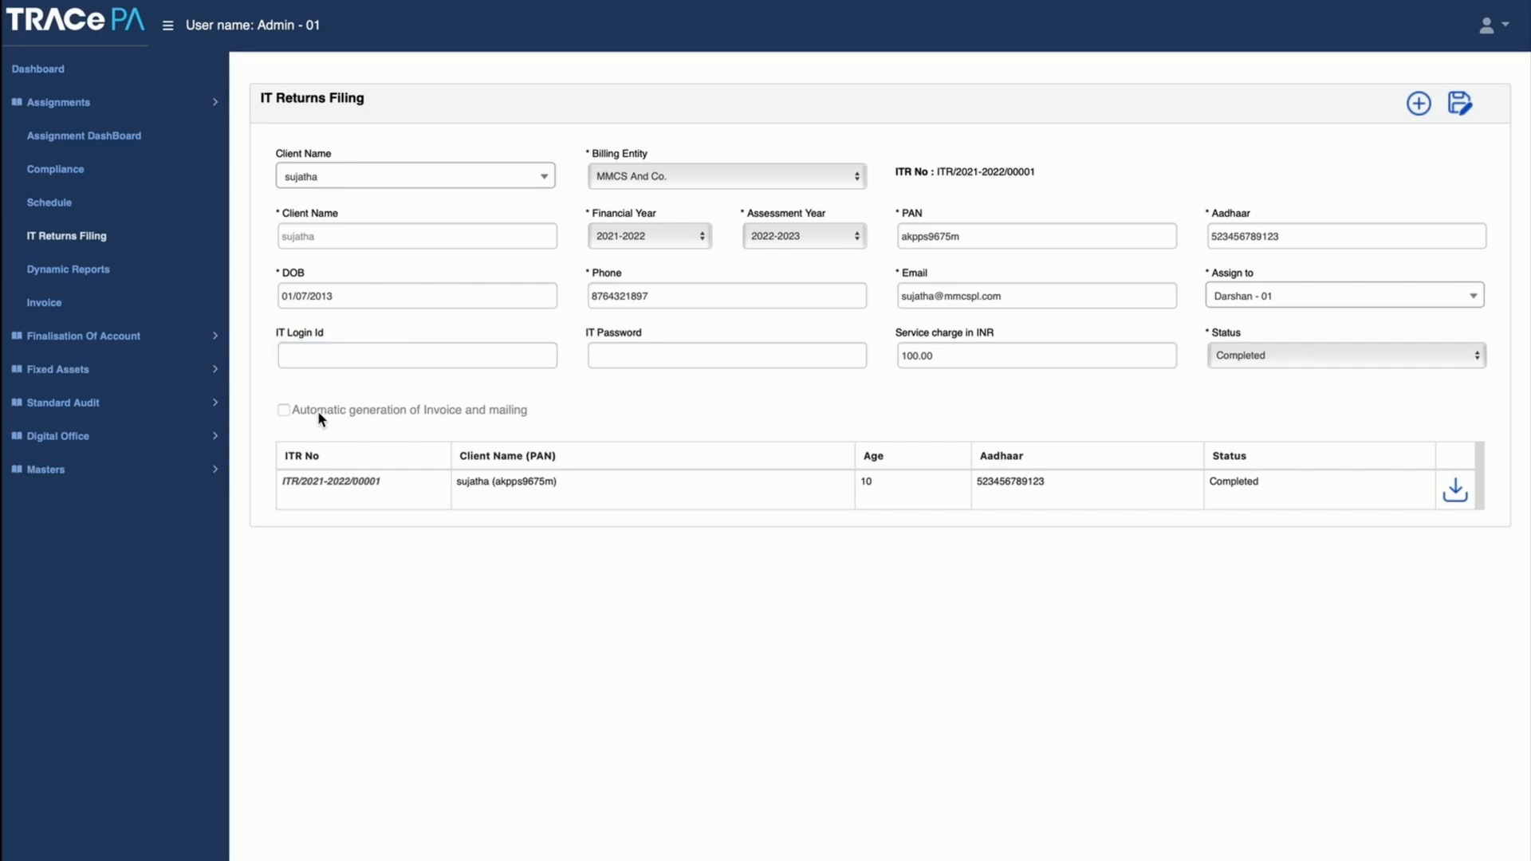
{"action": "left_click", "coordinate": [948, 299]}
{"action": "left_click", "coordinate": [954, 358]}
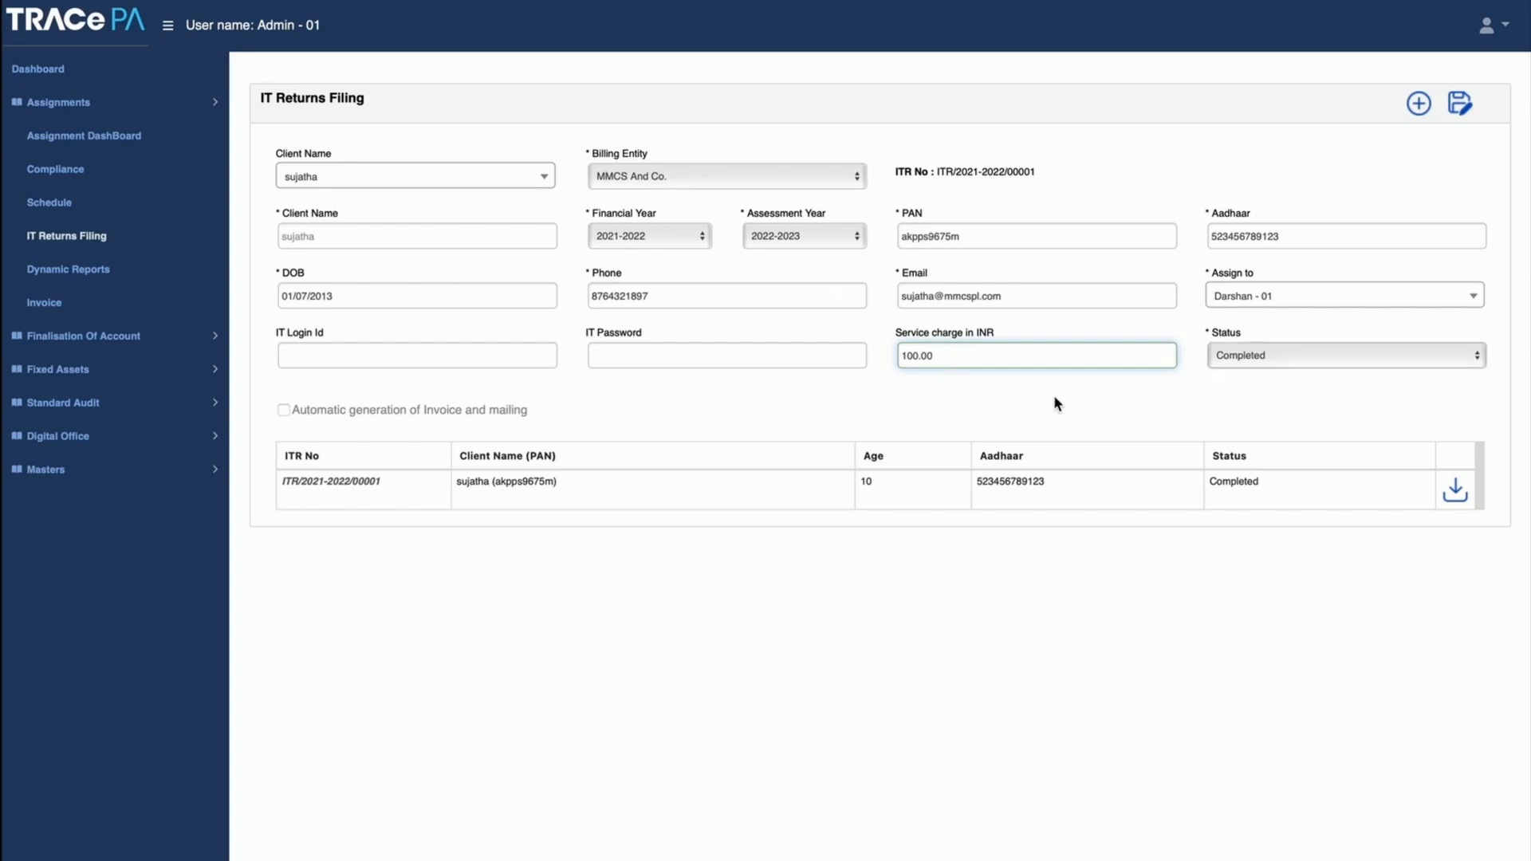
Step: Choose Resource Availability as the report type in Dynamic Reports
{"action": "left_click", "coordinate": [80, 270]}
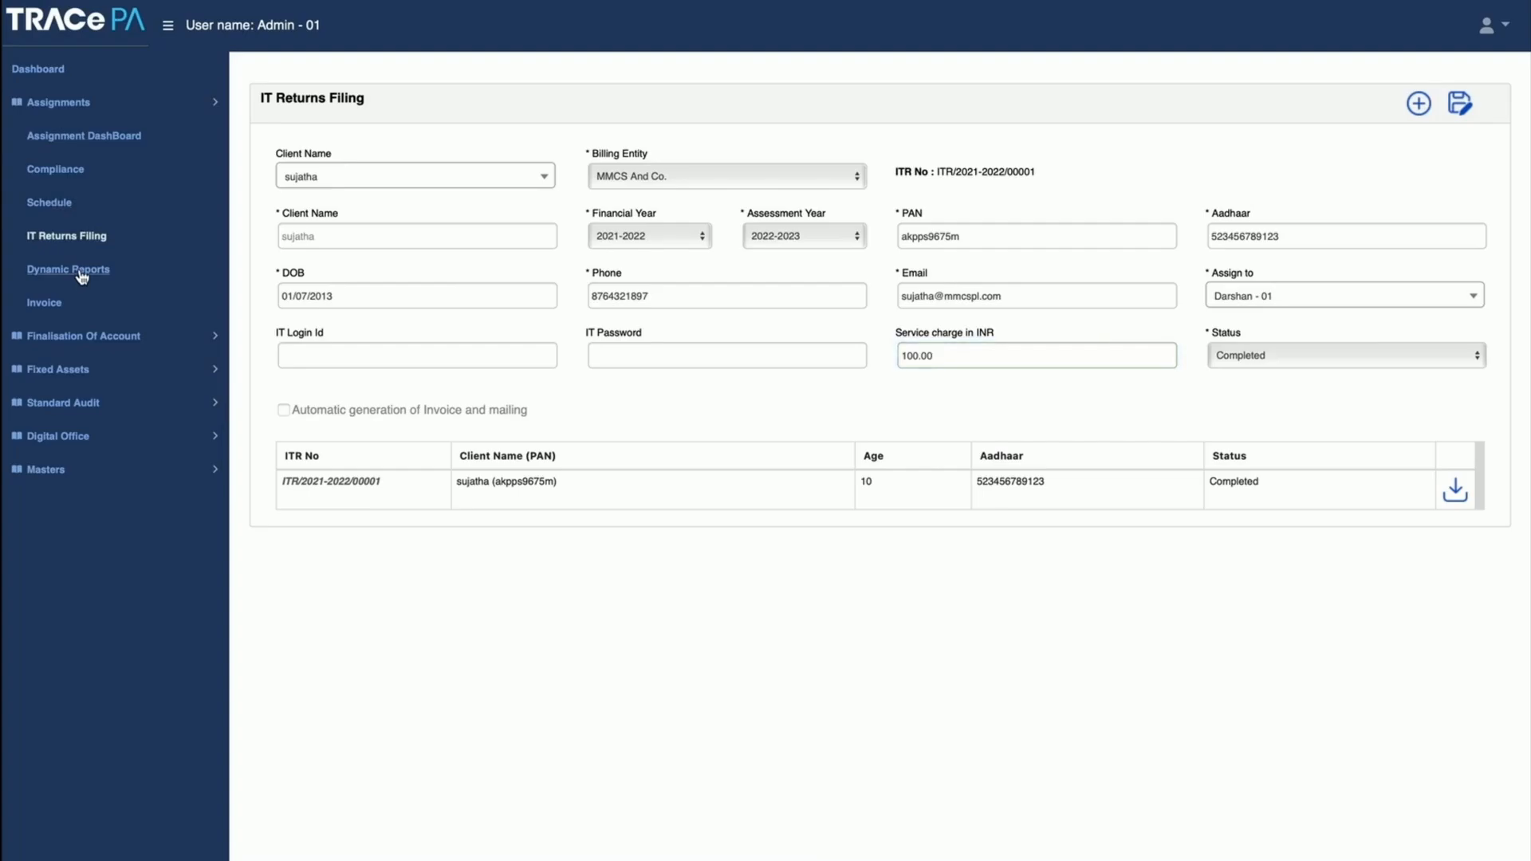
{"action": "left_click", "coordinate": [349, 167]}
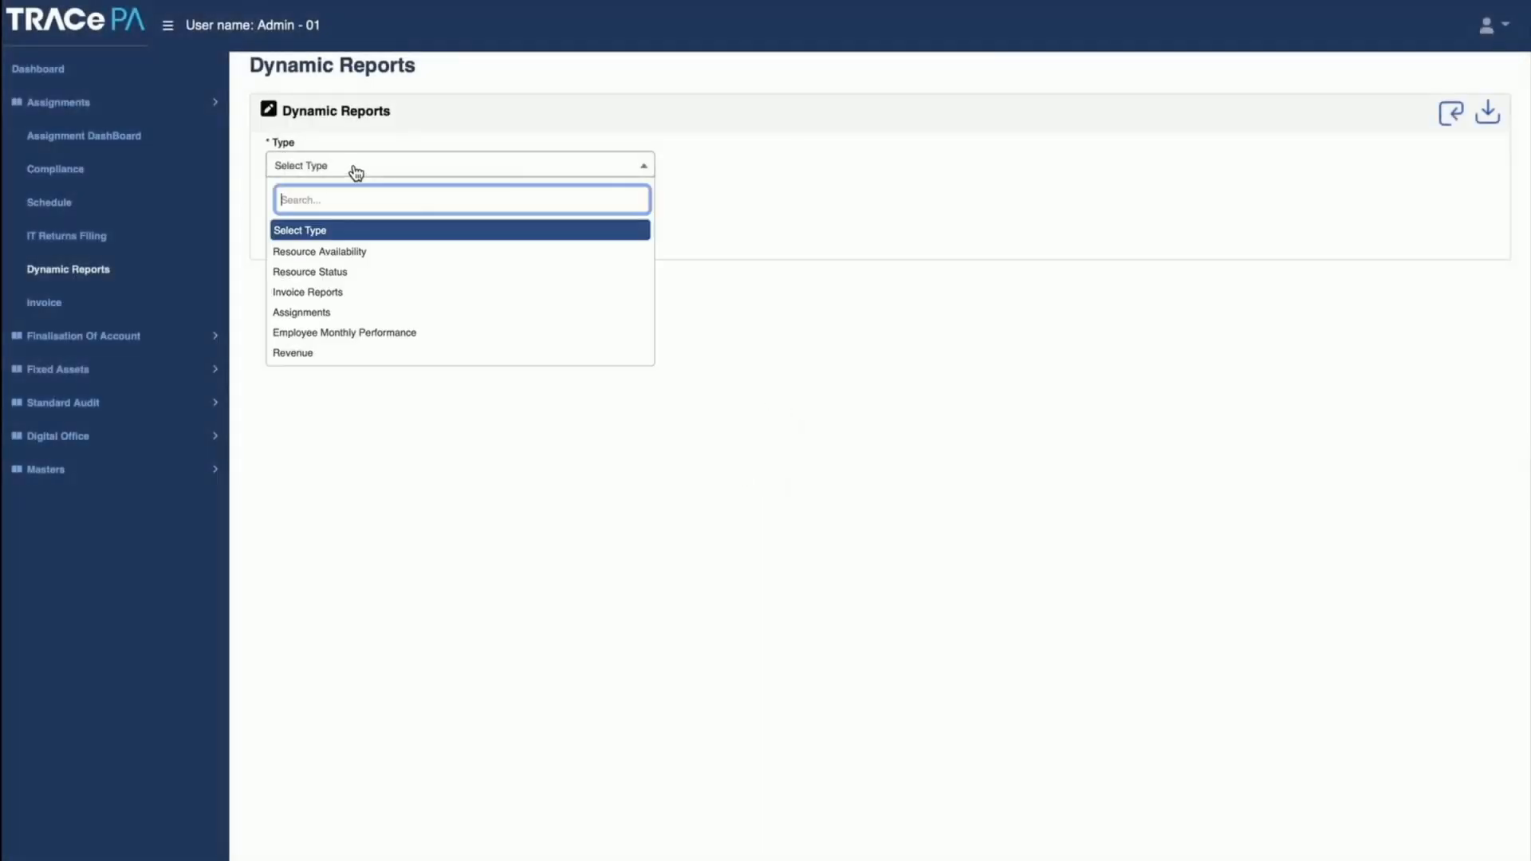
{"action": "left_click", "coordinate": [369, 252]}
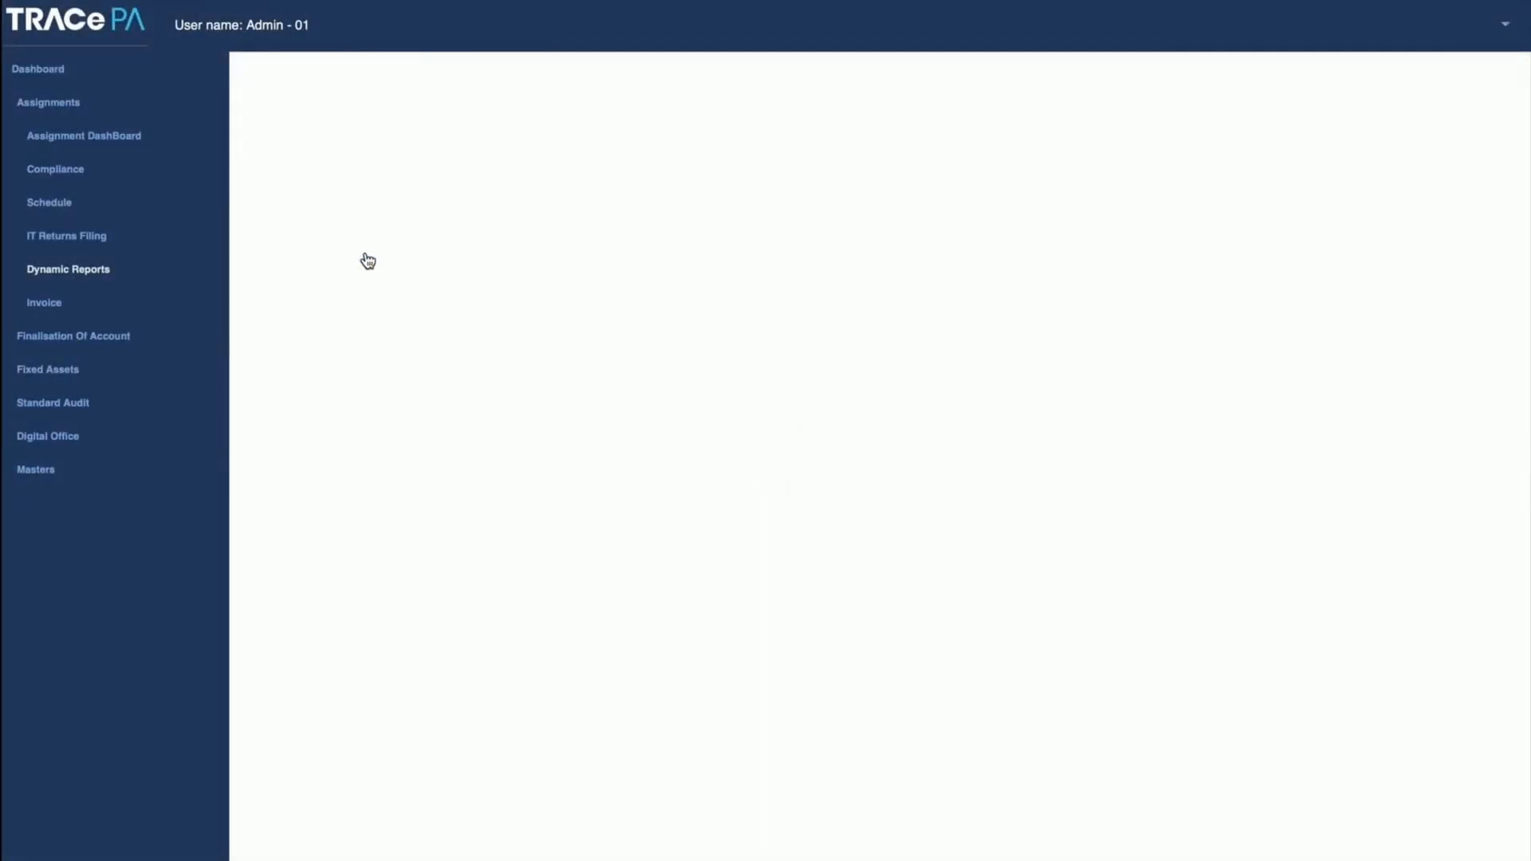
Step: Generate the Resource Availability report with From Date 02/04/2023 and To Date 01/11/2023
{"action": "left_click", "coordinate": [365, 246]}
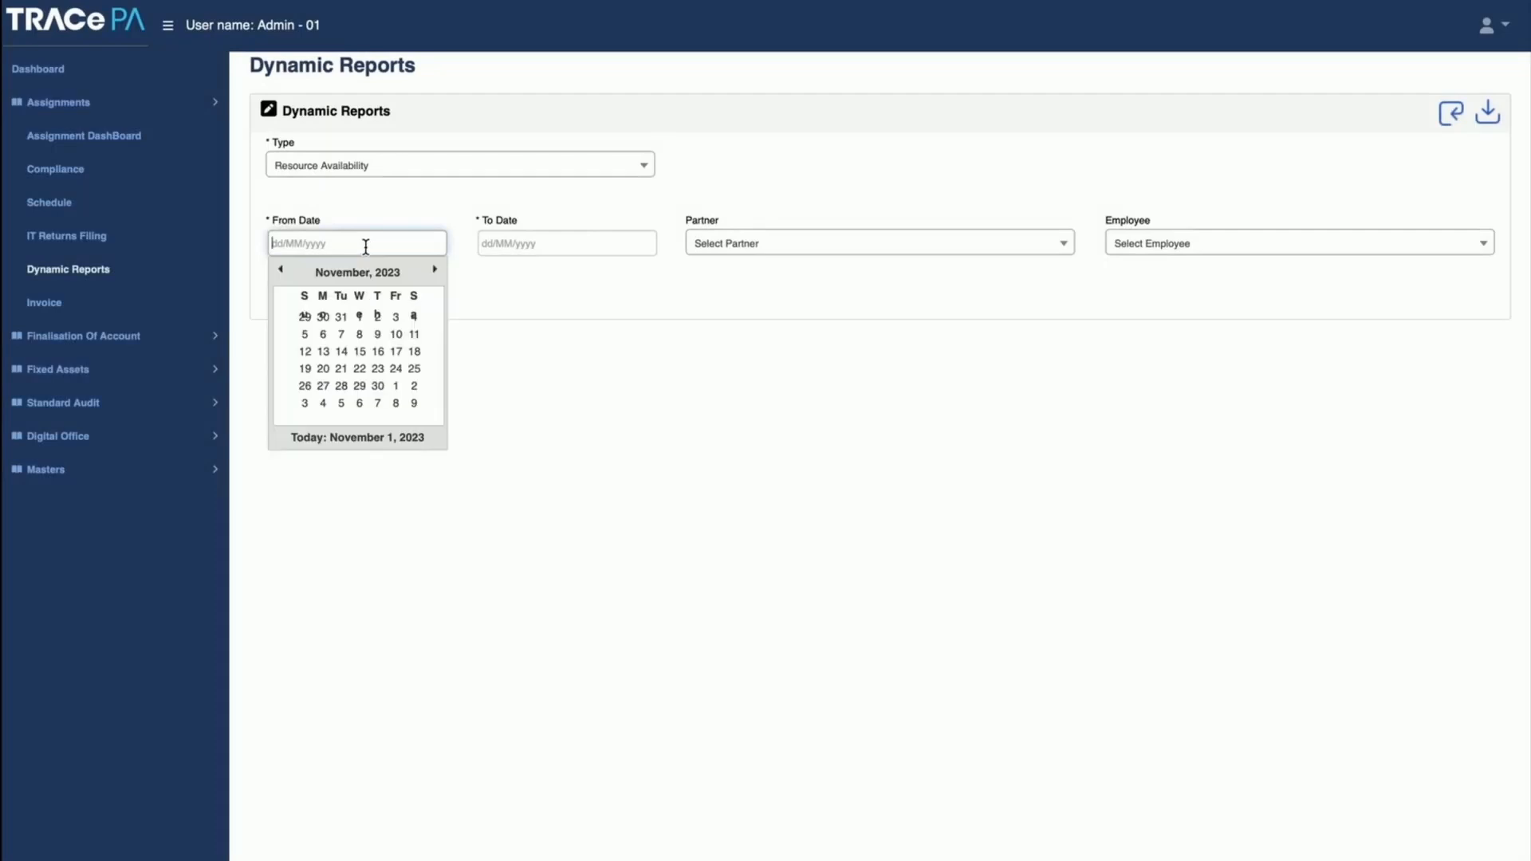
{"action": "left_click", "coordinate": [281, 270]}
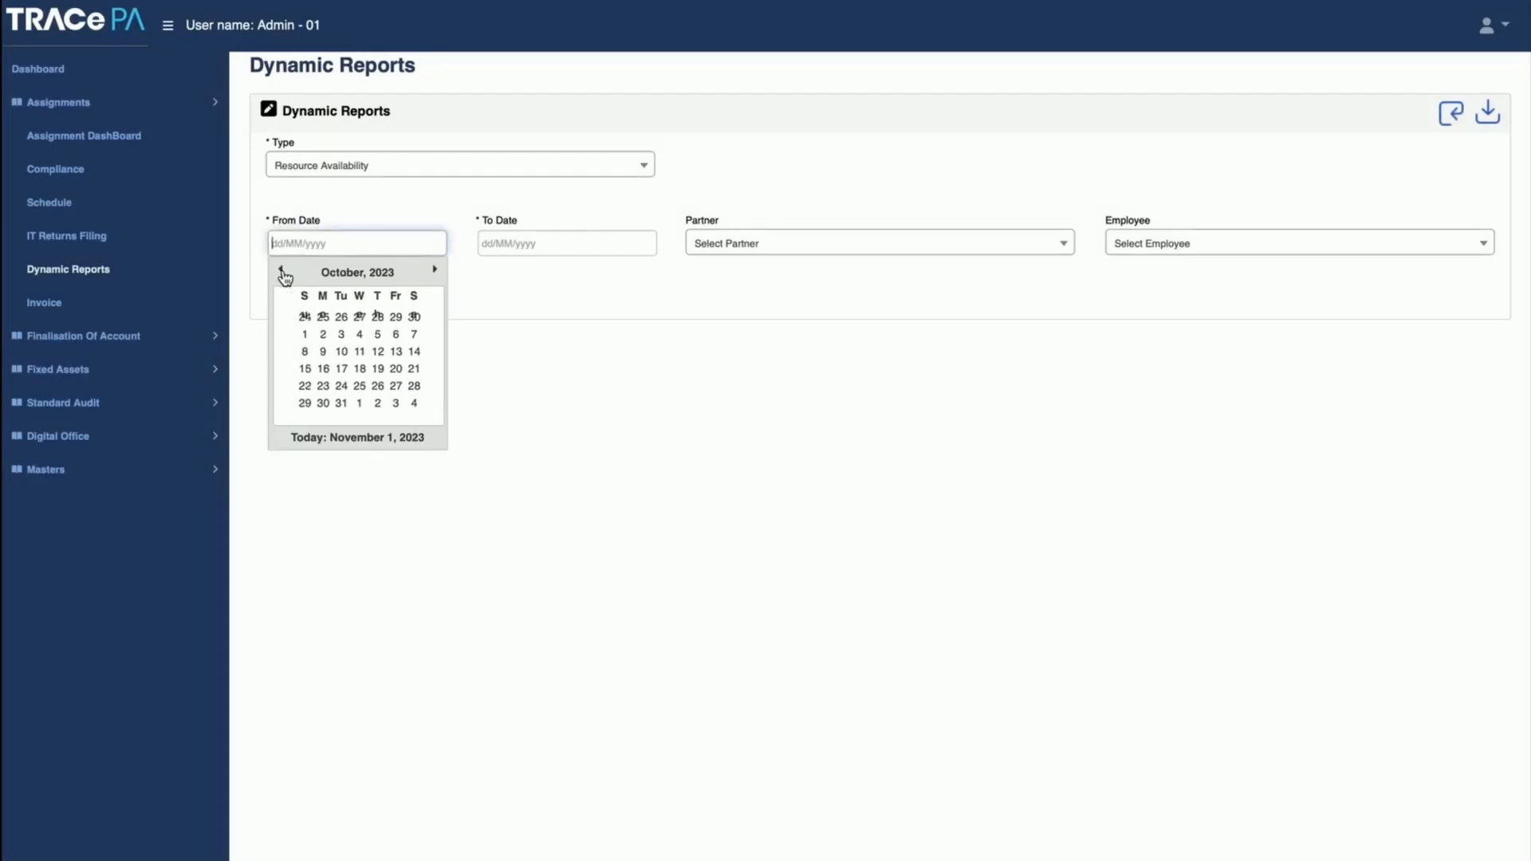
{"action": "left_click", "coordinate": [330, 272]}
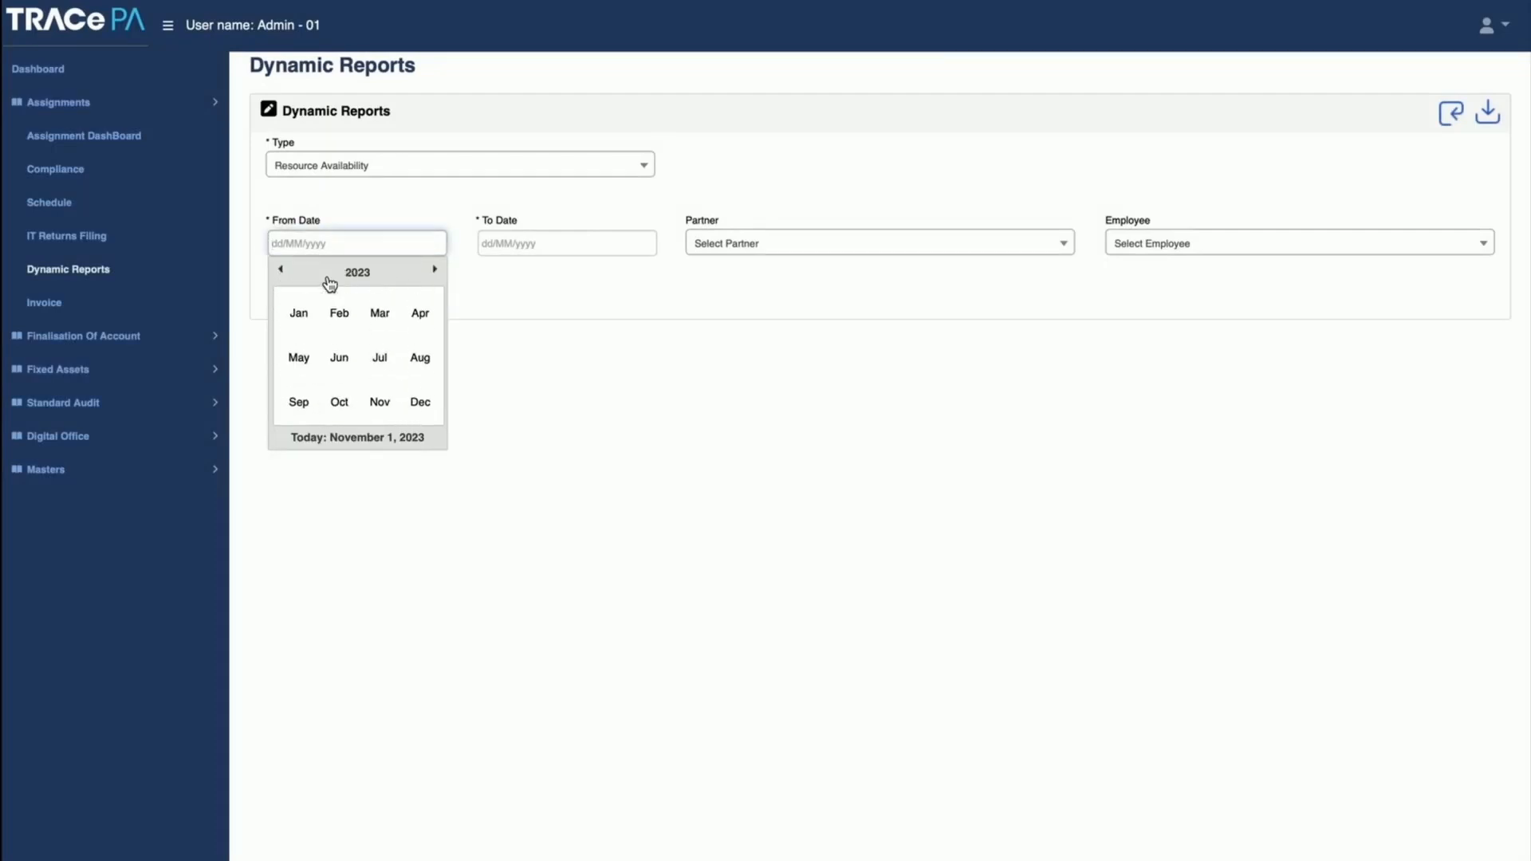
{"action": "left_click", "coordinate": [432, 322]}
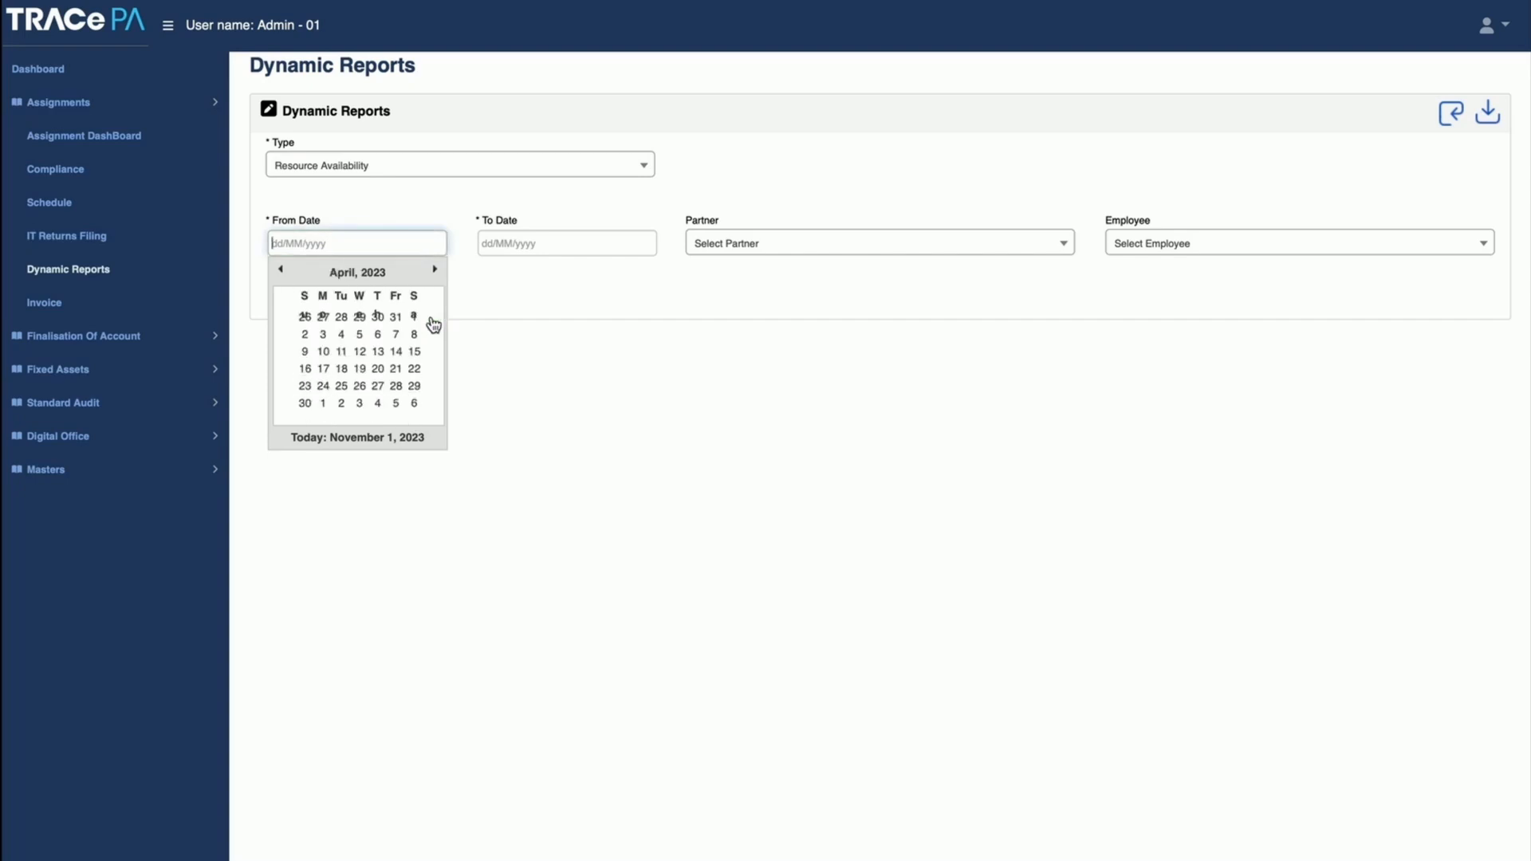
{"action": "left_click", "coordinate": [320, 335]}
{"action": "left_click", "coordinate": [531, 245]}
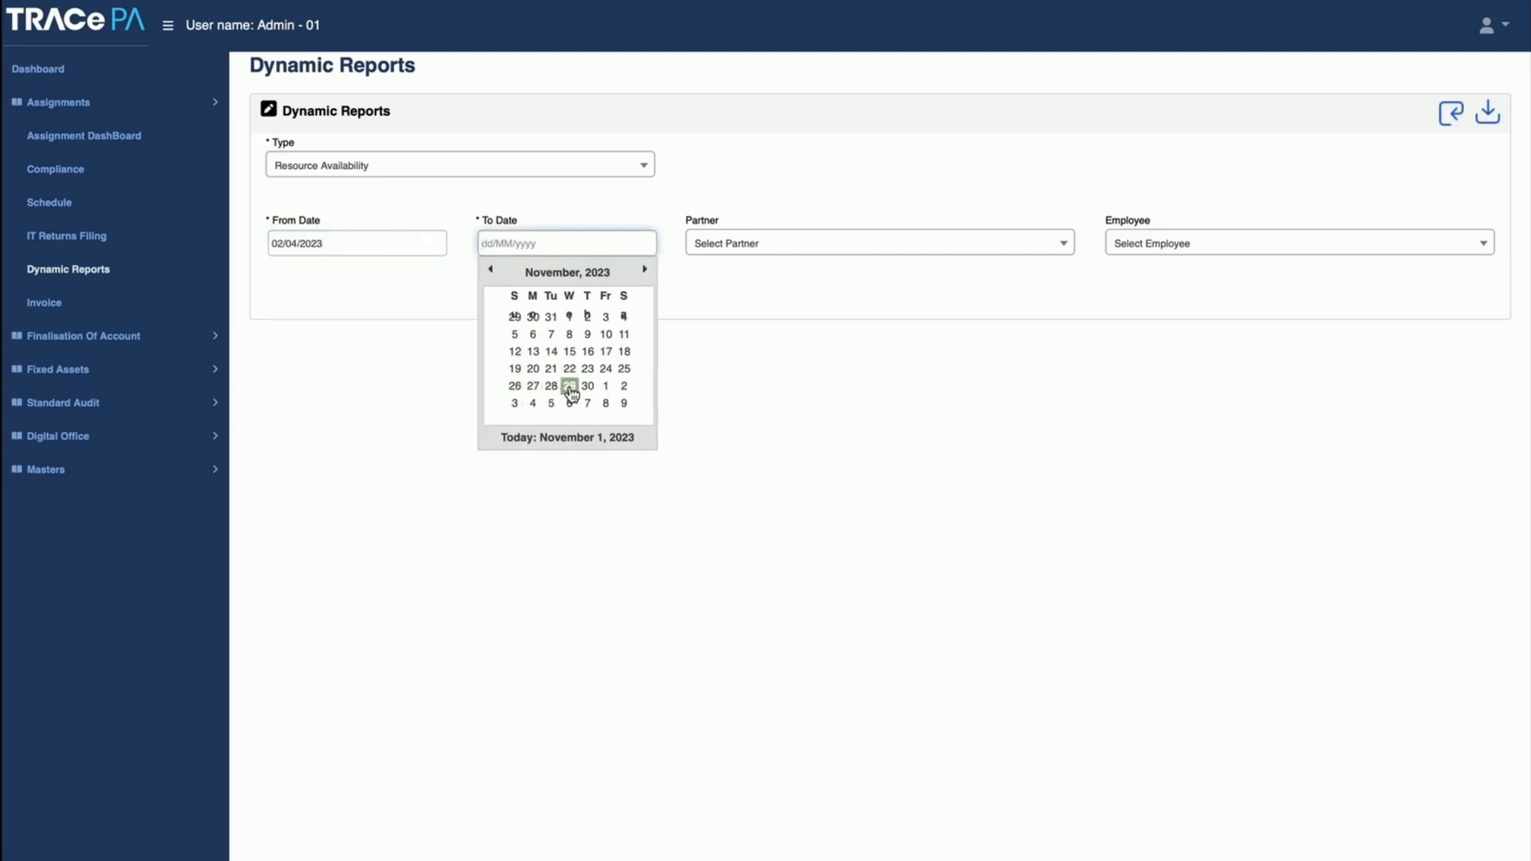
{"action": "left_click", "coordinate": [569, 319]}
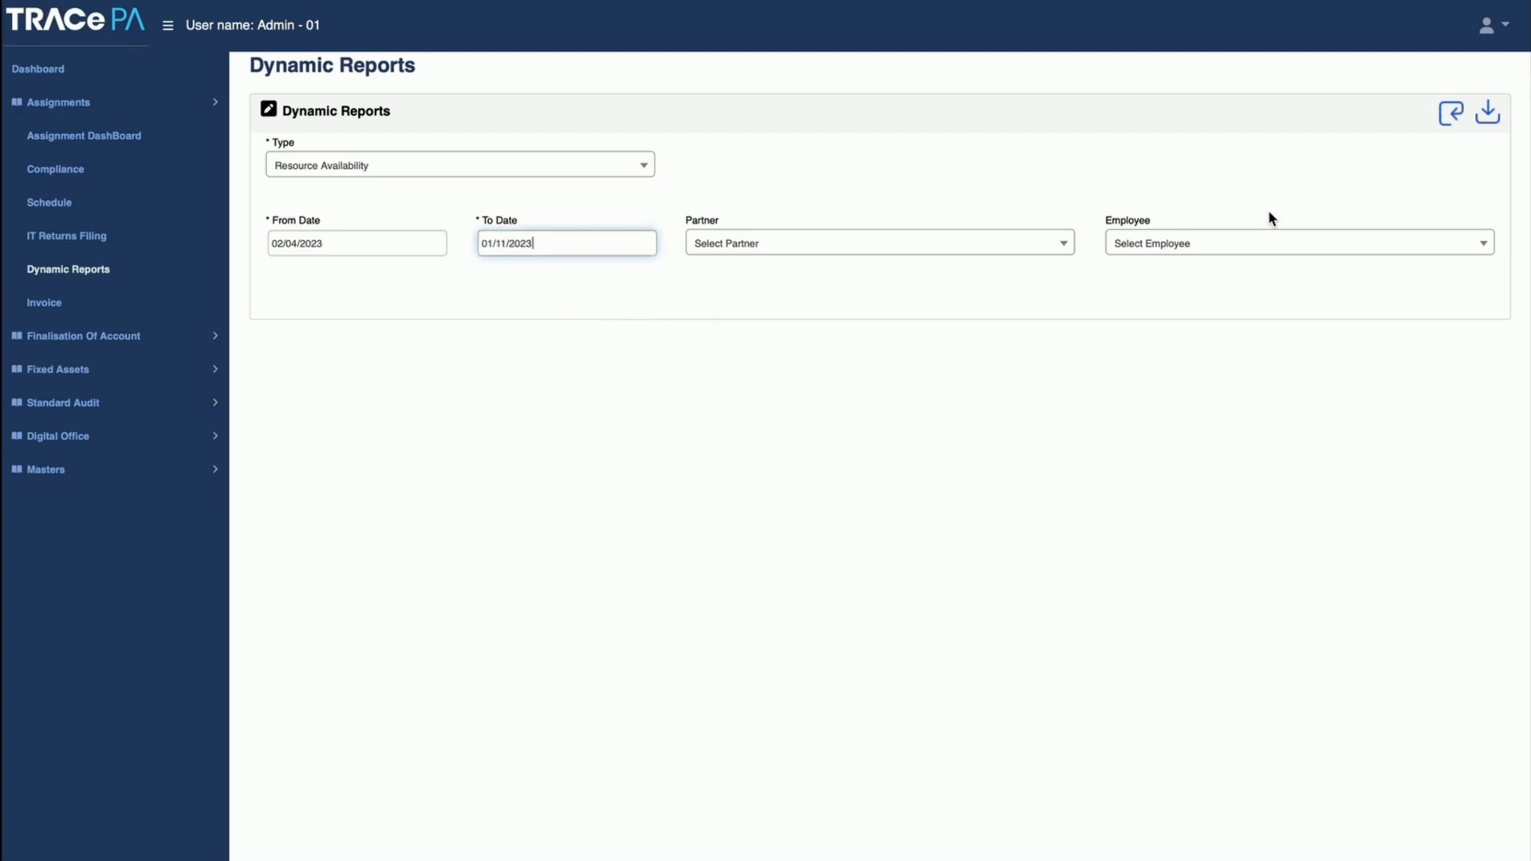
{"action": "left_click", "coordinate": [1451, 112]}
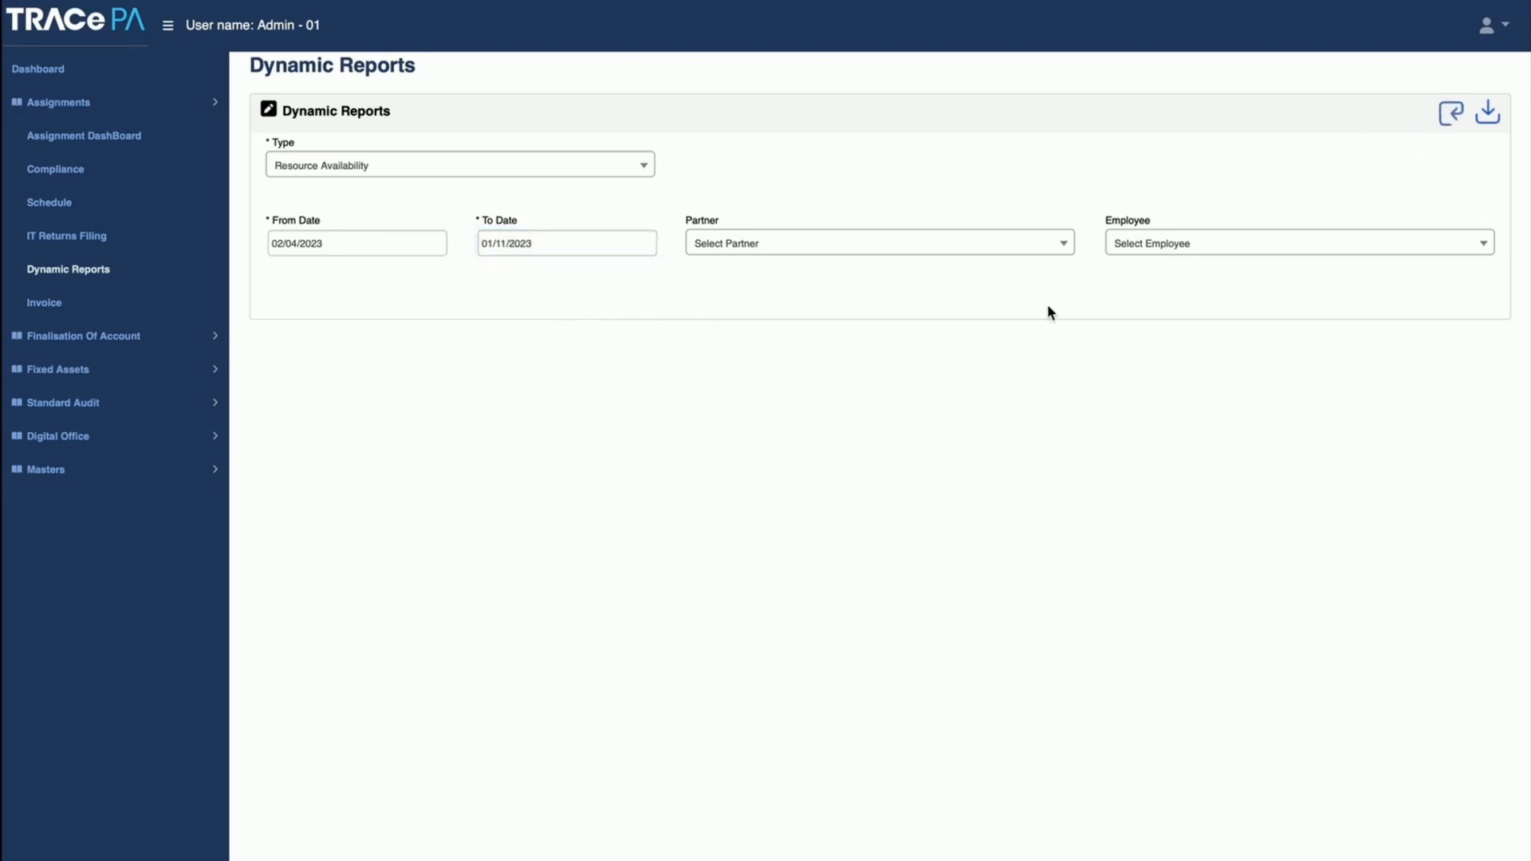
{"action": "left_click", "coordinate": [1451, 112]}
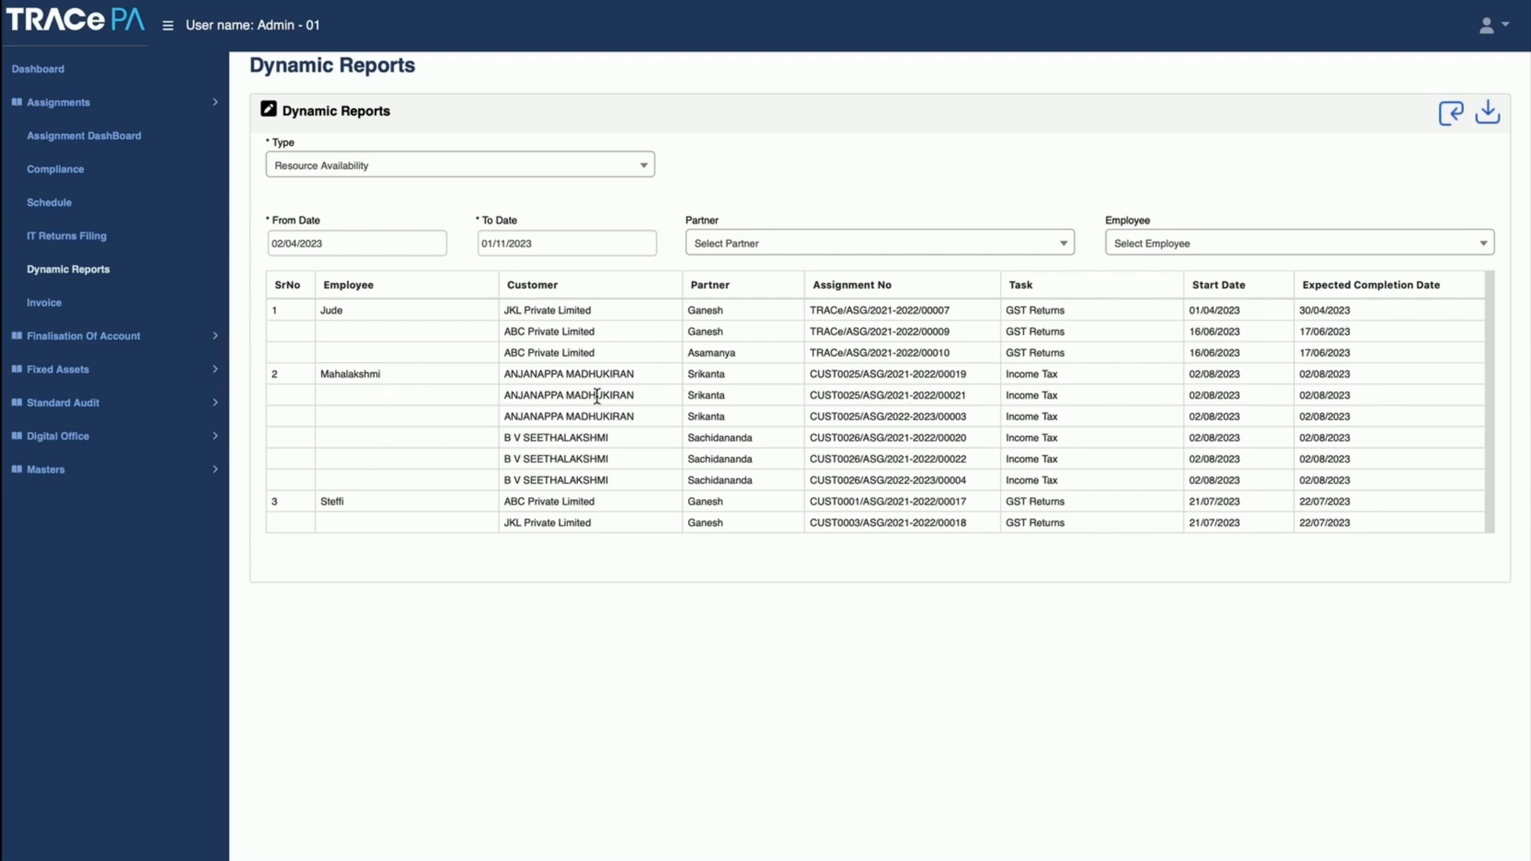
Step: Generate a Resource Status report in Dynamic Reports for the period 30/03/2023 to 01/11/2023
{"action": "left_click", "coordinate": [399, 175]}
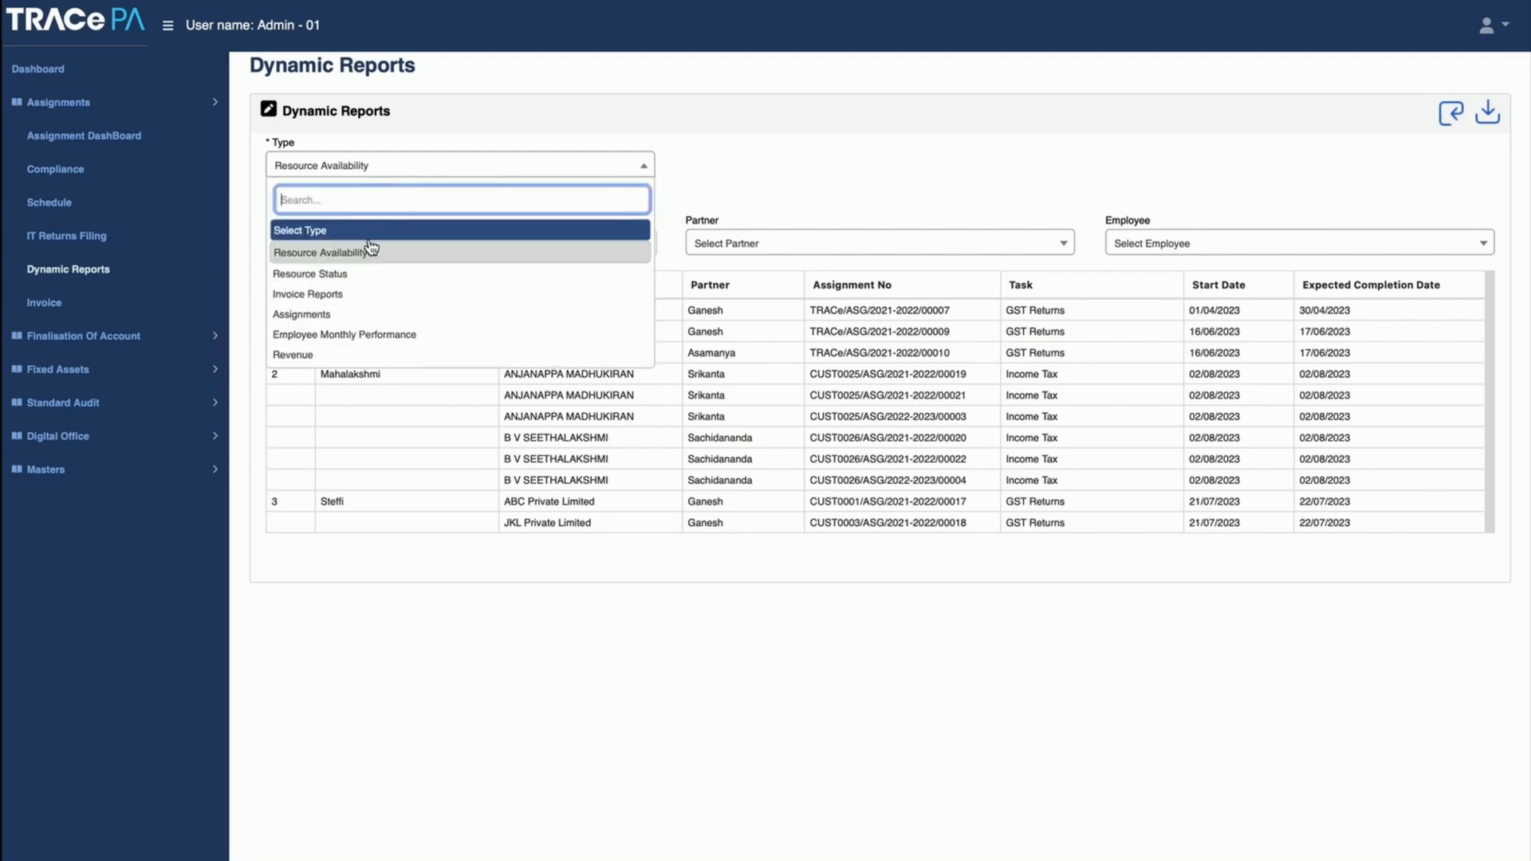
{"action": "left_click", "coordinate": [355, 272]}
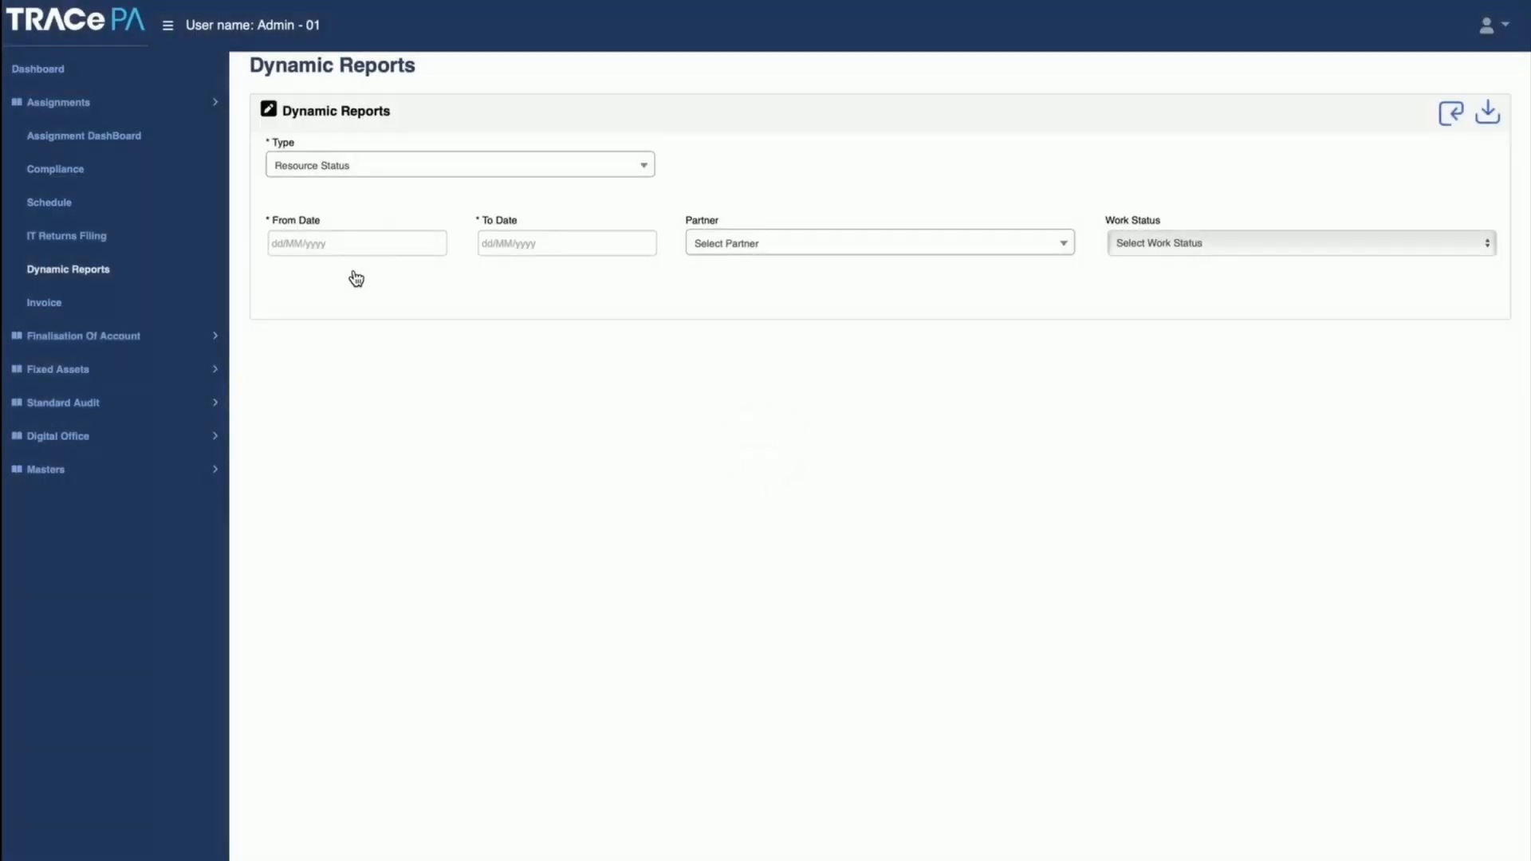
{"action": "left_click", "coordinate": [360, 243]}
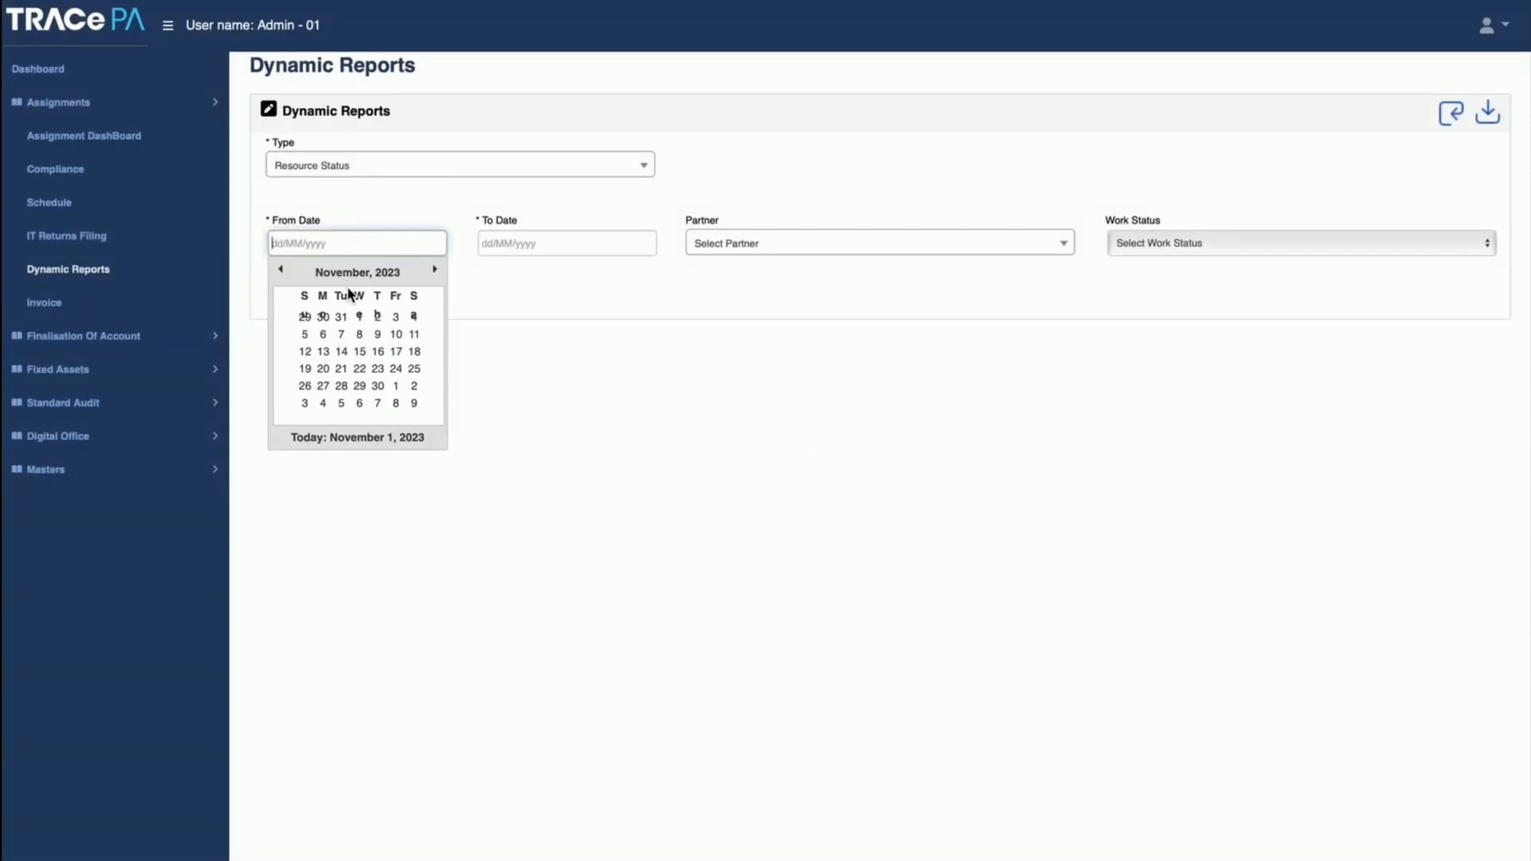
{"action": "left_click", "coordinate": [331, 273]}
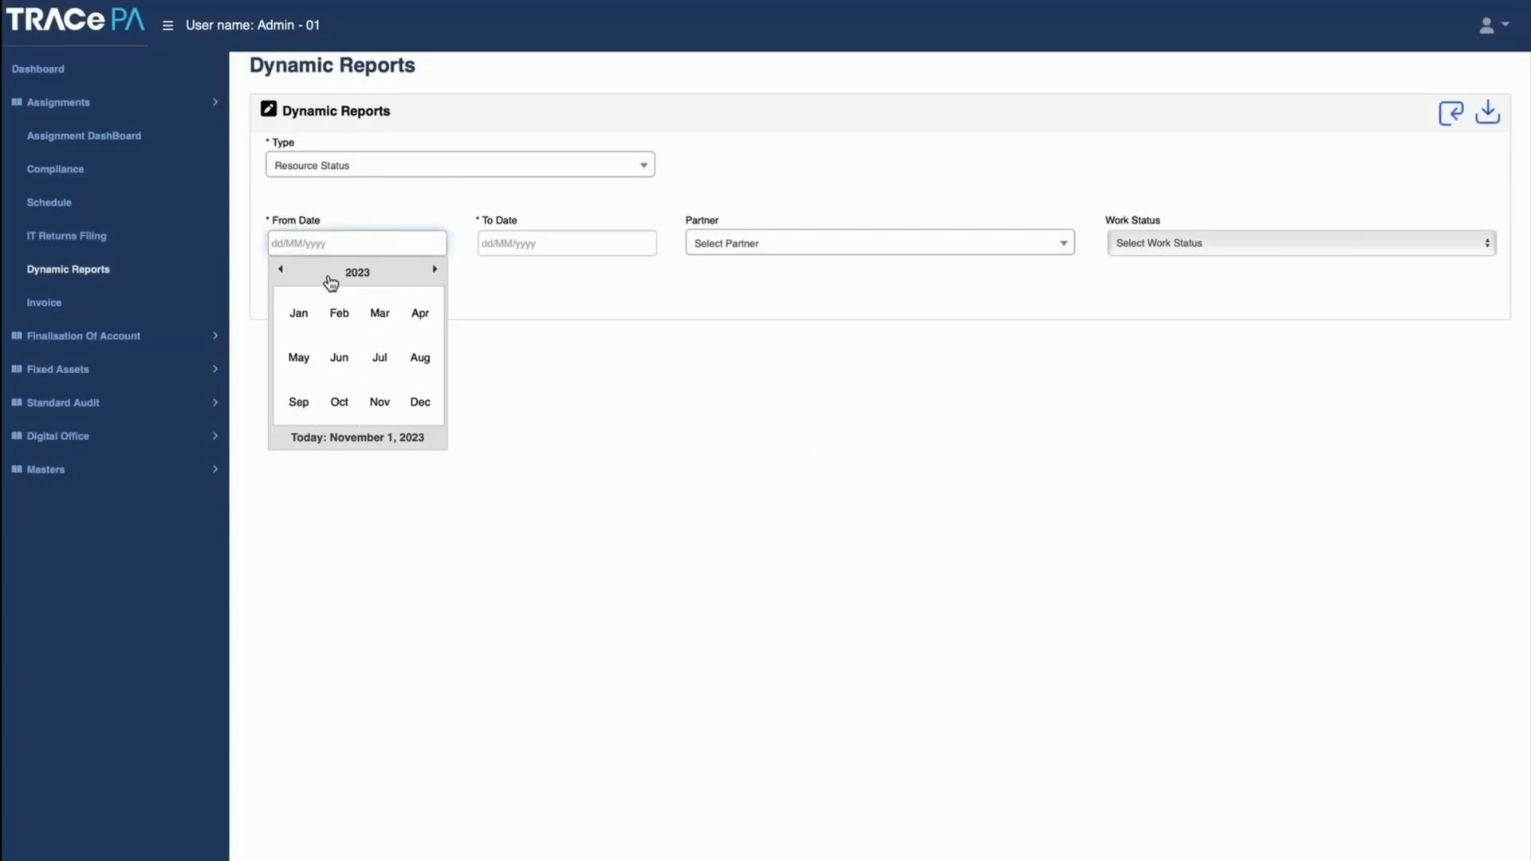
{"action": "left_click", "coordinate": [420, 315]}
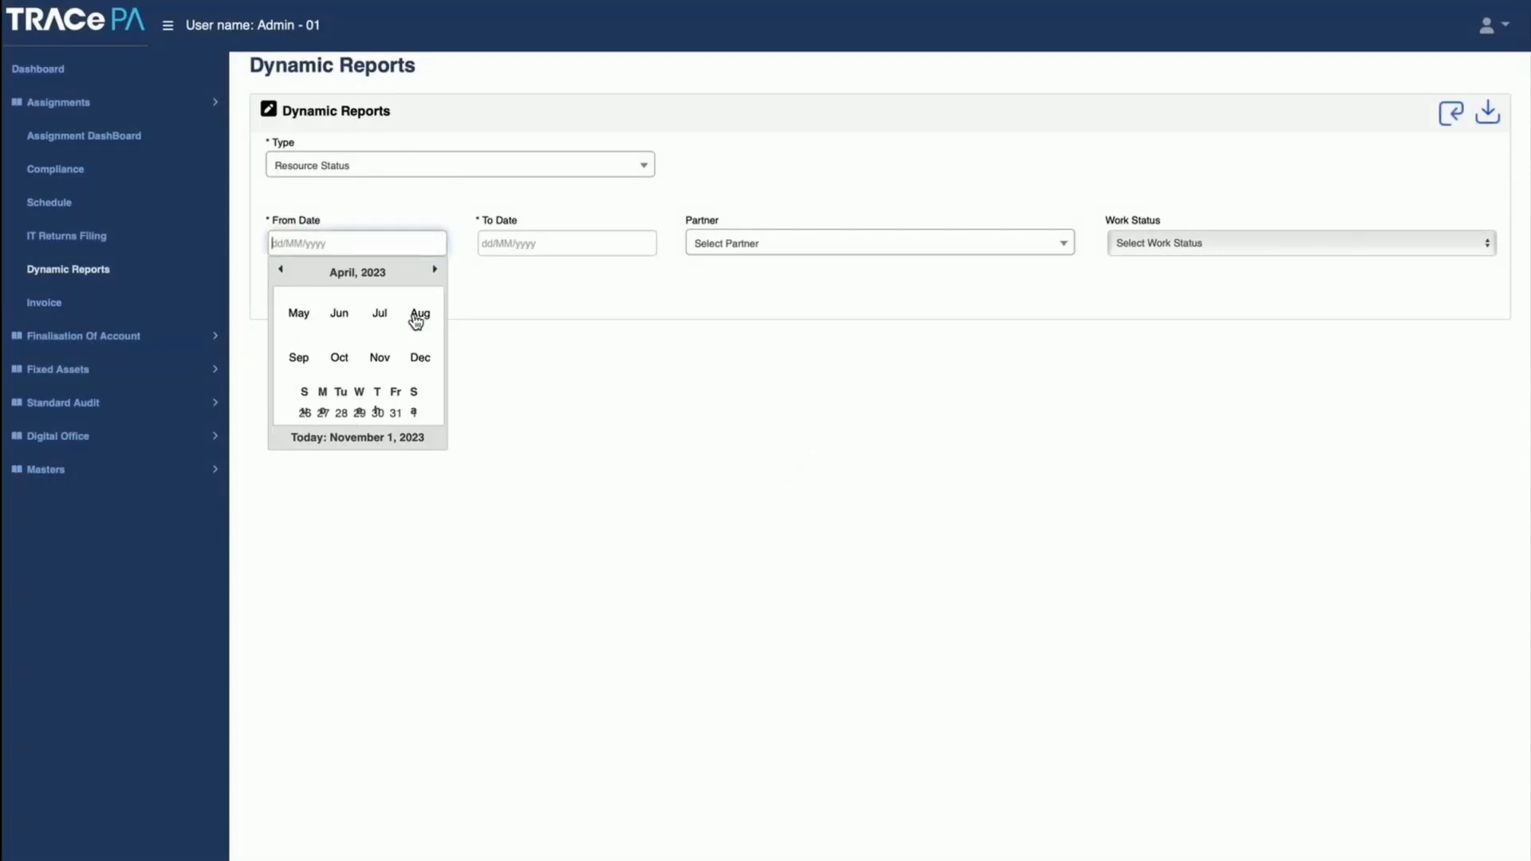
{"action": "left_click", "coordinate": [377, 316]}
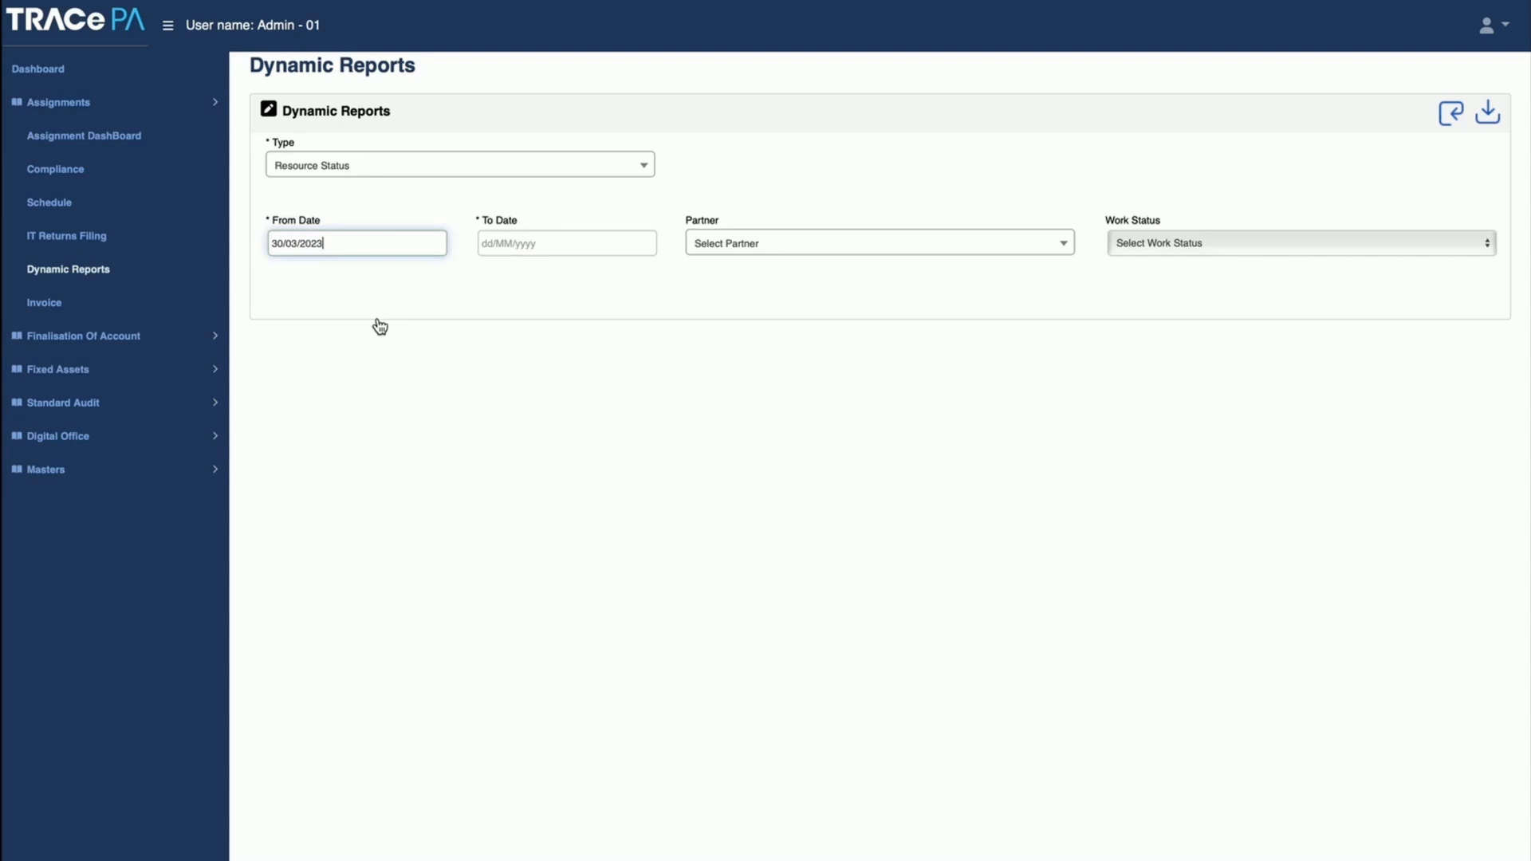
{"action": "left_click", "coordinate": [513, 244]}
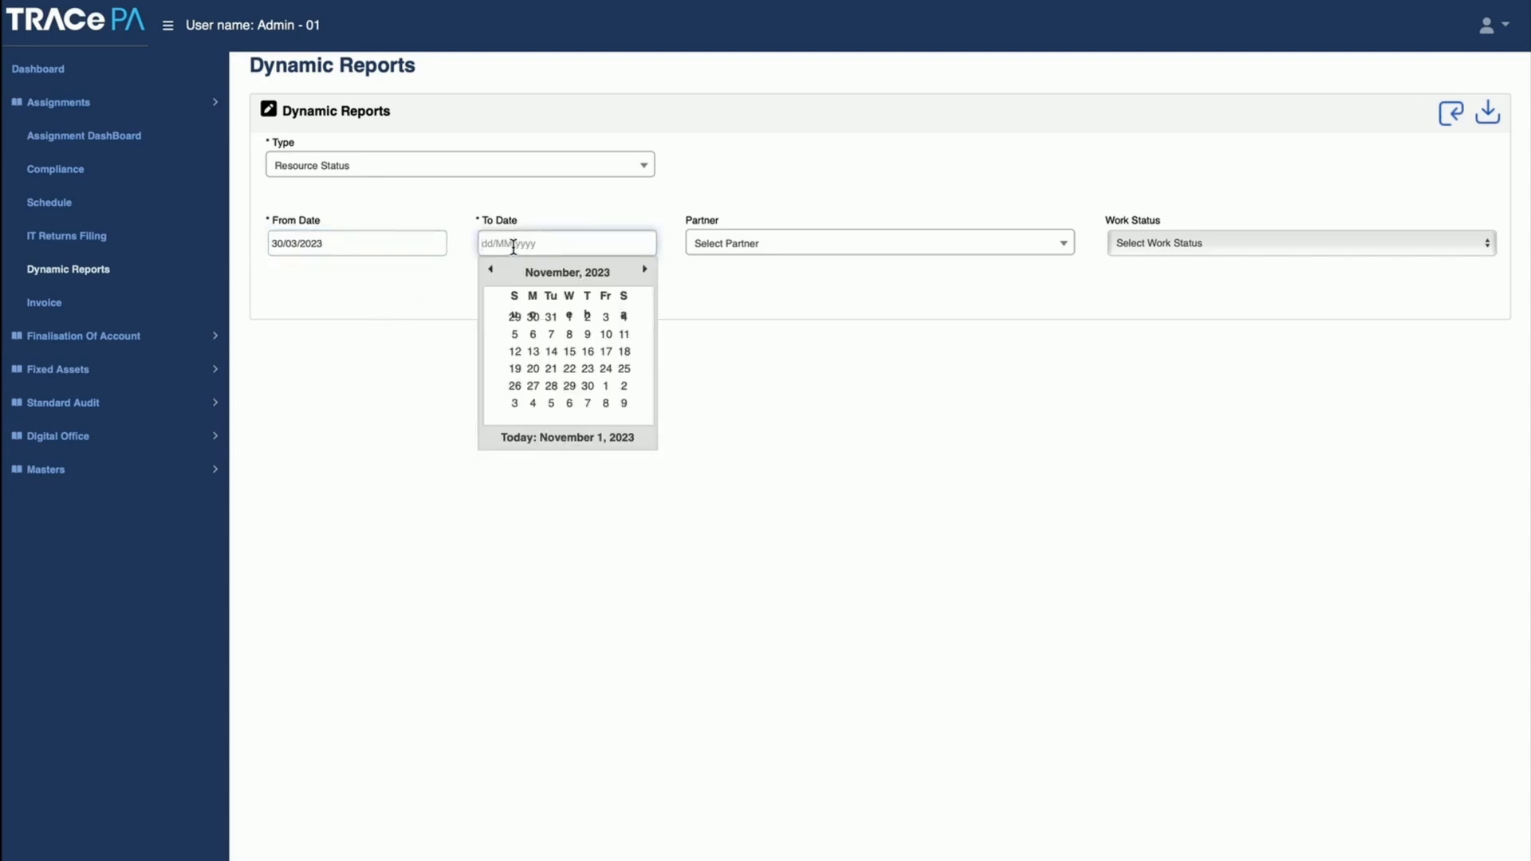
{"action": "left_click", "coordinate": [569, 317]}
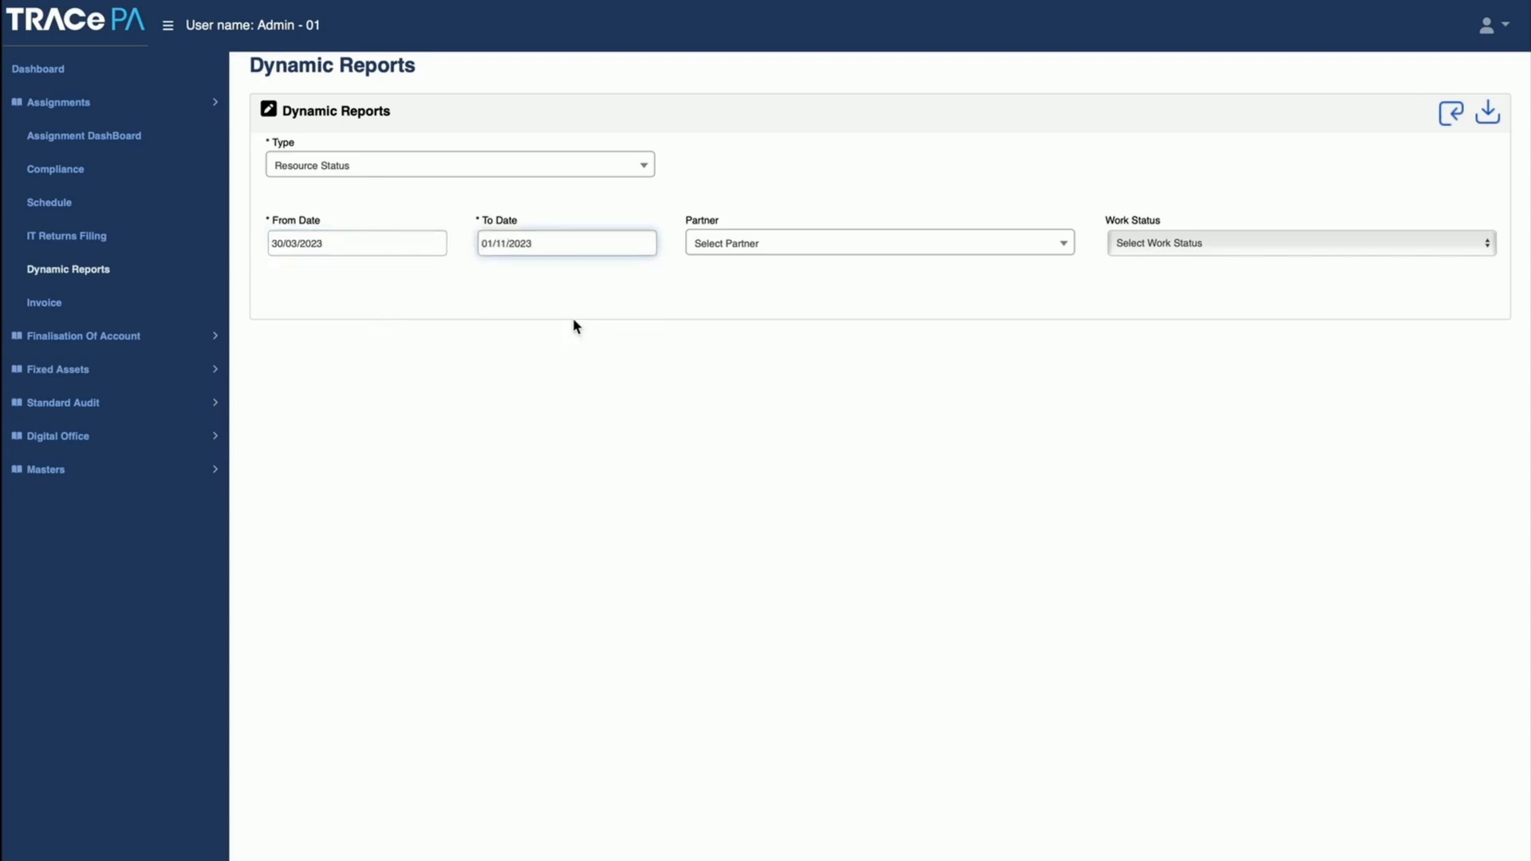
{"action": "left_click", "coordinate": [1457, 119]}
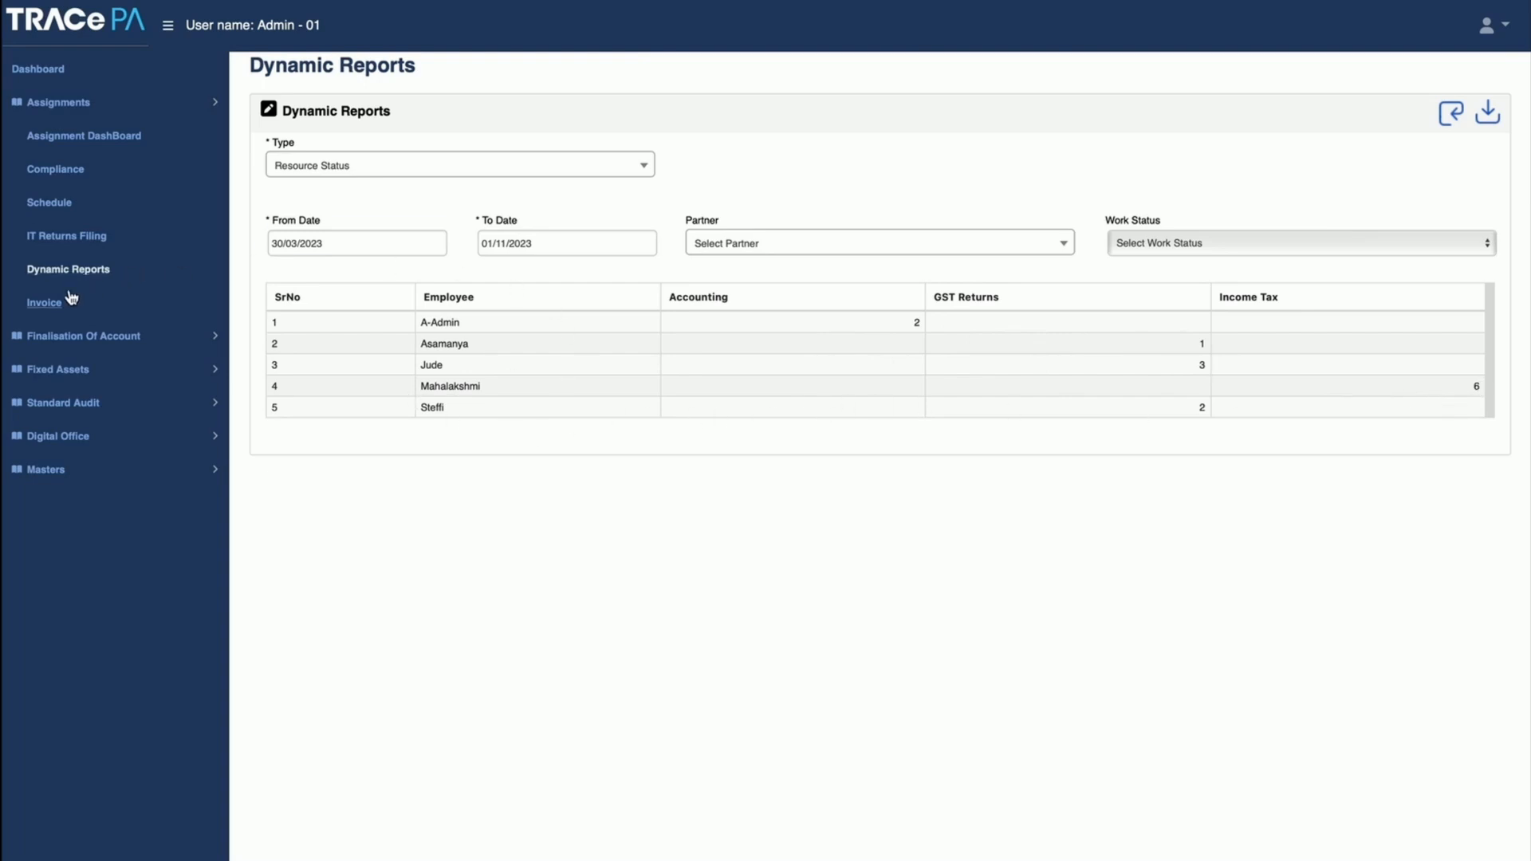
Step: Generate the Invoice Reports listing with From Date 30/03/2023 and To Date 01/11/2023
{"action": "left_click", "coordinate": [349, 166]}
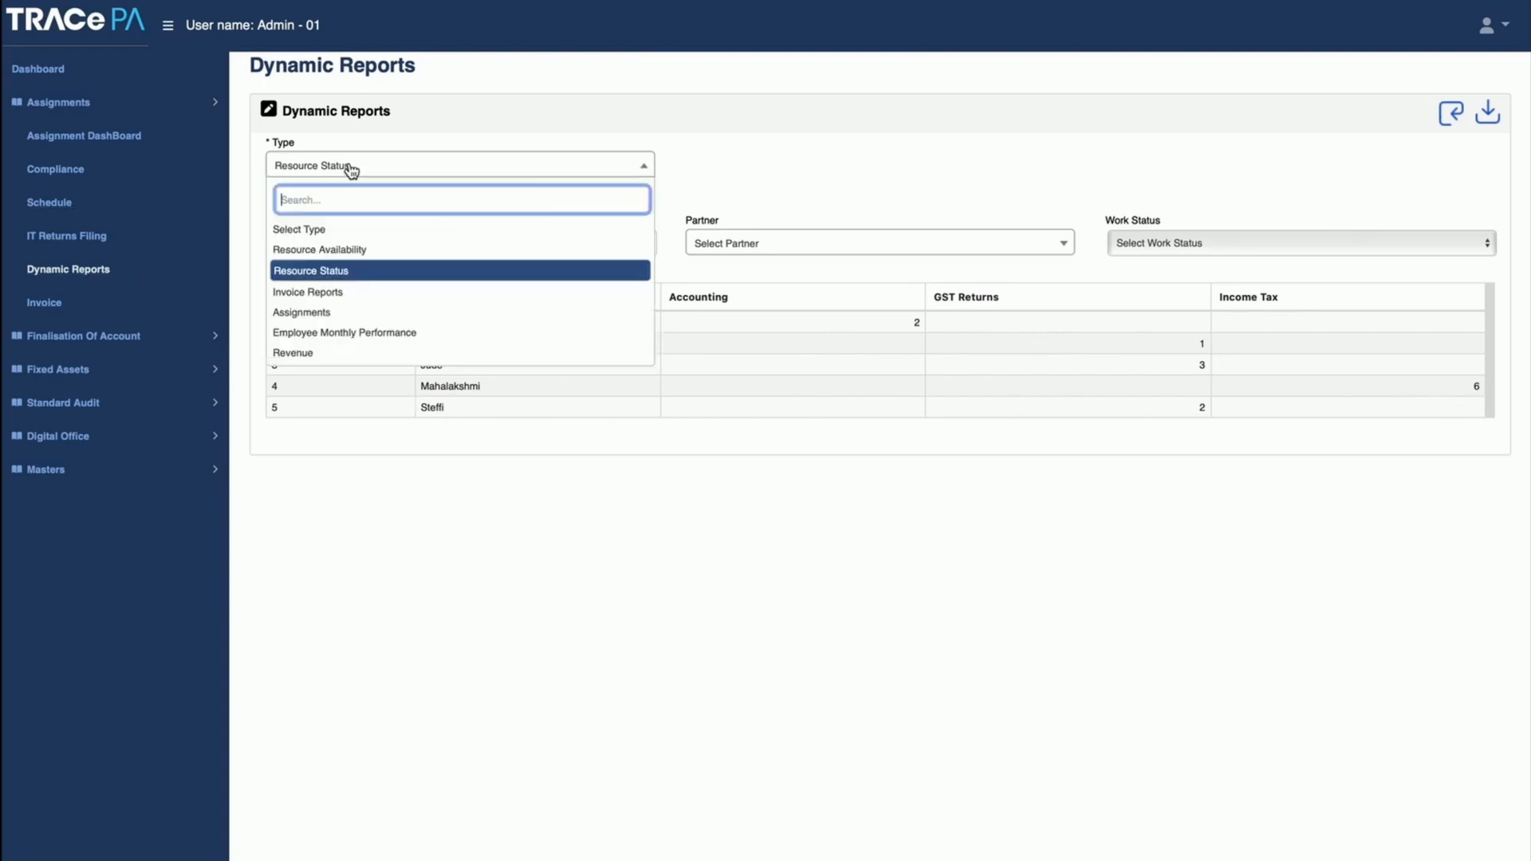
{"action": "left_click", "coordinate": [337, 294]}
{"action": "left_click", "coordinate": [348, 244]}
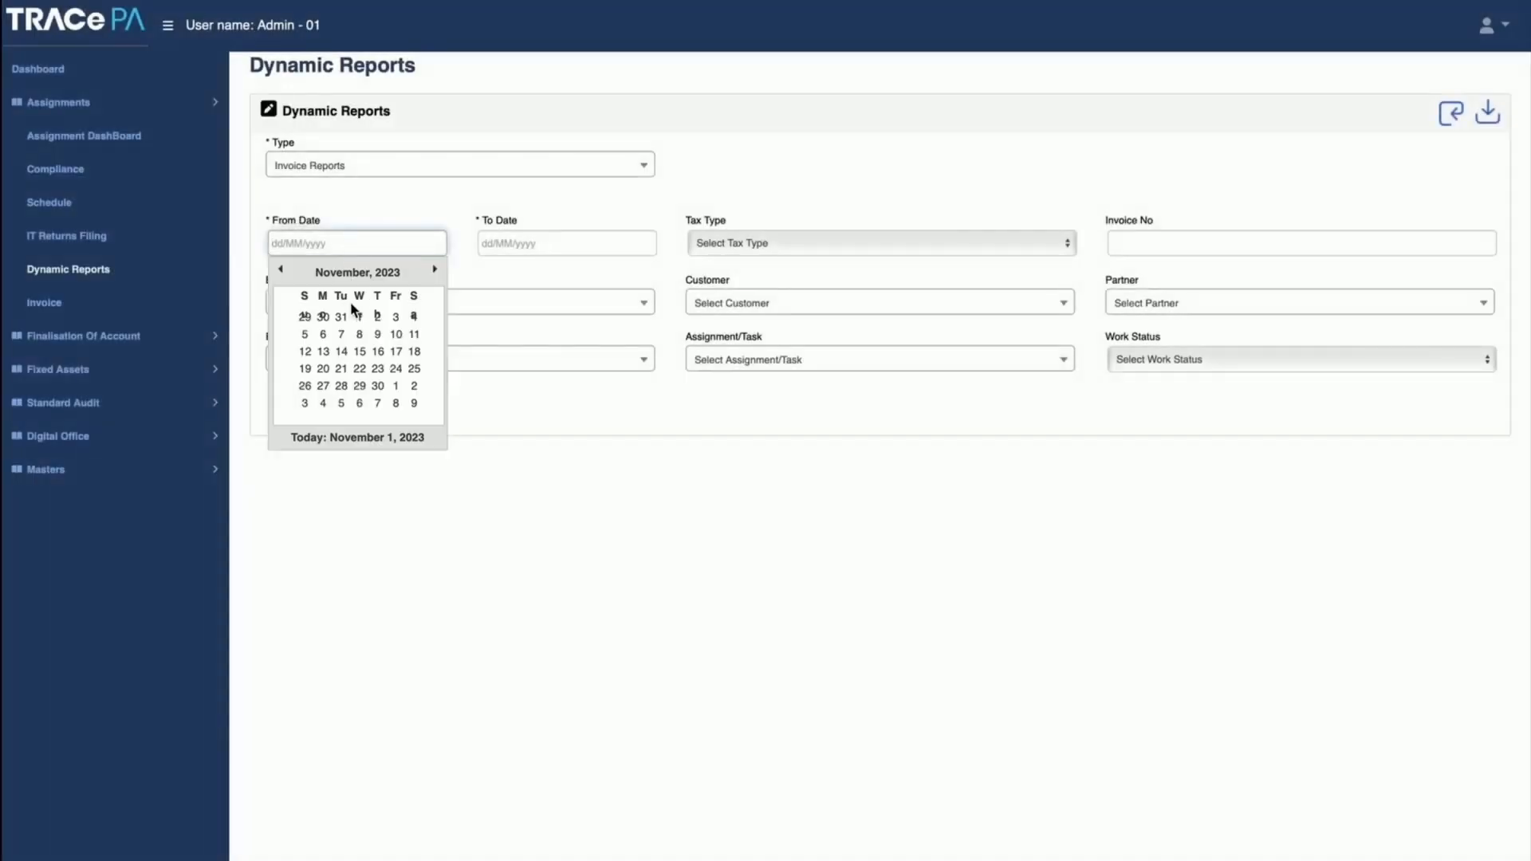
{"action": "left_click", "coordinate": [344, 274]}
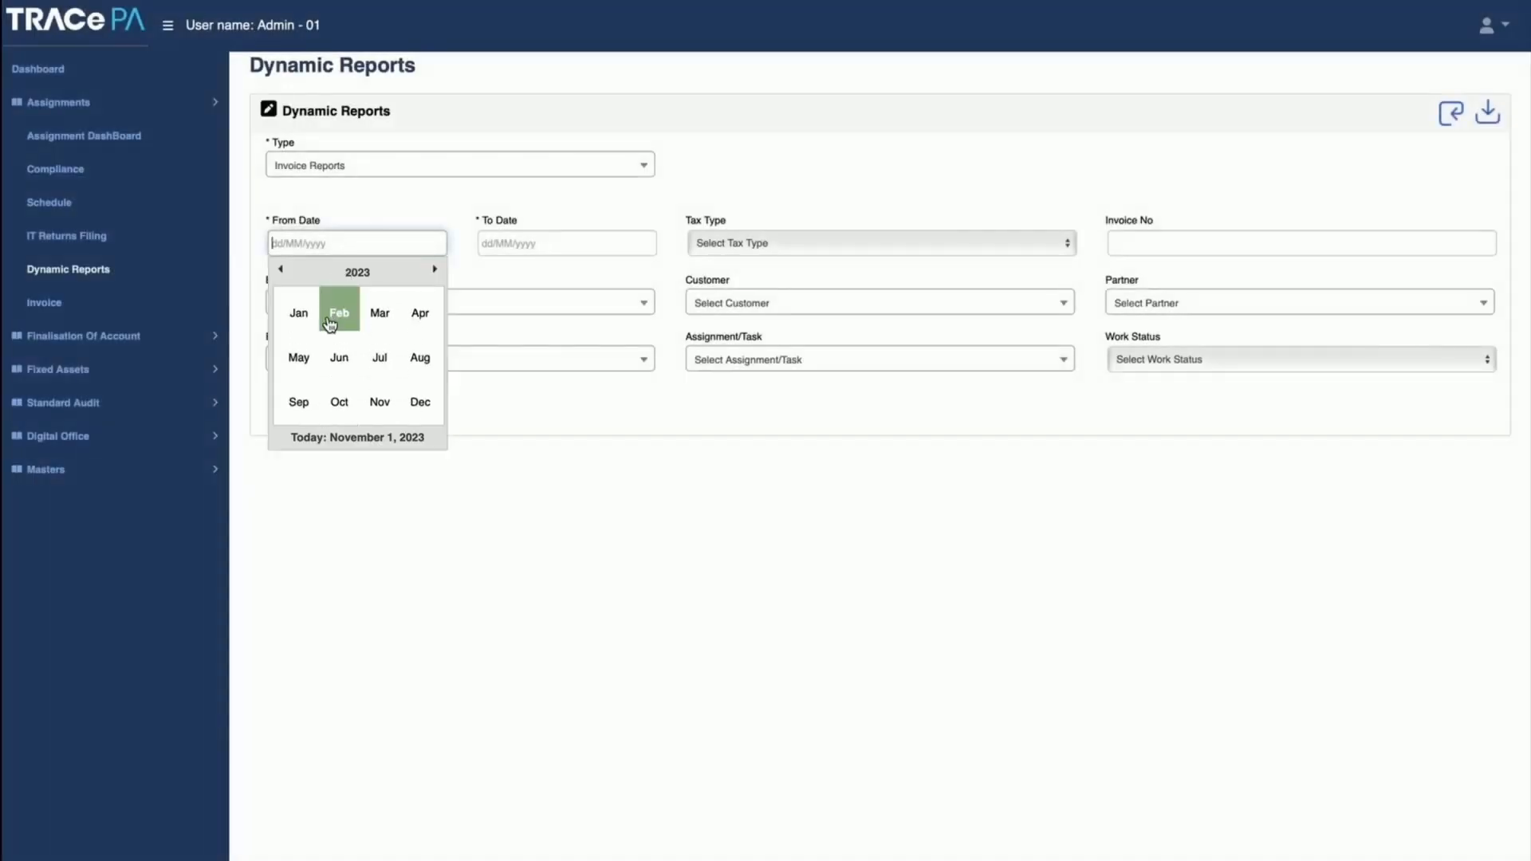
{"action": "left_click", "coordinate": [420, 318]}
{"action": "left_click", "coordinate": [377, 316]}
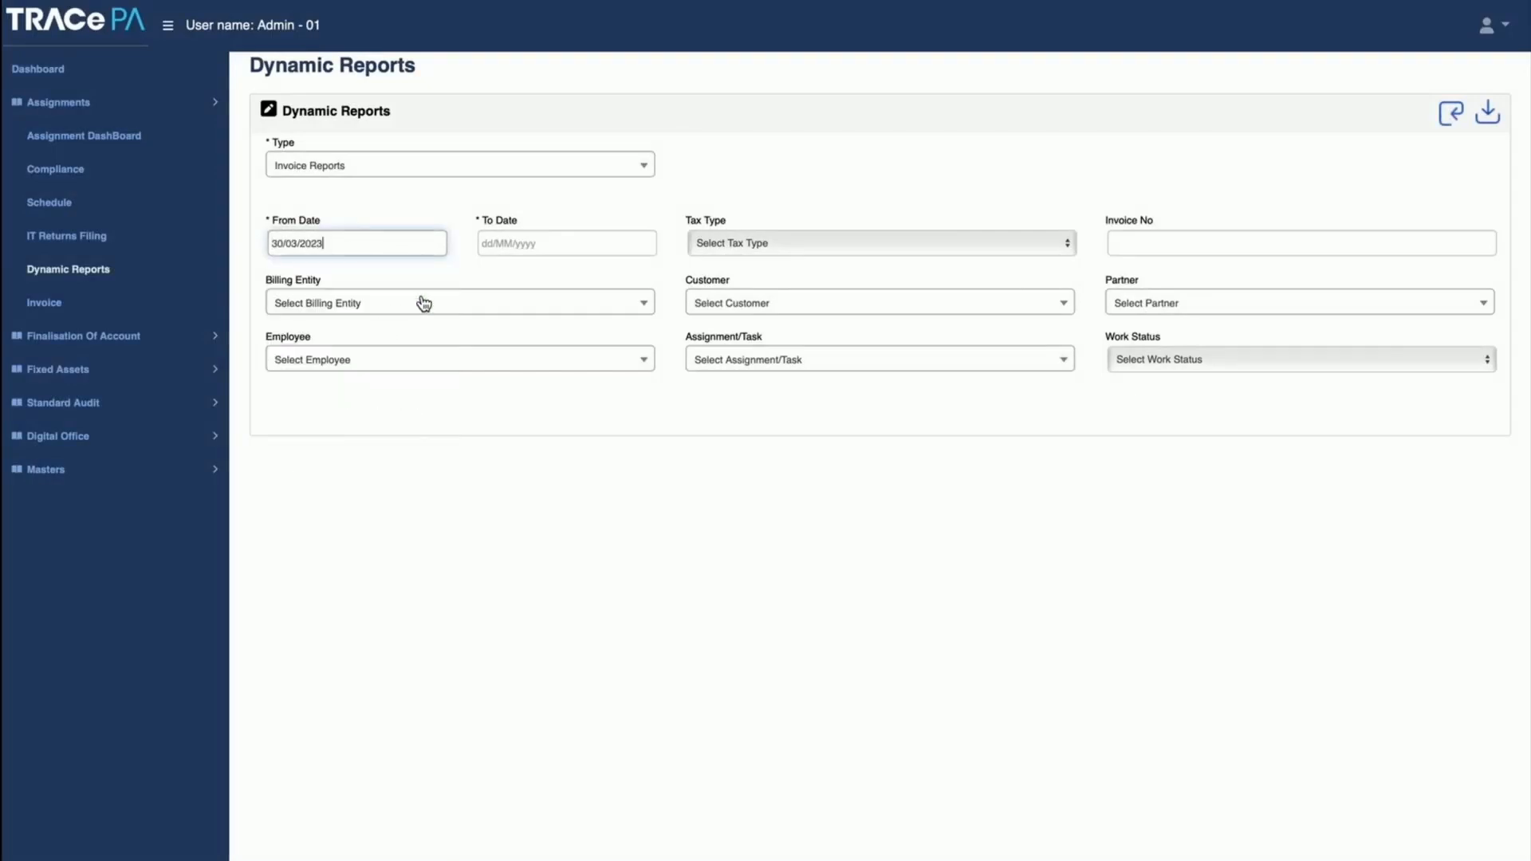
{"action": "left_click", "coordinate": [524, 241]}
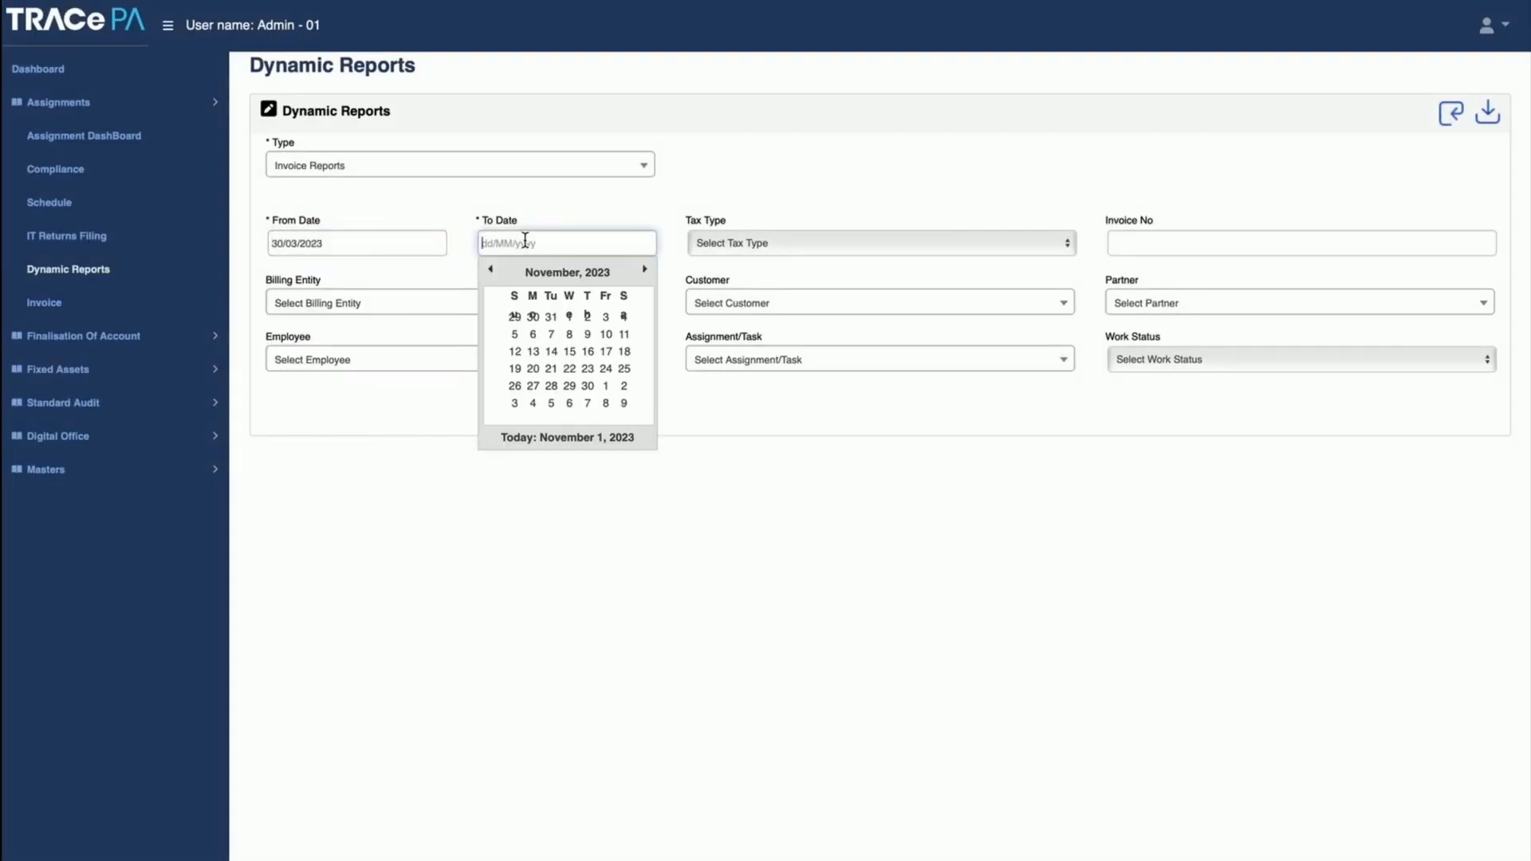
{"action": "left_click", "coordinate": [569, 316]}
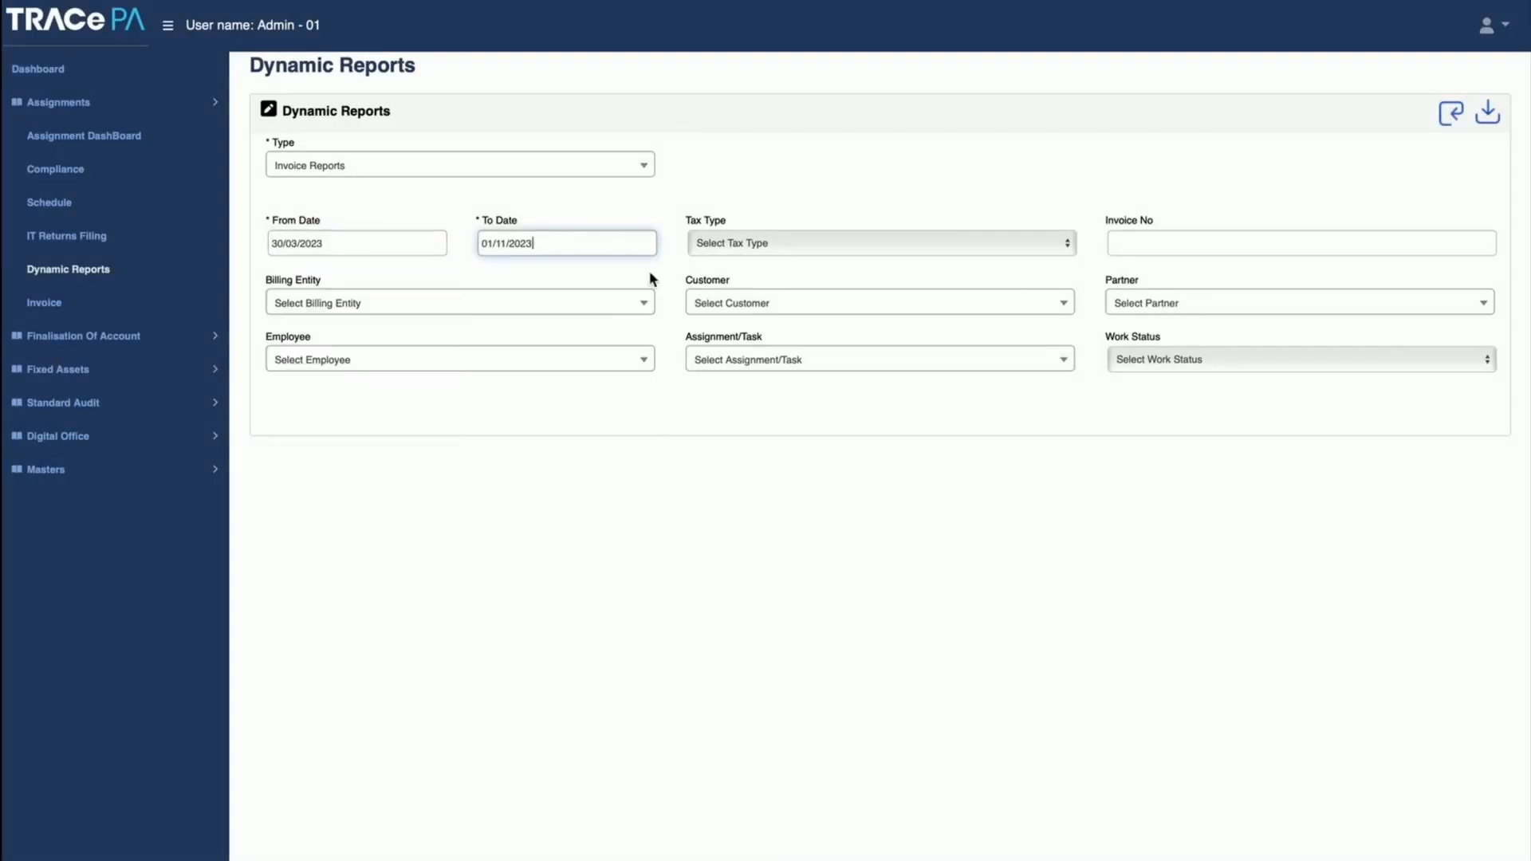
{"action": "left_click", "coordinate": [1449, 113]}
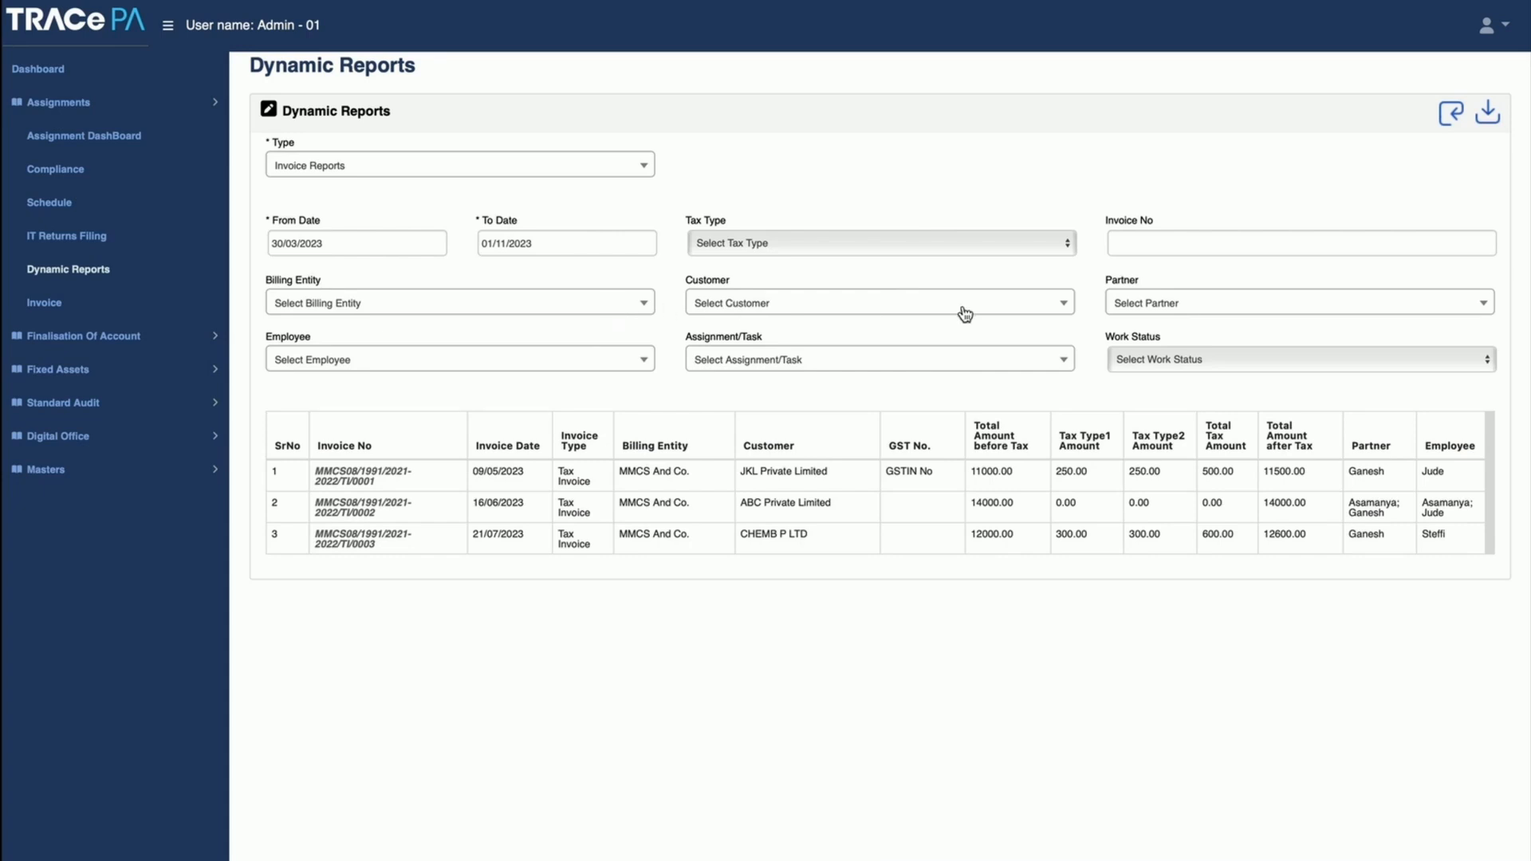
Step: Open the downloaded TaxInvoice_2-2.pdf, examine its billing details and item amounts, and return to Dynamic Reports in Safari
{"action": "left_click", "coordinate": [1123, 307]}
{"action": "left_click", "coordinate": [1123, 306]}
{"action": "left_click", "coordinate": [1356, 1]}
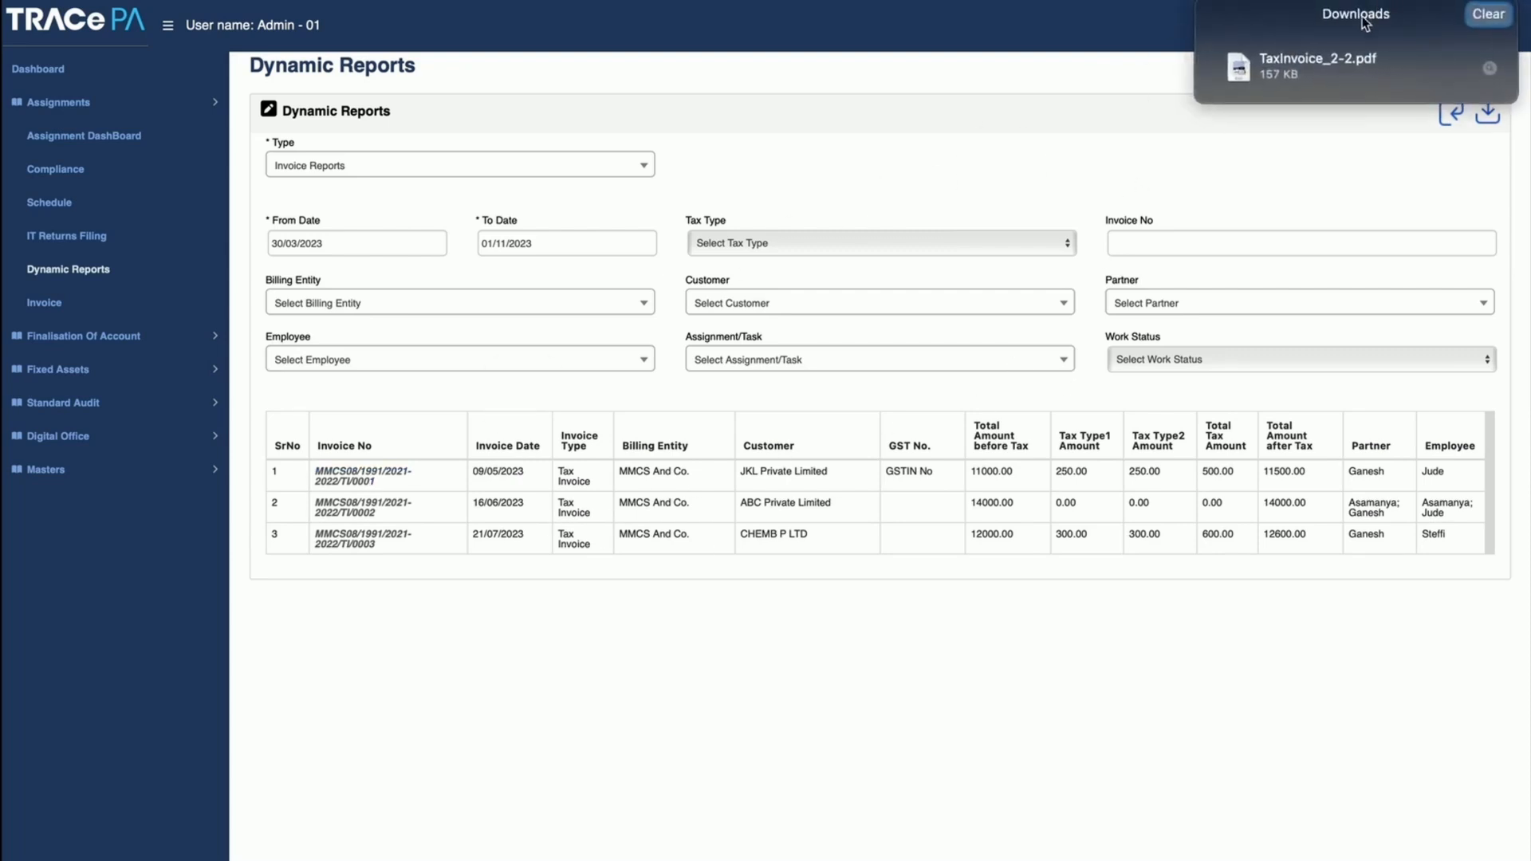
{"action": "double_click", "coordinate": [1308, 68]}
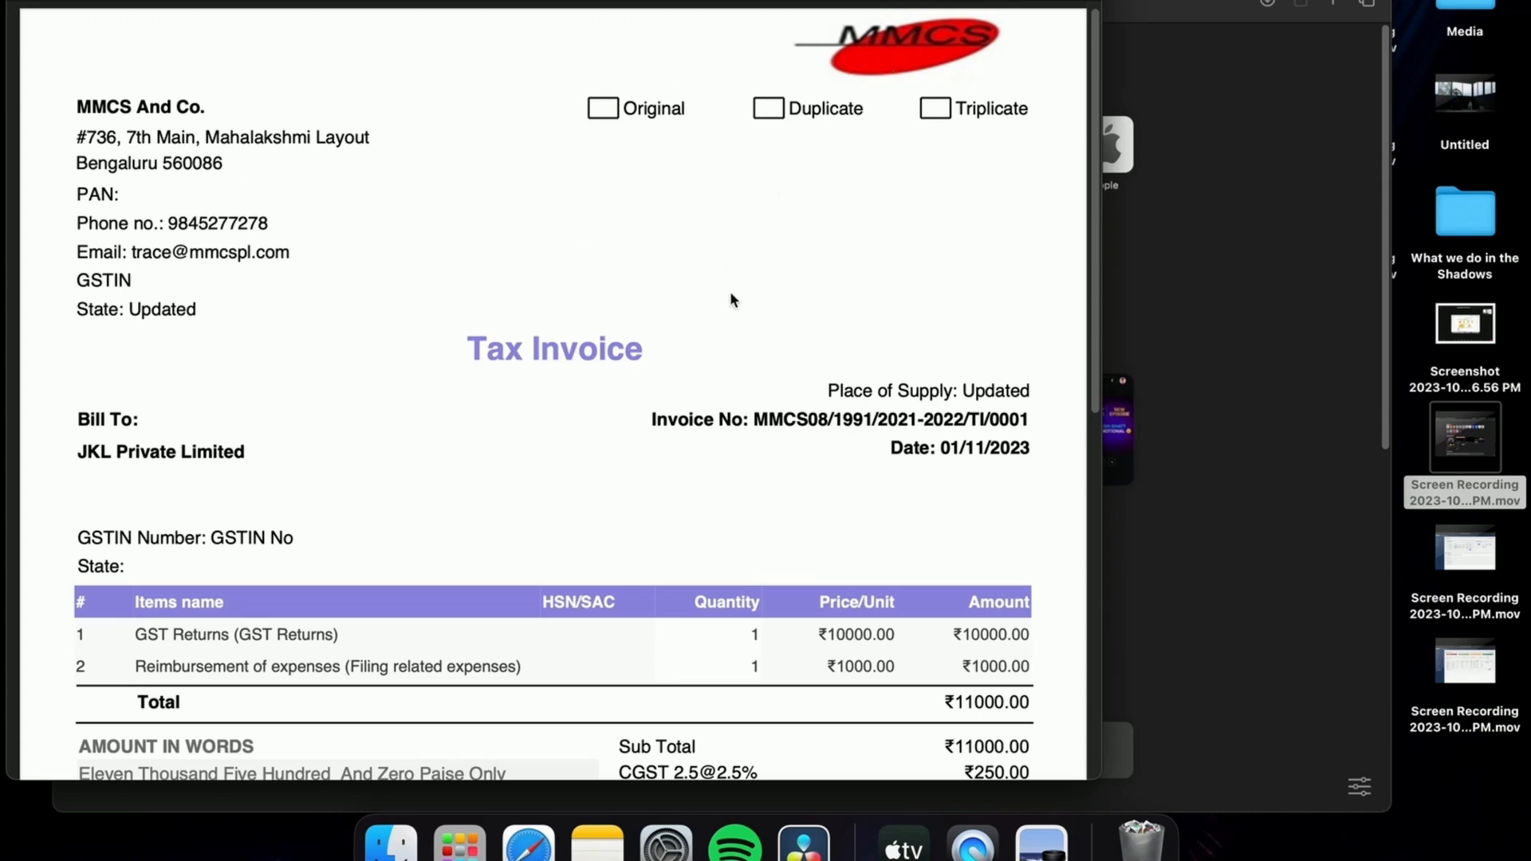
{"action": "scroll", "coordinate": [731, 299], "scroll_direction": "up", "scroll_amount": 1}
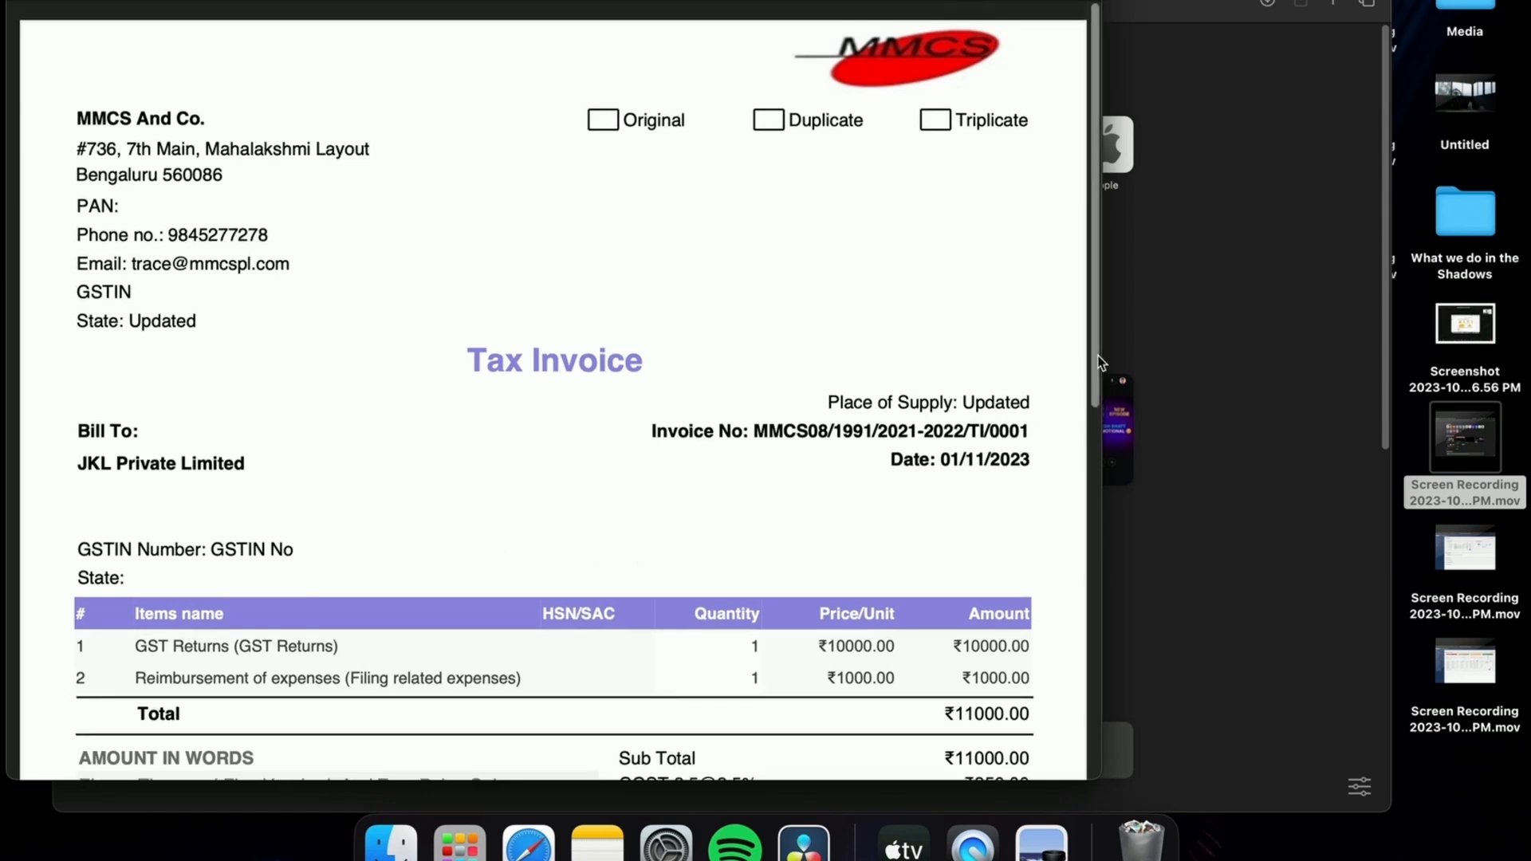
{"action": "left_click_drag", "start_coordinate": [1098, 357], "coordinate": [1086, 313]}
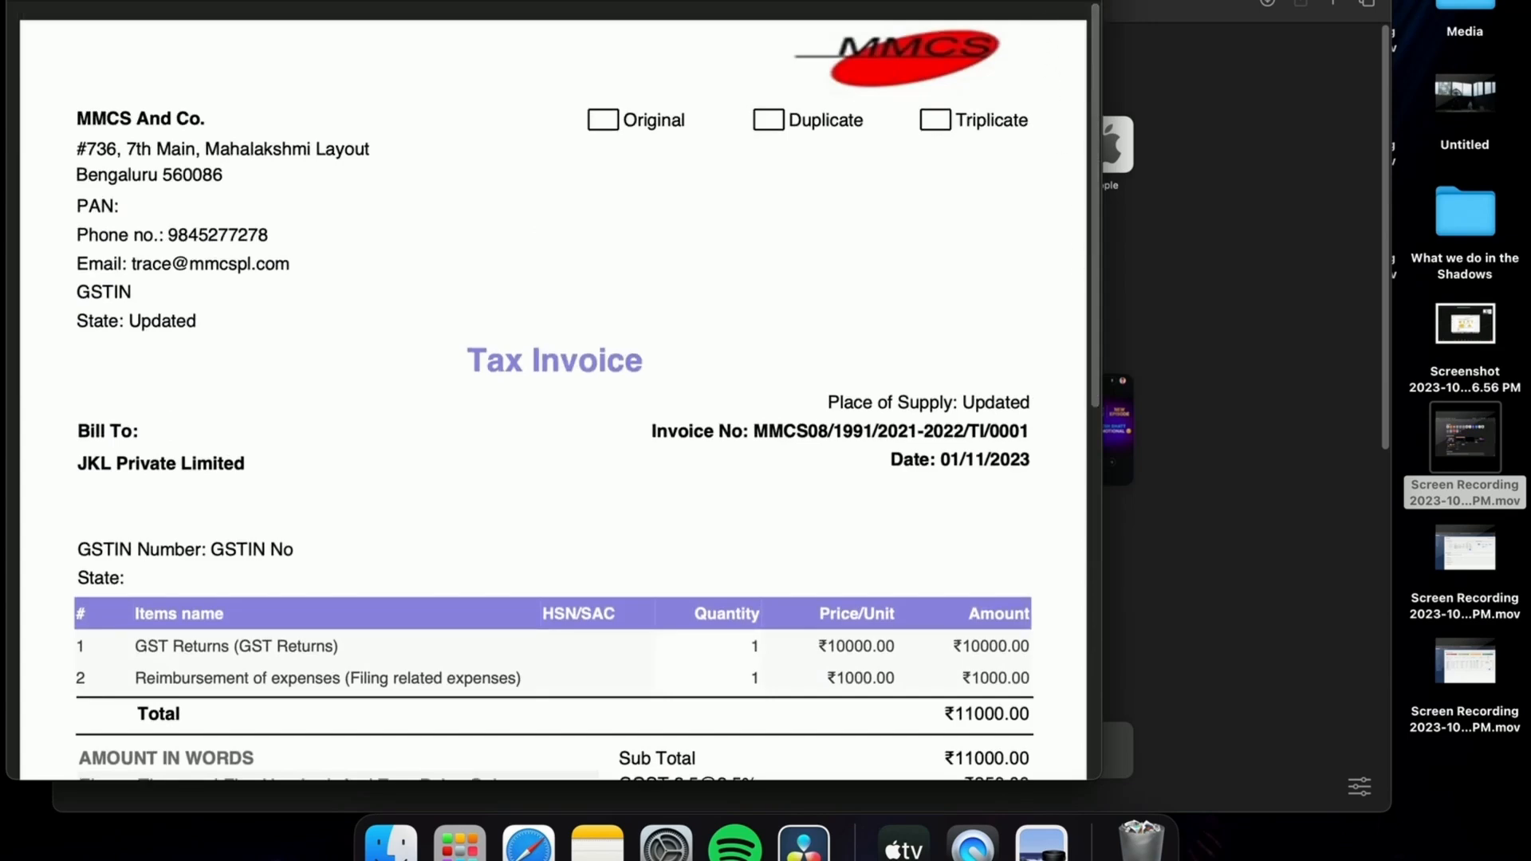
{"action": "left_click_drag", "start_coordinate": [913, 0], "coordinate": [1156, 0]}
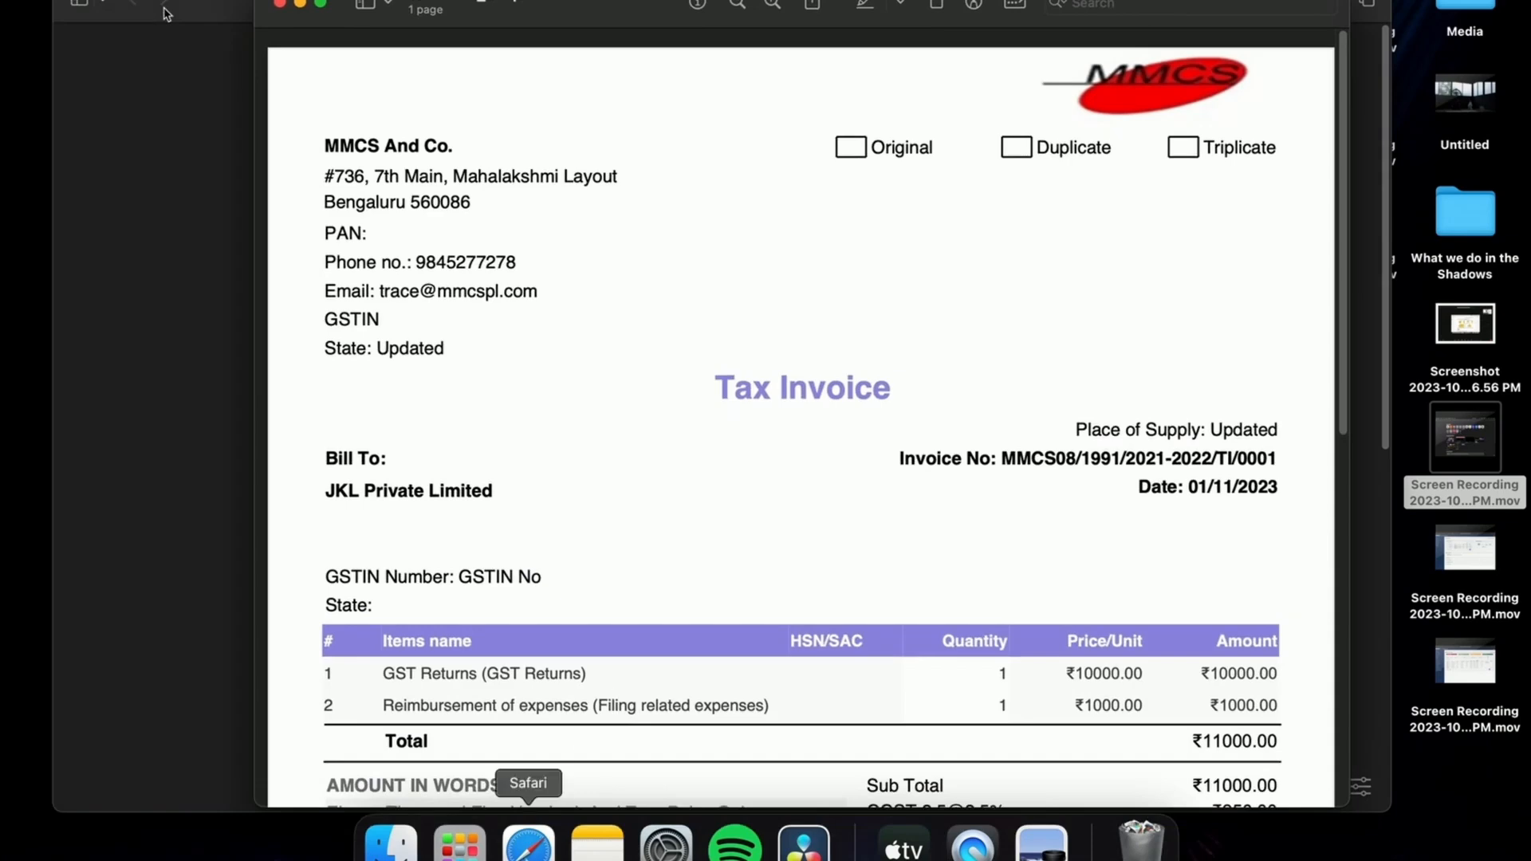
{"action": "left_click", "coordinate": [528, 841]}
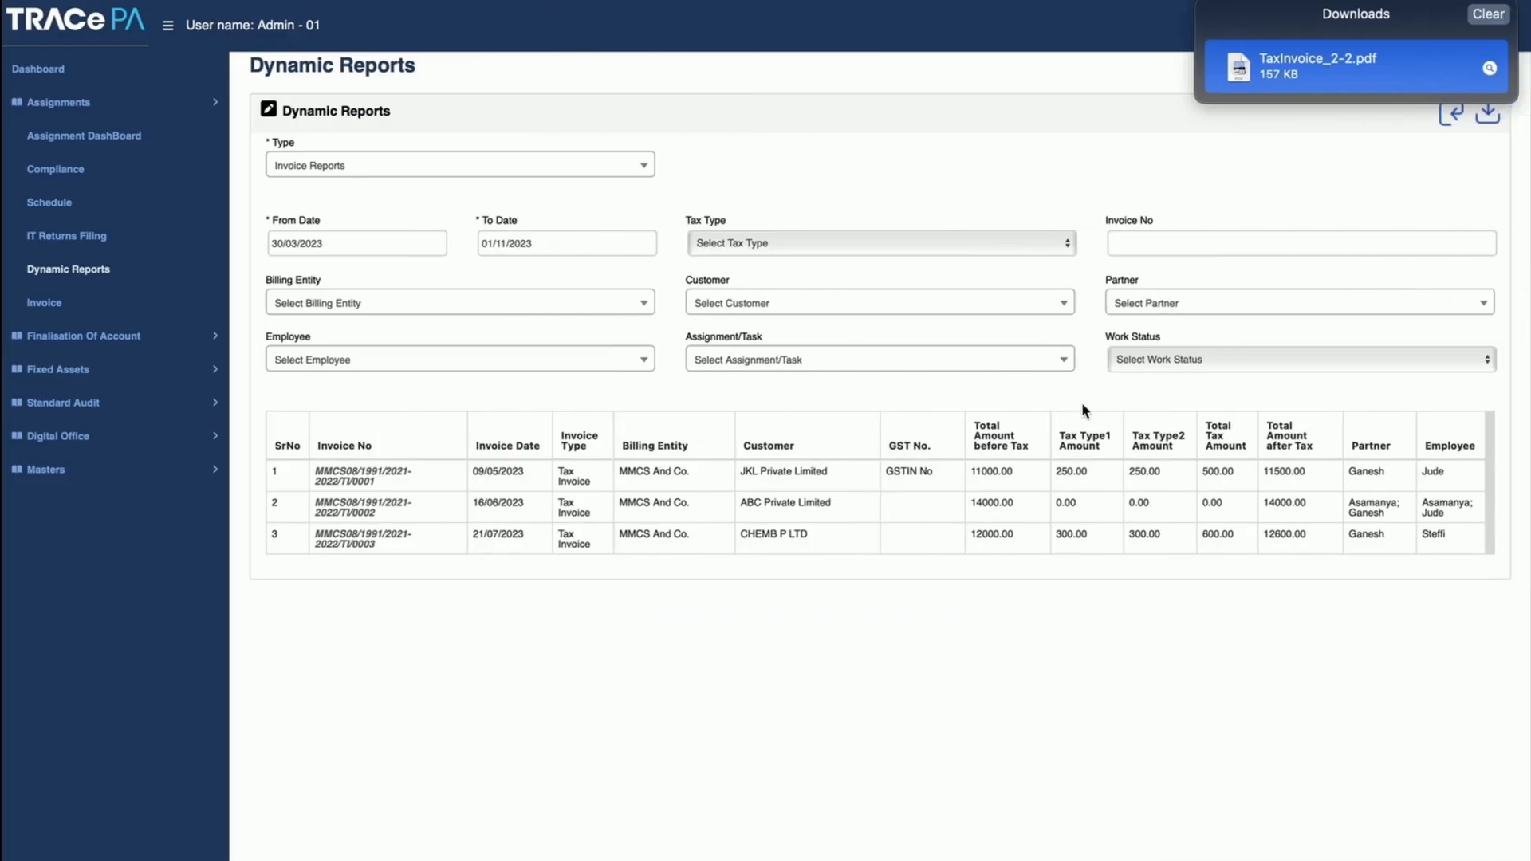
Step: Generate the Assignments report in Dynamic Reports with From Date 30/03/2023 and To Date 01/11/2023
{"action": "left_click", "coordinate": [468, 169]}
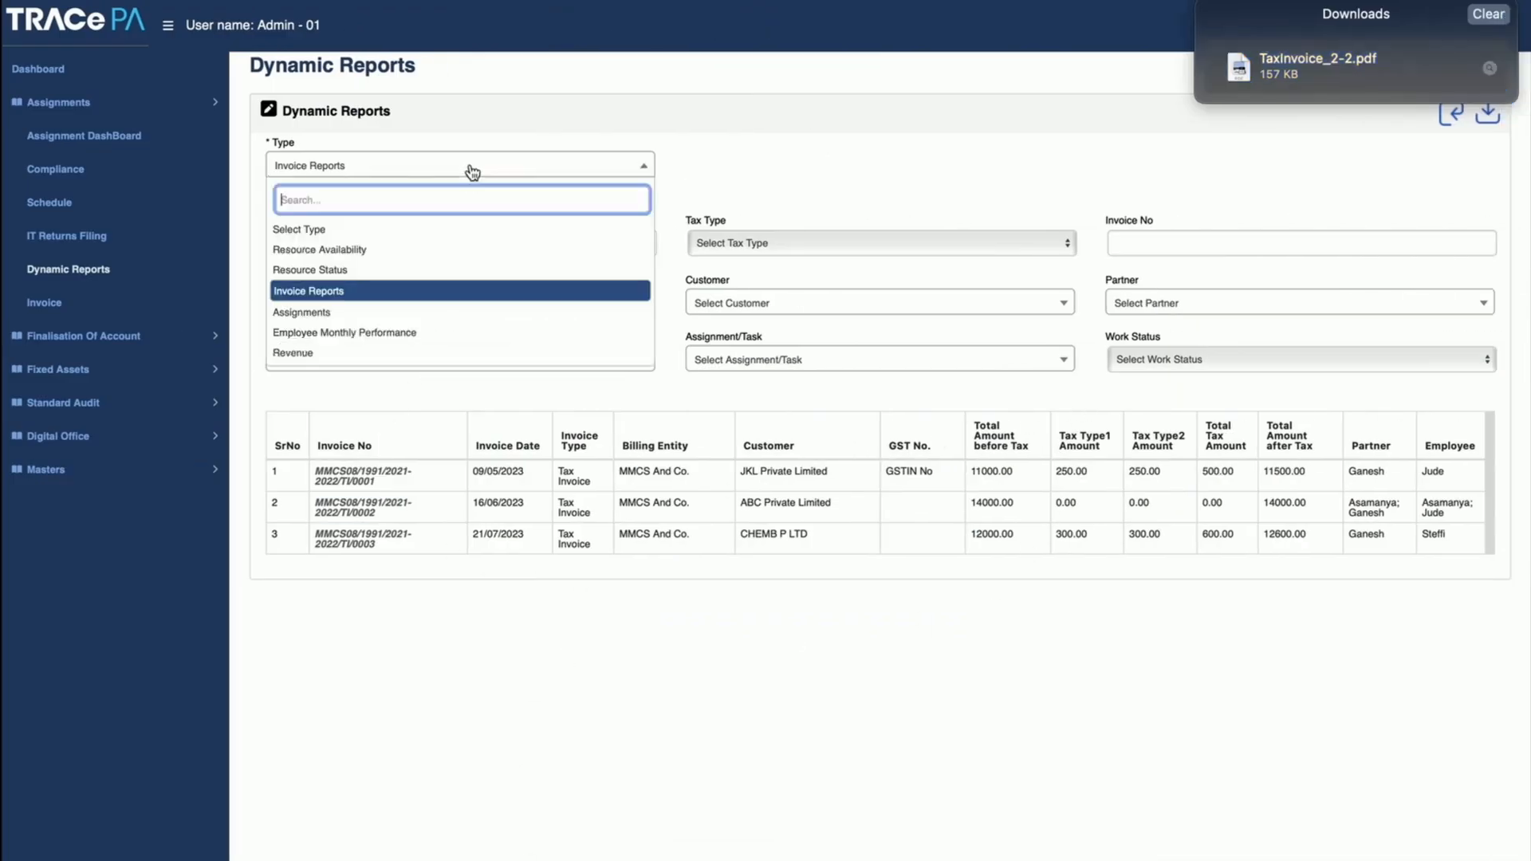
{"action": "left_click", "coordinate": [393, 315]}
{"action": "left_click", "coordinate": [362, 243]}
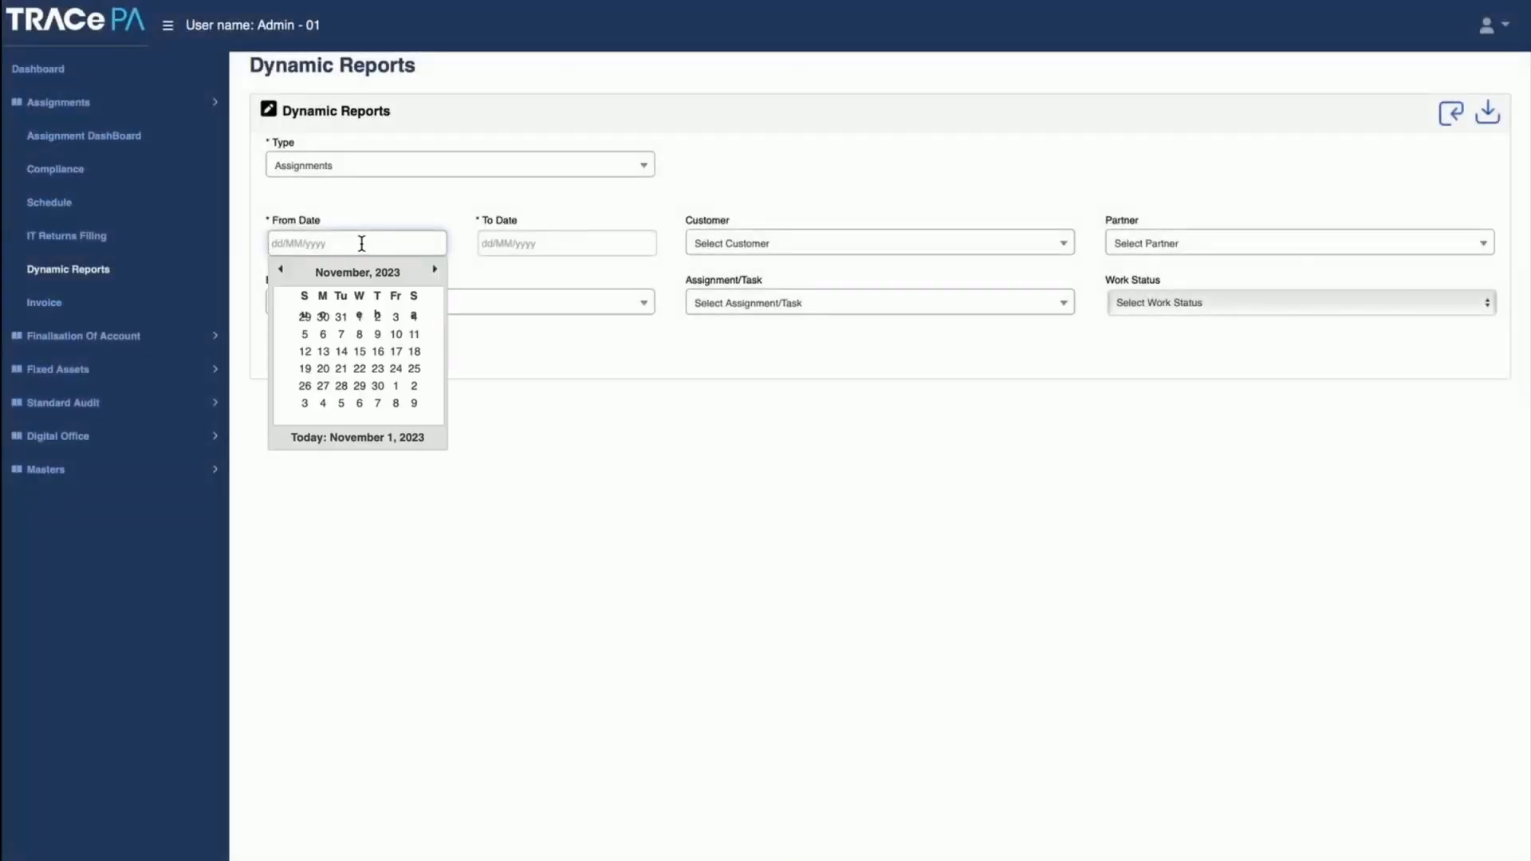
{"action": "left_click", "coordinate": [327, 273]}
{"action": "left_click", "coordinate": [404, 327]}
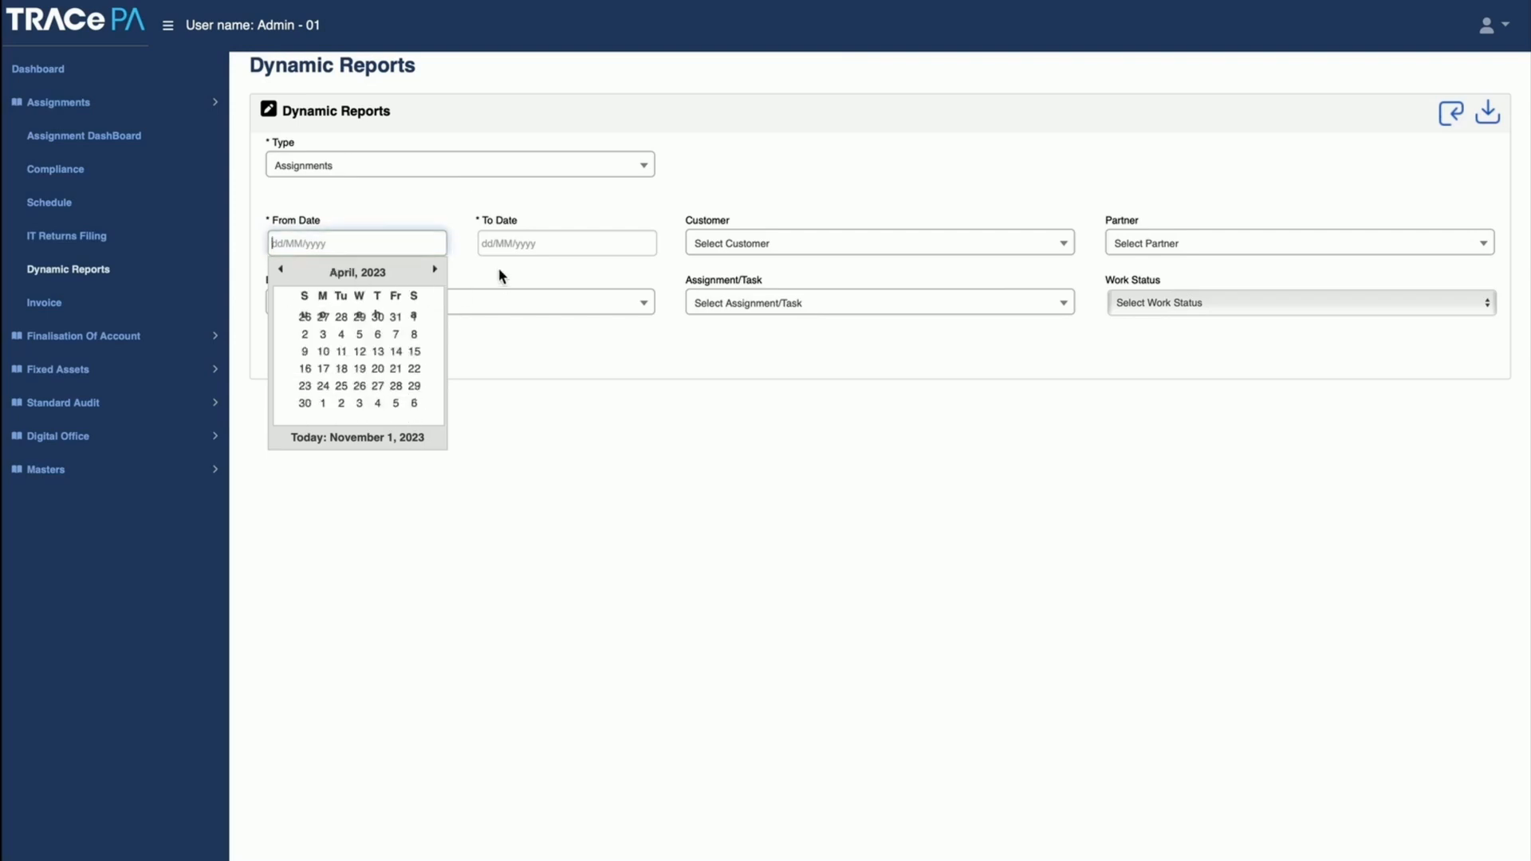
{"action": "left_click", "coordinate": [377, 316]}
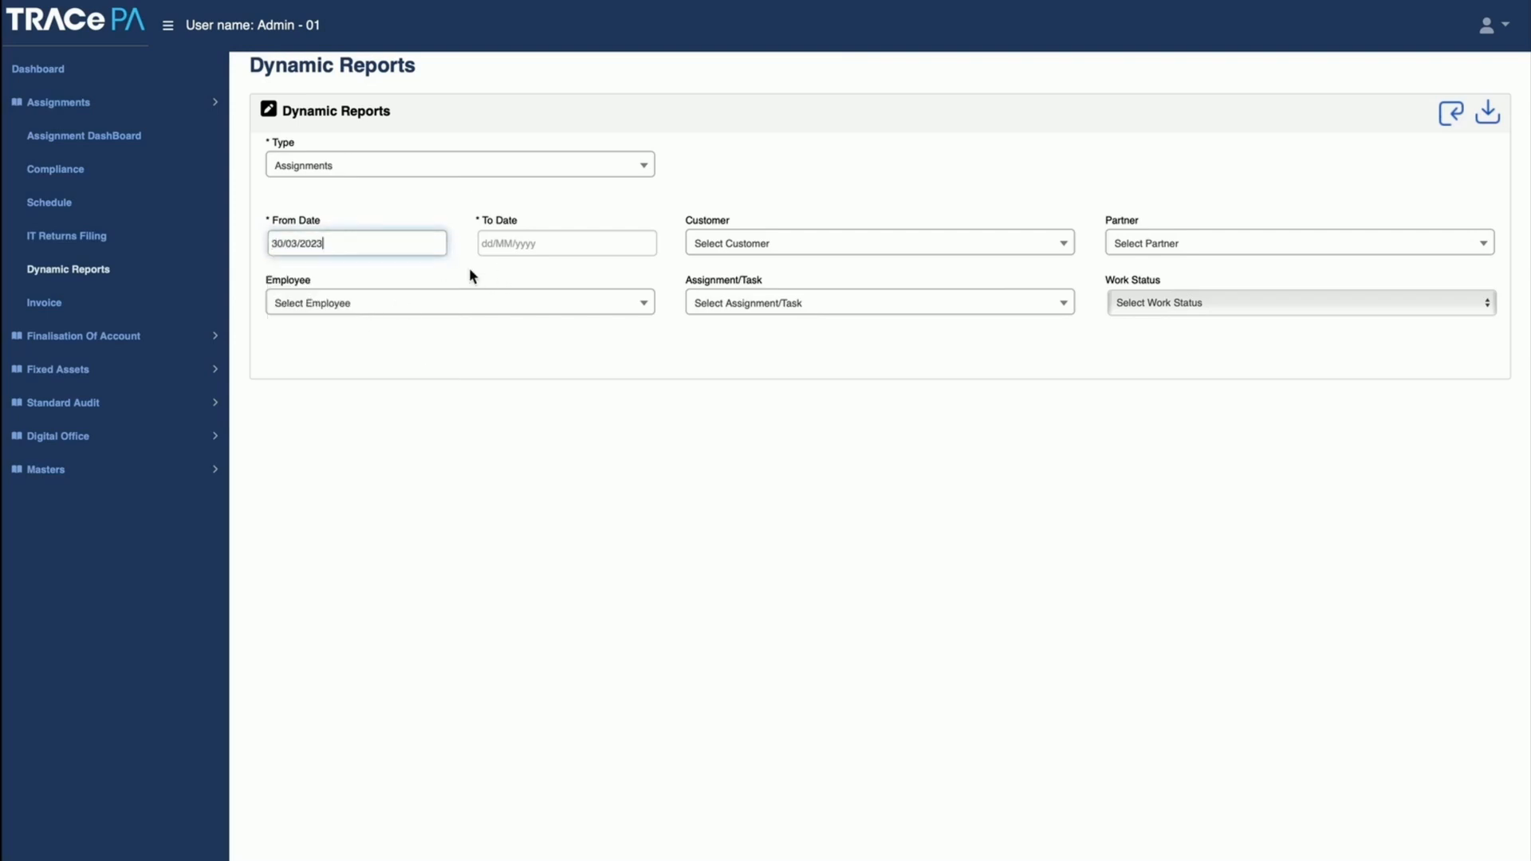
{"action": "left_click", "coordinate": [520, 239]}
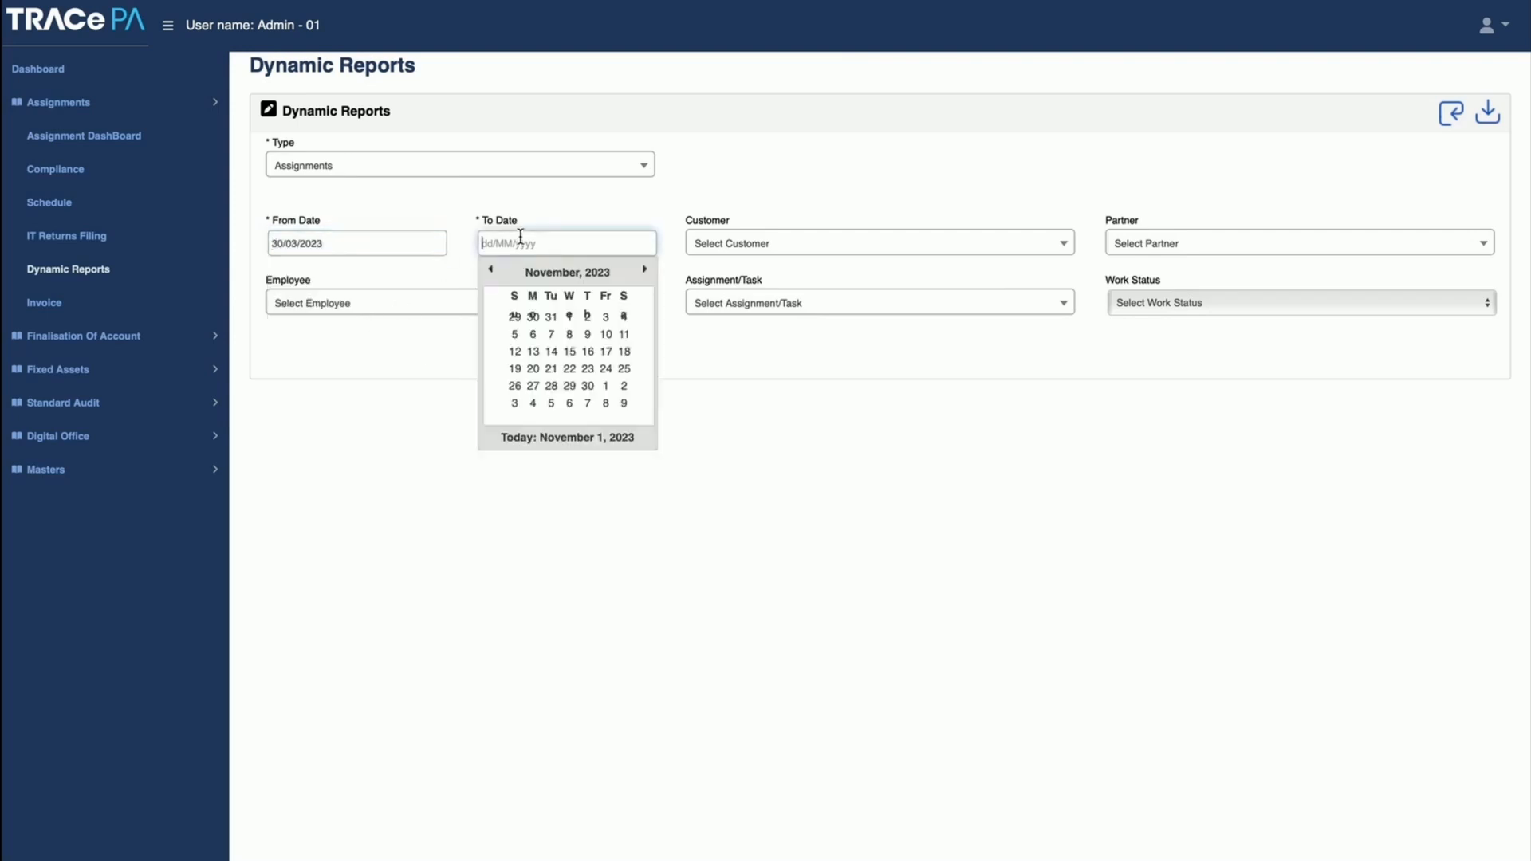
{"action": "left_click", "coordinate": [569, 317]}
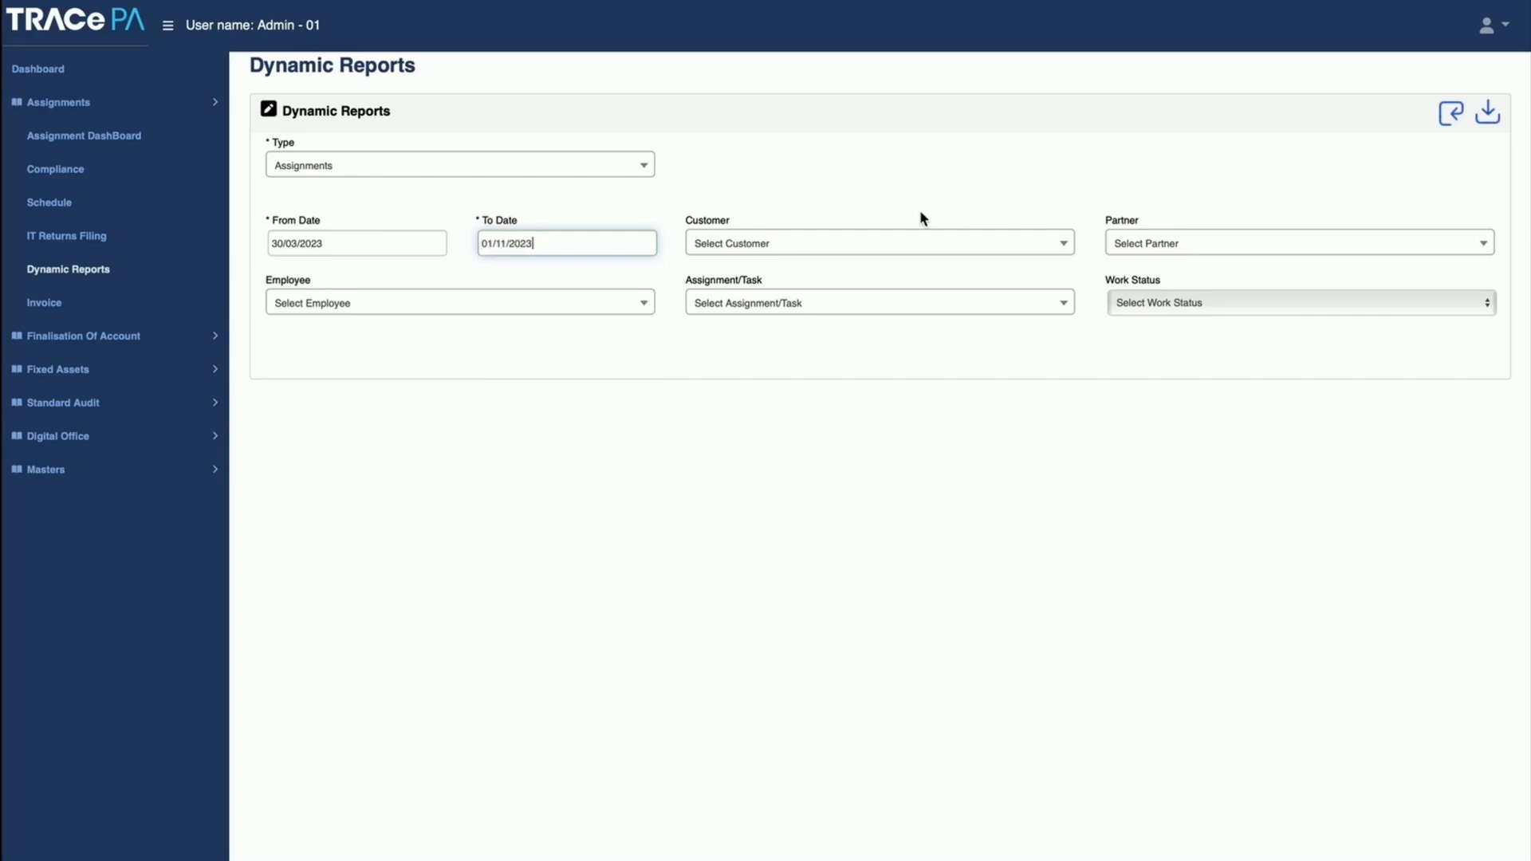
{"action": "left_click", "coordinate": [1451, 113]}
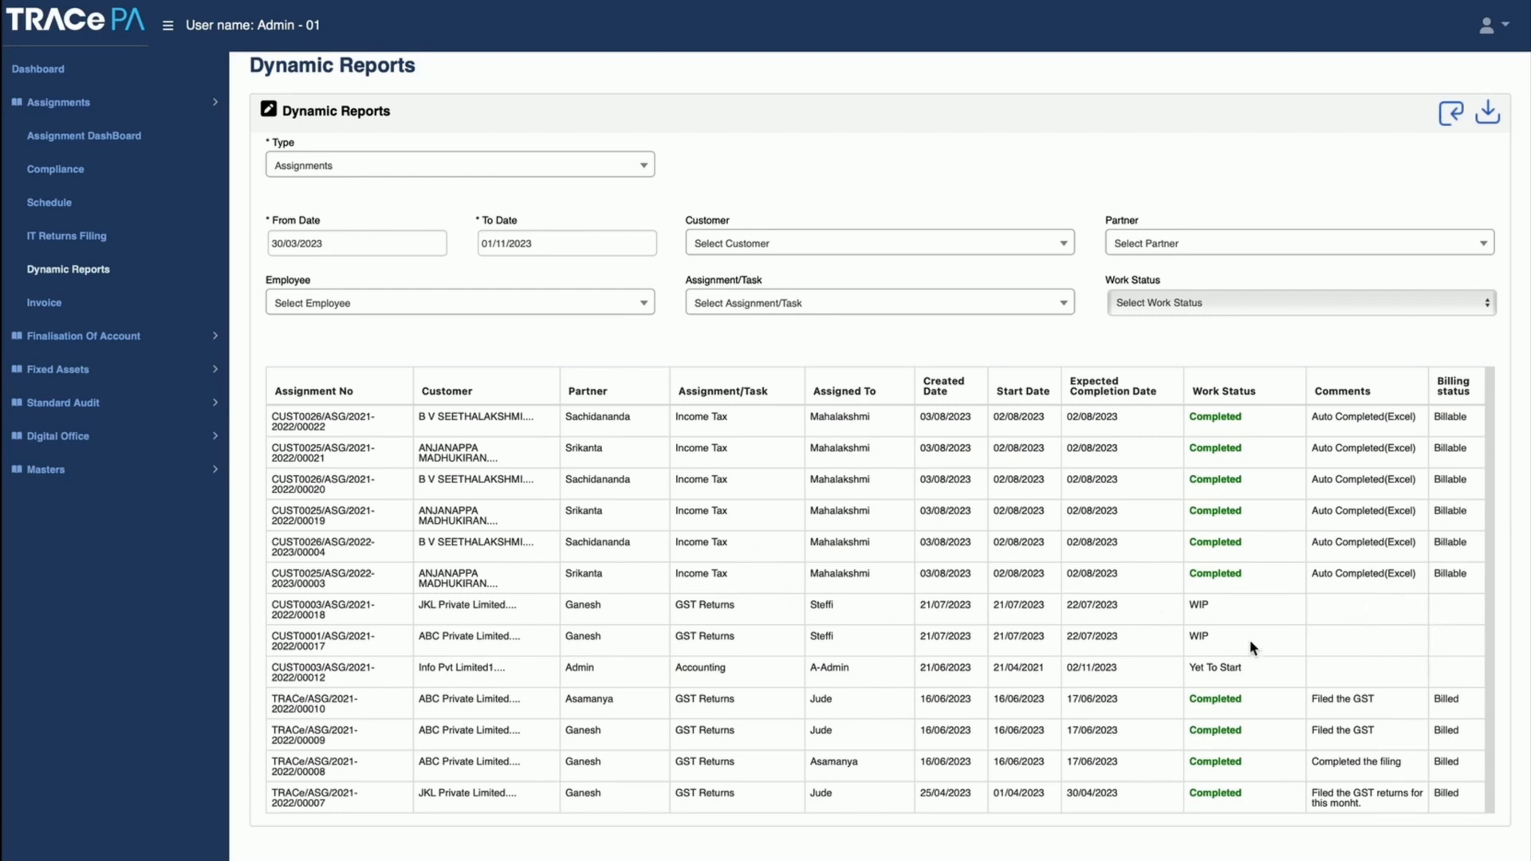
{"action": "left_click", "coordinate": [537, 166]}
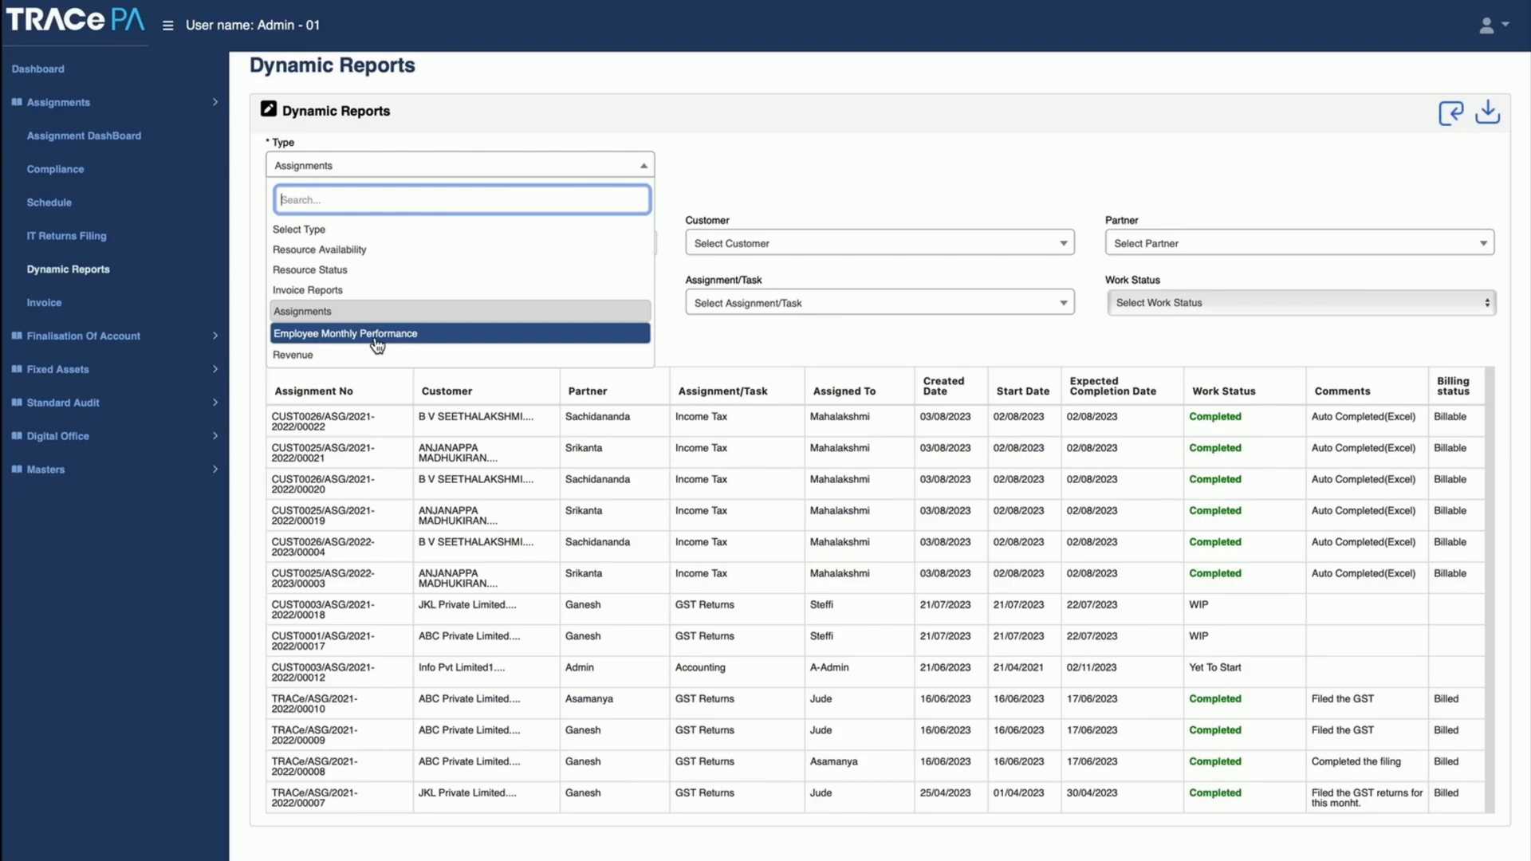
Step: Open the Invoice page and list the assignments with billing entity MMCS And Co. and work status WIP
{"action": "left_click", "coordinate": [44, 306]}
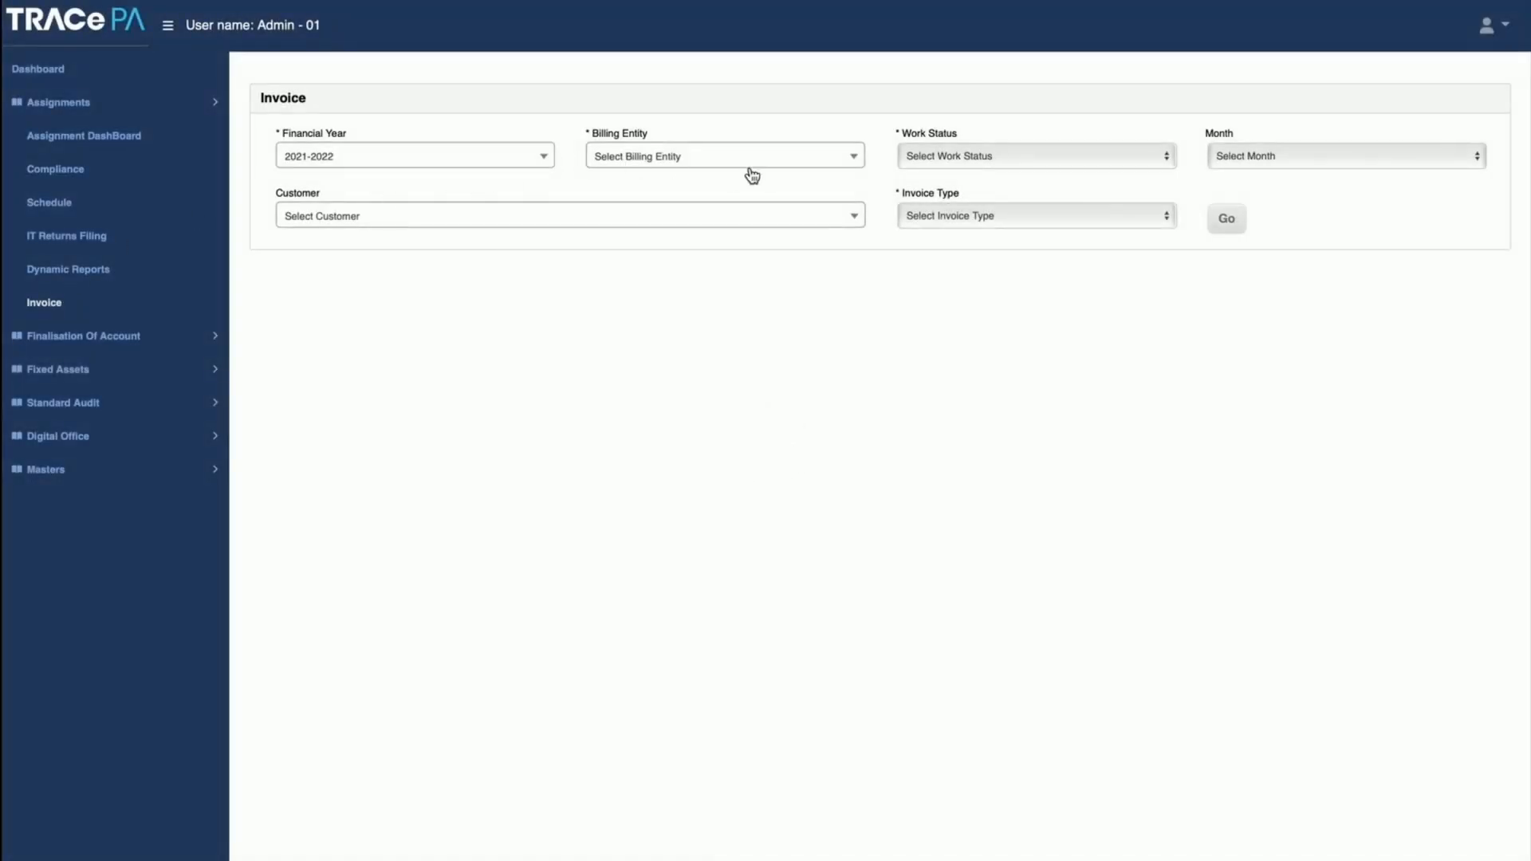
{"action": "left_click", "coordinate": [750, 164]}
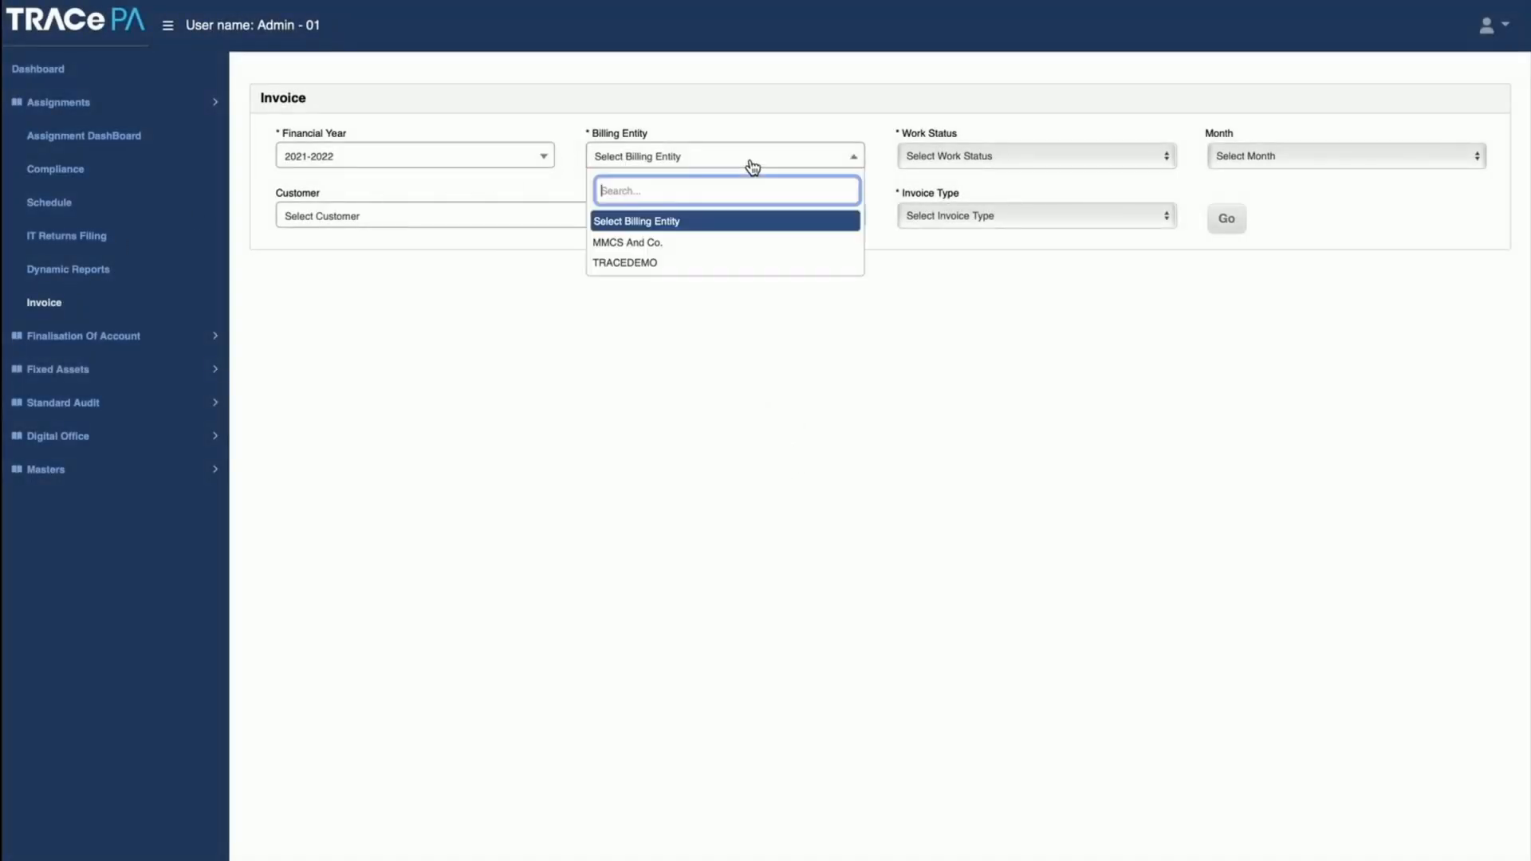
{"action": "left_click", "coordinate": [730, 242]}
{"action": "left_click", "coordinate": [950, 161]}
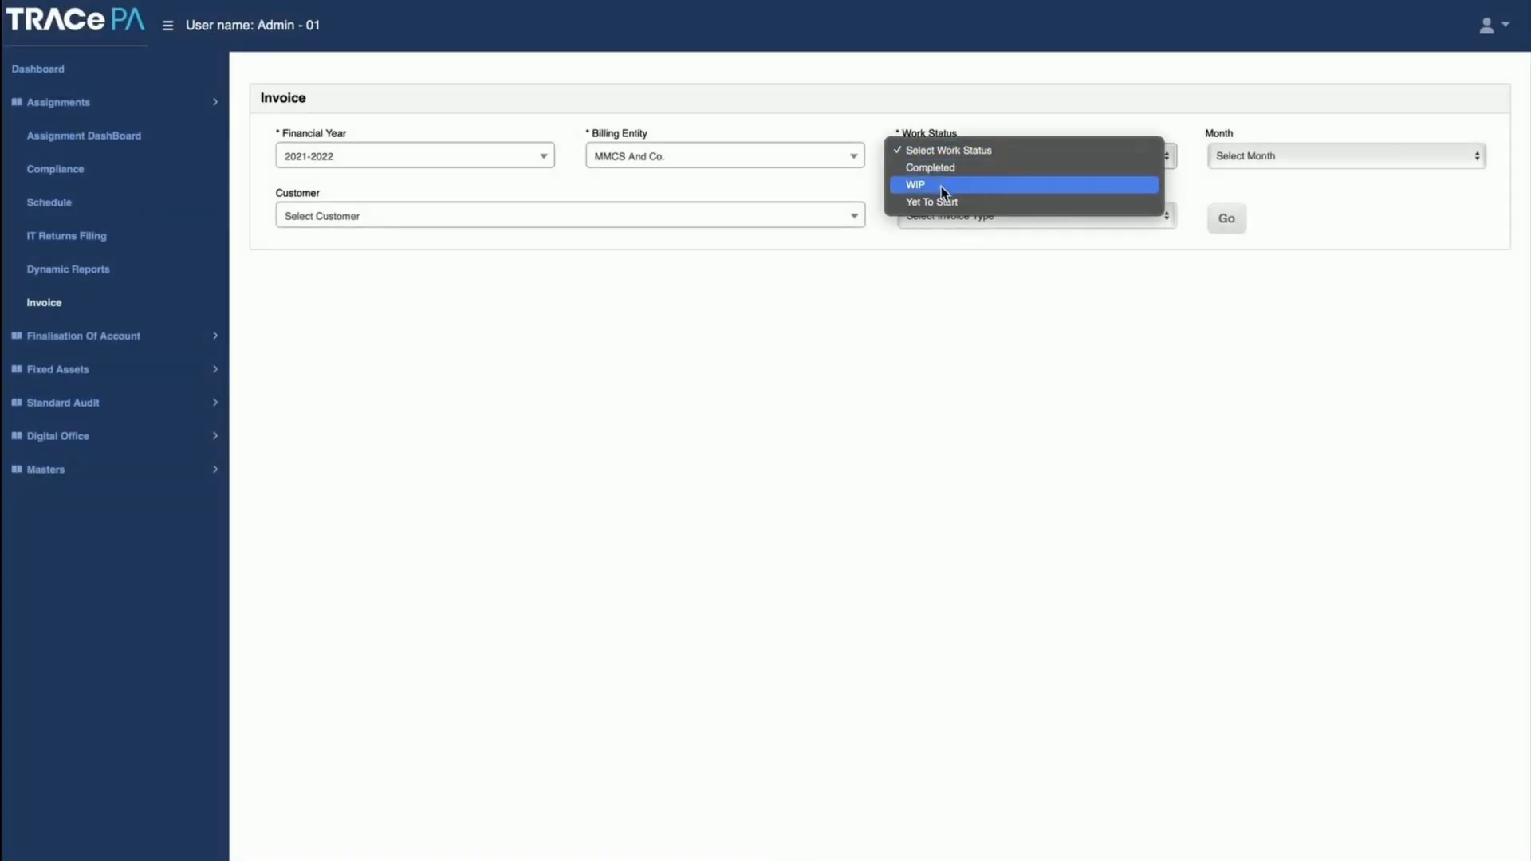
{"action": "left_click", "coordinate": [940, 186]}
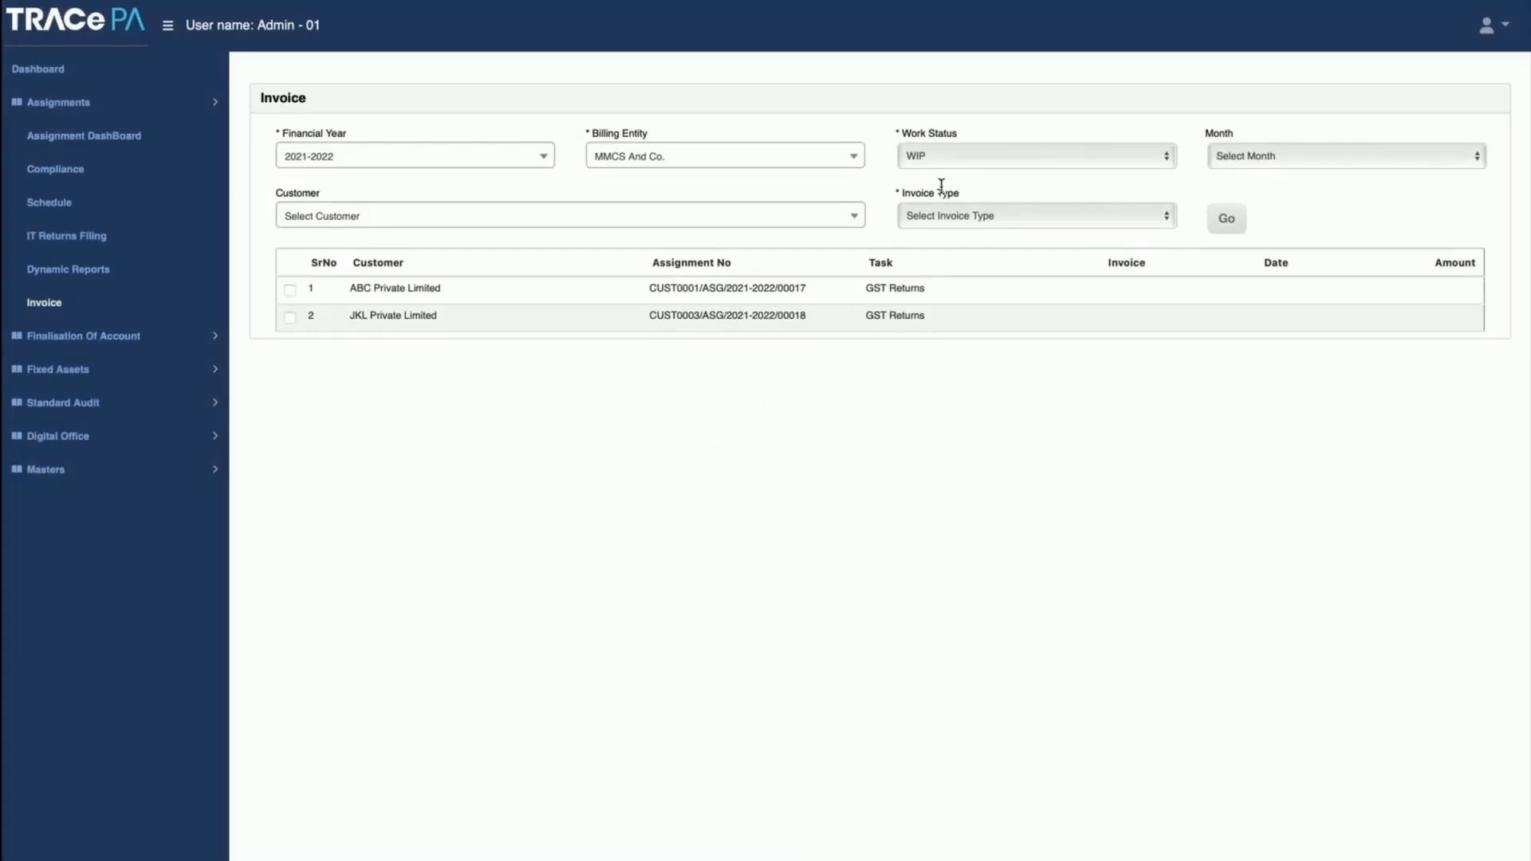
{"action": "left_click", "coordinate": [956, 156]}
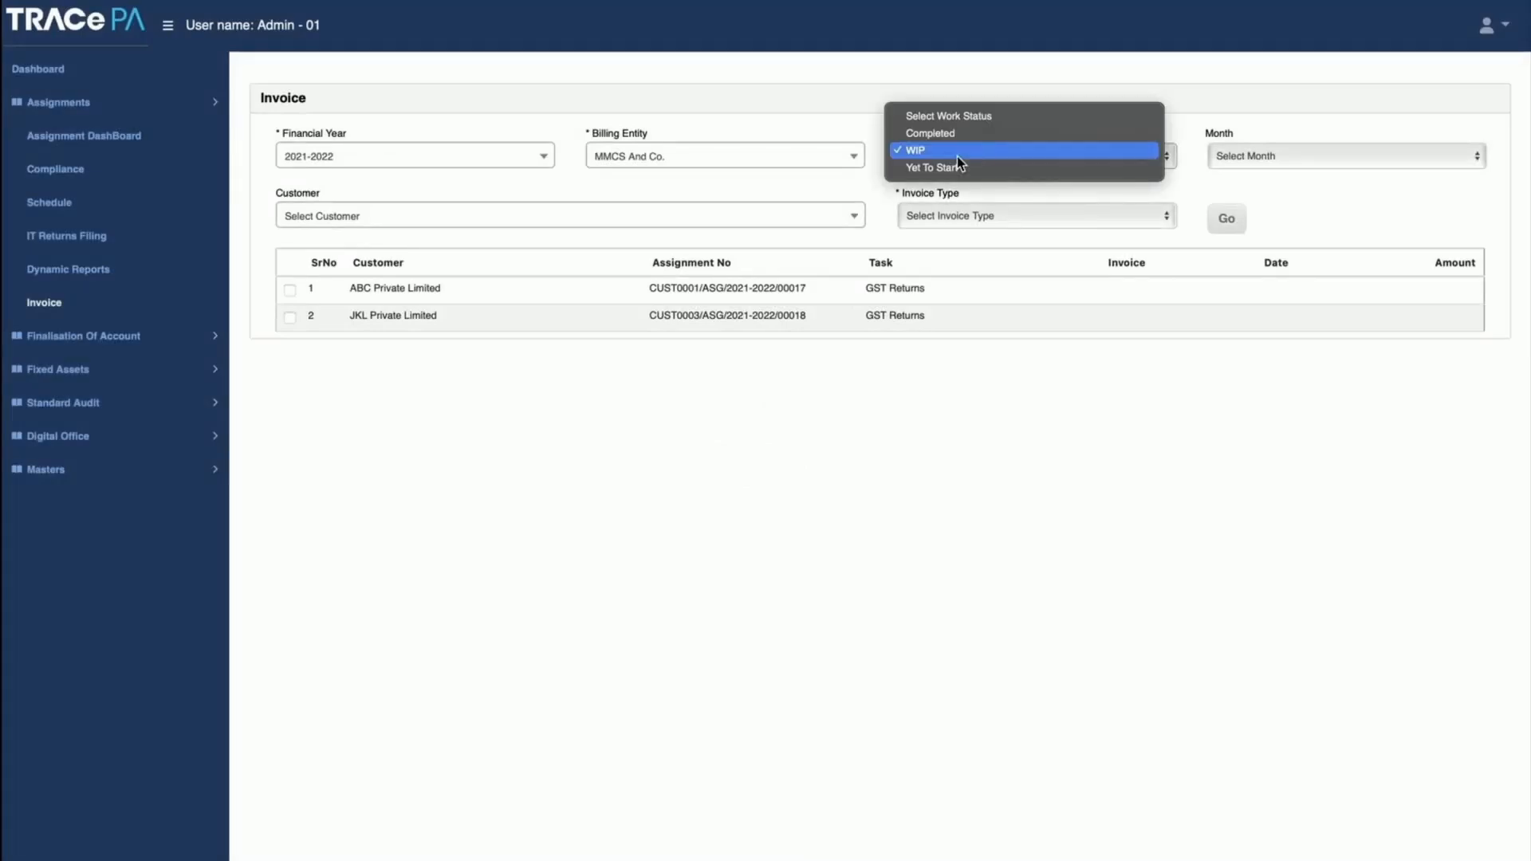
{"action": "left_click", "coordinate": [539, 394]}
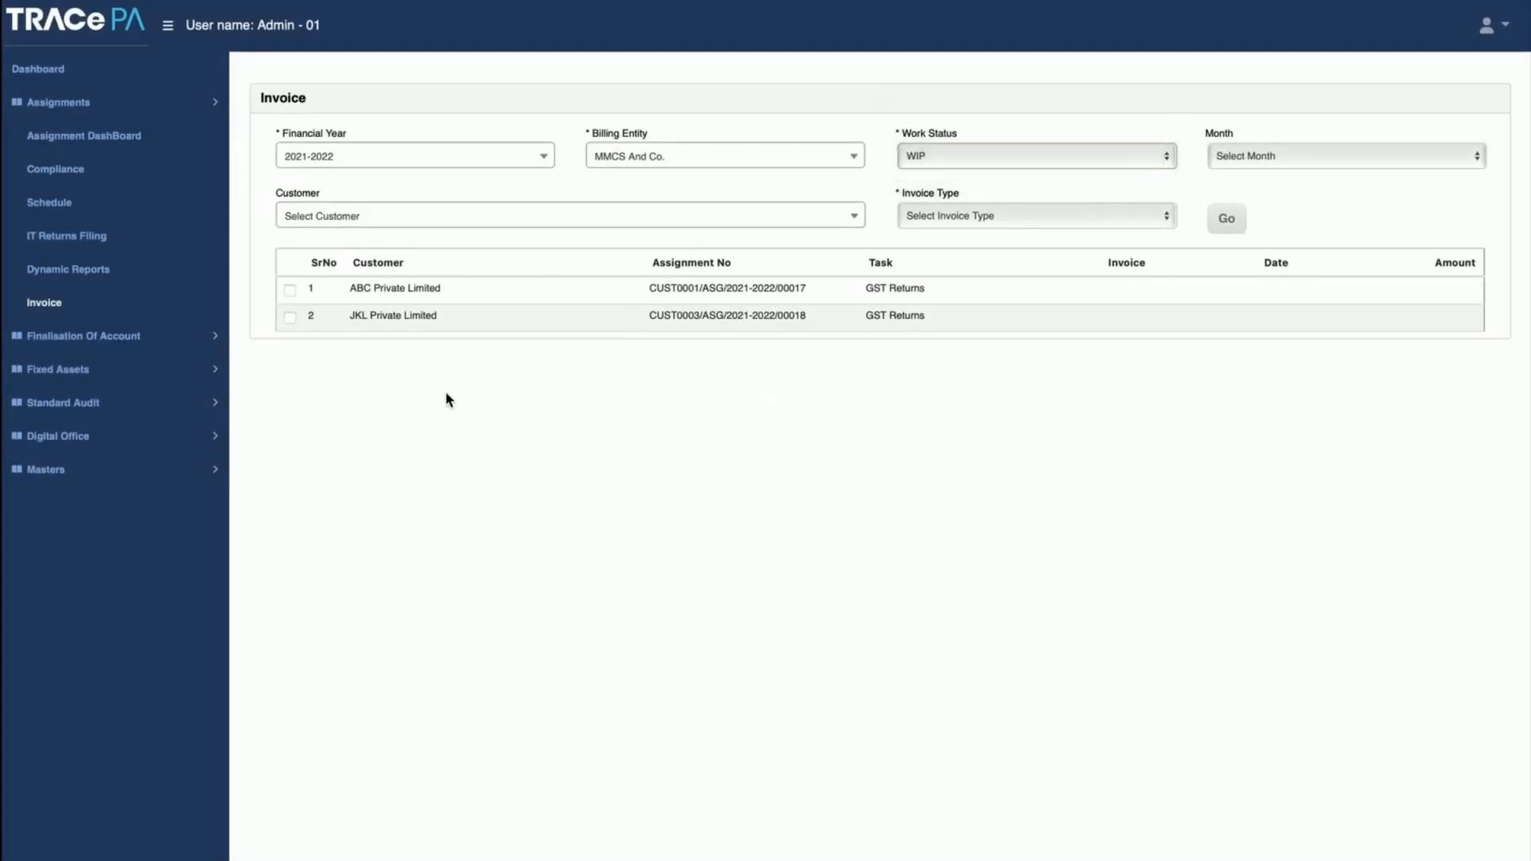
Step: Select JKL Private Limited's GST Returns assignment, set the invoice type to Tax Invoice, and open its invoice entry form
{"action": "left_click", "coordinate": [290, 317]}
{"action": "left_click", "coordinate": [945, 220]}
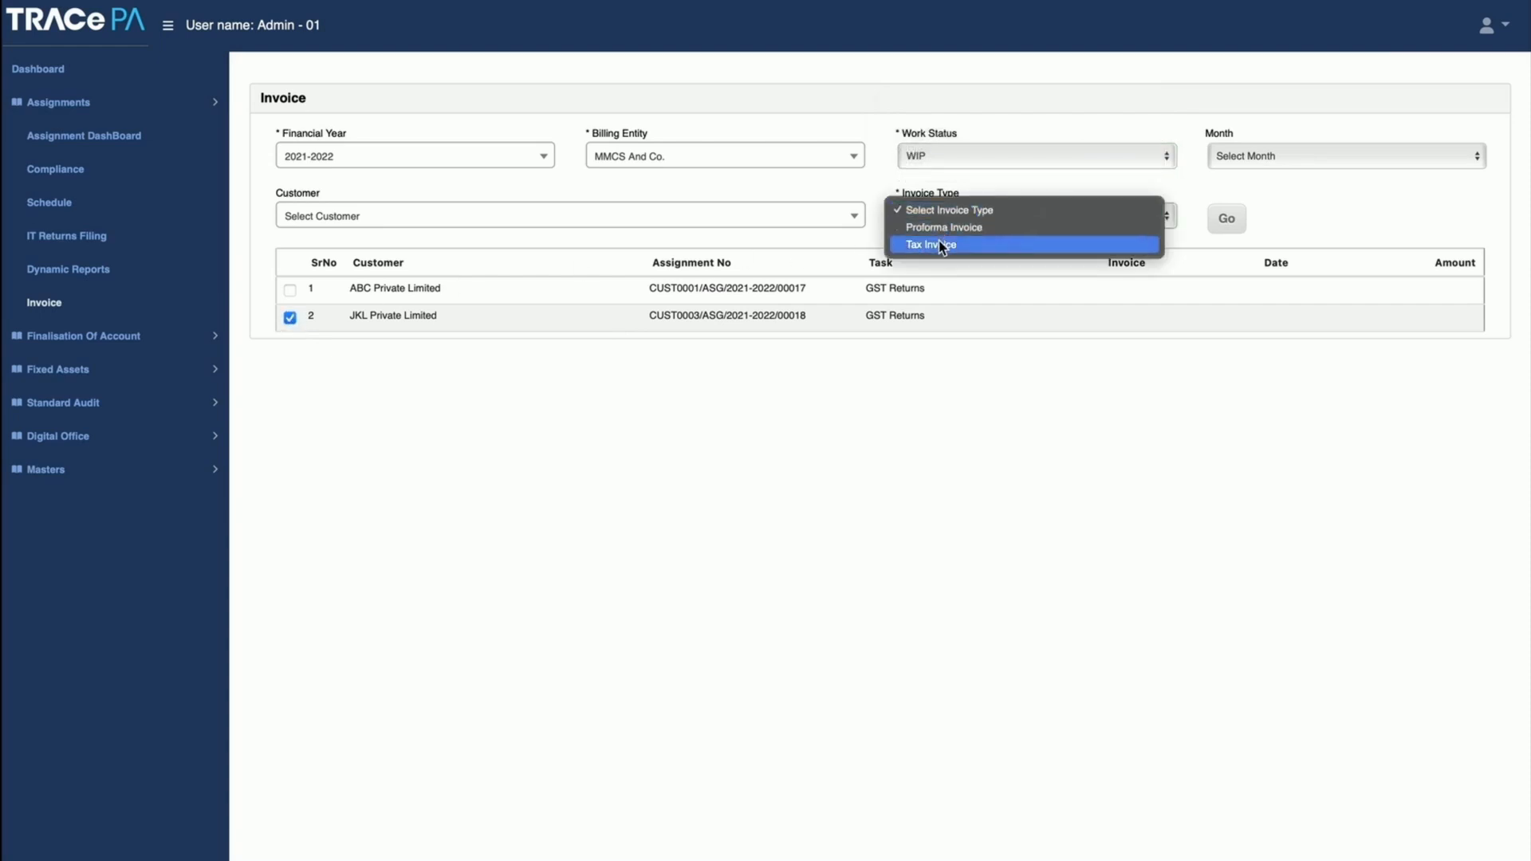
{"action": "left_click", "coordinate": [939, 243]}
{"action": "left_click", "coordinate": [1226, 218]}
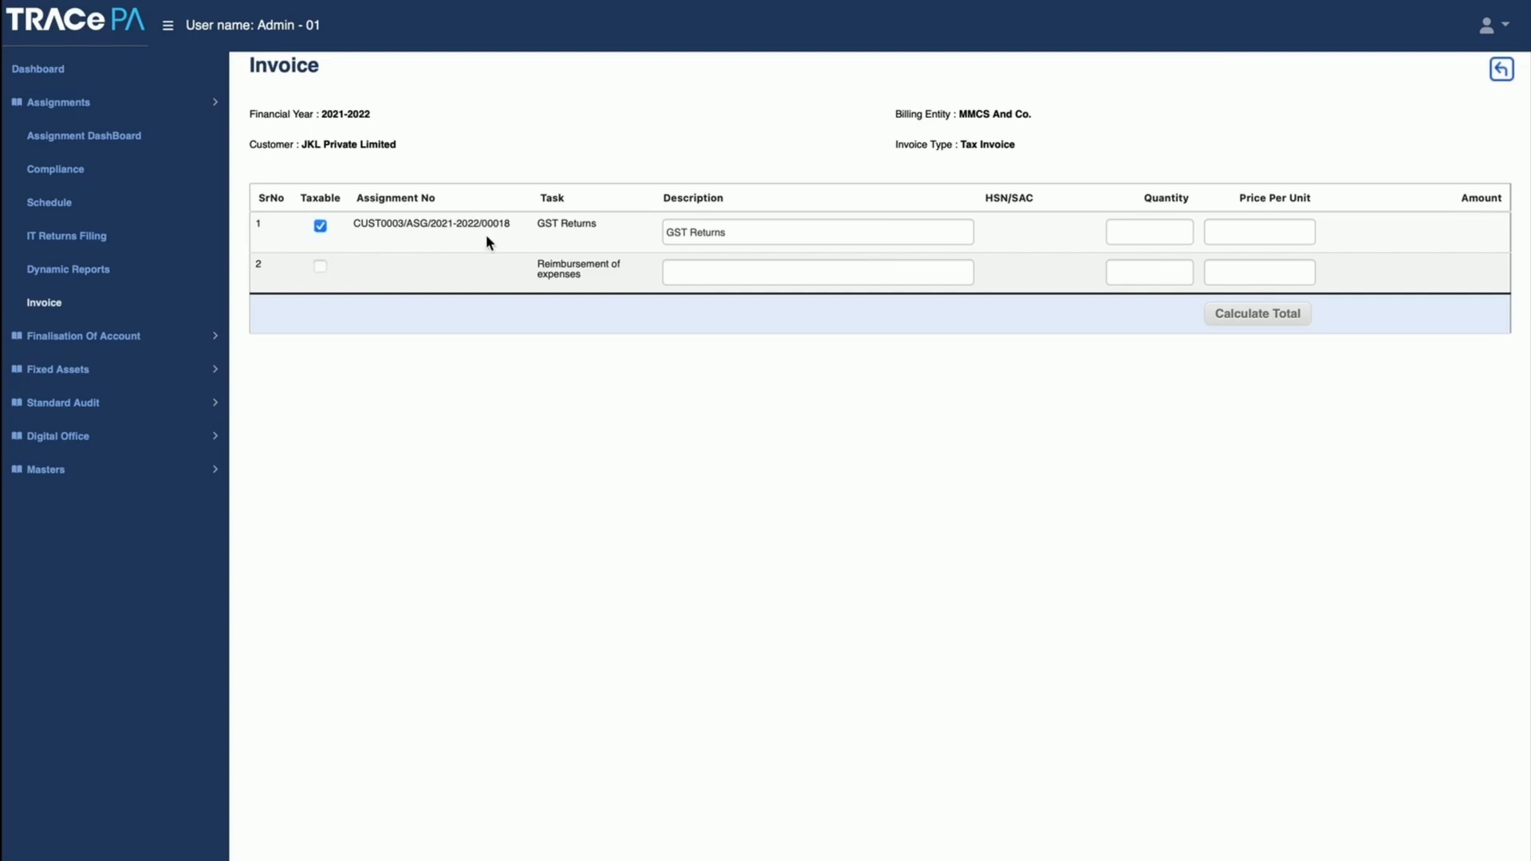
Step: Examine the GST Returns item's Quantity and Price Per Unit fields on the tax invoice form, and return to the invoice list
{"action": "left_click", "coordinate": [1135, 230]}
{"action": "left_click", "coordinate": [1274, 231]}
{"action": "left_click", "coordinate": [1139, 488]}
{"action": "left_click", "coordinate": [1502, 71]}
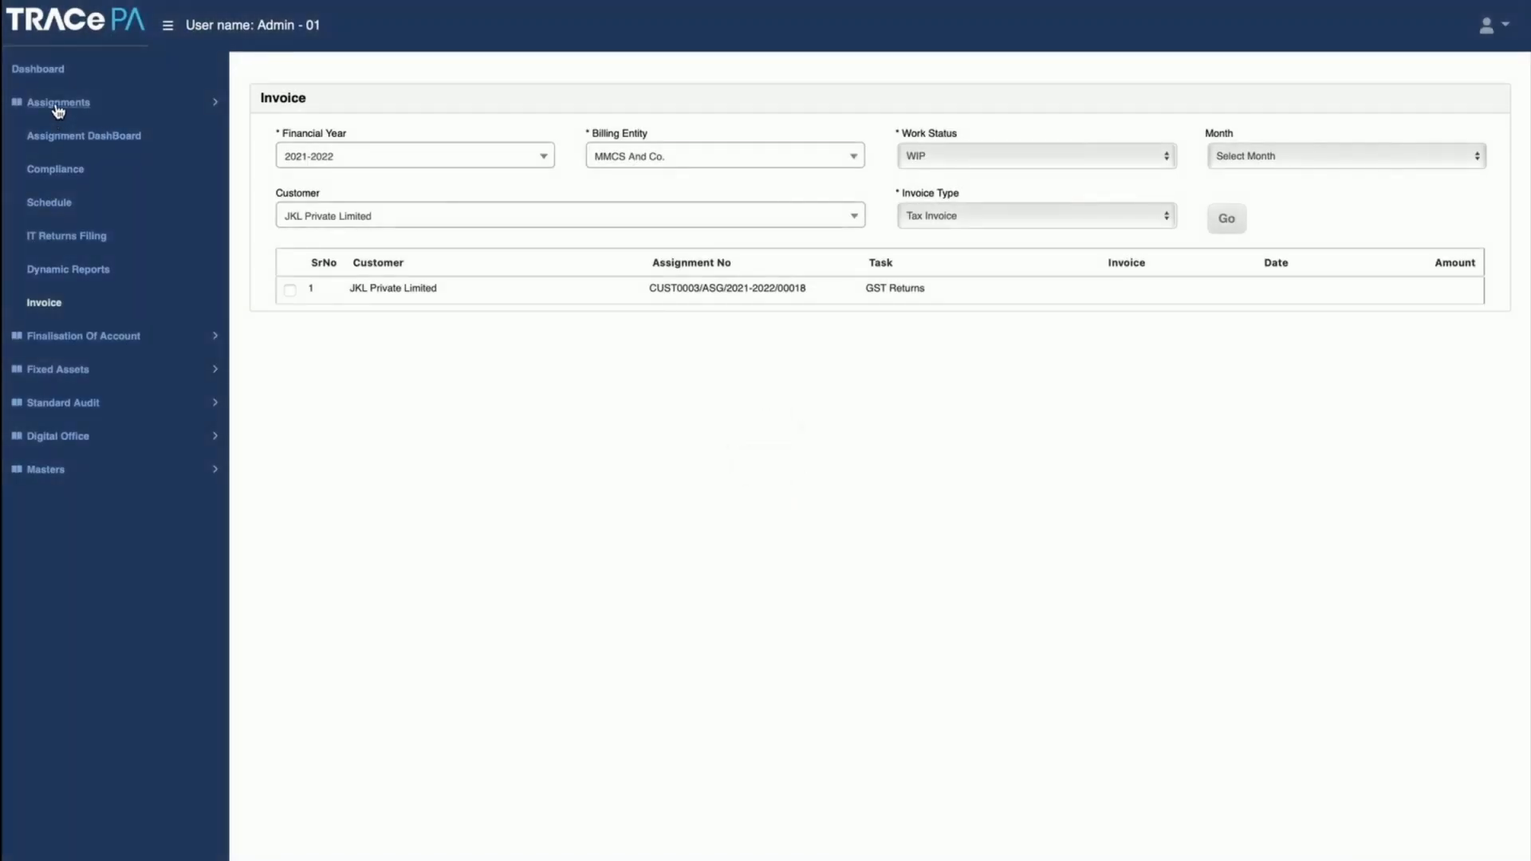
Step: Collapse the Assignments module so that only the main modules are listed
{"action": "left_click", "coordinate": [59, 107]}
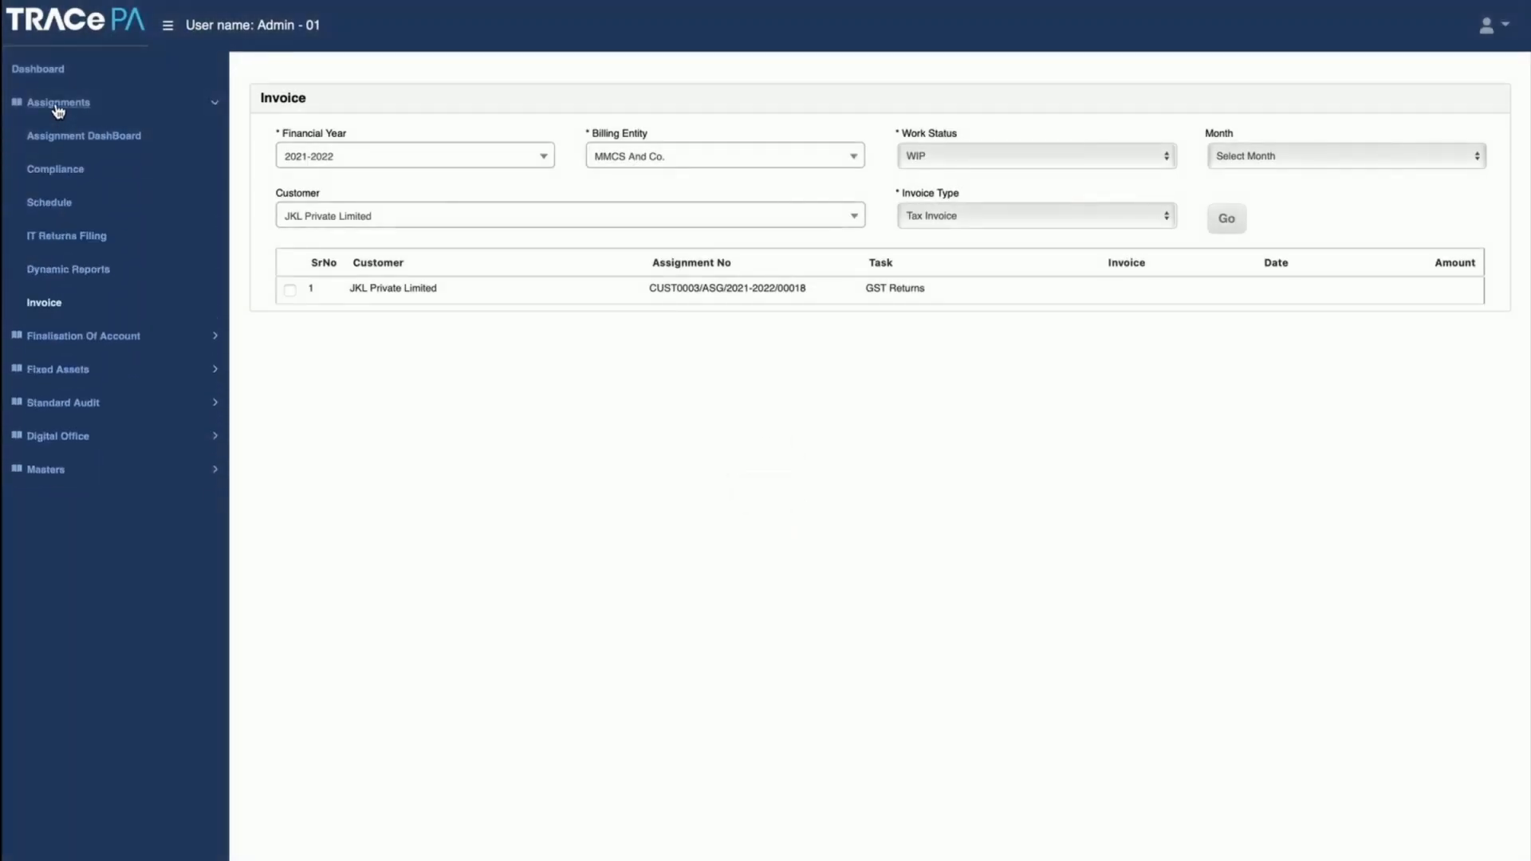
{"action": "left_click", "coordinate": [216, 106]}
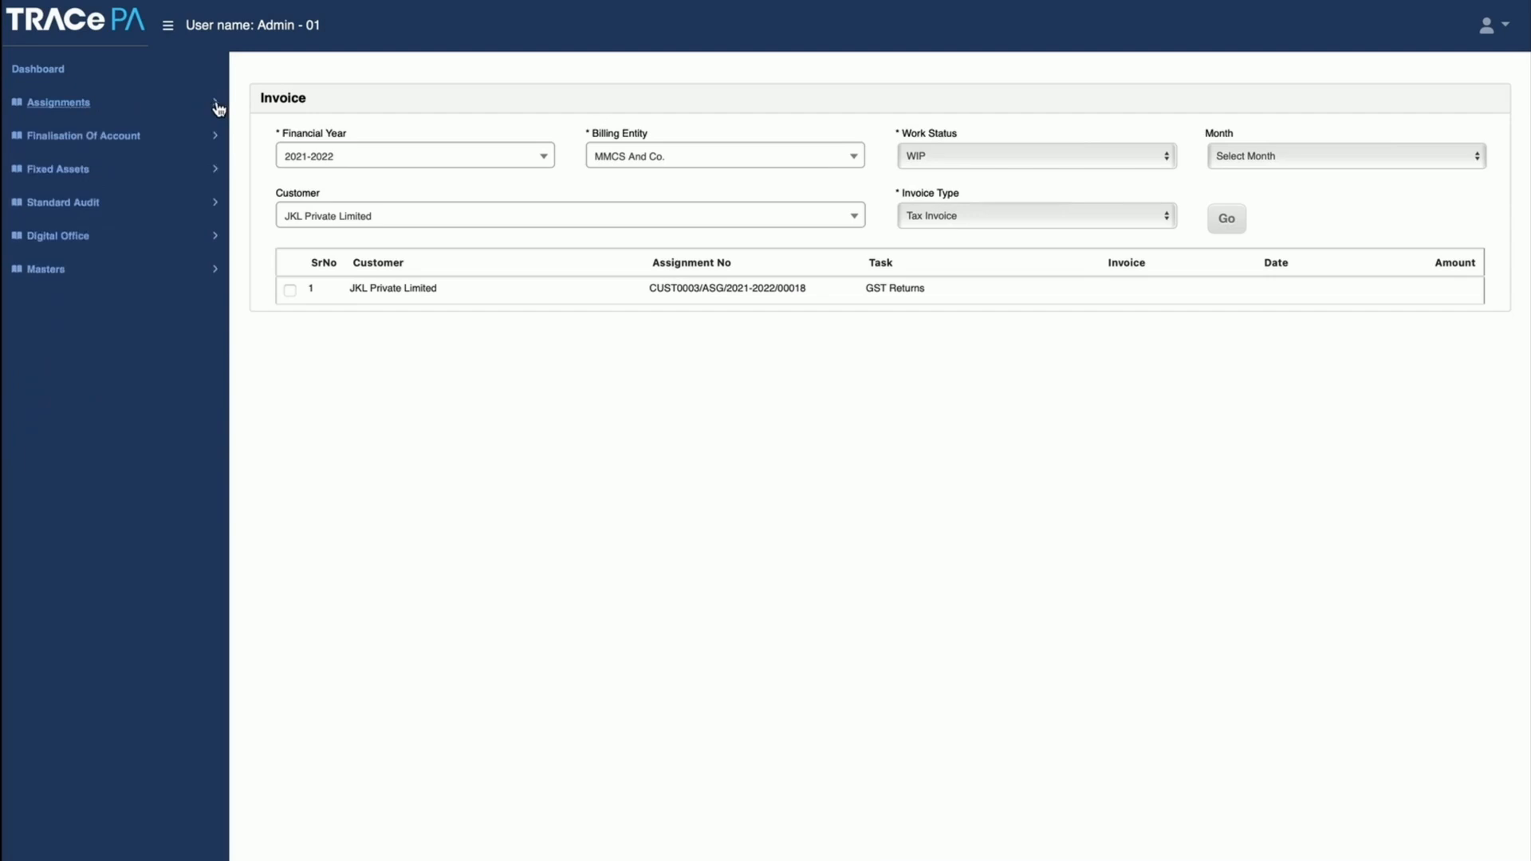